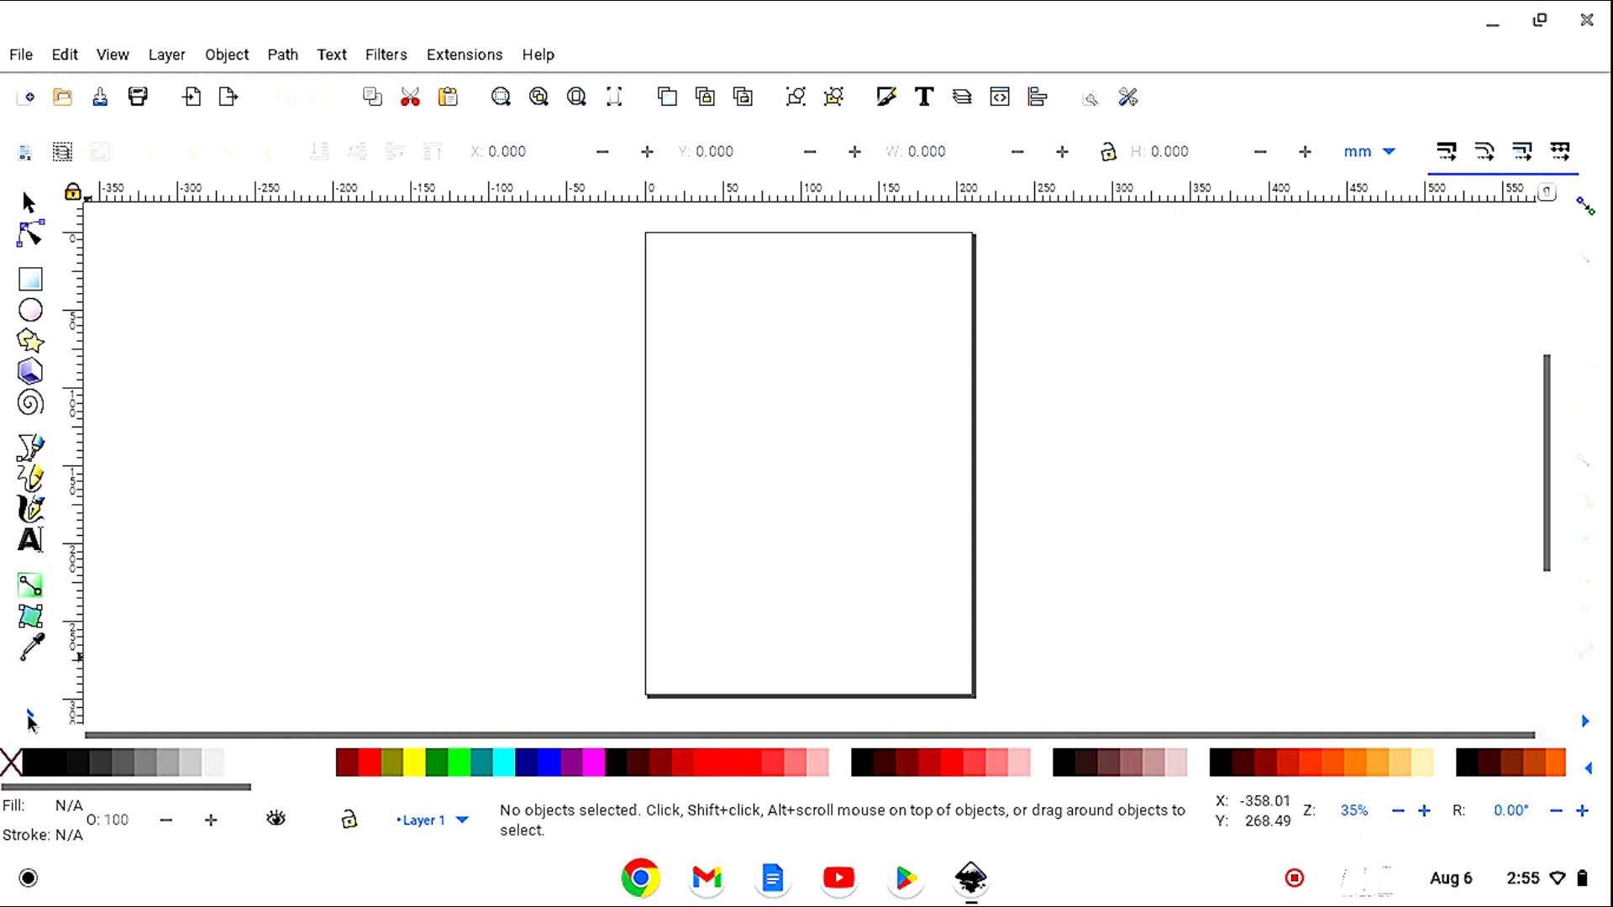
# Set the document's page size to US Letter, 8.5 x 11.0 in, in the document properties.
pyautogui.click(31, 717)
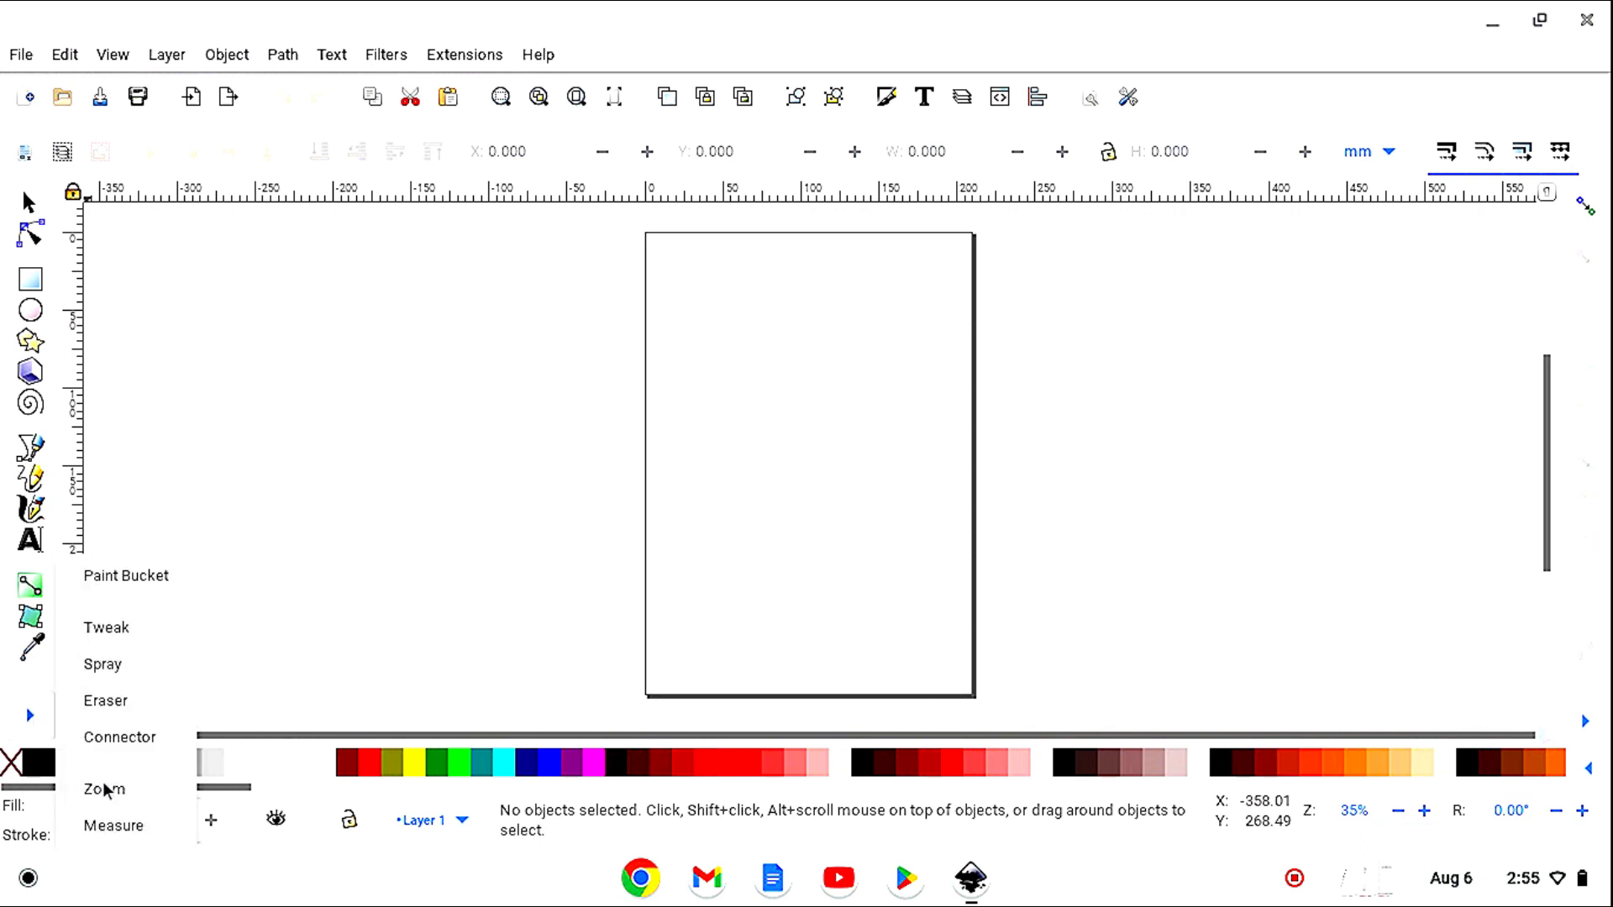
pyautogui.click(104, 789)
pyautogui.click(69, 156)
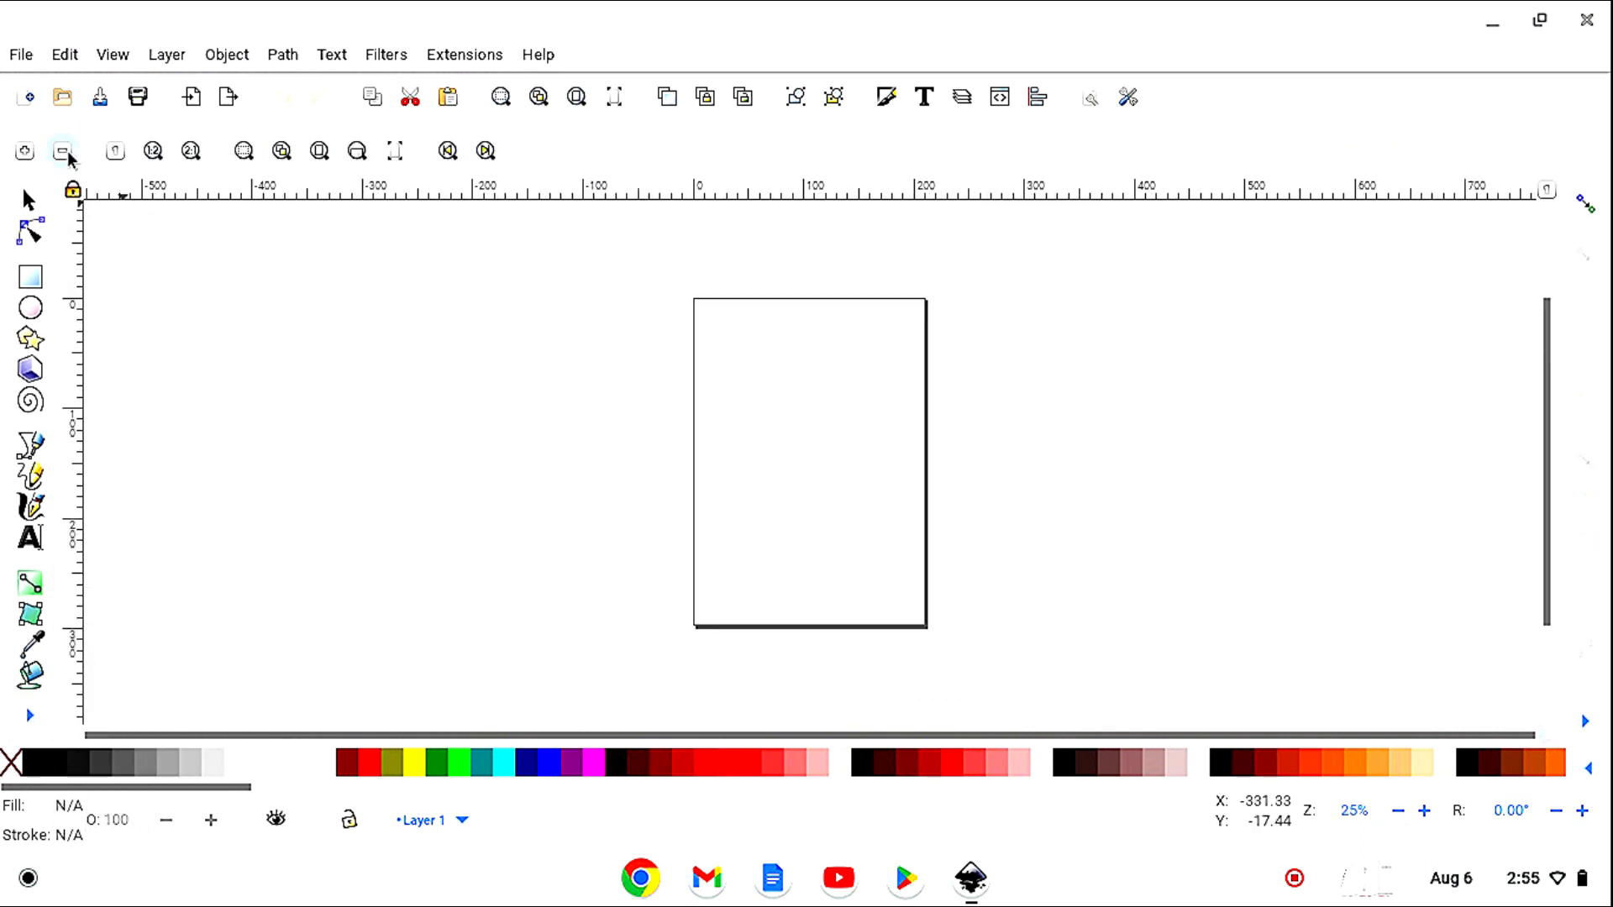
pyautogui.click(69, 156)
pyautogui.click(29, 201)
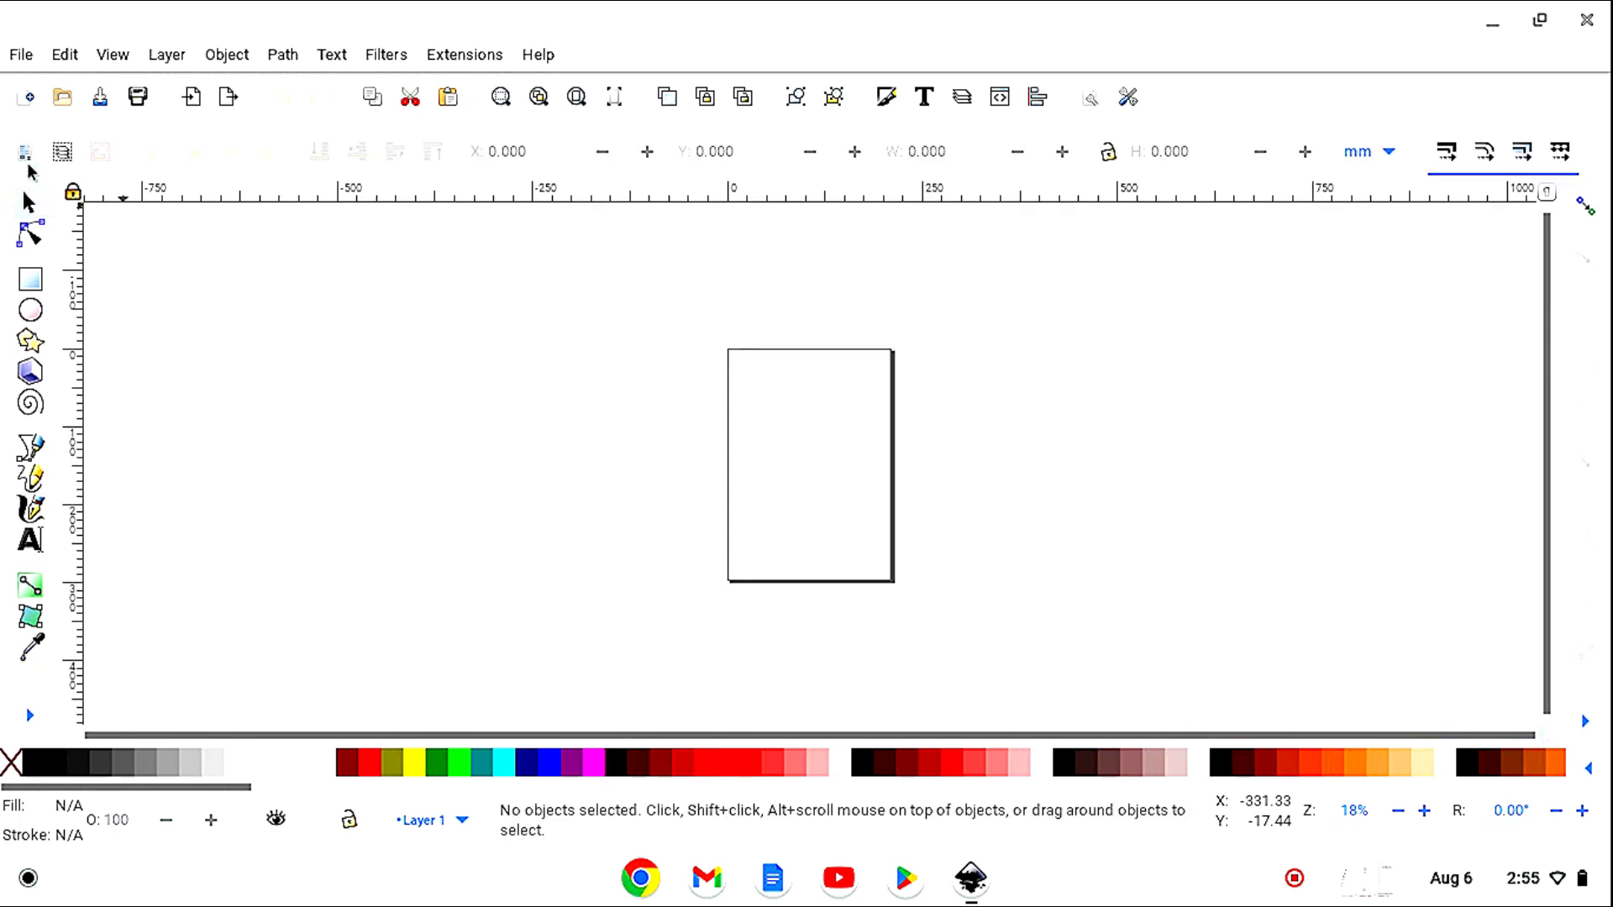
pyautogui.click(21, 56)
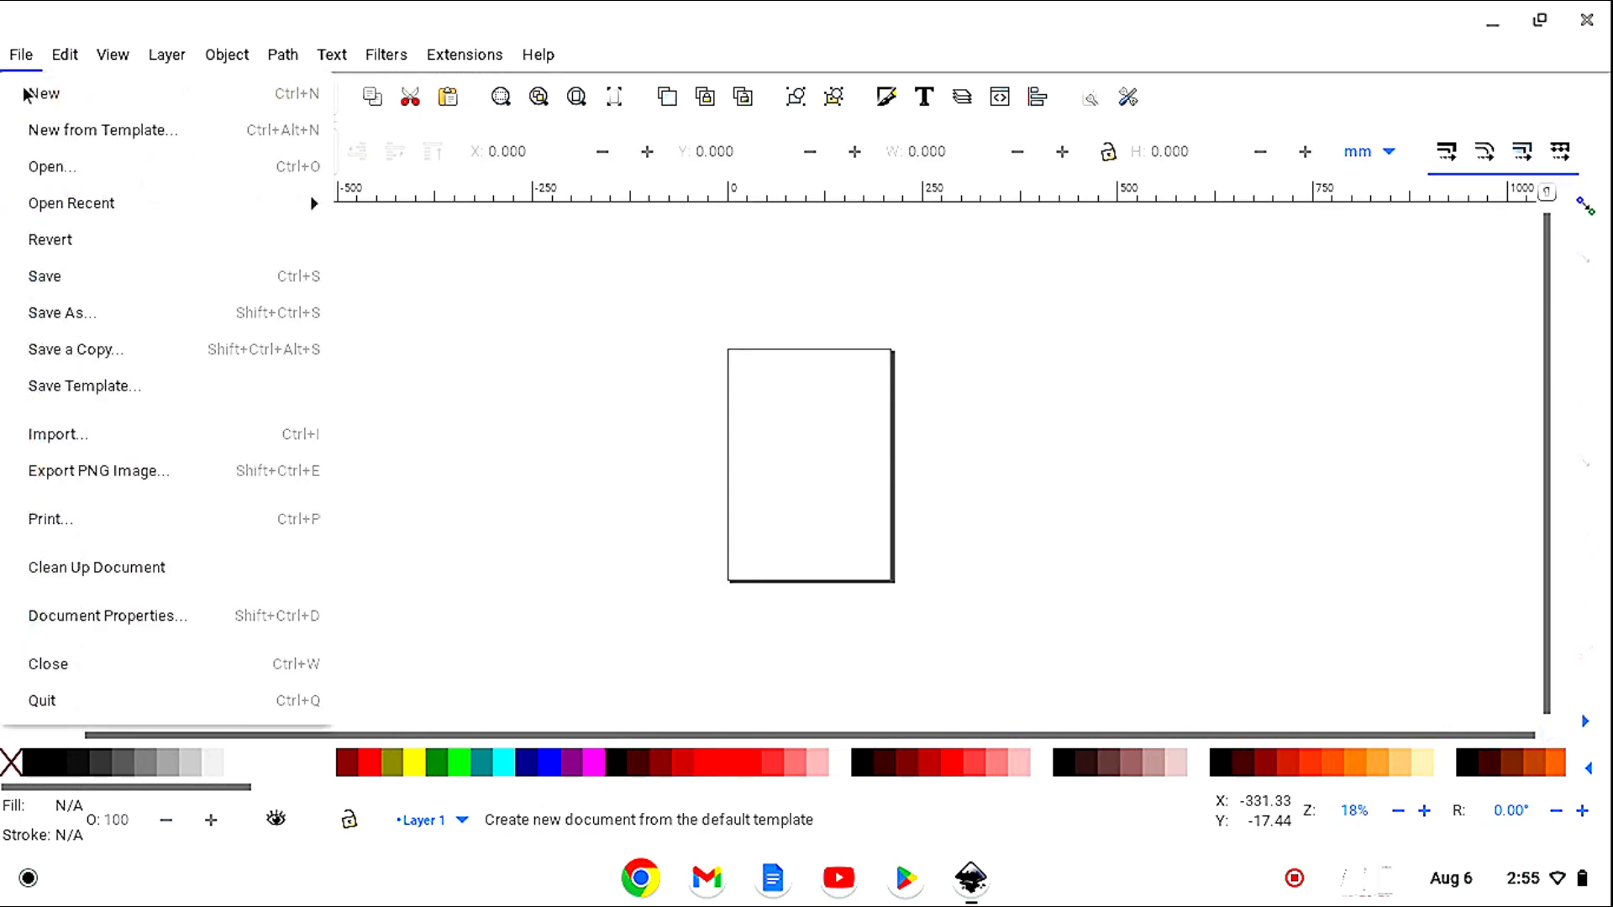
pyautogui.click(103, 618)
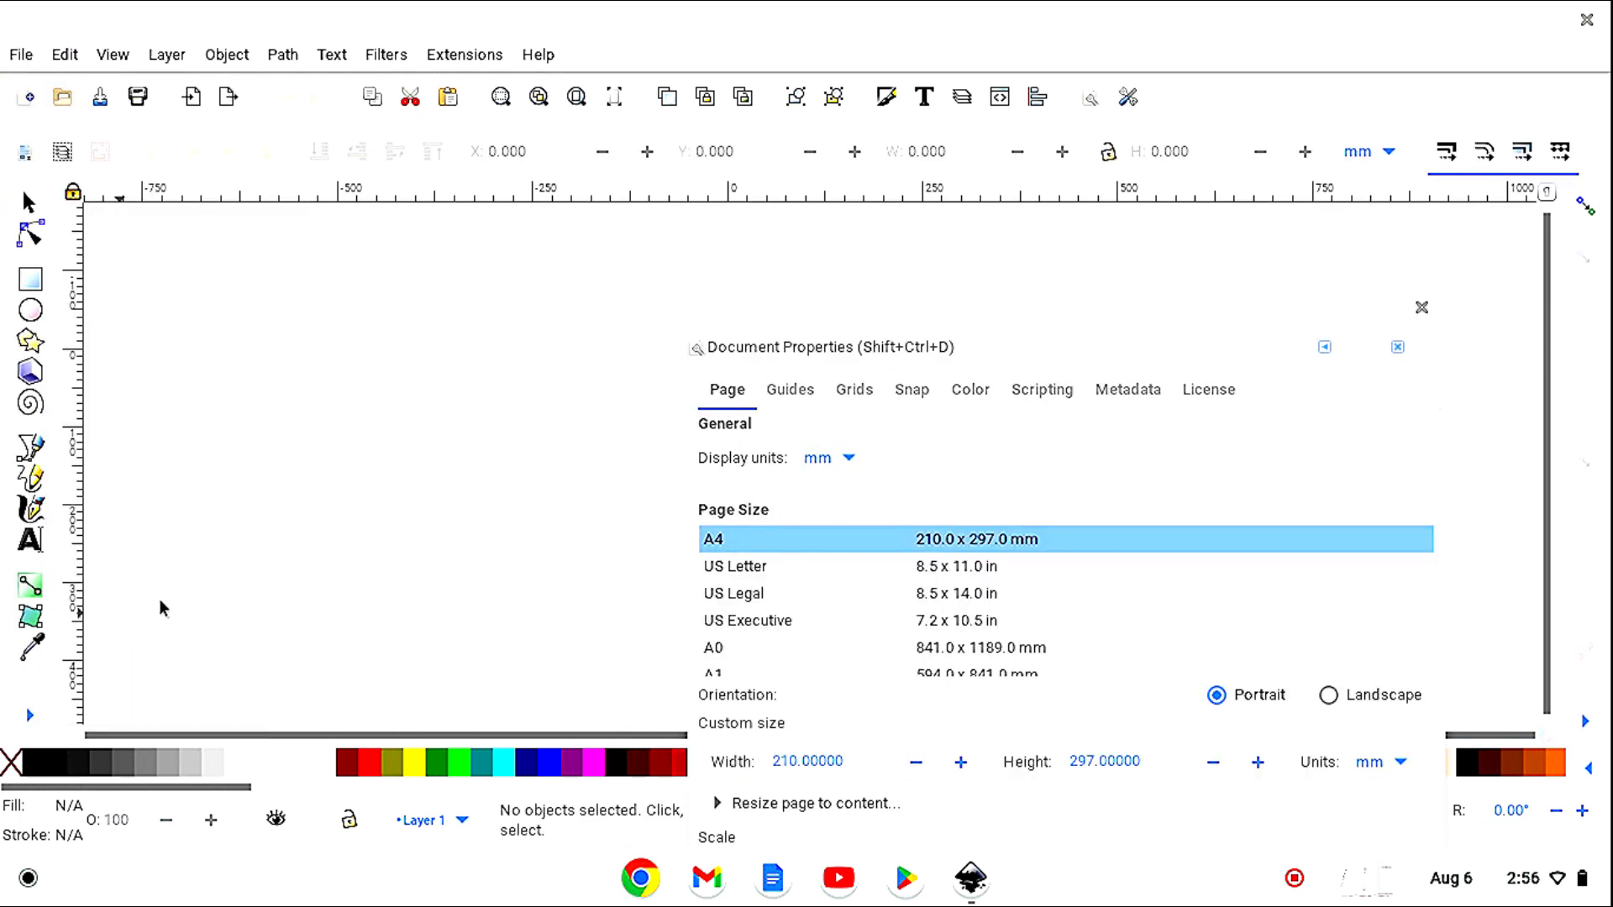
pyautogui.click(921, 573)
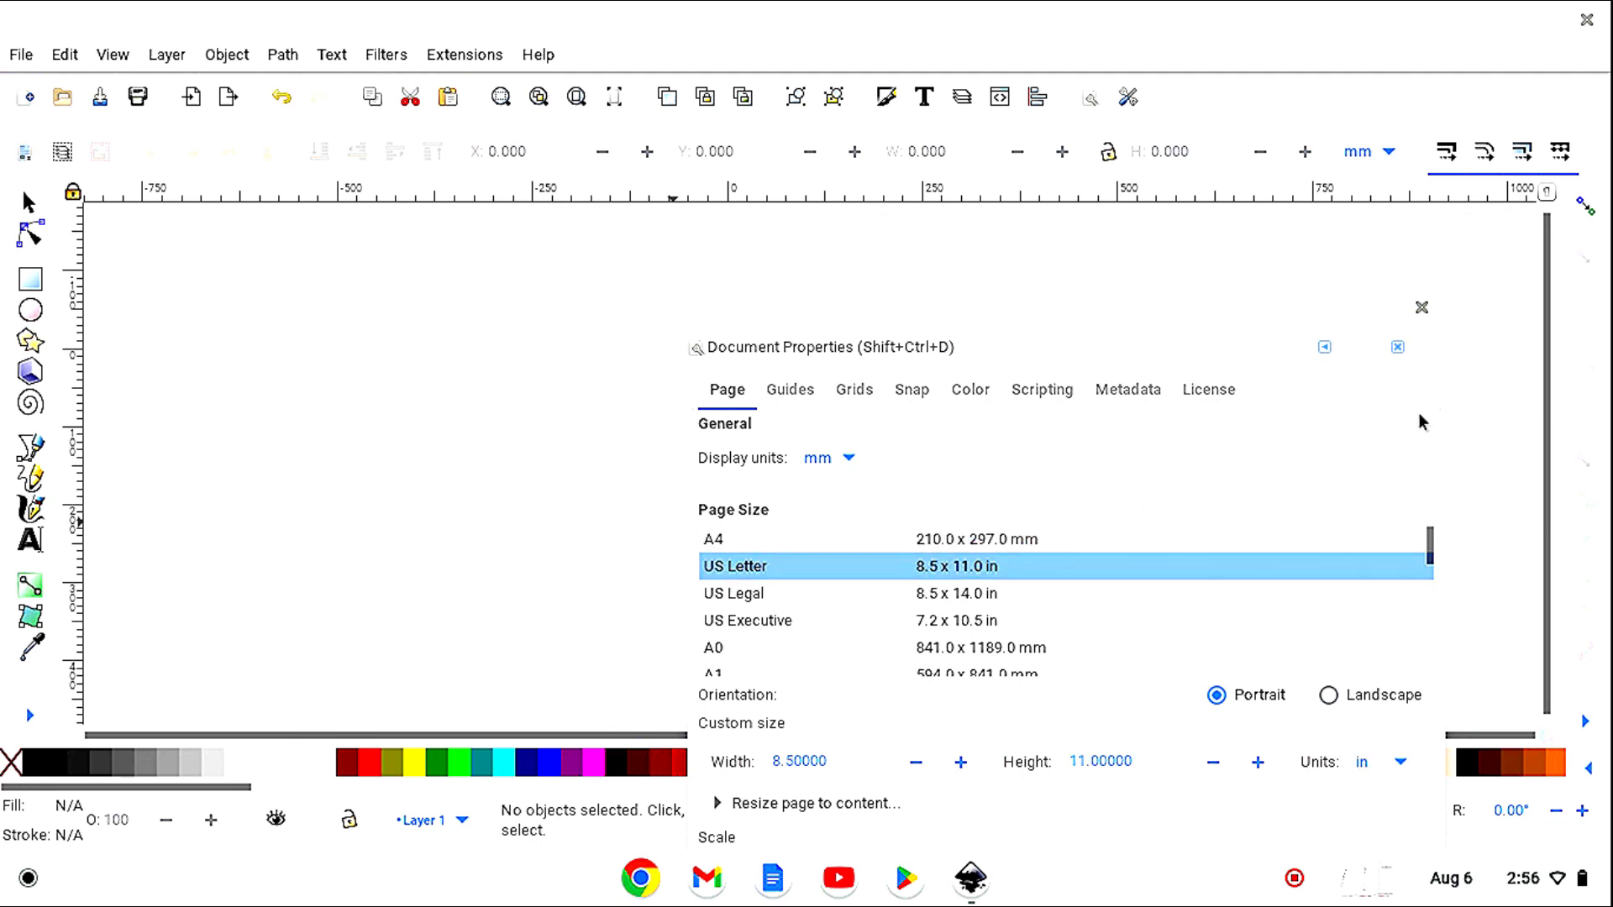
pyautogui.click(1420, 308)
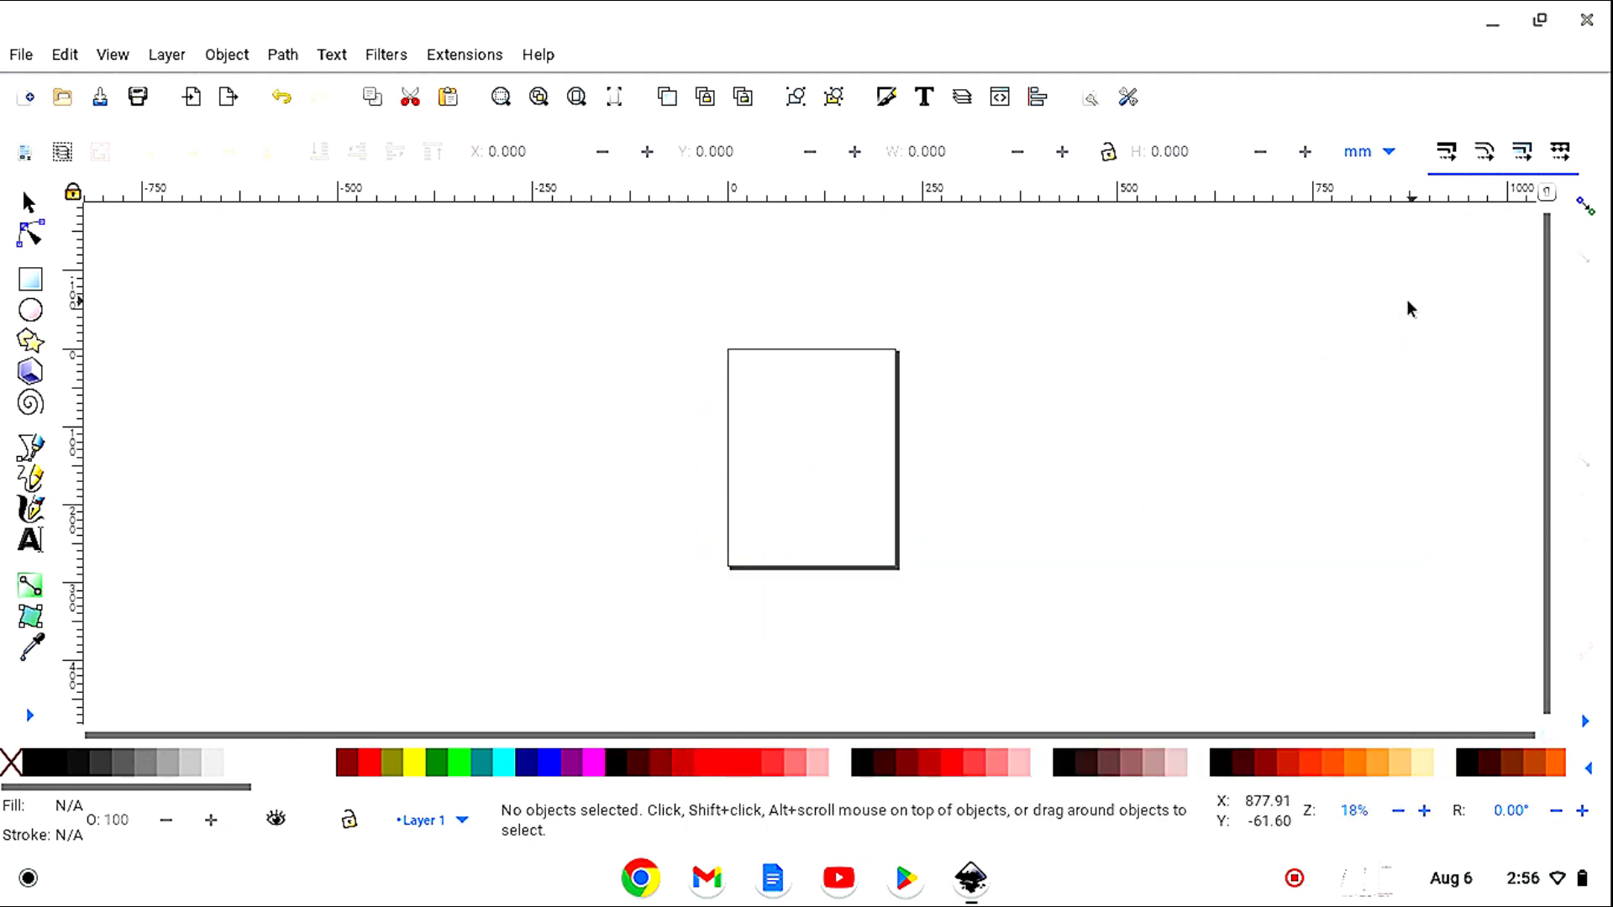
# Import "Strat plans hi res.jpg" as an embedded image and rotate it 90° counter-clockwise with its width-to-height ratio locked.
pyautogui.click(192, 98)
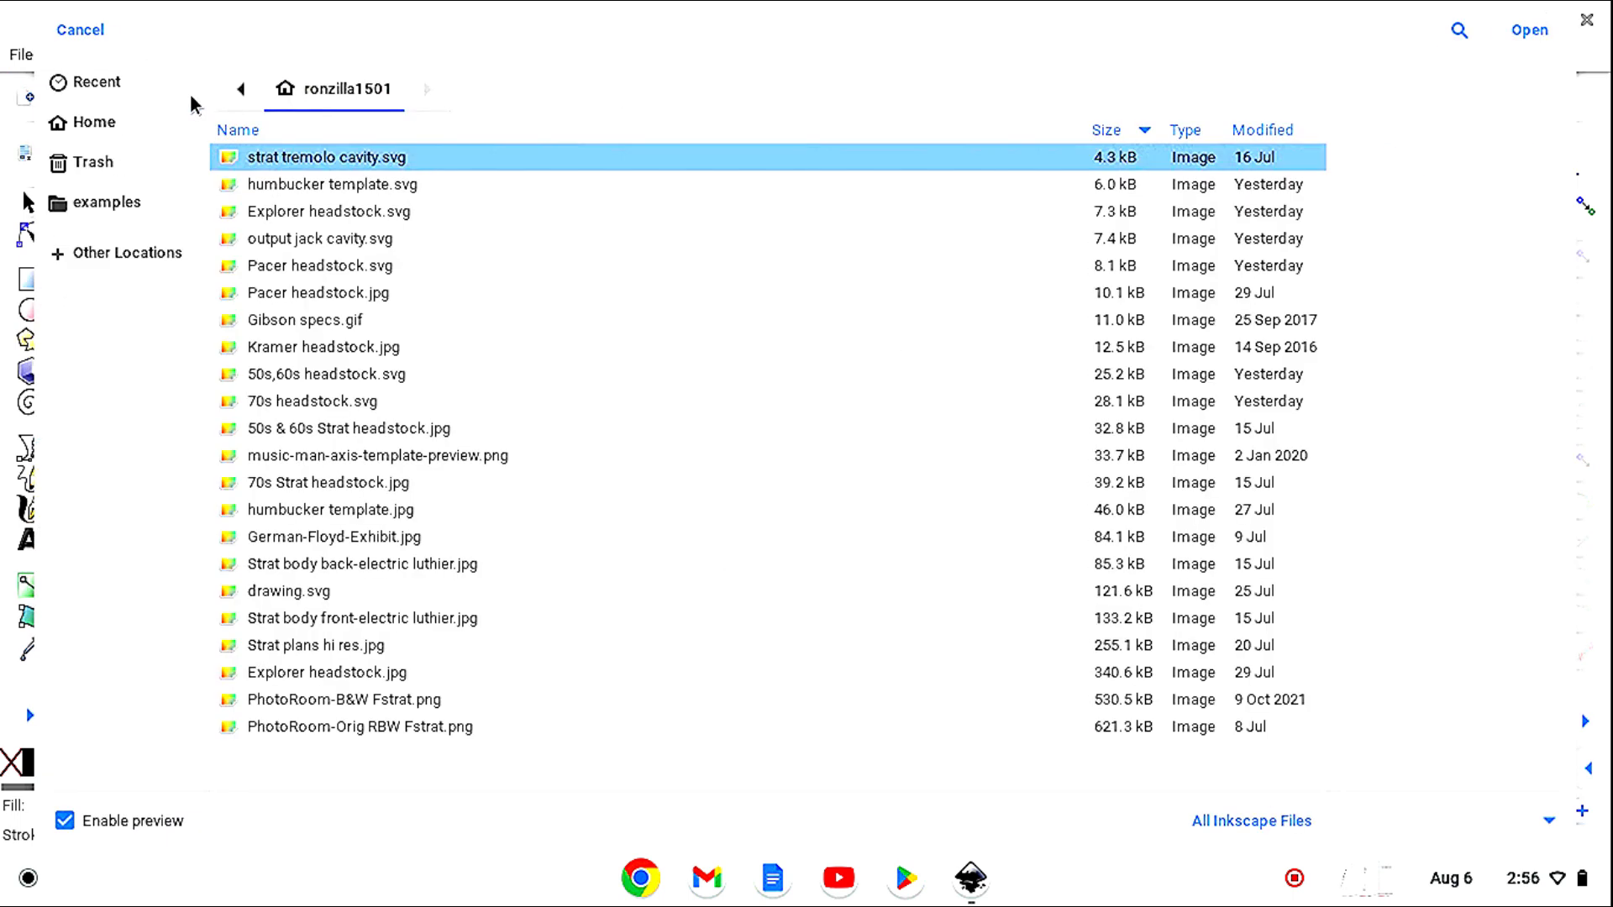
pyautogui.click(348, 646)
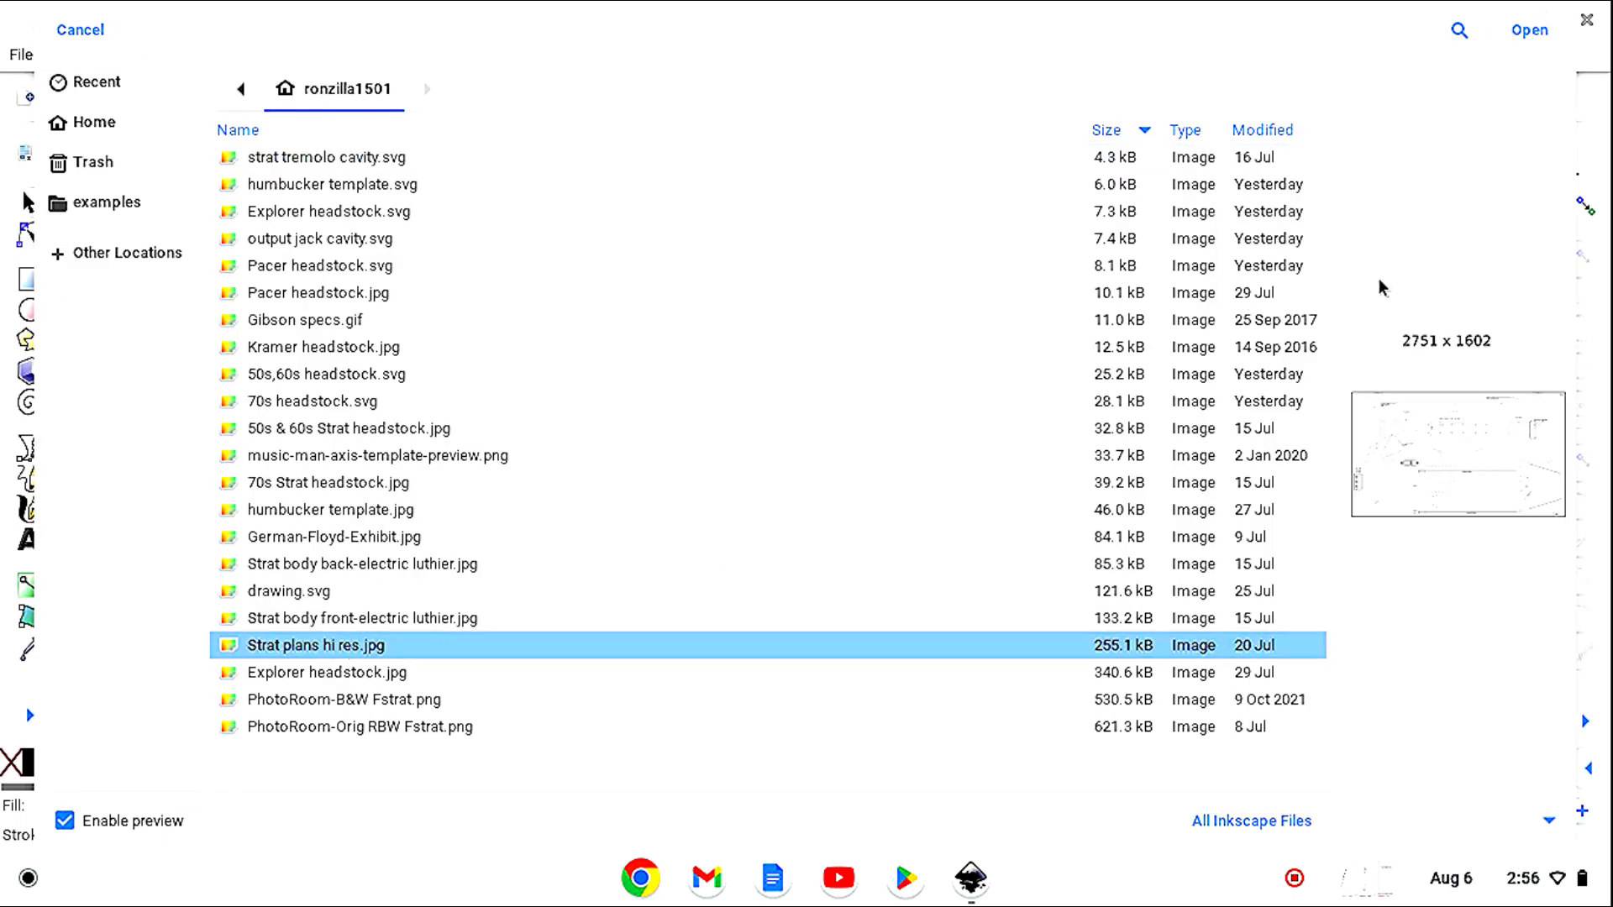
pyautogui.click(1540, 37)
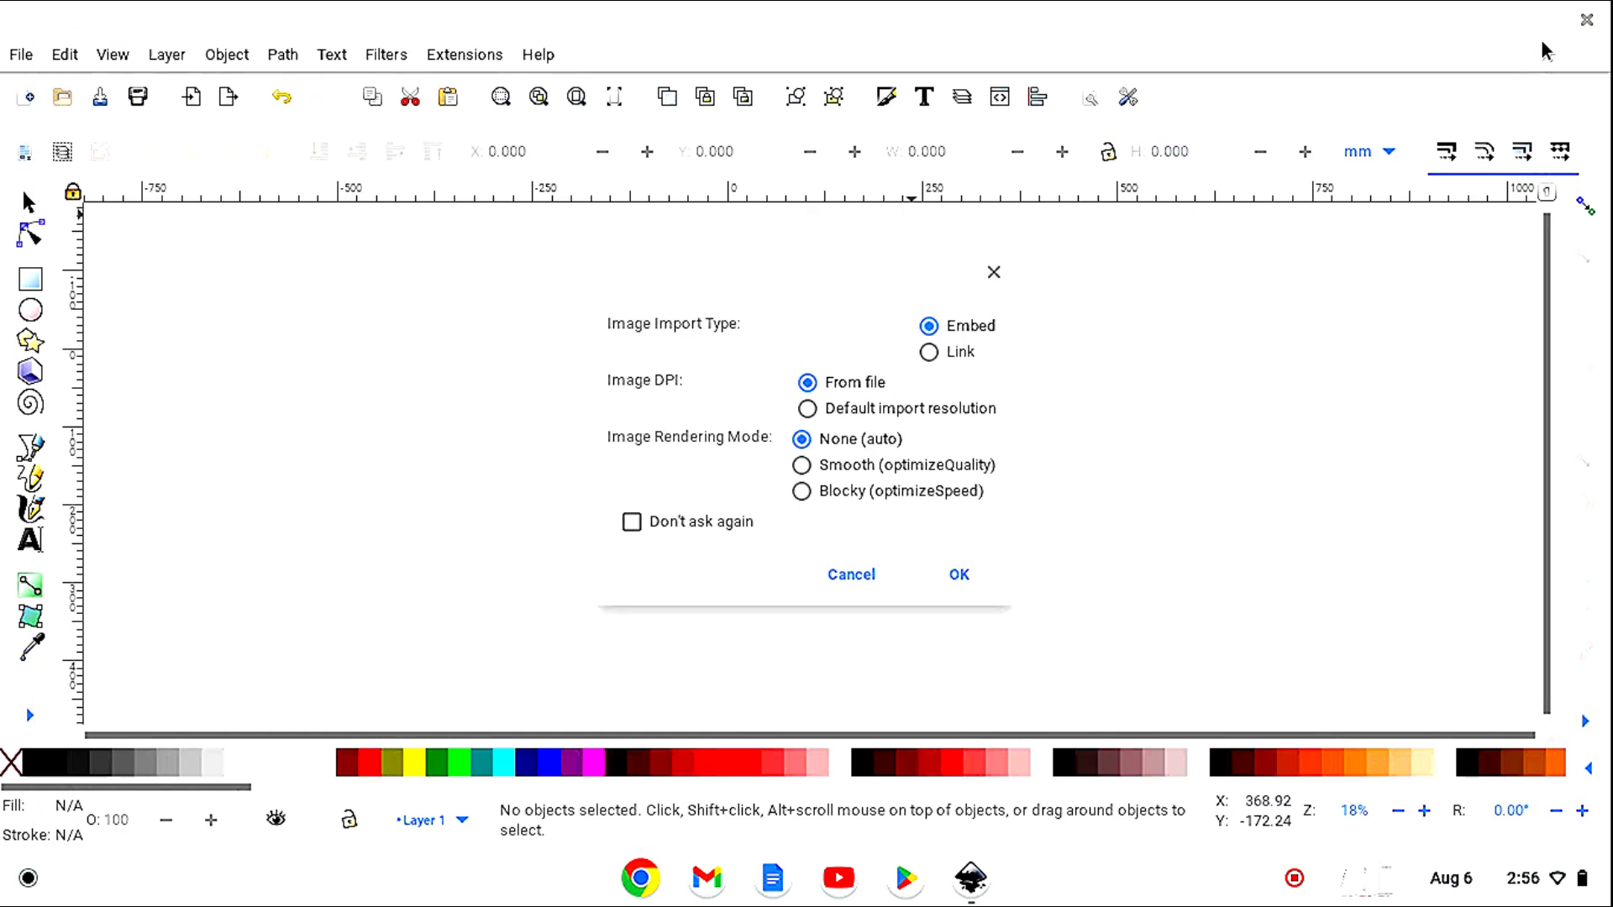
pyautogui.click(968, 578)
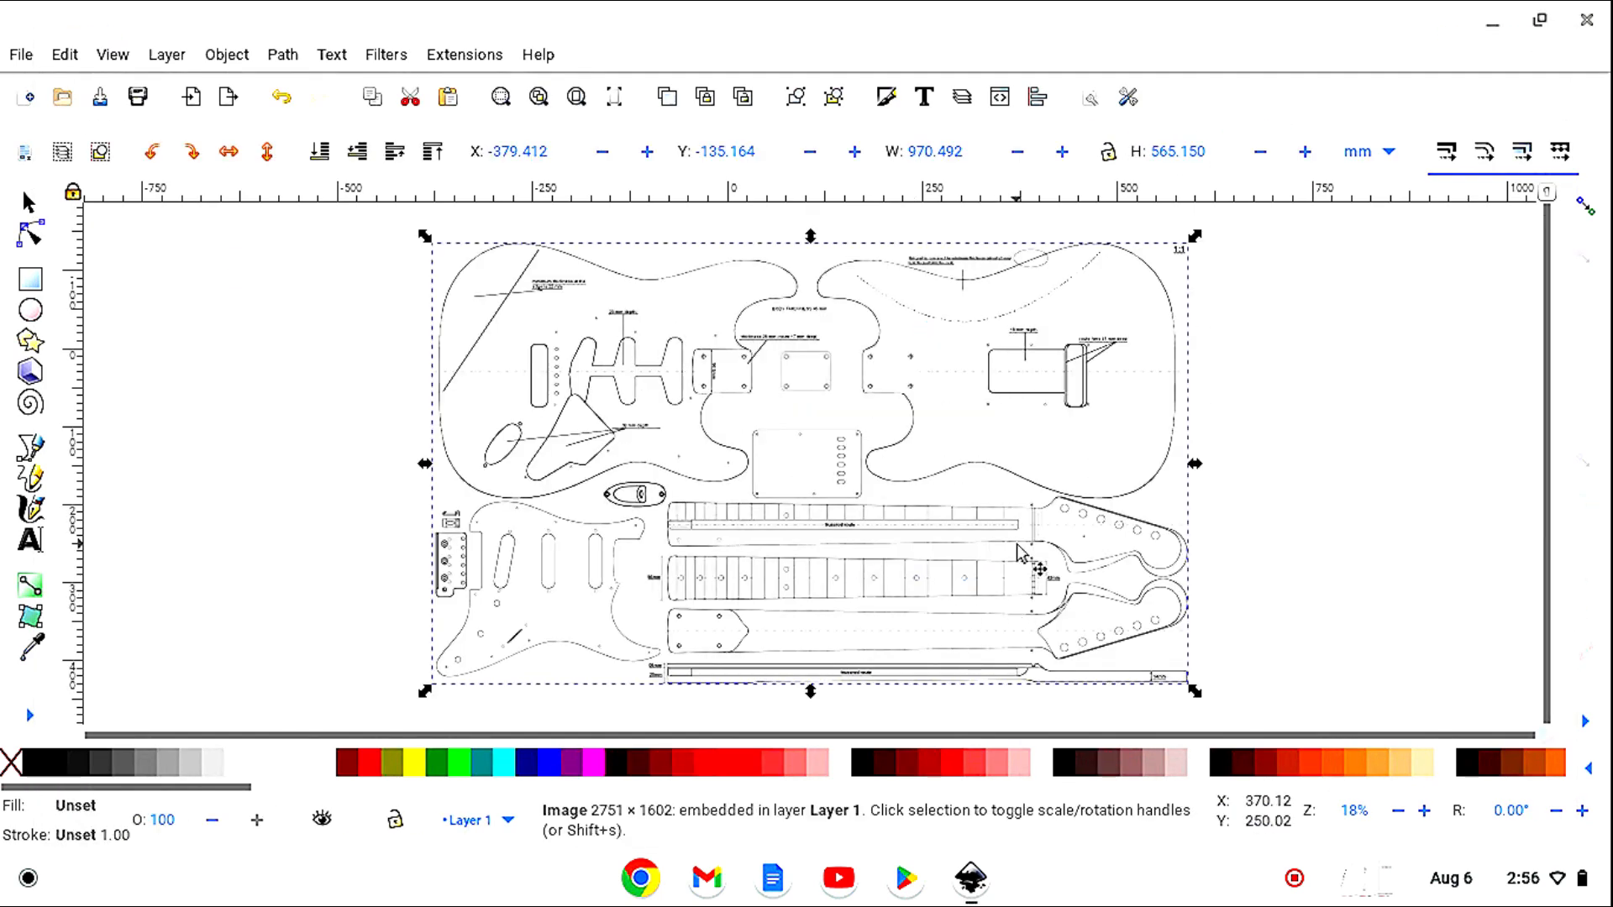
pyautogui.click(1108, 151)
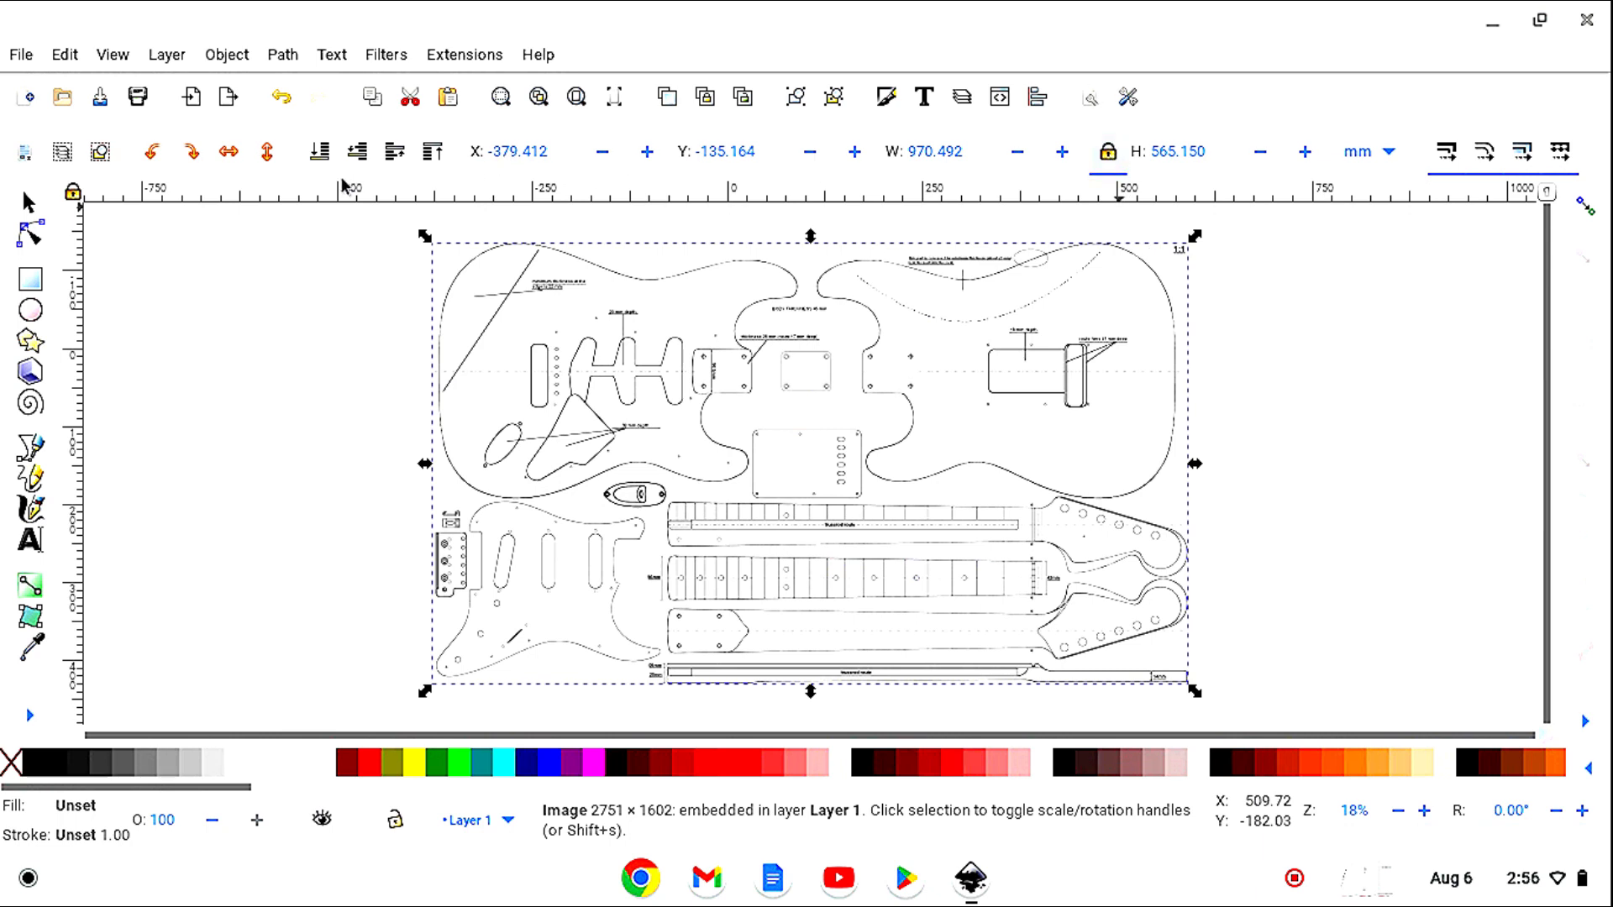
pyautogui.click(156, 155)
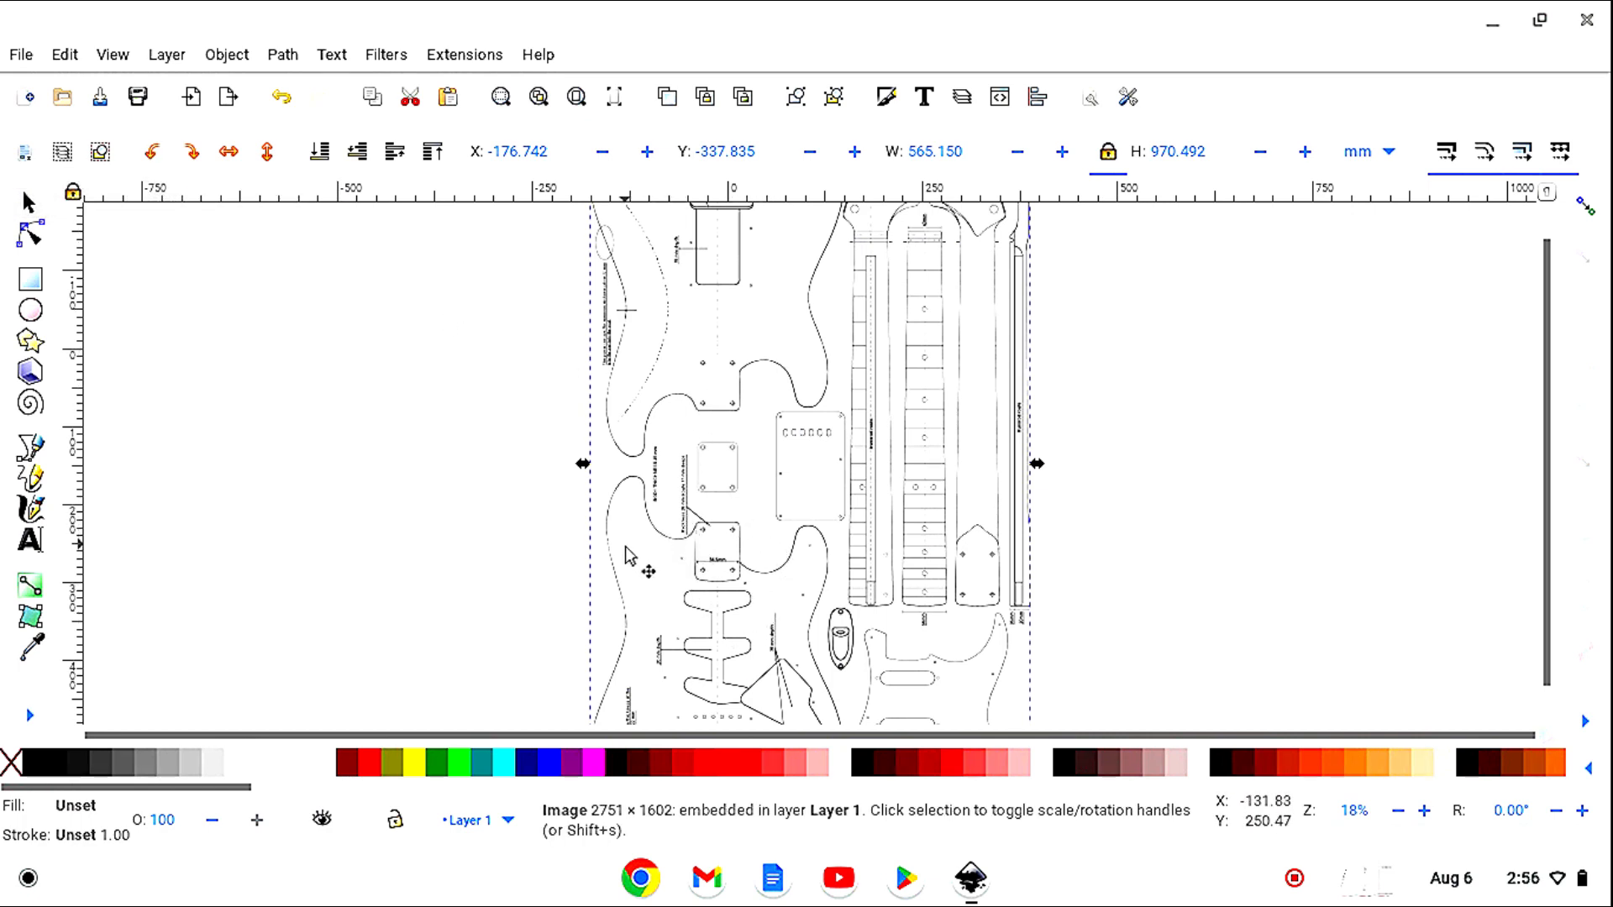
# Draw a rectangle about 169 x 176 mm over the neck pocket area of the lower guitar body in the plans.
pyautogui.click(31, 282)
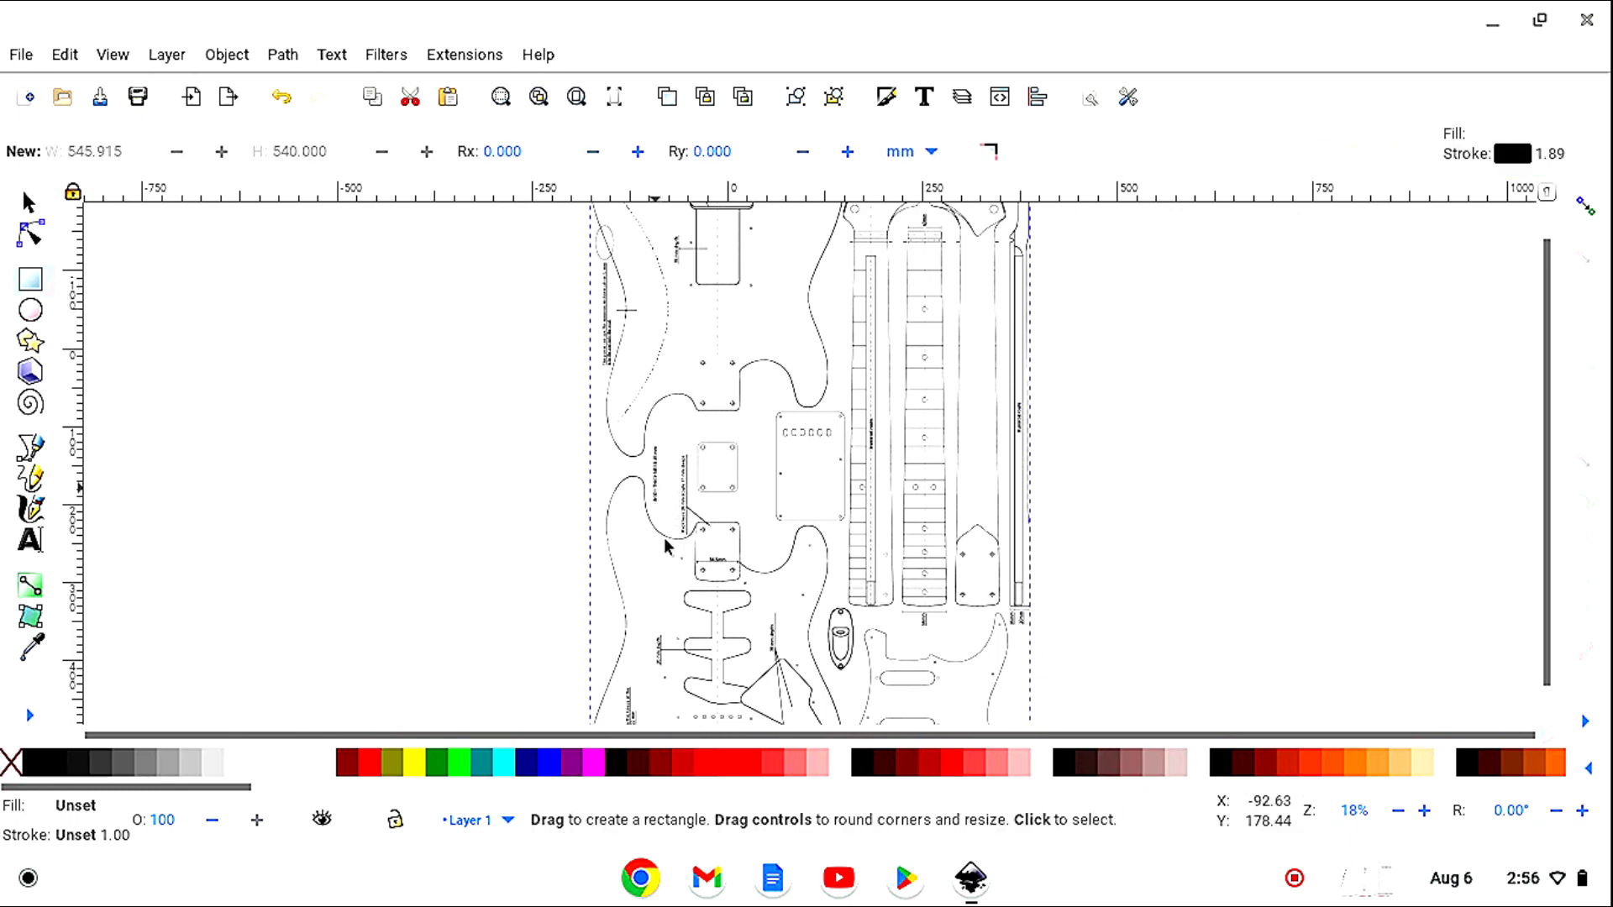
pyautogui.moveTo(655, 487); pyautogui.dragTo(786, 626)
pyautogui.click(30, 203)
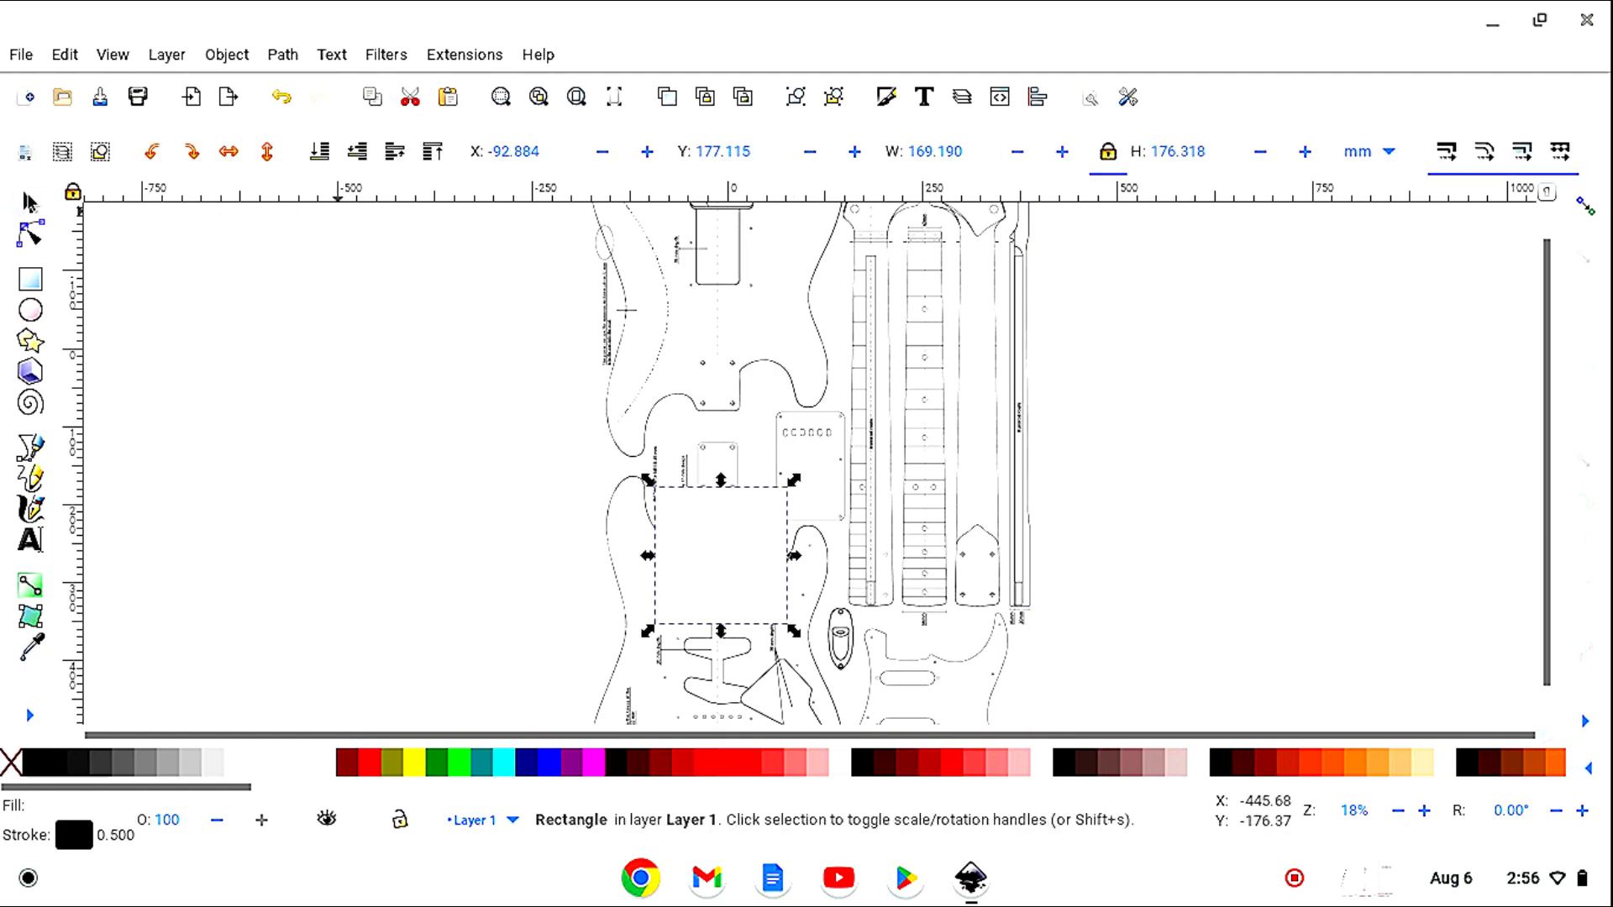
# Clip the plans image to the rectangle over the neck pocket and deselect it.
pyautogui.keyDown('shift'); pyautogui.click(735, 369); pyautogui.keyUp('shift')
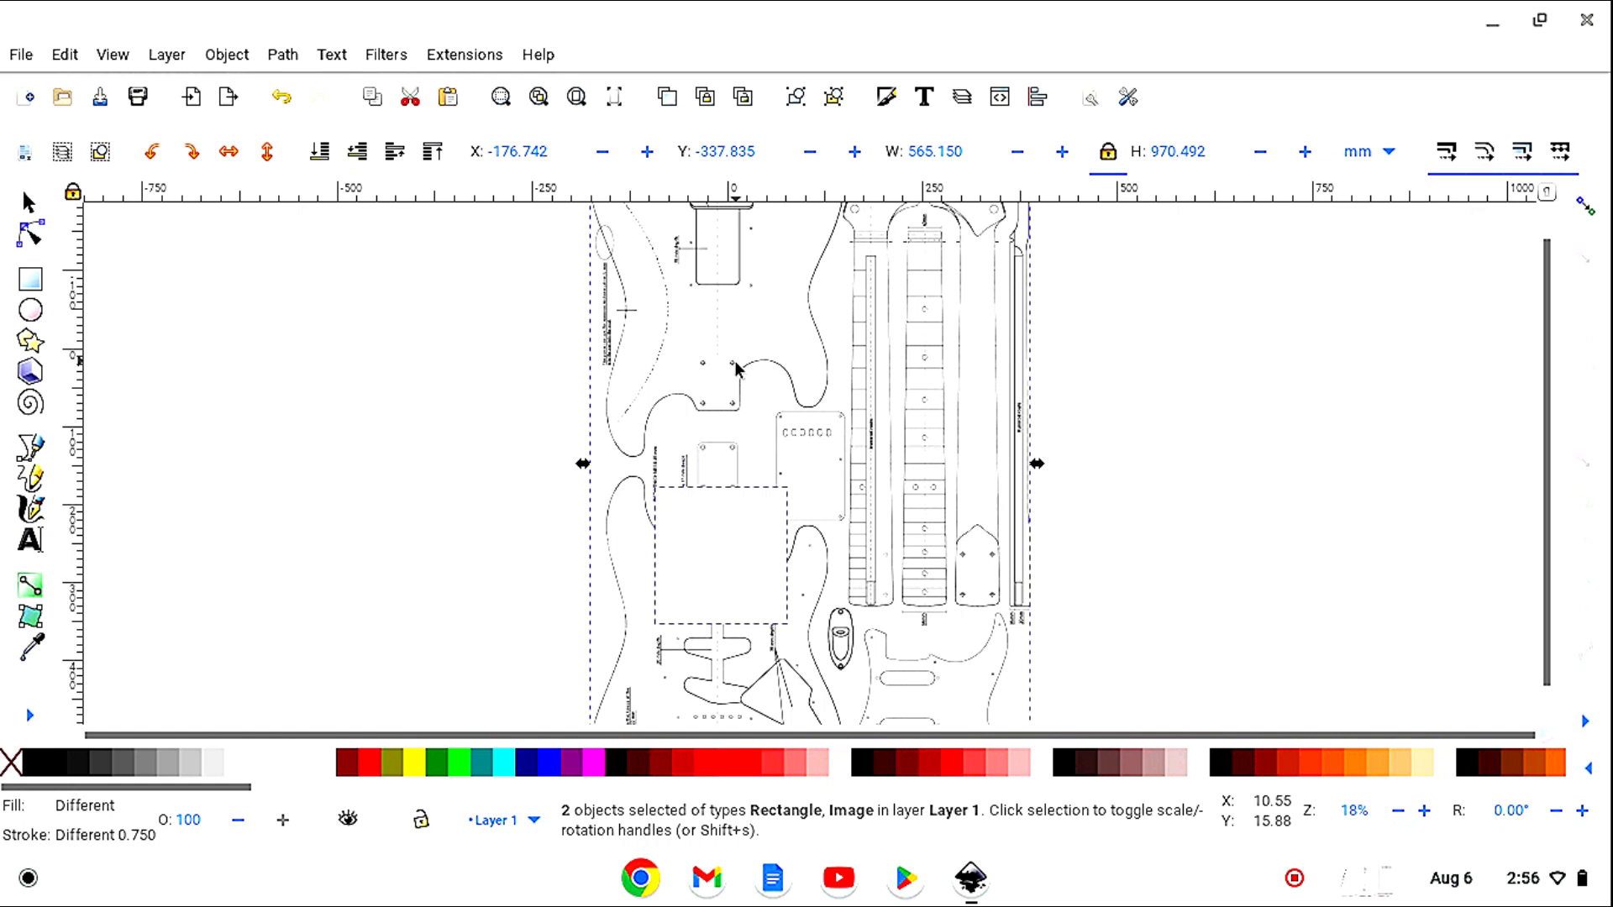
pyautogui.click(232, 61)
pyautogui.moveTo(348, 484)
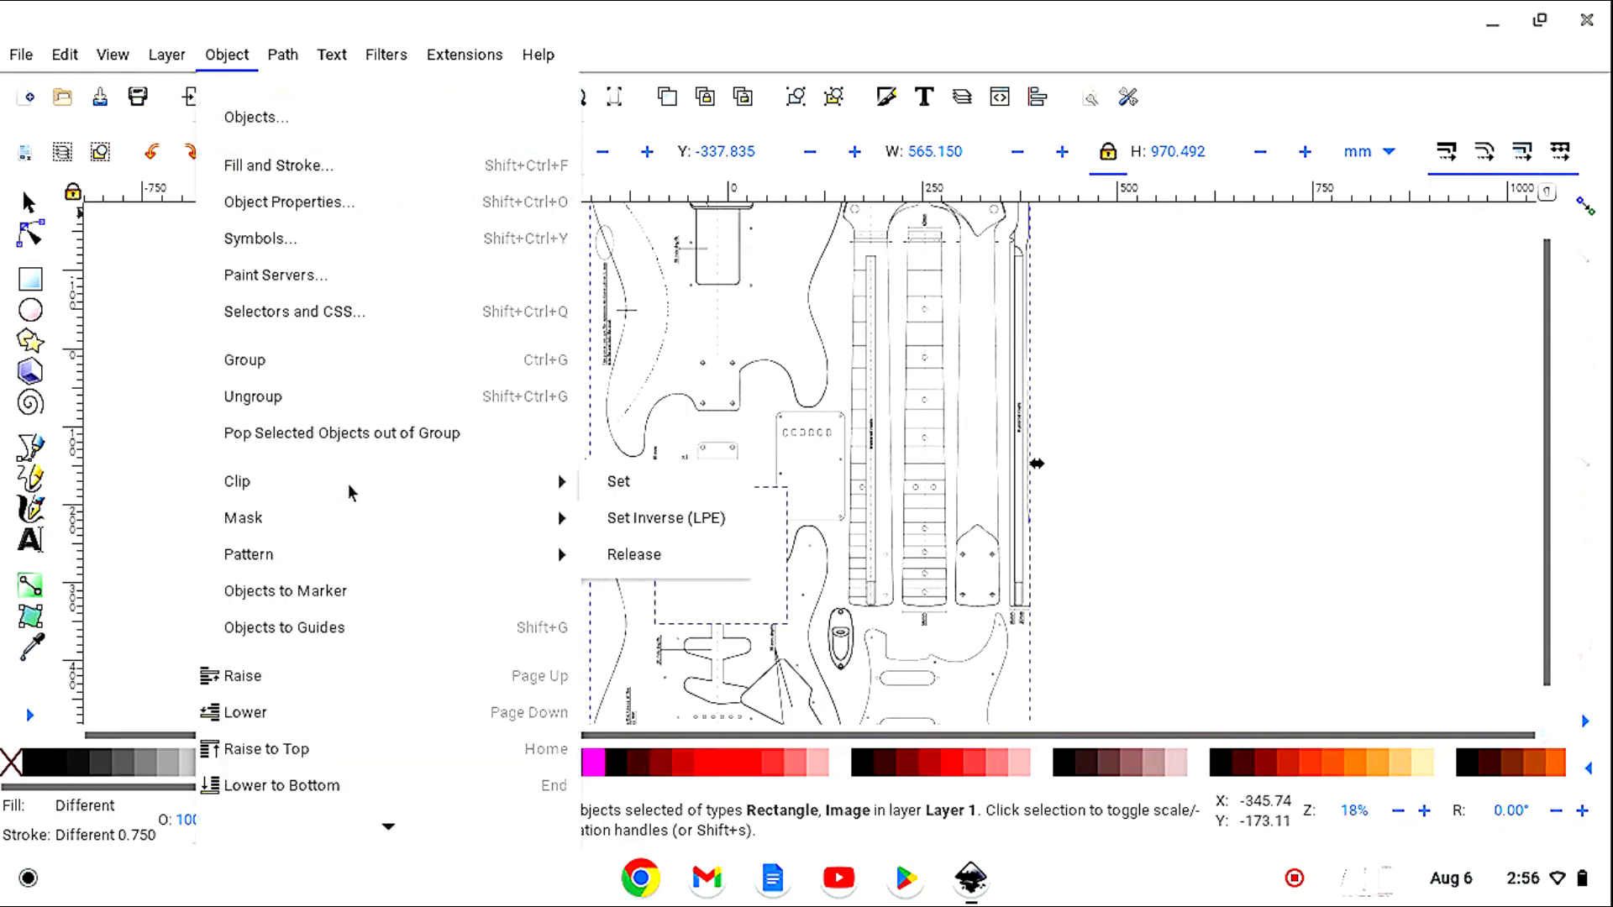
pyautogui.click(619, 485)
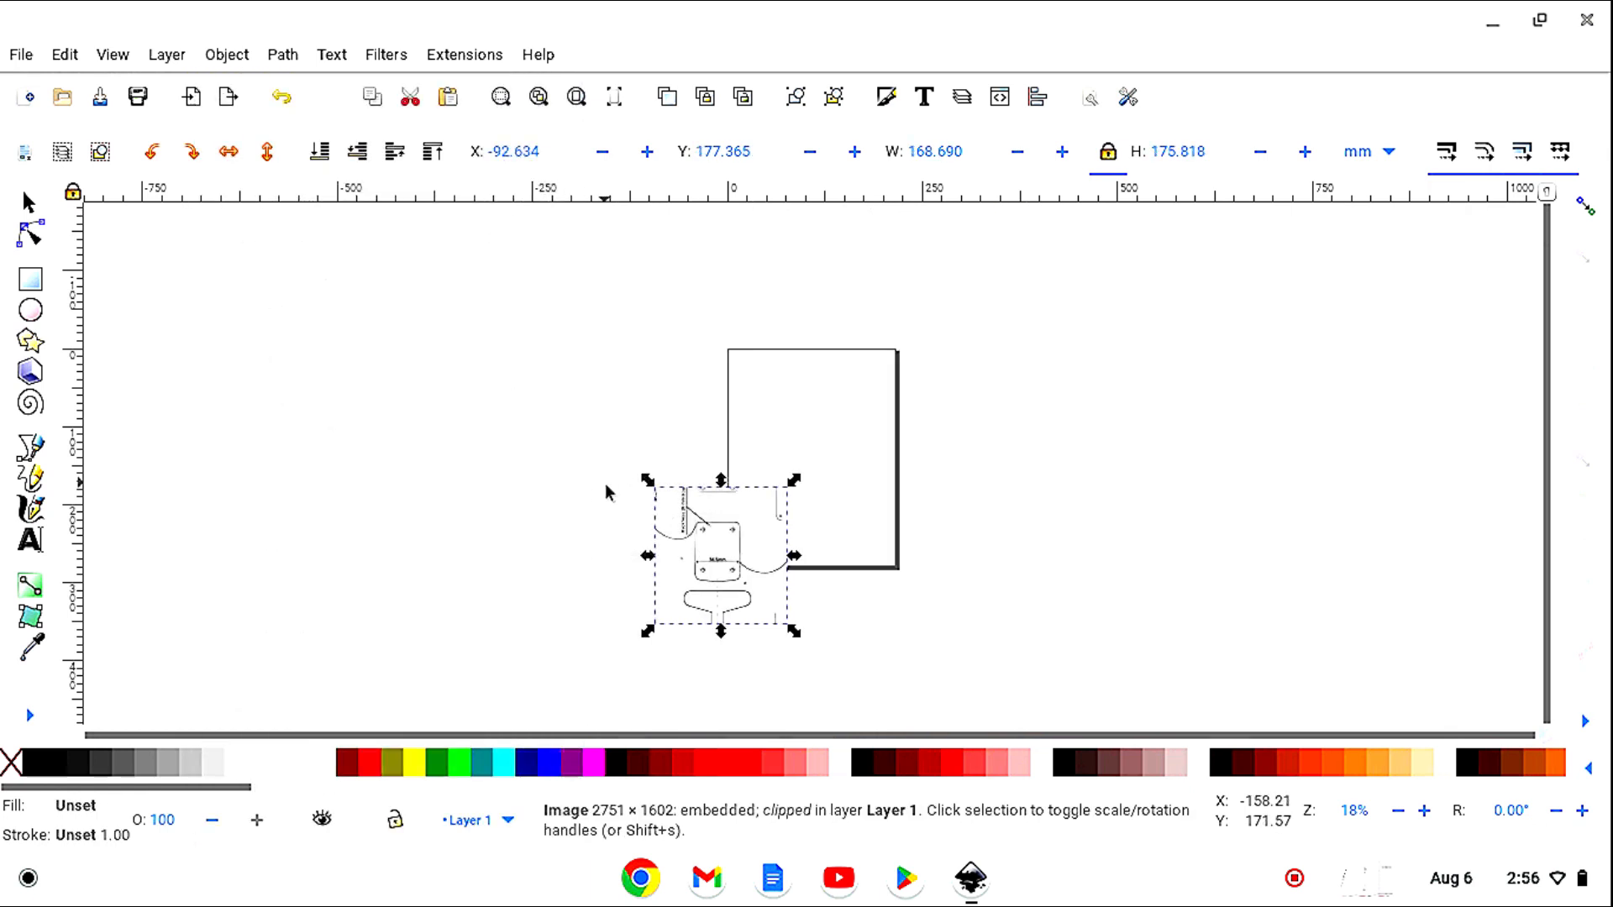
pyautogui.click(518, 531)
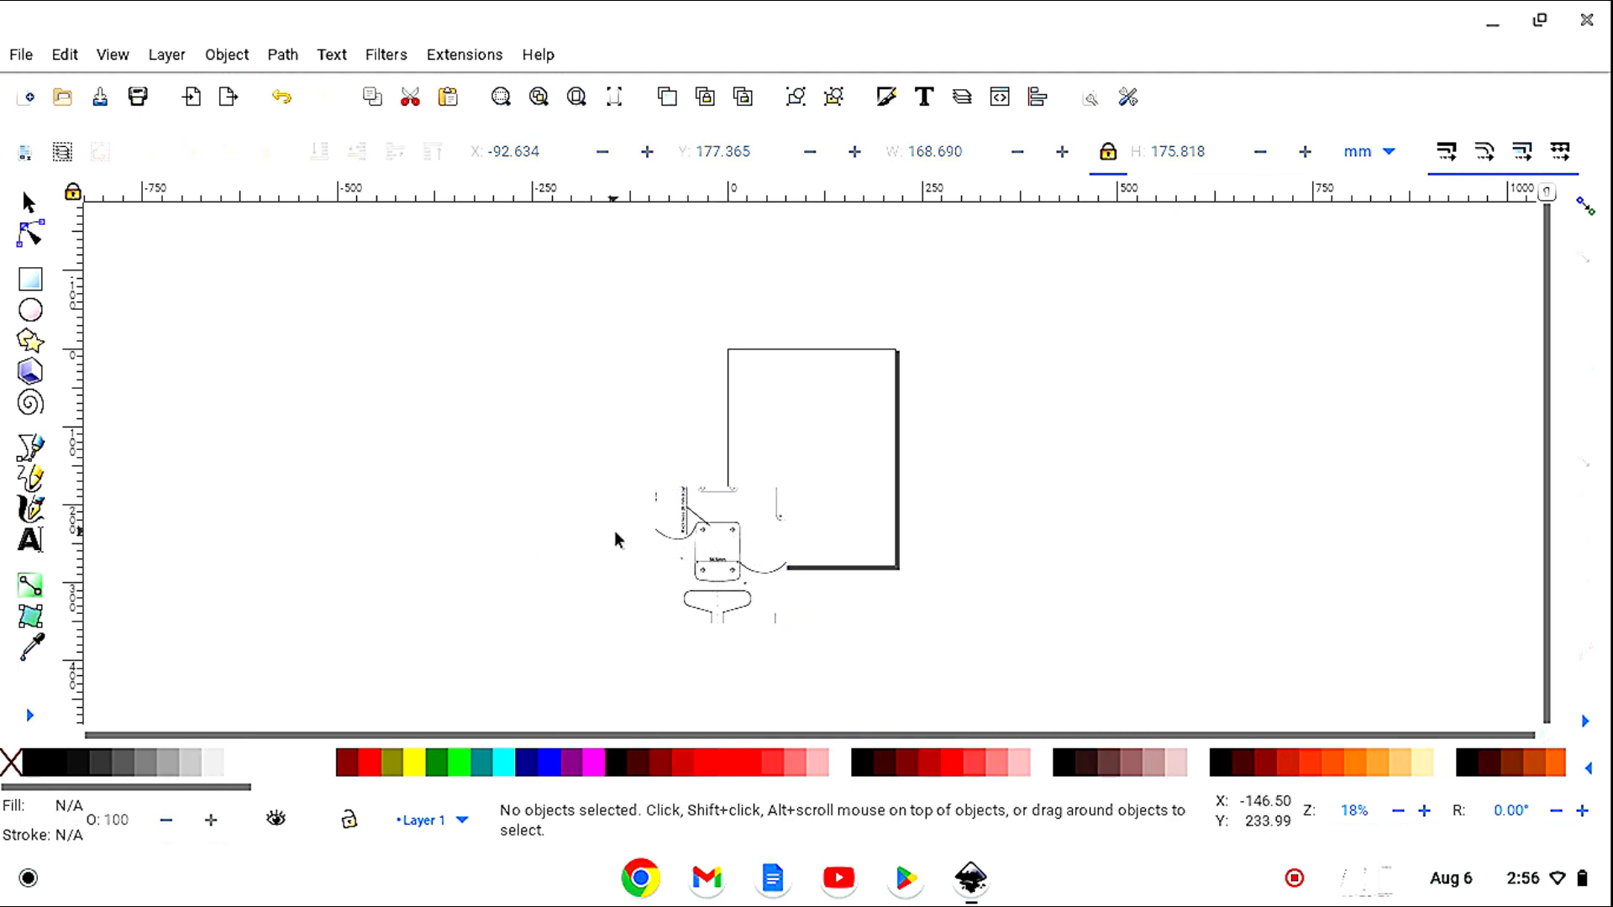
# Create guides around the page and move the left, bottom and right guides outward to about -350 mm, 475 mm and 860 mm.
pyautogui.click(62, 58)
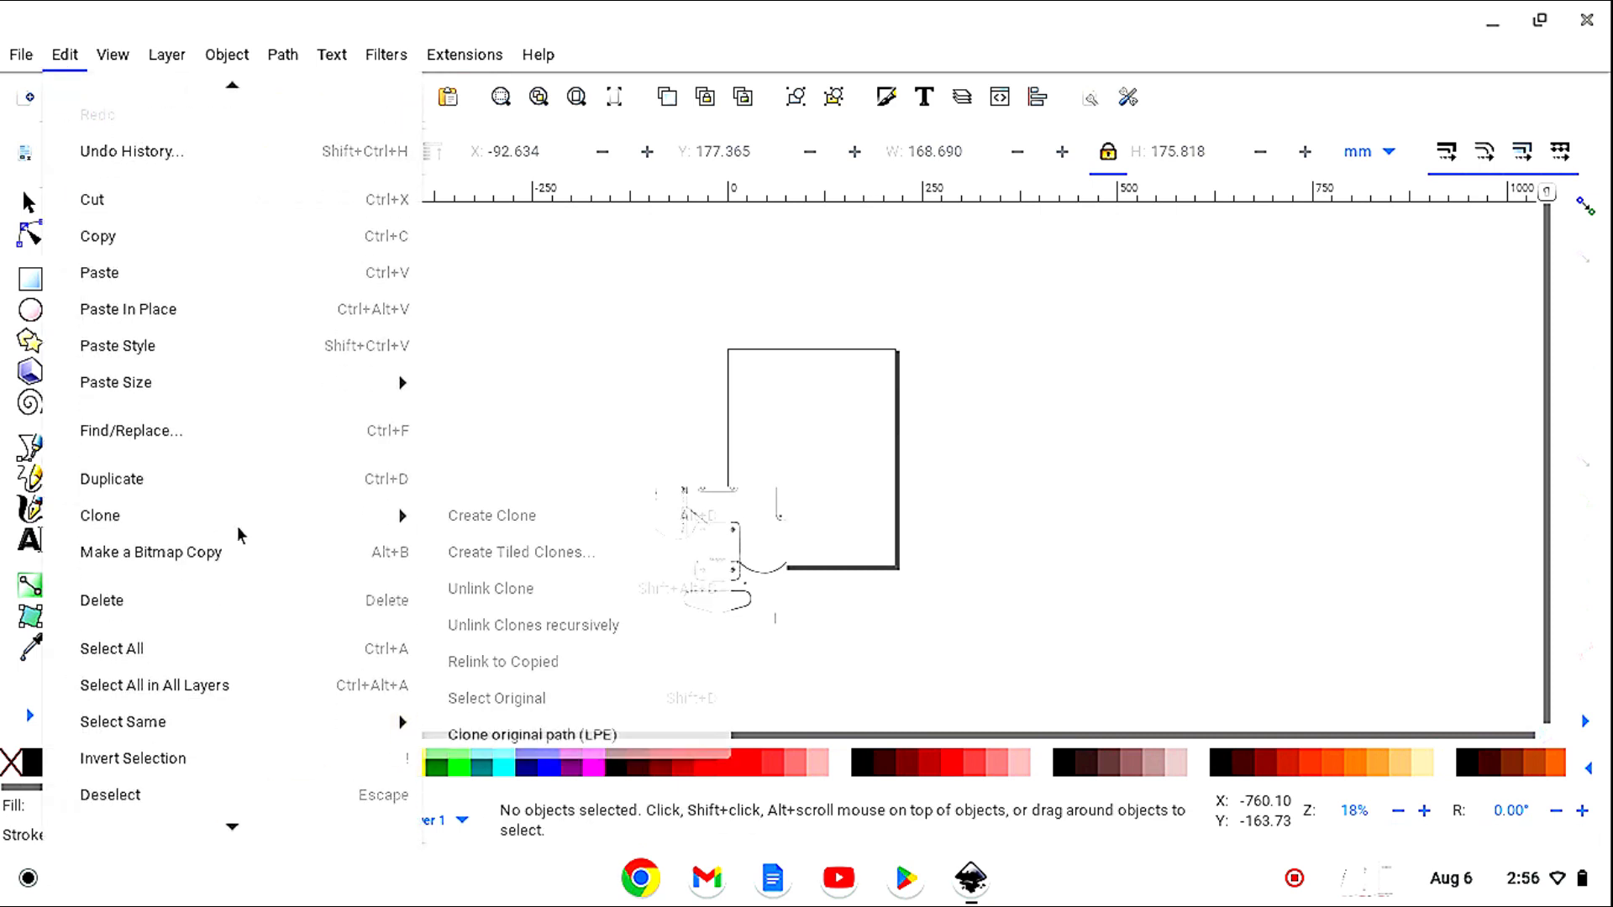
pyautogui.moveTo(229, 824)
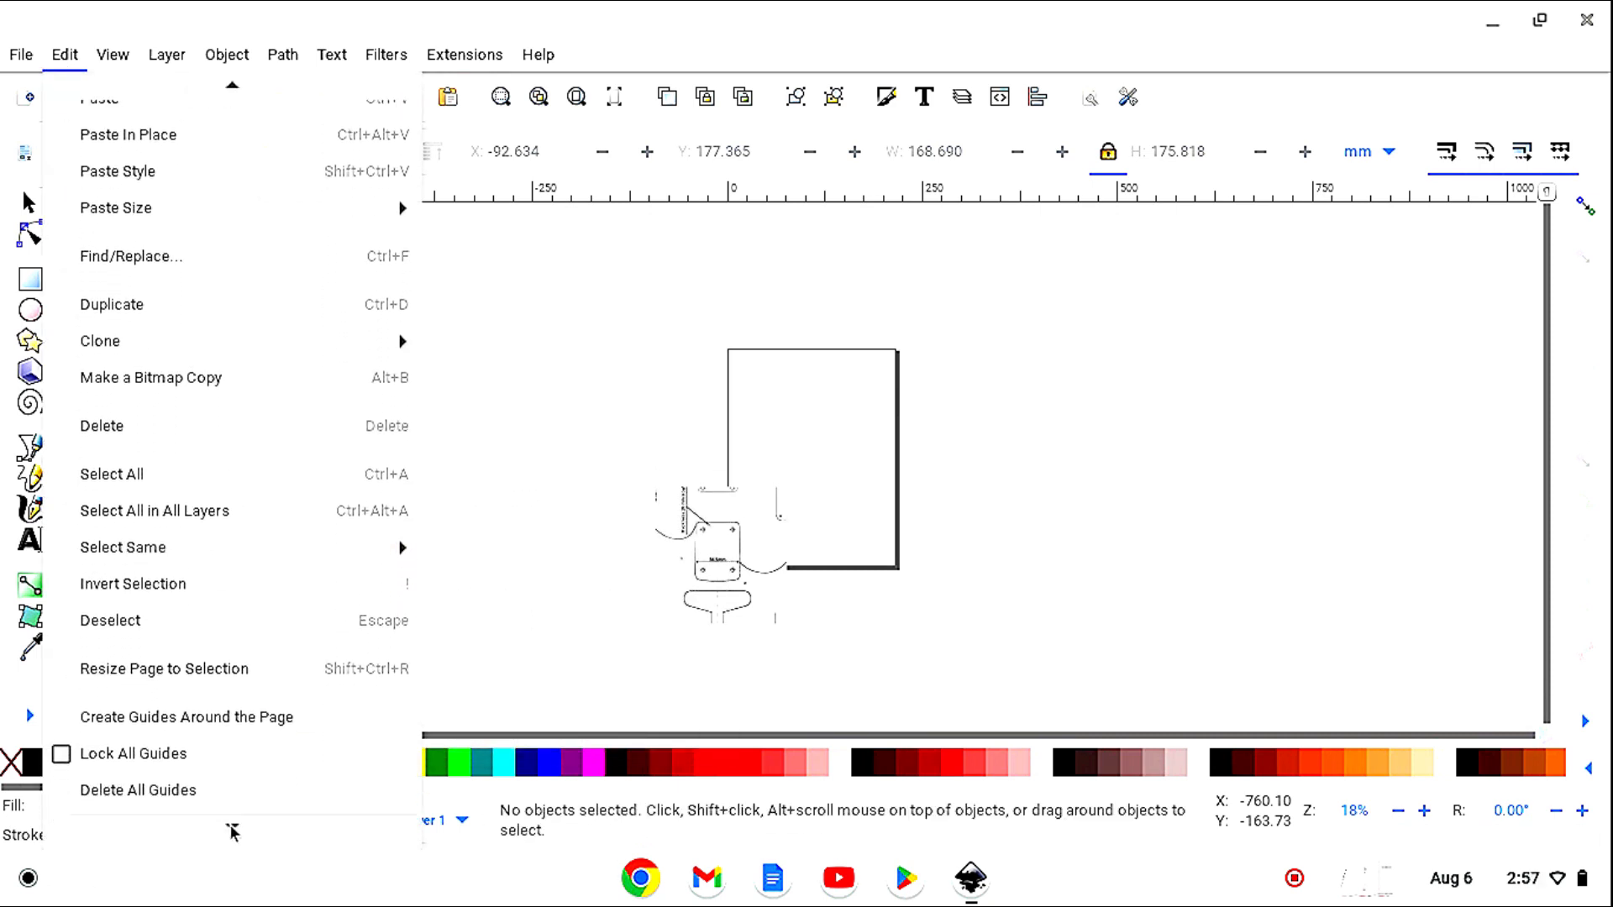
pyautogui.click(218, 670)
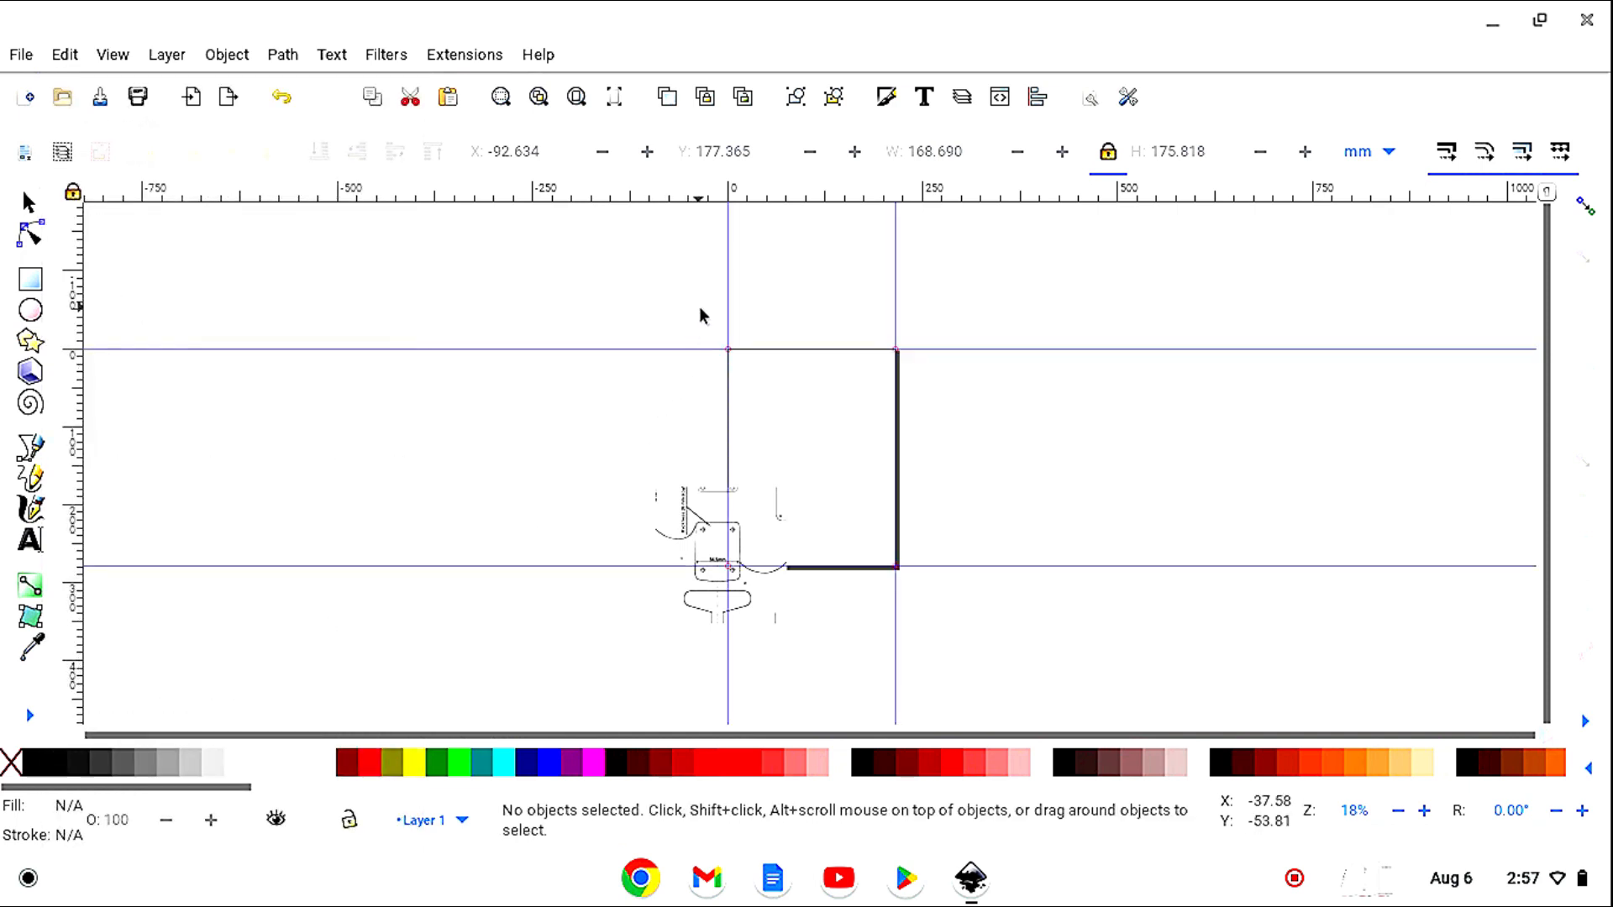
pyautogui.moveTo(725, 282); pyautogui.dragTo(453, 271)
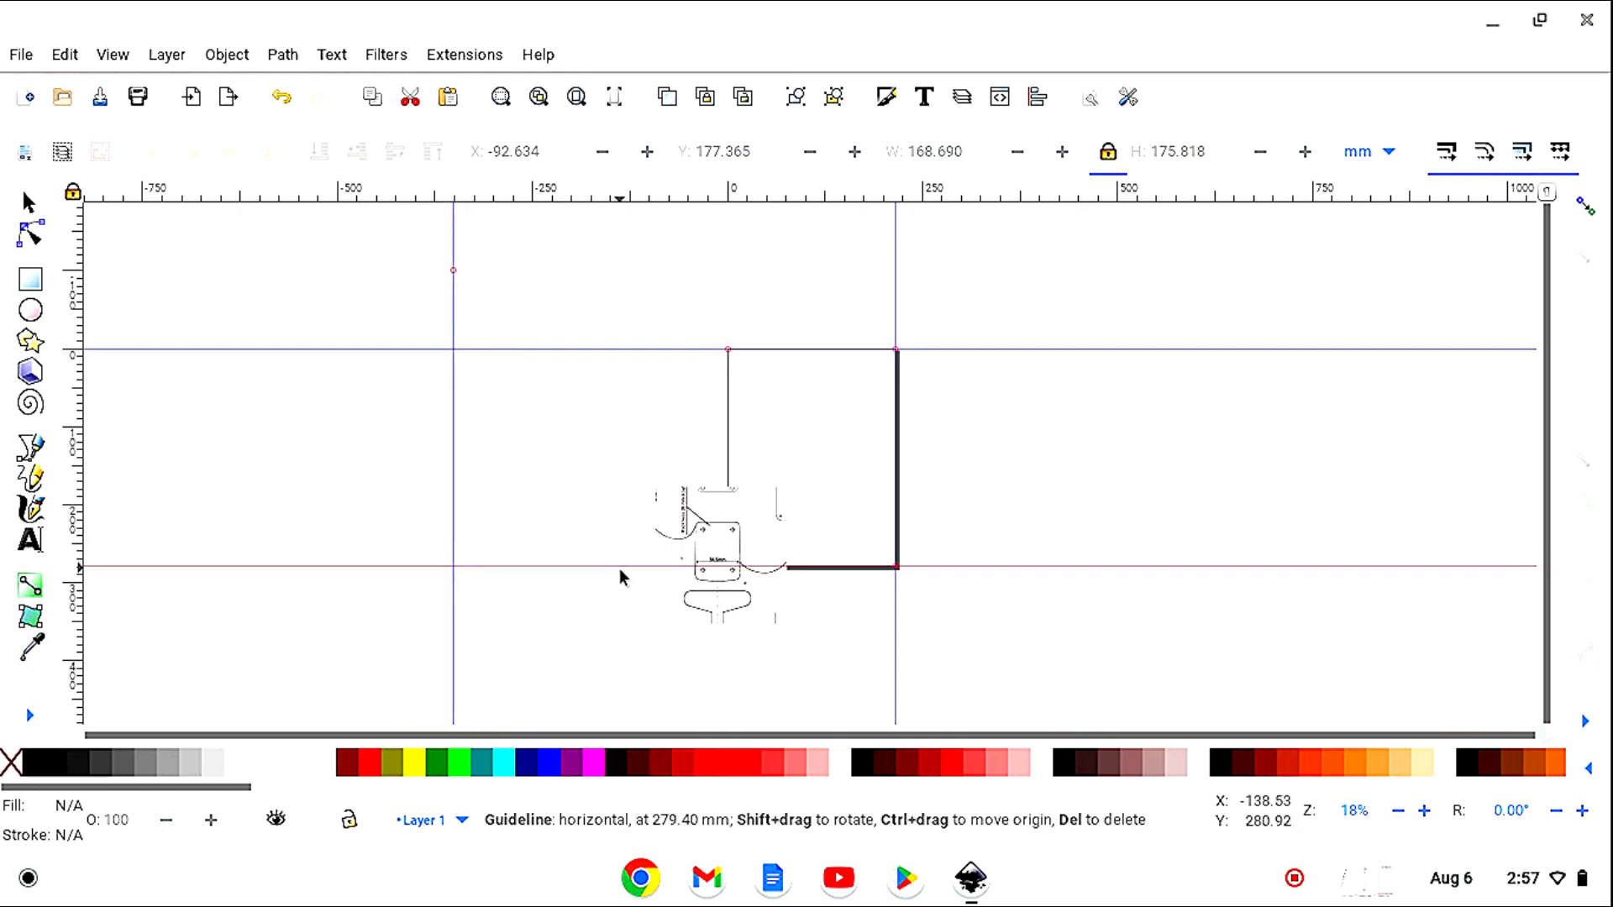
pyautogui.moveTo(621, 573); pyautogui.dragTo(633, 720)
pyautogui.moveTo(896, 320); pyautogui.dragTo(1398, 370)
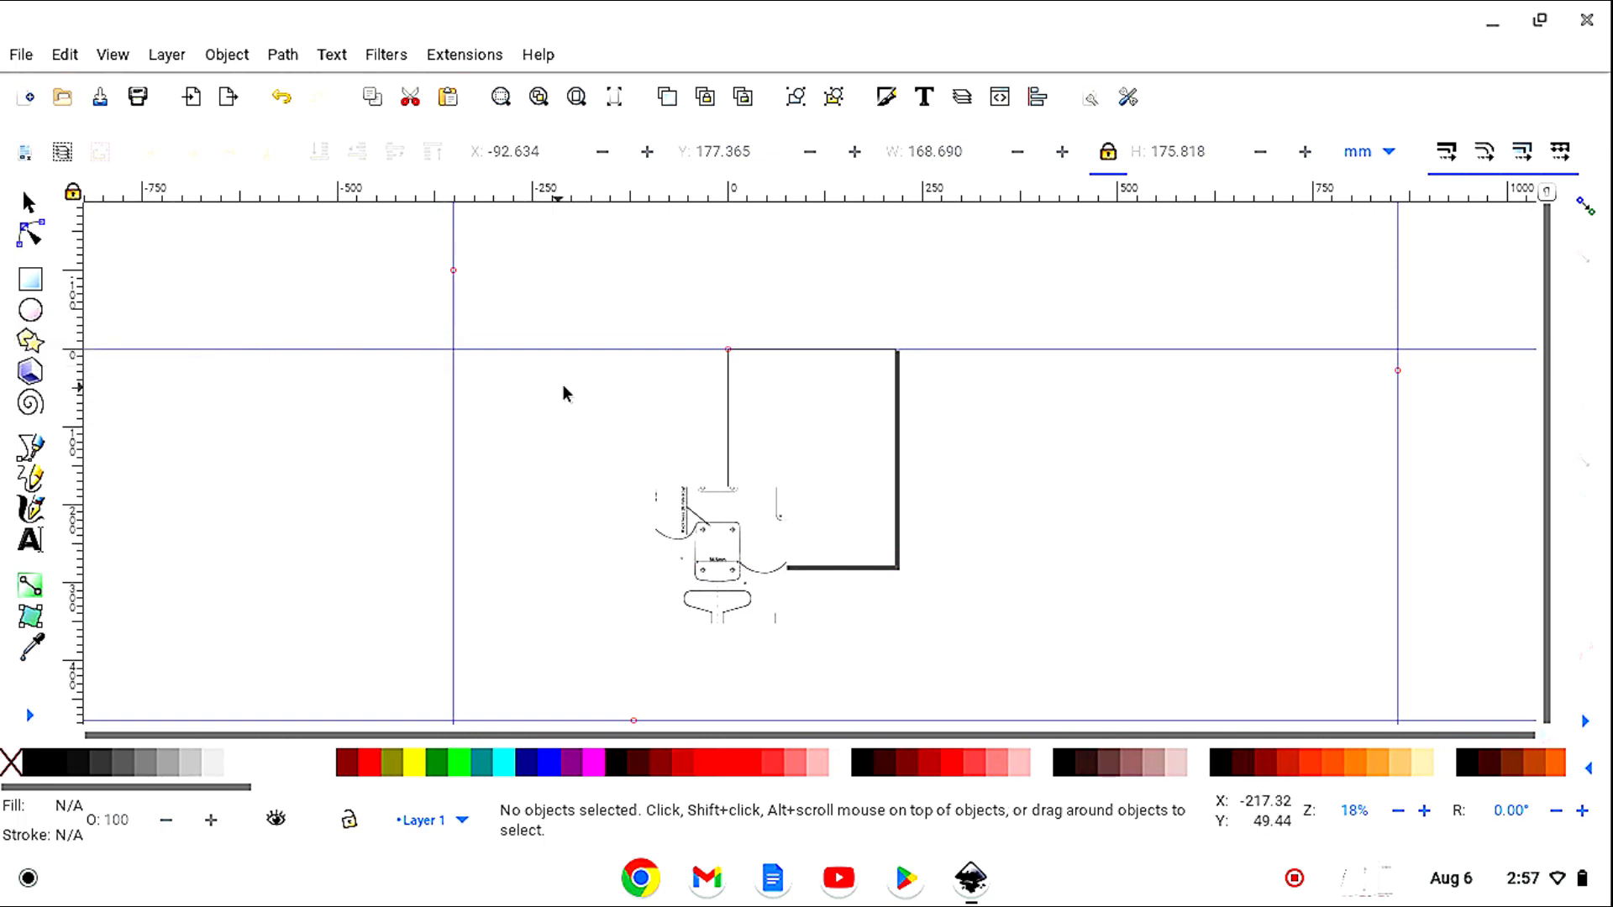
# Draw a circle about 132 mm in diameter near the crossing of the left vertical and top horizontal guides.
pyautogui.click(30, 315)
pyautogui.moveTo(420, 317); pyautogui.dragTo(522, 420)
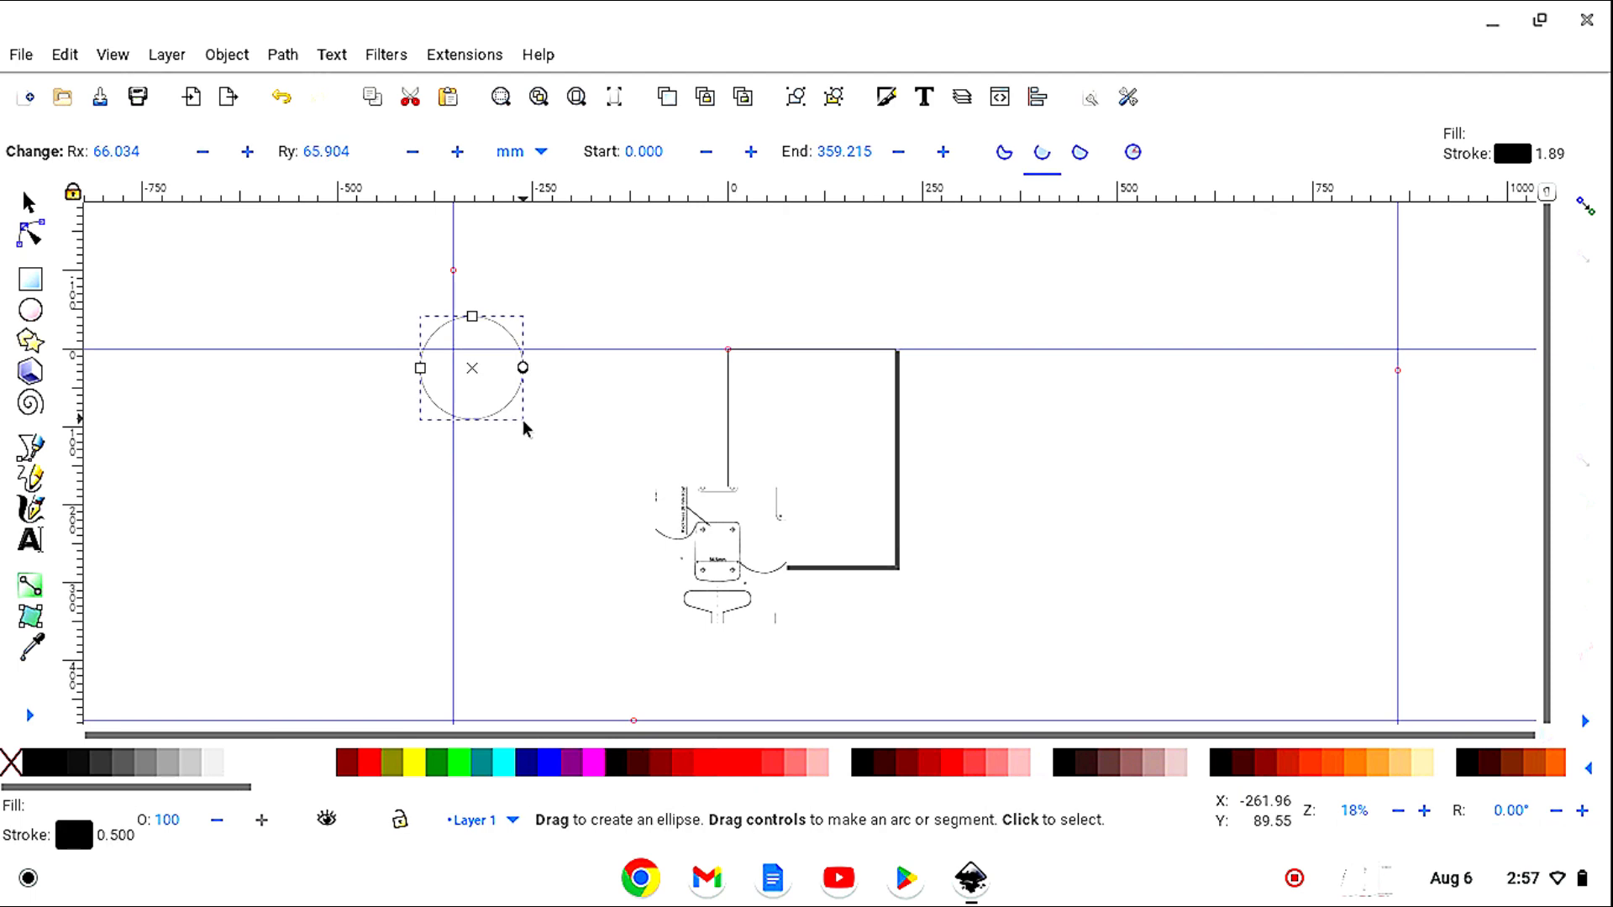
pyautogui.click(34, 205)
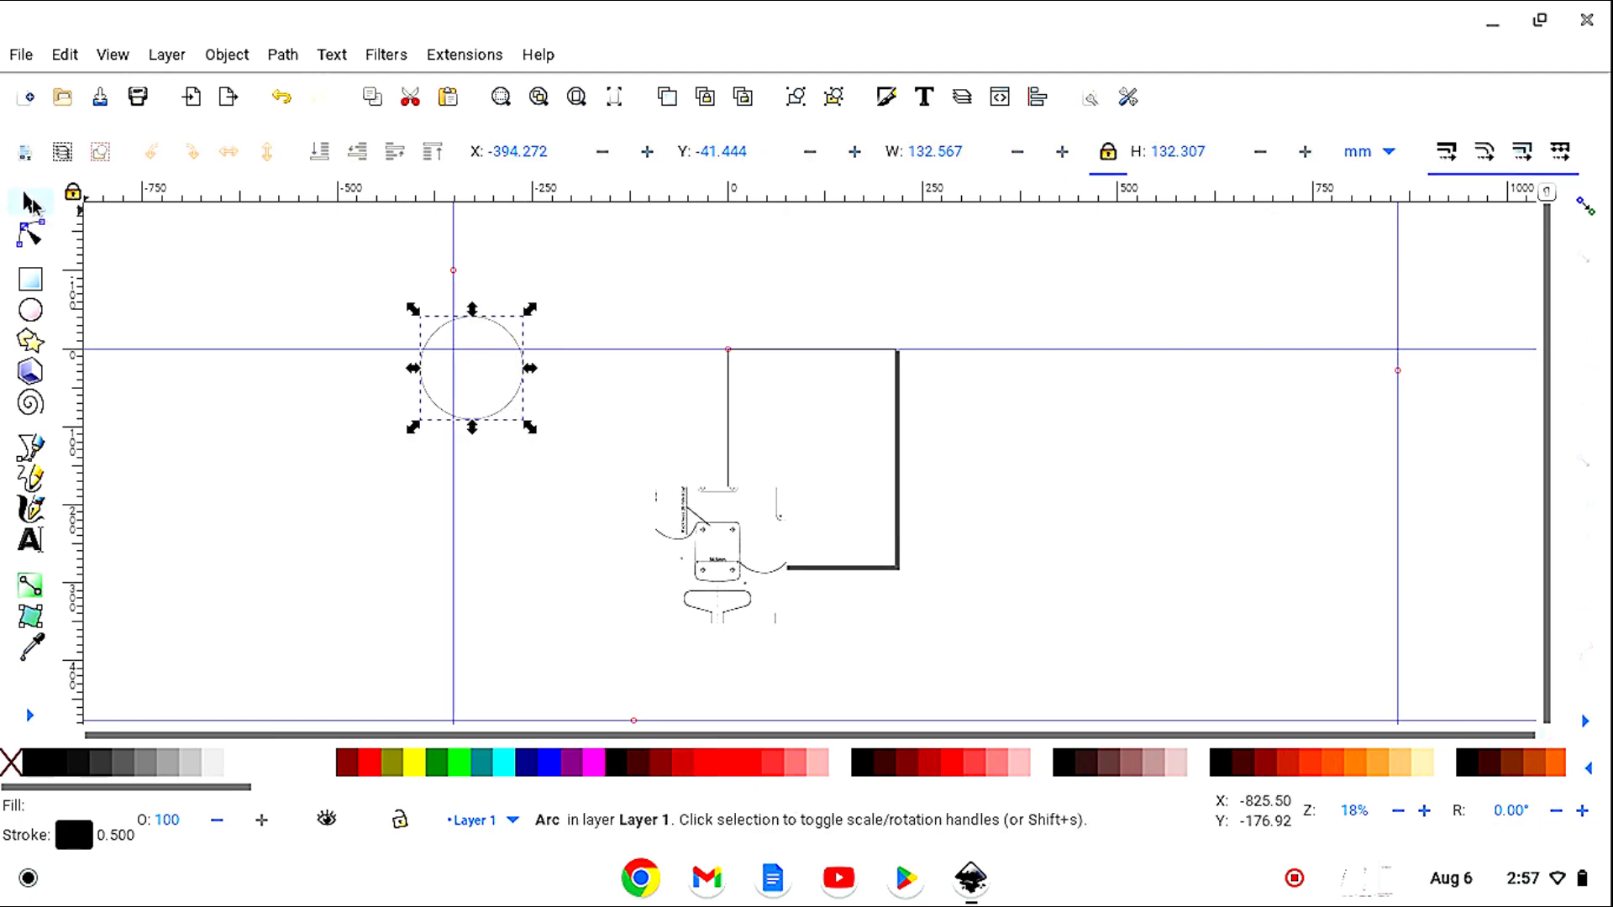
# Set the circle's width and height to 130 mm each with the ratio unlocked, and lock the ratio again.
pyautogui.click(1107, 157)
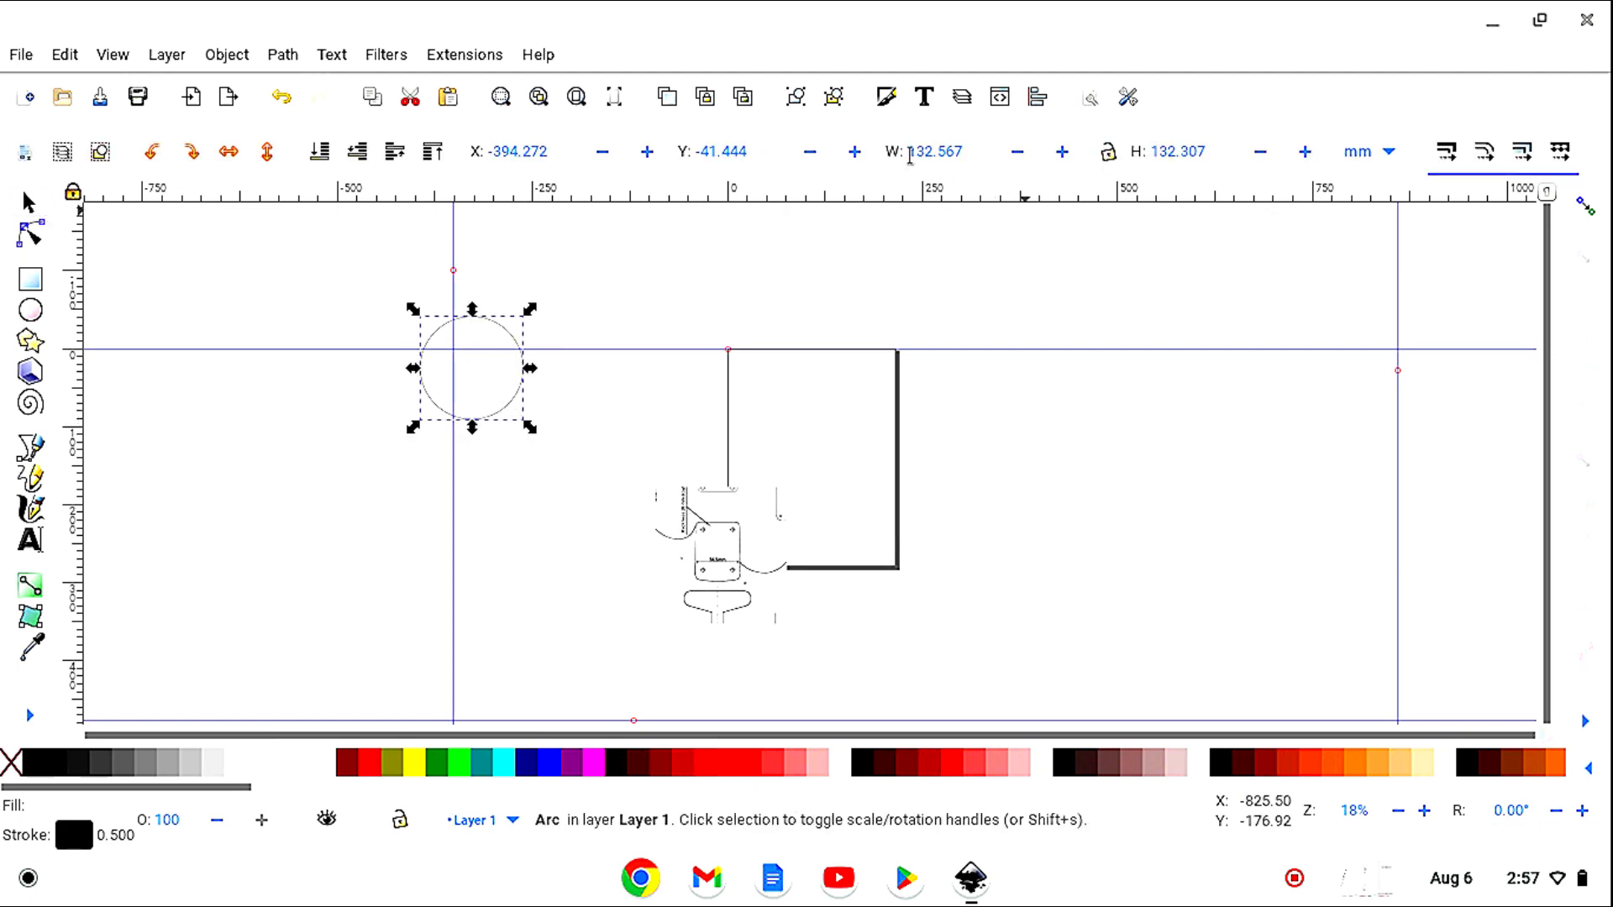
pyautogui.doubleClick(976, 151)
pyautogui.write('1')
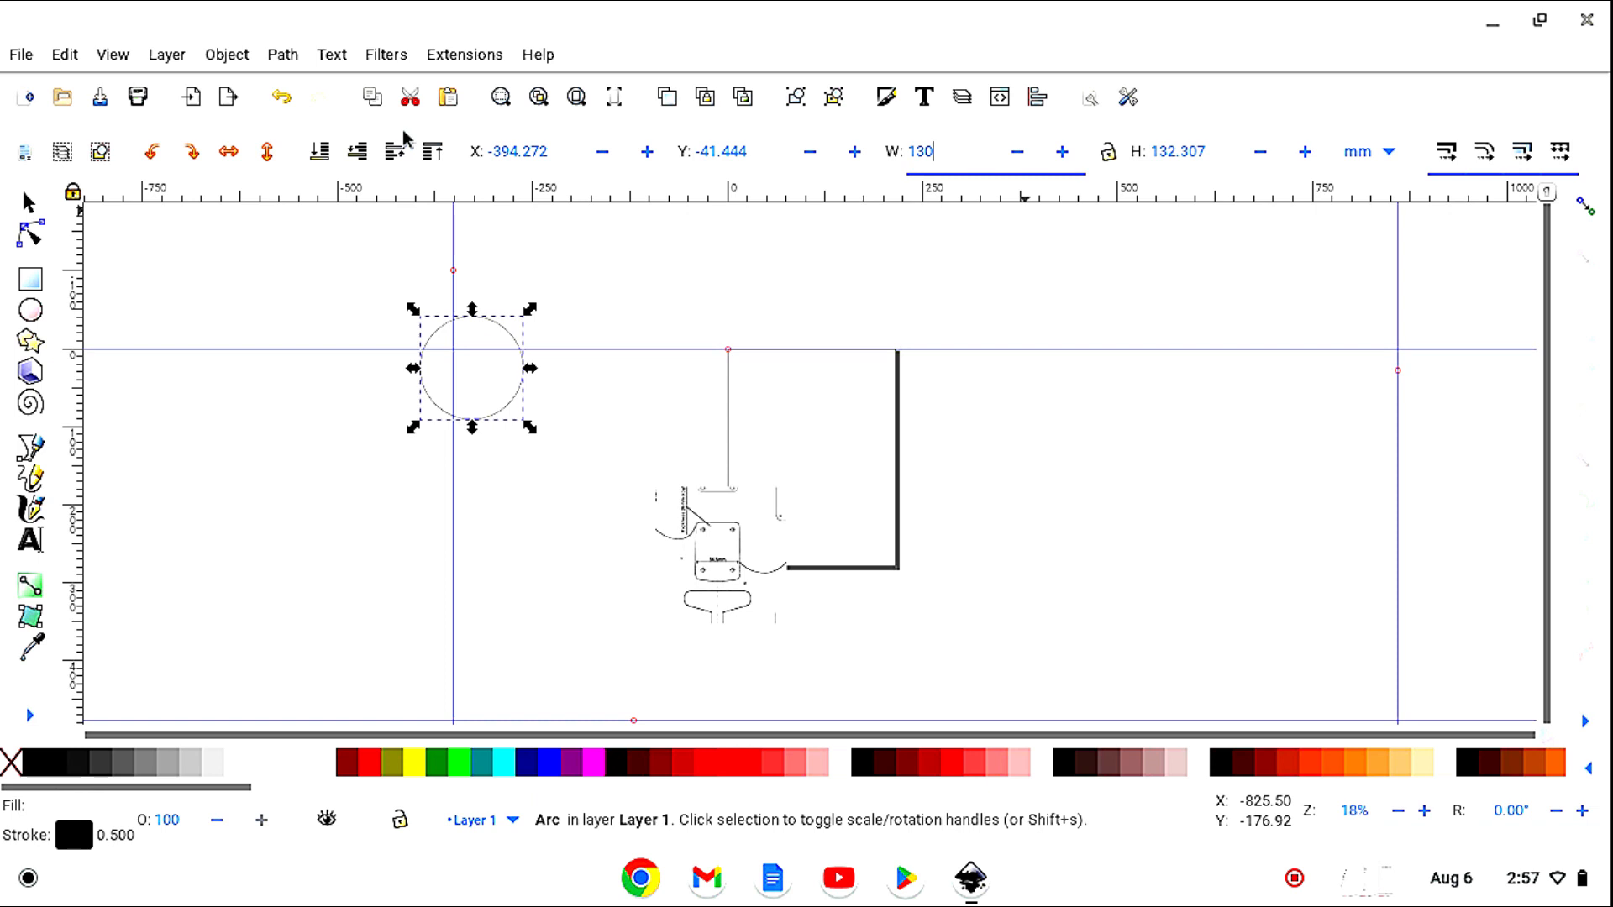
pyautogui.write('30')
pyautogui.press('Tab')
pyautogui.write('1')
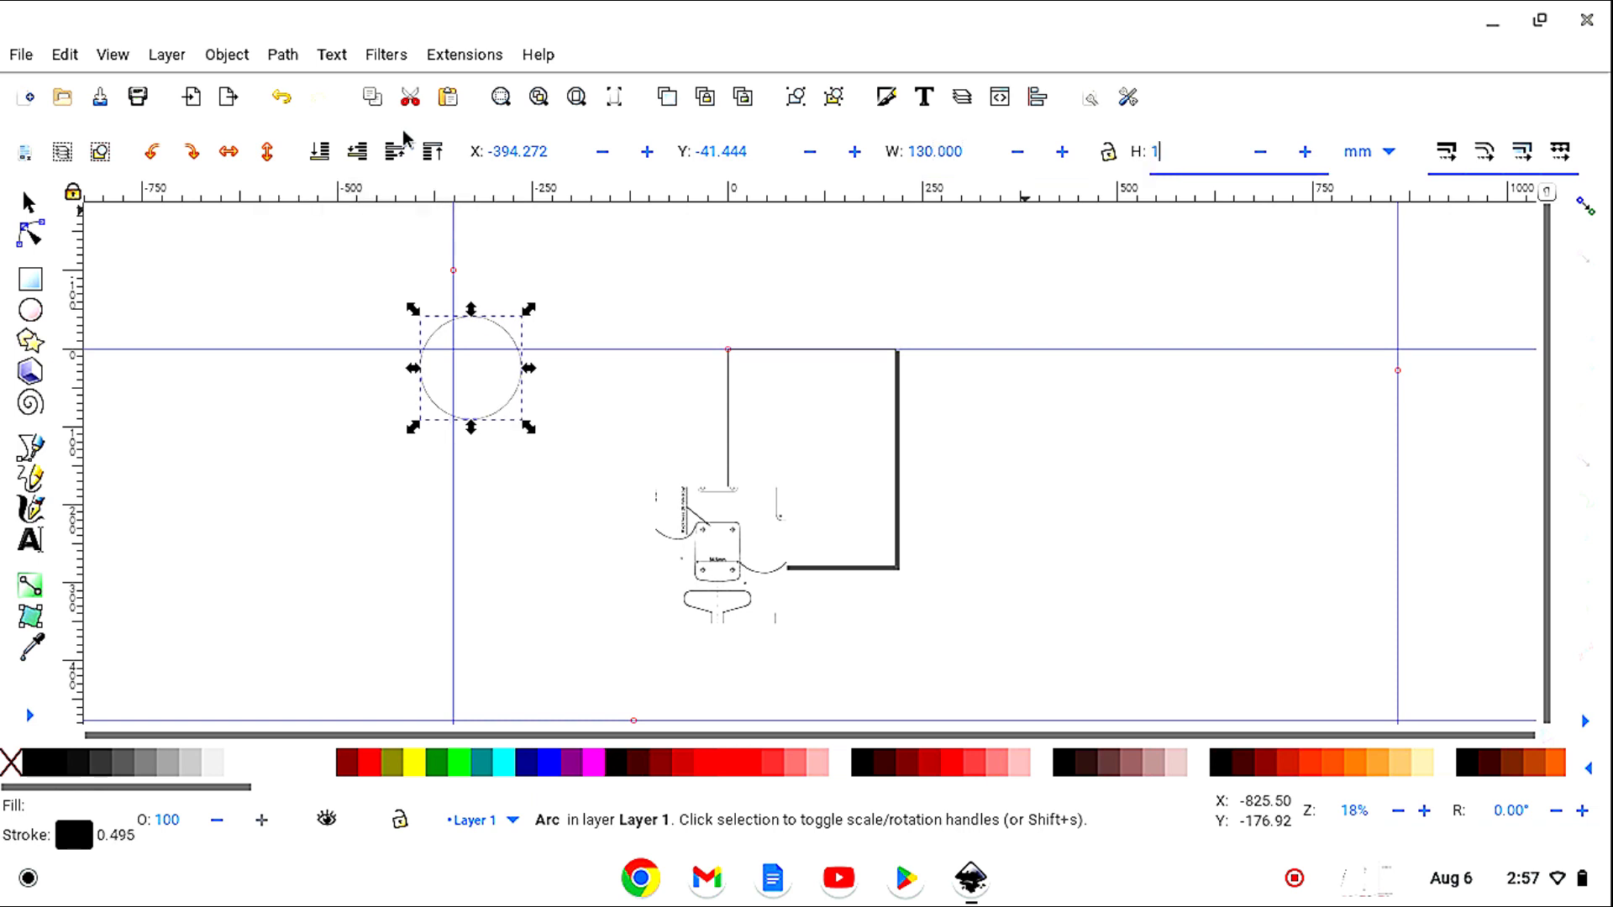
pyautogui.press('Return')
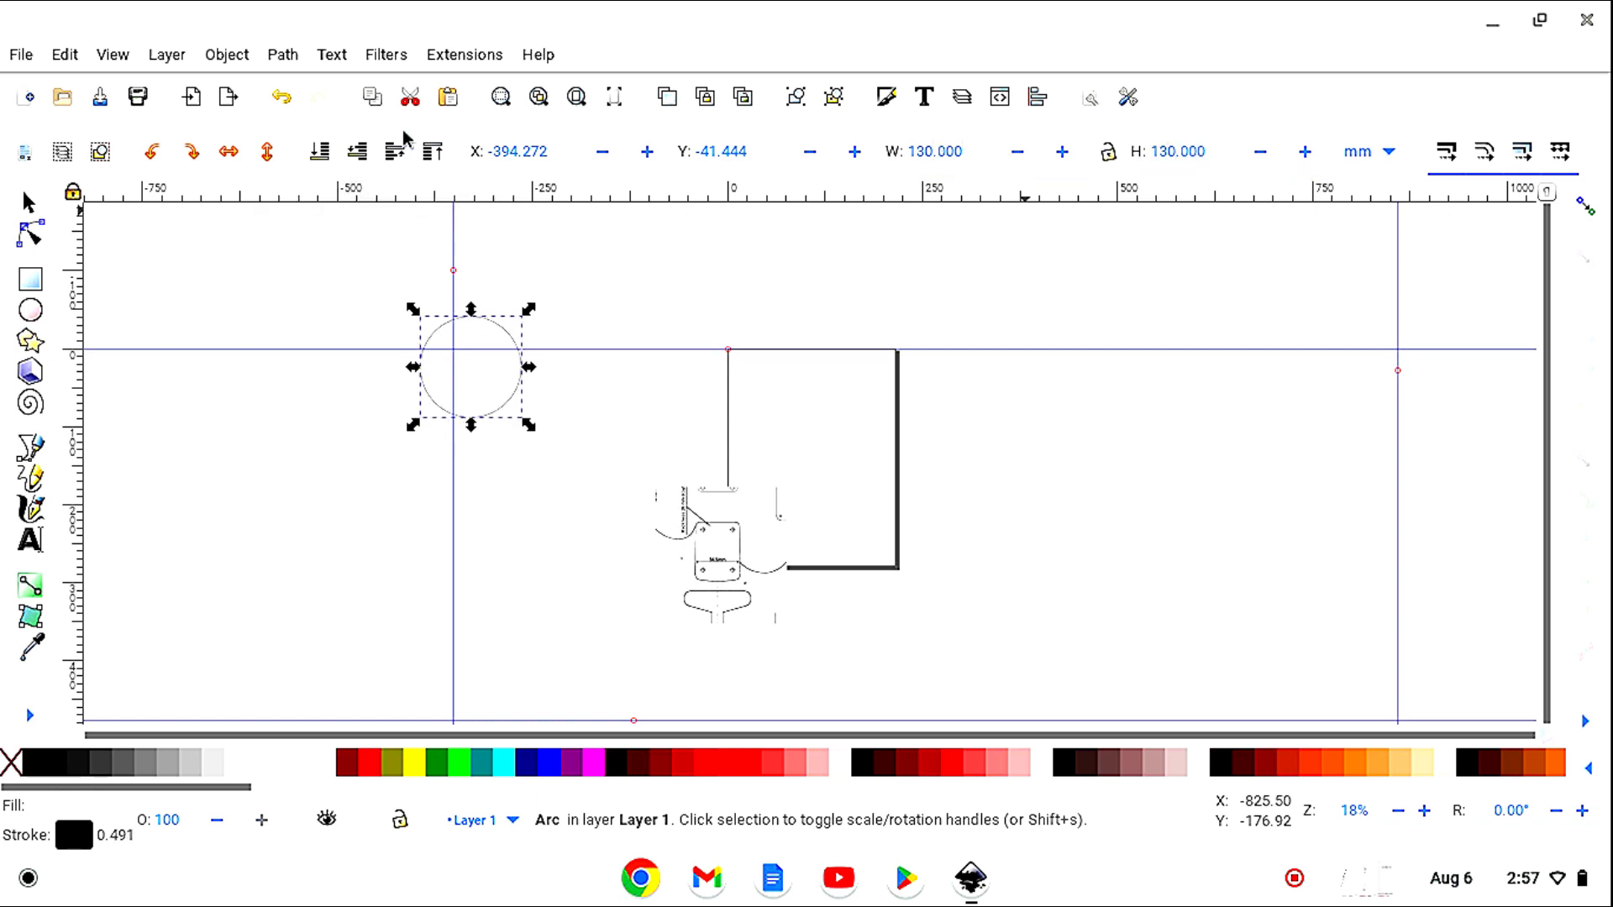
pyautogui.click(1110, 154)
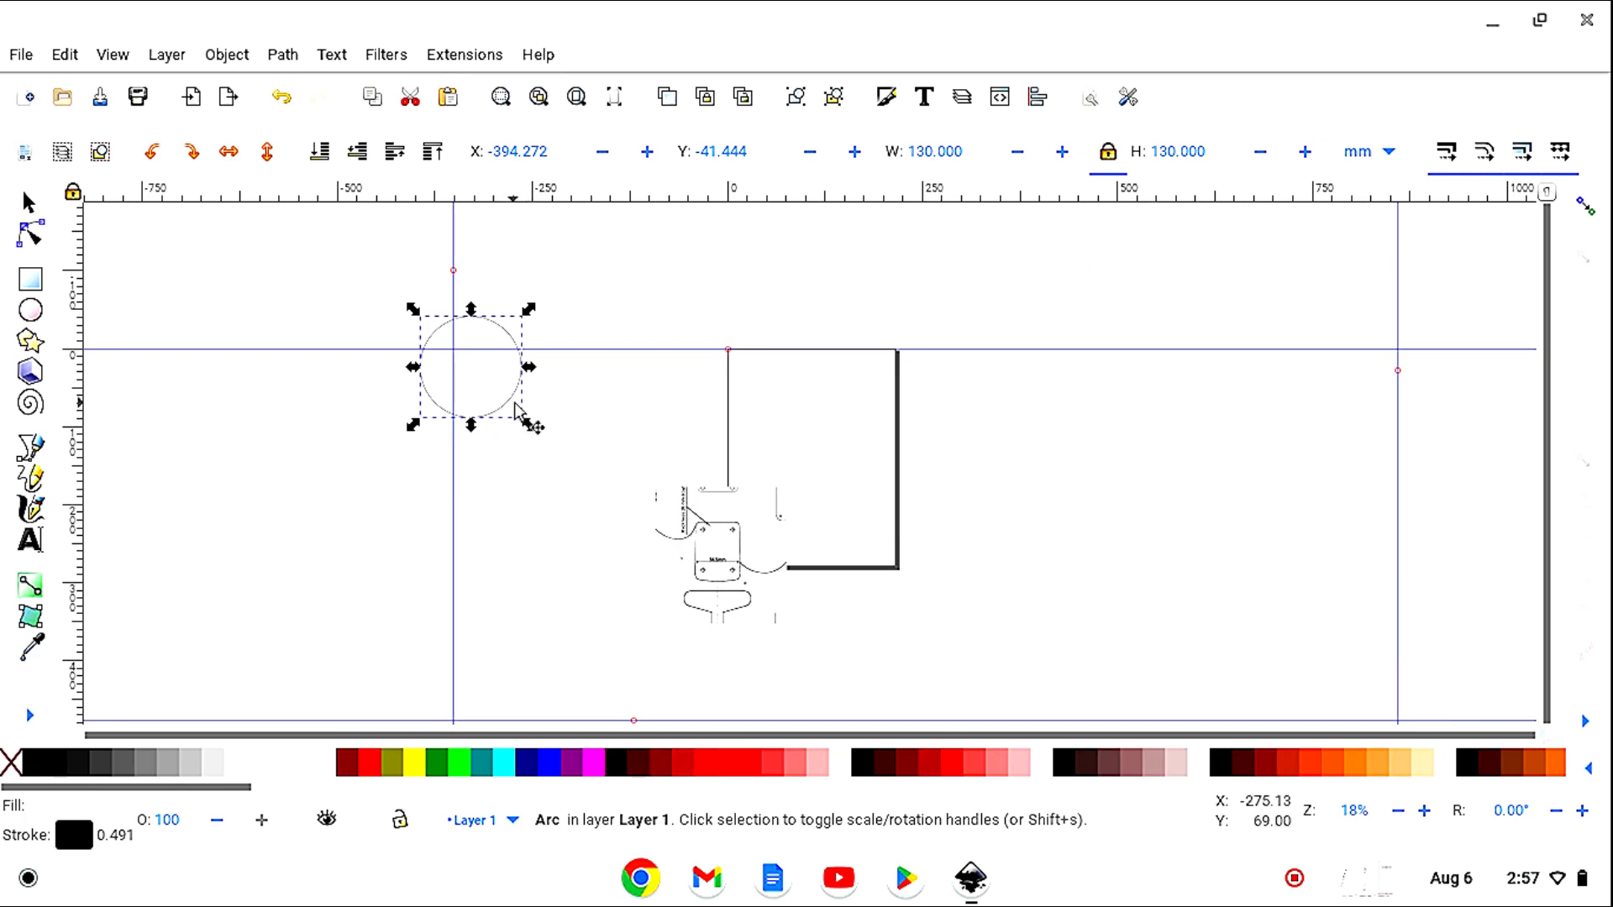
# Move the circle onto the crossing of the left vertical and top horizontal guides, fine-tuning its Y position to -63.404 mm.
pyautogui.moveTo(507, 406); pyautogui.dragTo(491, 389)
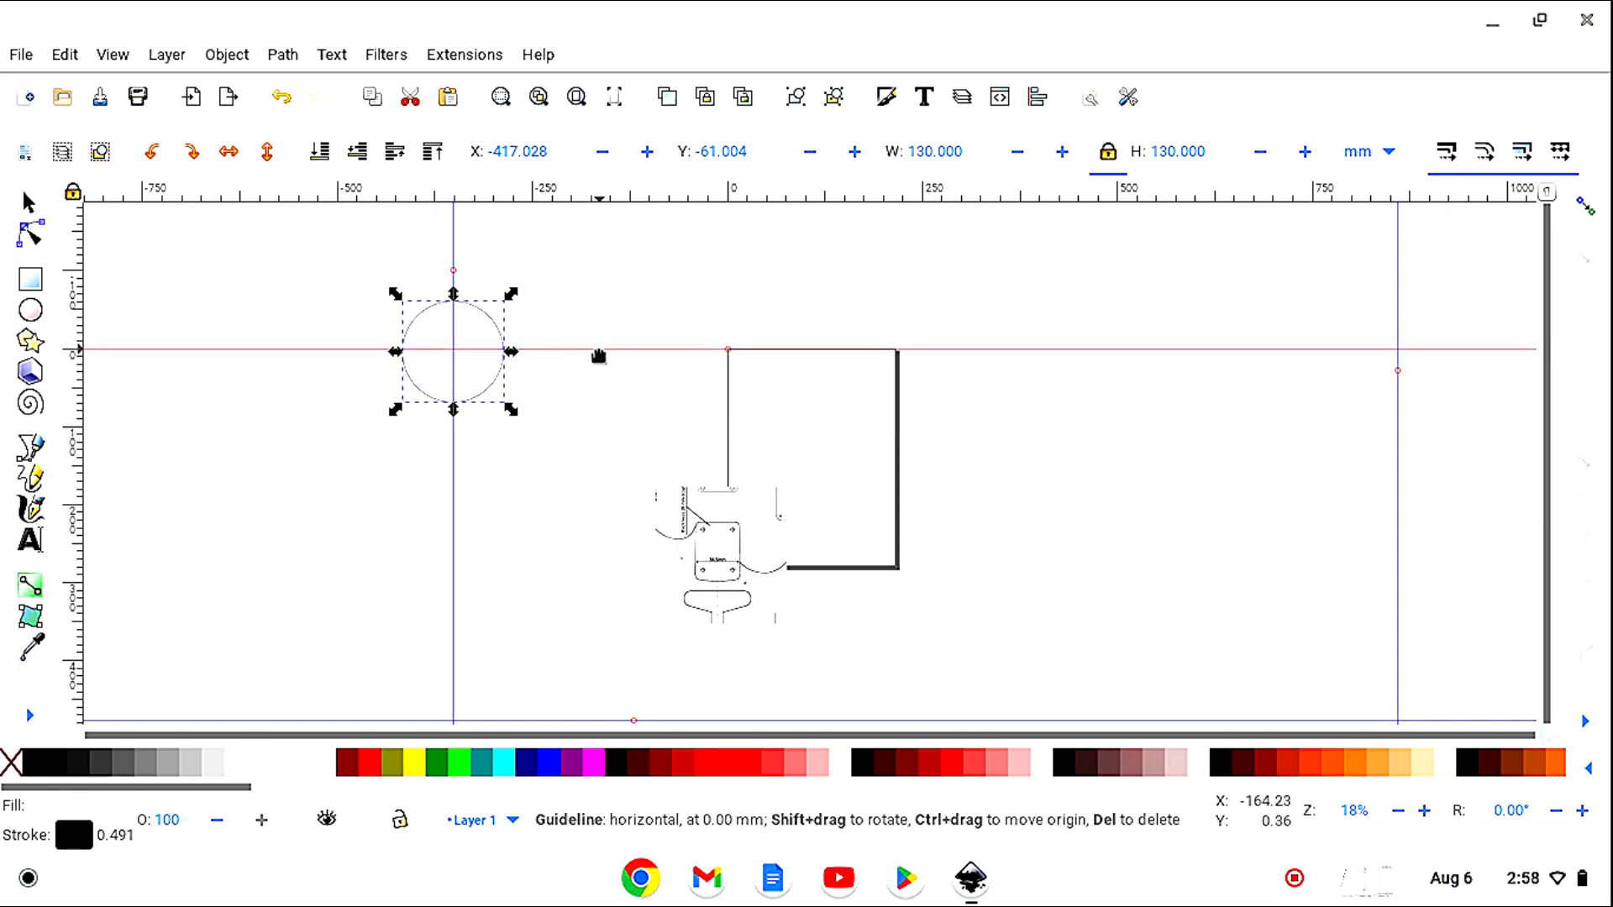
pyautogui.click(855, 152)
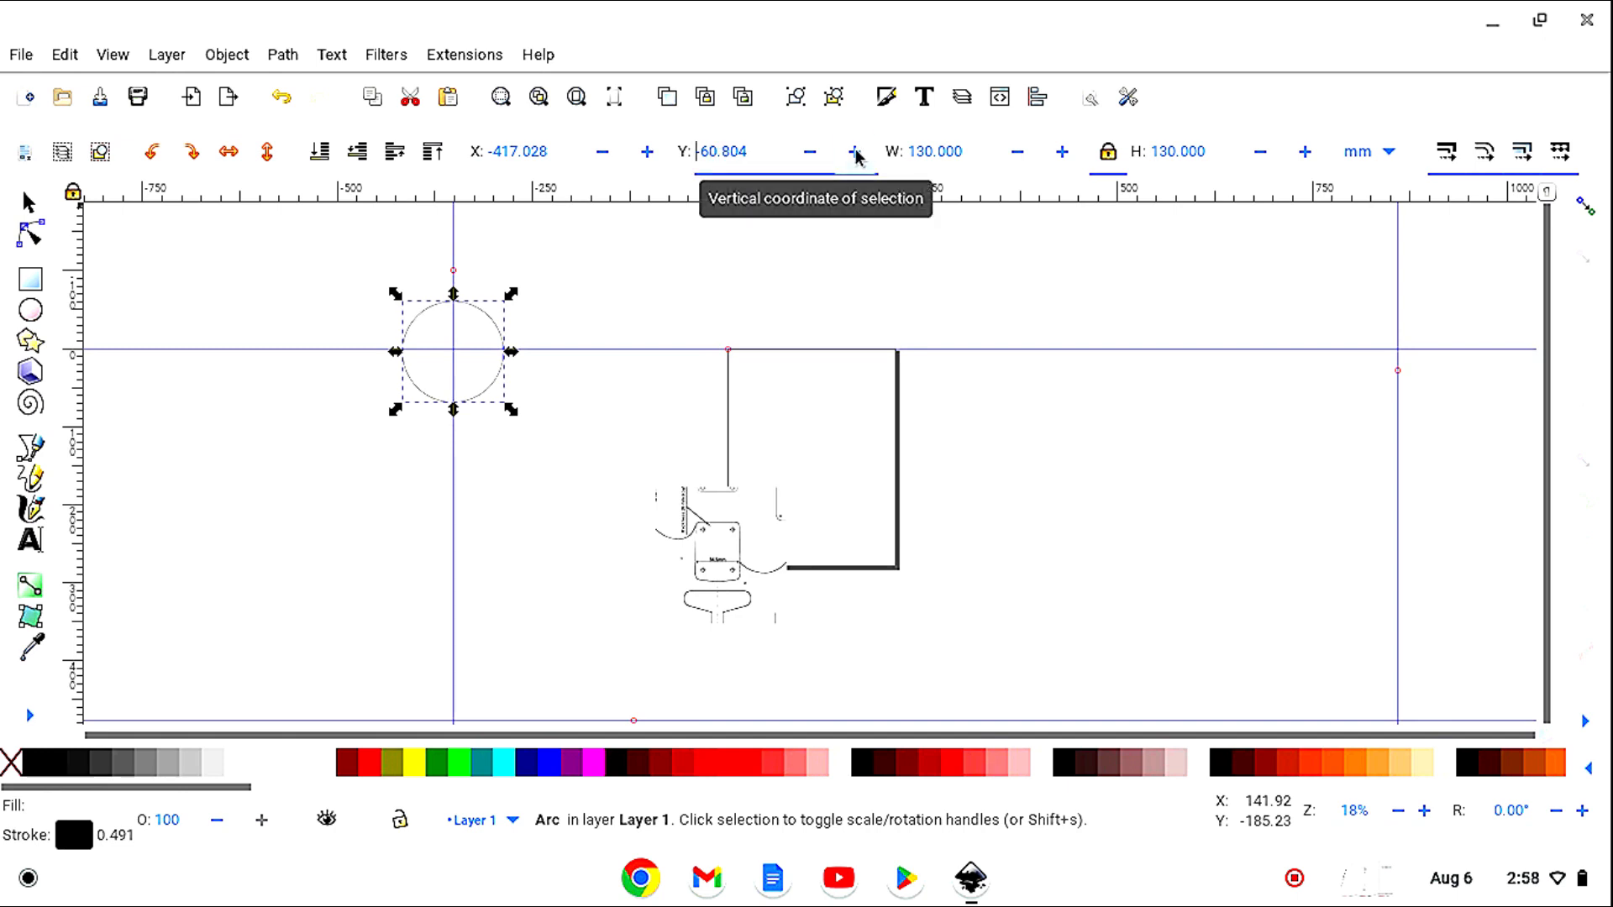
pyautogui.click(855, 152)
pyautogui.click(855, 152)
pyautogui.click(855, 152)
pyautogui.click(855, 152)
pyautogui.click(855, 152)
pyautogui.click(811, 152)
pyautogui.click(811, 152)
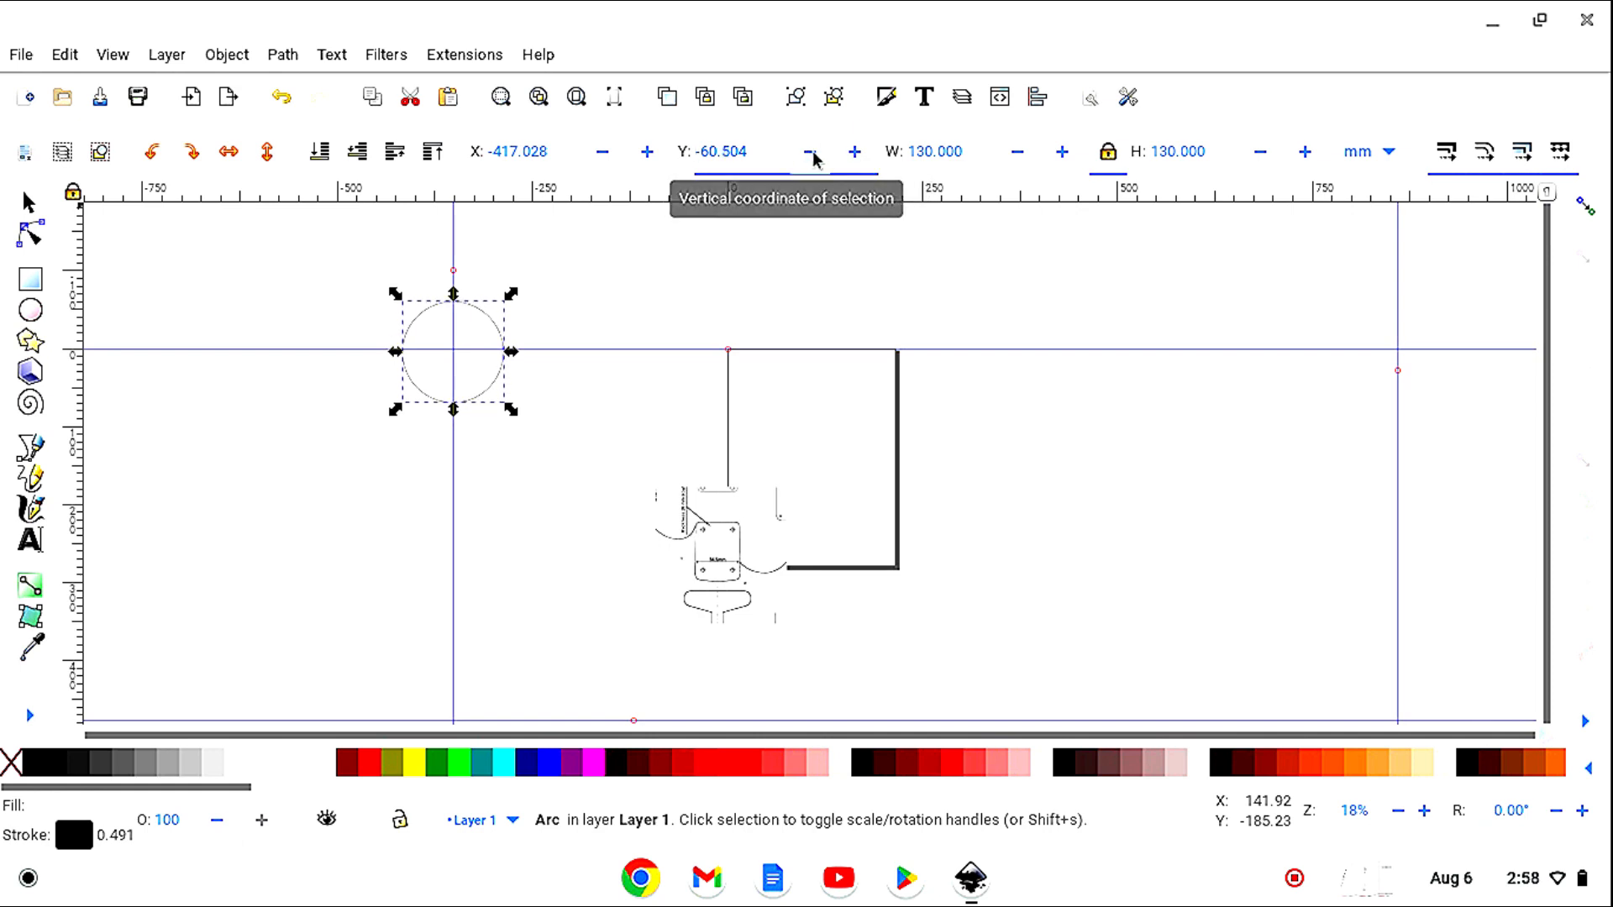
pyautogui.click(812, 152)
pyautogui.click(812, 152)
pyautogui.click(811, 152)
pyautogui.click(811, 152)
pyautogui.click(812, 152)
pyautogui.click(812, 152)
pyautogui.click(812, 152)
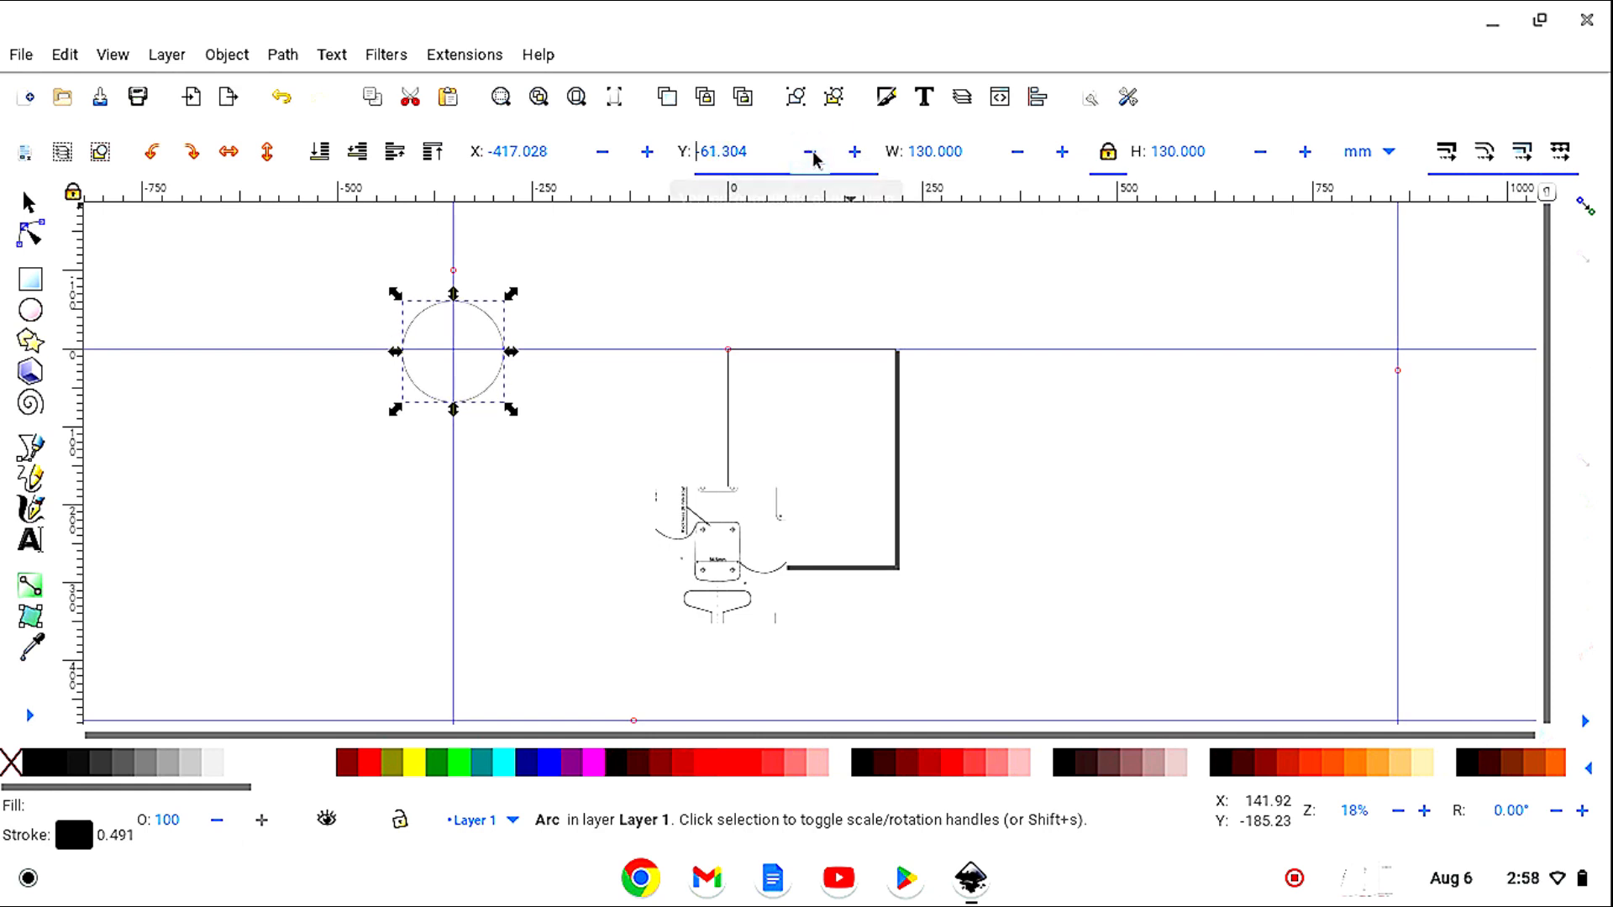
pyautogui.click(812, 152)
pyautogui.click(811, 152)
pyautogui.click(811, 152)
pyautogui.click(811, 152)
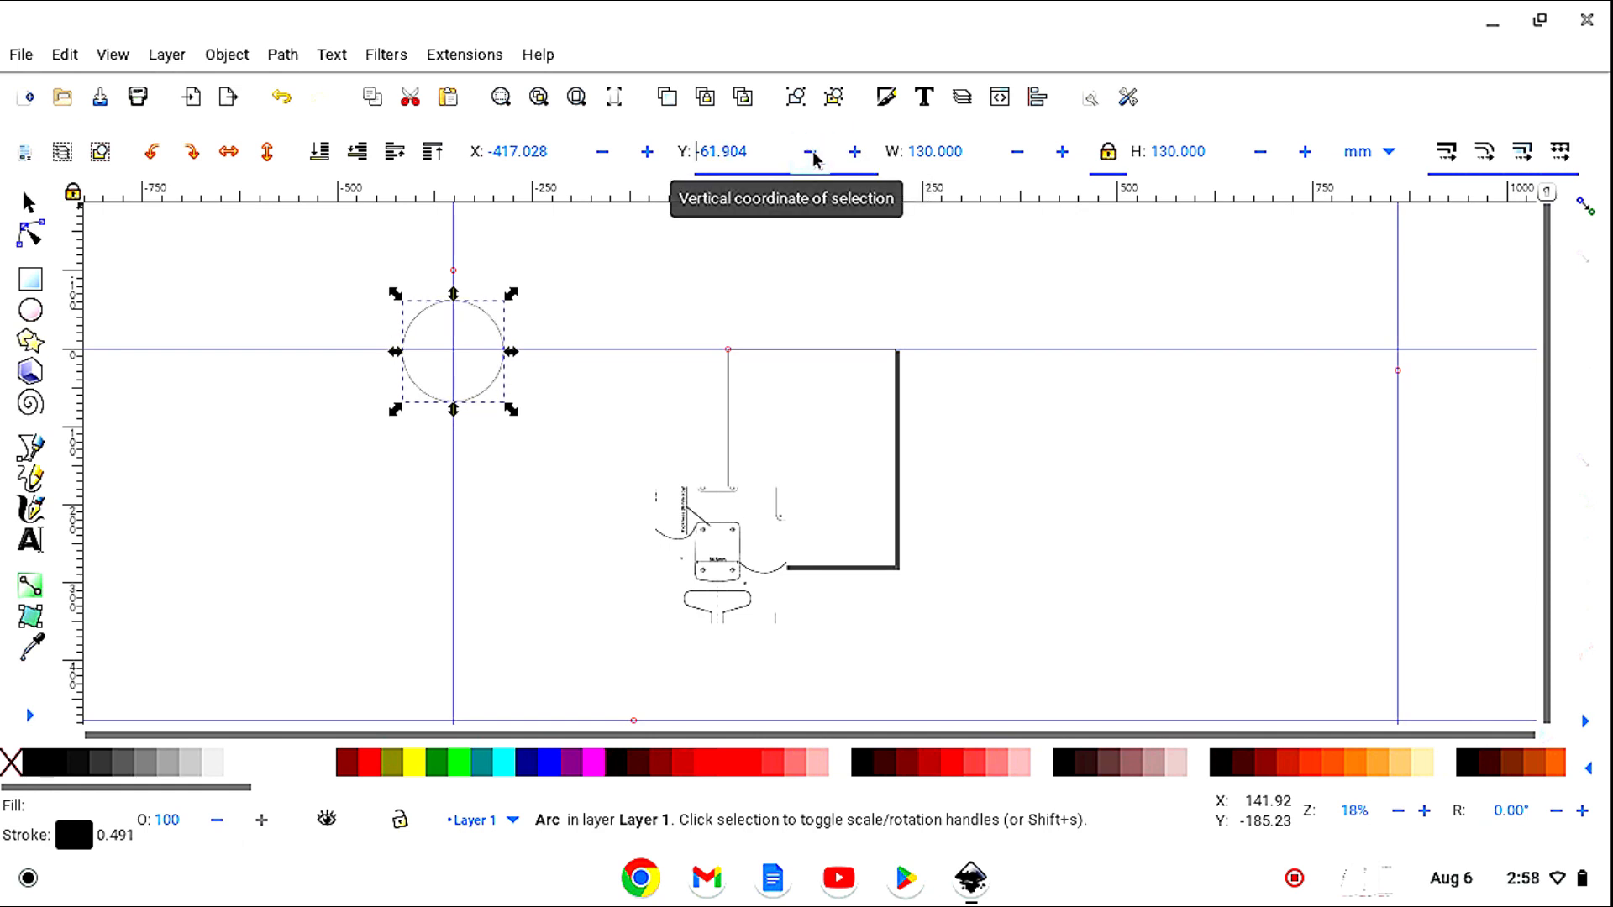
pyautogui.click(811, 152)
pyautogui.click(811, 152)
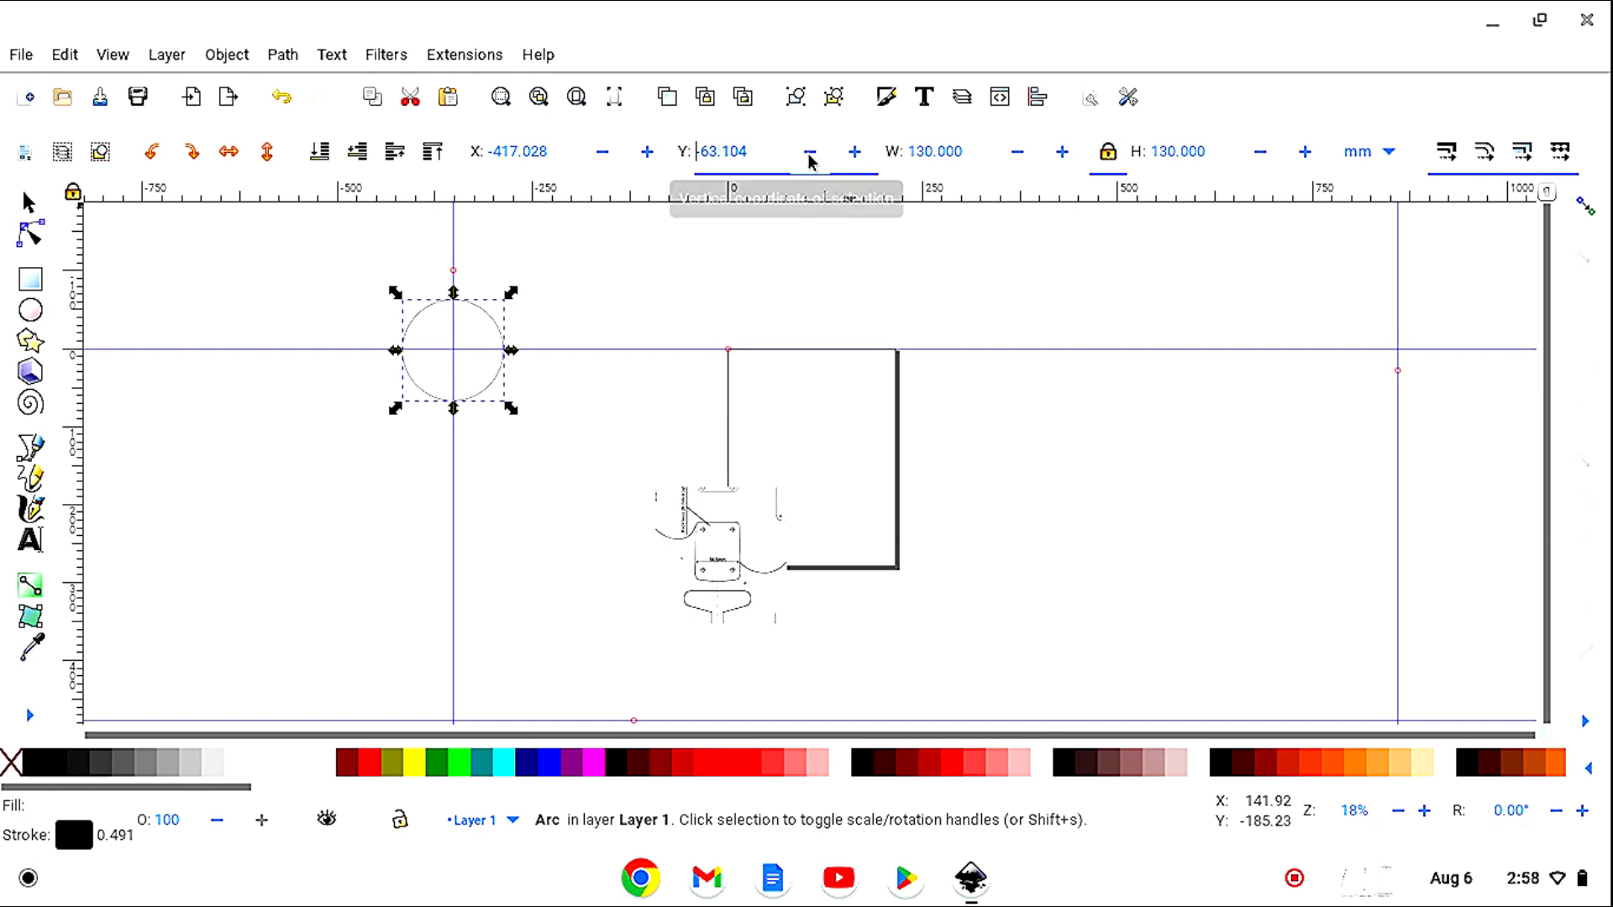
pyautogui.click(811, 158)
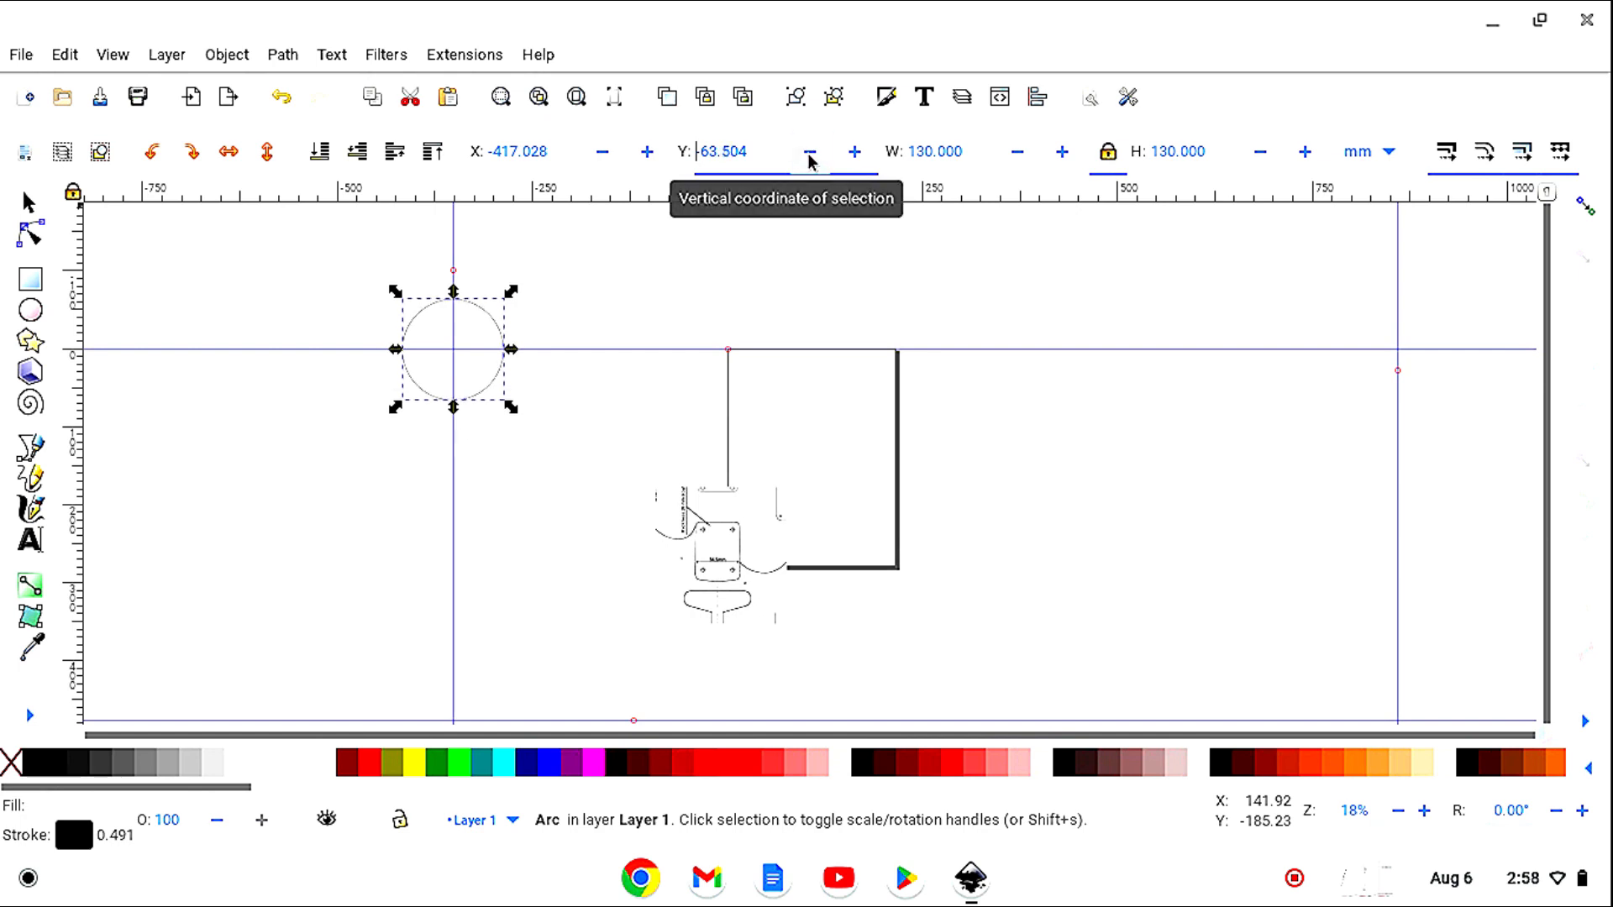
pyautogui.click(854, 153)
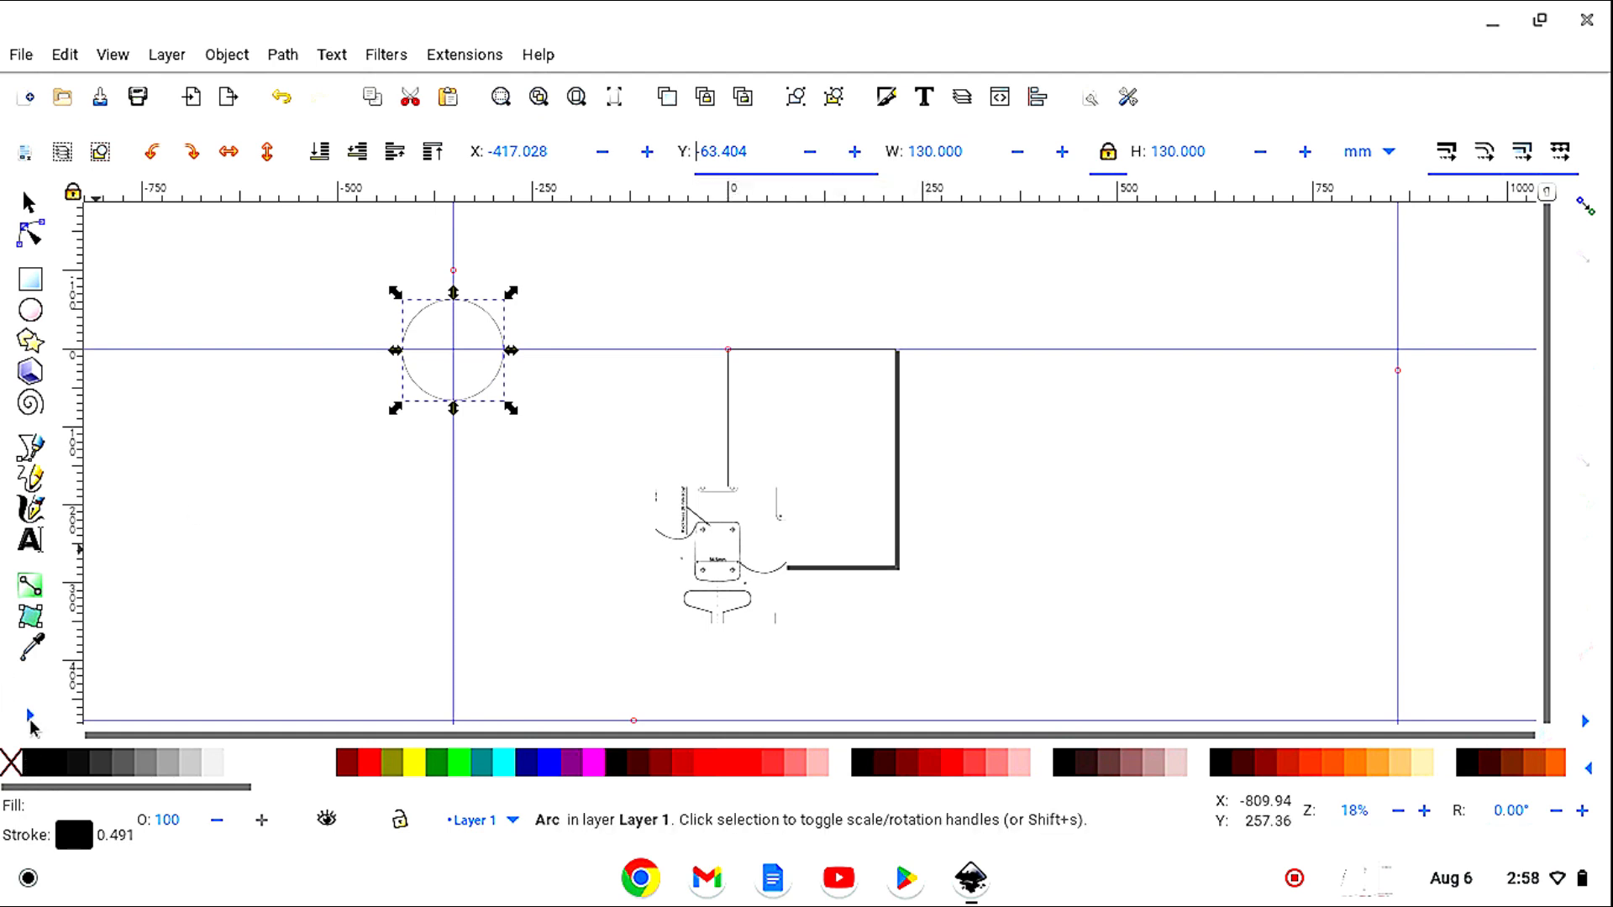
# Center the circle precisely on the guide crossing, at about X -416.635 mm and Y -64.981 mm.
pyautogui.click(30, 719)
pyautogui.click(110, 791)
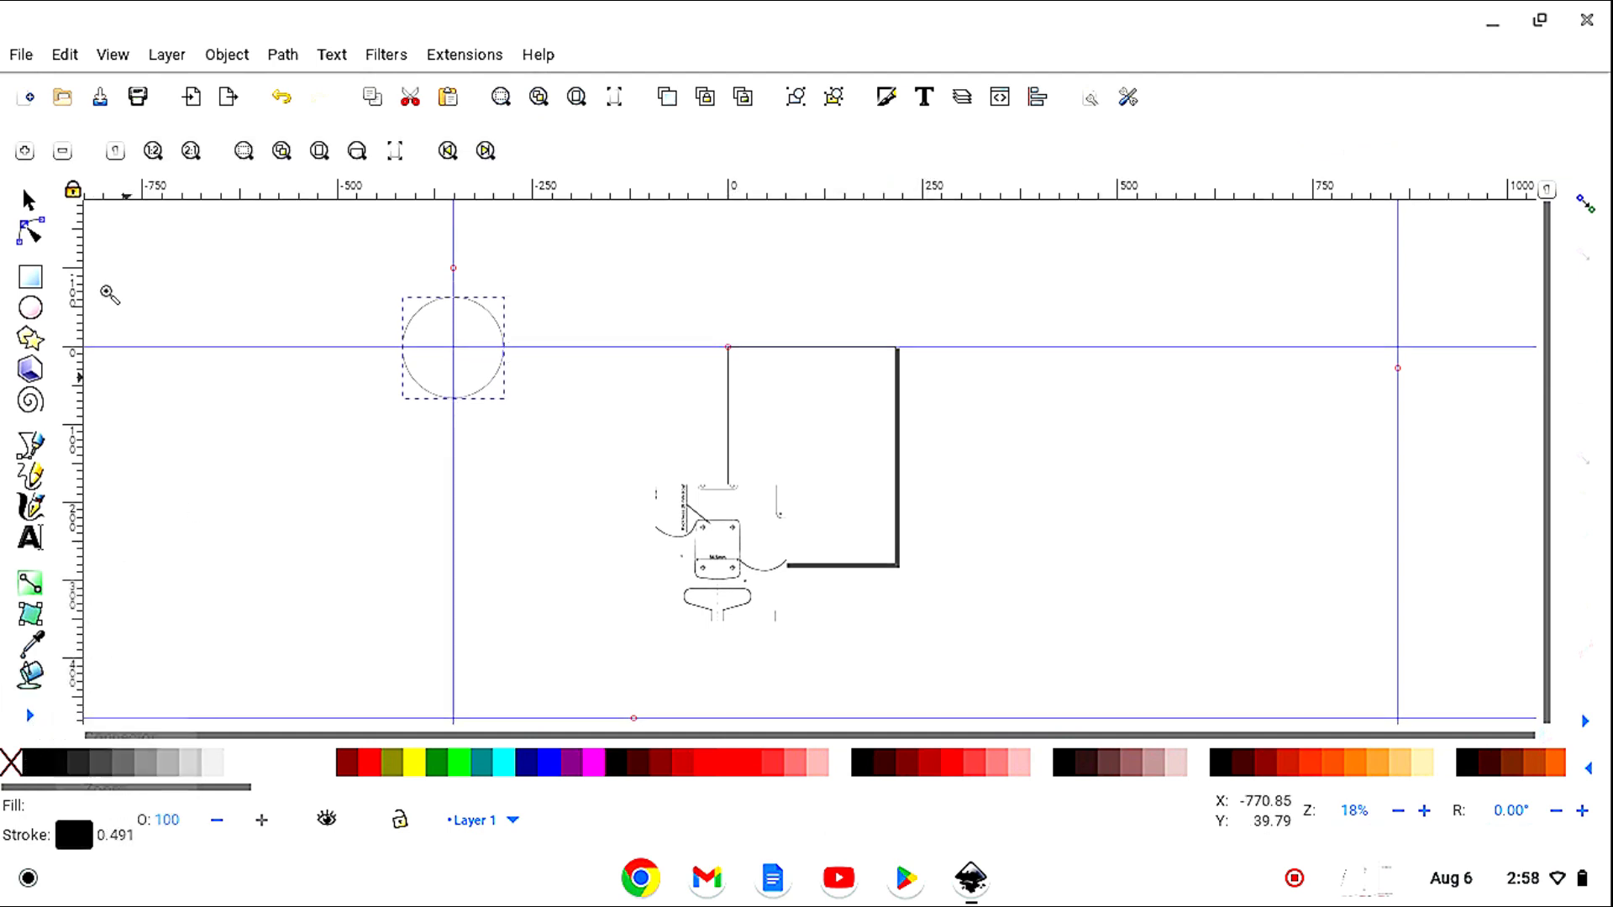
pyautogui.click(25, 155)
pyautogui.click(25, 156)
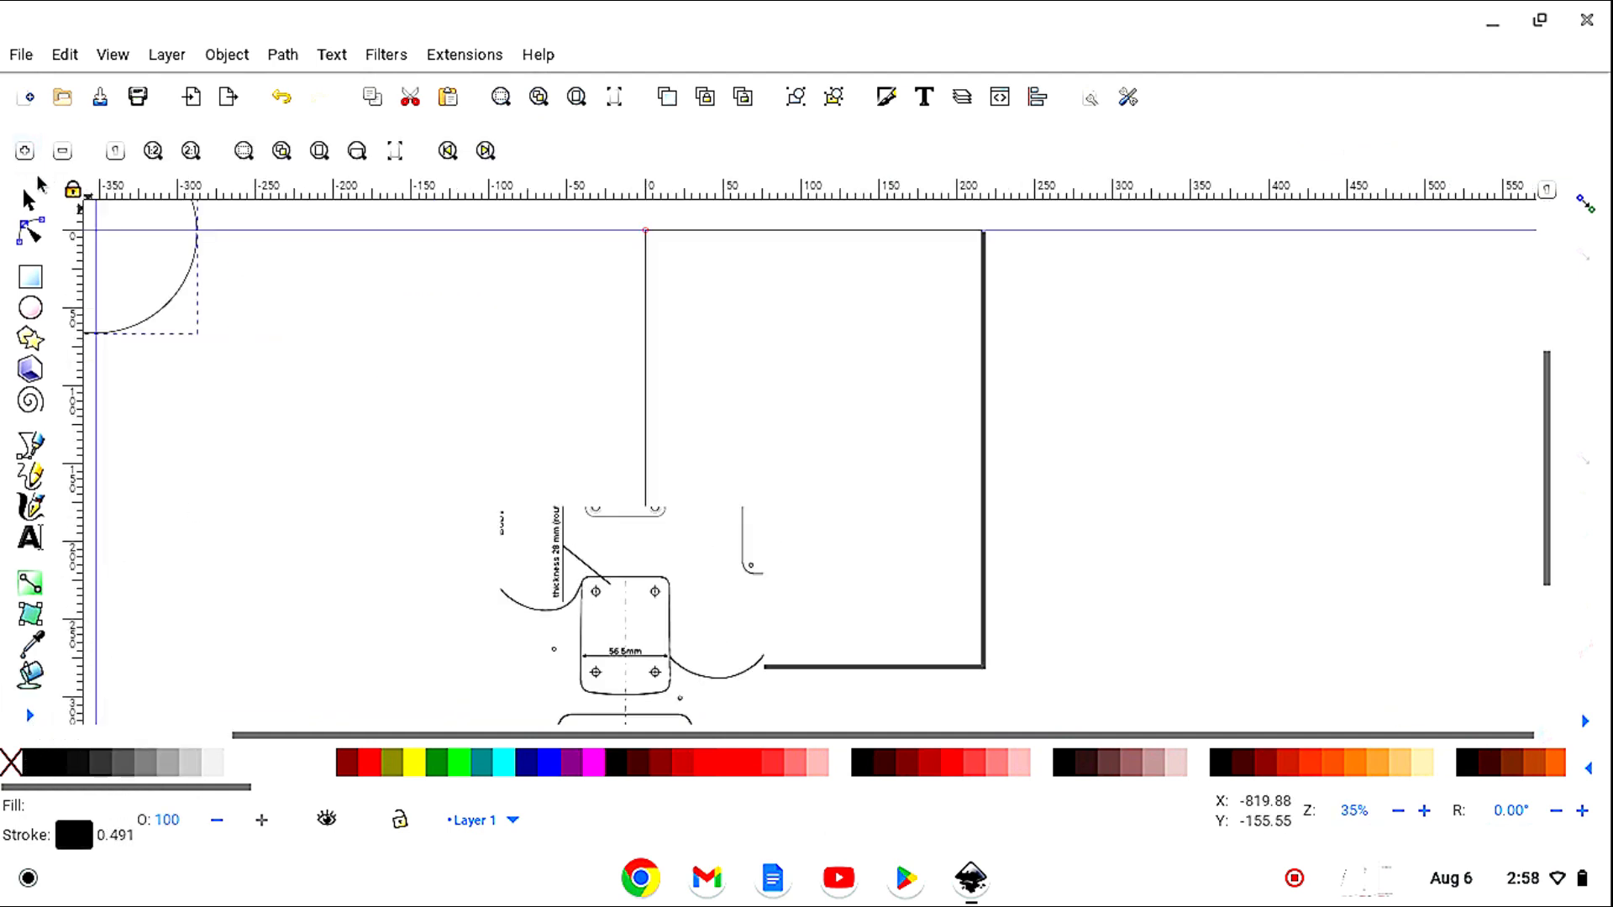
pyautogui.click(29, 201)
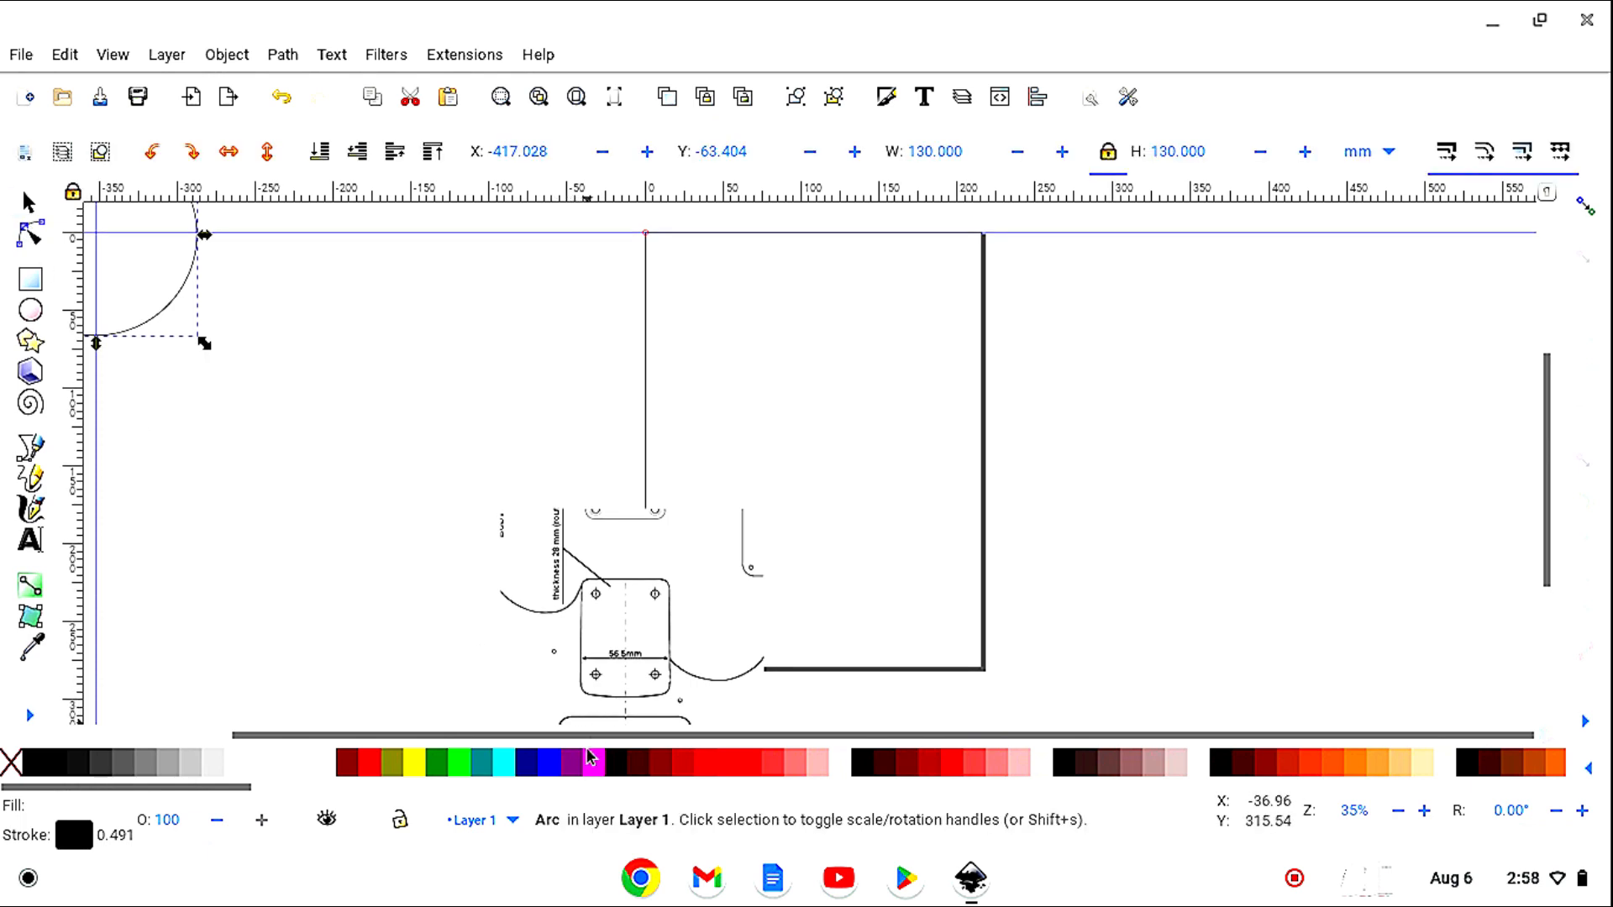
pyautogui.moveTo(589, 739); pyautogui.dragTo(244, 684)
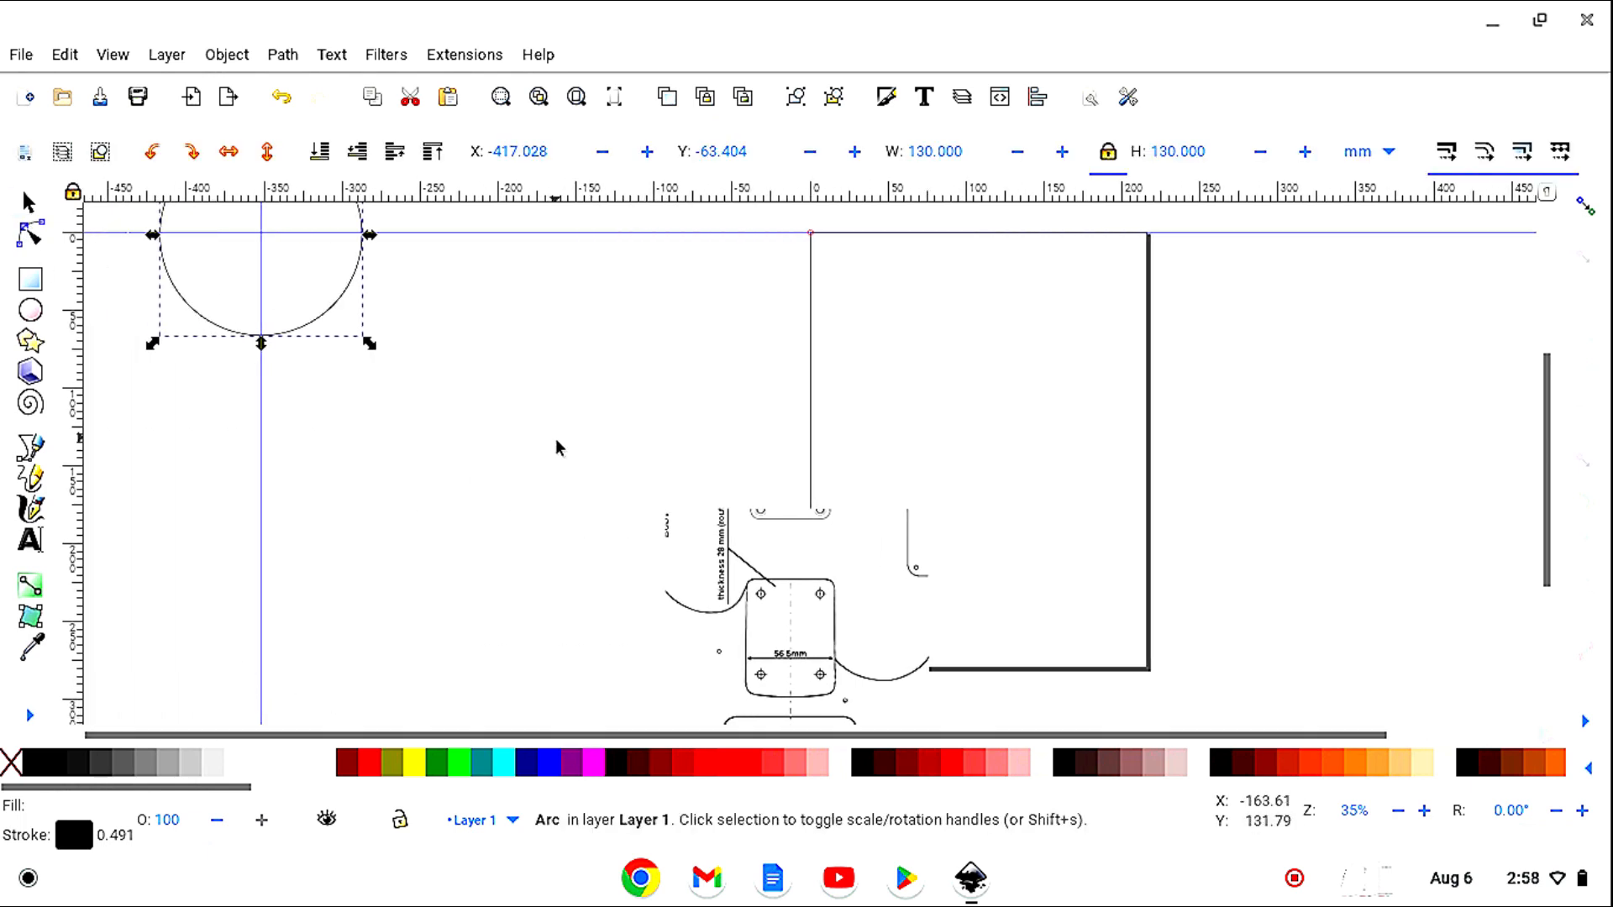
pyautogui.scroll(1, 576, 438)
pyautogui.scroll(2, 577, 440)
pyautogui.scroll(1, 572, 450)
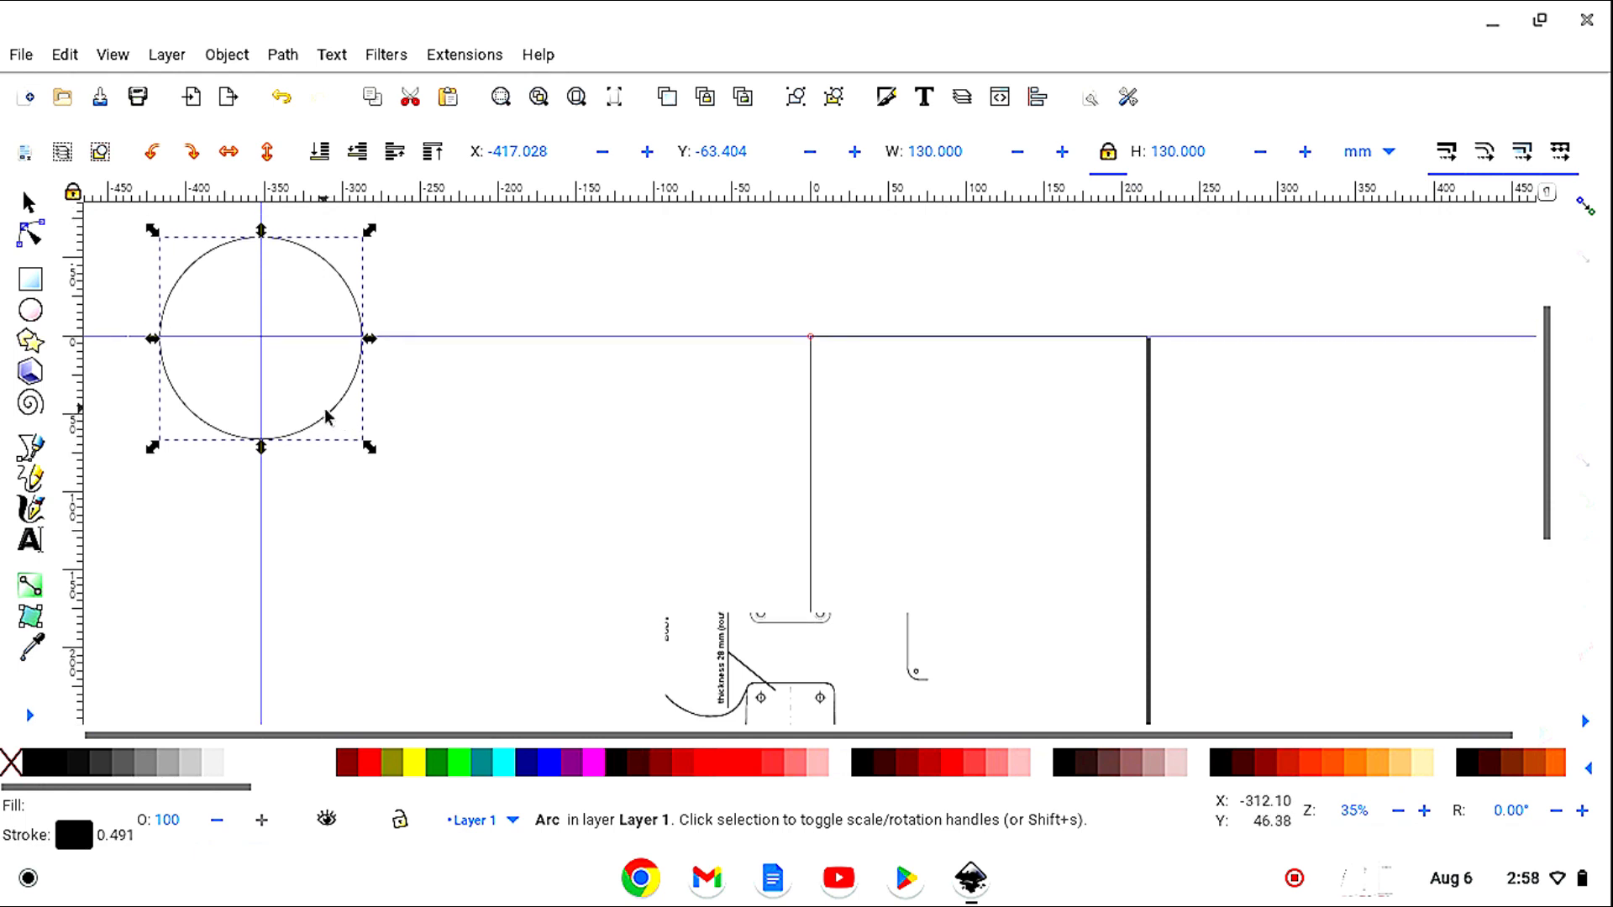
pyautogui.moveTo(324, 415); pyautogui.dragTo(319, 409)
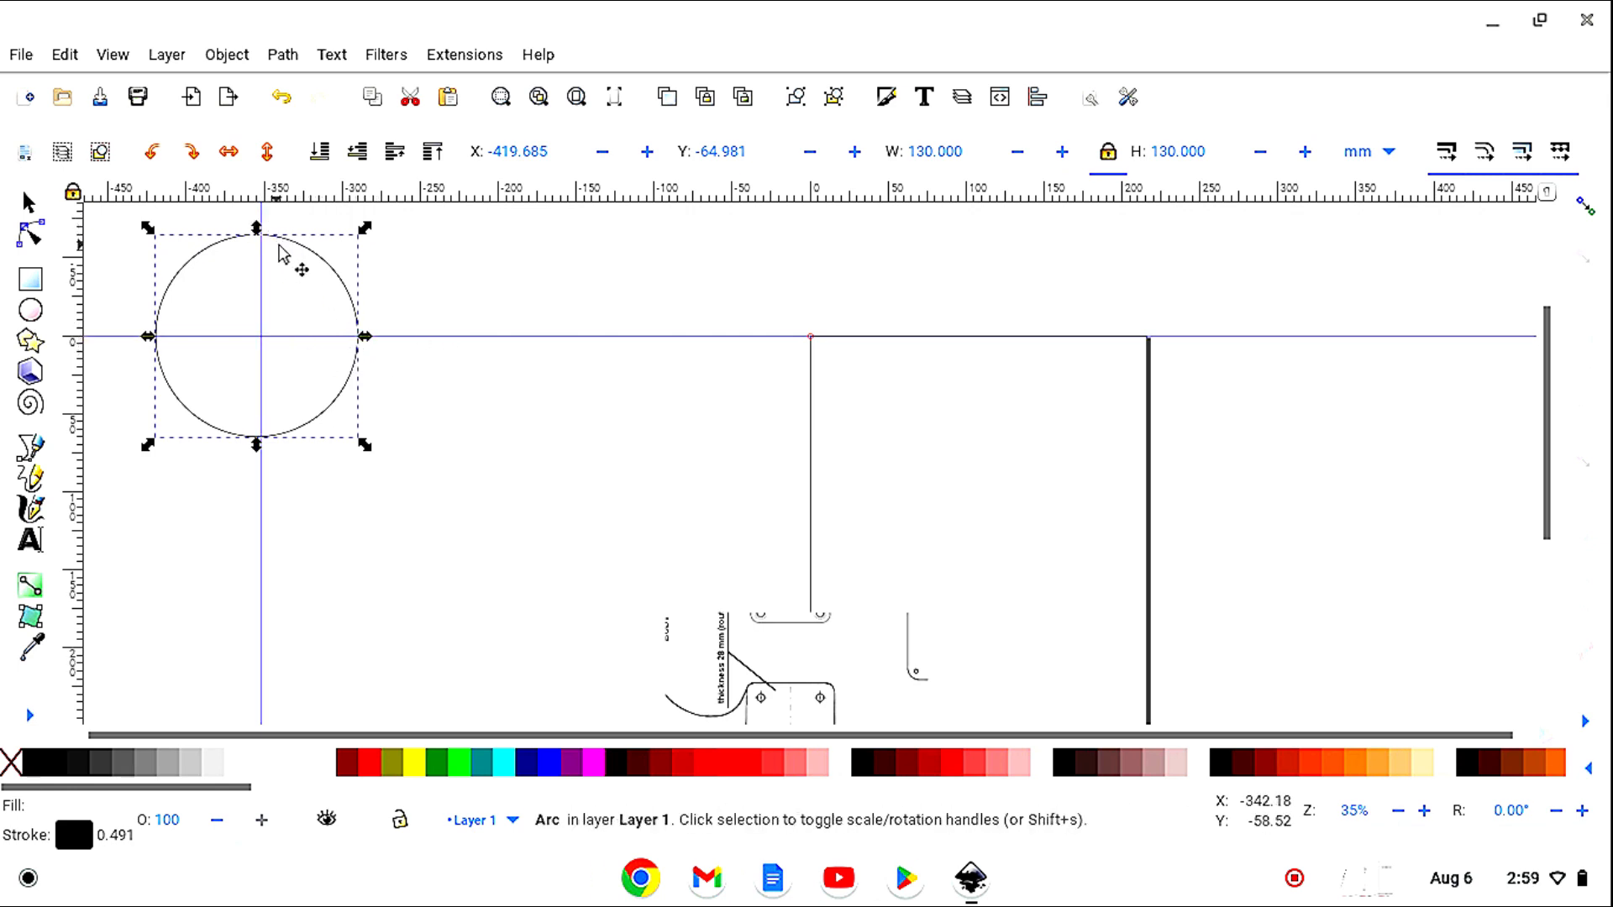
pyautogui.moveTo(289, 249); pyautogui.dragTo(297, 245)
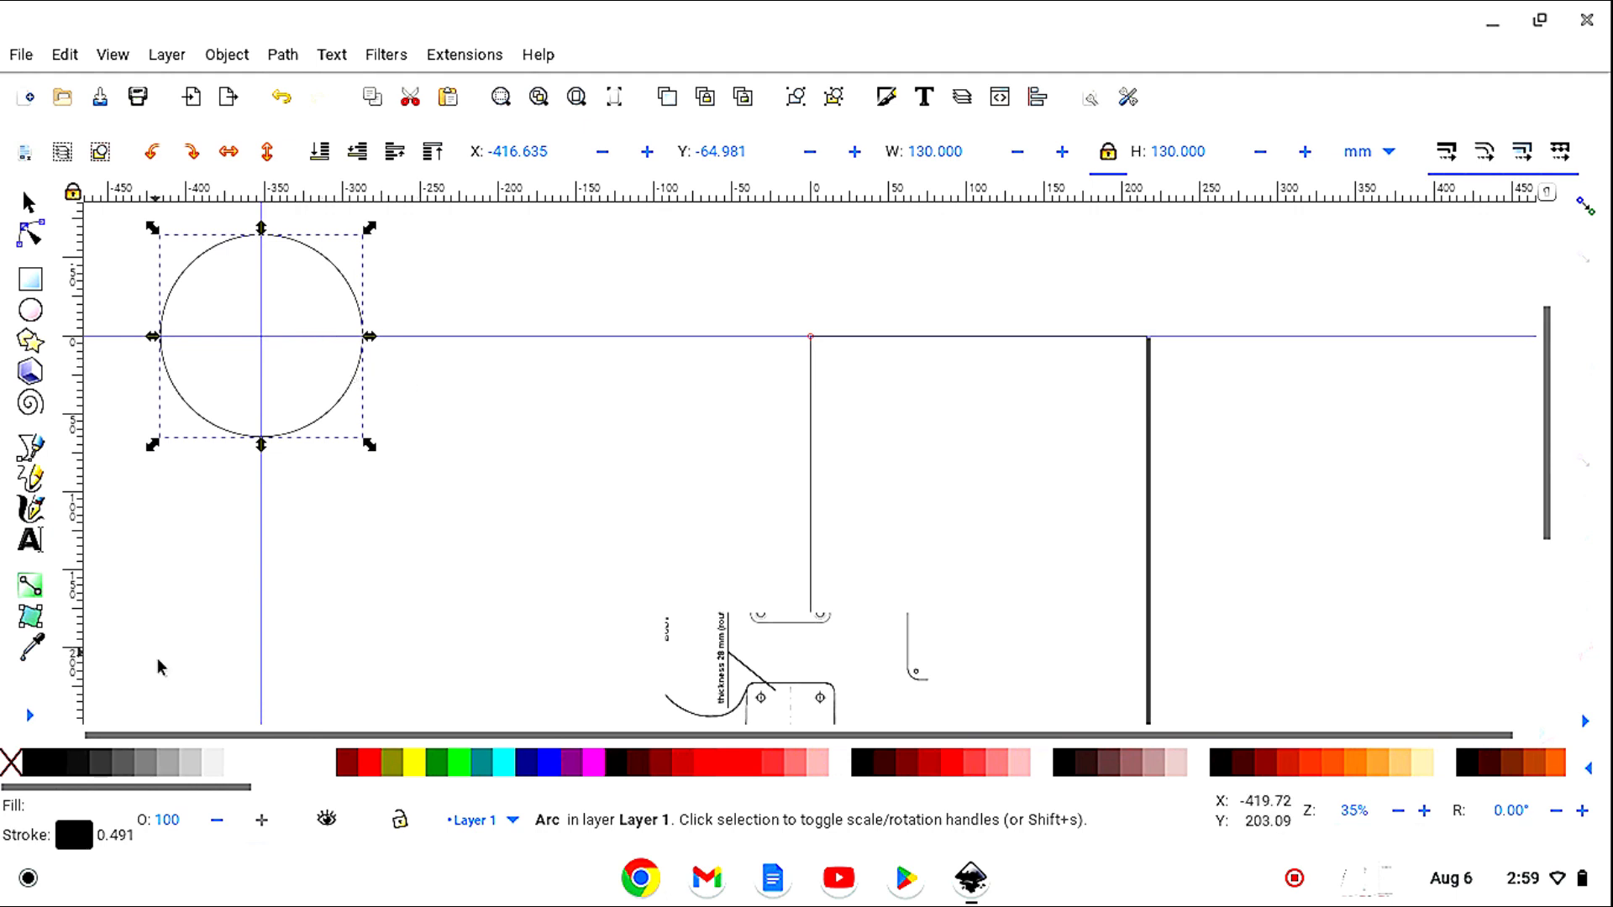
# Draw a vertical straight line about 335 mm long along the left vertical guide, passing through the circle's center.
pyautogui.click(29, 718)
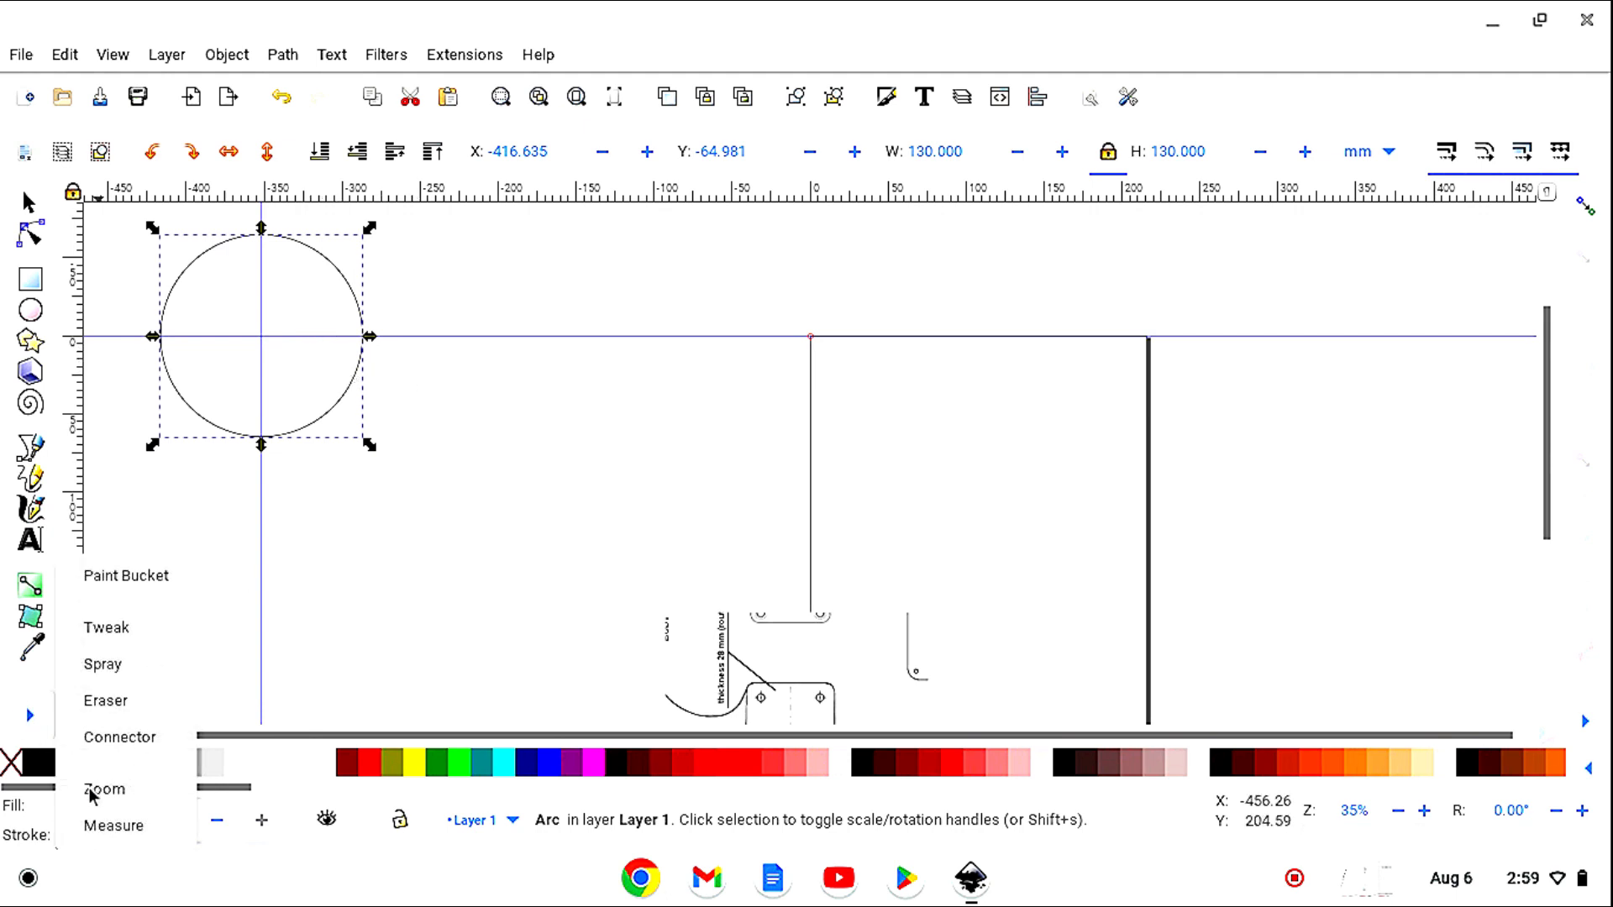
pyautogui.click(91, 792)
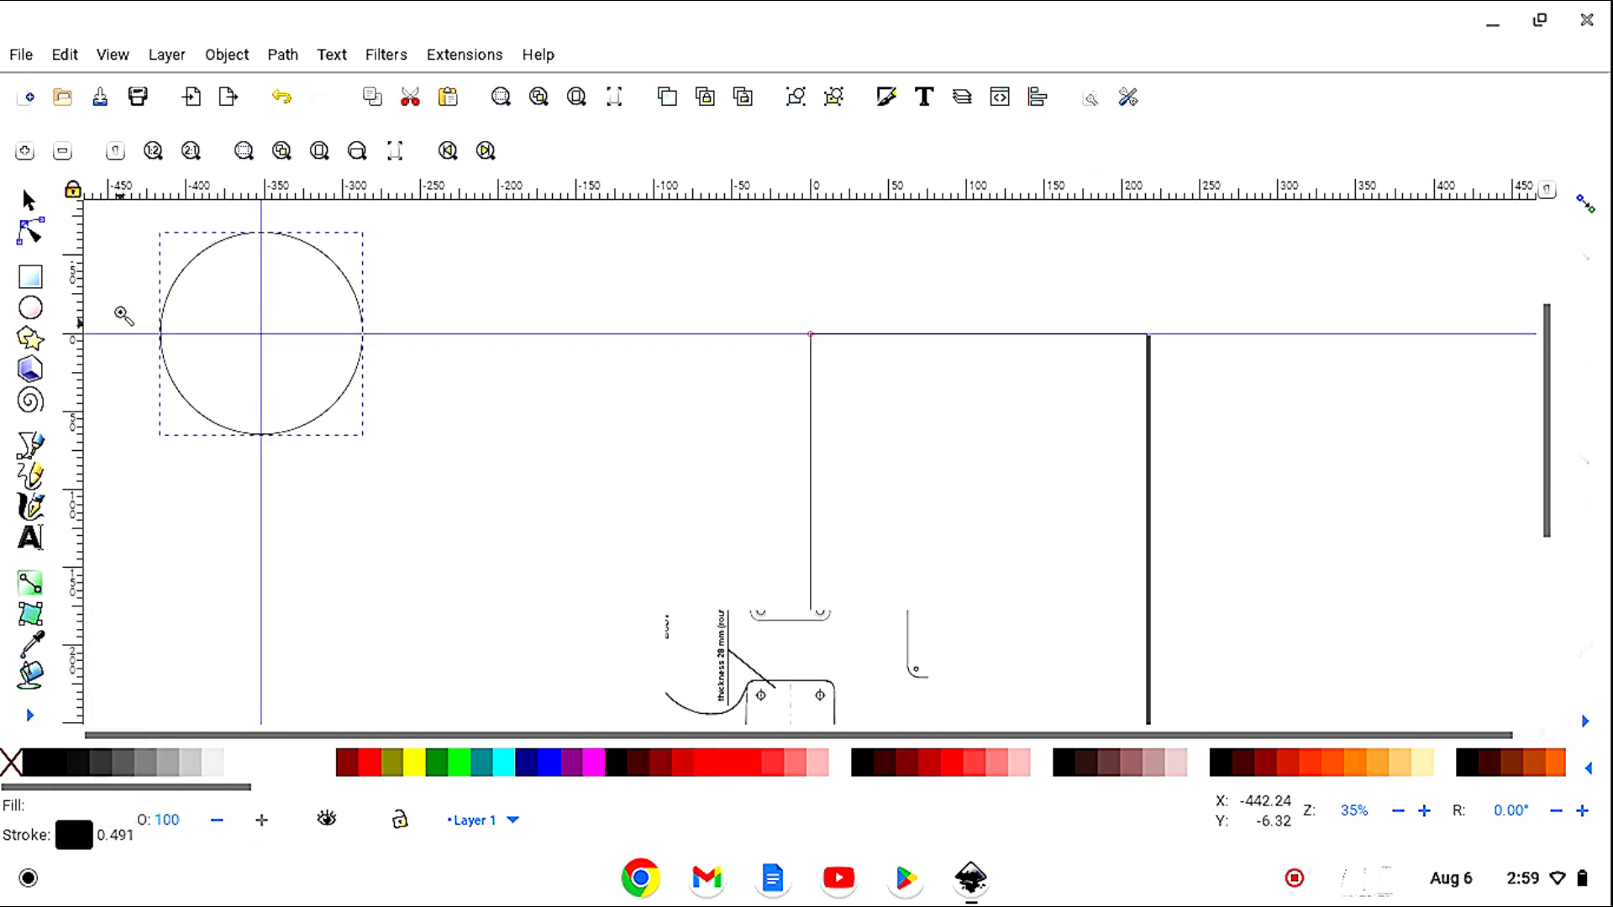
pyautogui.click(64, 158)
pyautogui.click(63, 158)
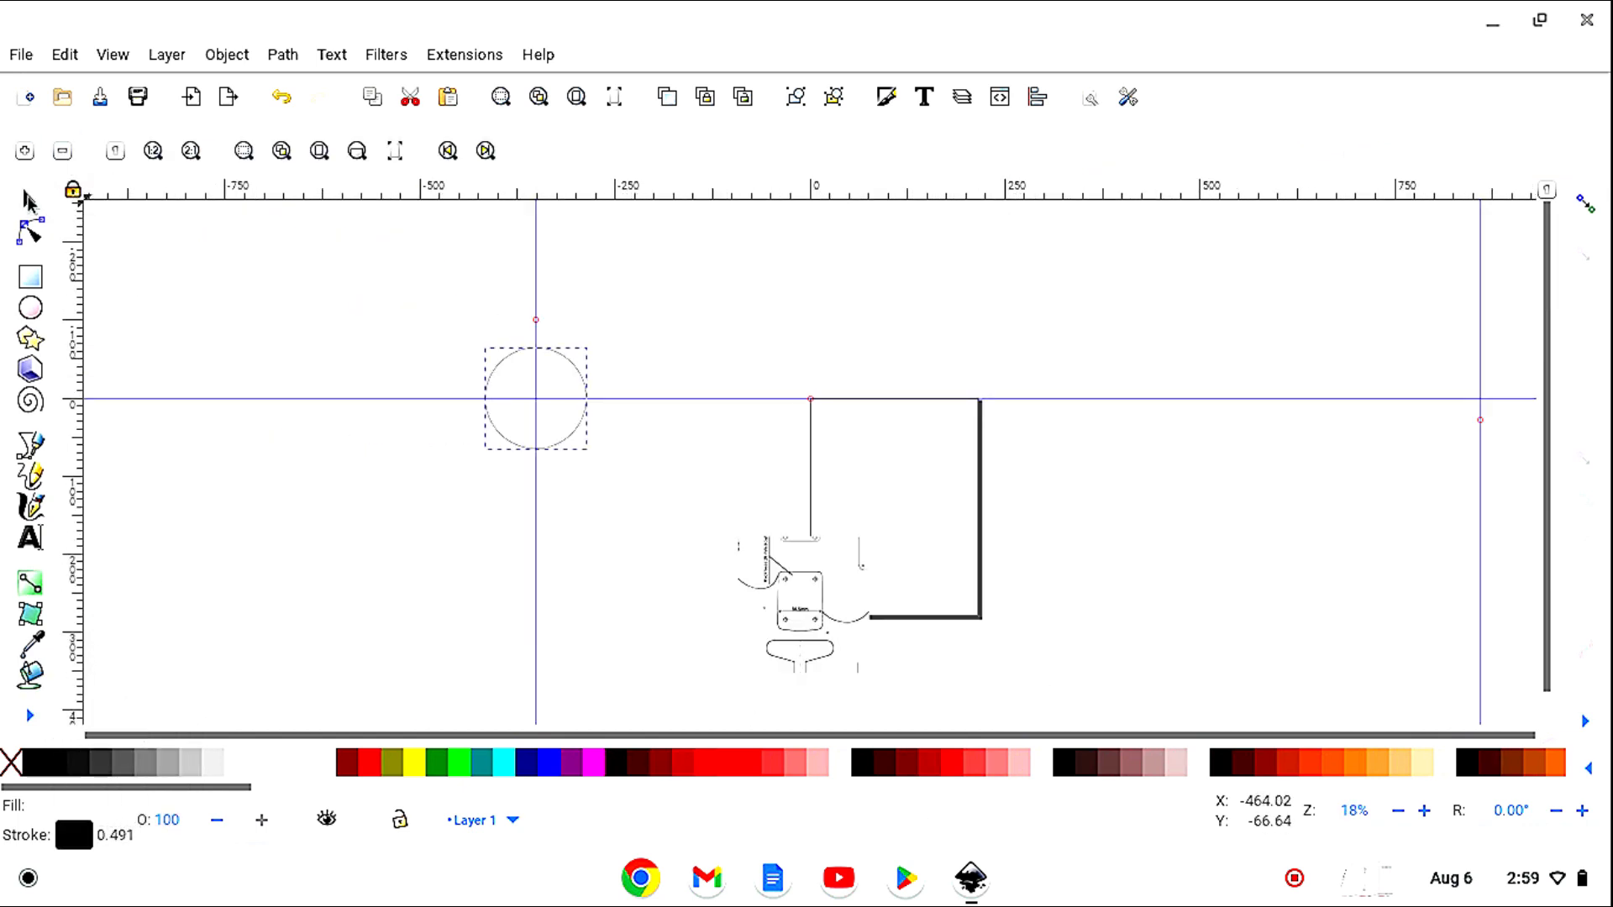
pyautogui.click(29, 202)
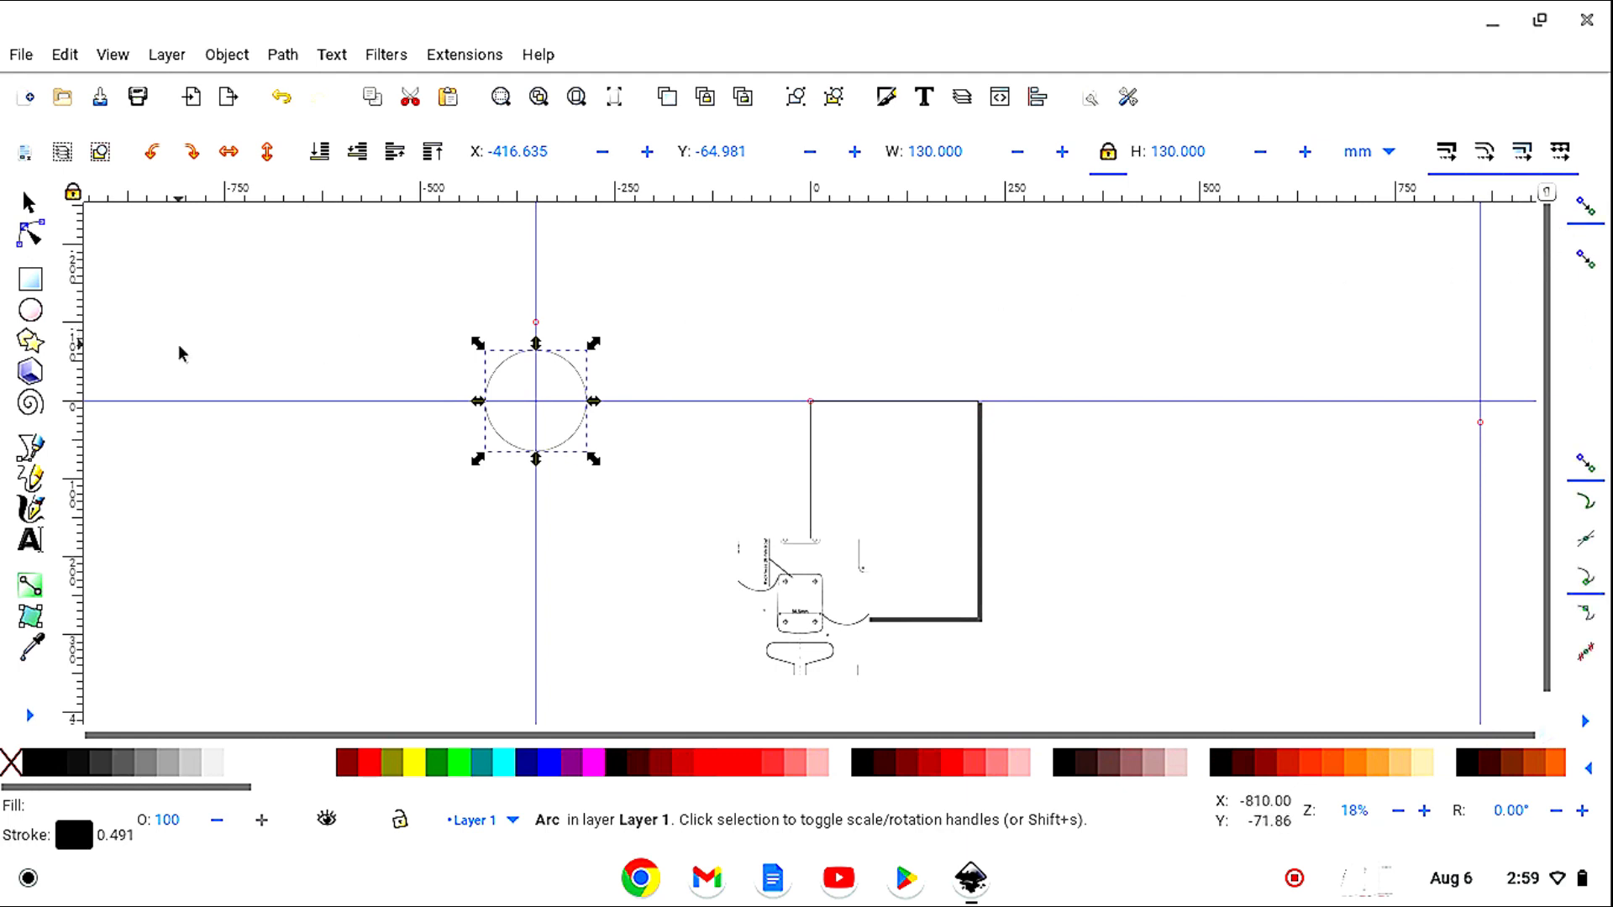
pyautogui.click(34, 447)
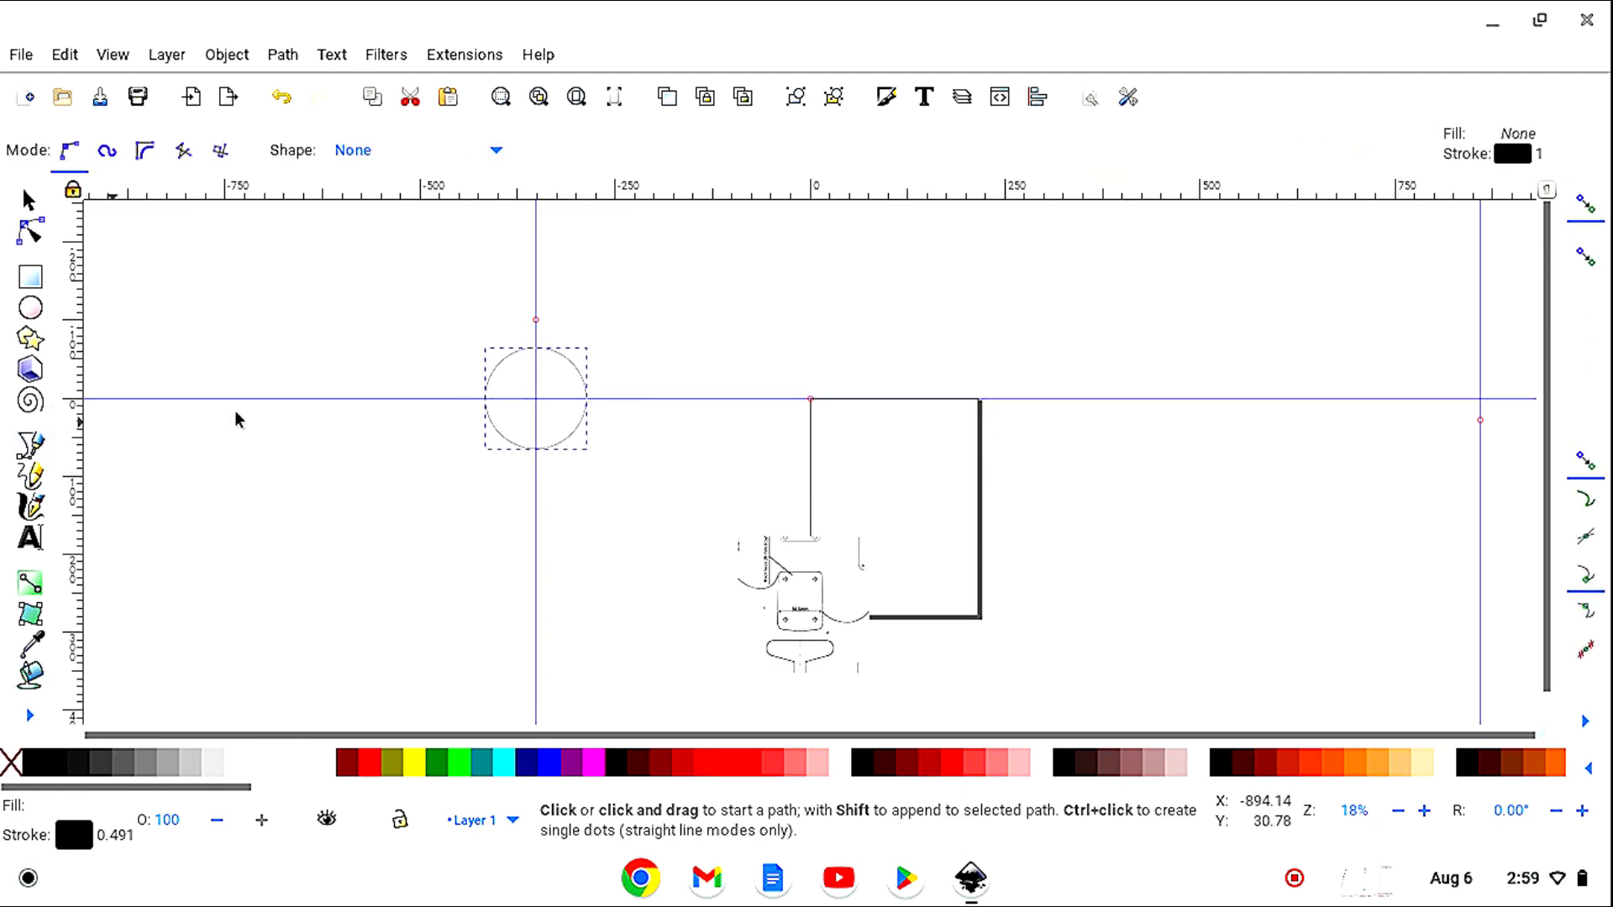
pyautogui.click(535, 267)
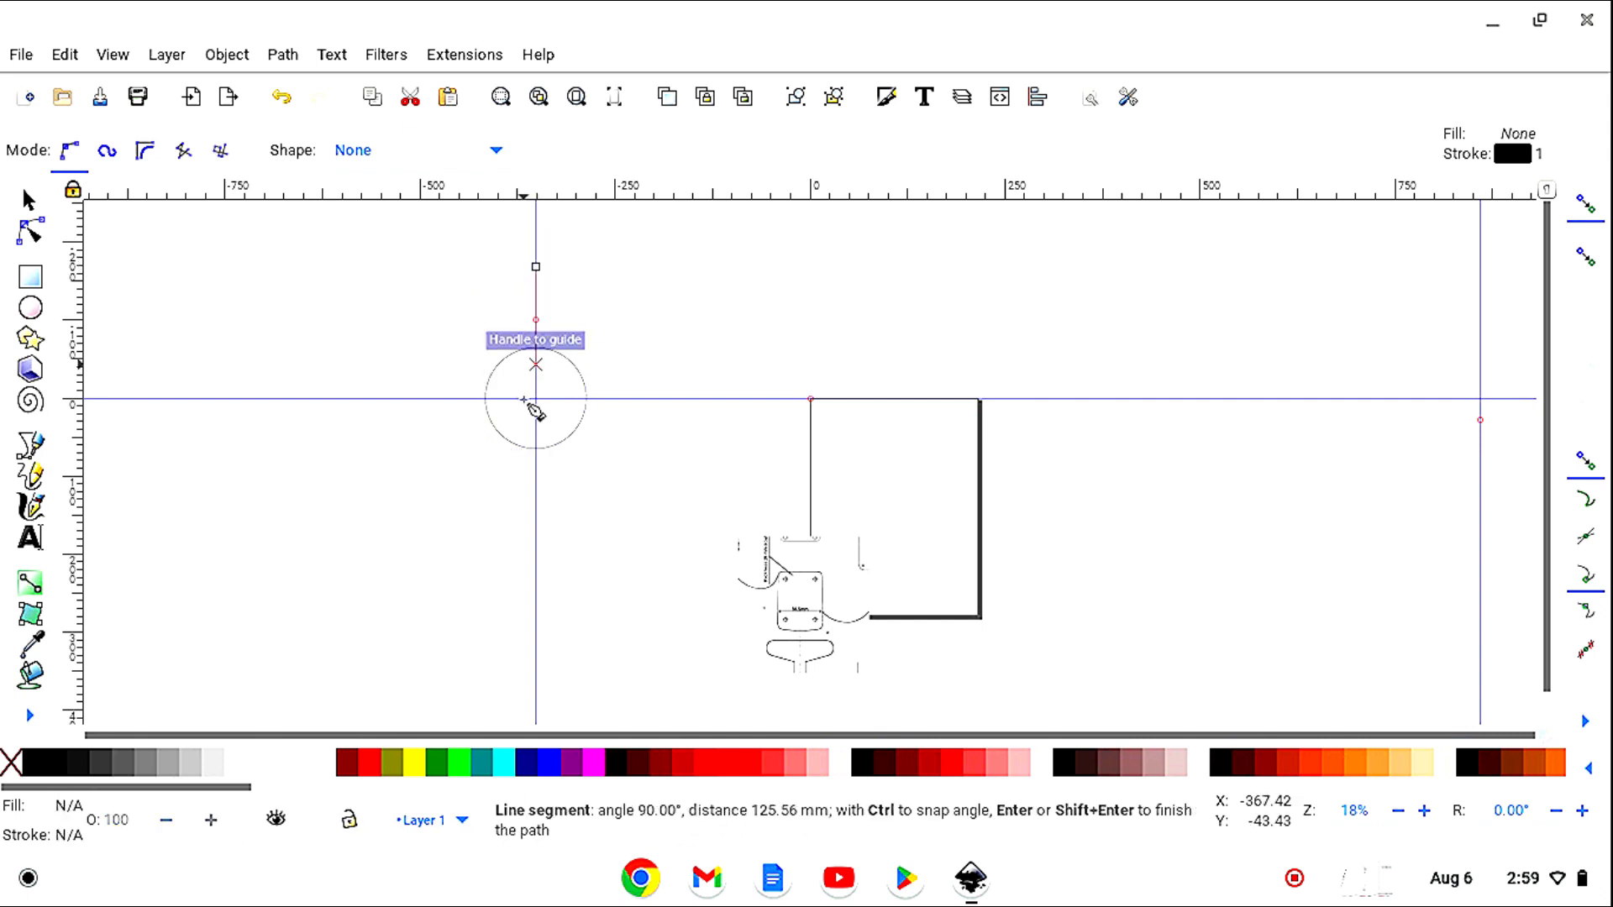
pyautogui.doubleClick(535, 526)
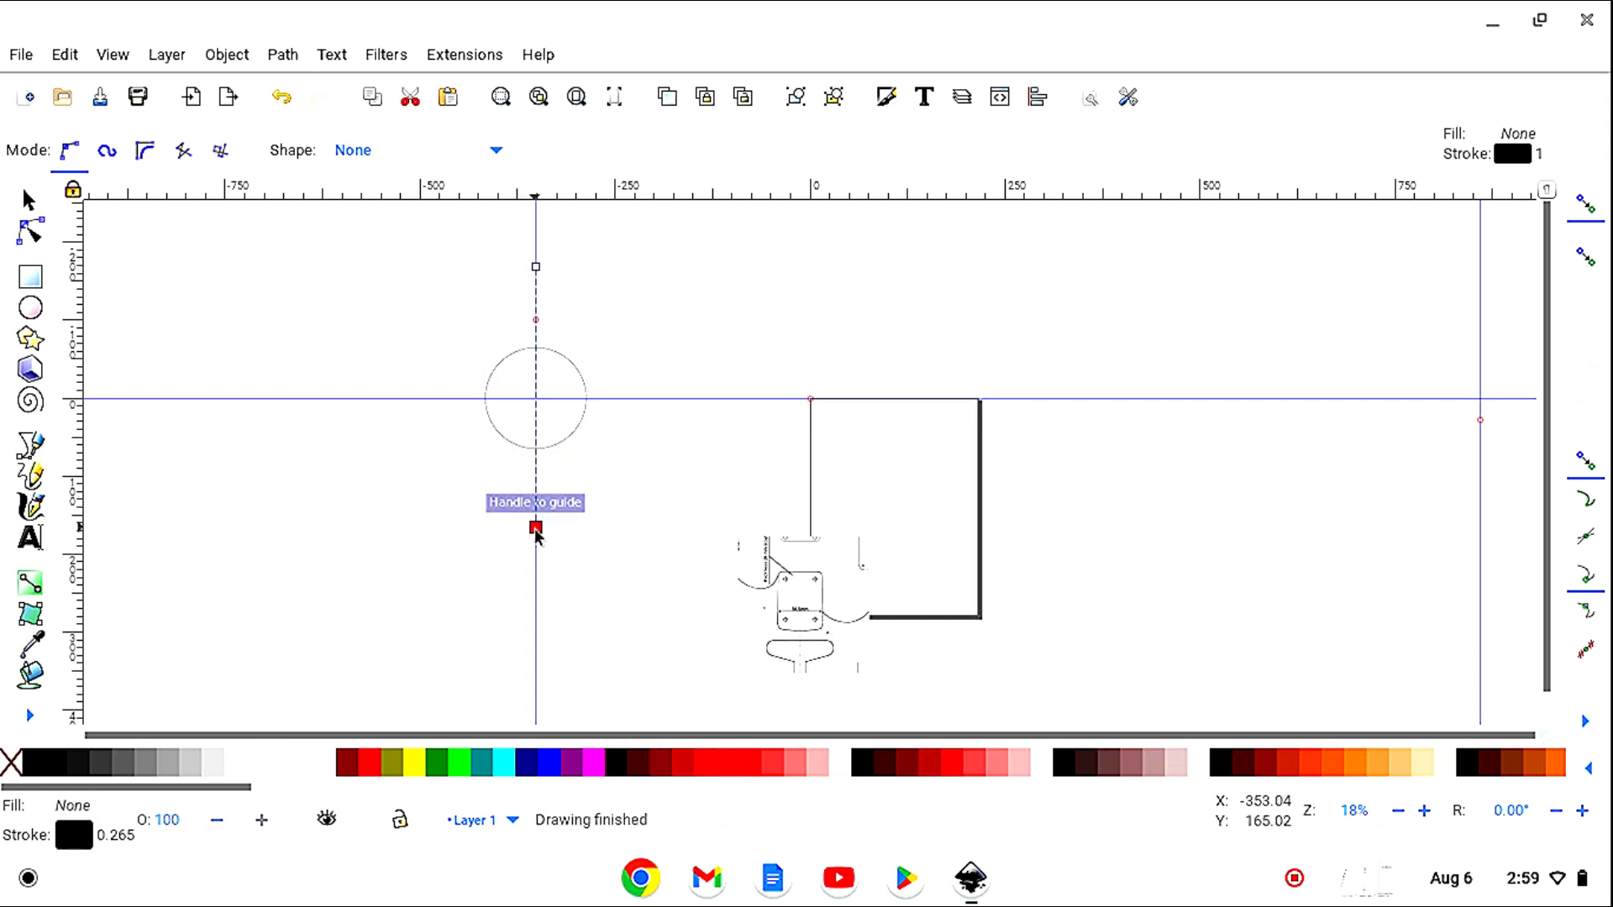
# Draw a horizontal straight line about 329 mm long along the top guide through the circle's center, and deselect it.
pyautogui.click(401, 399)
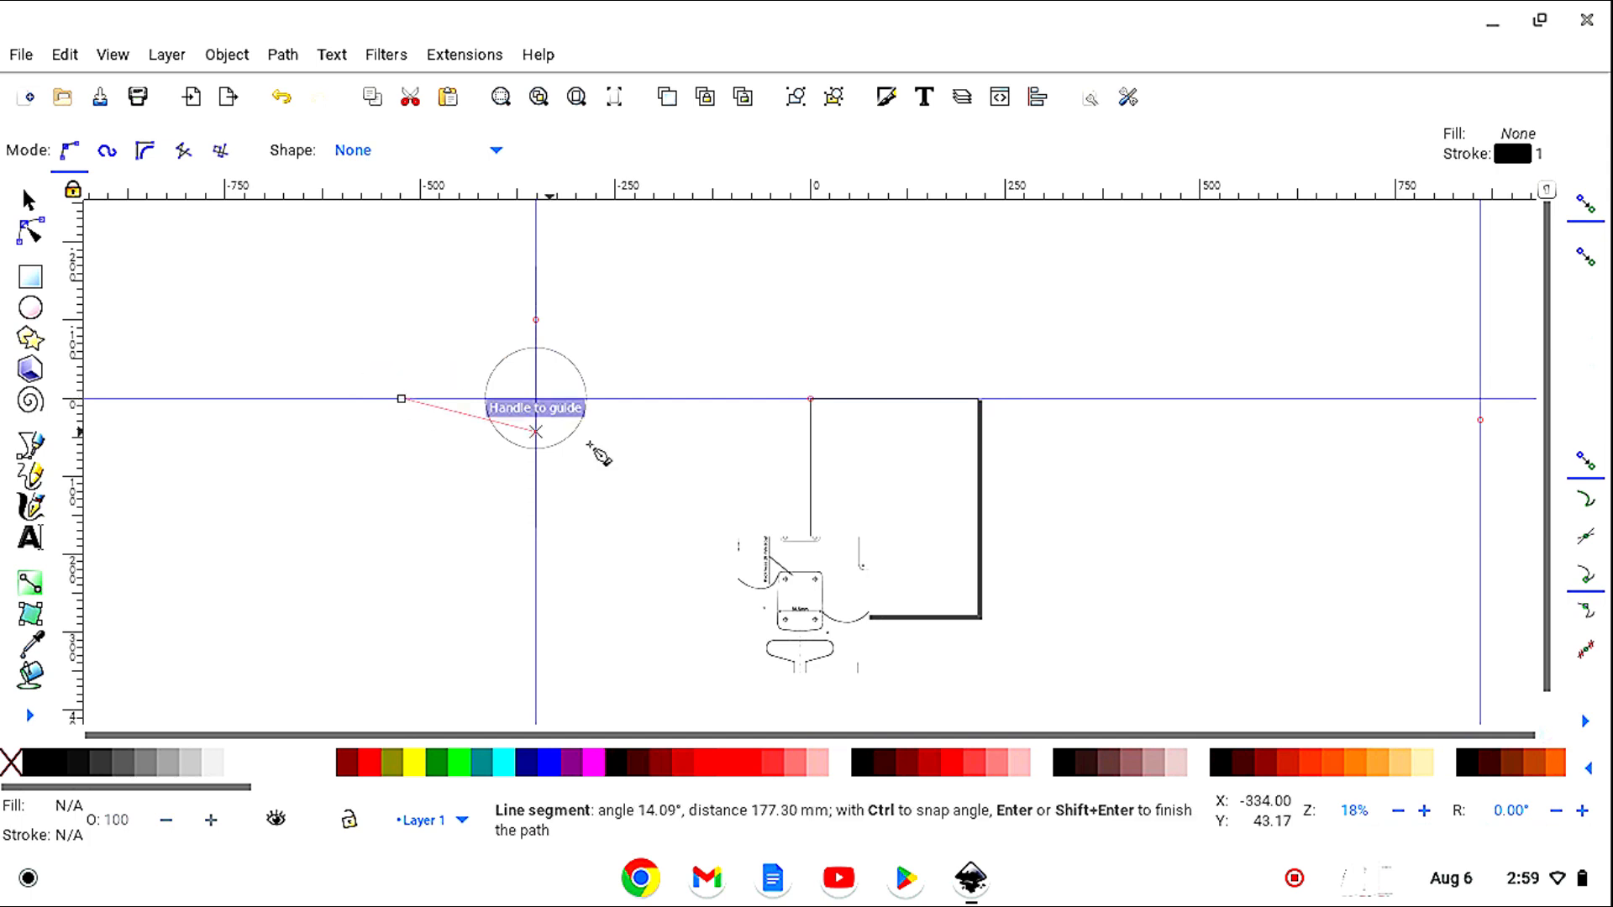
pyautogui.doubleClick(659, 399)
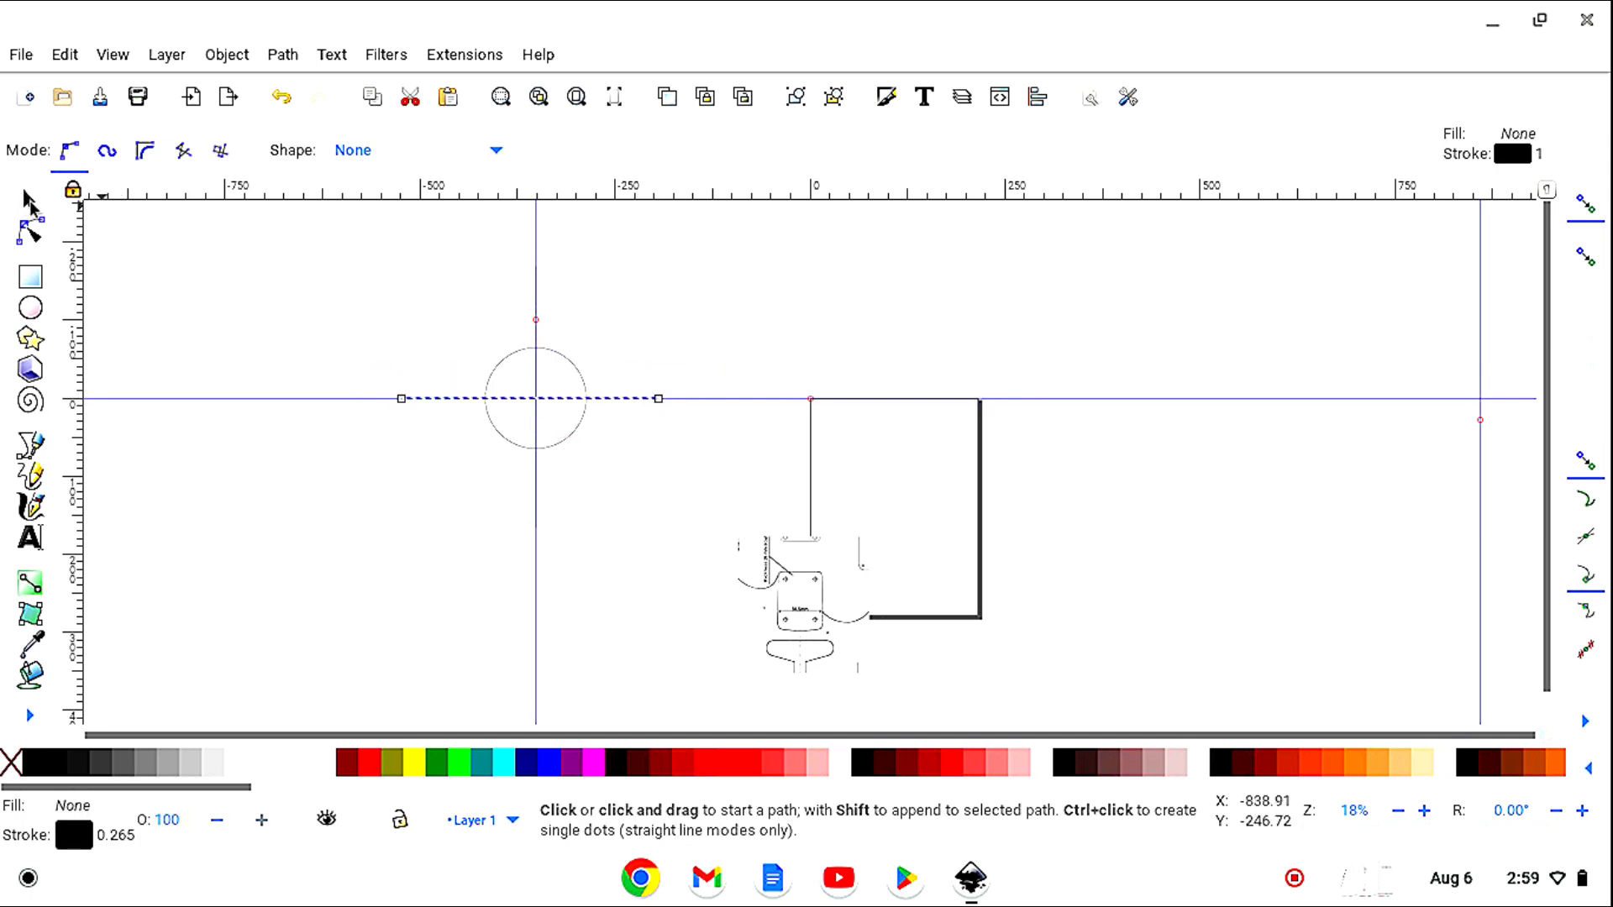
pyautogui.click(30, 203)
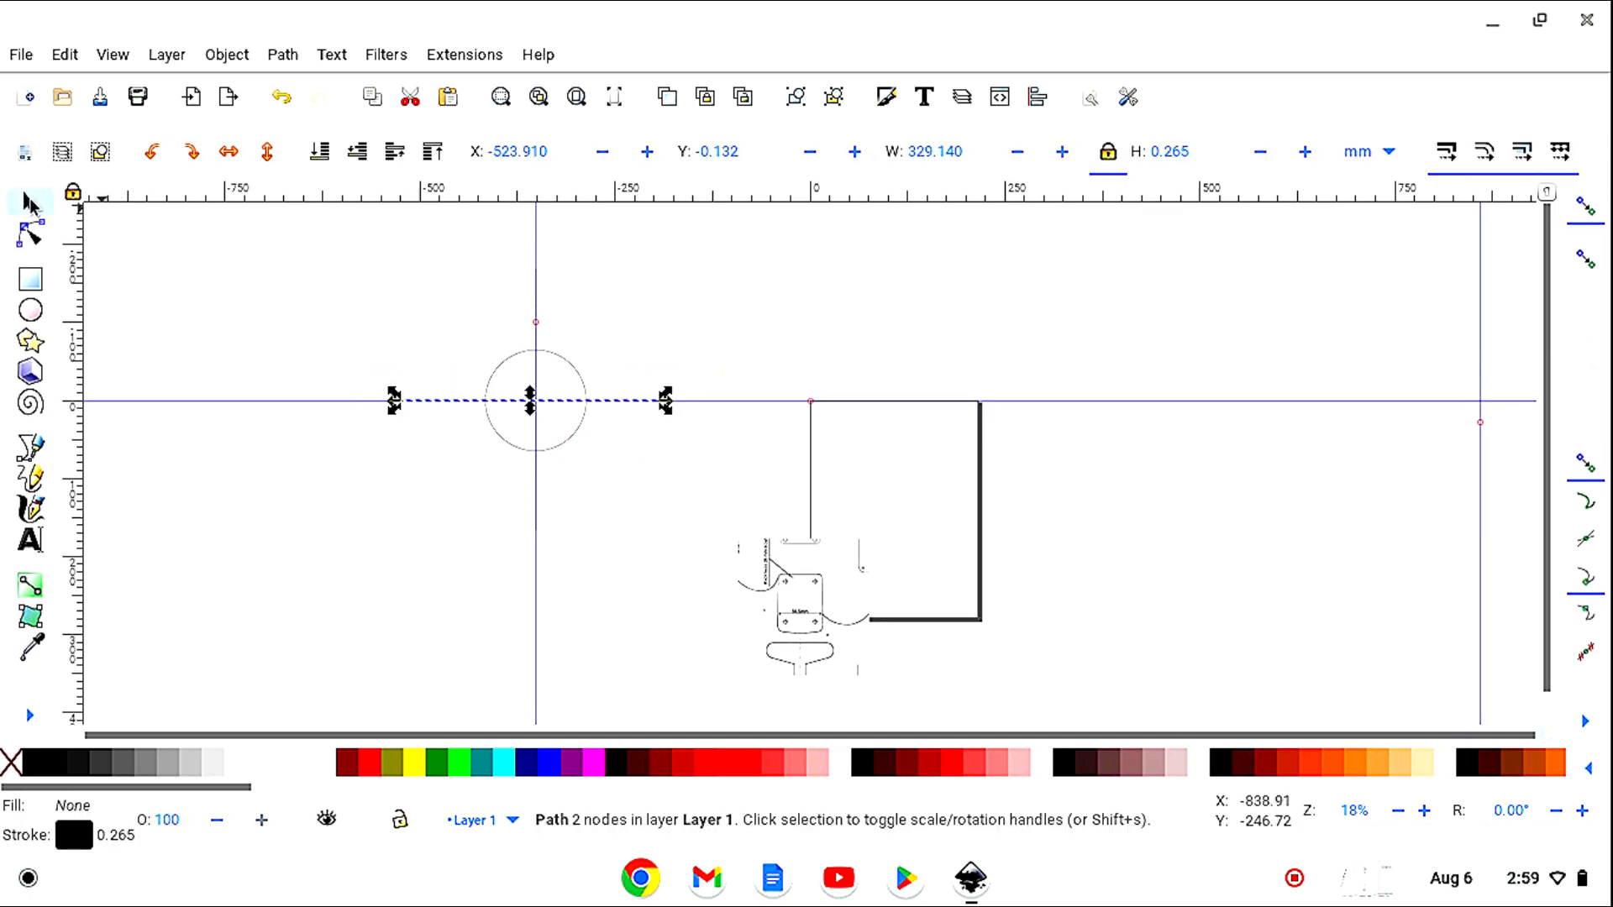
pyautogui.click(317, 455)
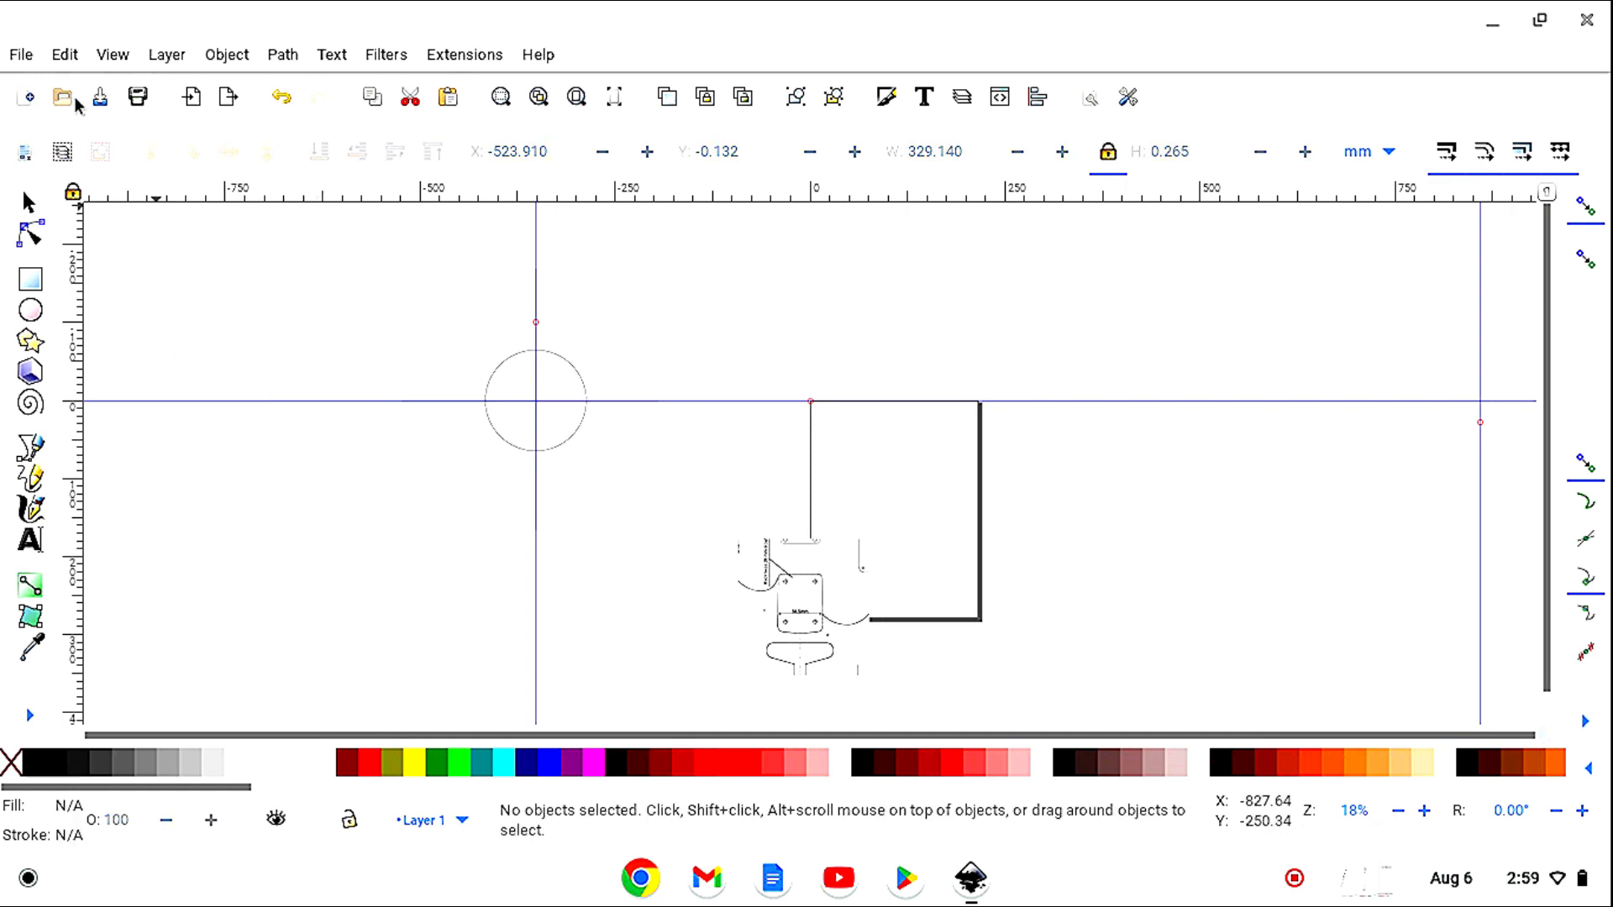
# Delete all guides from the drawing.
pyautogui.click(65, 55)
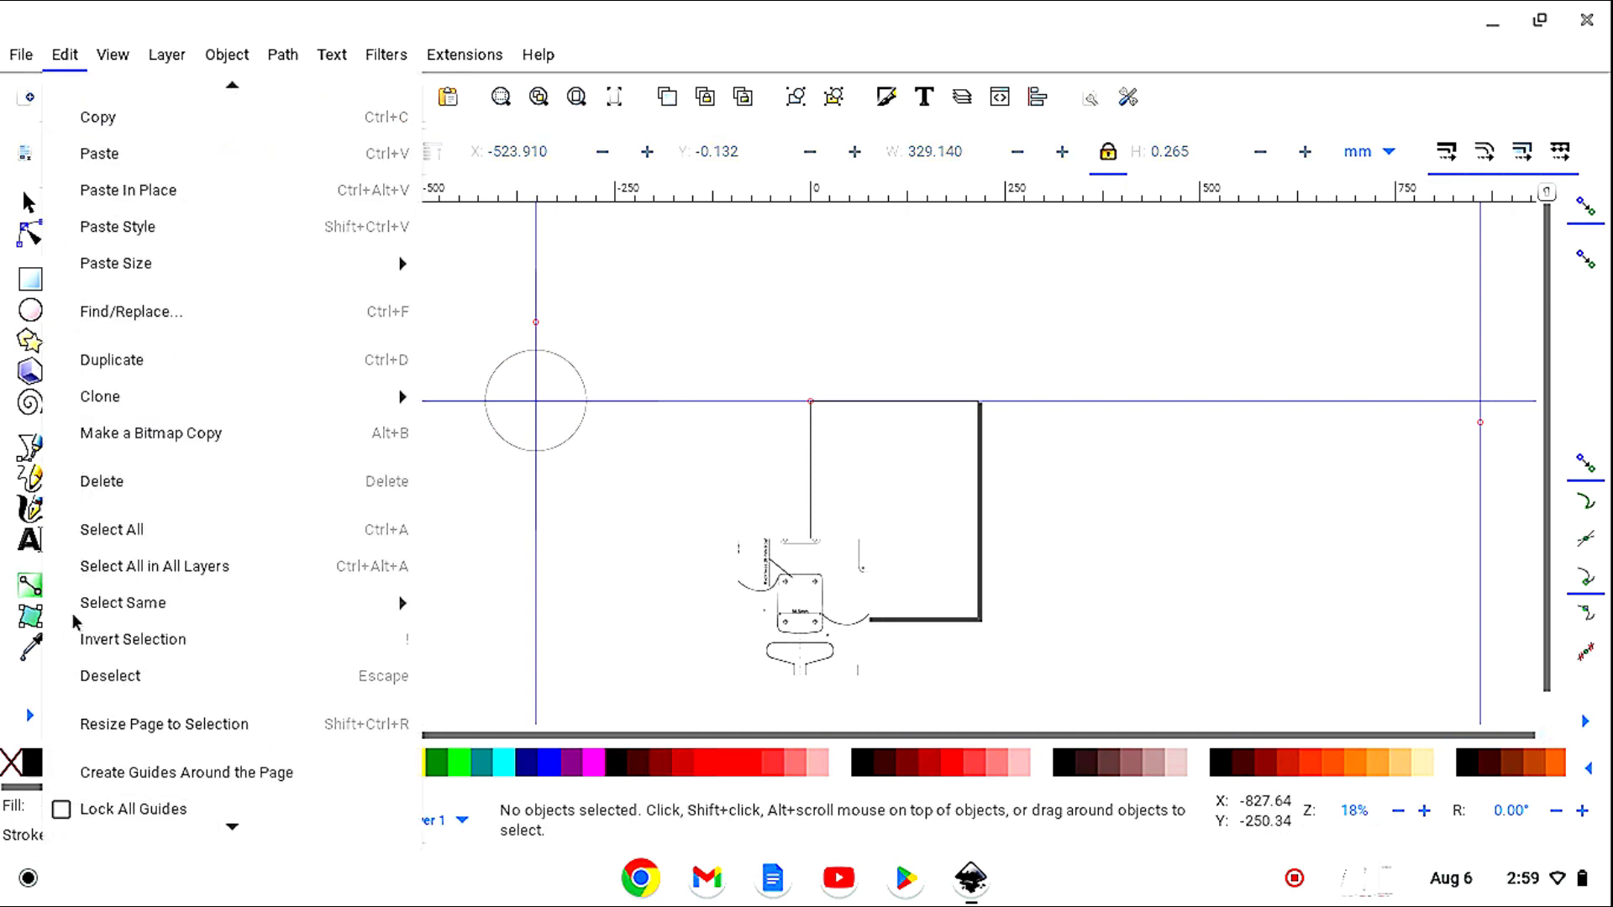
pyautogui.scroll(-3, 160, 799)
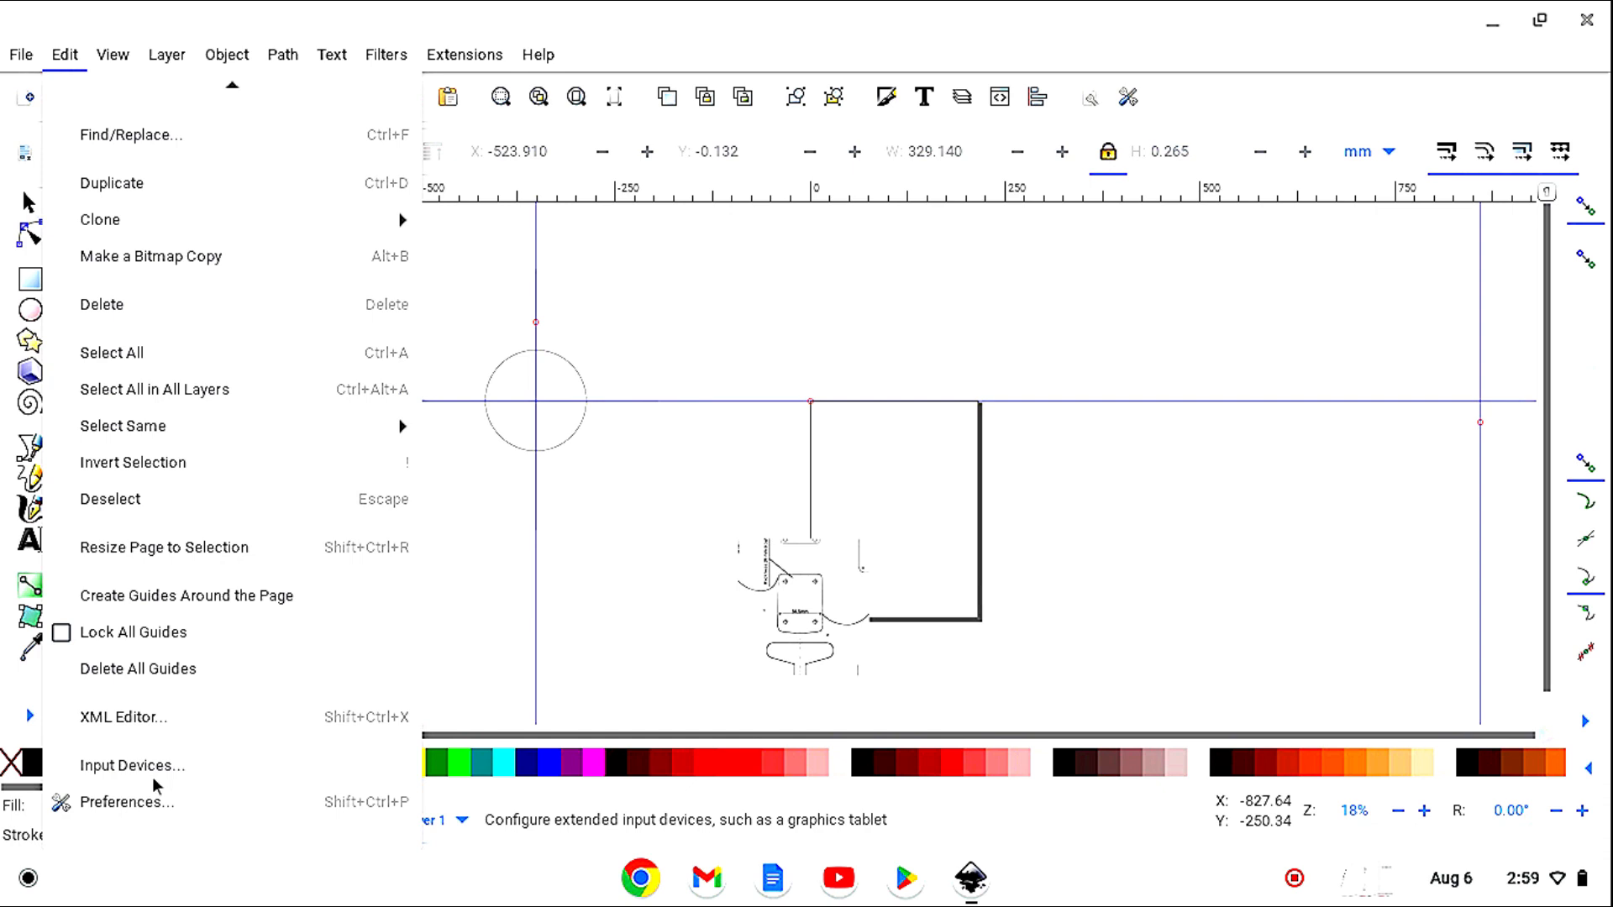
pyautogui.click(166, 667)
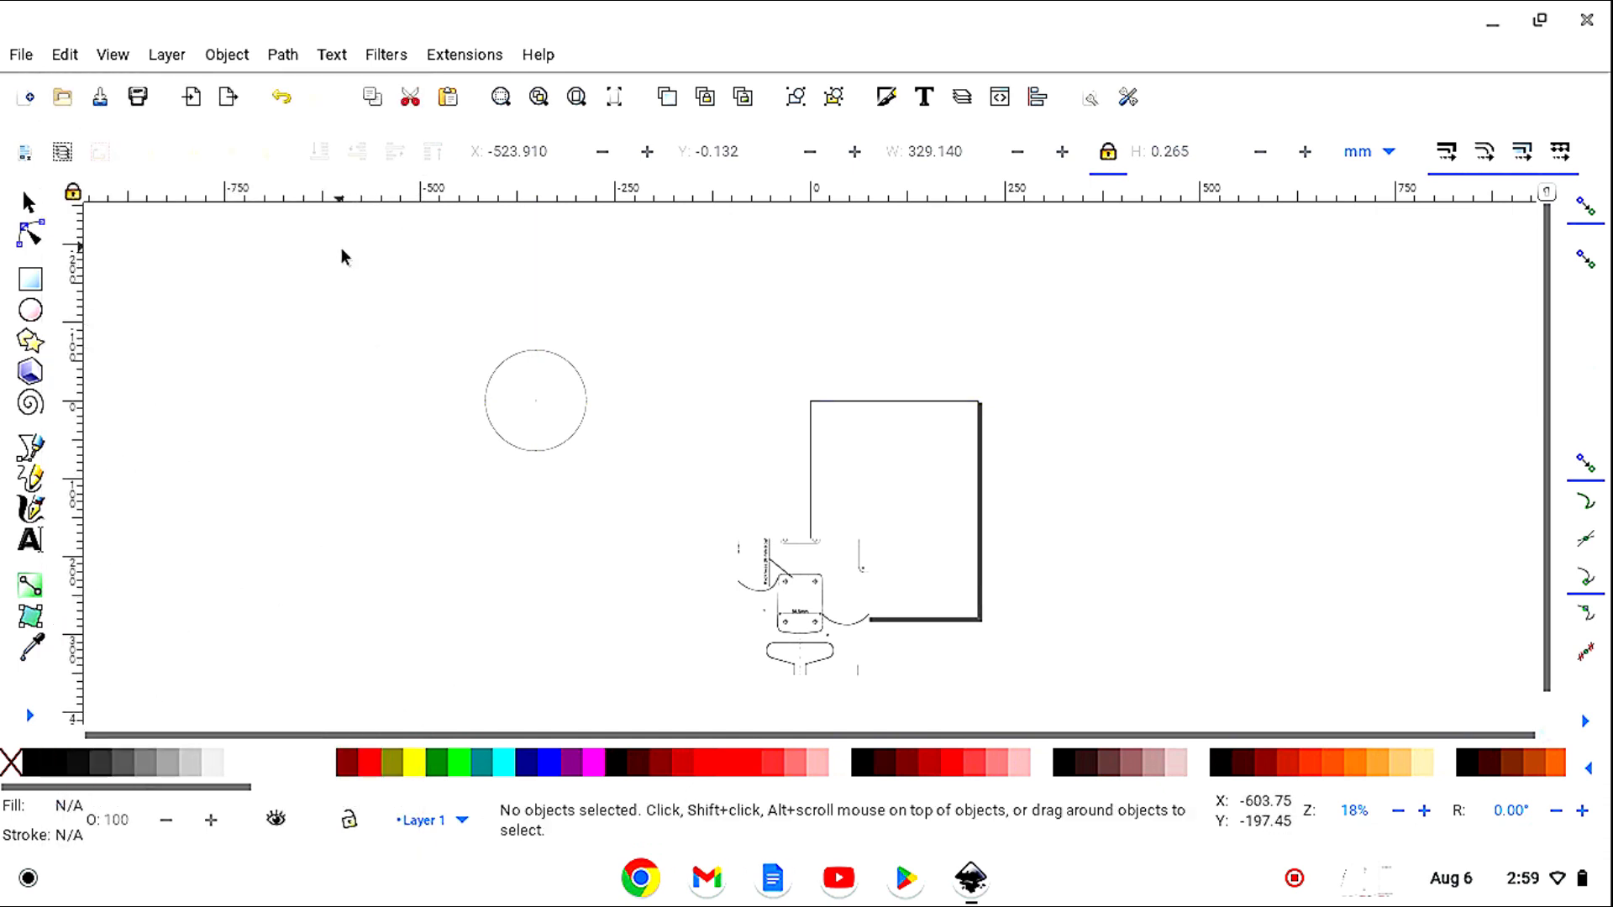
# Group the circle with its two crossing lines and set the group's stroke width to 0.5 mm.
pyautogui.moveTo(341, 245); pyautogui.dragTo(681, 565)
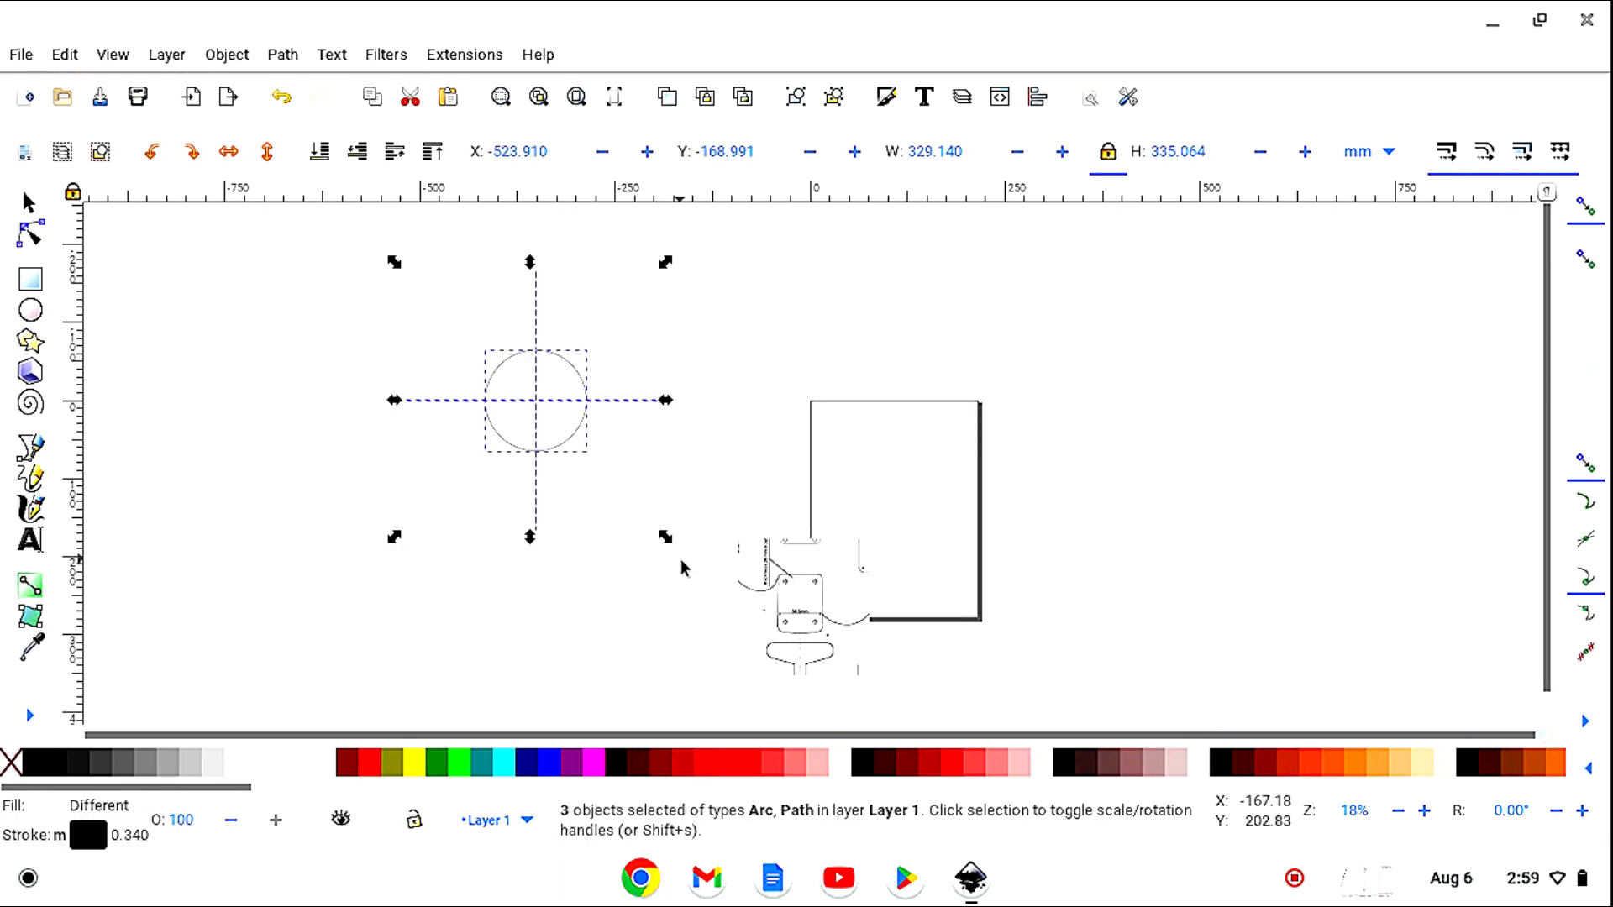
pyautogui.click(797, 107)
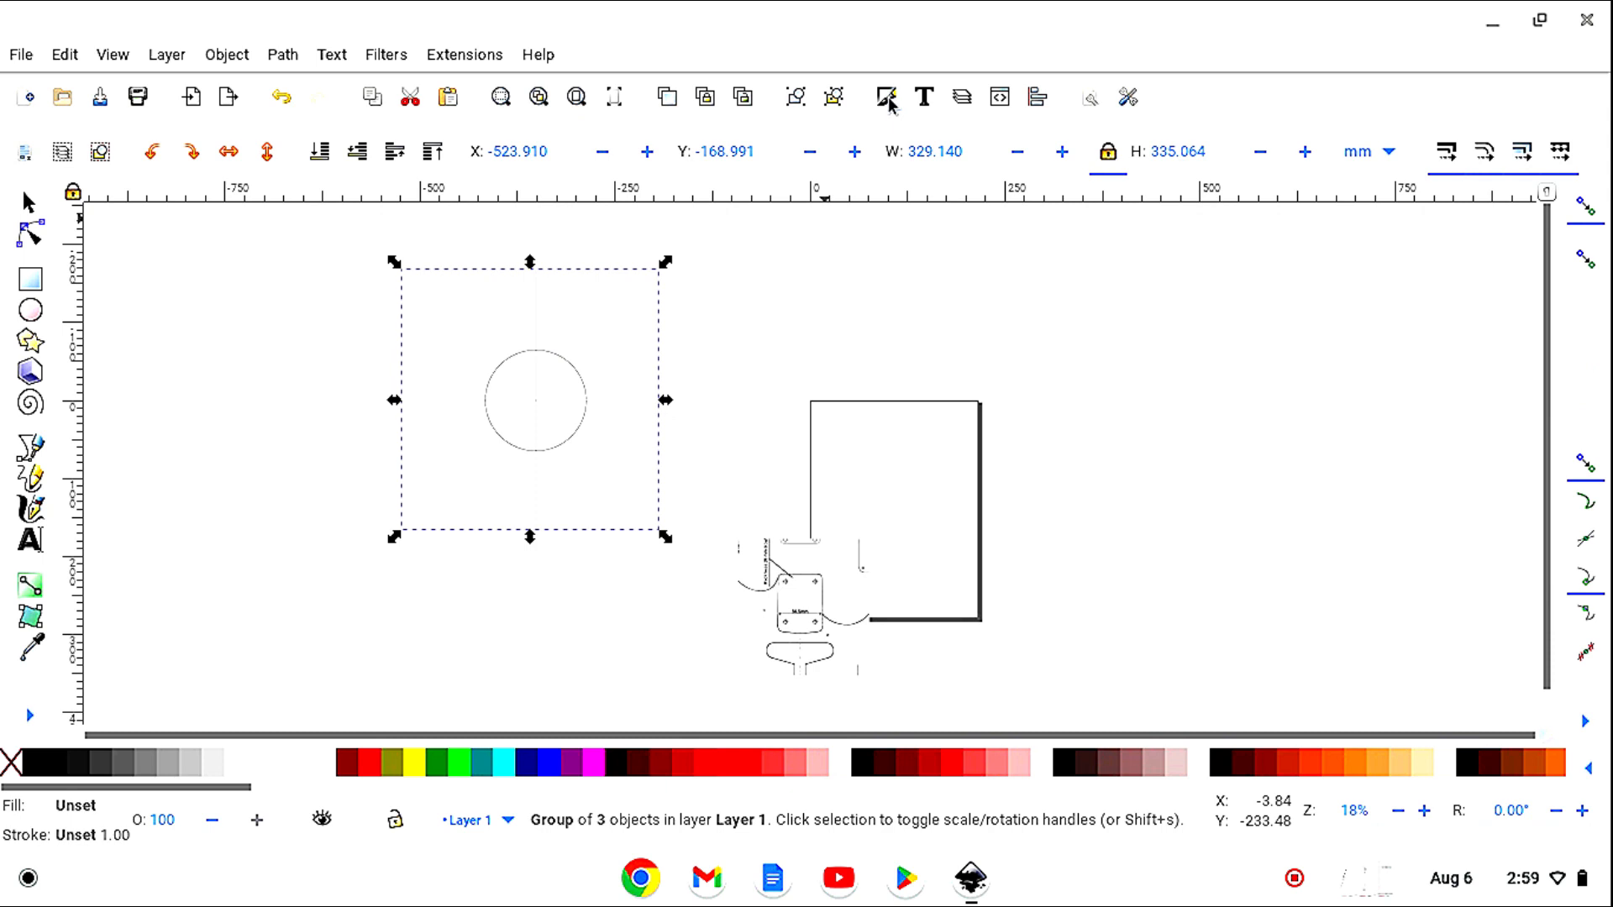
pyautogui.hotkey('shift', 'ctrl', 'f')
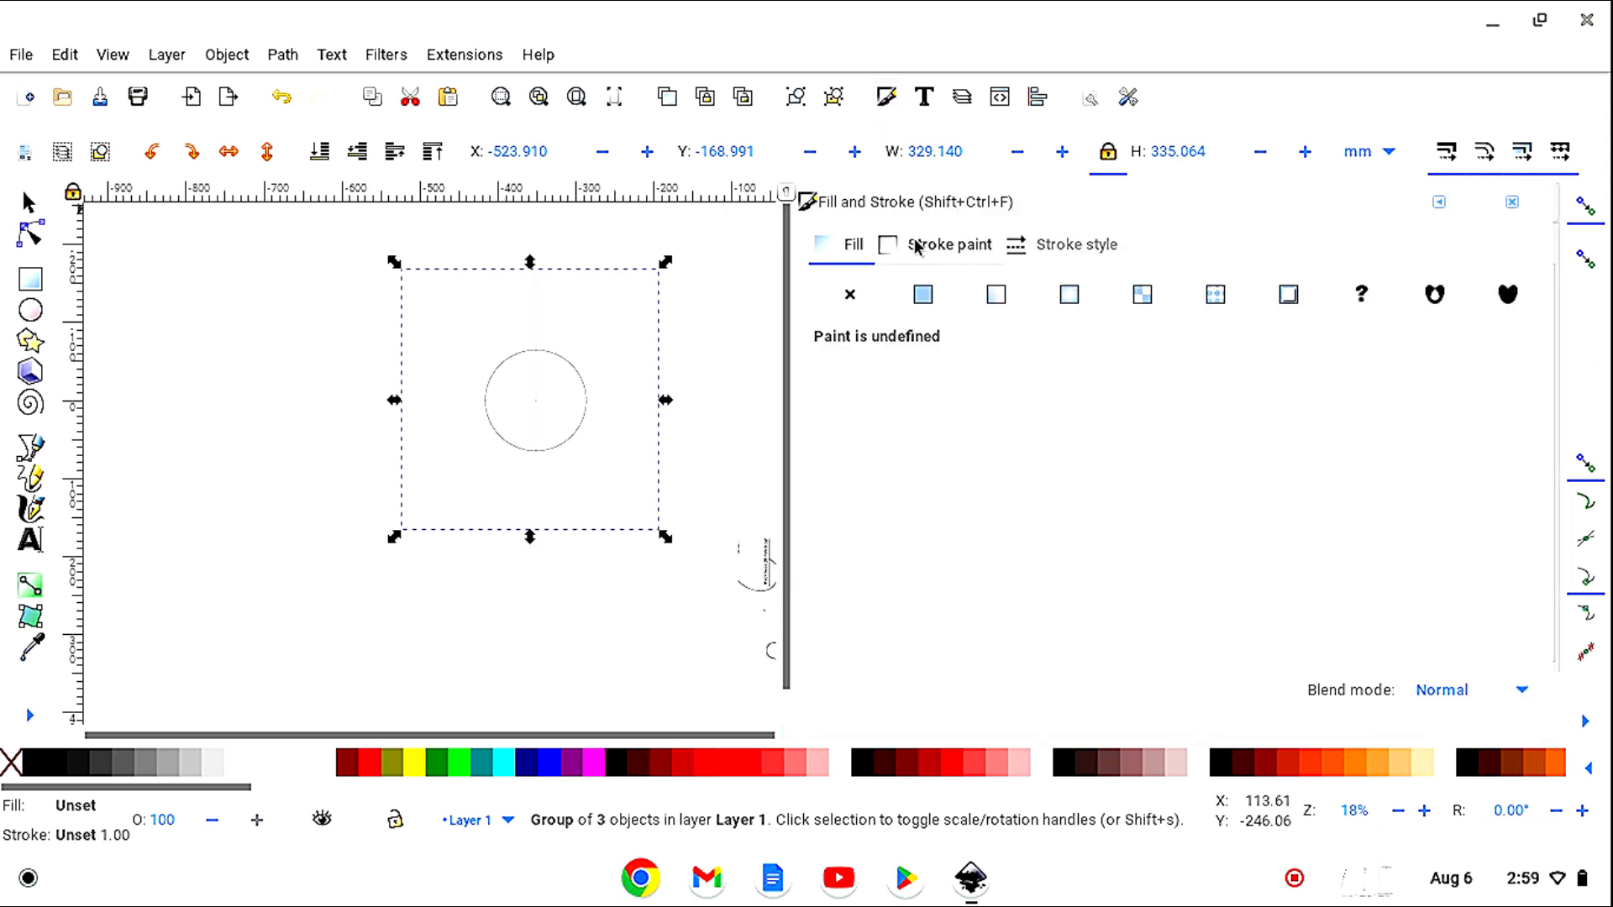
pyautogui.click(1076, 245)
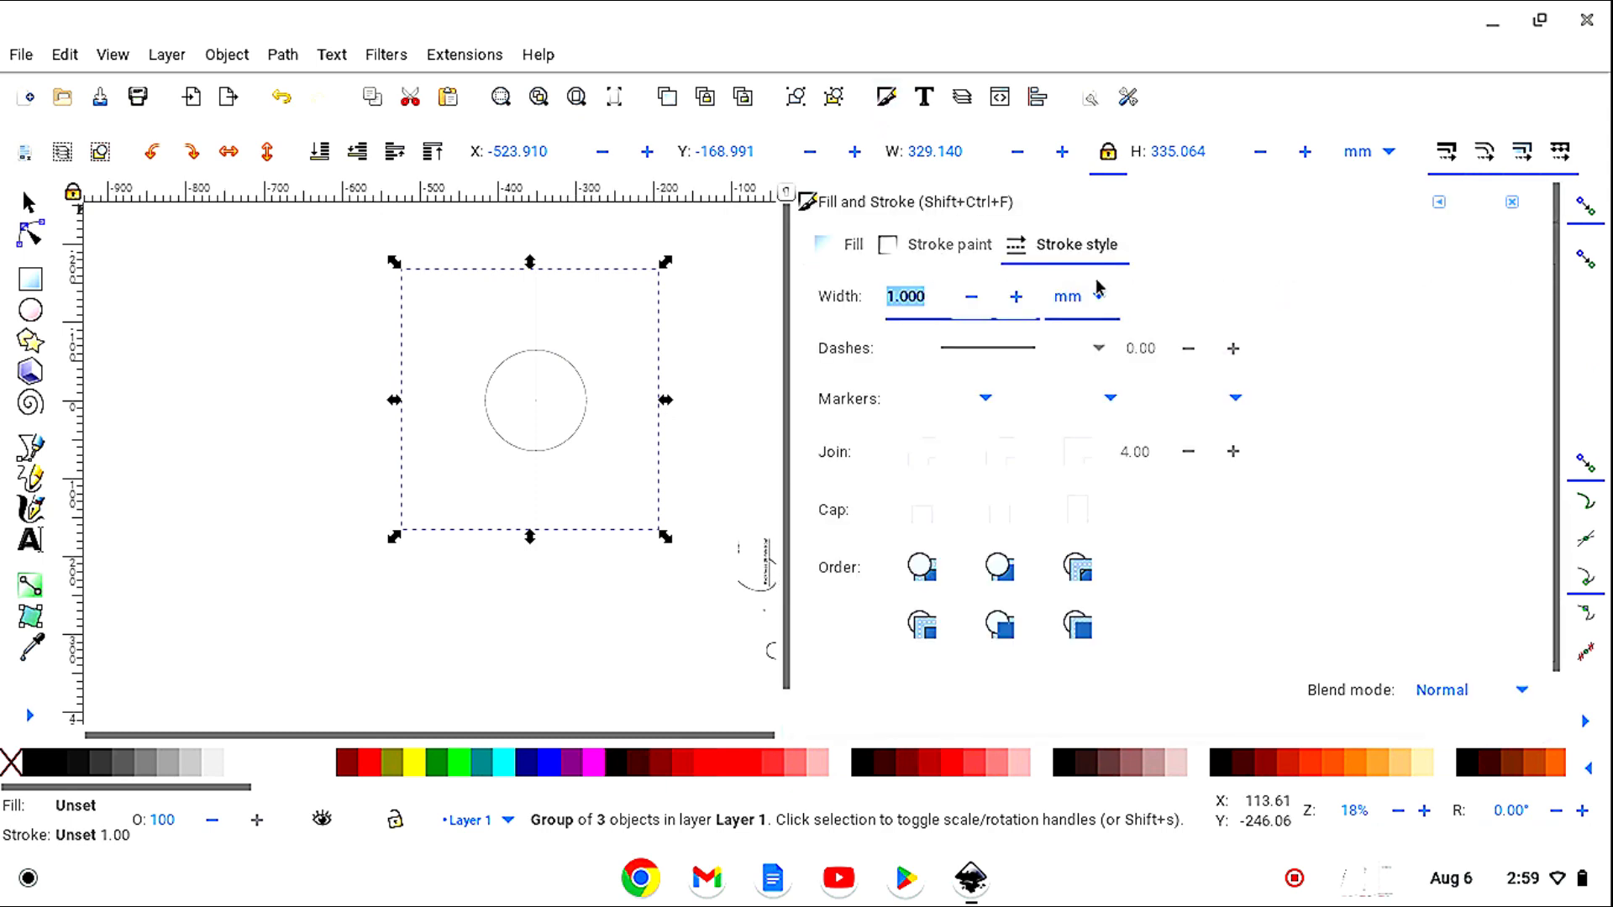
pyautogui.write('.5')
pyautogui.press('Return')
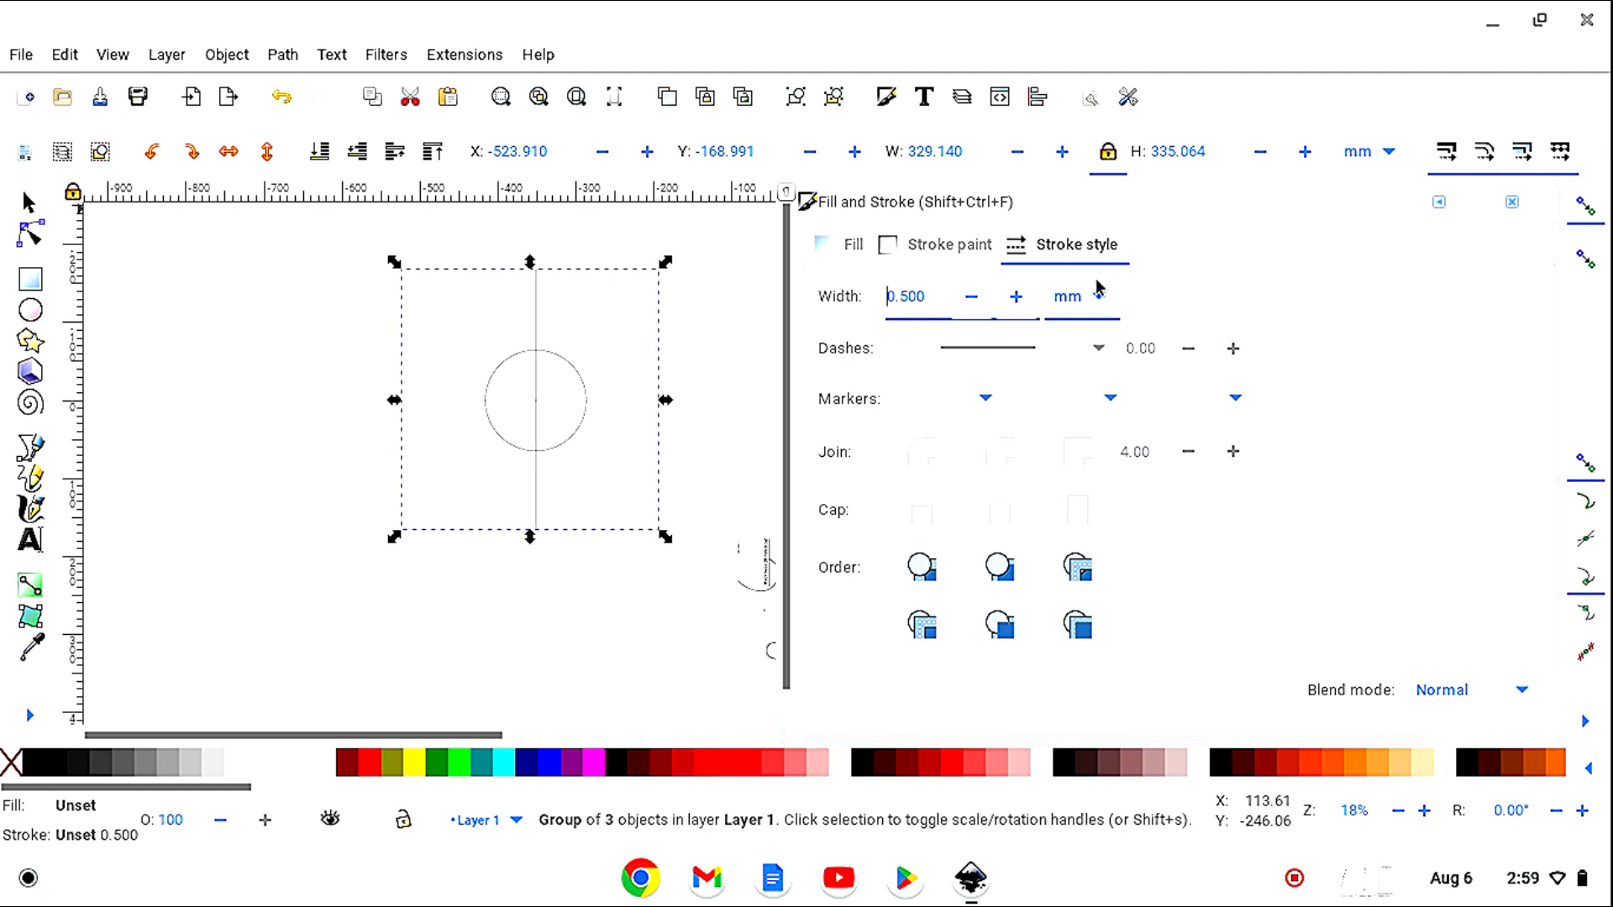
pyautogui.click(1512, 204)
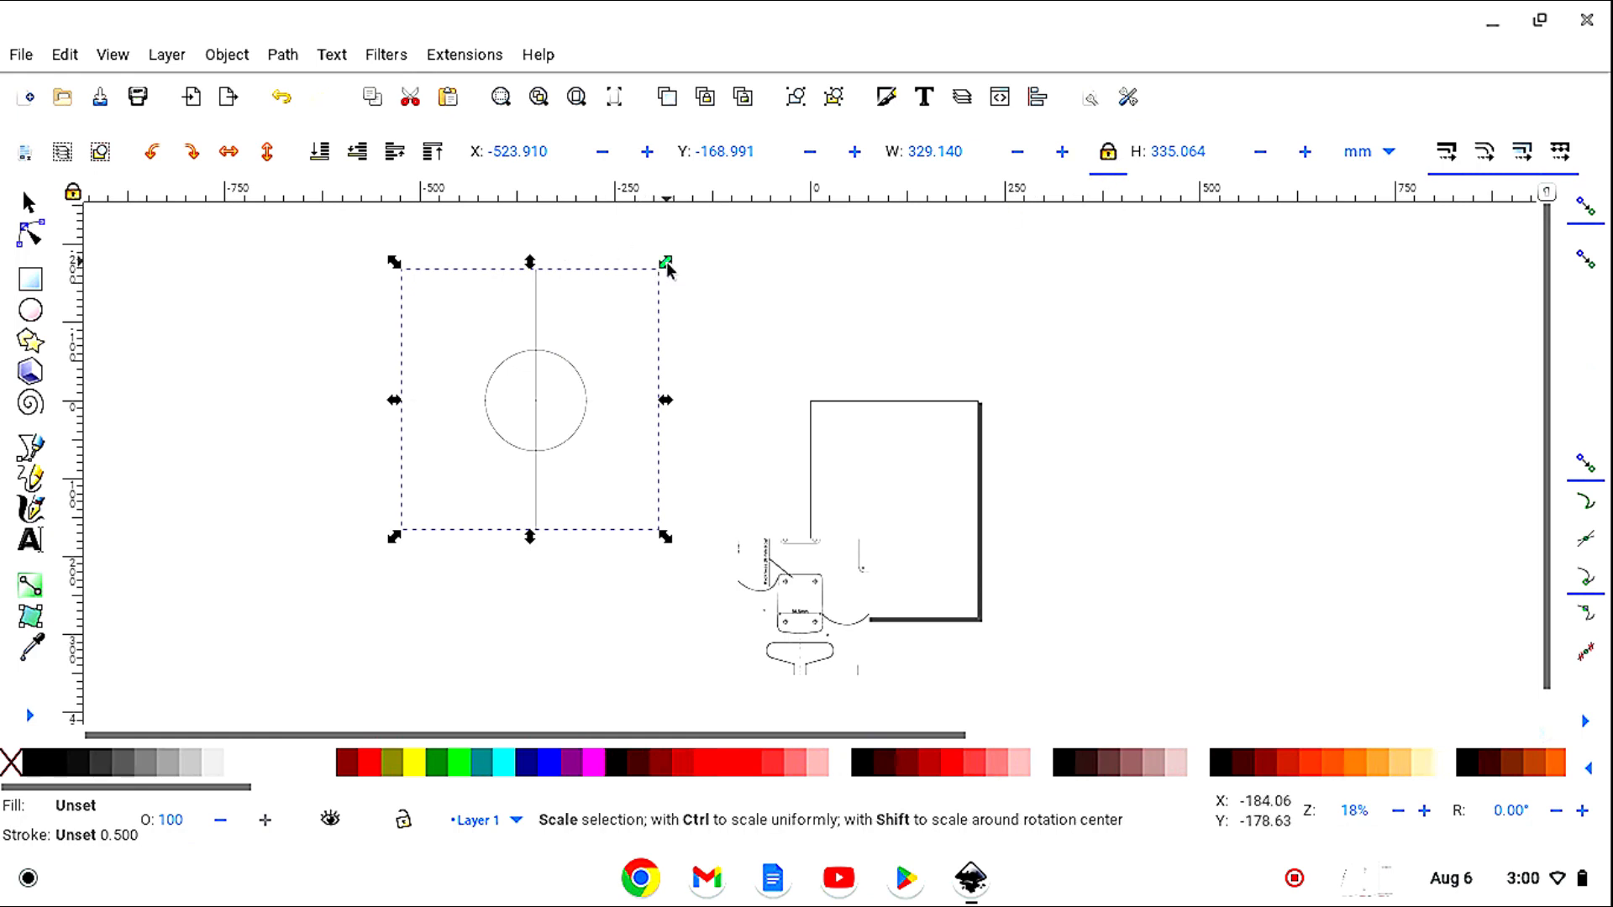
# Shrink the crosshair group to about 74 mm wide on the page and move the clipped plan image off the page's left side.
pyautogui.moveTo(667, 260)
pyautogui.mouseDown()
pyautogui.moveTo(461, 476)
pyautogui.moveTo(854, 462)
pyautogui.moveTo(914, 477)
pyautogui.mouseUp()
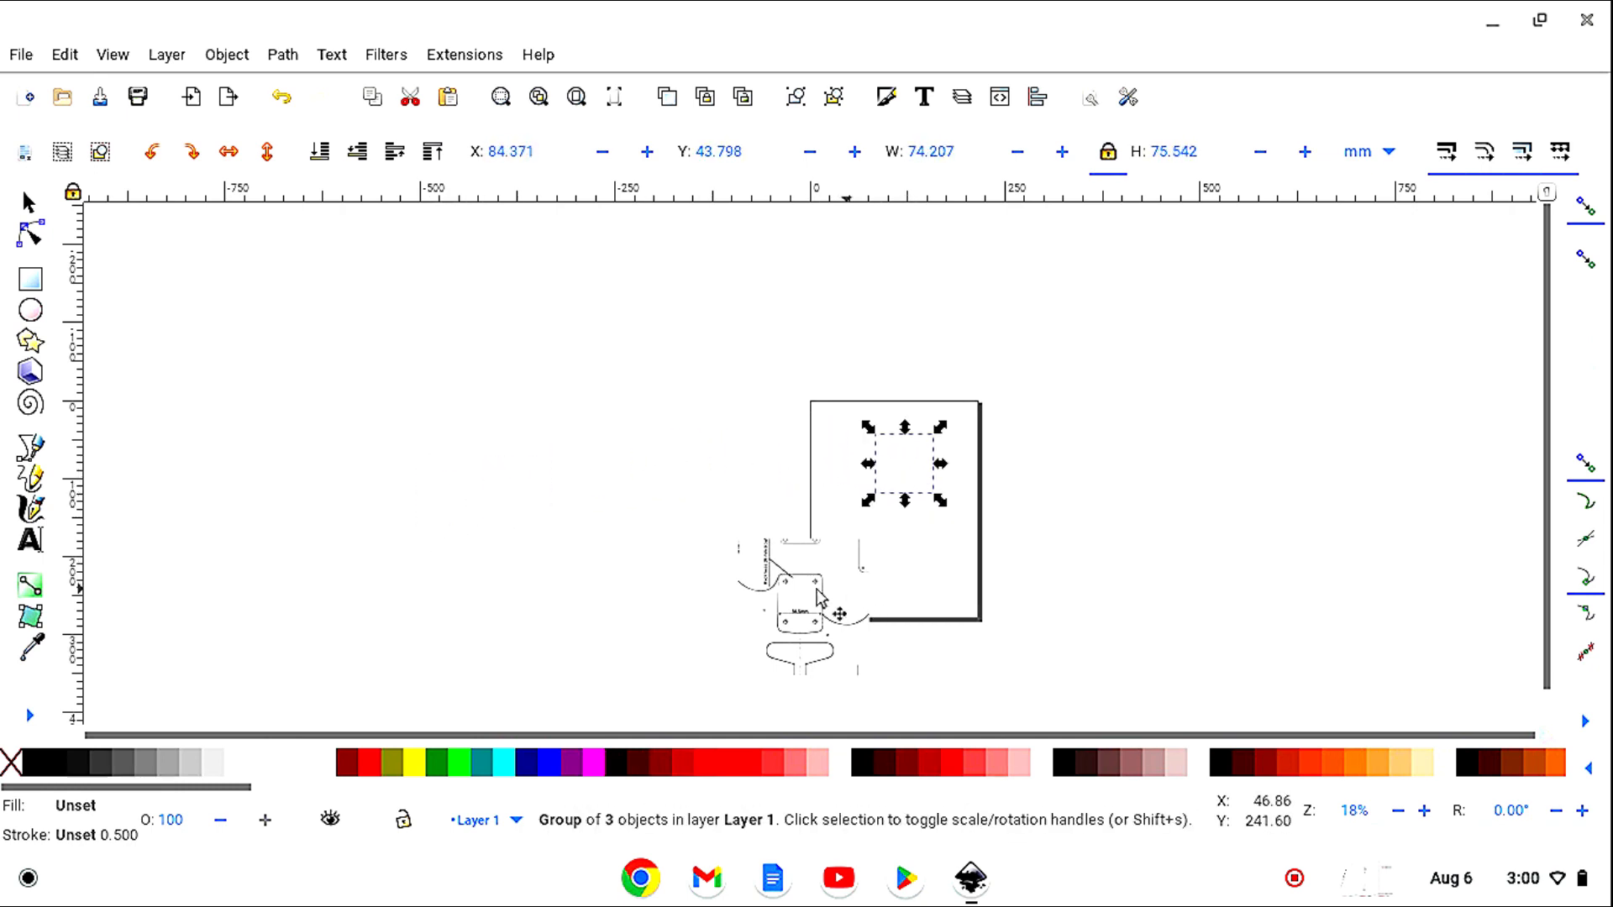
pyautogui.moveTo(818, 622)
pyautogui.mouseDown()
pyautogui.moveTo(704, 489)
pyautogui.moveTo(615, 528)
pyautogui.moveTo(660, 531)
pyautogui.mouseUp()
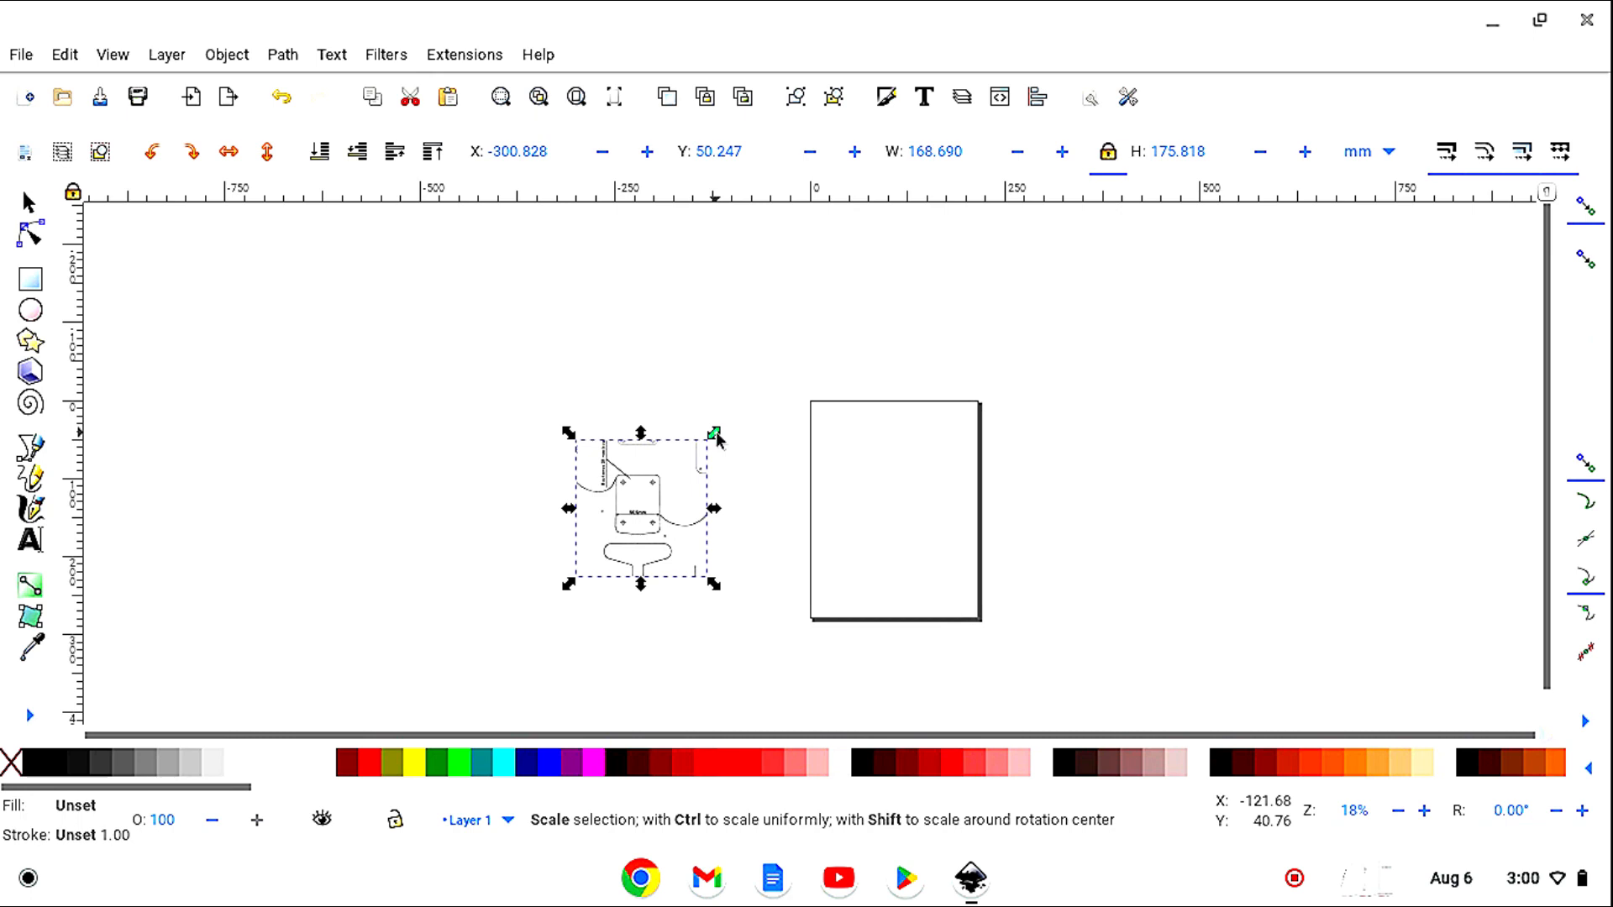
# Reposition the clipped plan image beside the page, with its right edge against the page's left border.
pyautogui.click(31, 720)
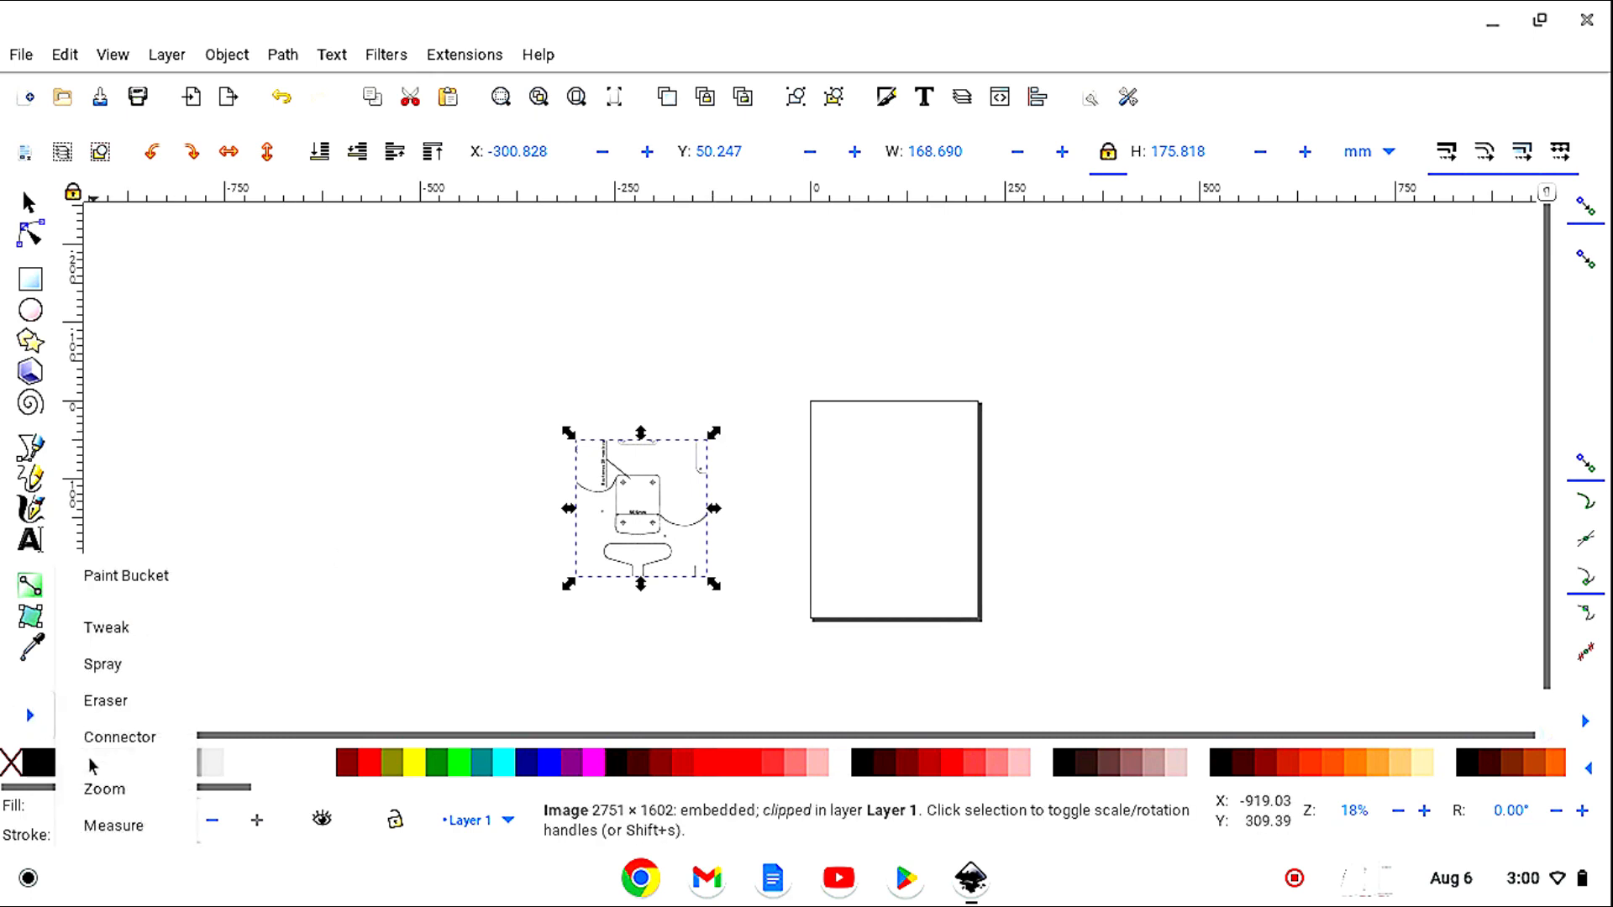
pyautogui.click(105, 790)
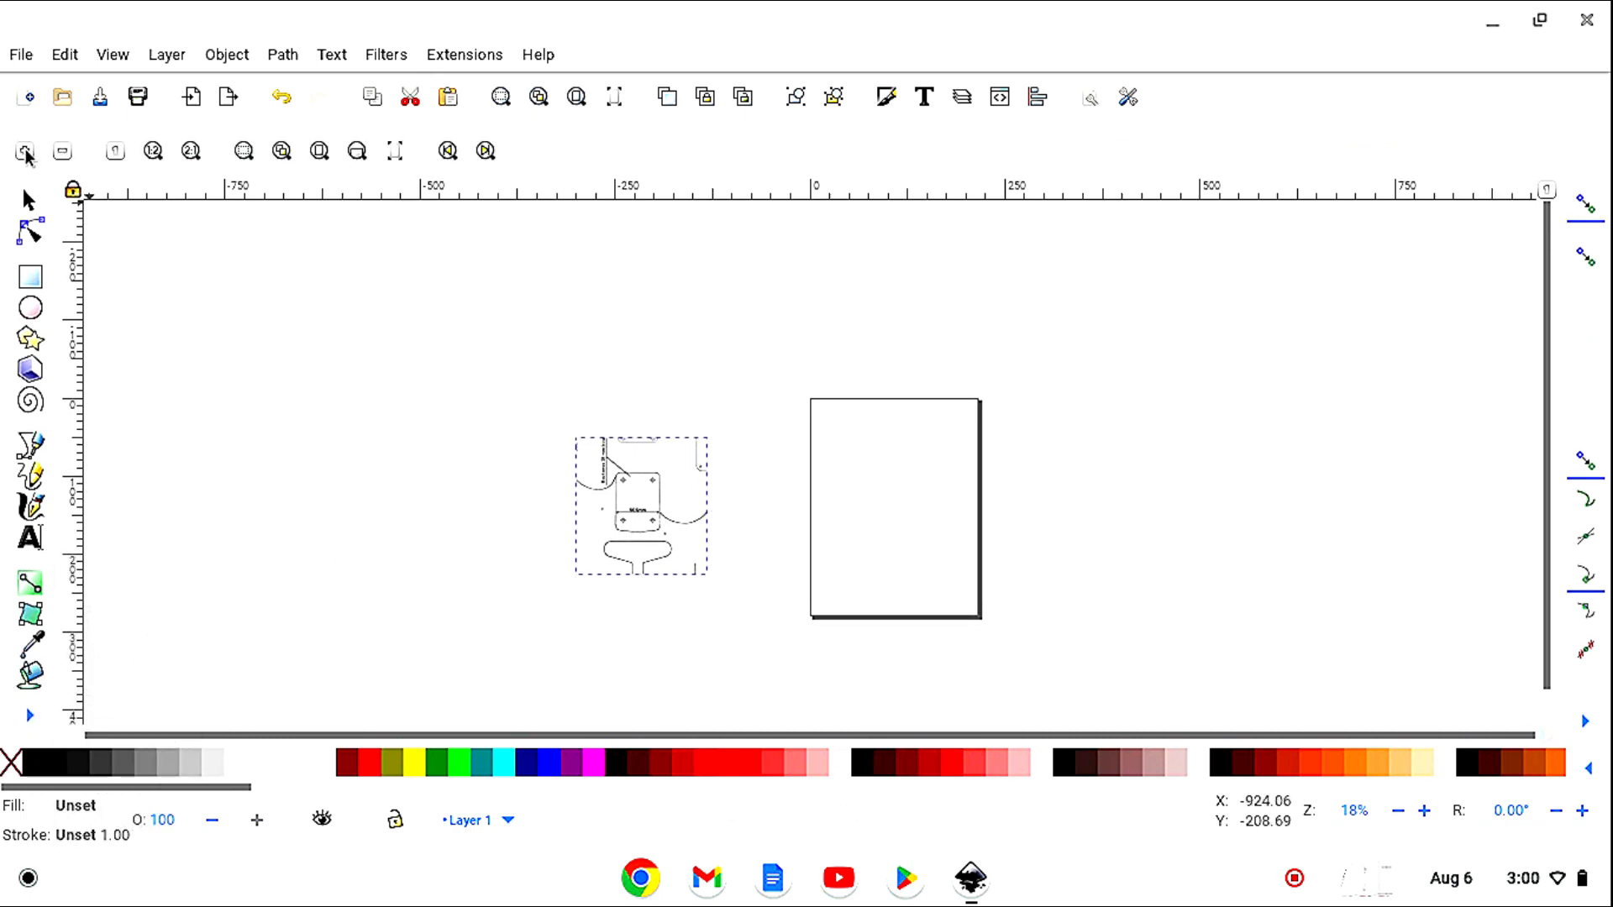
pyautogui.click(25, 153)
pyautogui.click(32, 203)
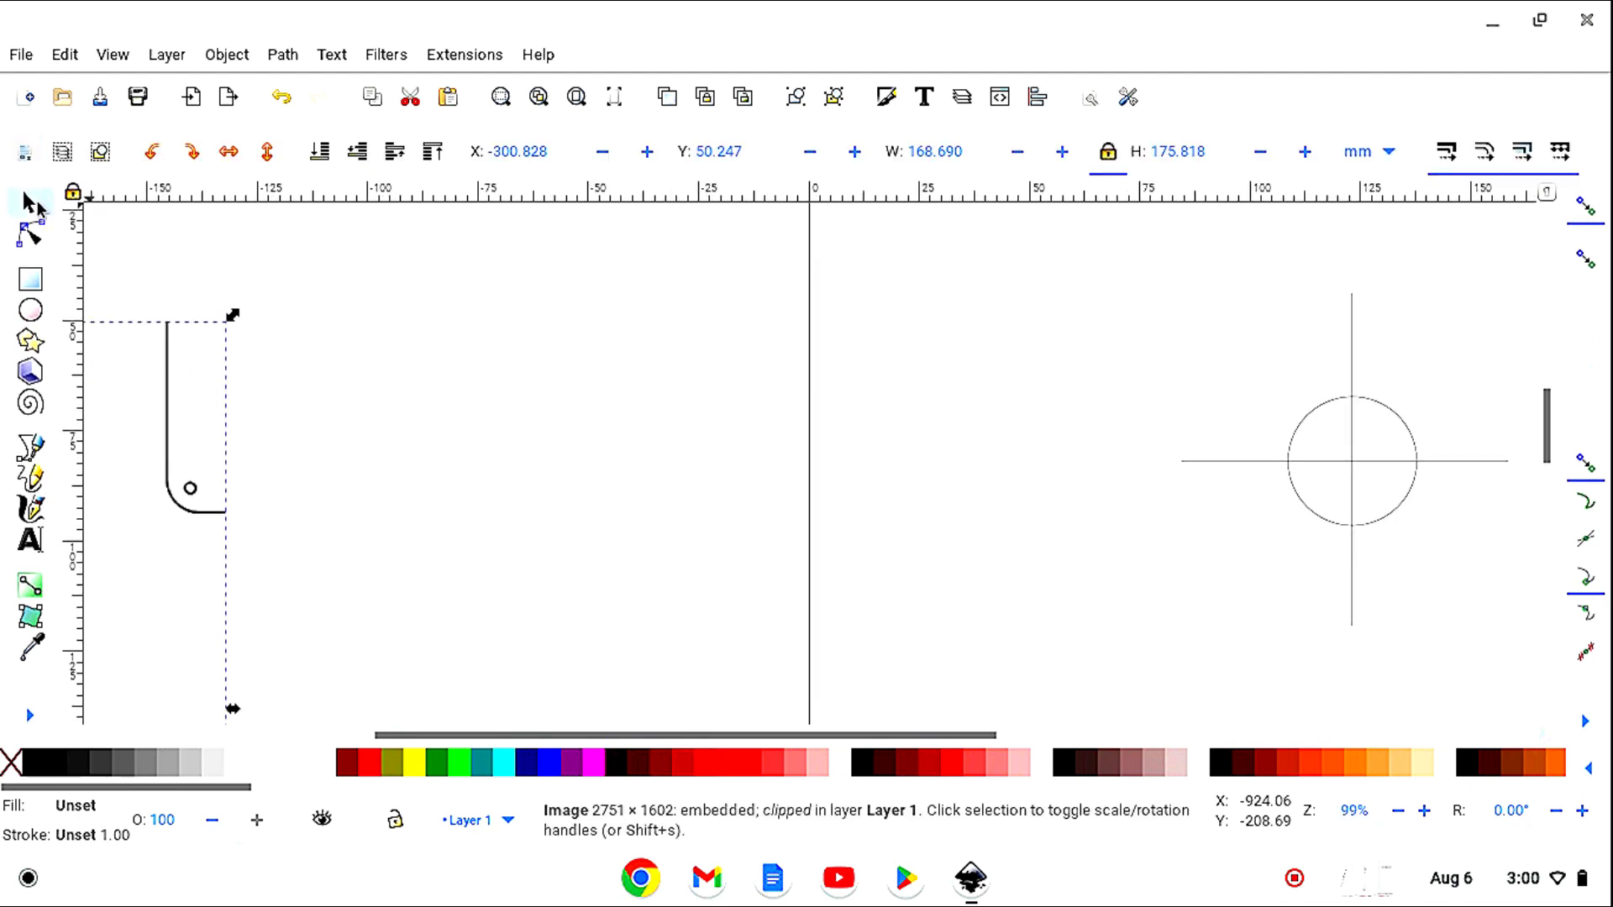
pyautogui.moveTo(201, 514); pyautogui.dragTo(781, 360)
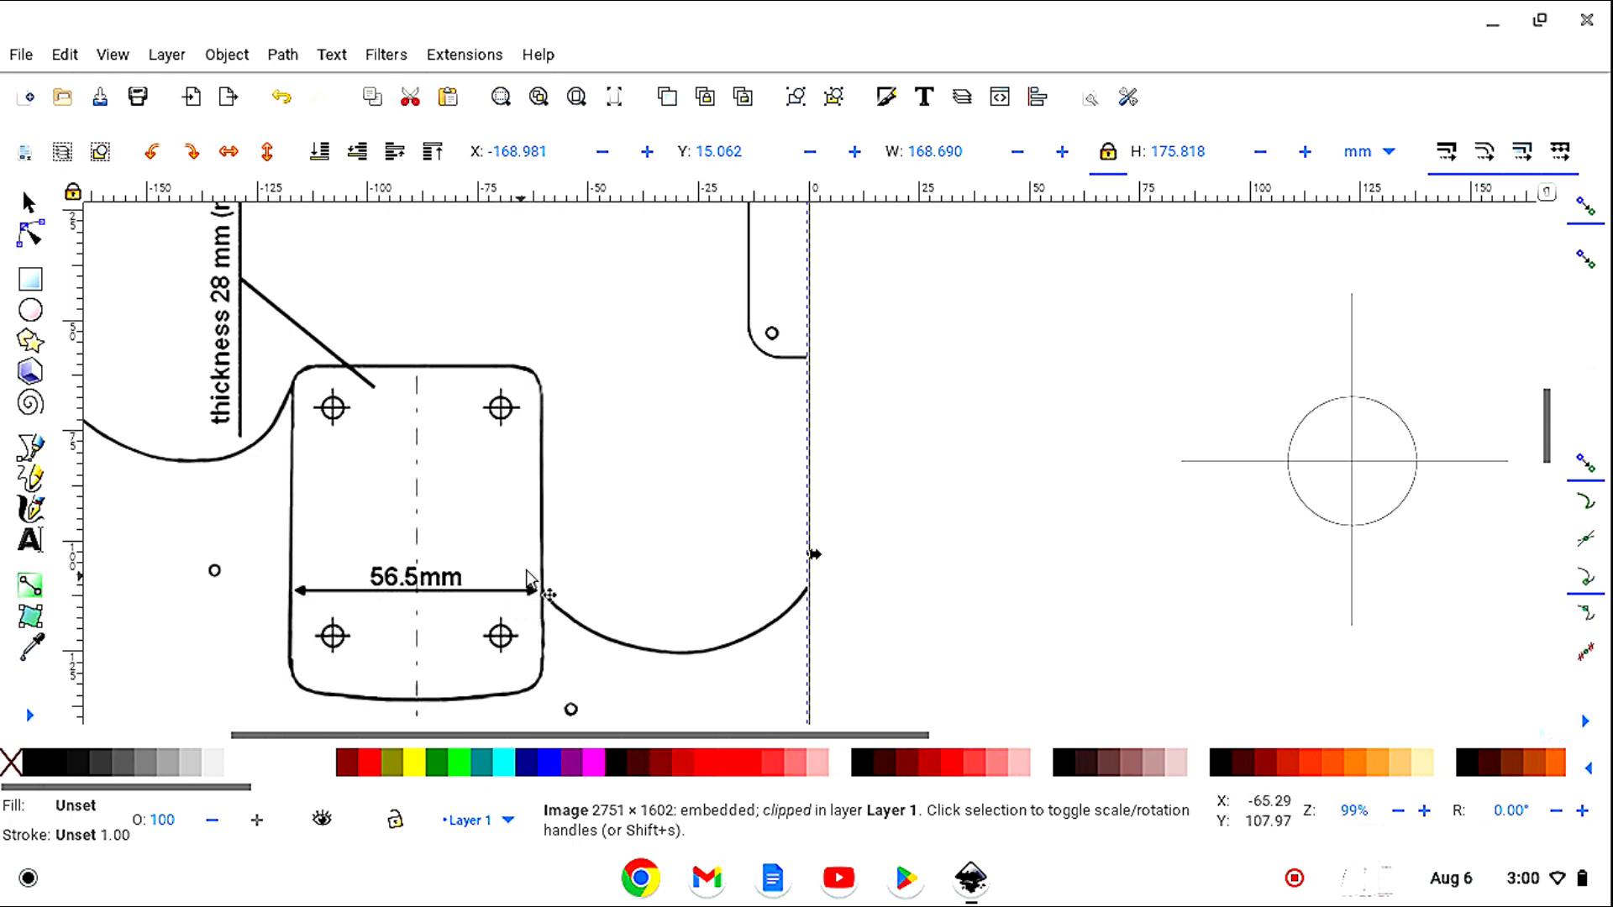
# Draw a thin rectangle about 5 mm high above the neck pocket and set its width to 56.5 mm with proportions locked.
pyautogui.click(33, 286)
pyautogui.moveTo(424, 258); pyautogui.dragTo(667, 278)
pyautogui.click(27, 202)
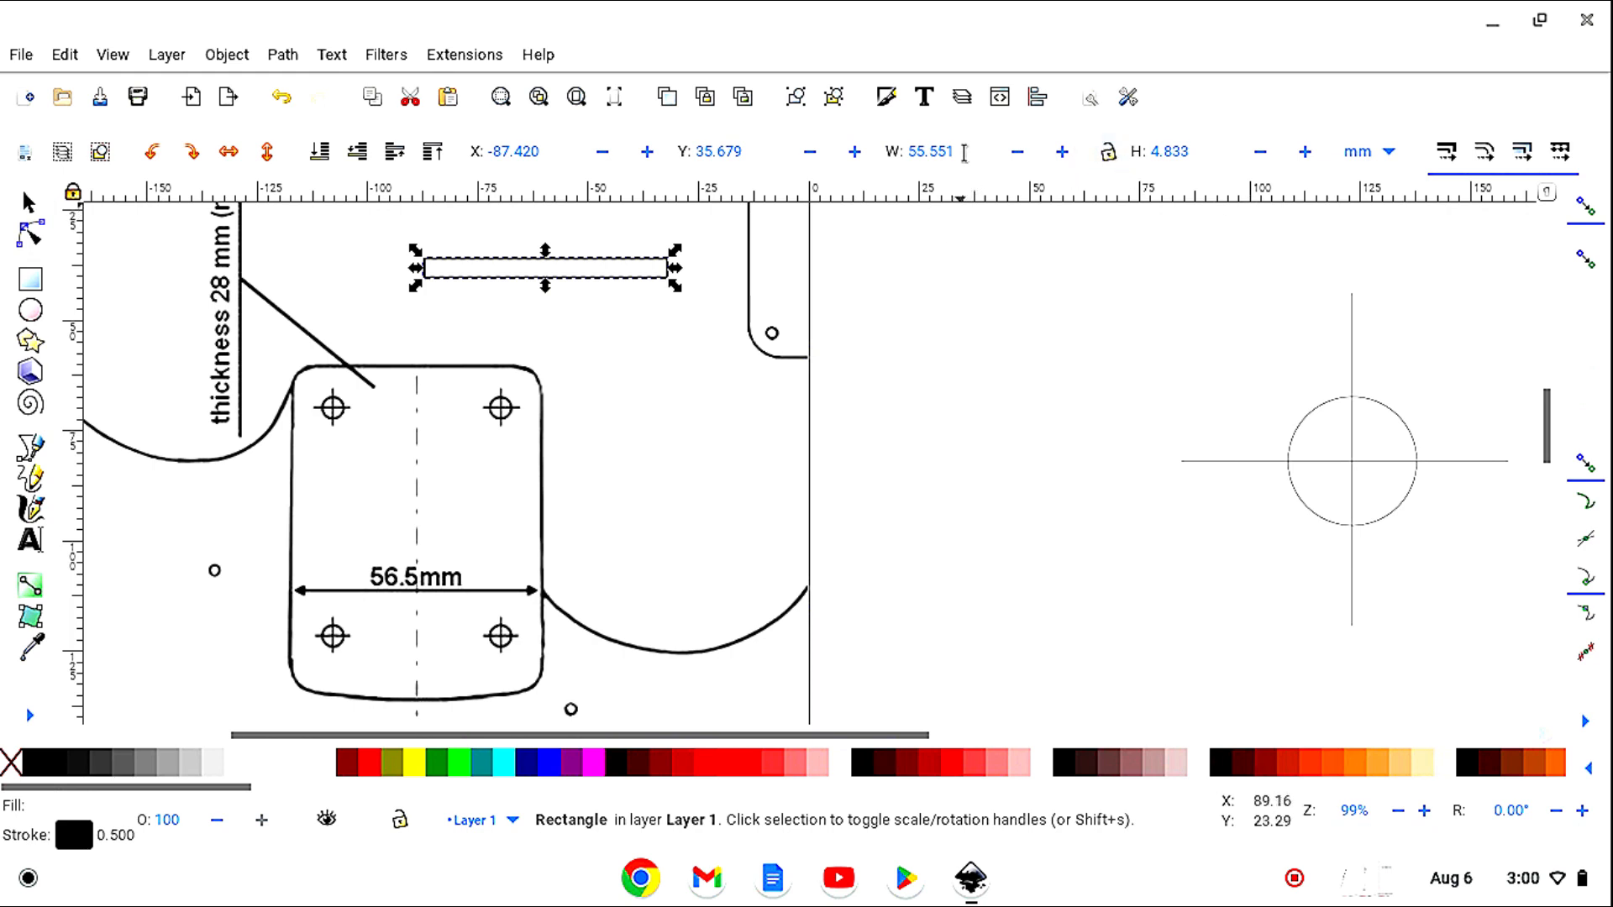
pyautogui.click(964, 152)
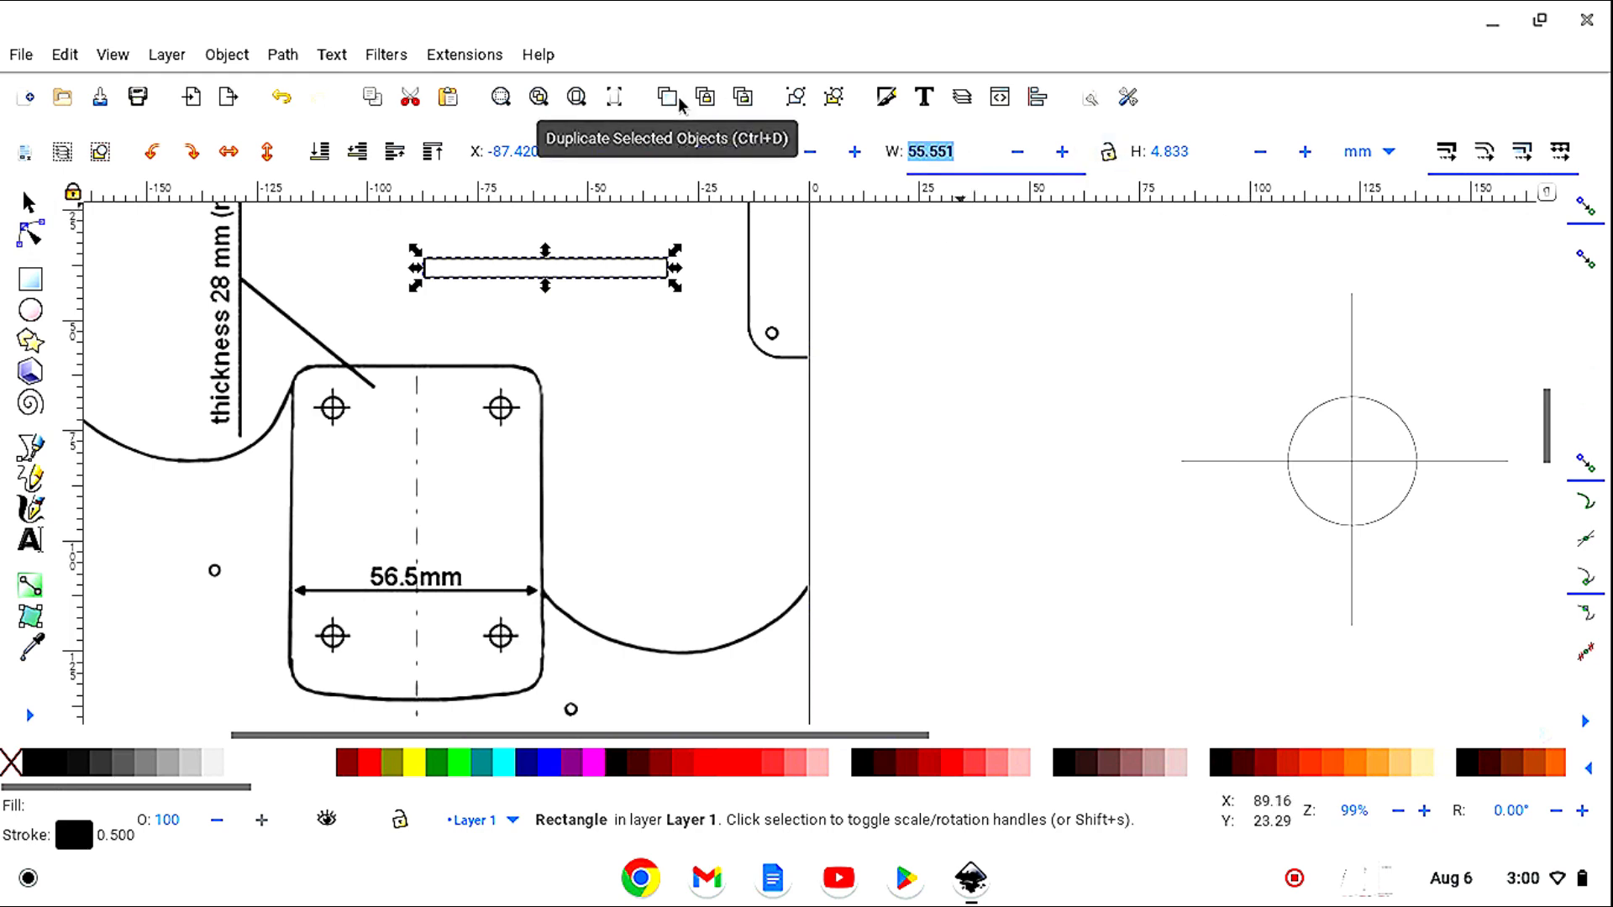
pyautogui.write('56')
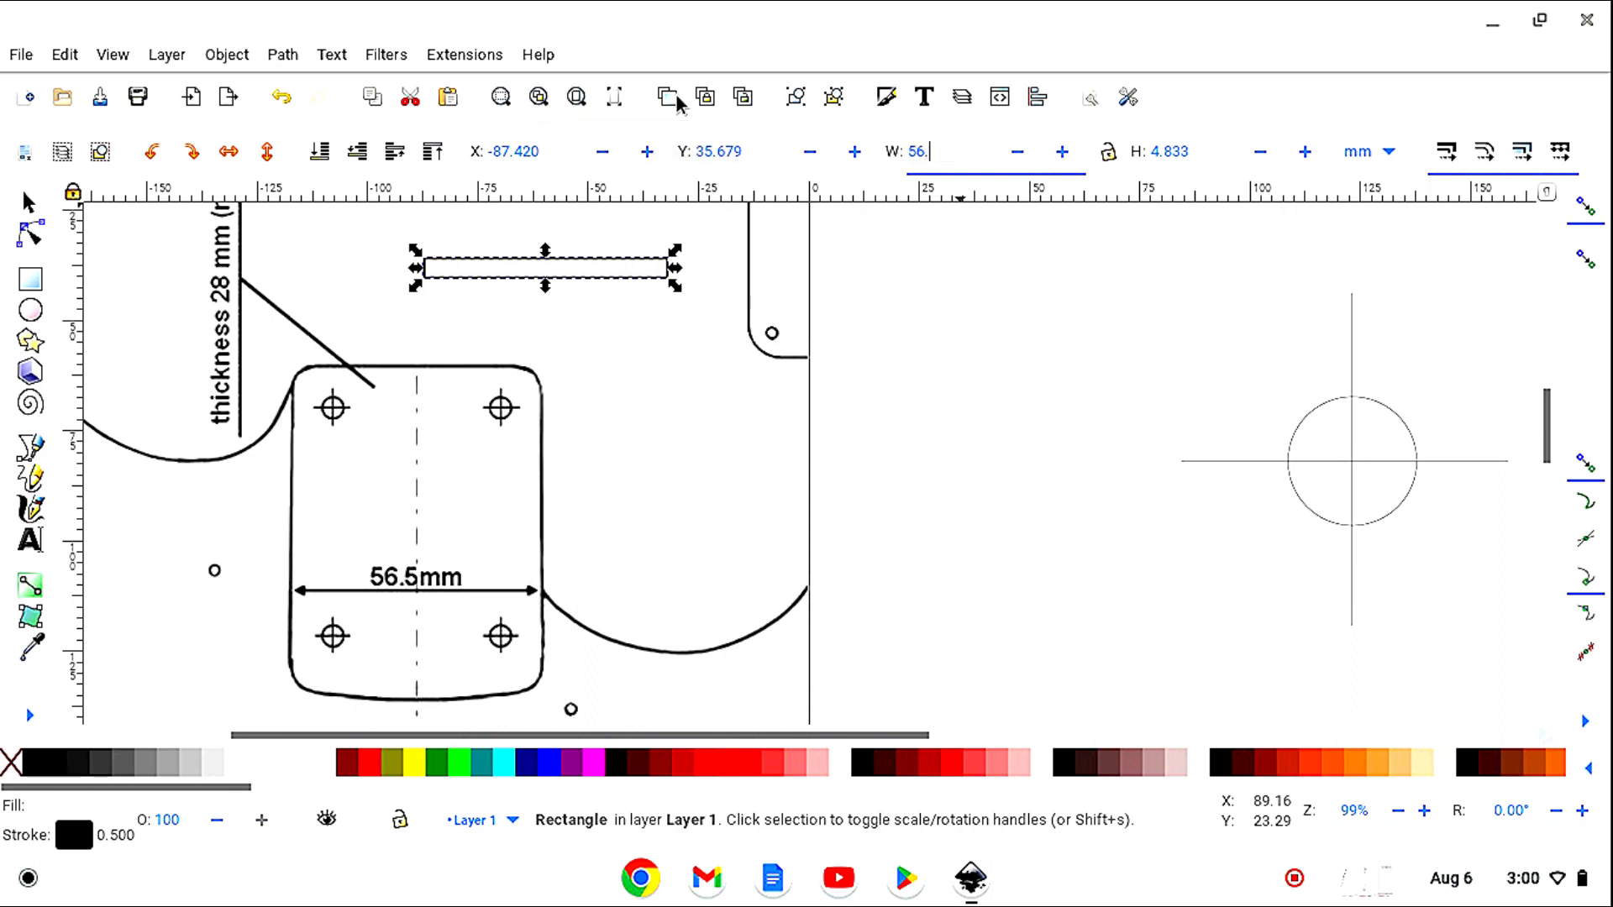
pyautogui.click(1111, 156)
pyautogui.press('Return')
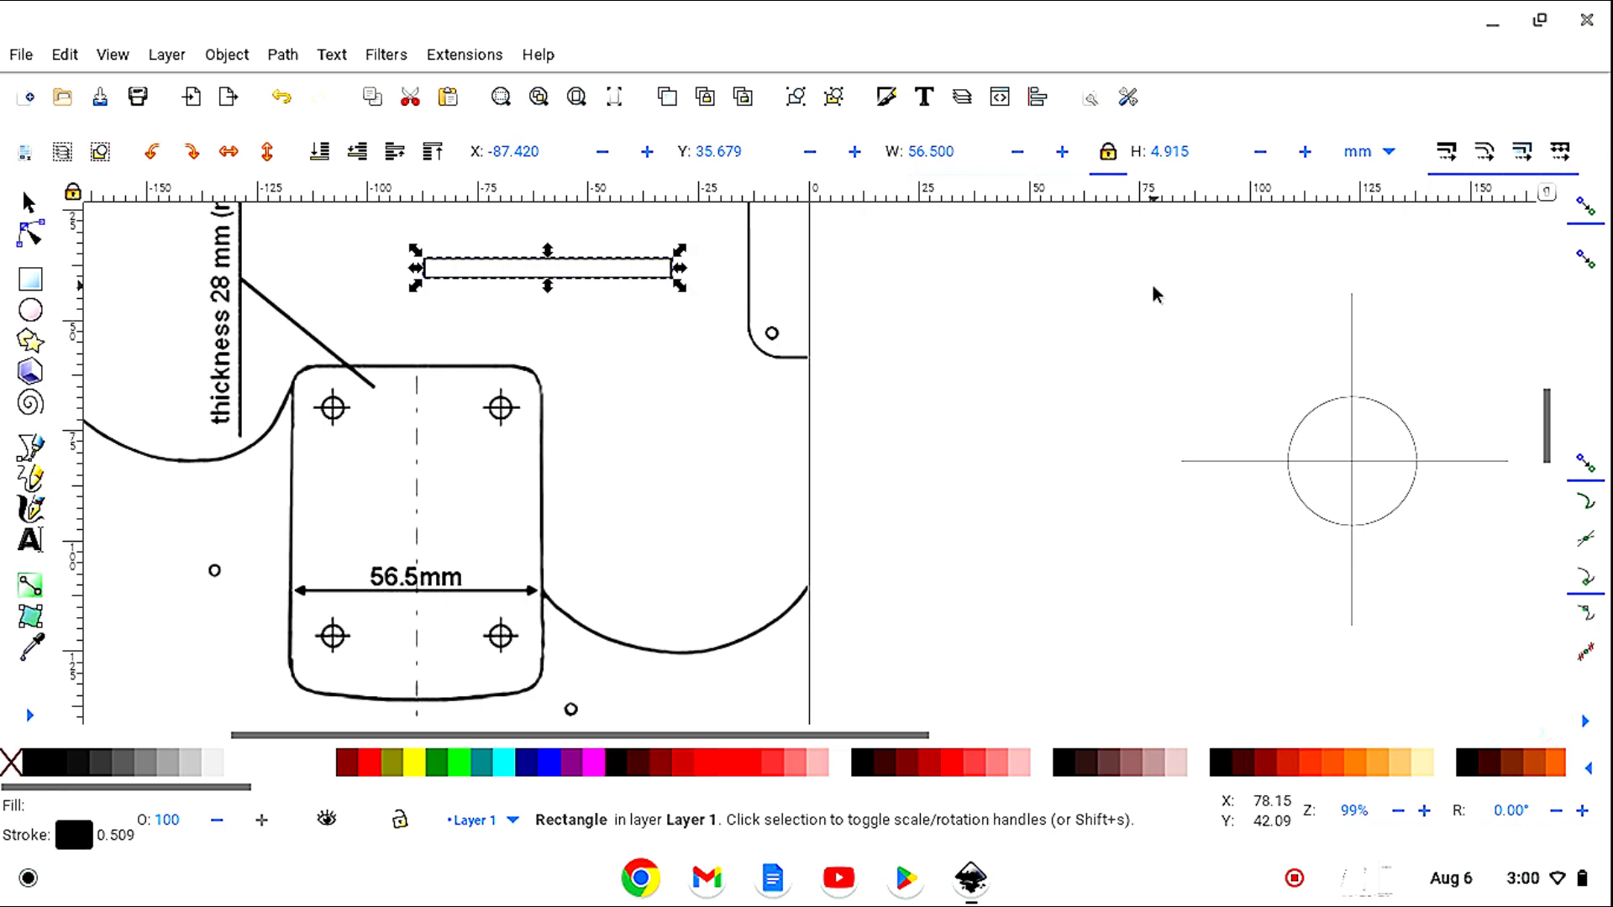
# Place the rectangle over the plan's 56.5 mm dimension line and apply the Monochrome Transparency filter to it.
pyautogui.moveTo(614, 282); pyautogui.dragTo(482, 611)
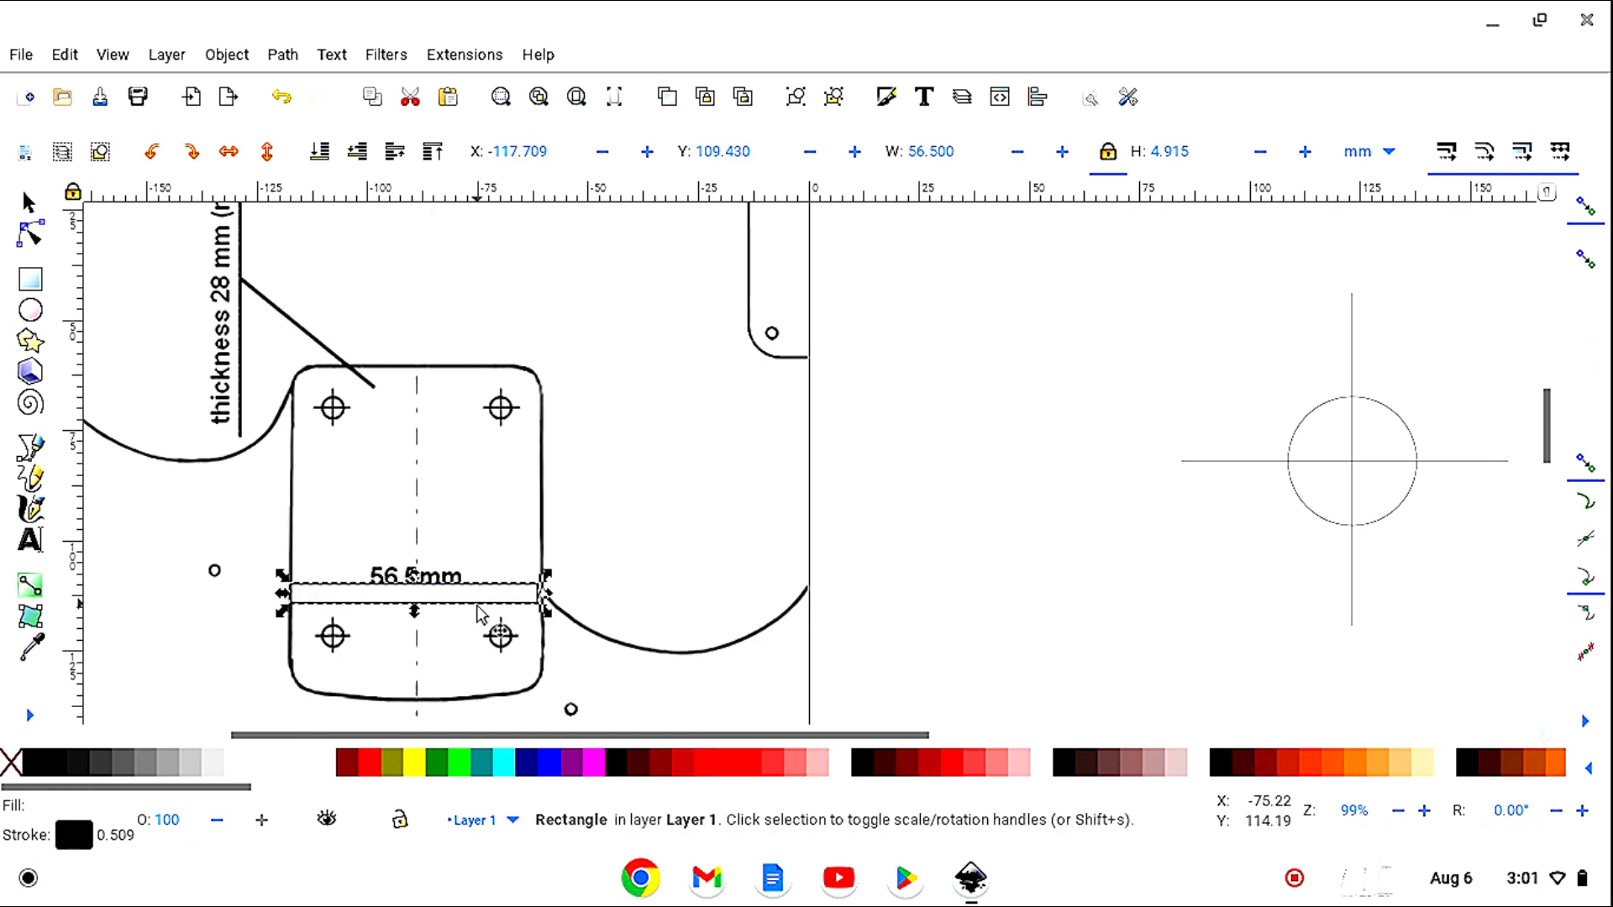
pyautogui.click(387, 55)
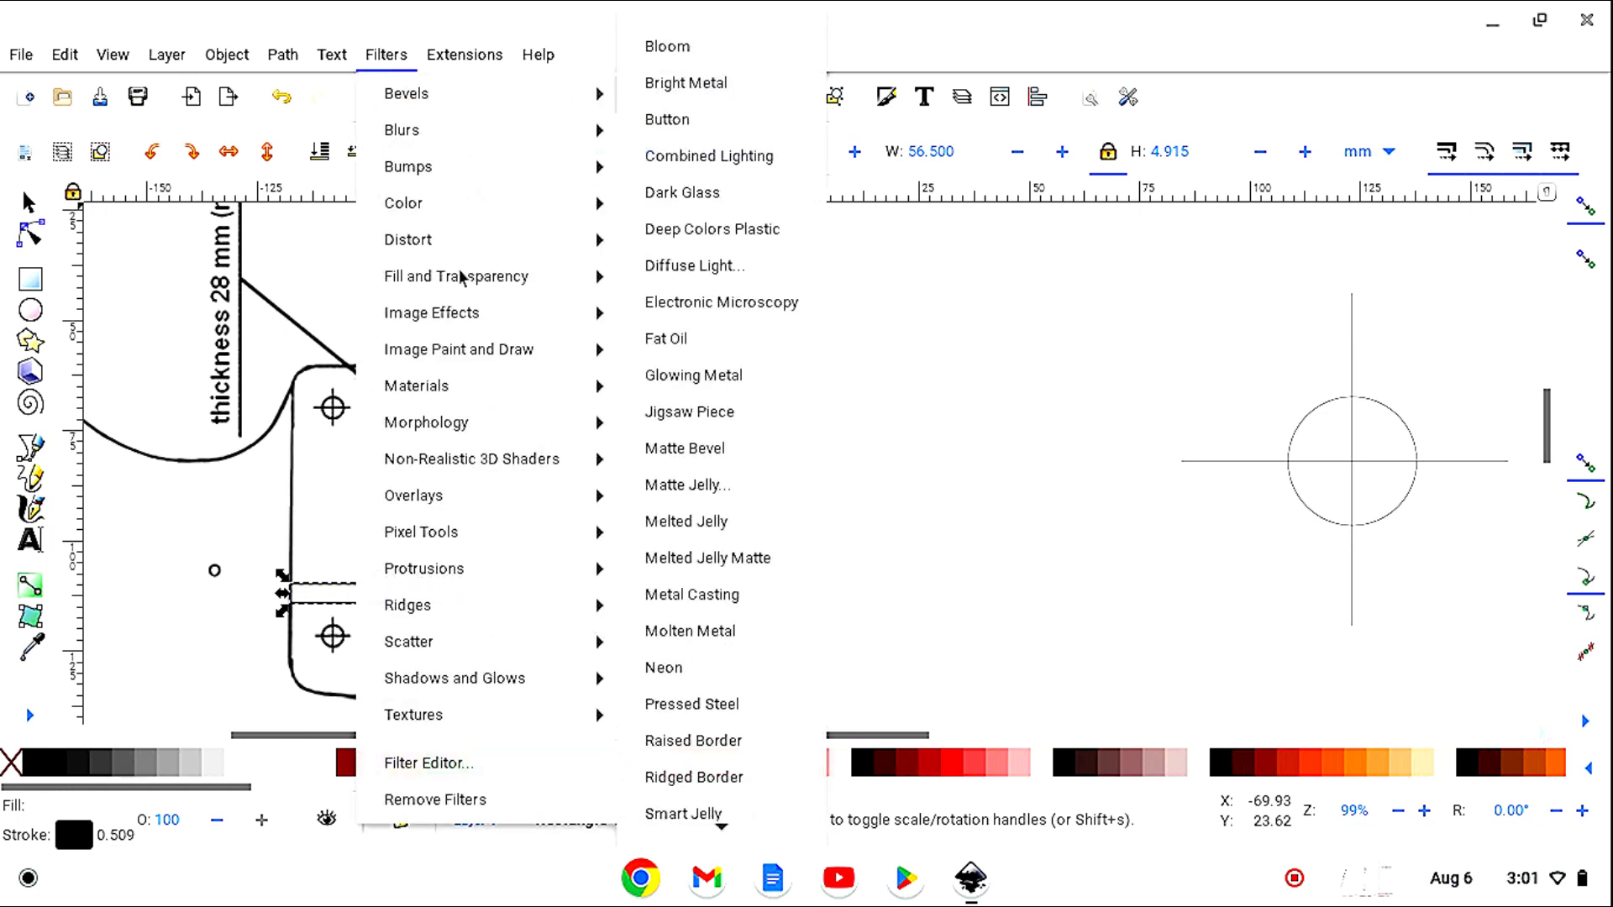
pyautogui.moveTo(465, 281)
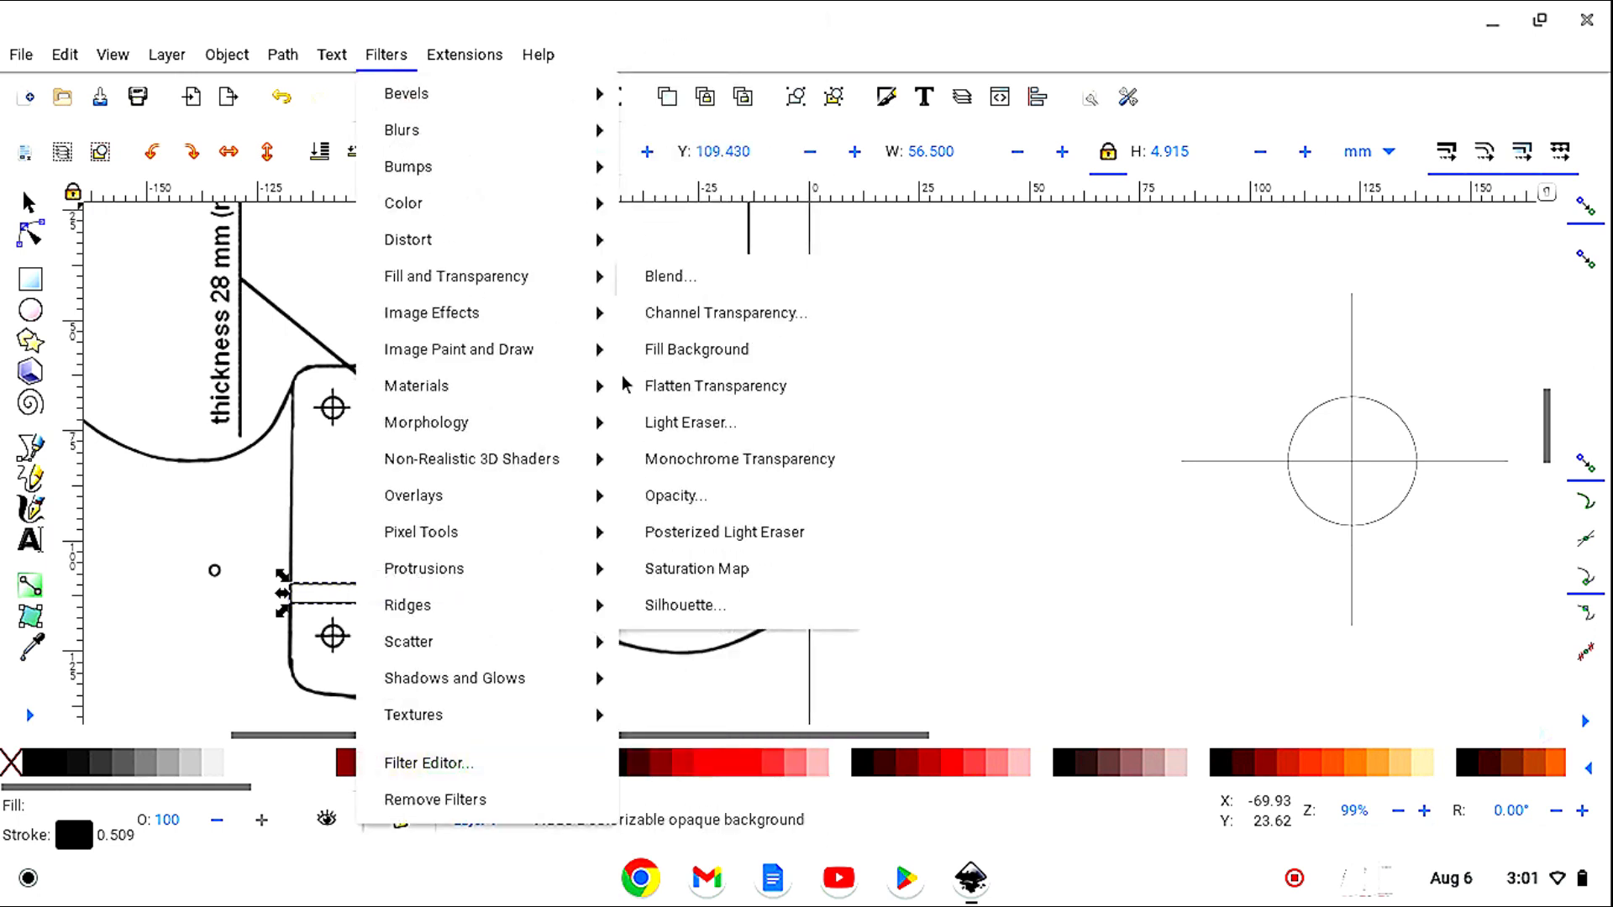
pyautogui.click(689, 464)
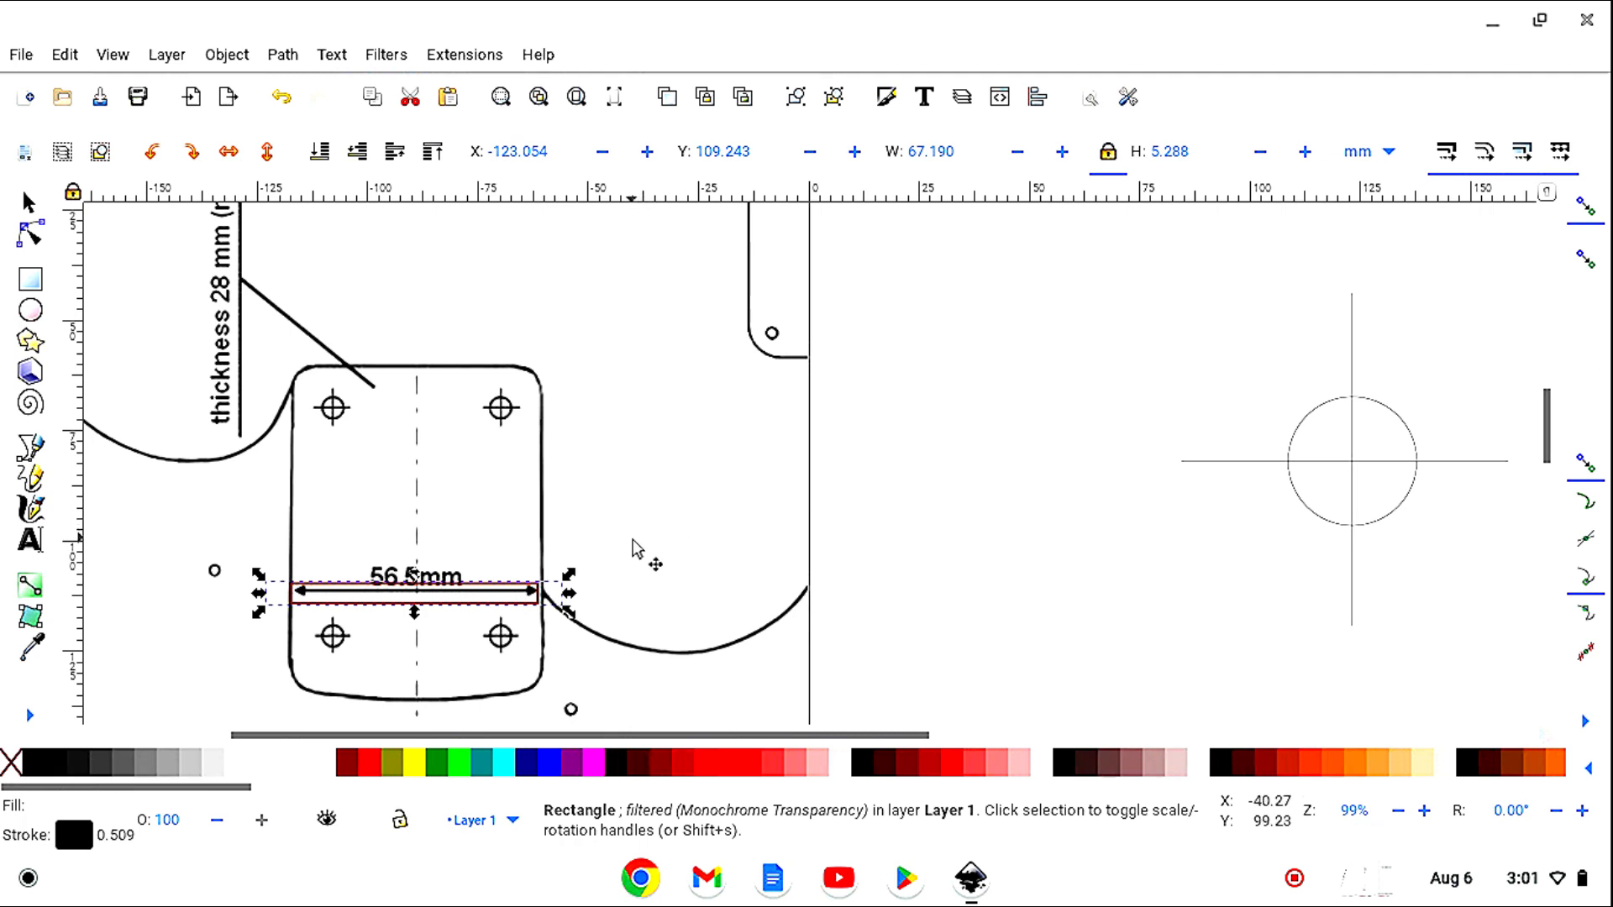
pyautogui.click(638, 496)
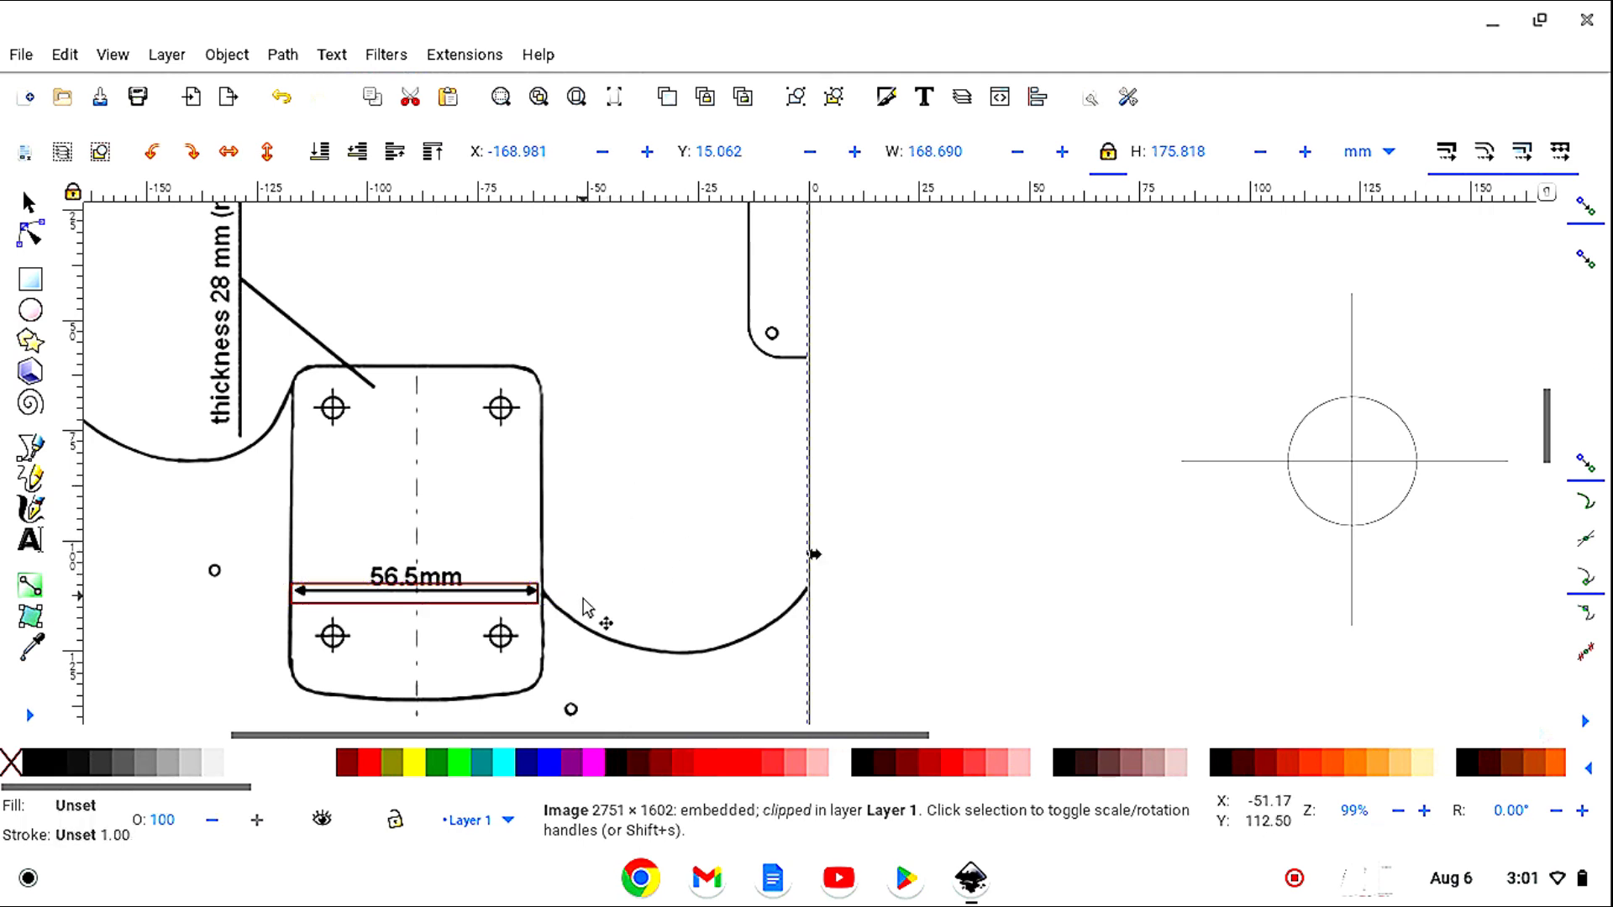
# Set the filtered rectangle's stroke width to 0.7 mm.
pyautogui.click(529, 602)
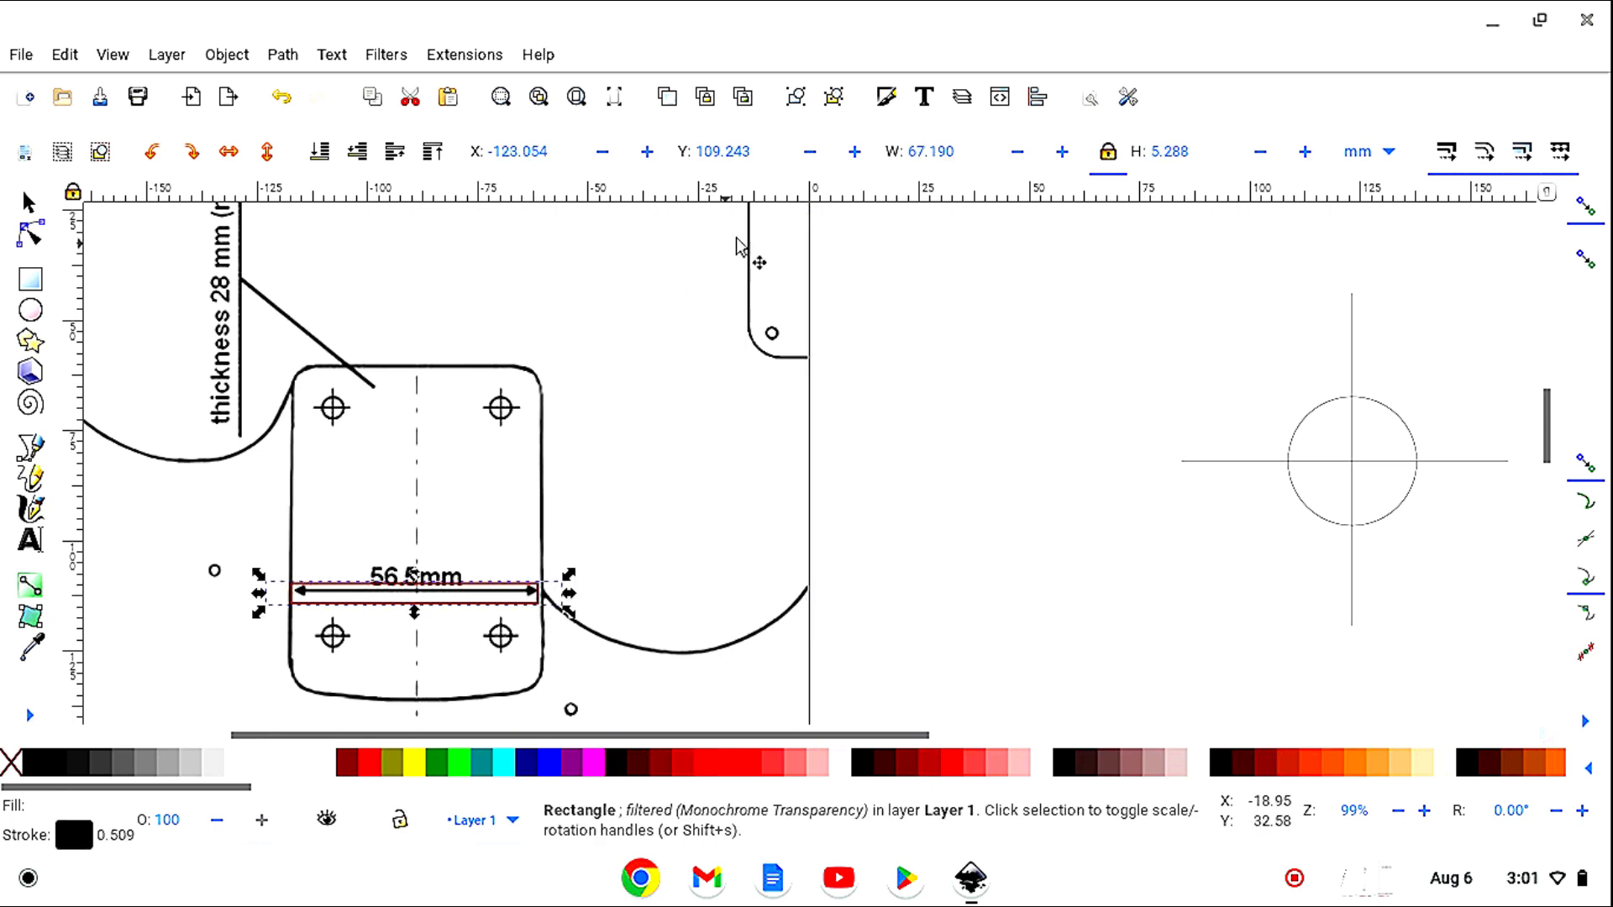
pyautogui.click(888, 97)
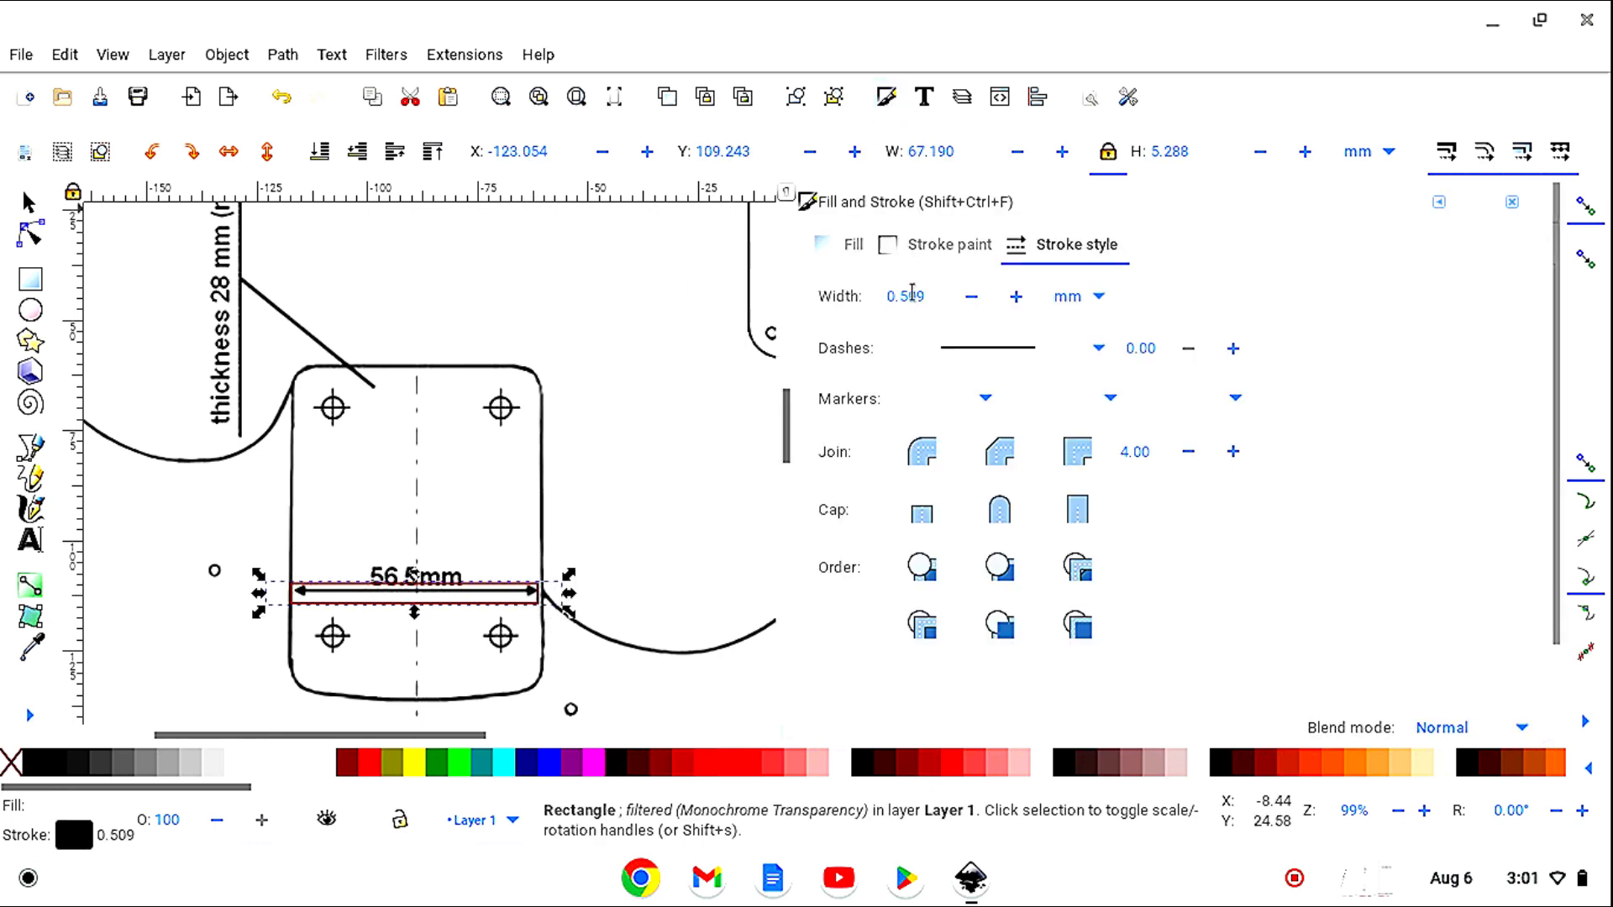
pyautogui.doubleClick(938, 298)
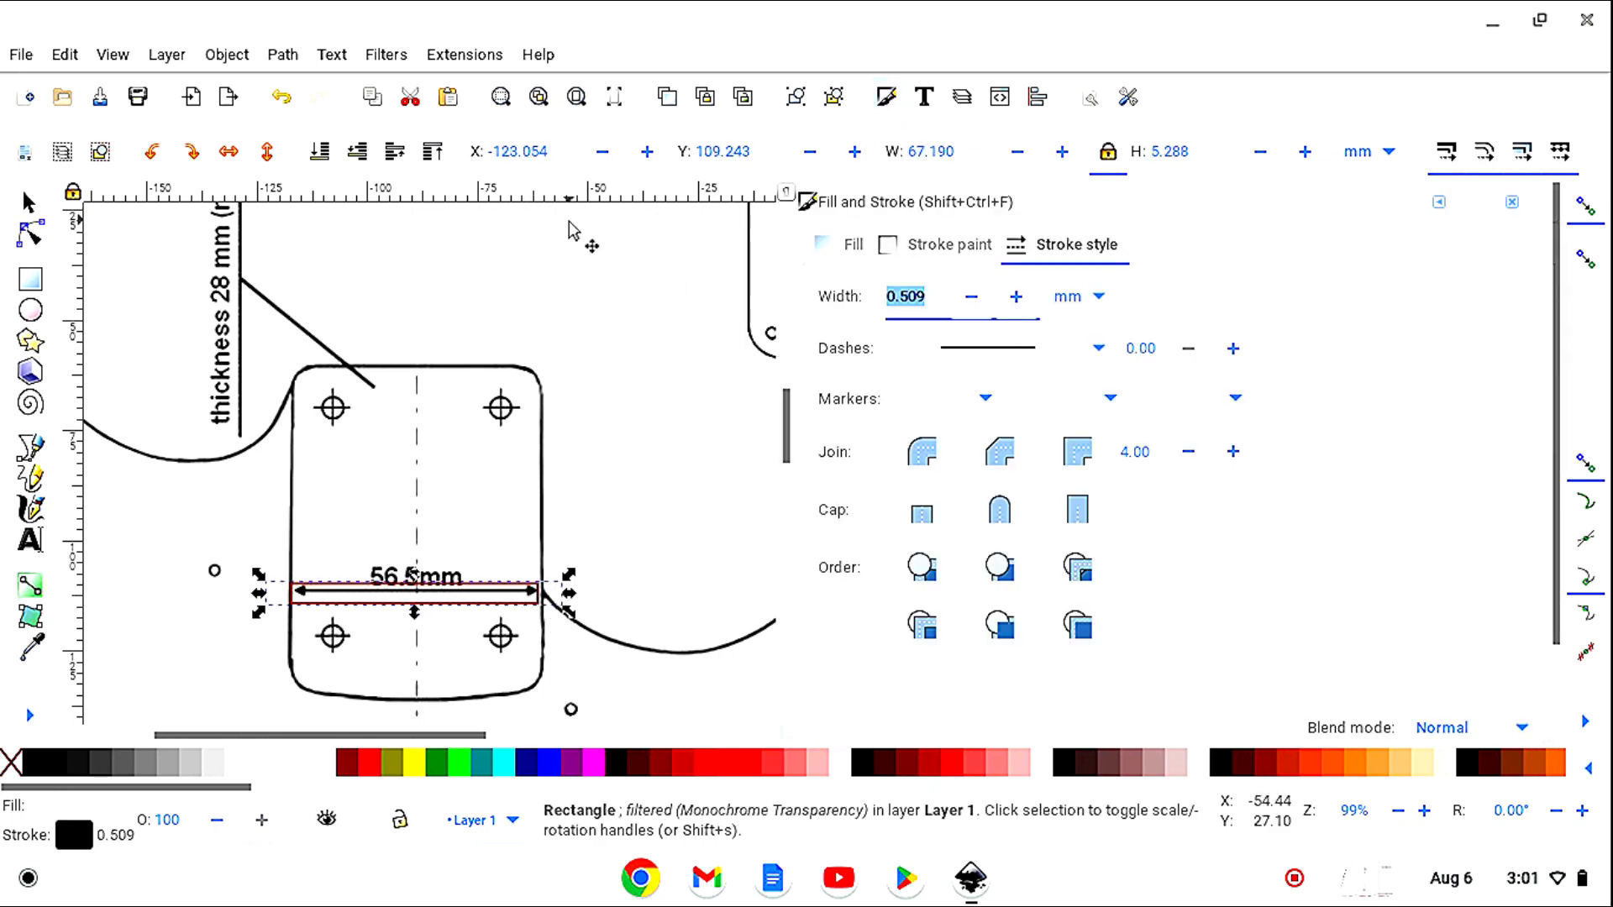
pyautogui.write('.')
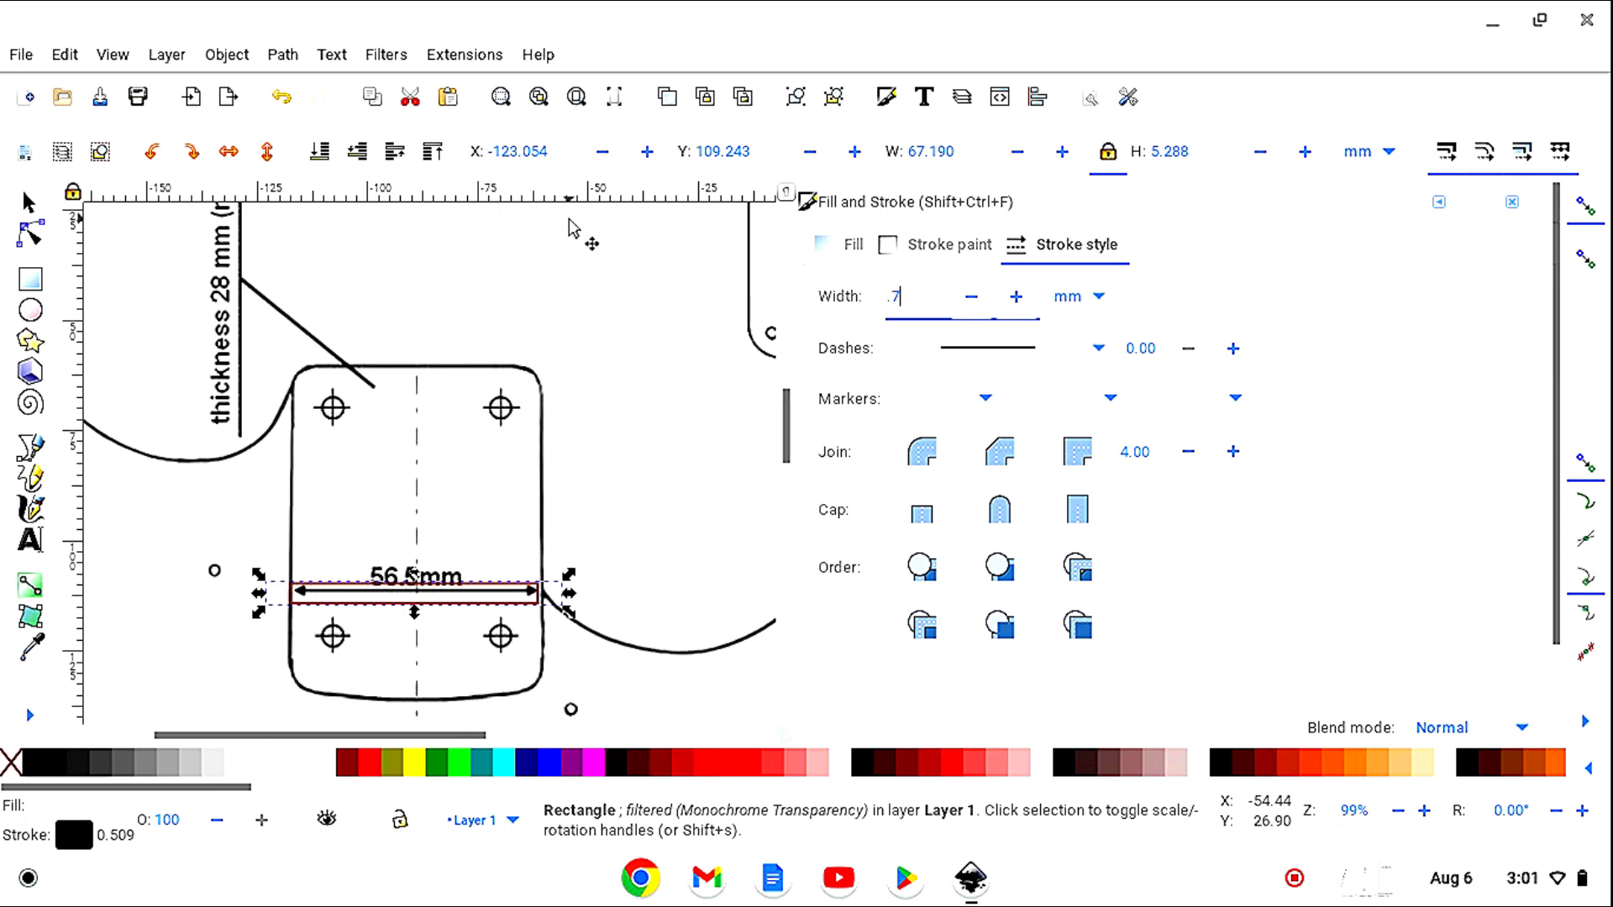
pyautogui.write('7')
pyautogui.press('Return')
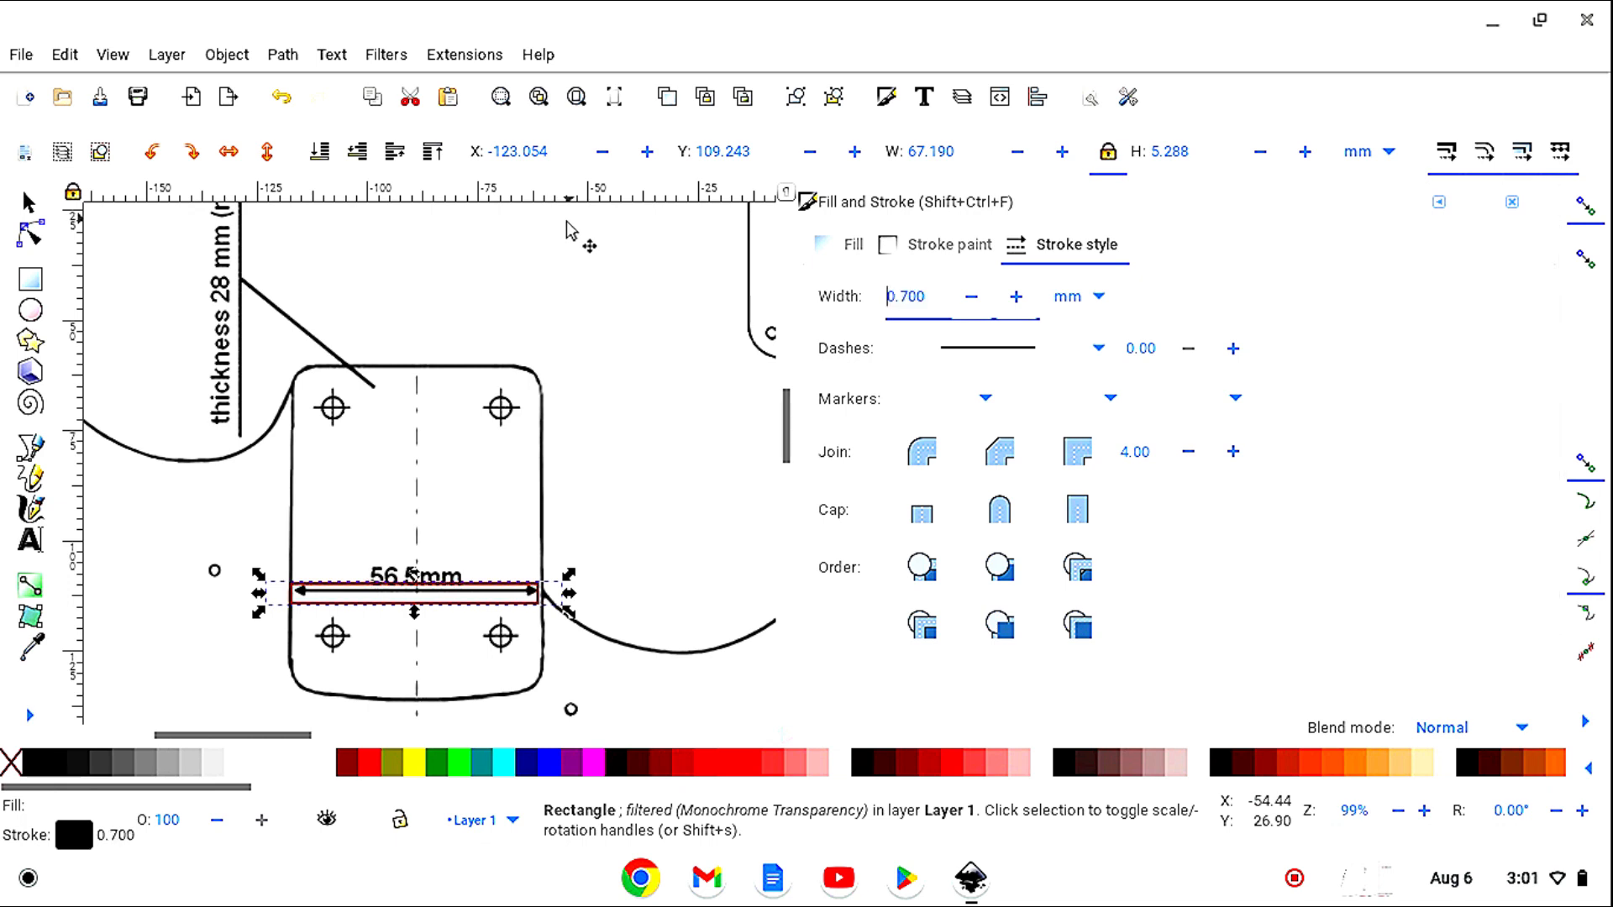
pyautogui.click(1512, 203)
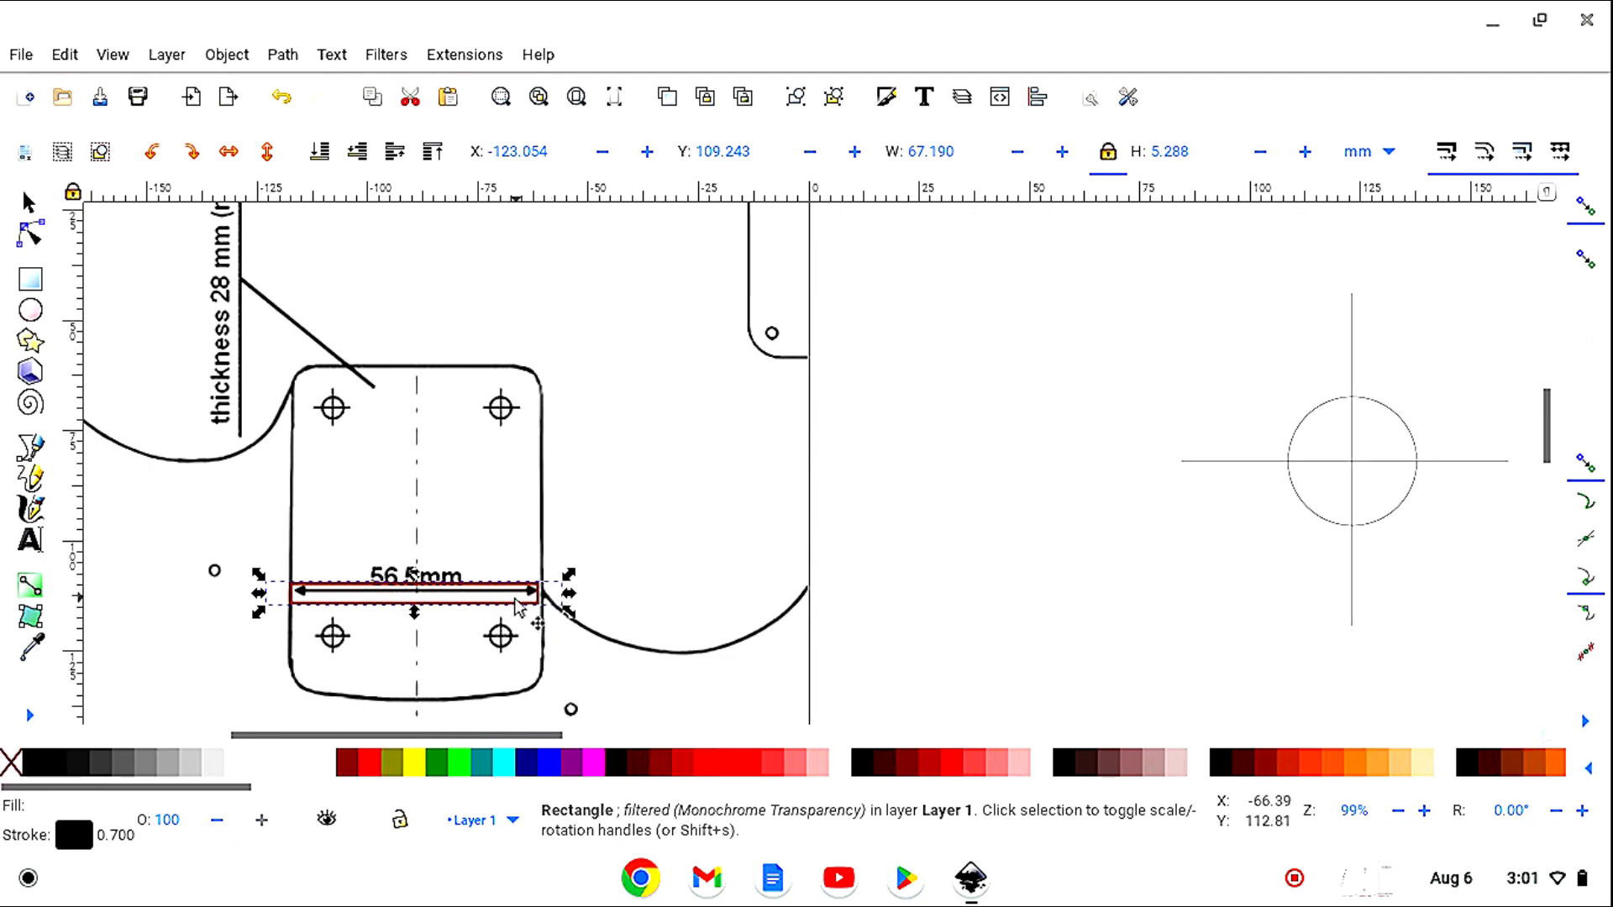
# Scale the clipped plan image proportionally to 165 mm wide and realign the rectangle with the 56.5 mm dimension arrow.
pyautogui.click(543, 488)
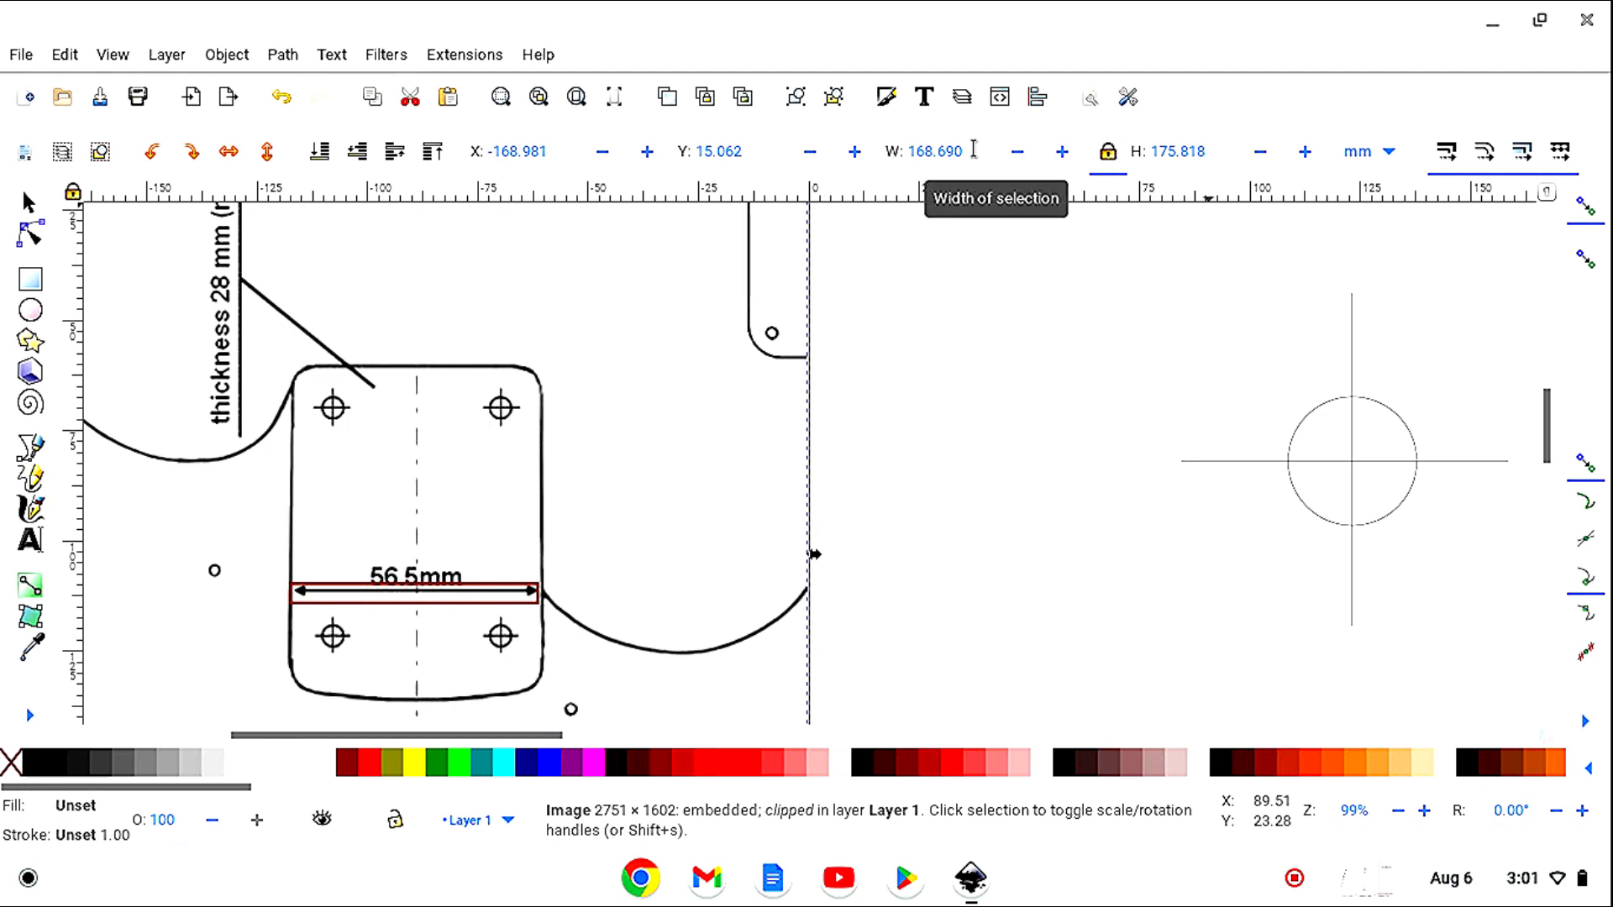
pyautogui.click(973, 149)
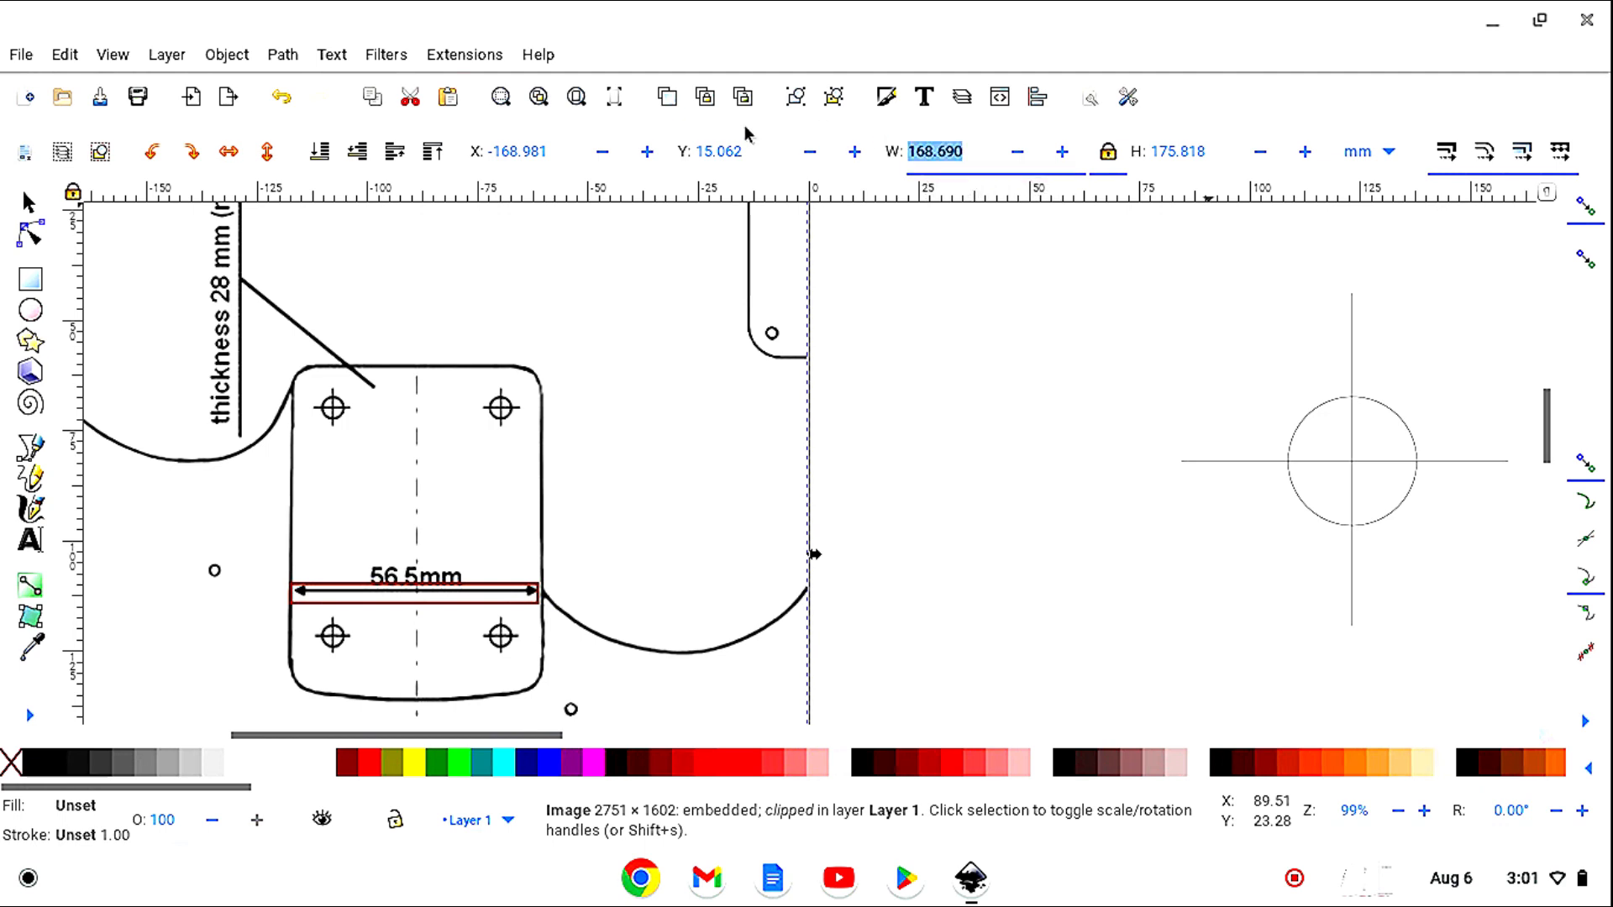
pyautogui.write('165.')
pyautogui.press('Return')
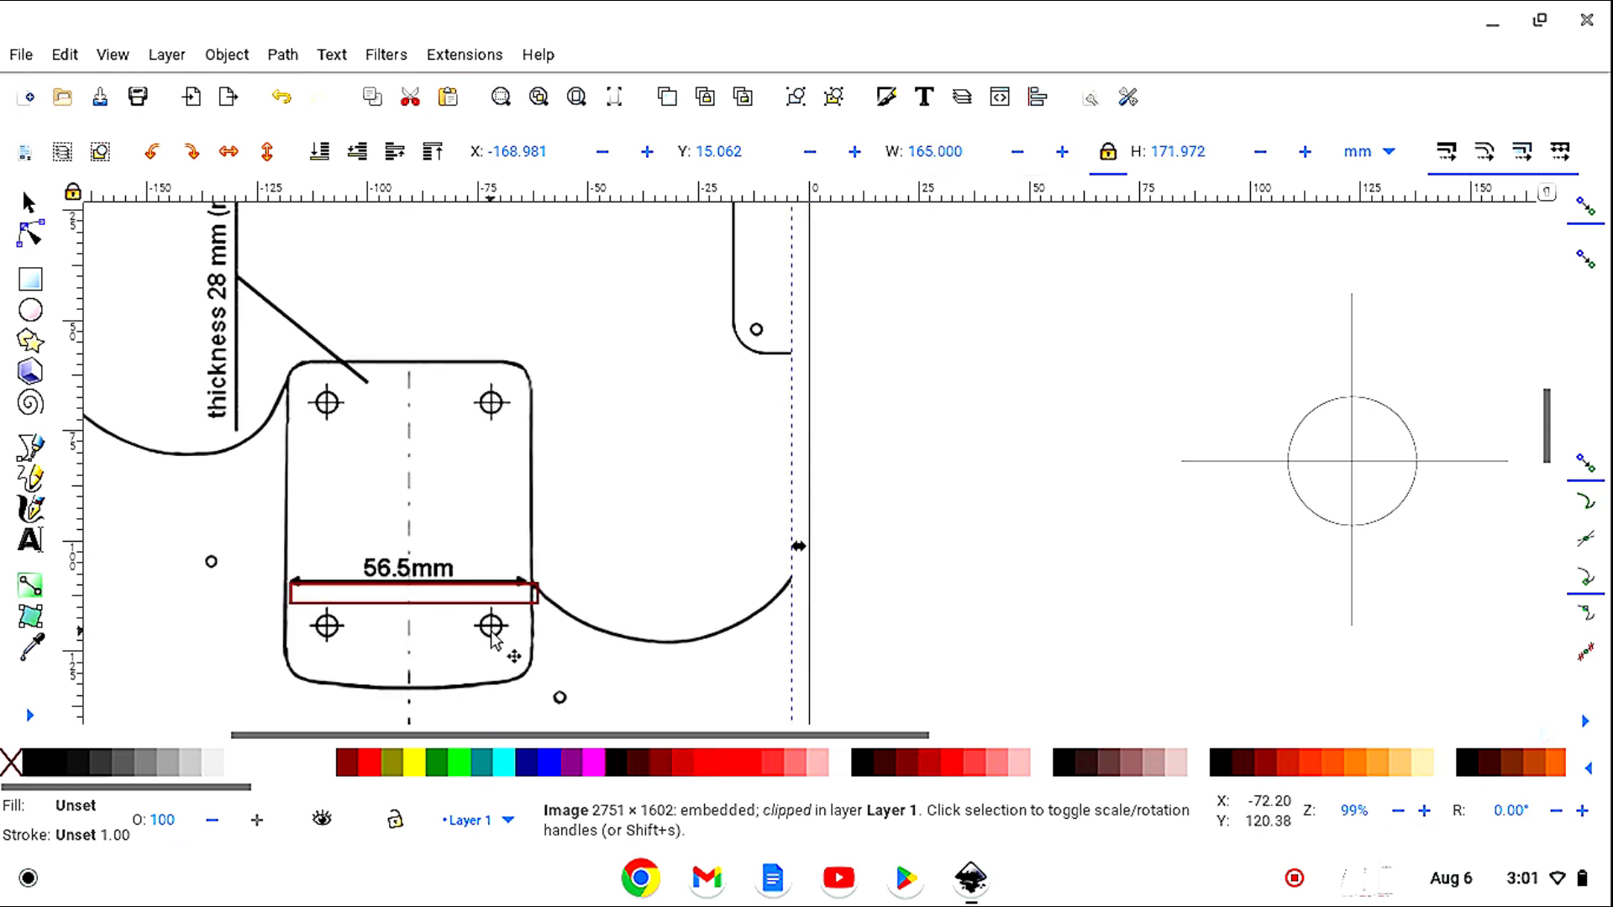
pyautogui.moveTo(530, 610); pyautogui.dragTo(524, 593)
# Scale the clipped plan image proportionally to 166 mm wide and nudge the rectangle to match the dimension arrow's ends.
pyautogui.click(540, 547)
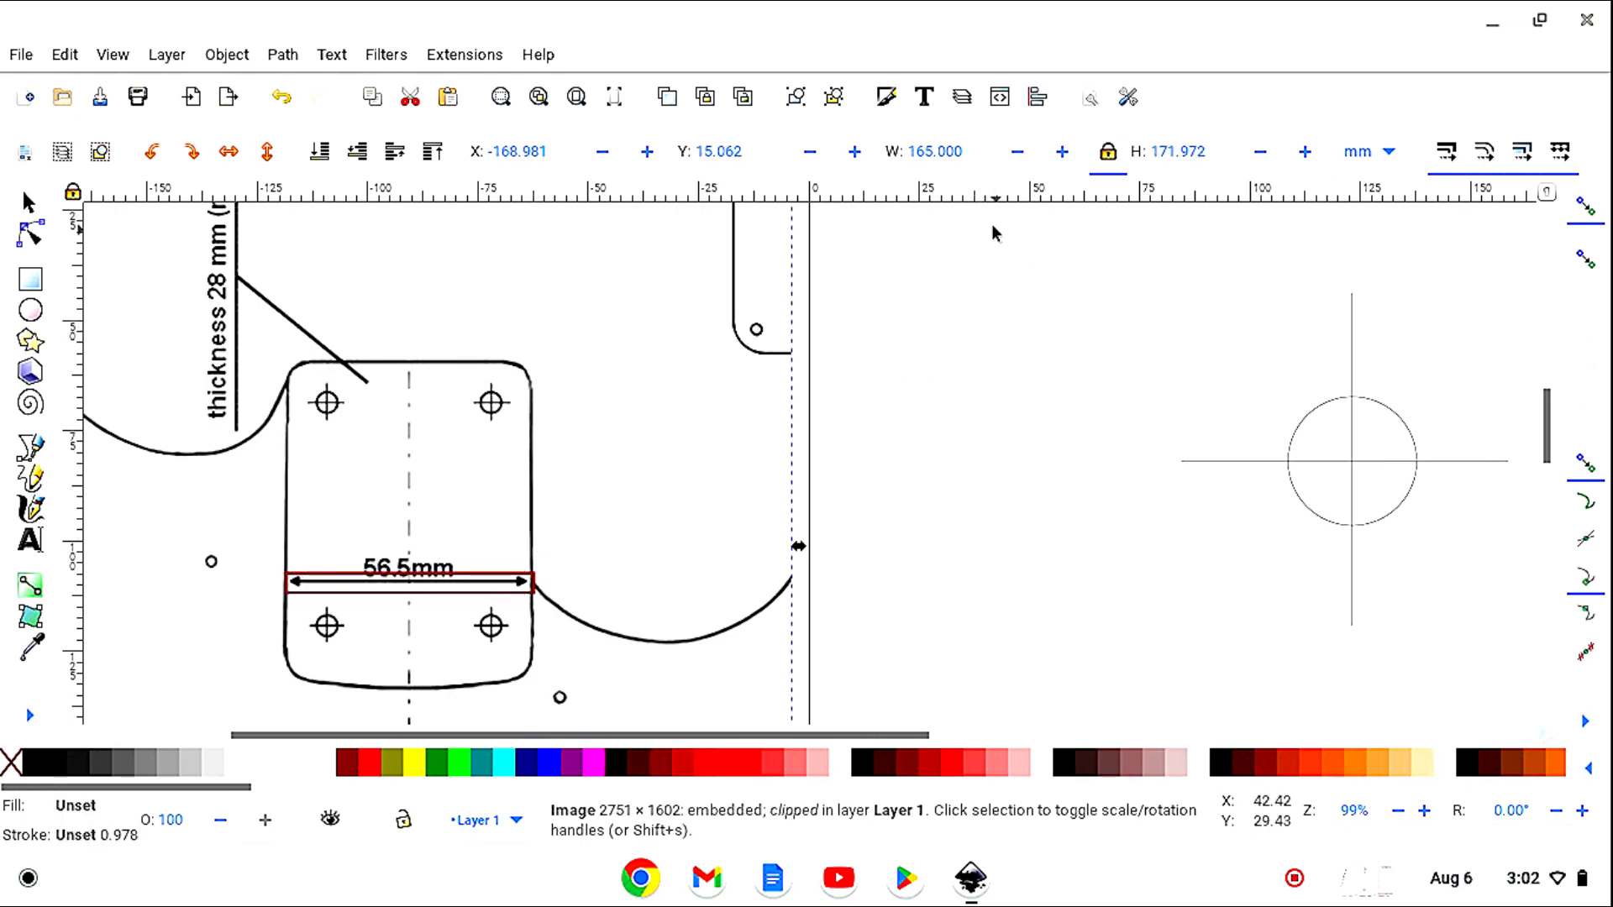
pyautogui.click(937, 151)
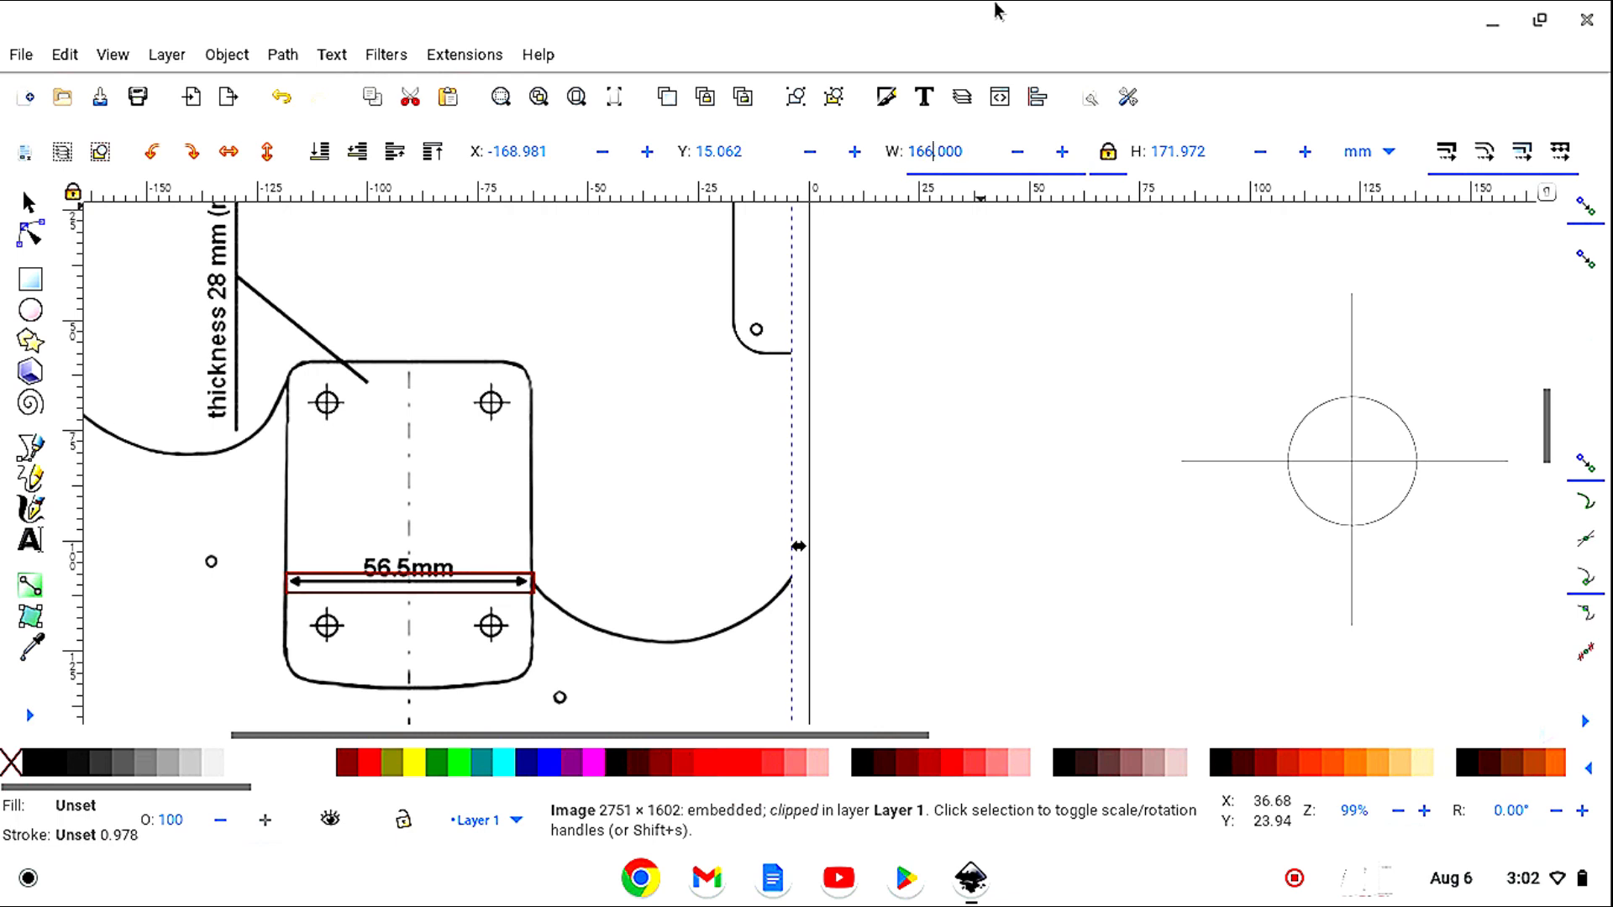
pyautogui.press('Return')
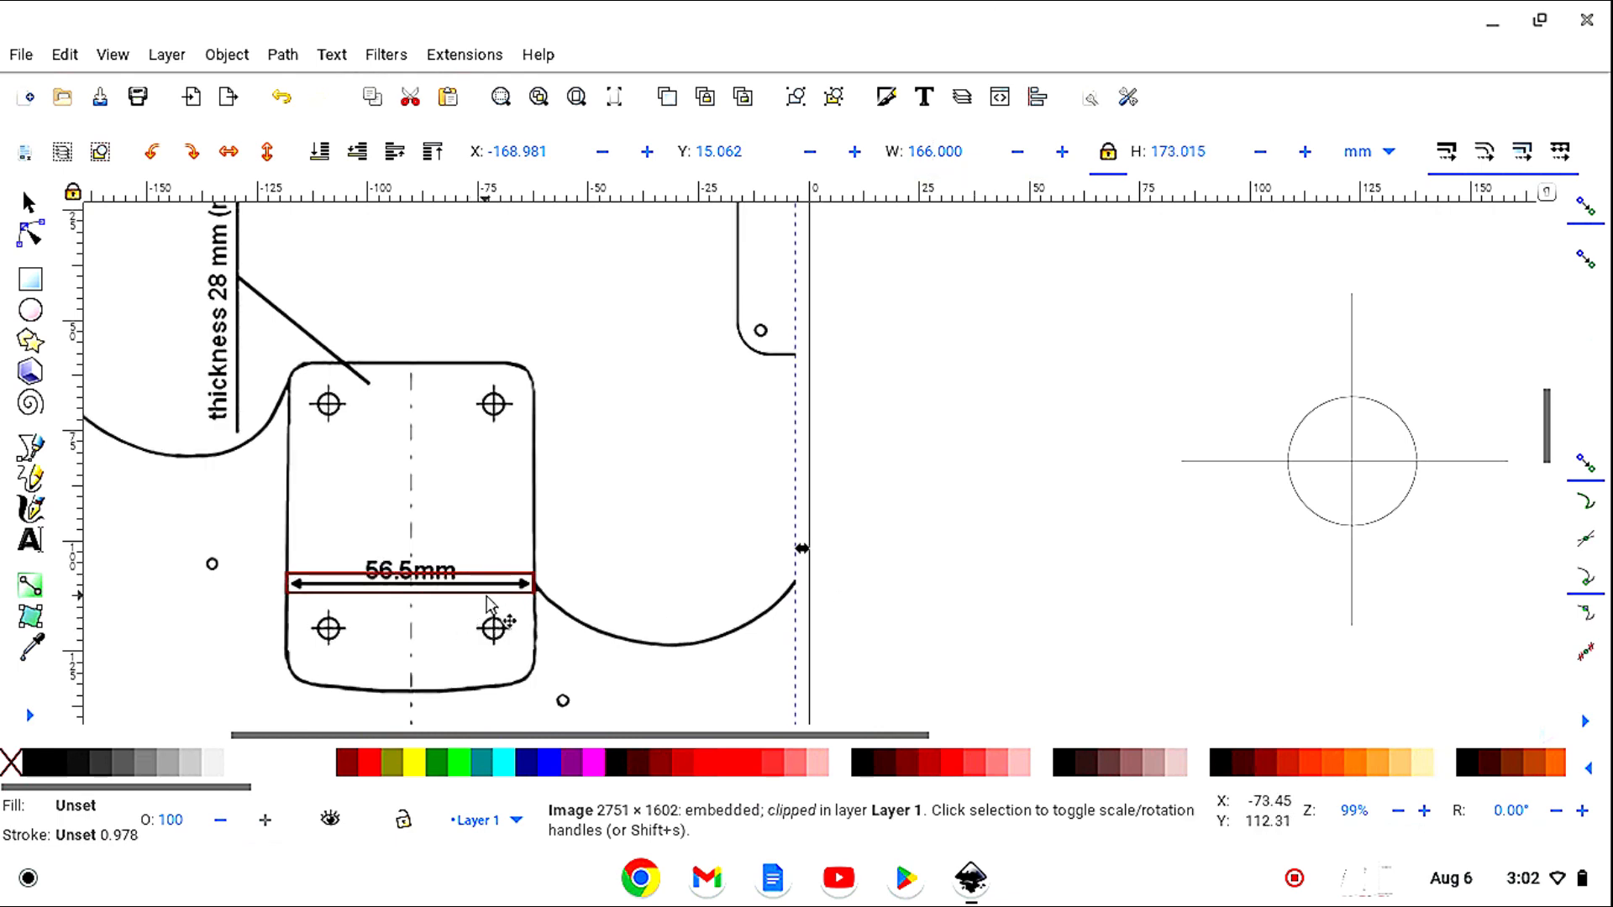
pyautogui.moveTo(485, 599); pyautogui.dragTo(494, 600)
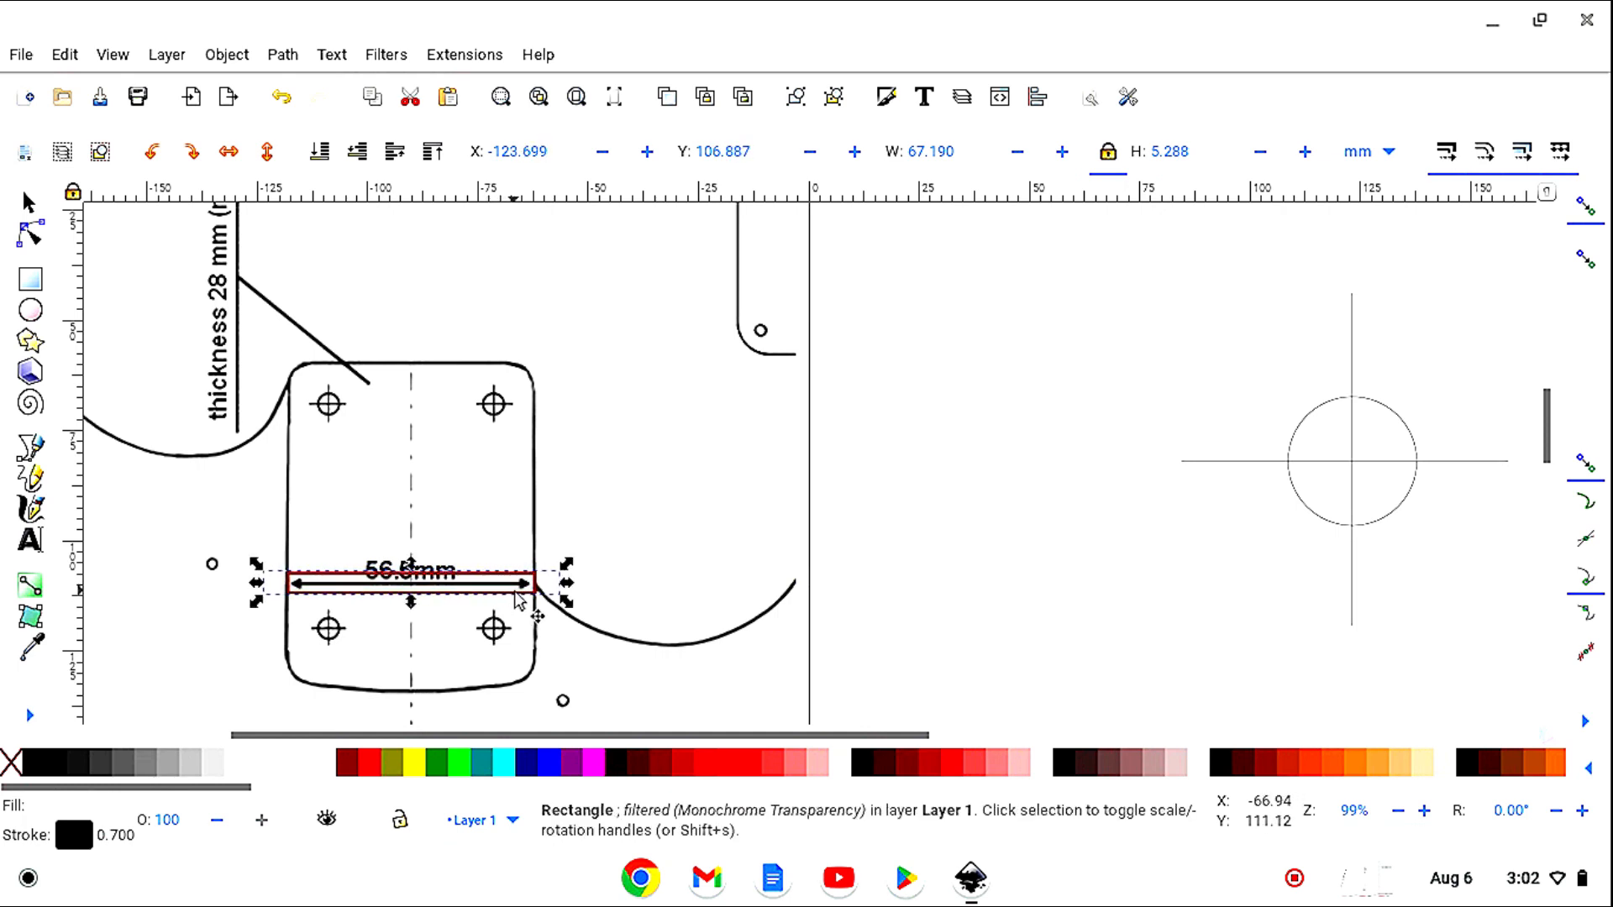
# Move the rectangle onto the blank page below the crosshair circle and remove its filter.
pyautogui.moveTo(502, 598); pyautogui.dragTo(1283, 599)
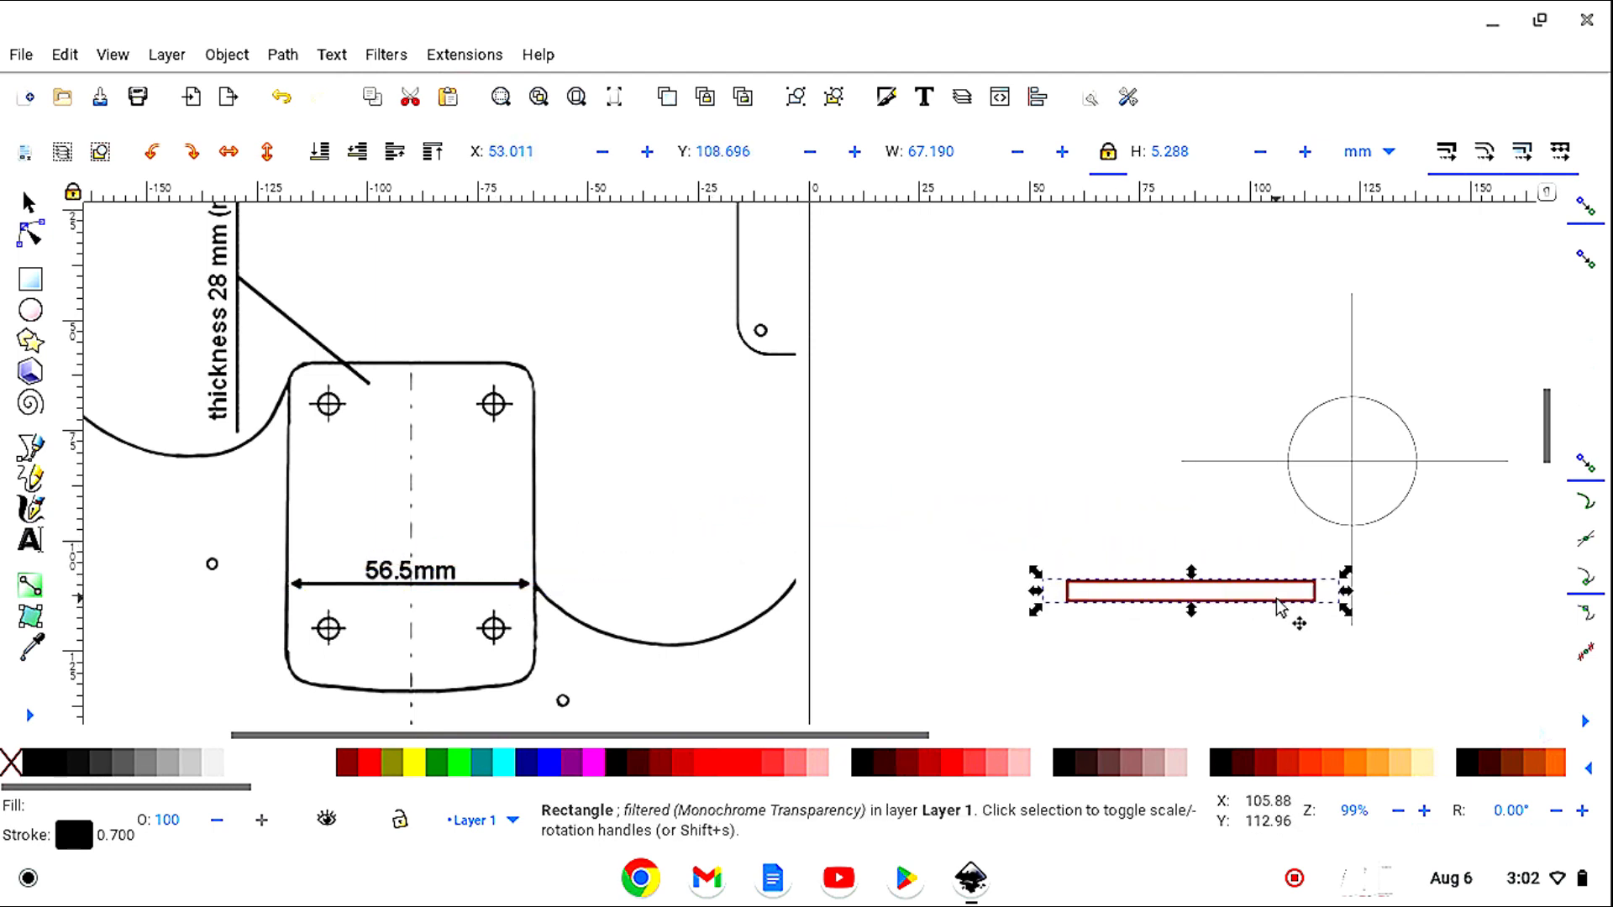
pyautogui.click(389, 55)
pyautogui.click(435, 796)
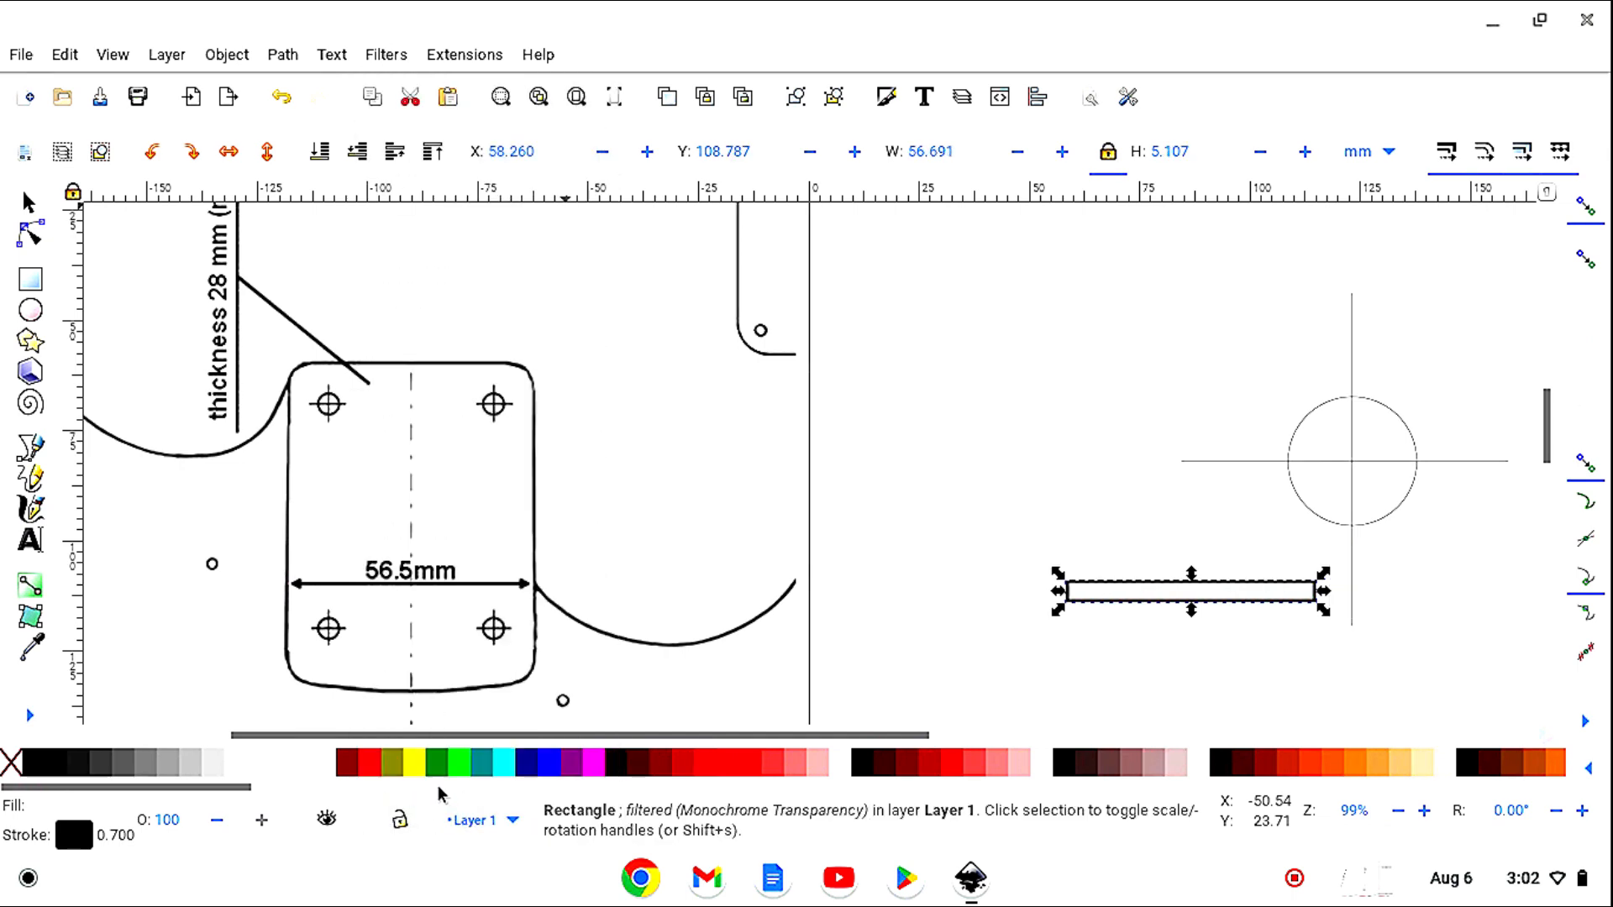
# Set the rectangle's width to 56.5 mm with proportions locked and place it across the neck pocket at the dimension line.
pyautogui.click(1235, 603)
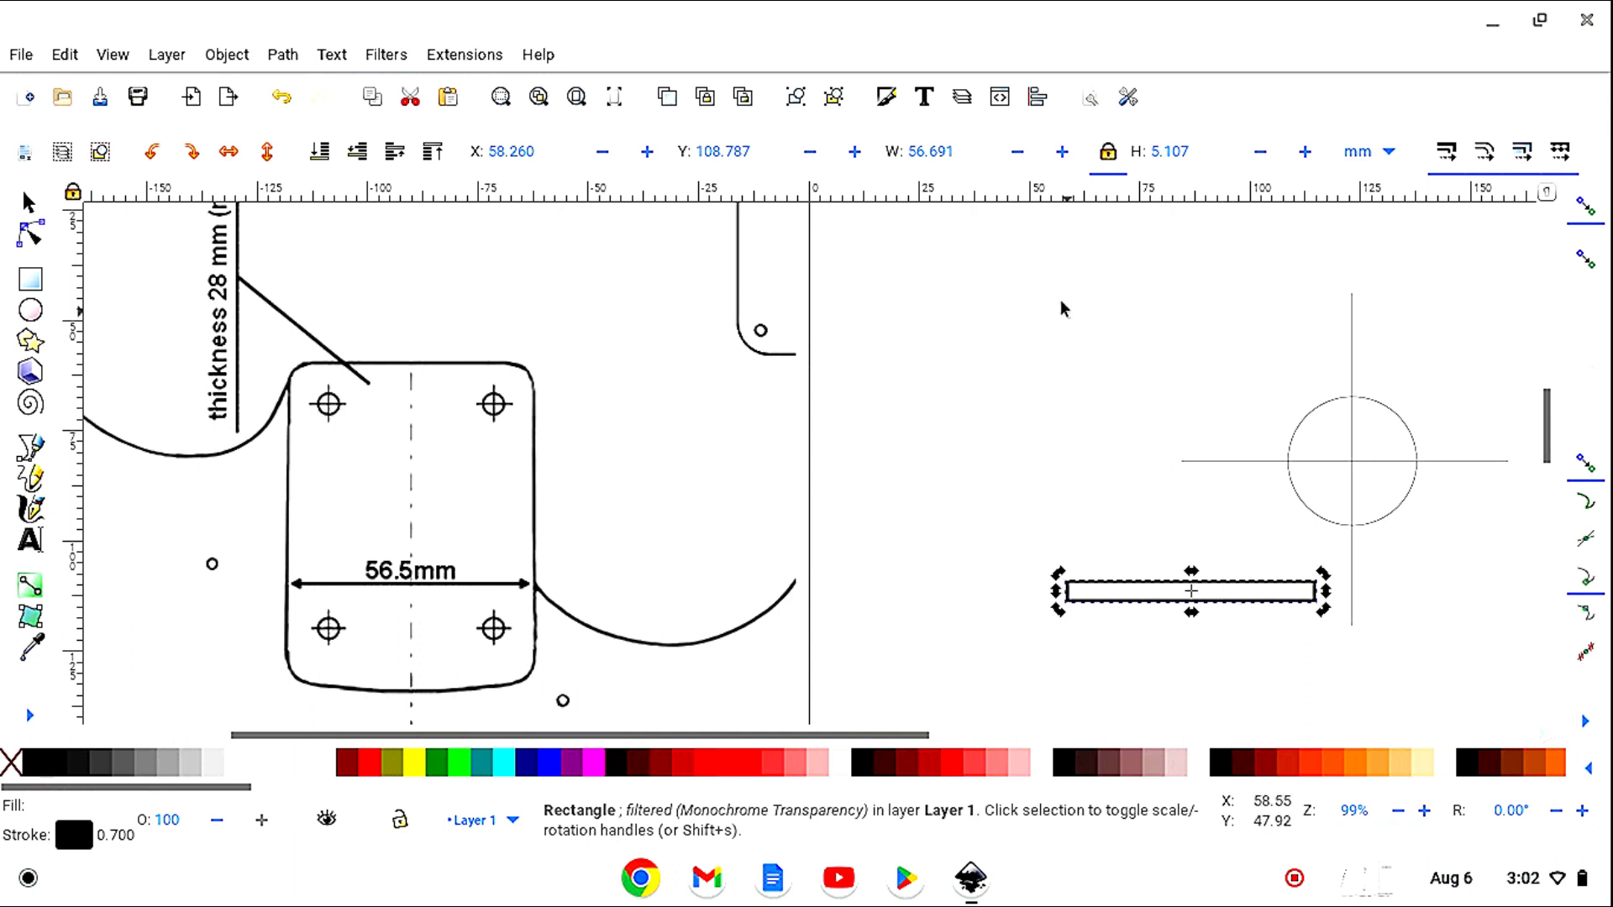
pyautogui.click(1118, 158)
pyautogui.click(958, 151)
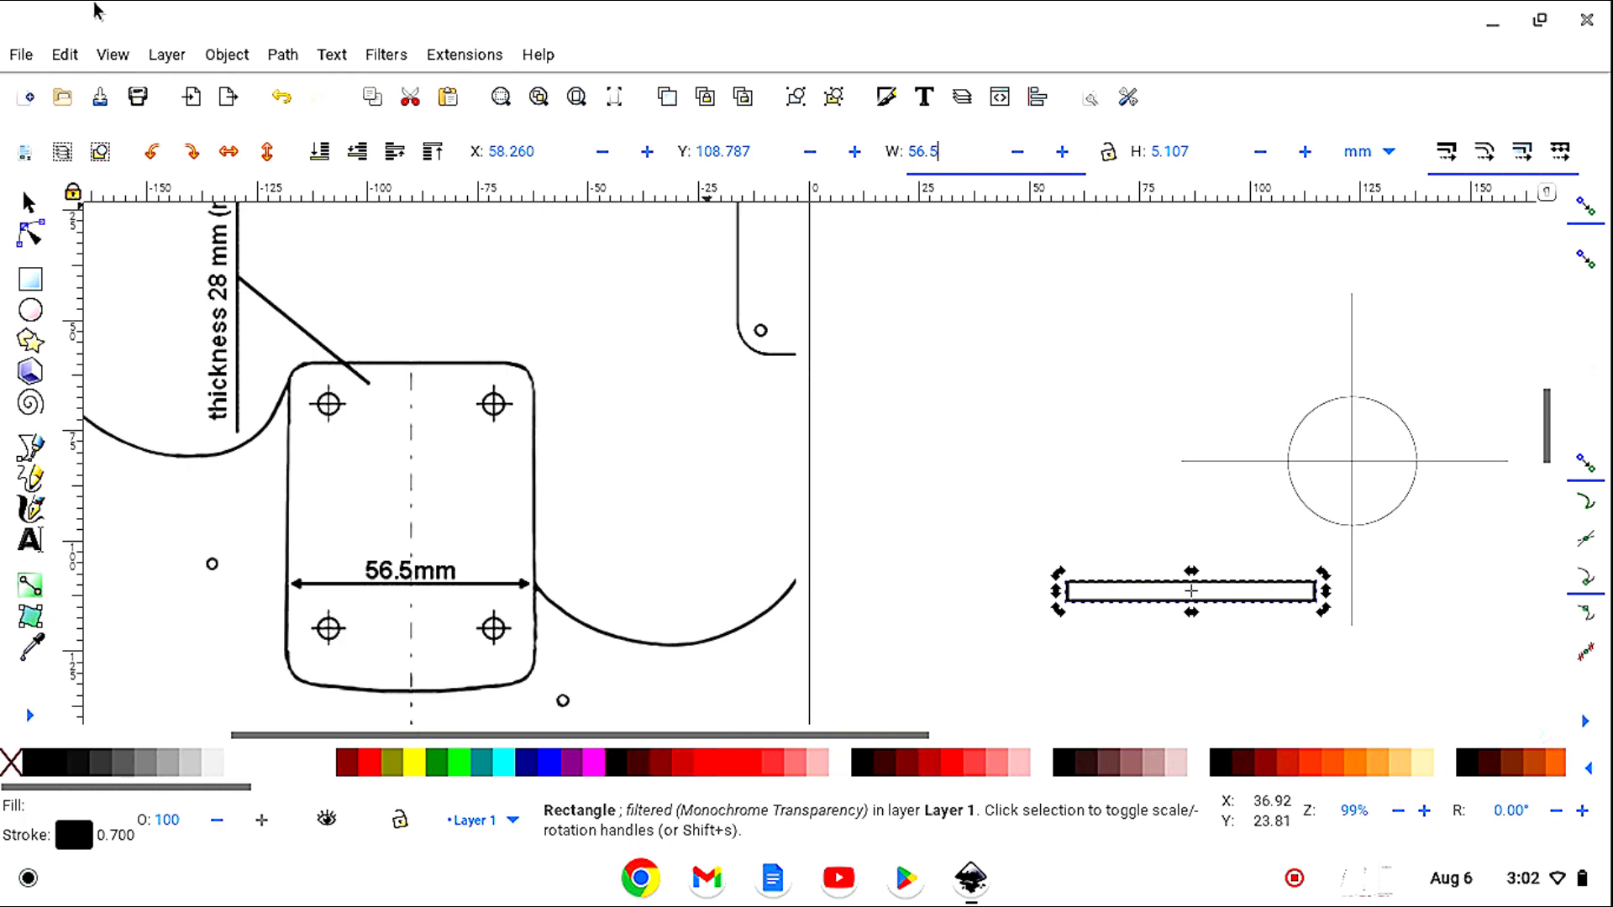
pyautogui.click(1108, 154)
pyautogui.press('Return')
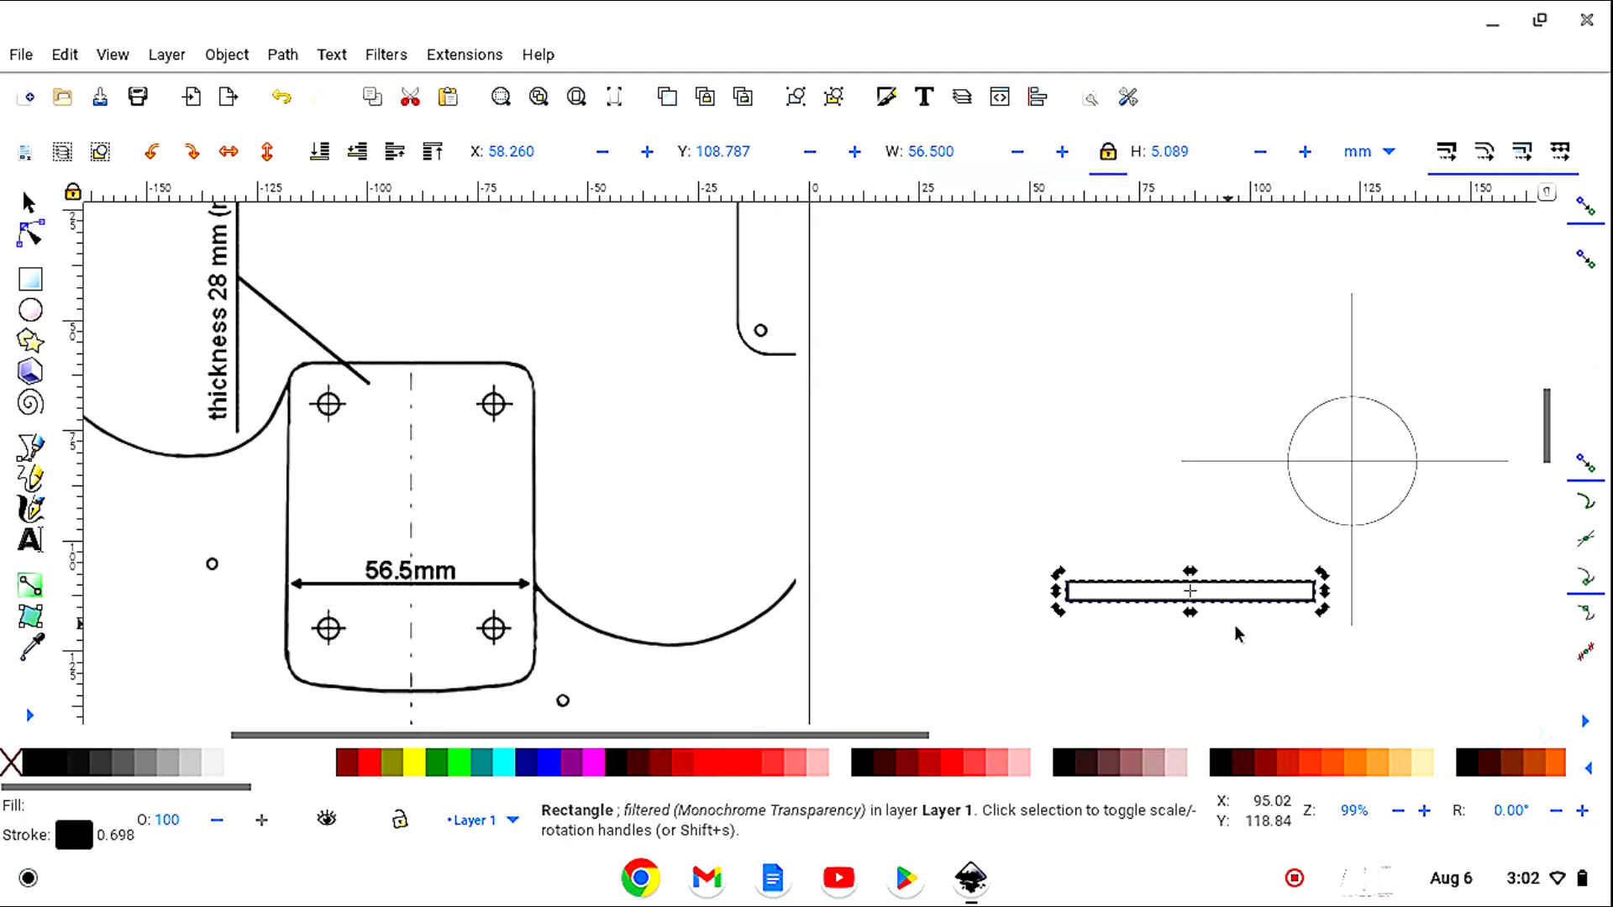
pyautogui.moveTo(1245, 611); pyautogui.dragTo(456, 596)
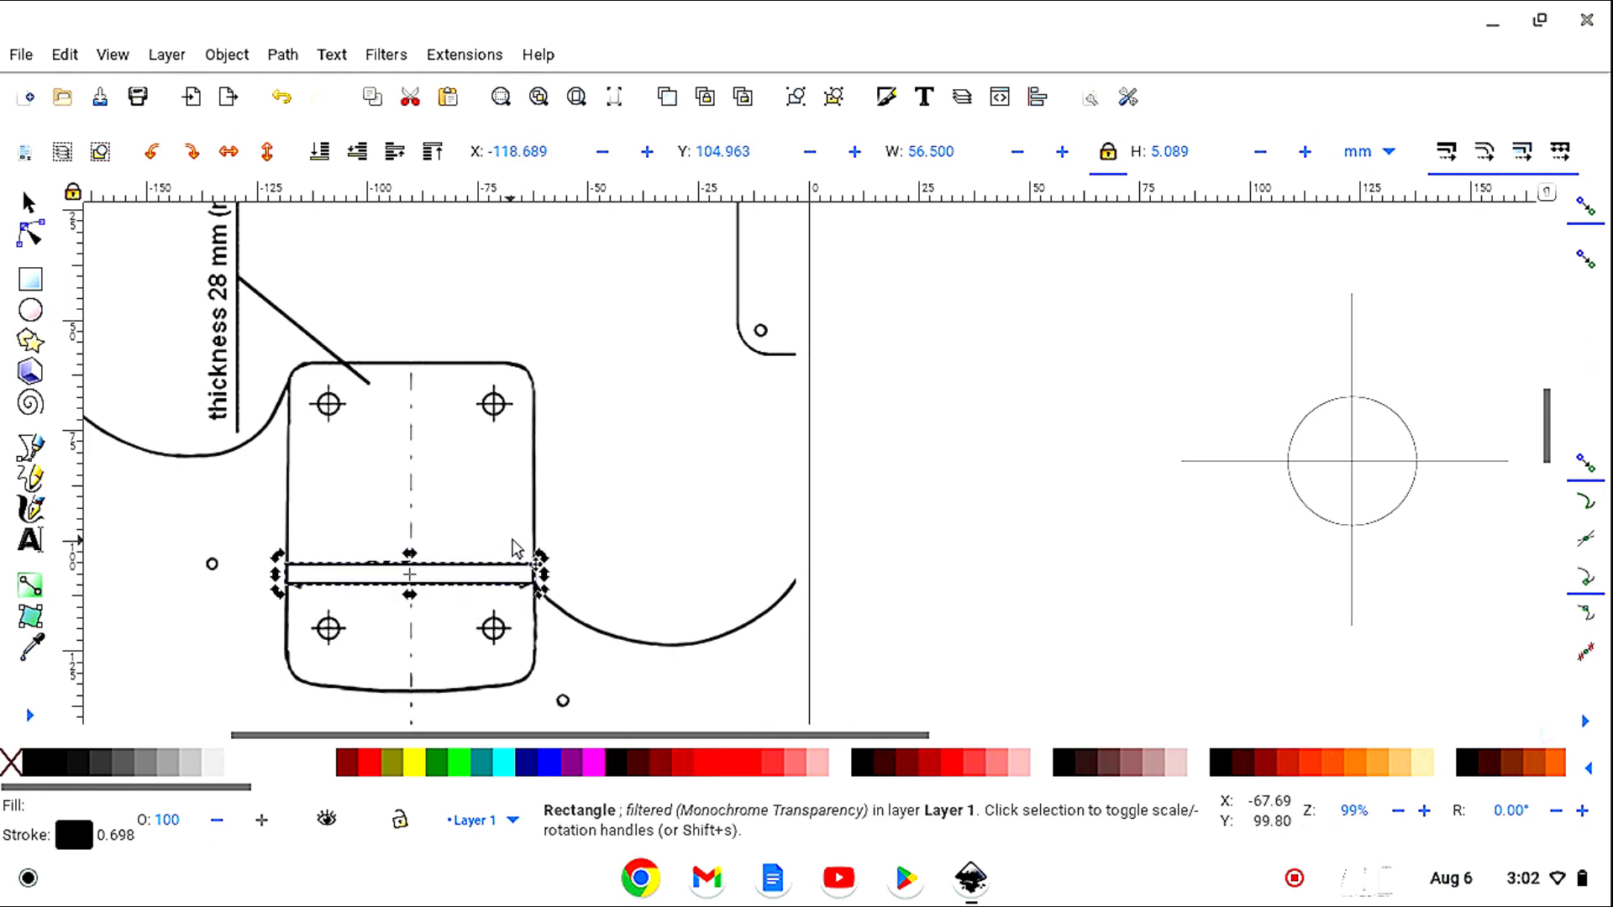
pyautogui.click(547, 501)
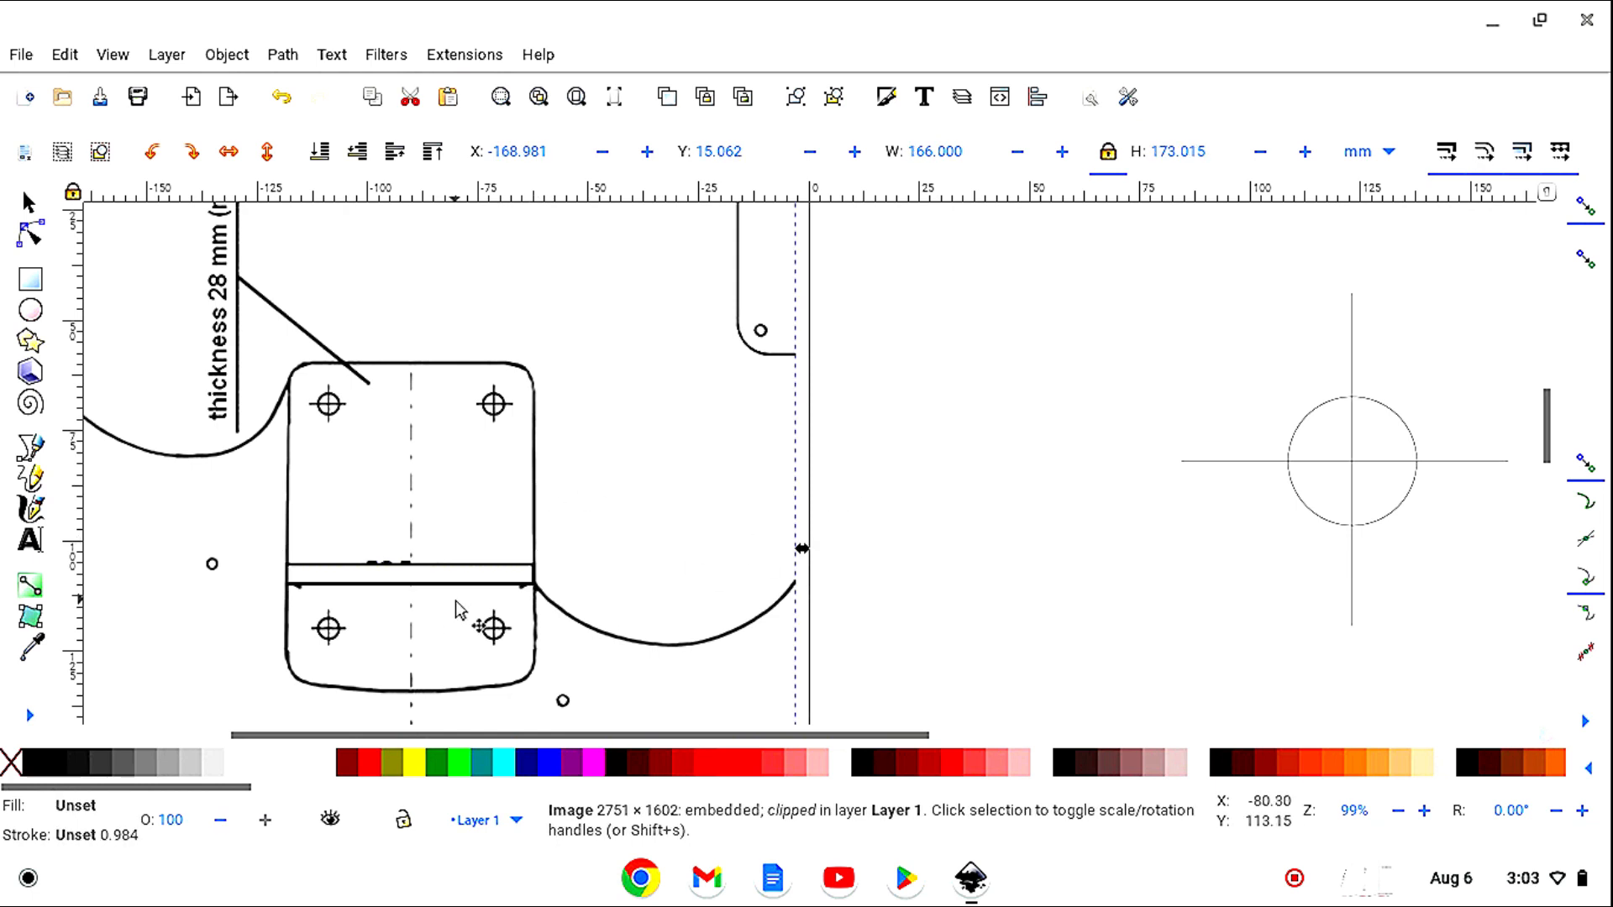
# Check the 56.5 mm rectangle against the dimension arrow and move it back onto the blank page below the crosshair circle.
pyautogui.moveTo(473, 598); pyautogui.dragTo(476, 597)
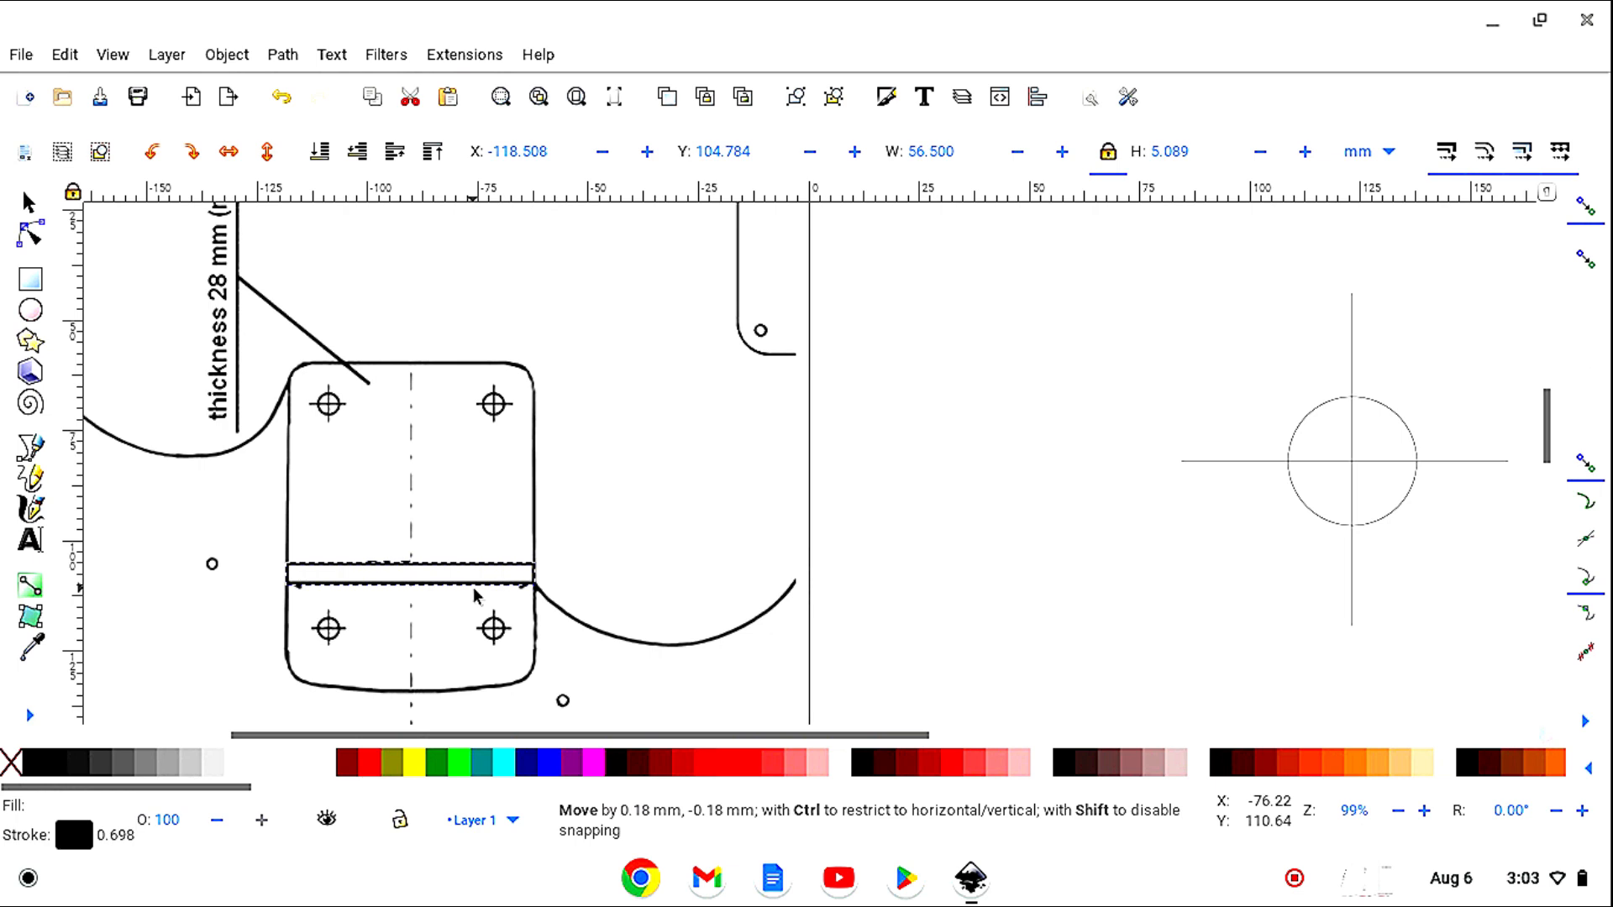
pyautogui.moveTo(475, 597); pyautogui.dragTo(472, 598)
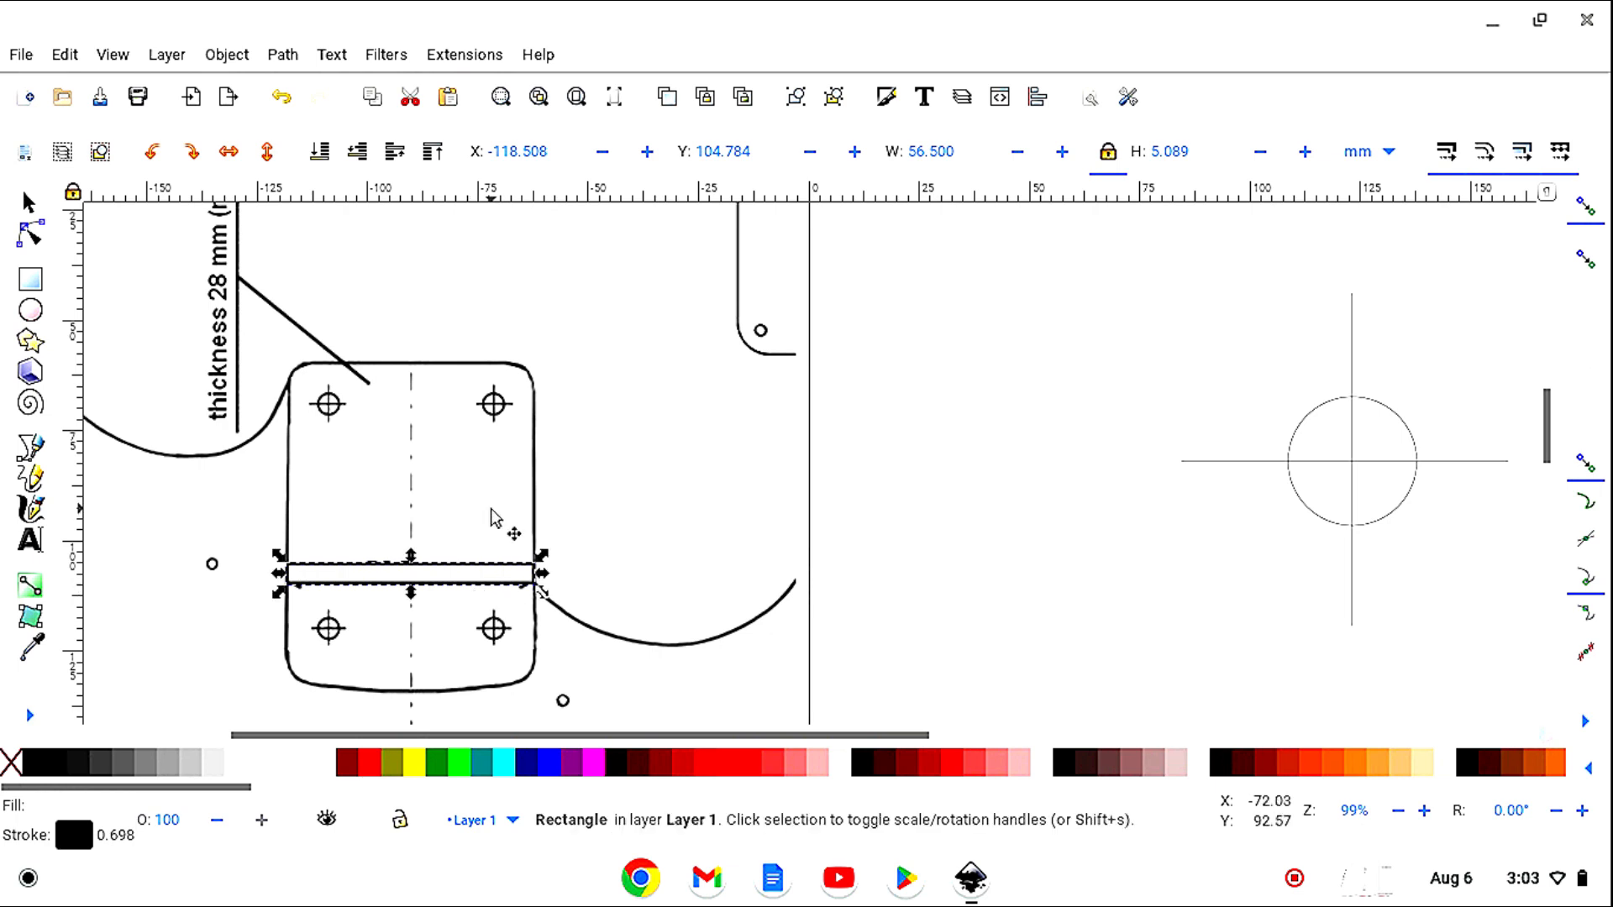
pyautogui.click(538, 461)
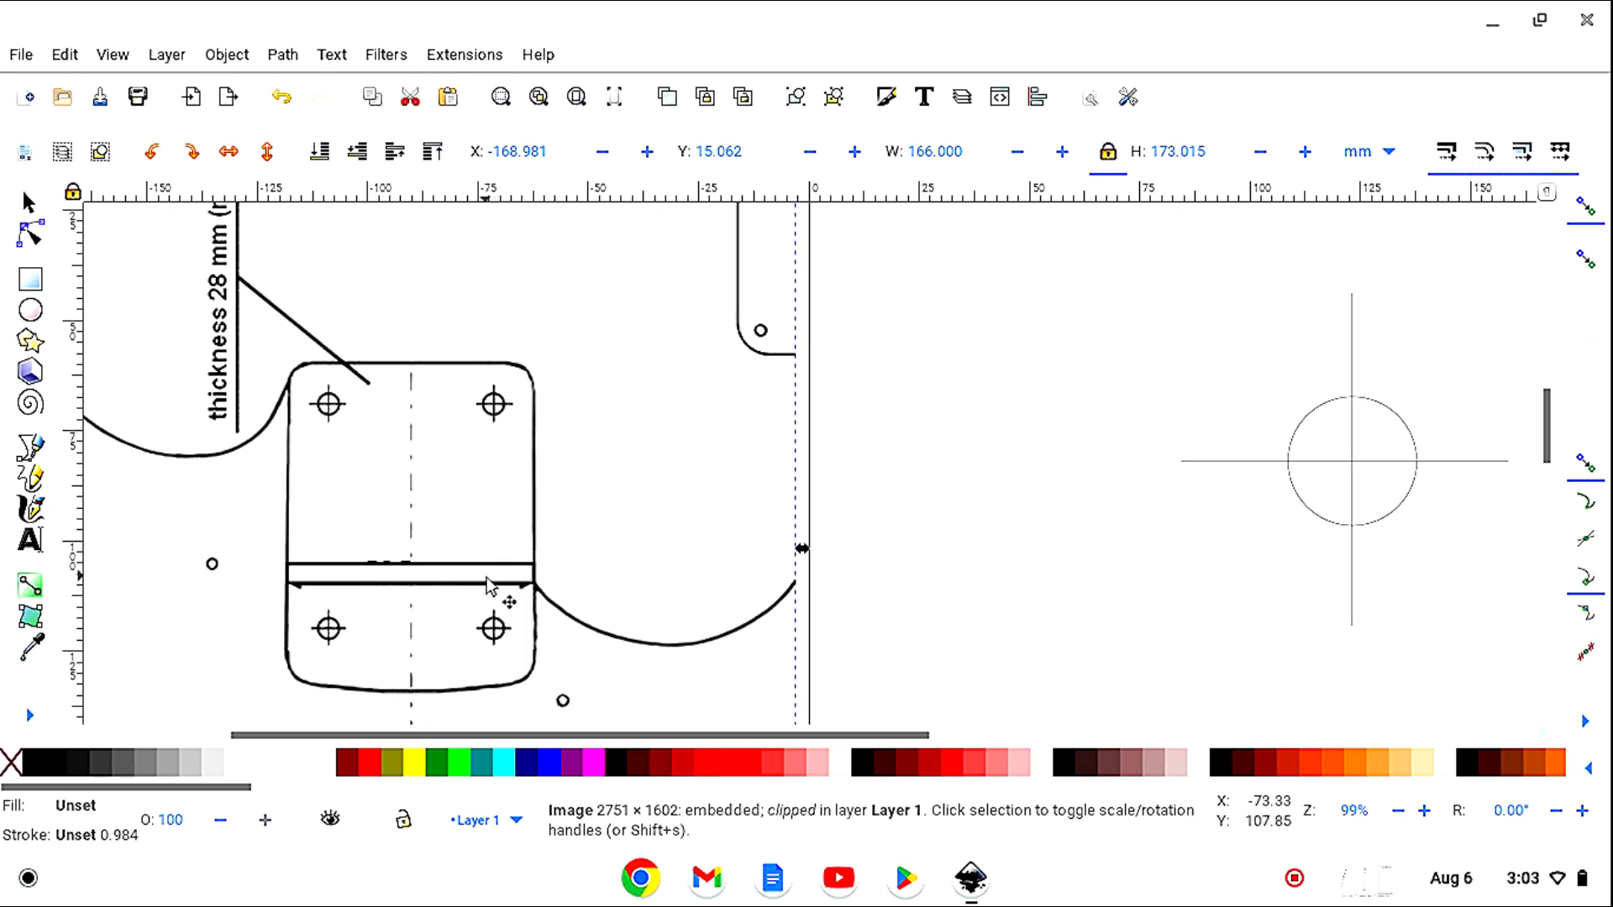
pyautogui.moveTo(489, 585); pyautogui.dragTo(1276, 652)
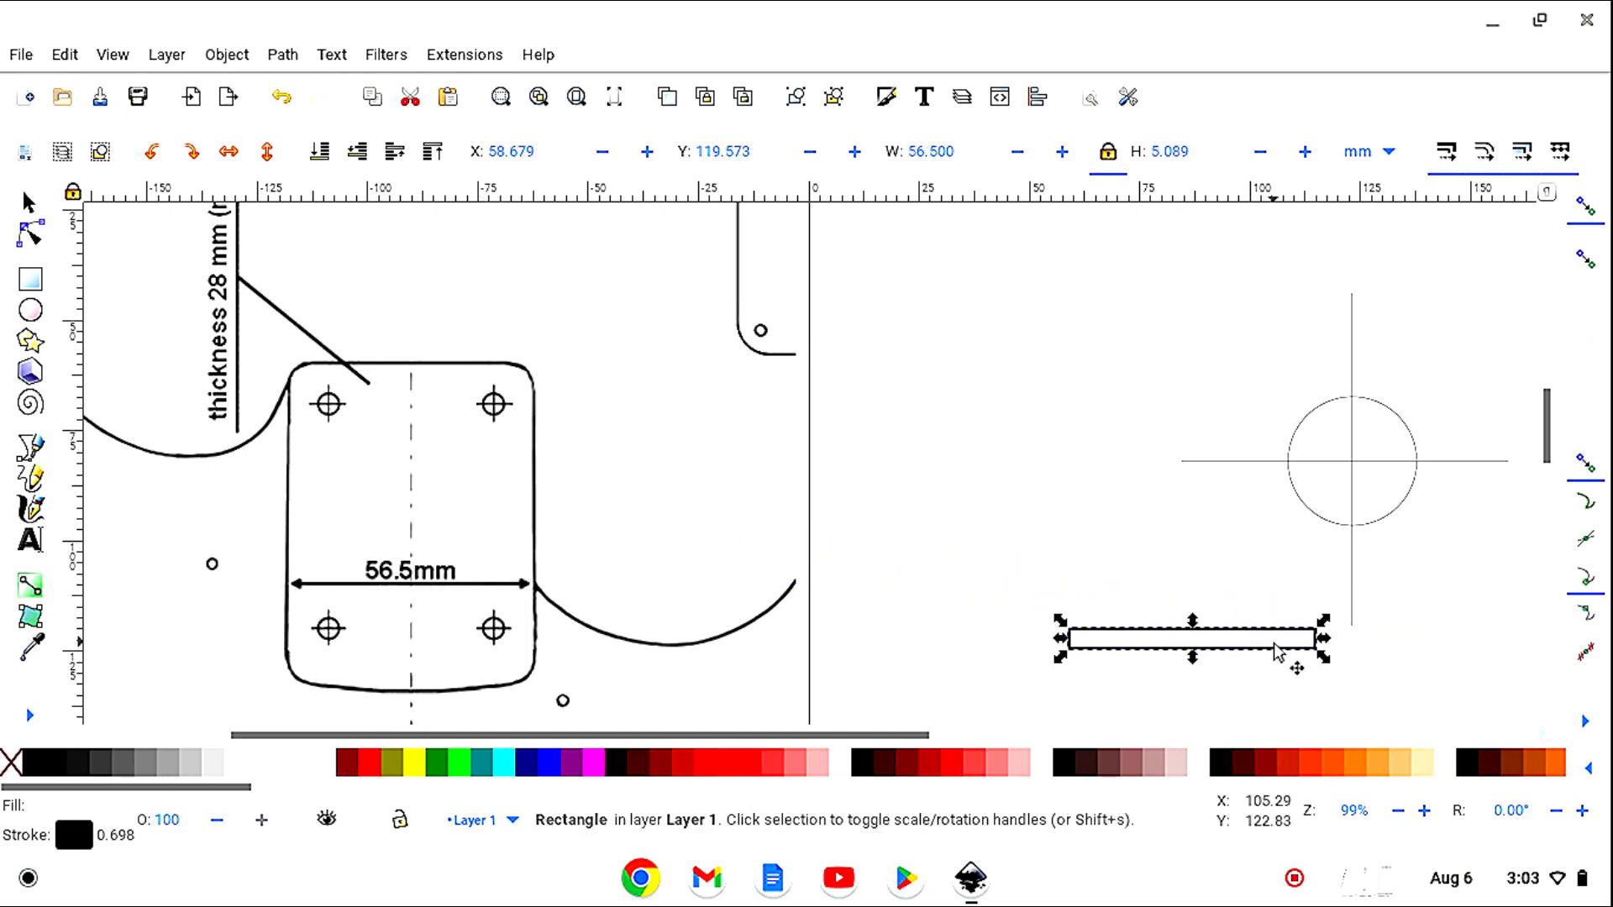
# Turn off snapping and create guides around the page.
pyautogui.click(1589, 210)
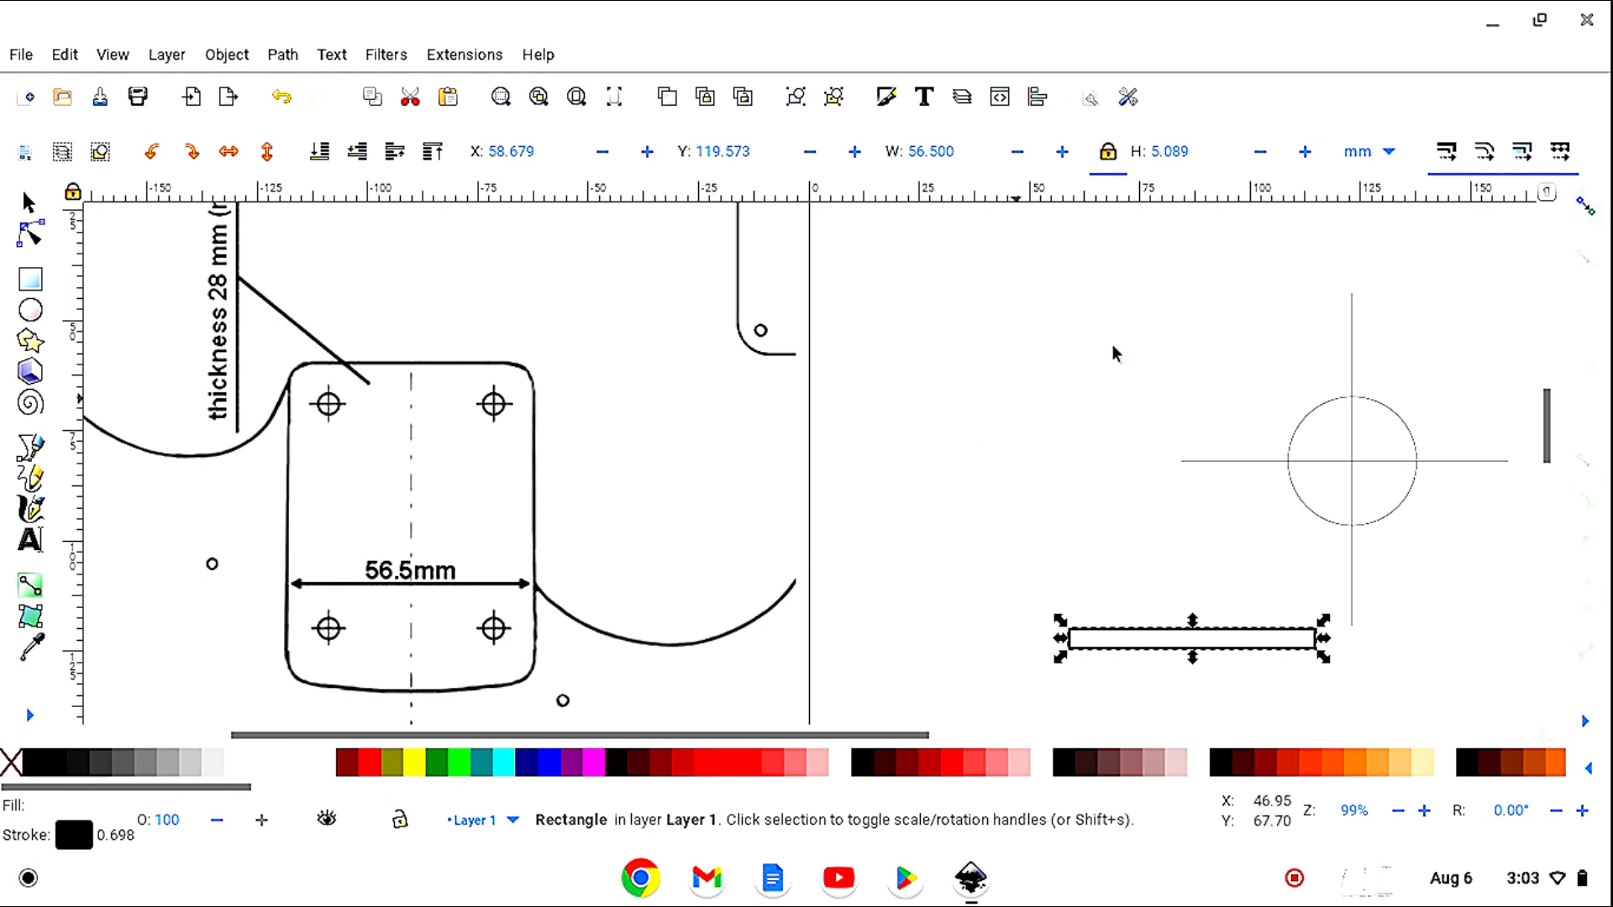
pyautogui.click(1110, 392)
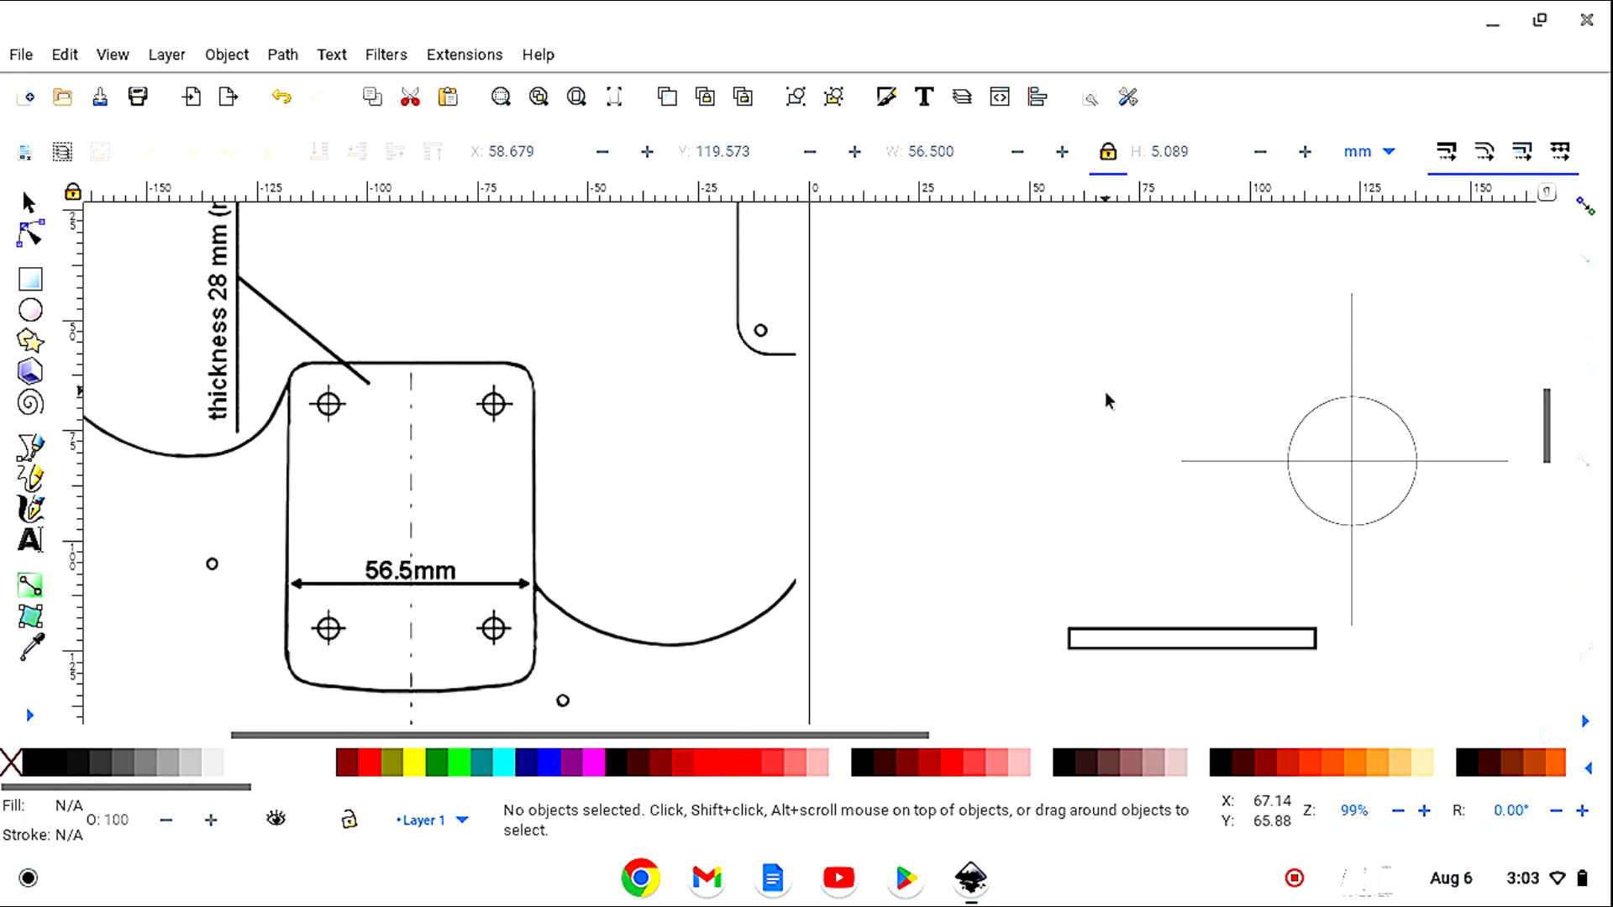
pyautogui.click(30, 716)
pyautogui.click(95, 791)
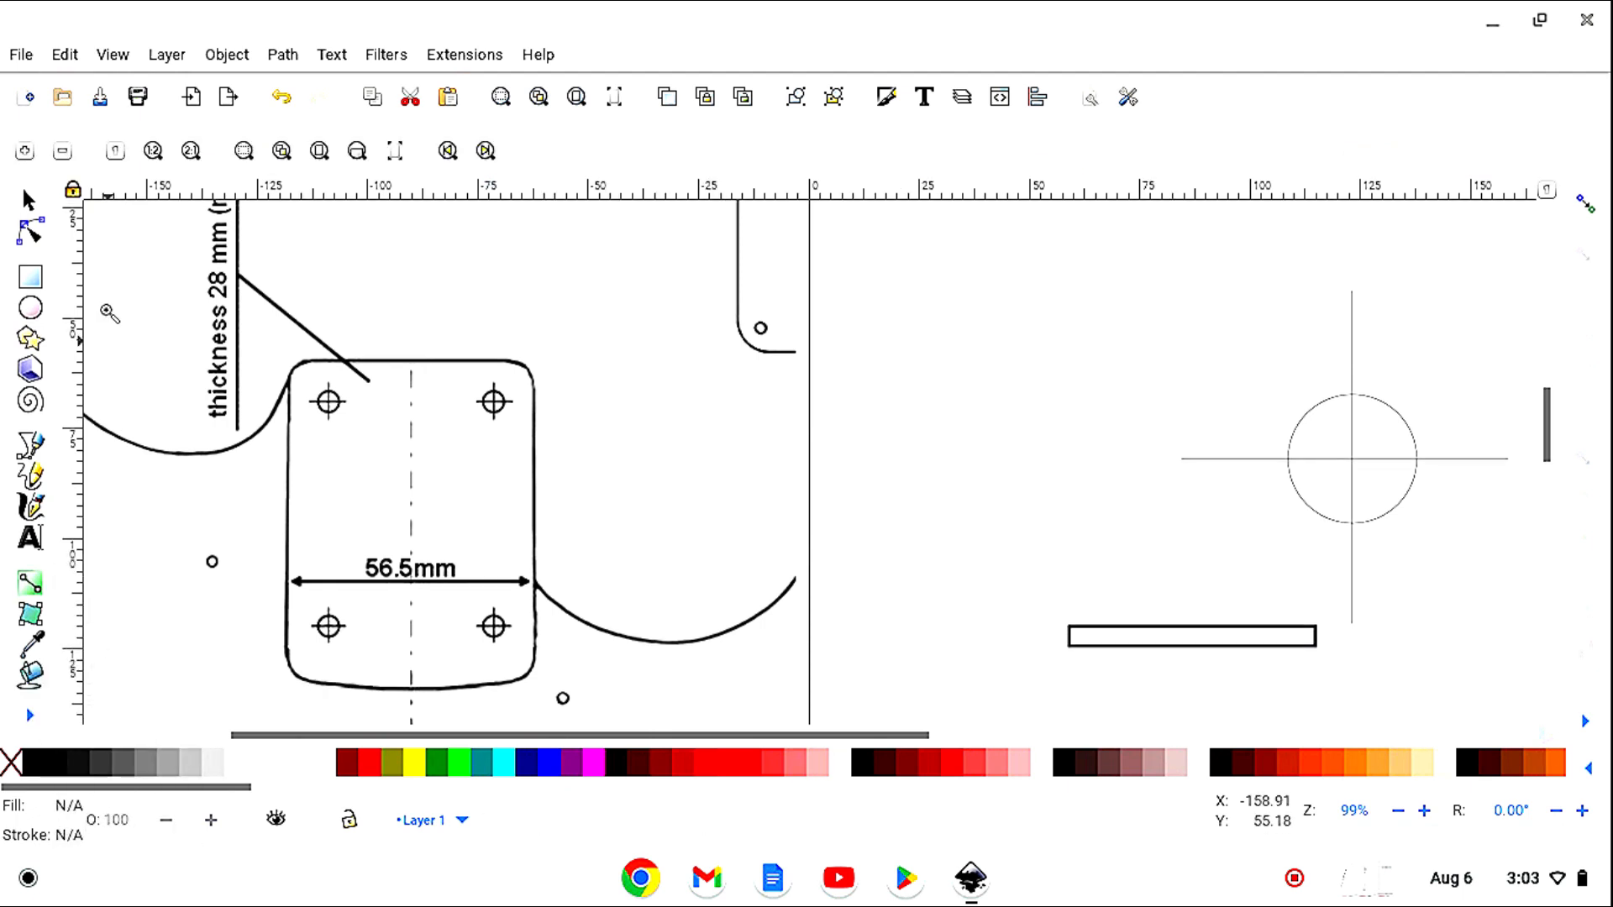
pyautogui.click(63, 152)
pyautogui.click(63, 151)
pyautogui.click(63, 151)
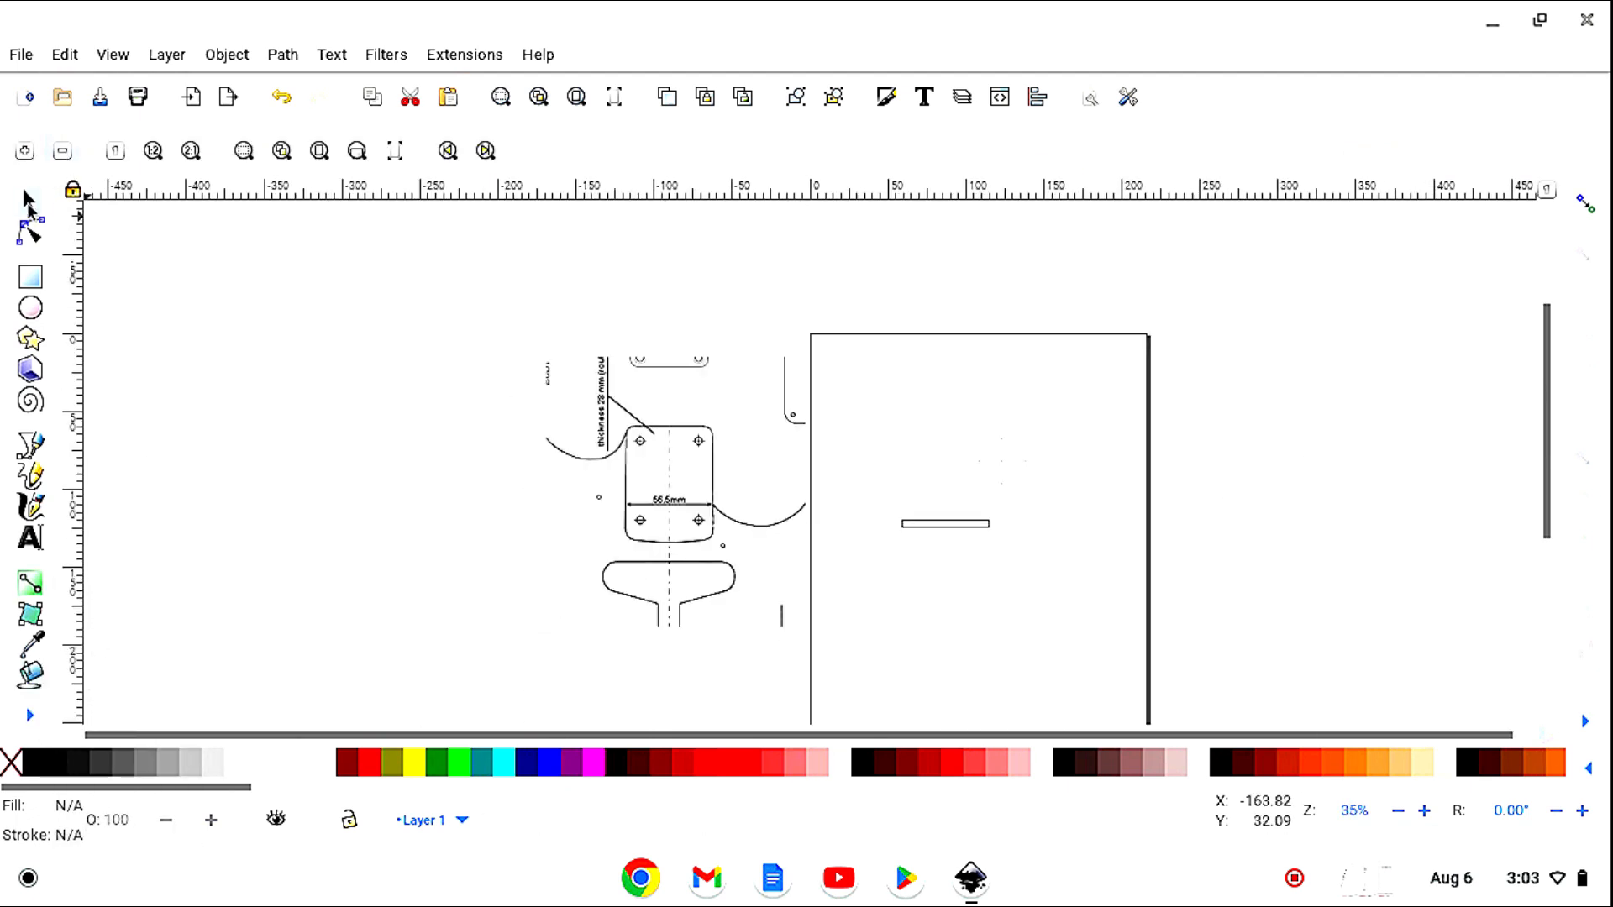
pyautogui.press('s')
pyautogui.click(65, 55)
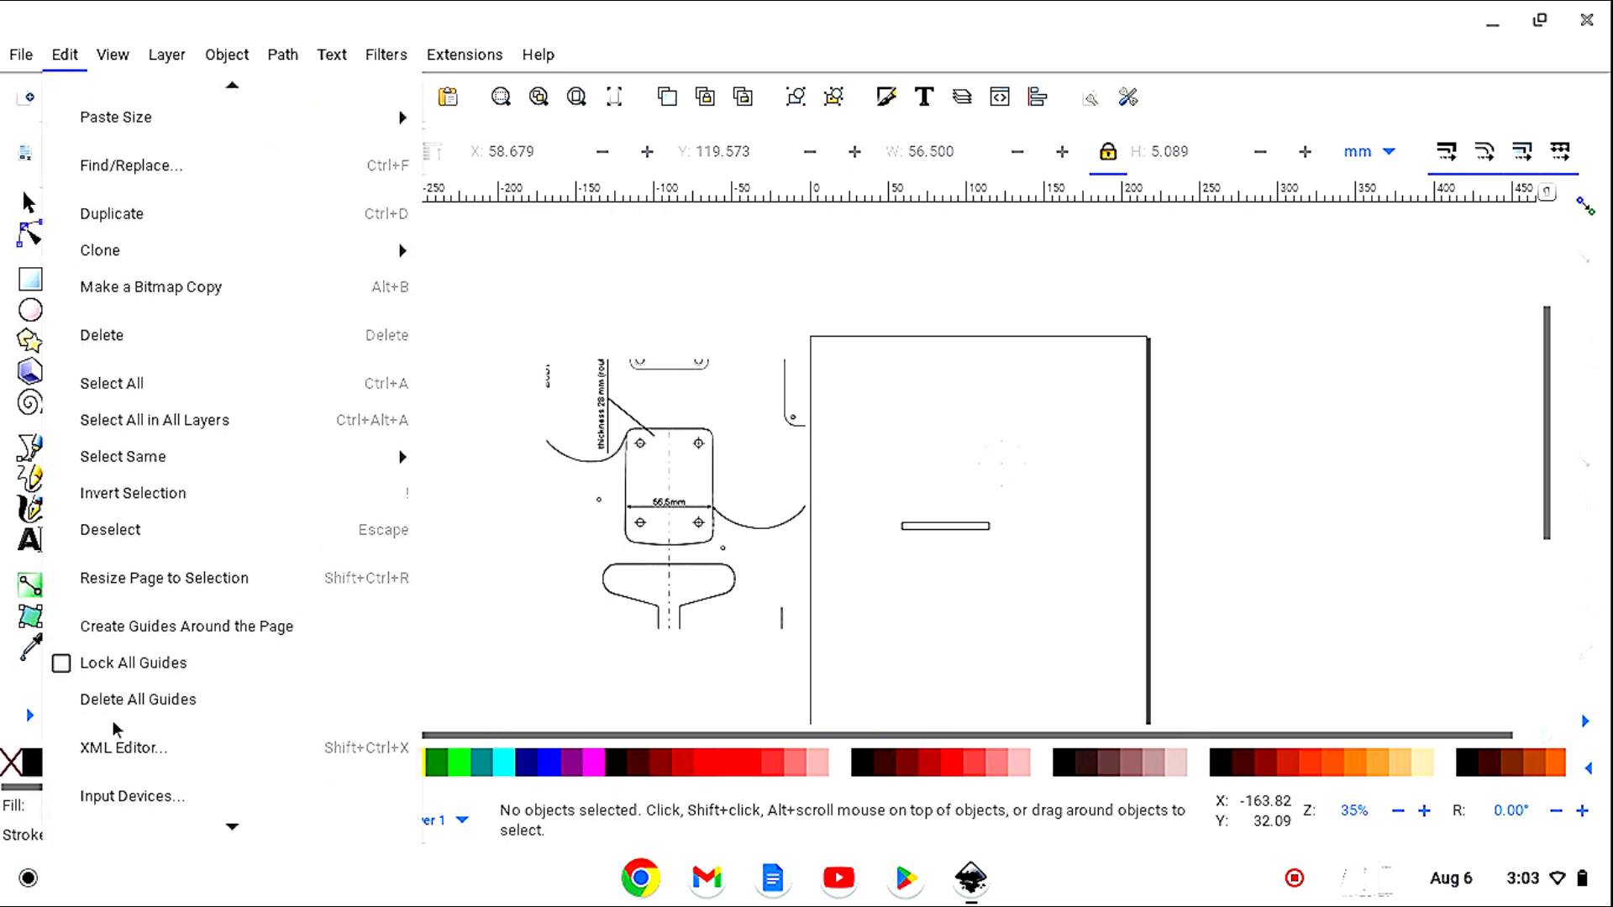
pyautogui.click(161, 631)
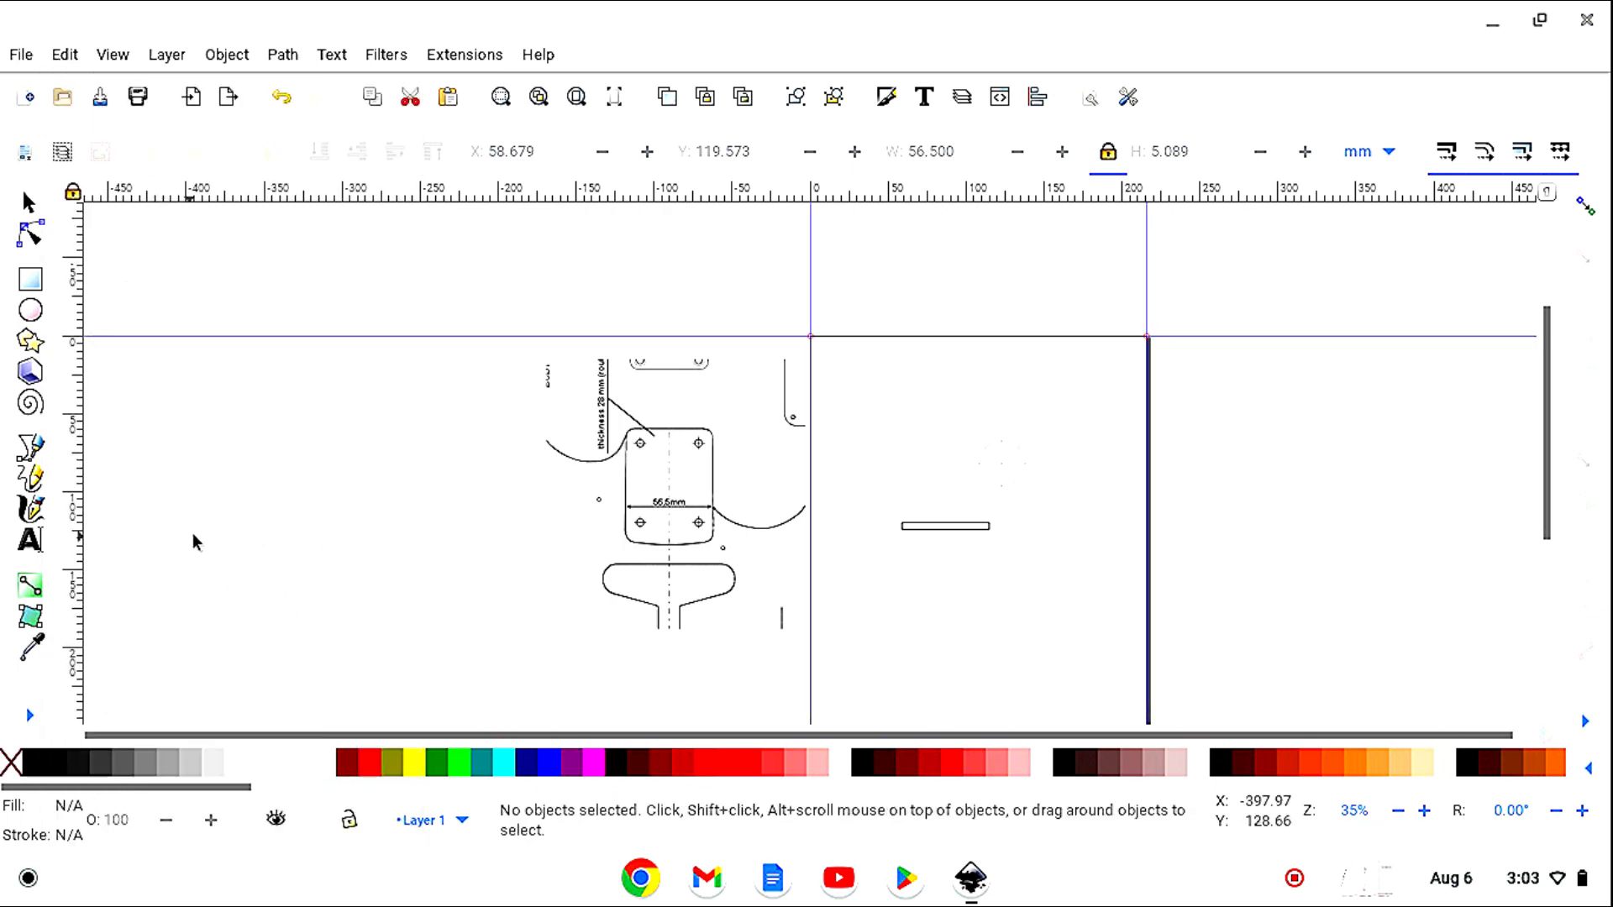
# Move the page's upper horizontal guide down and fine-tune it onto the neck pocket's upper edge.
pyautogui.moveTo(363, 337); pyautogui.dragTo(374, 430)
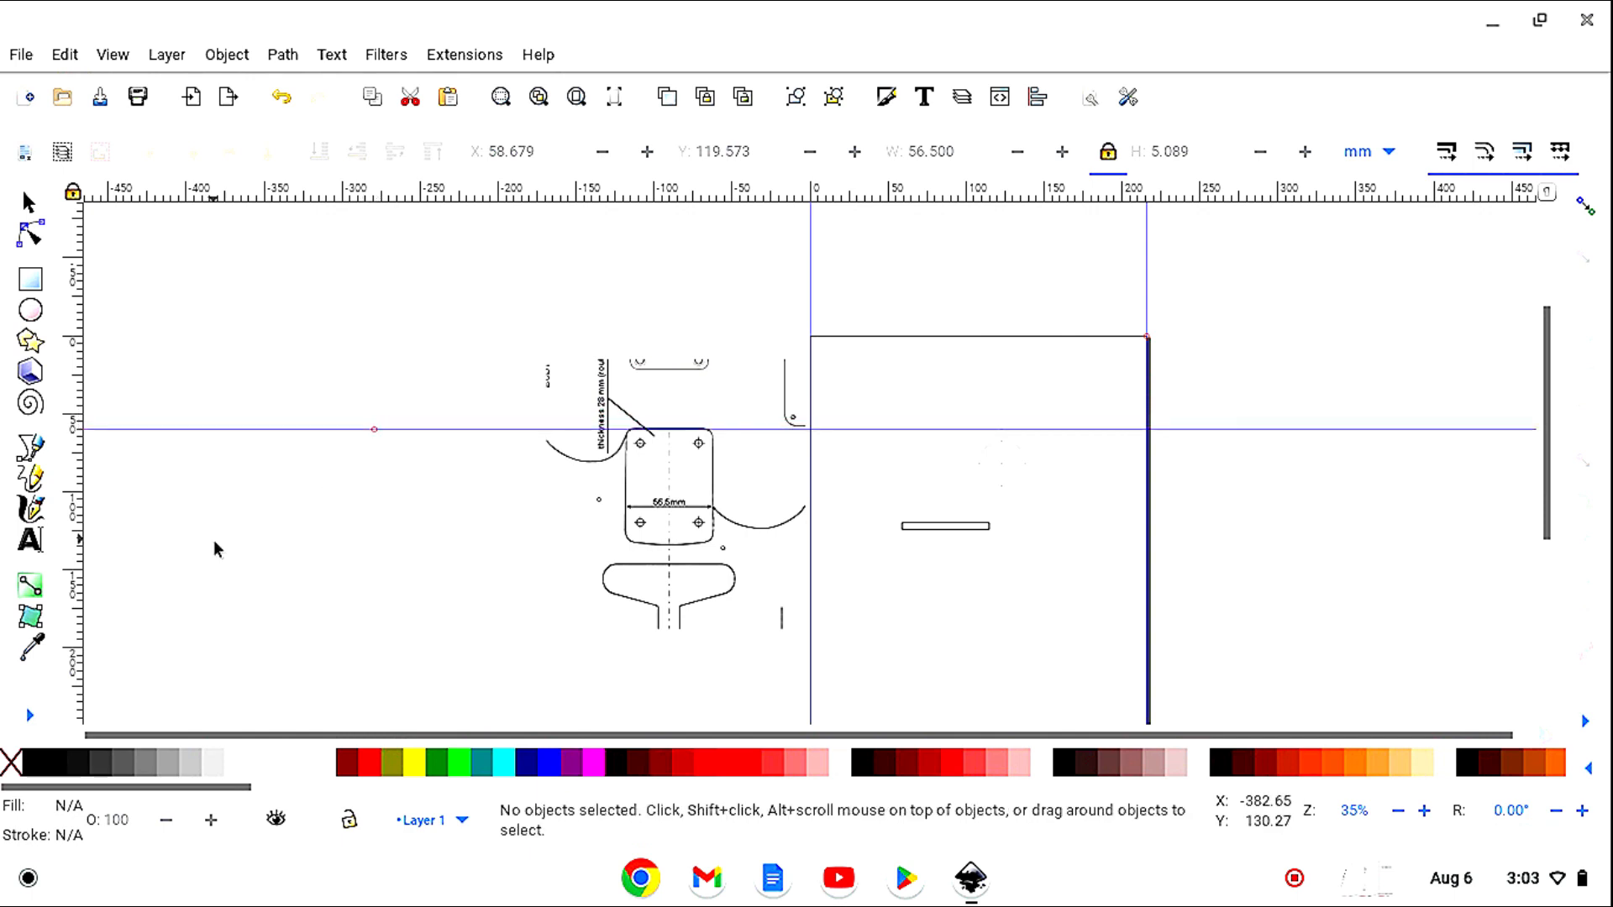
pyautogui.click(30, 719)
pyautogui.click(123, 792)
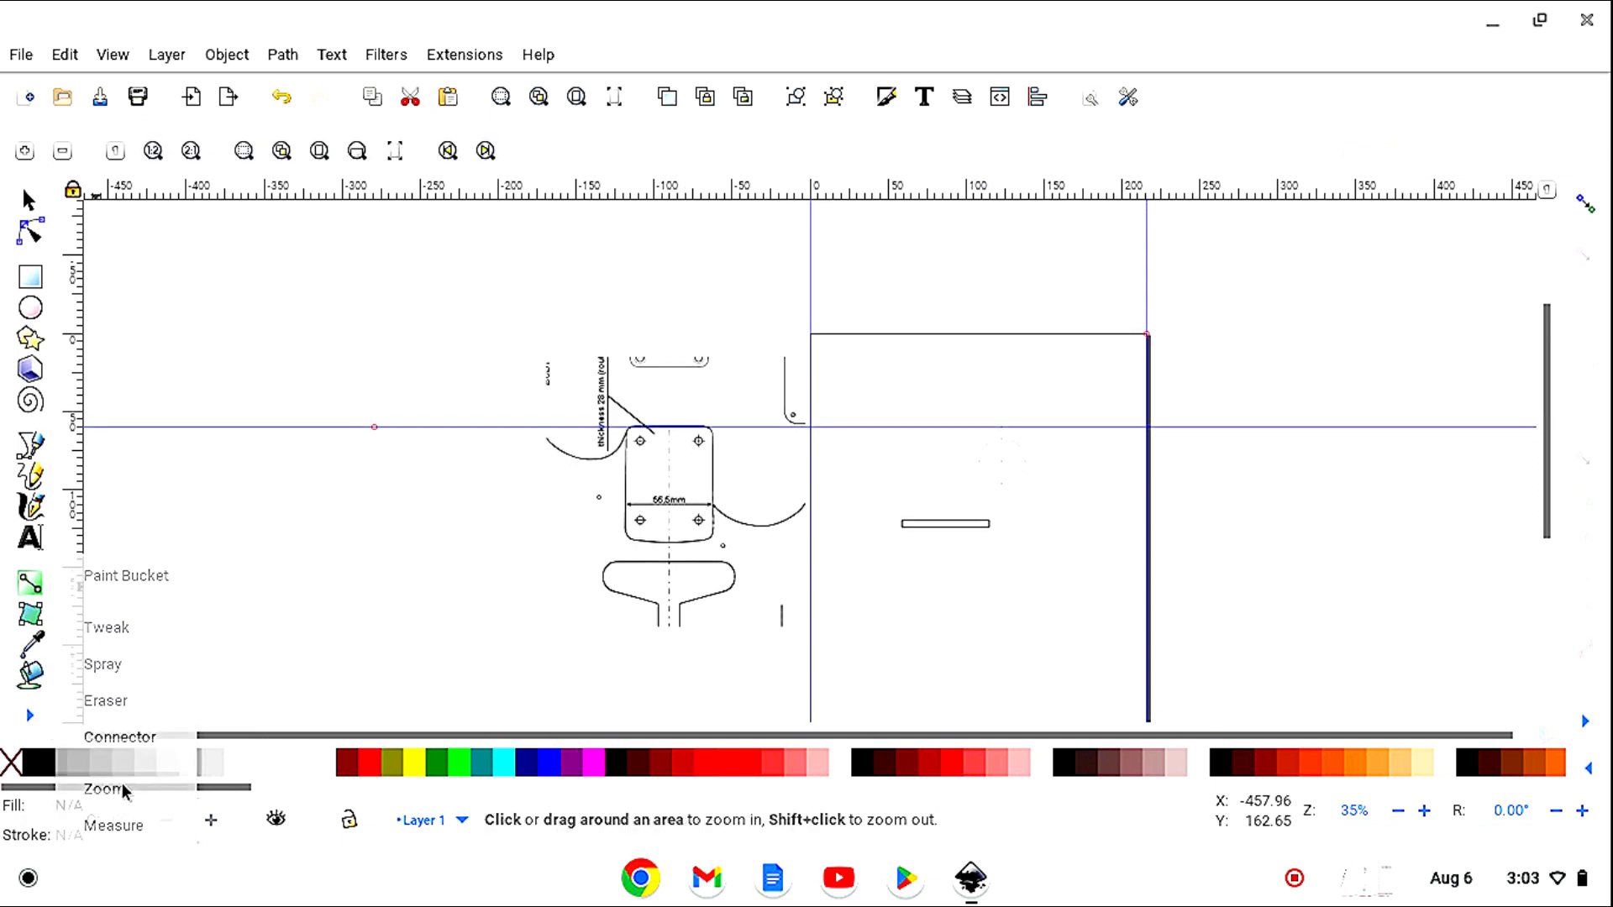
pyautogui.click(24, 152)
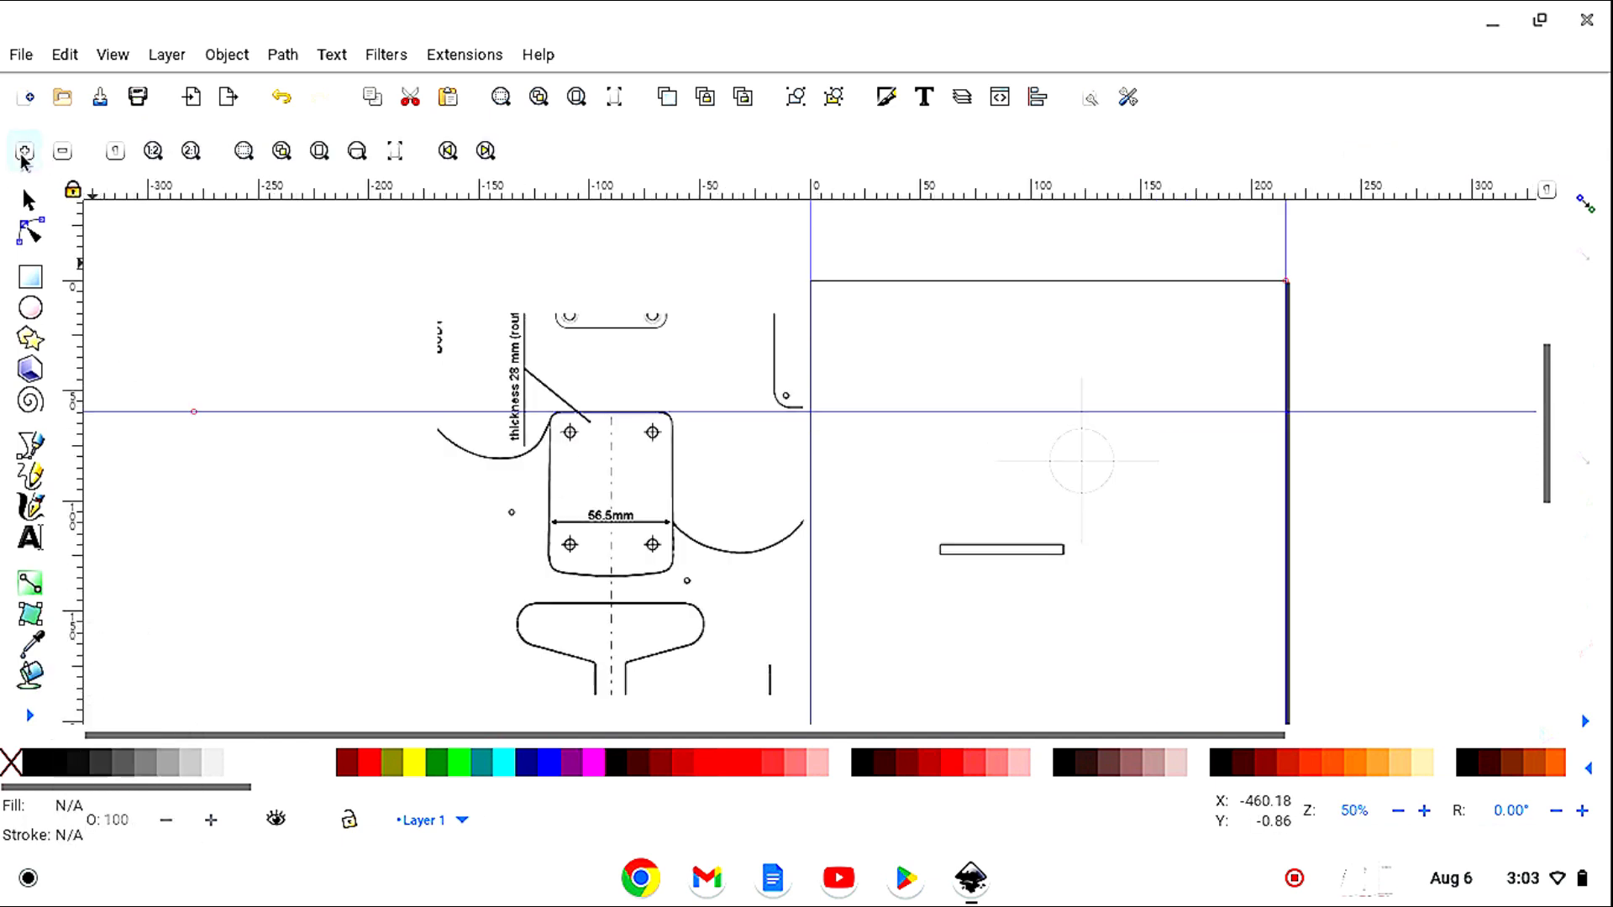
pyautogui.click(24, 152)
pyautogui.click(25, 152)
pyautogui.click(31, 202)
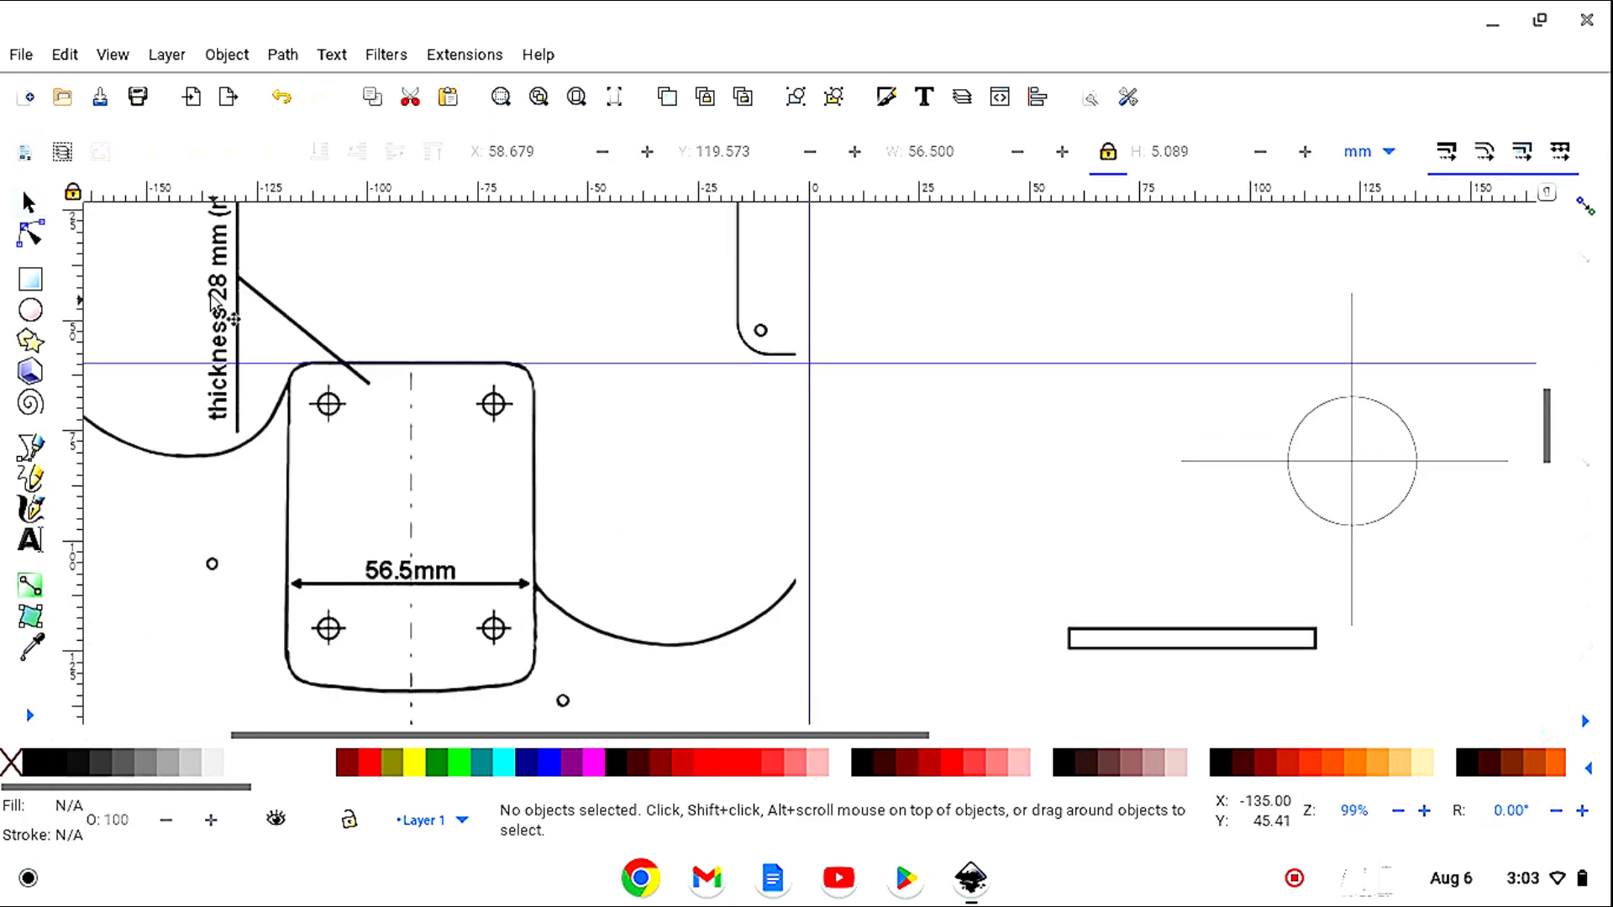
pyautogui.moveTo(617, 367); pyautogui.dragTo(623, 363)
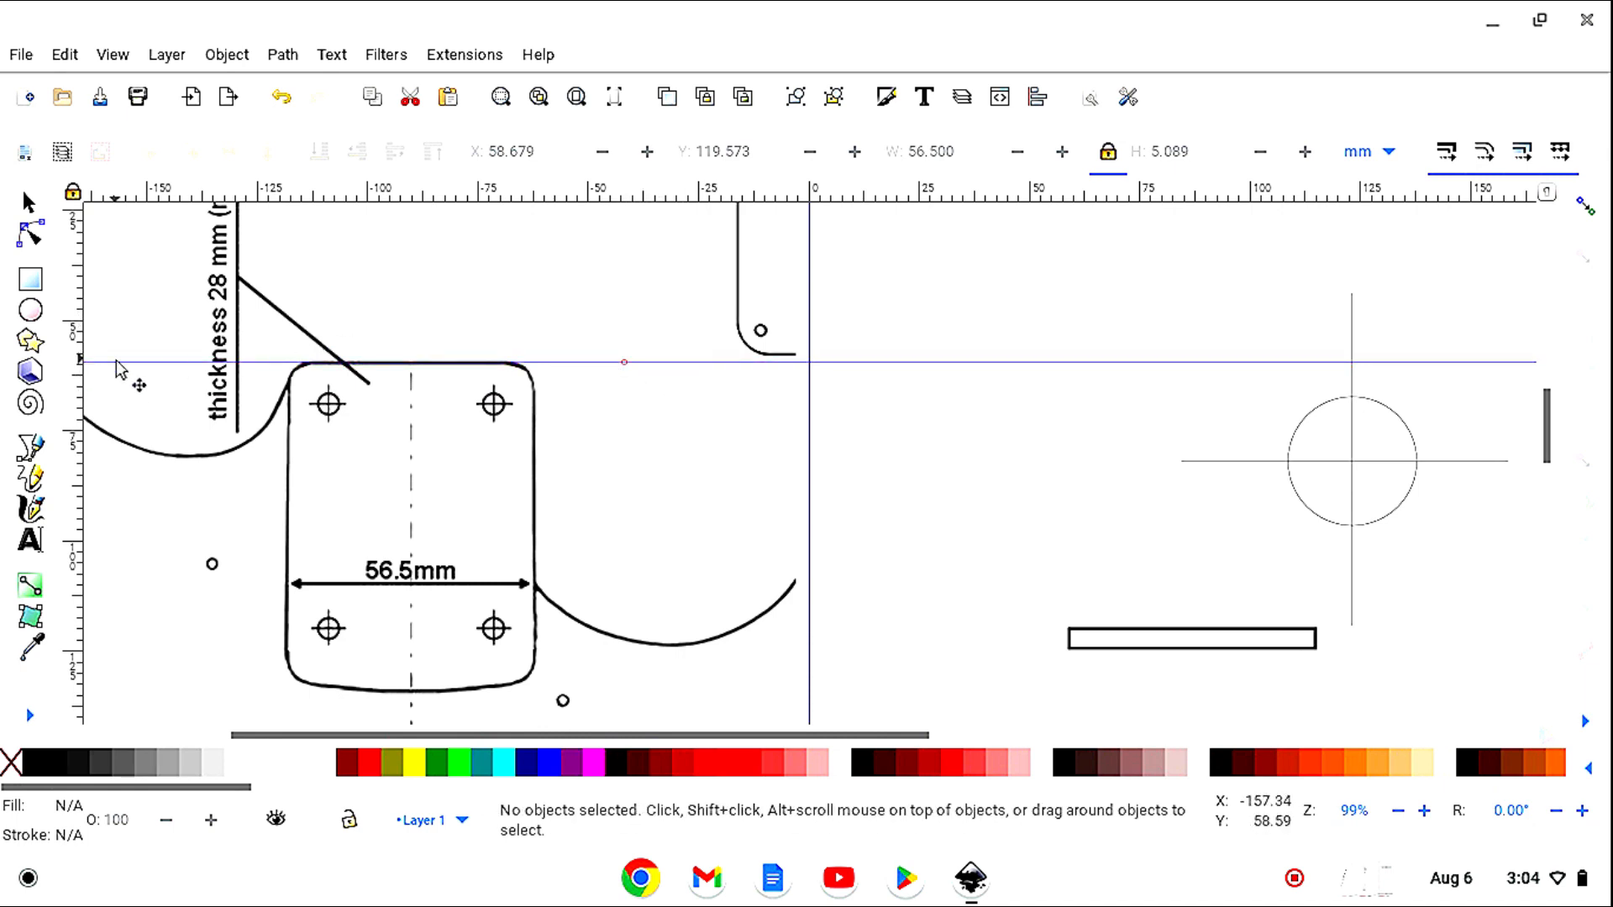
# Trace the neck pocket with a closed straight-segment Pen path, cutting across the rounded corners and snapping its upper edge to the guide.
pyautogui.click(32, 452)
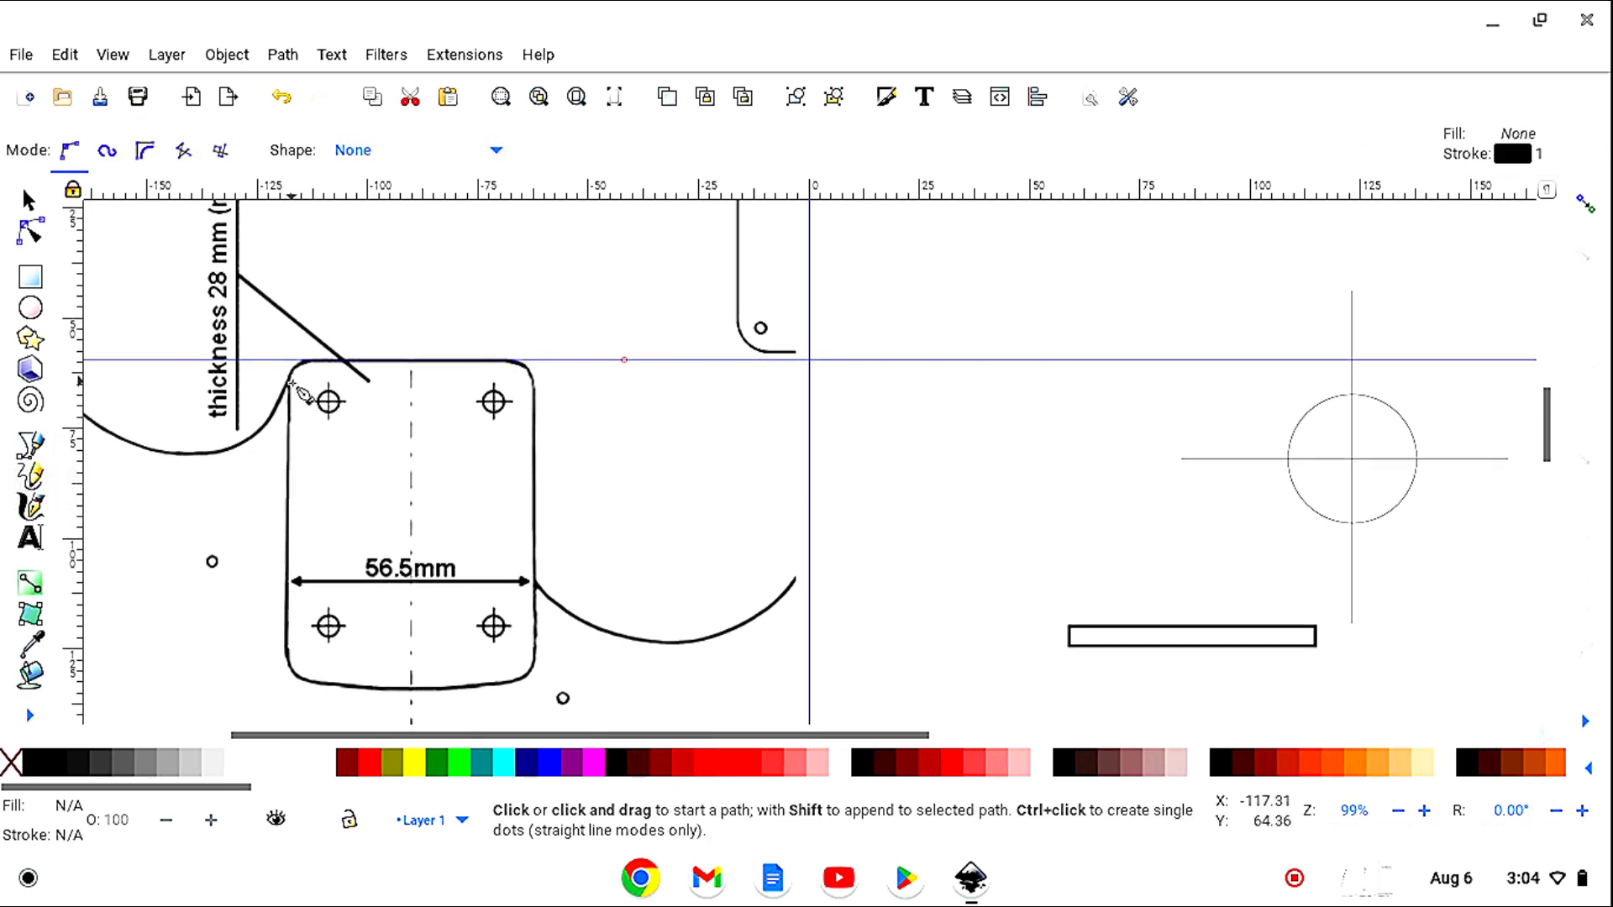
pyautogui.click(292, 381)
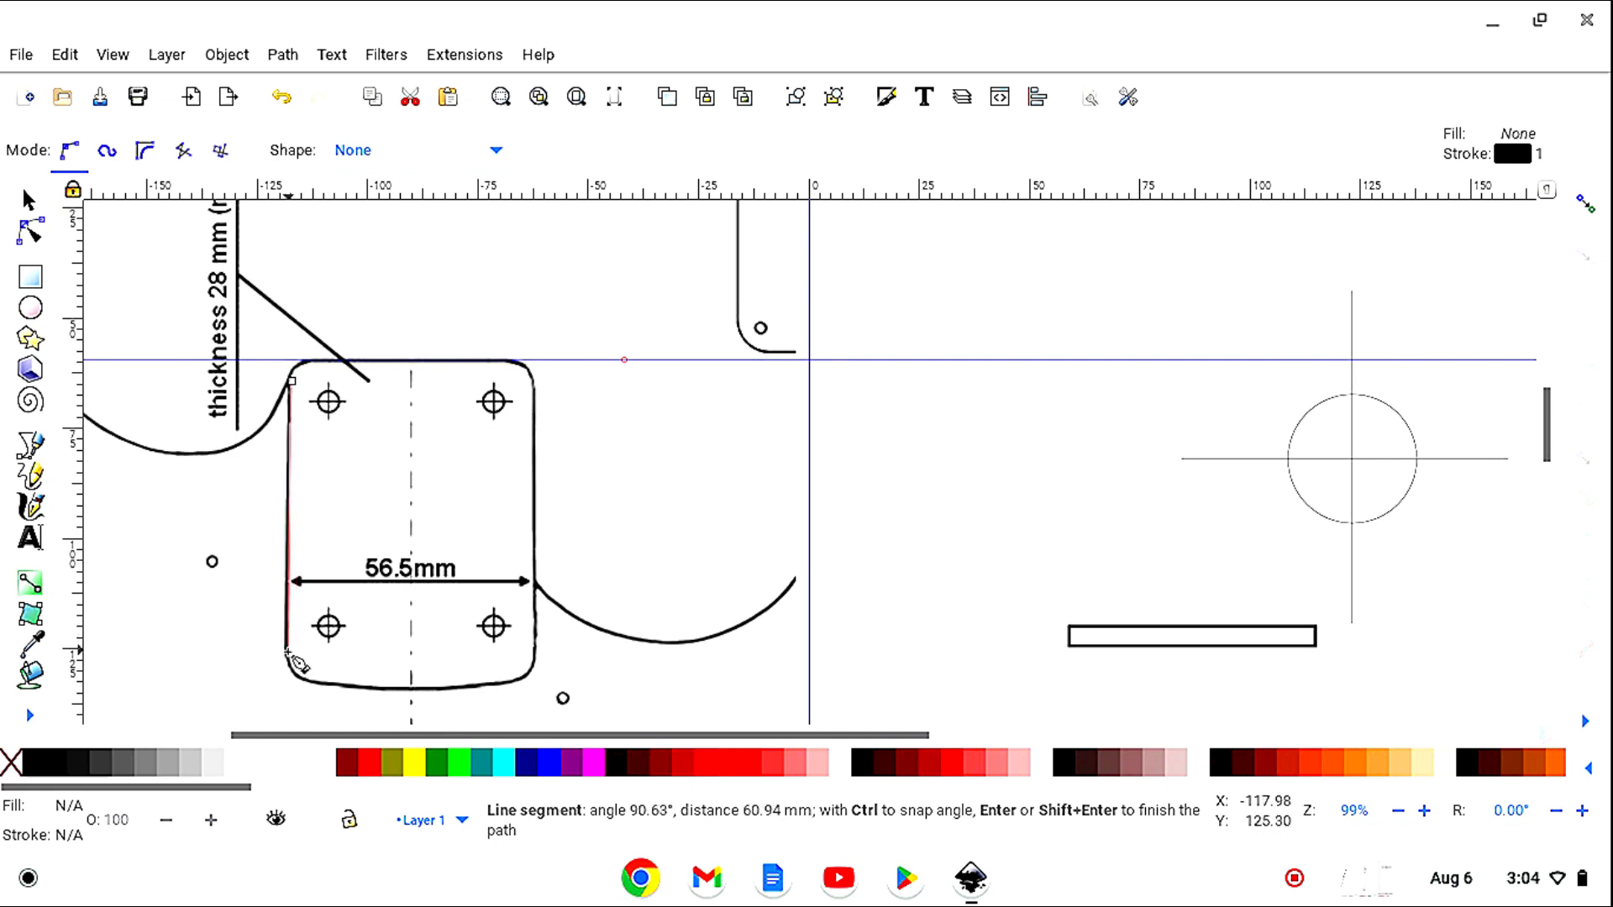
pyautogui.click(286, 652)
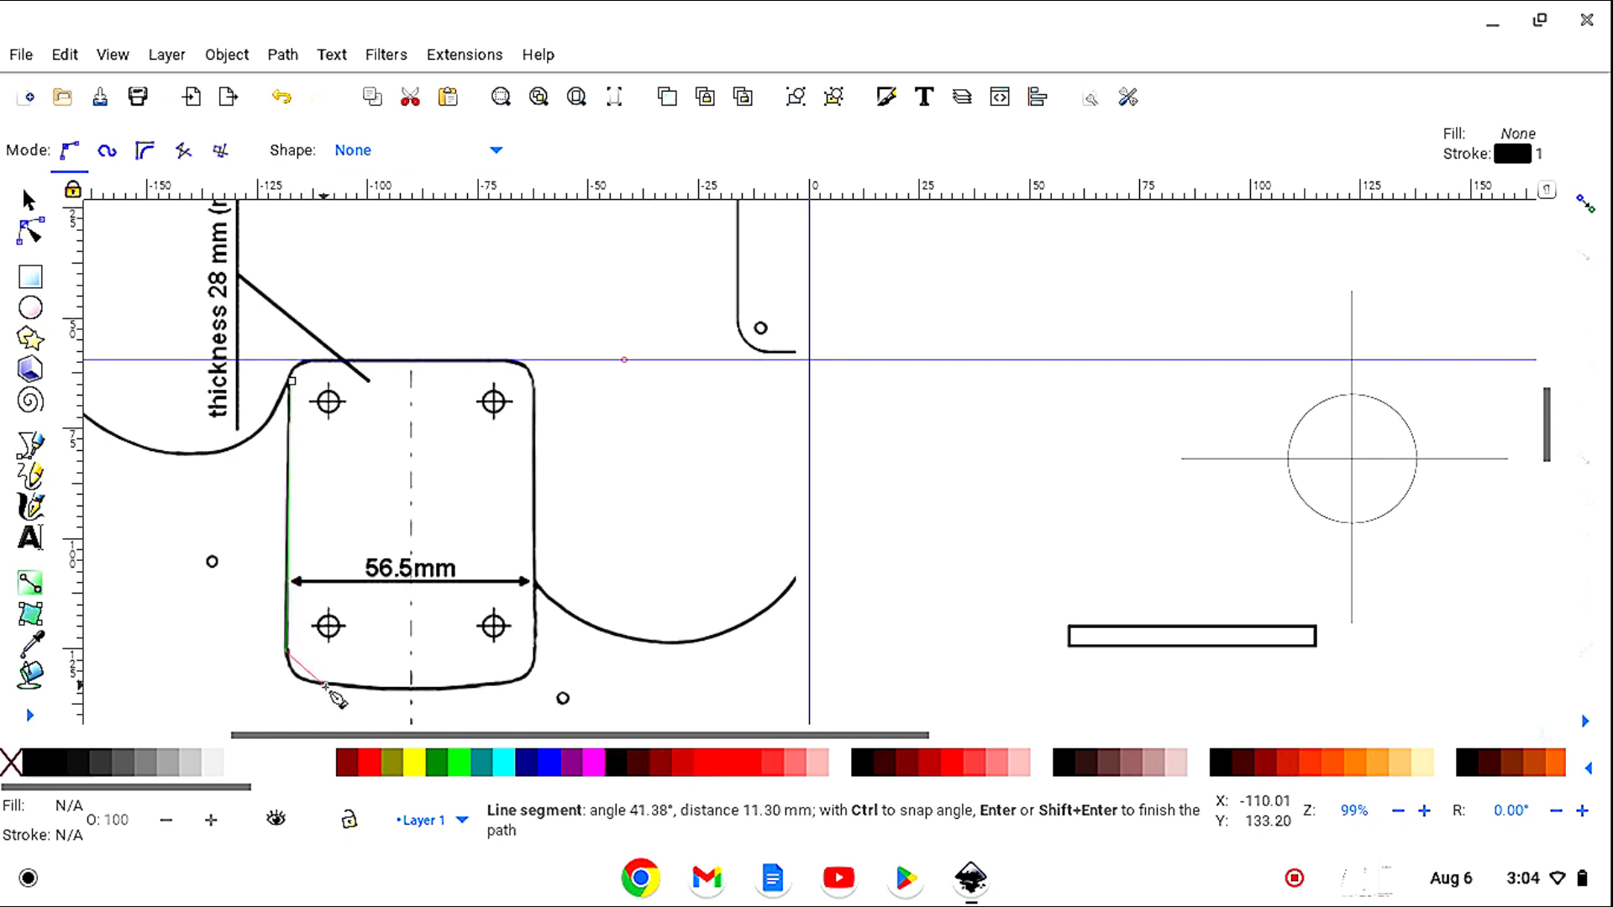
pyautogui.click(326, 684)
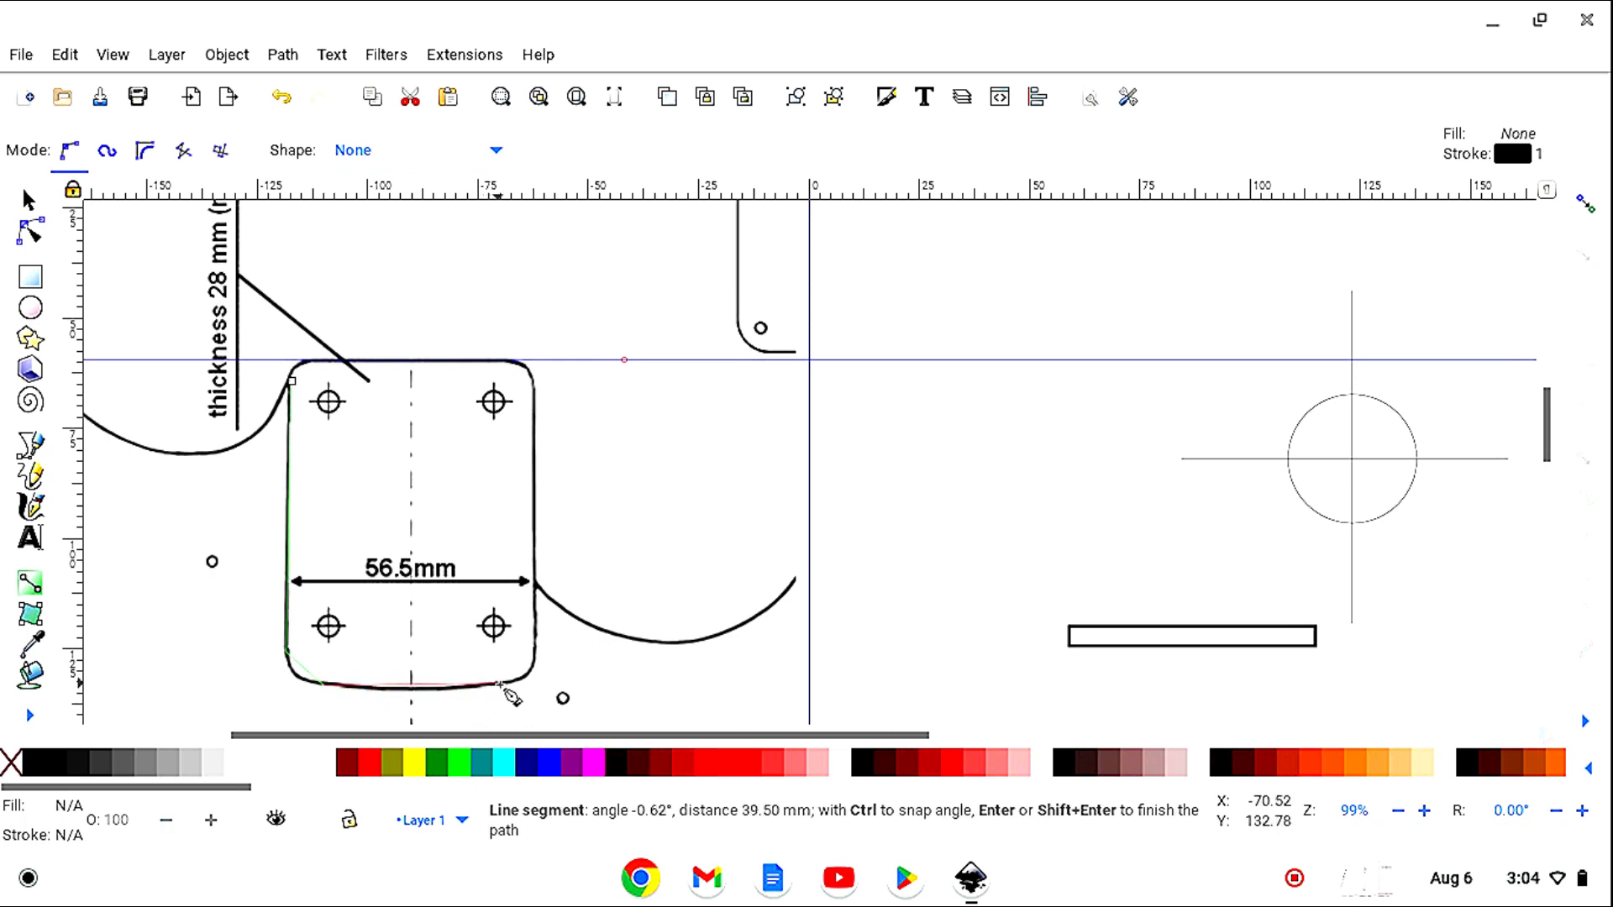
pyautogui.click(501, 685)
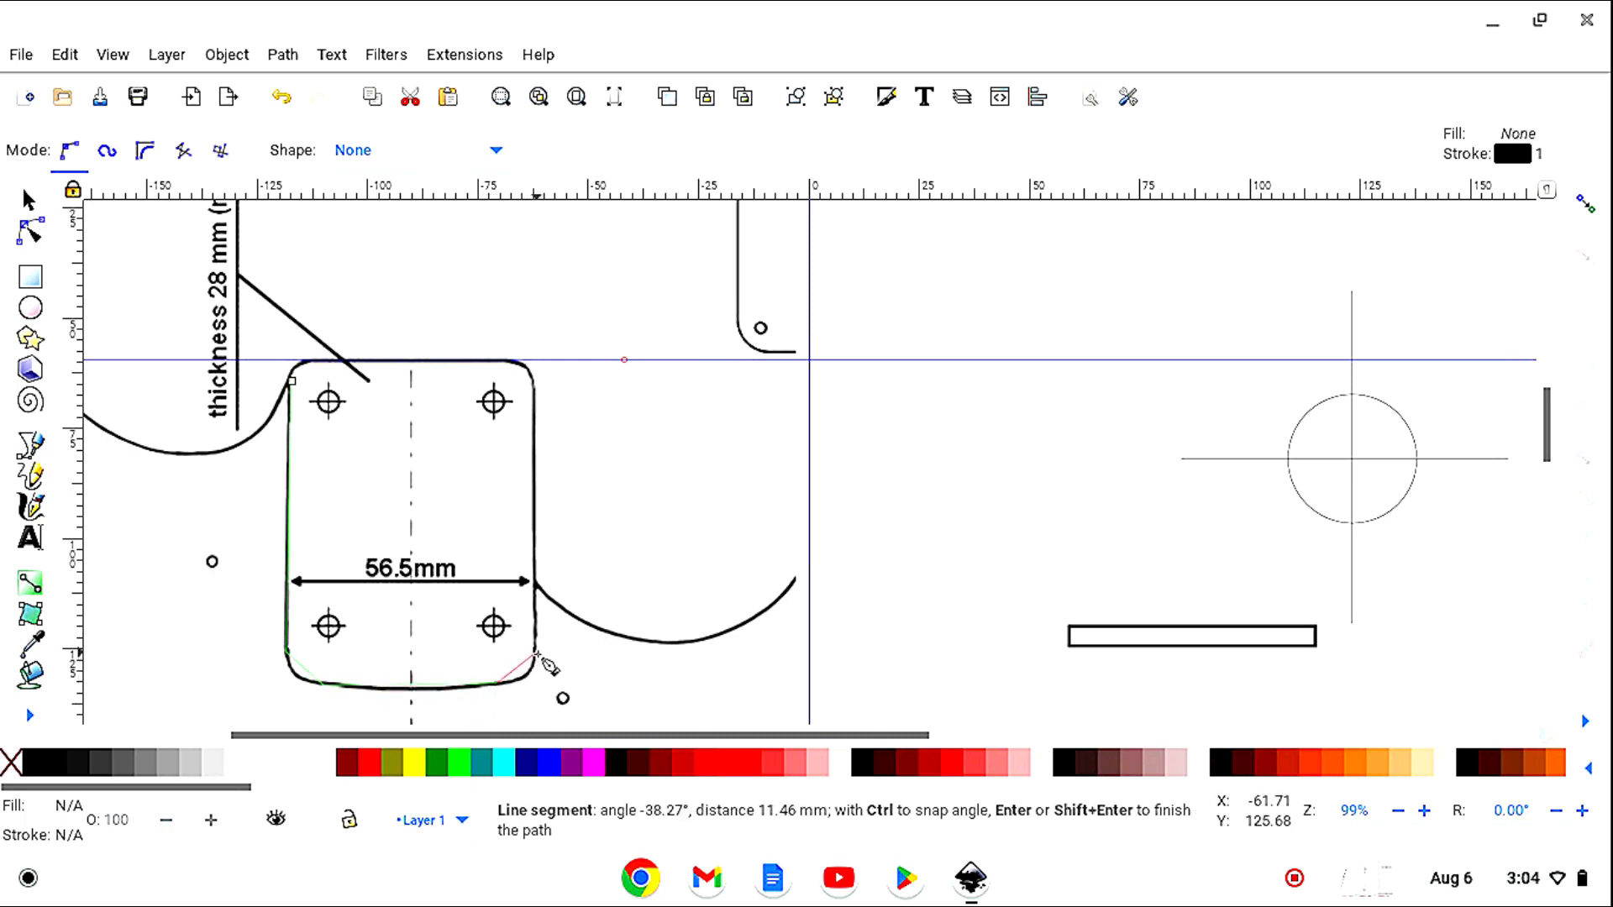
pyautogui.click(535, 653)
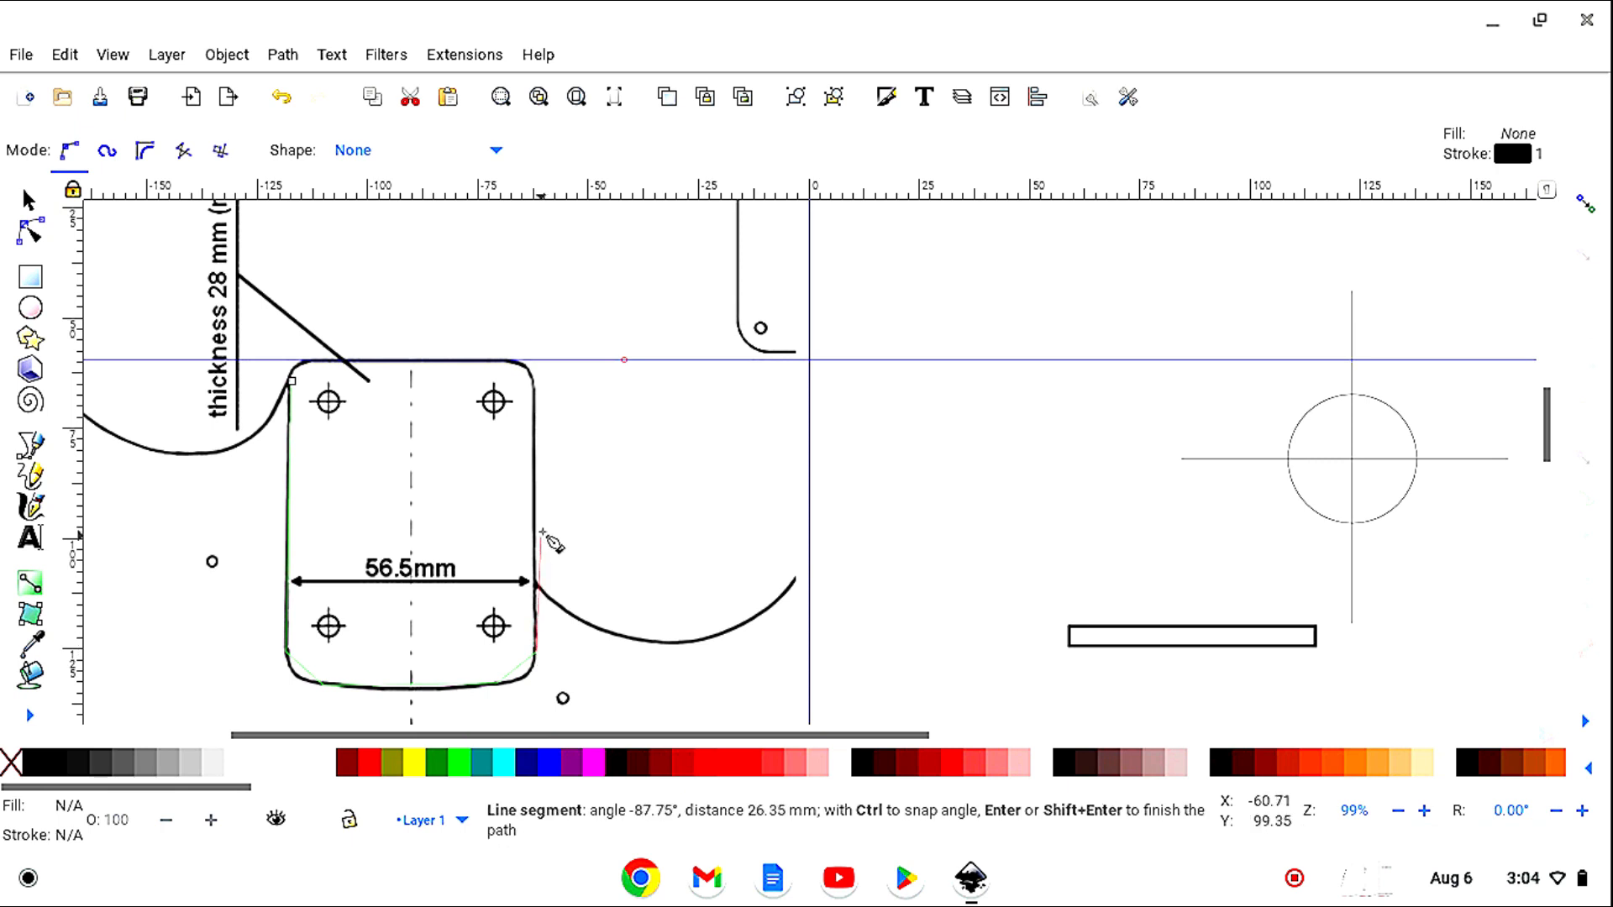
pyautogui.click(536, 390)
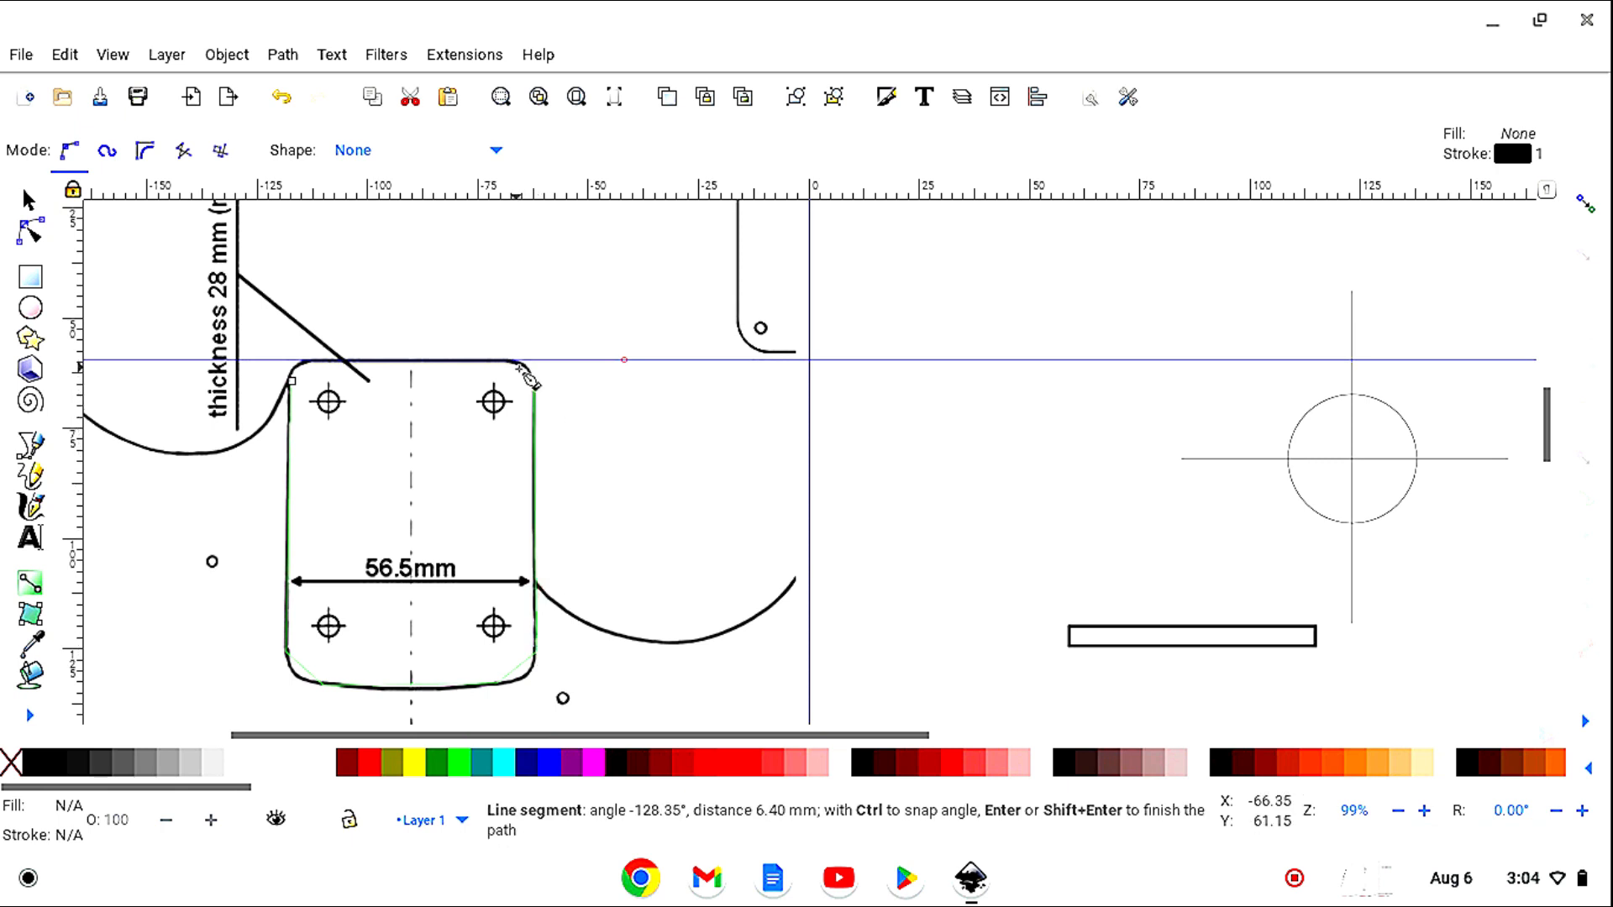
pyautogui.click(1588, 216)
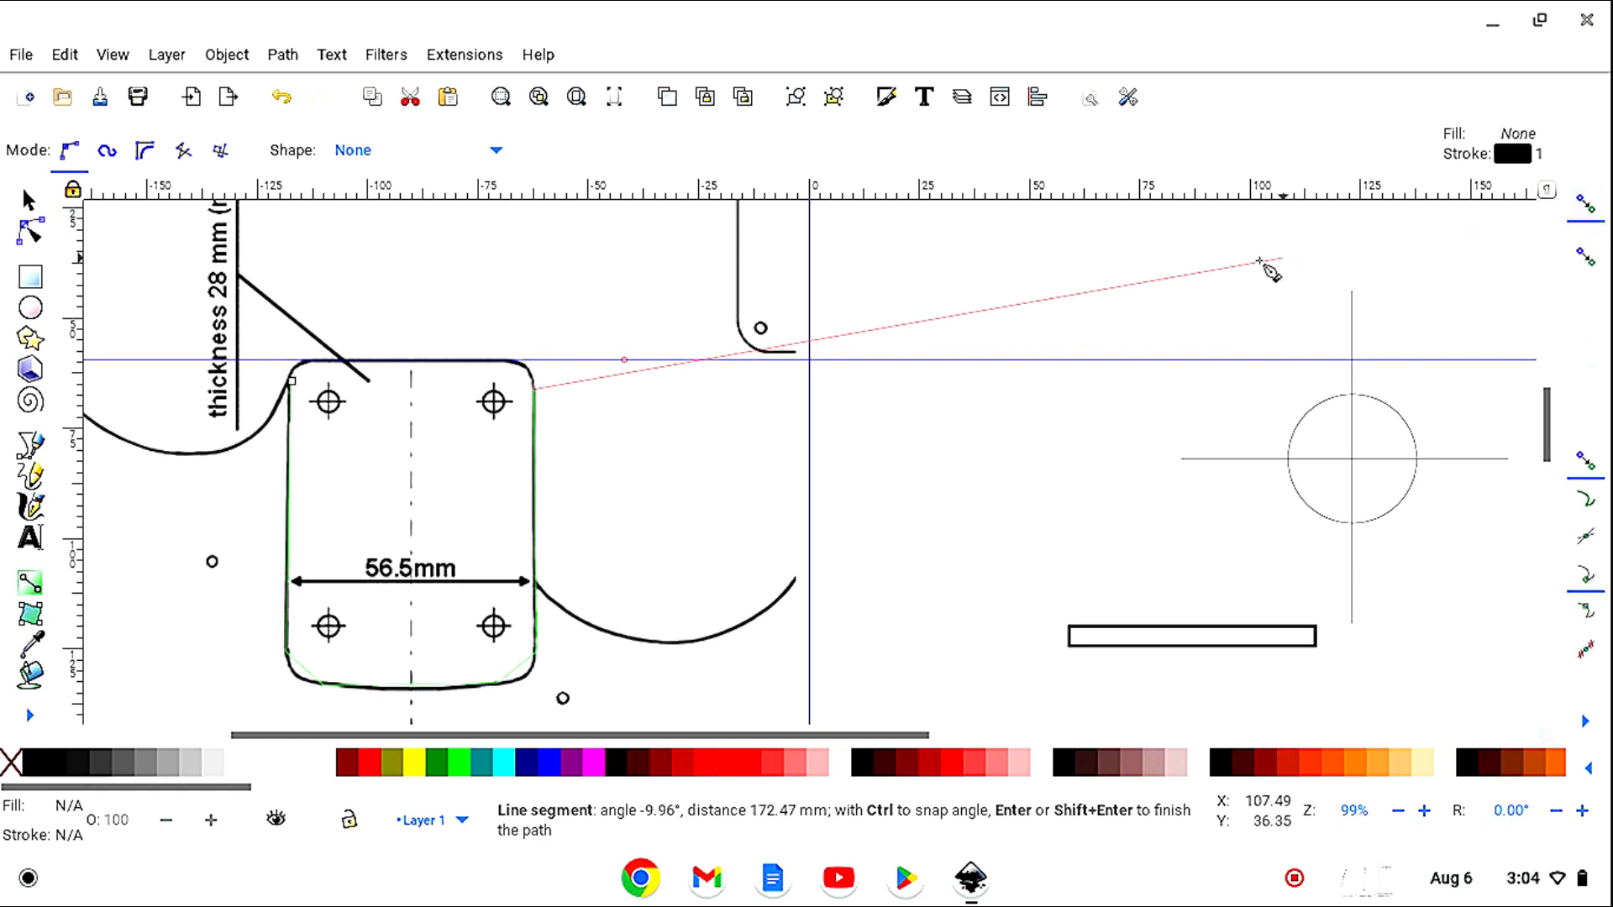
pyautogui.click(504, 359)
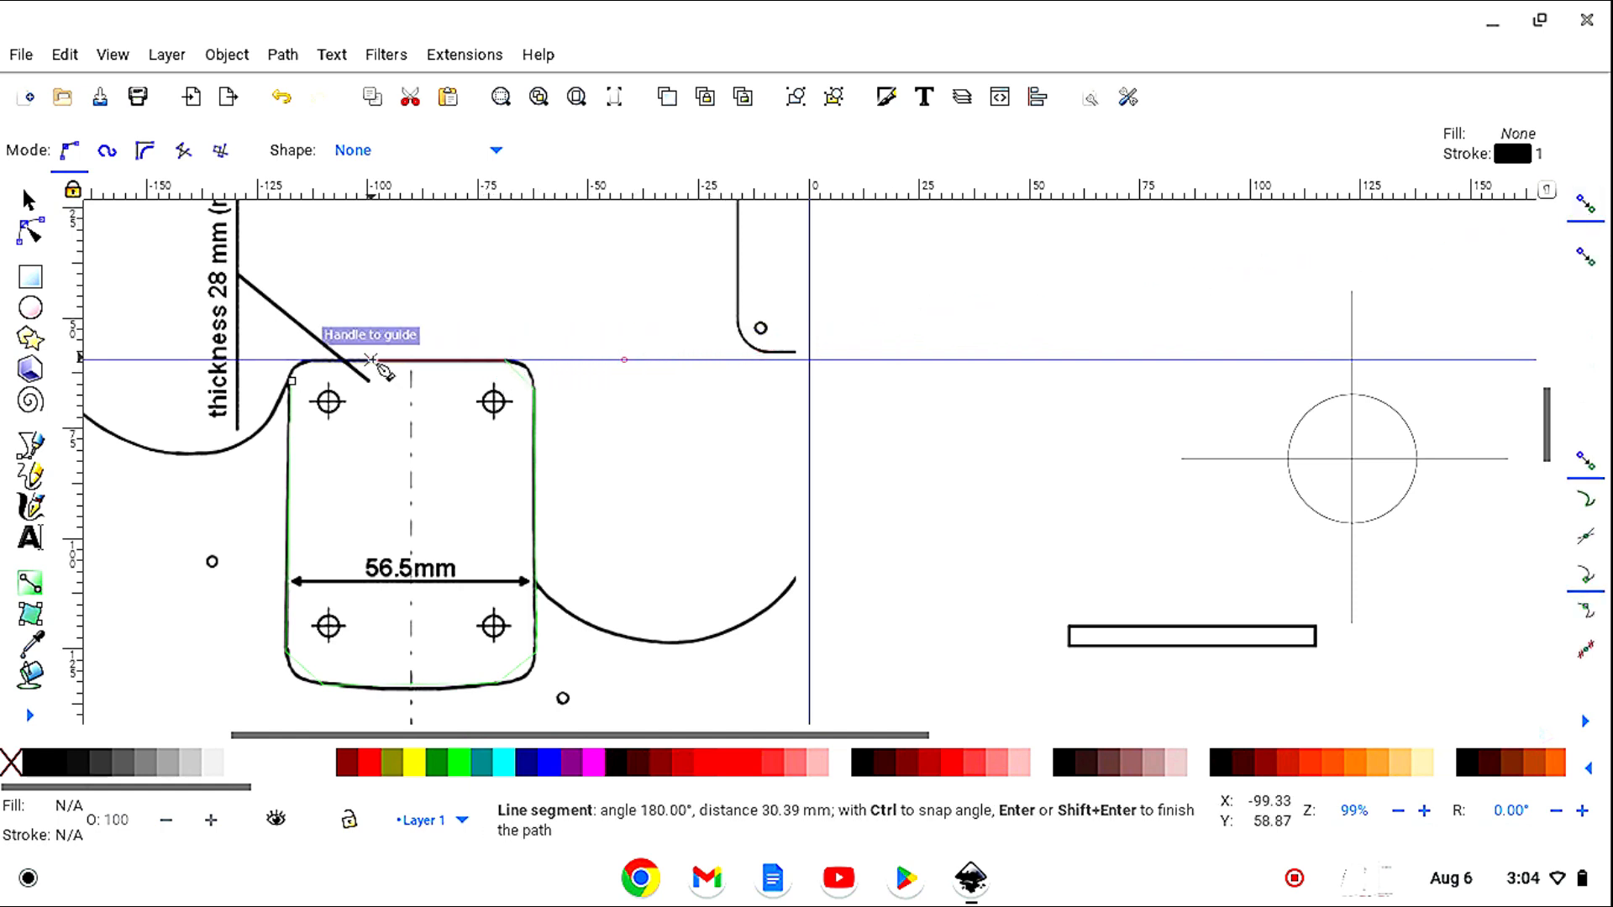
pyautogui.click(297, 360)
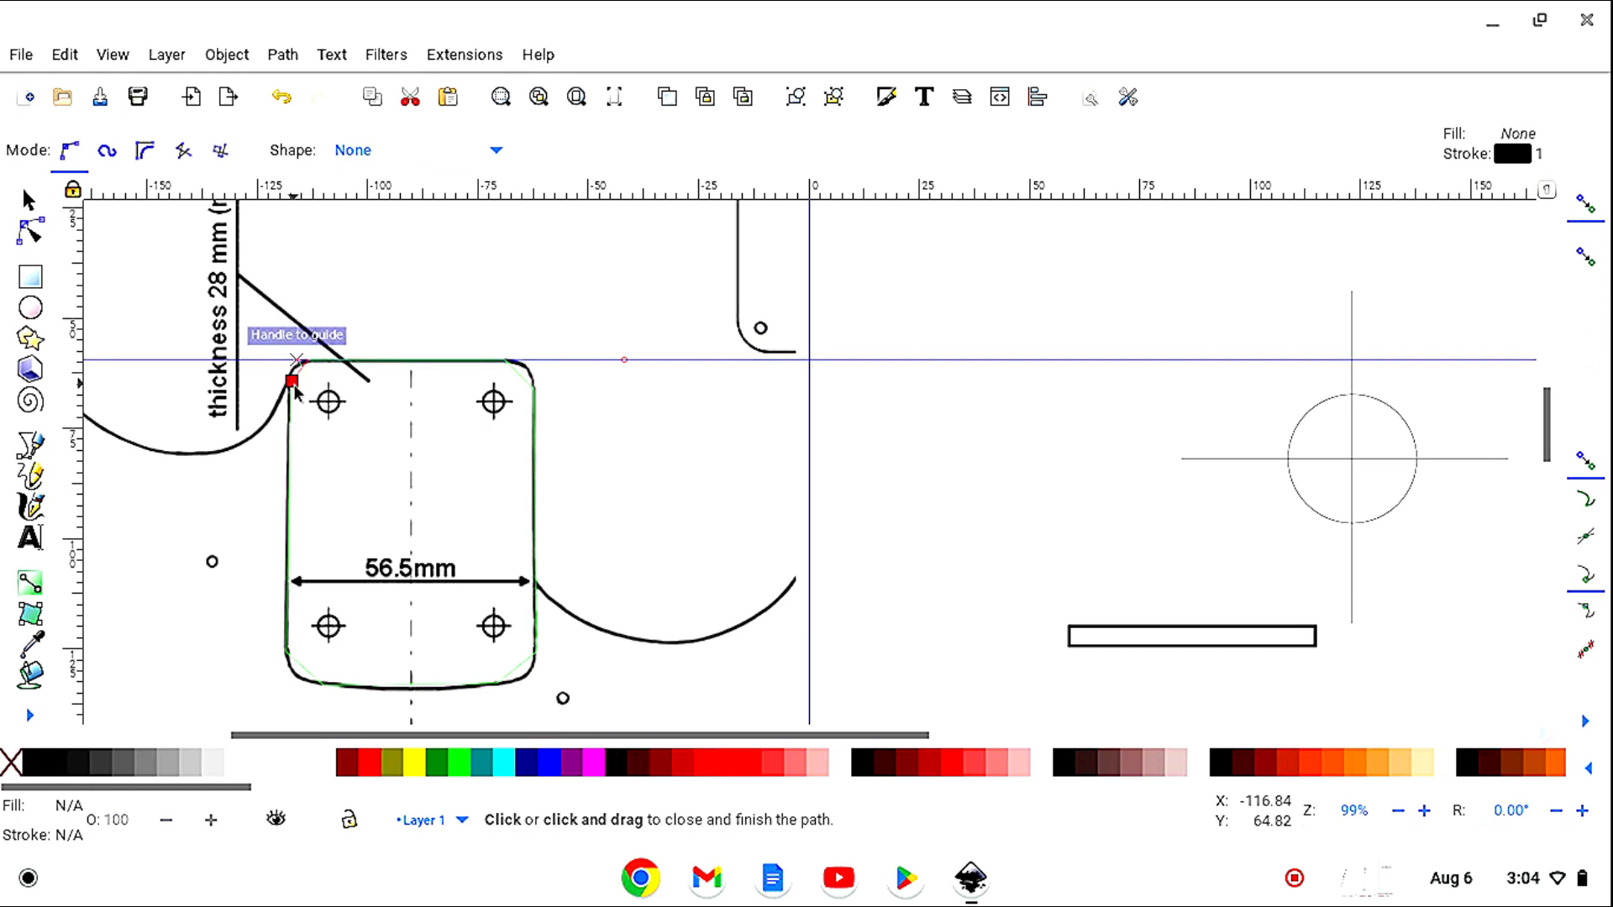
pyautogui.click(294, 383)
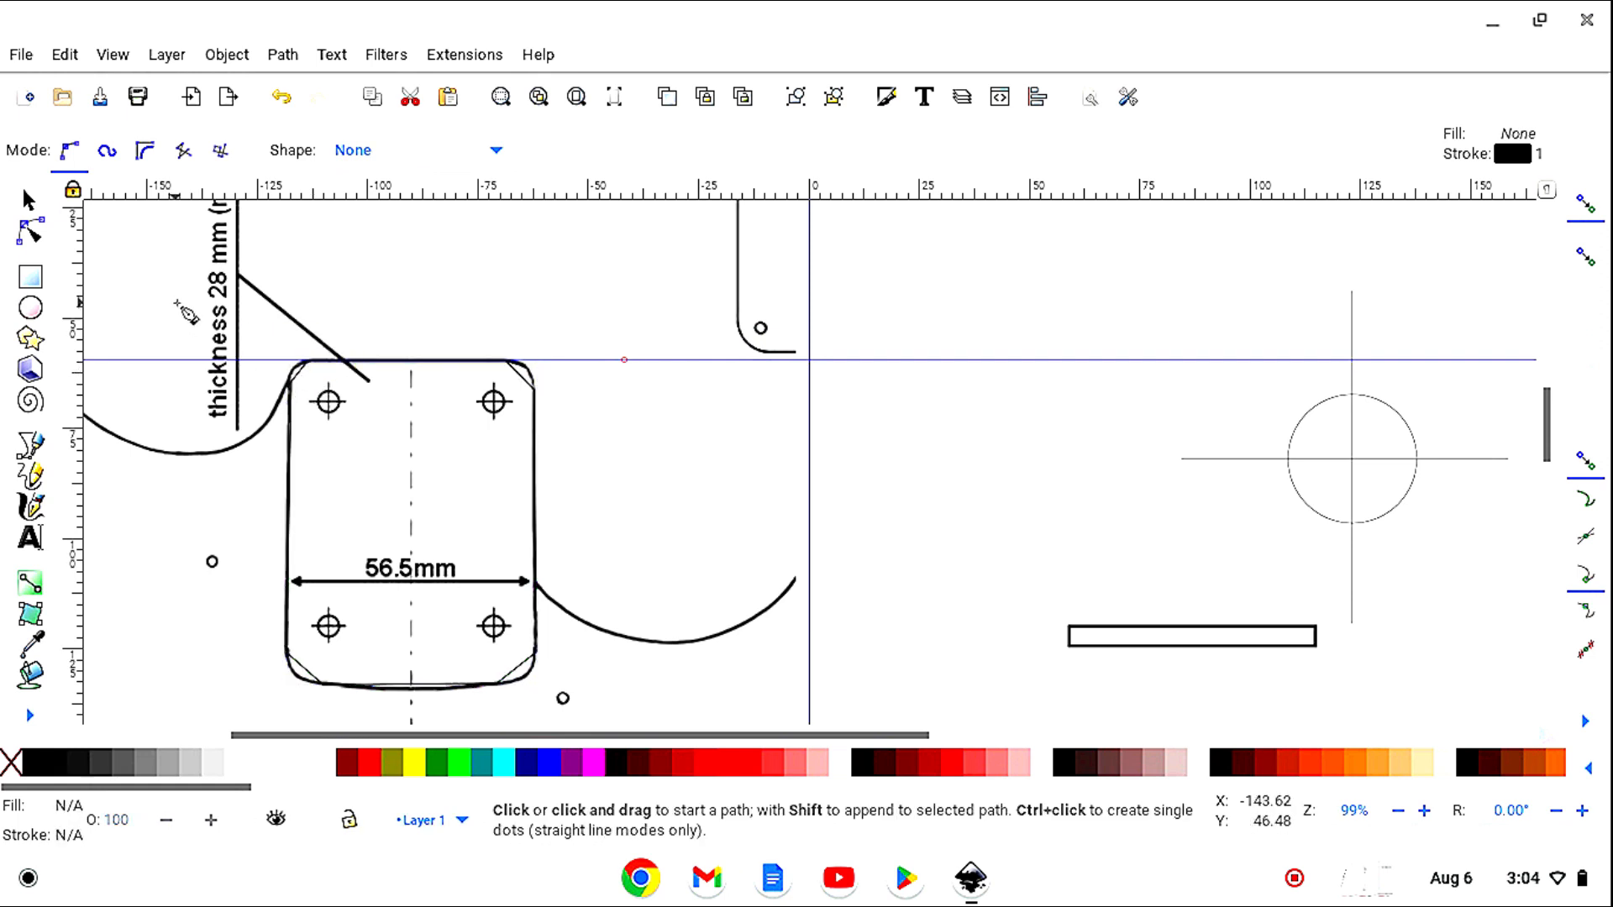
# Select the traced pocket path for node editing and give it a red (#FF0000) stroke 0.5 mm wide.
pyautogui.click(31, 203)
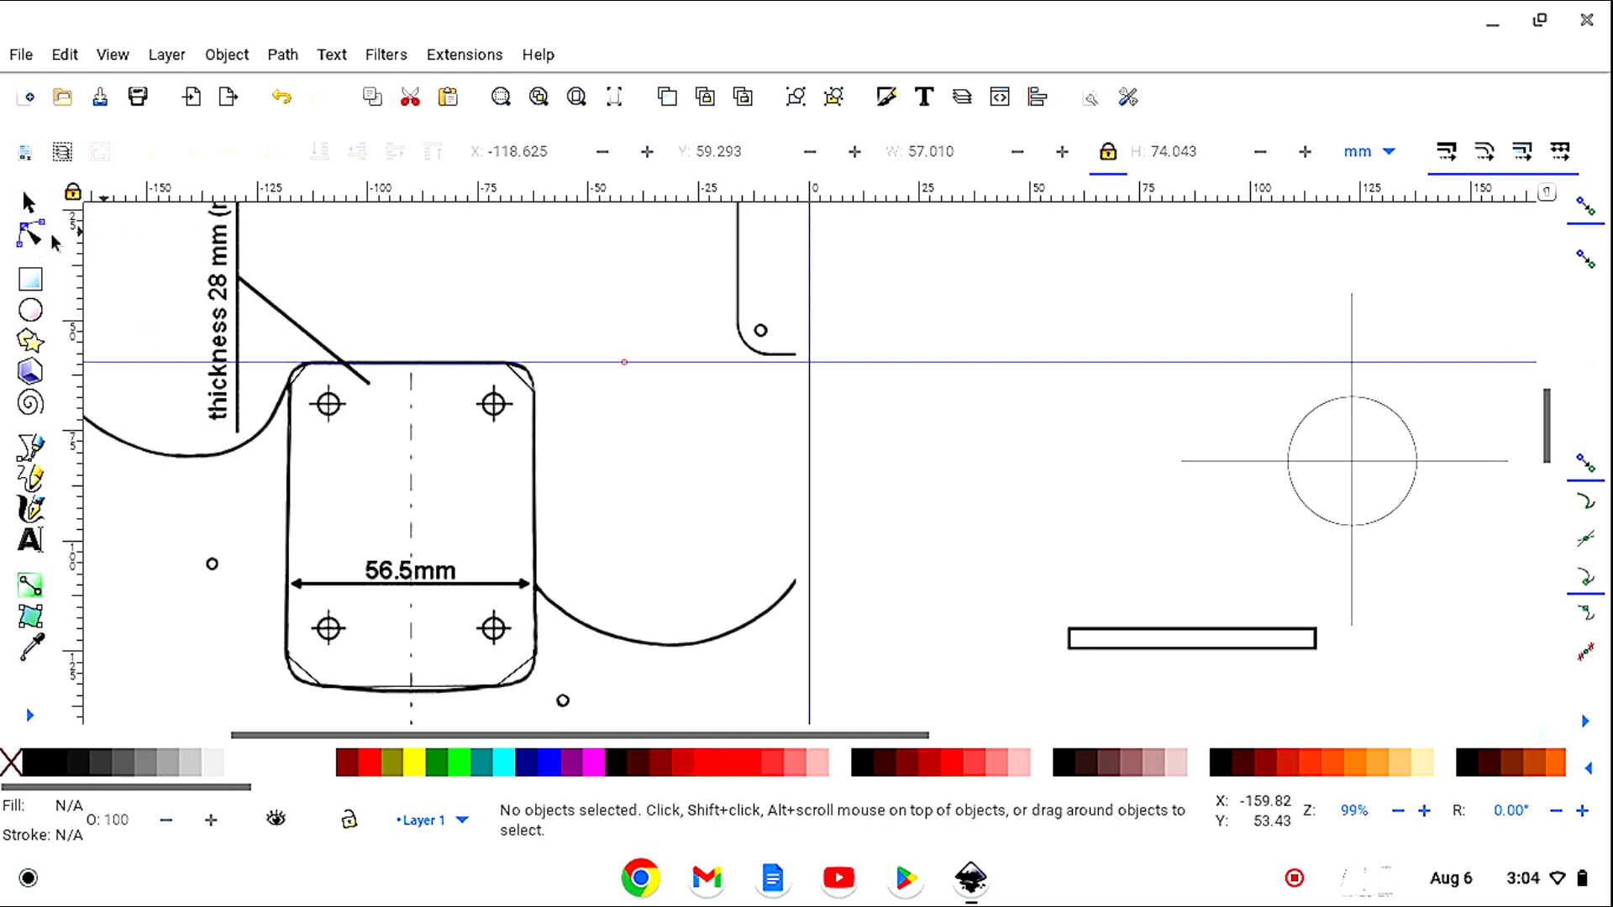
pyautogui.click(36, 238)
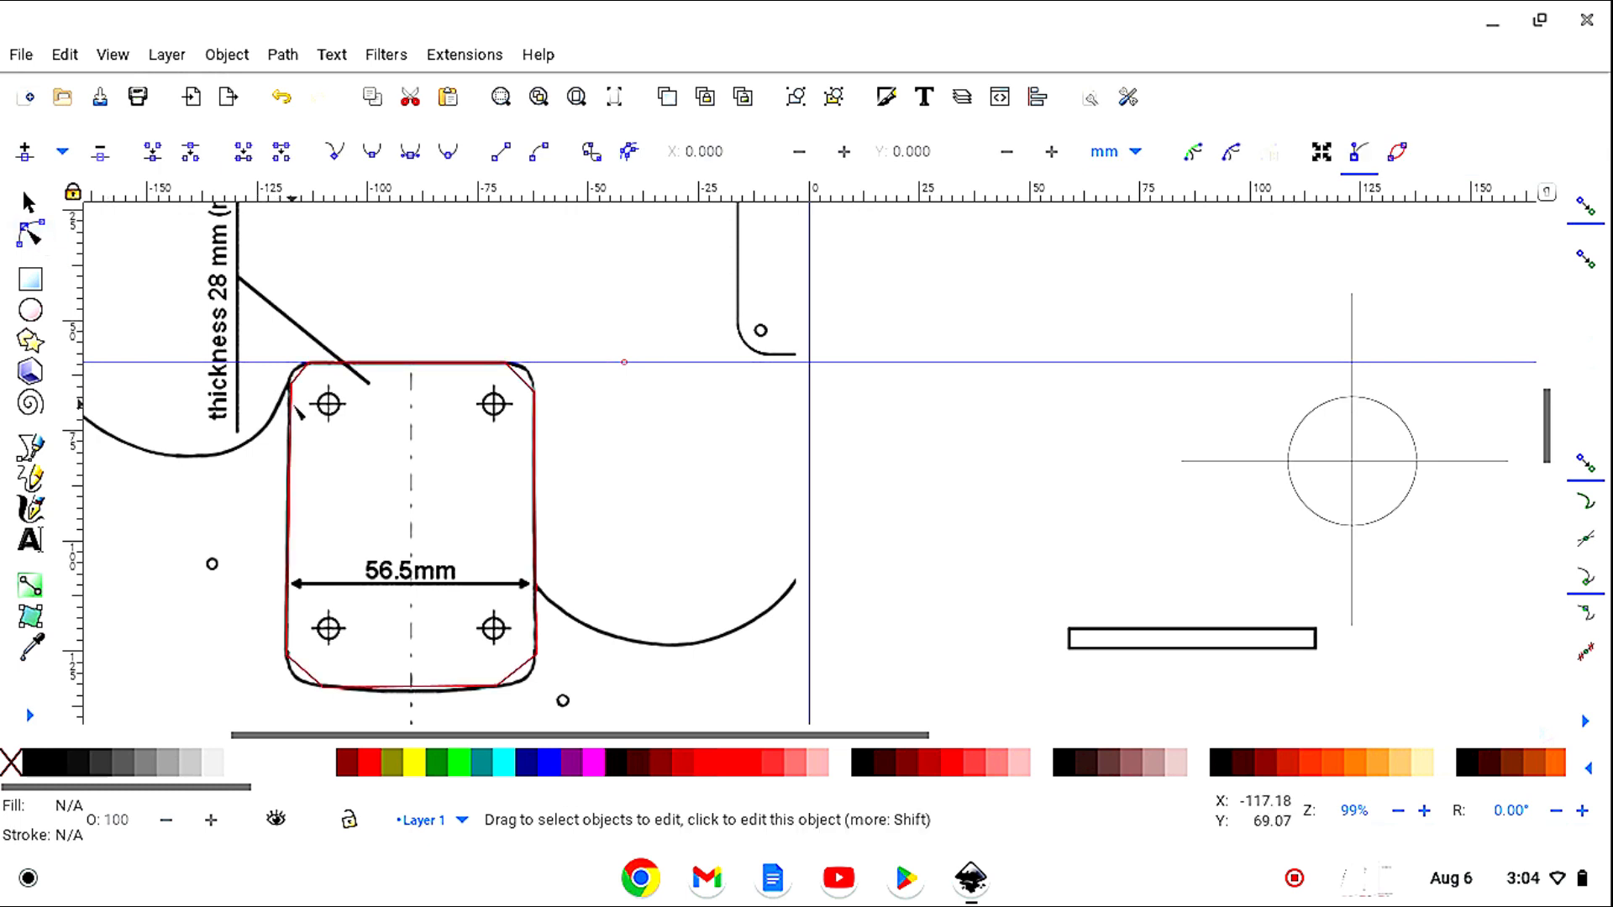
pyautogui.click(295, 409)
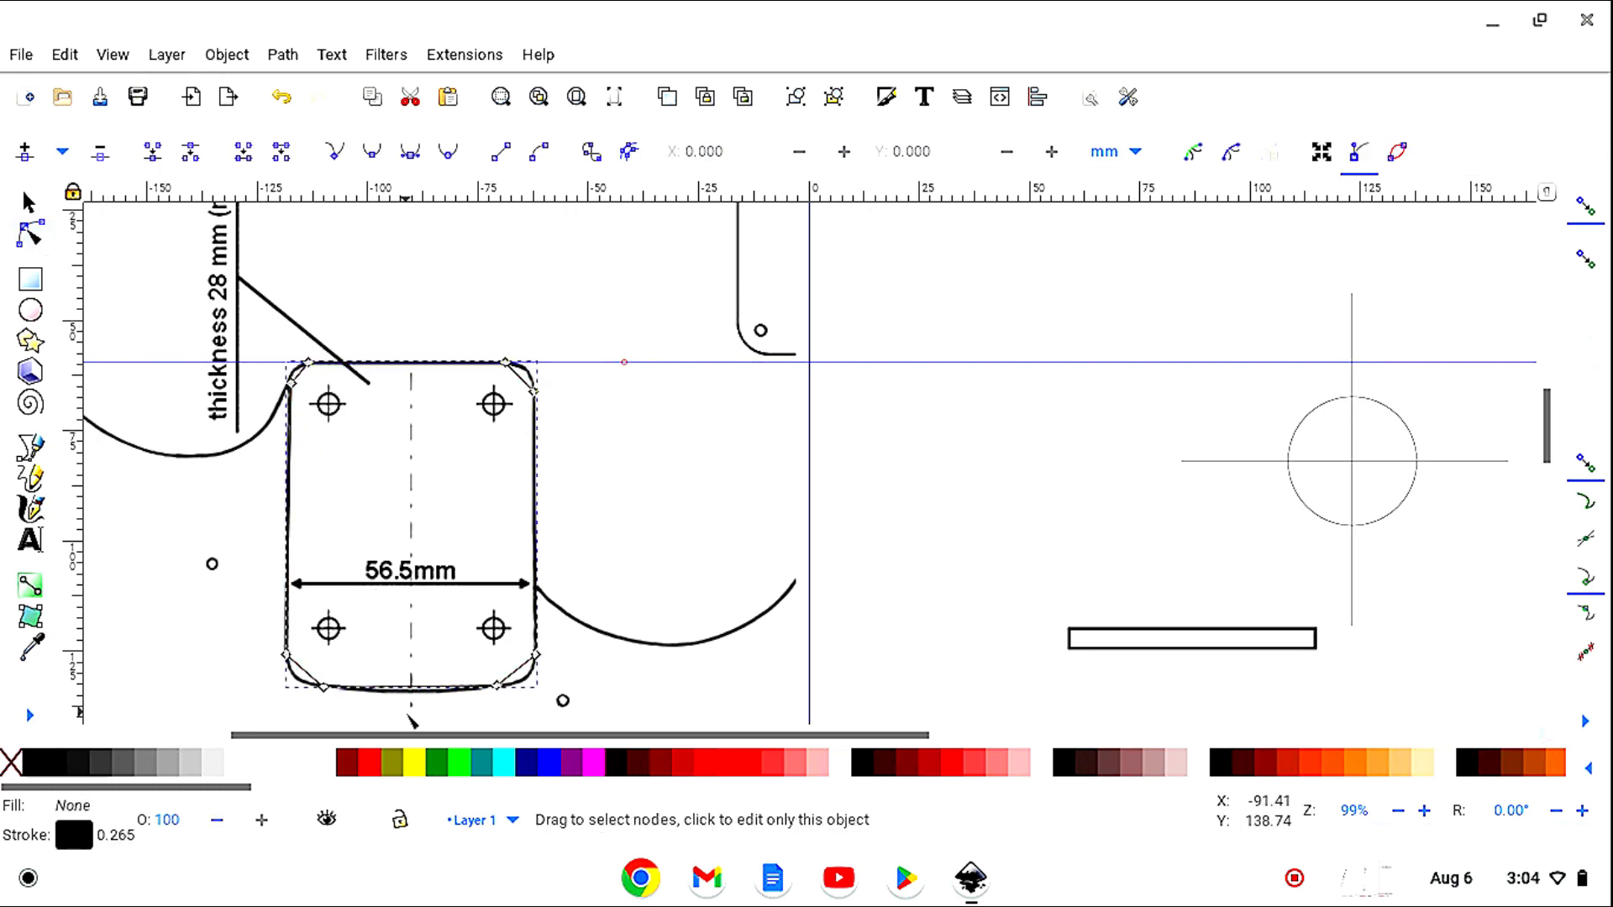
pyautogui.keyDown('shift'); pyautogui.click(378, 771); pyautogui.keyUp('shift')
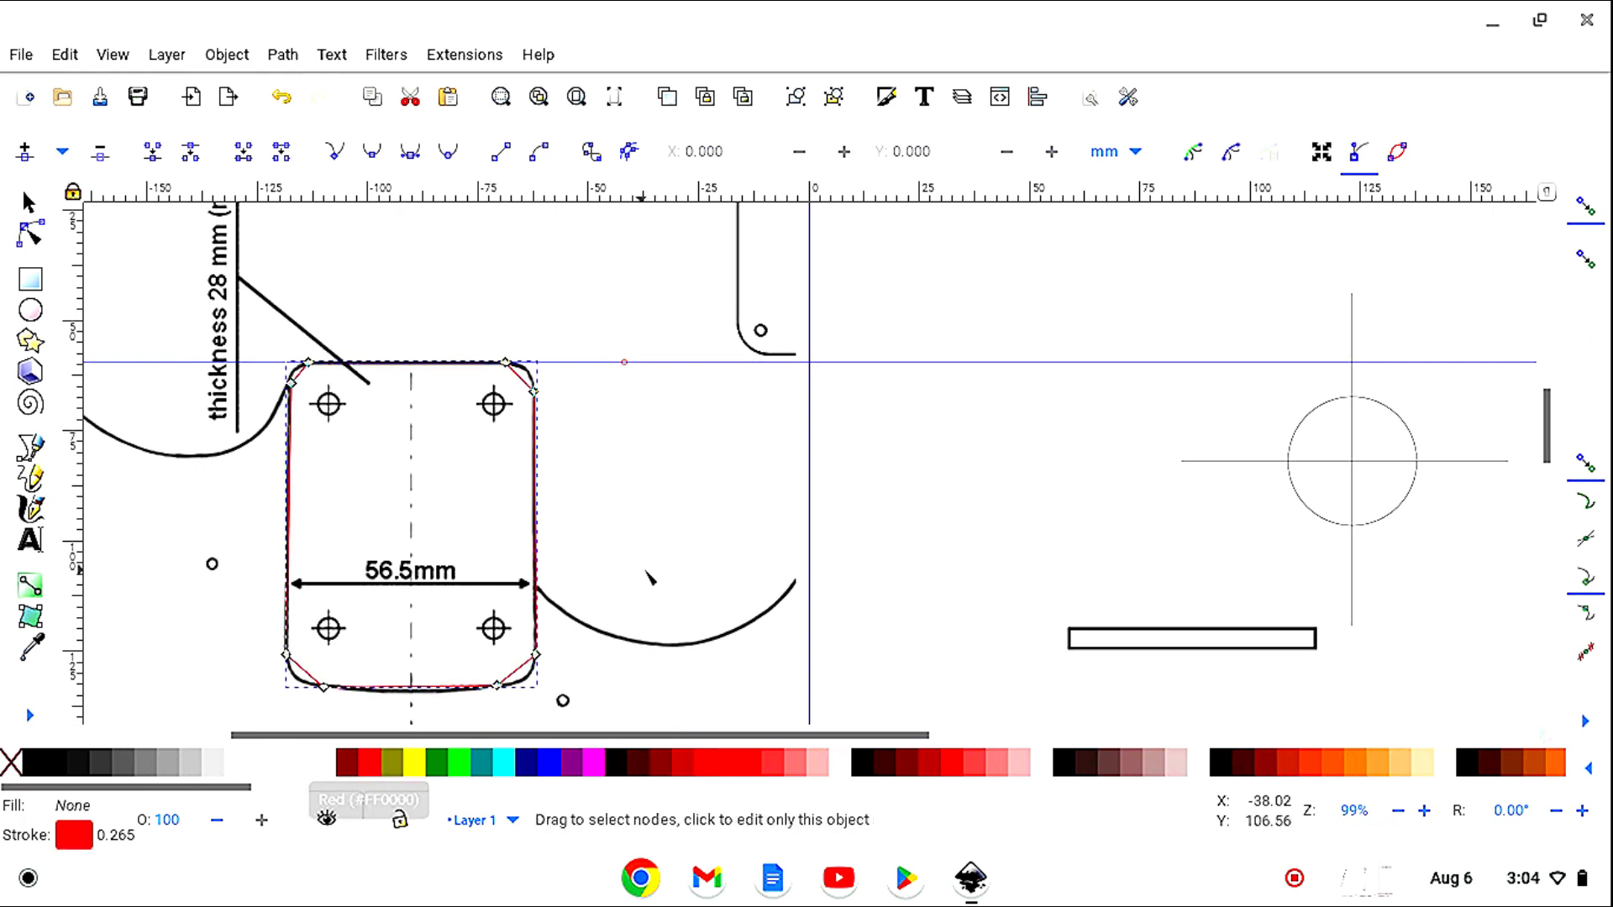
pyautogui.click(886, 99)
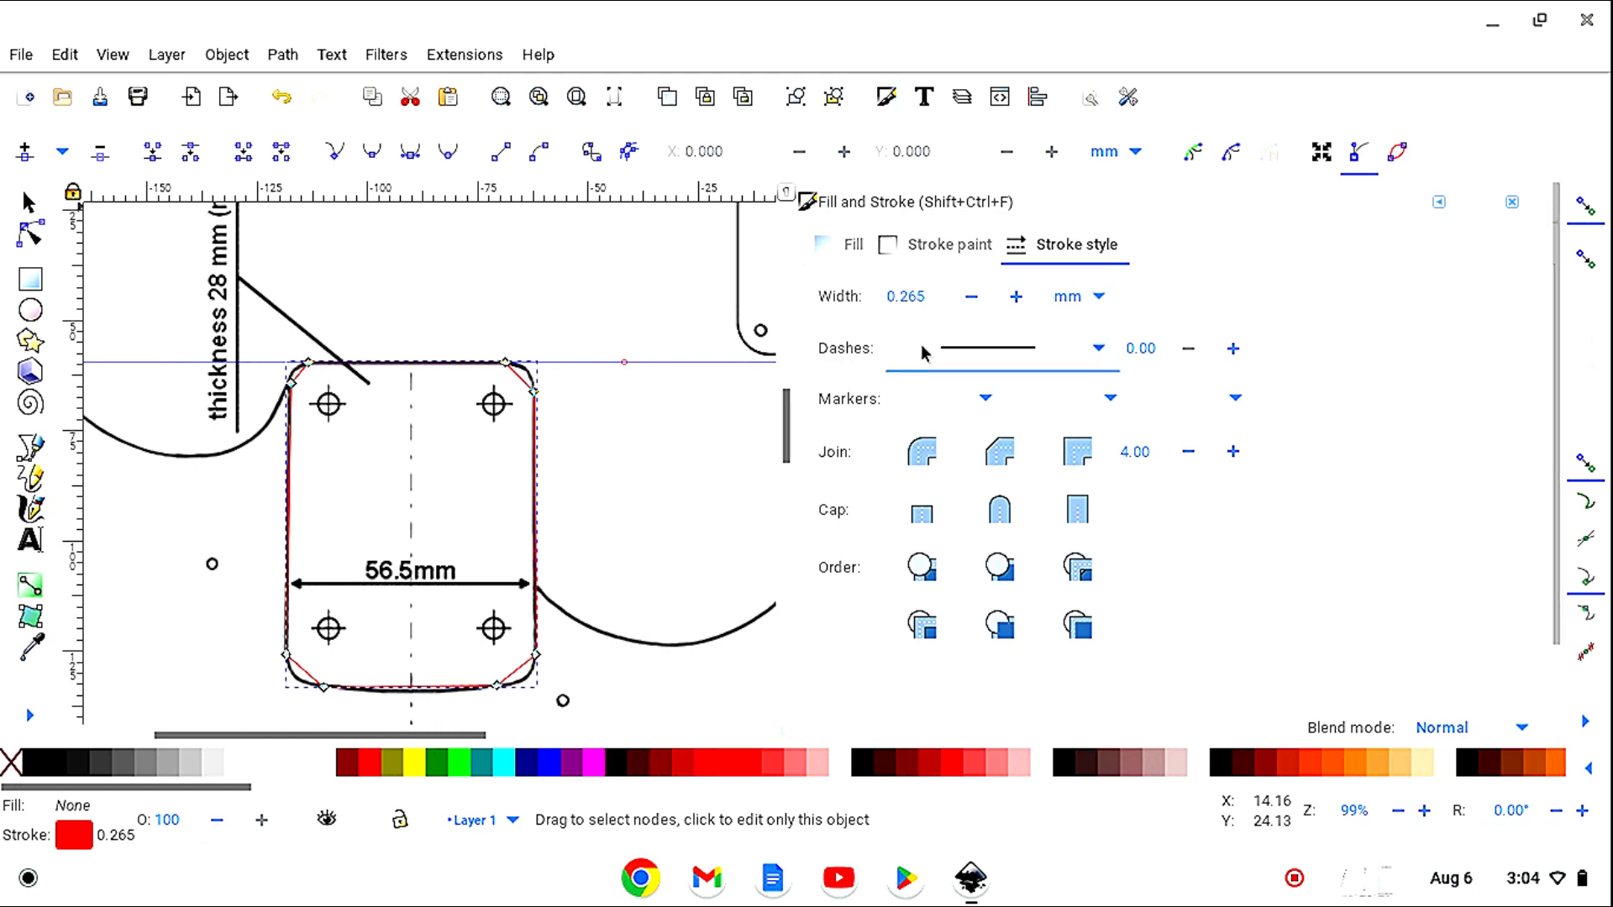
pyautogui.doubleClick(917, 295)
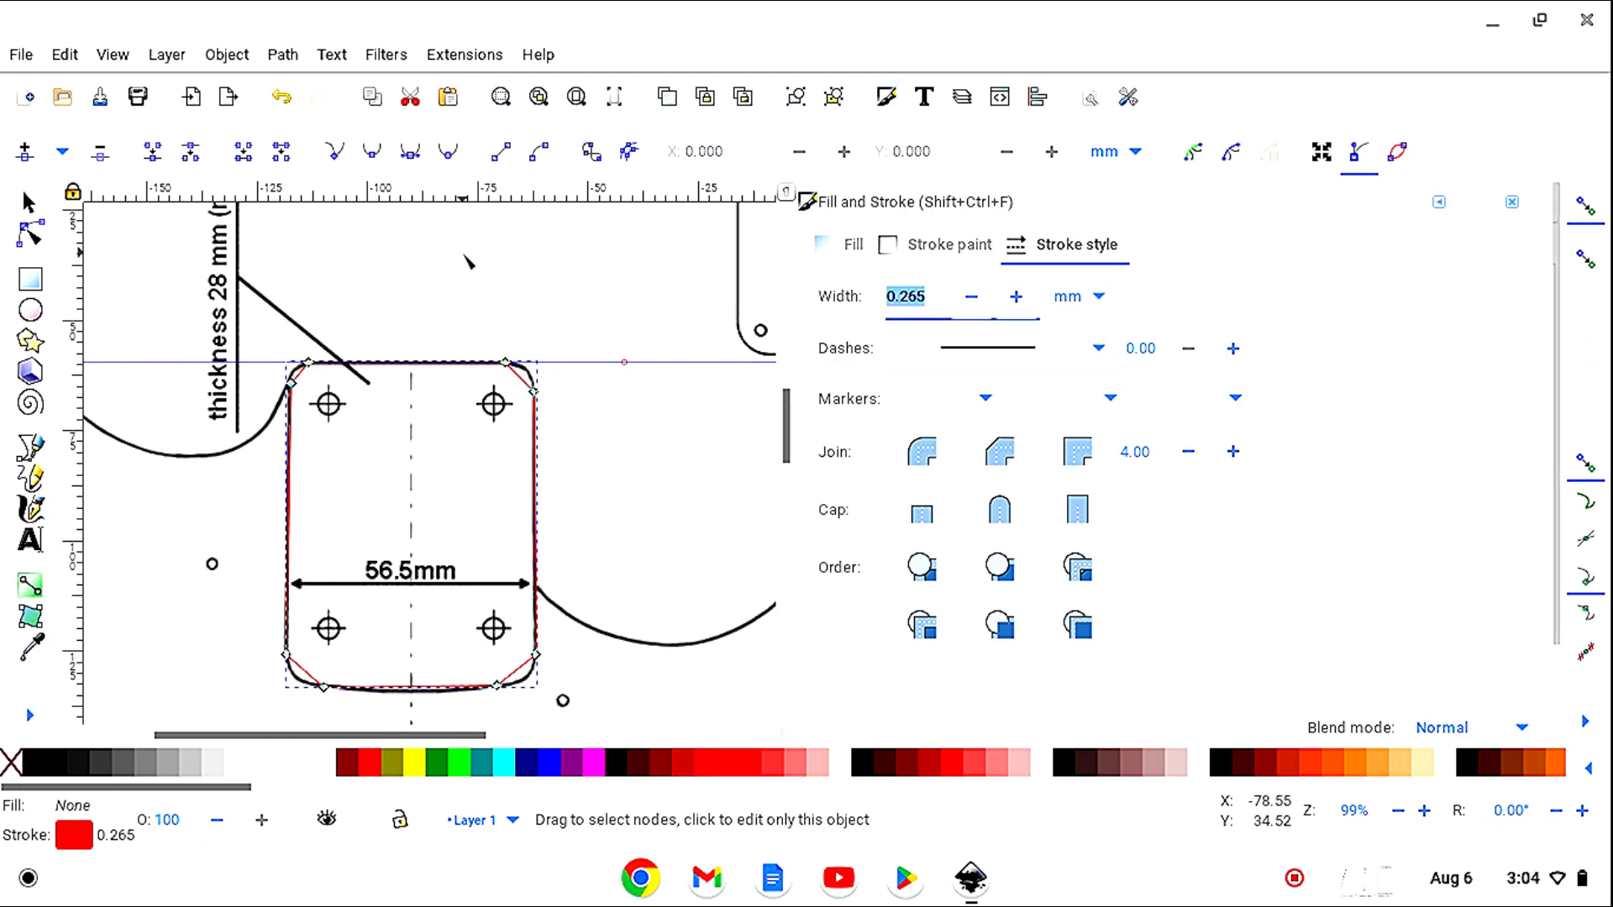
pyautogui.write('.5')
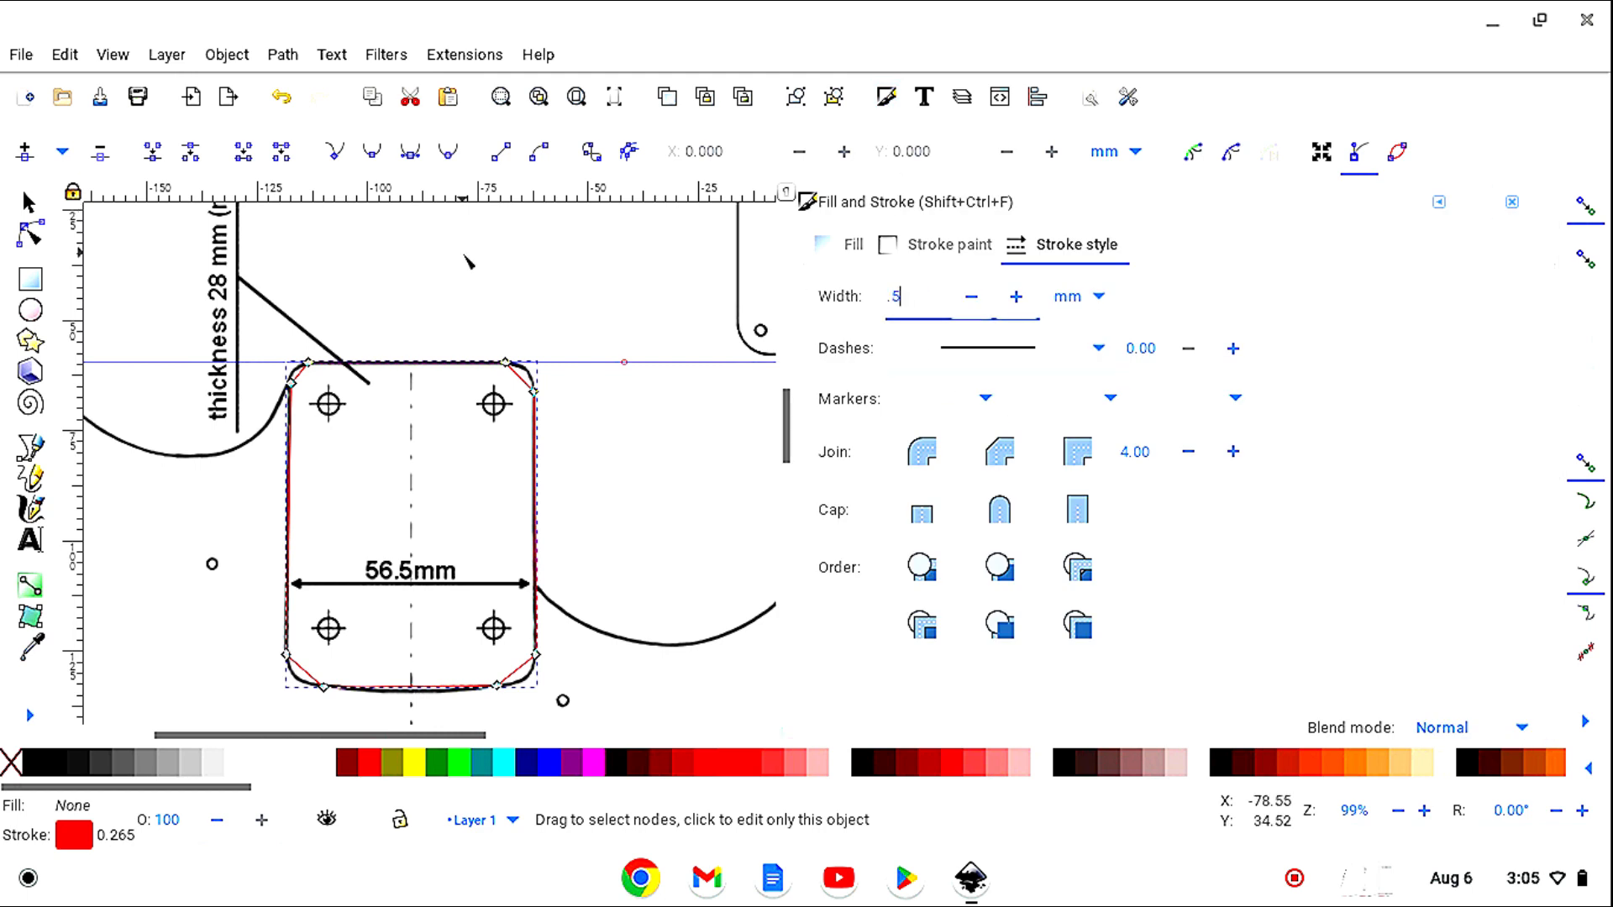
pyautogui.press('Return')
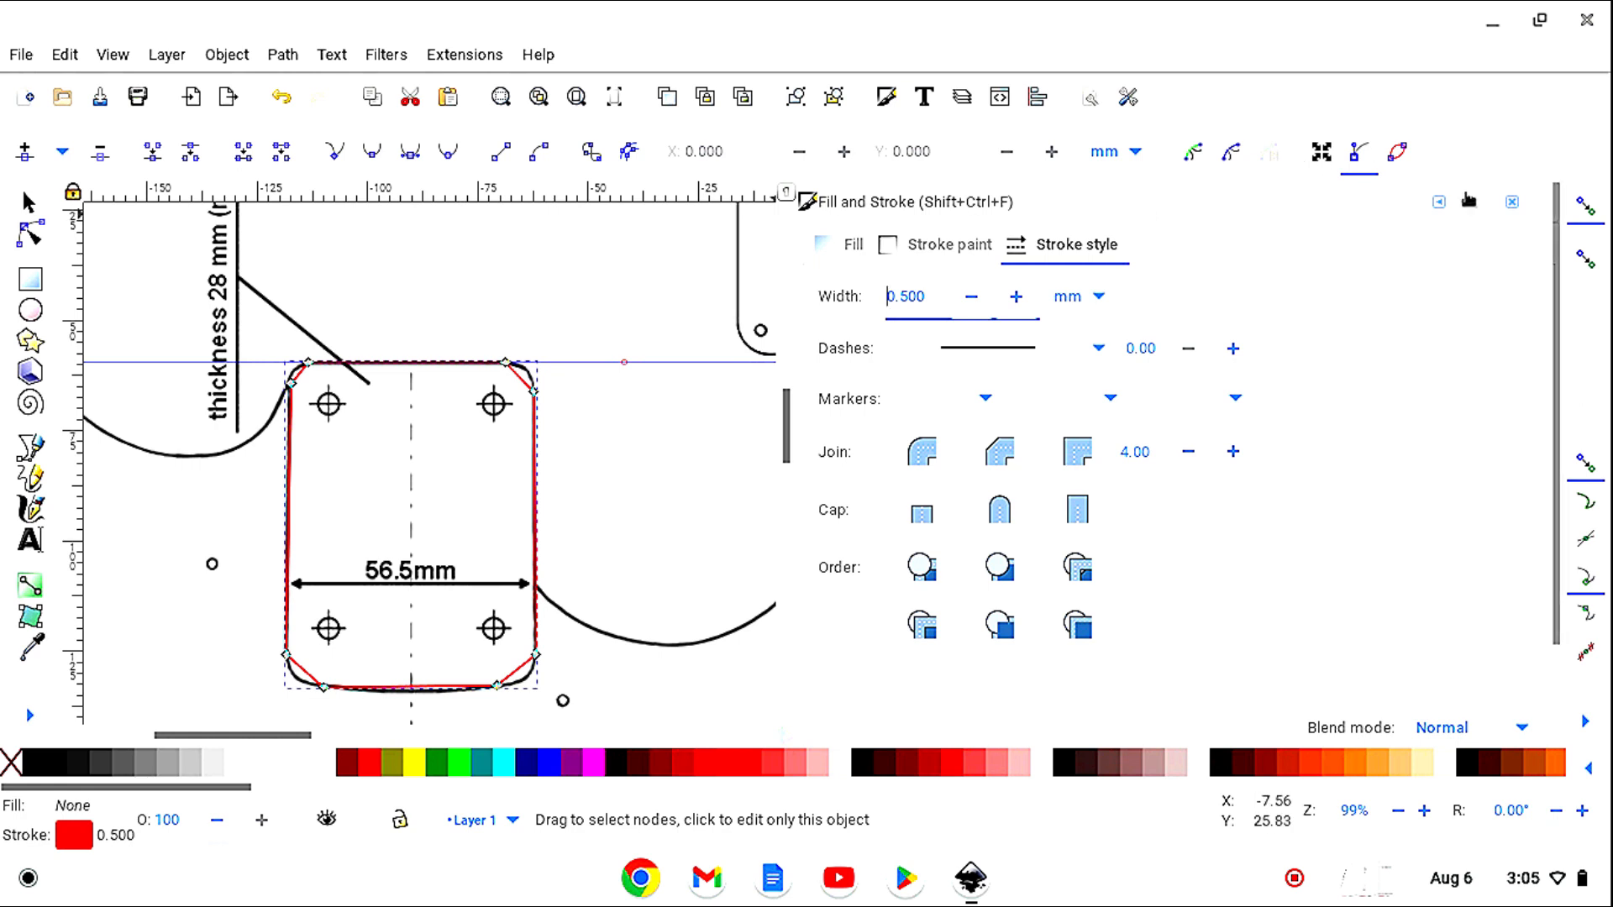
pyautogui.click(1512, 203)
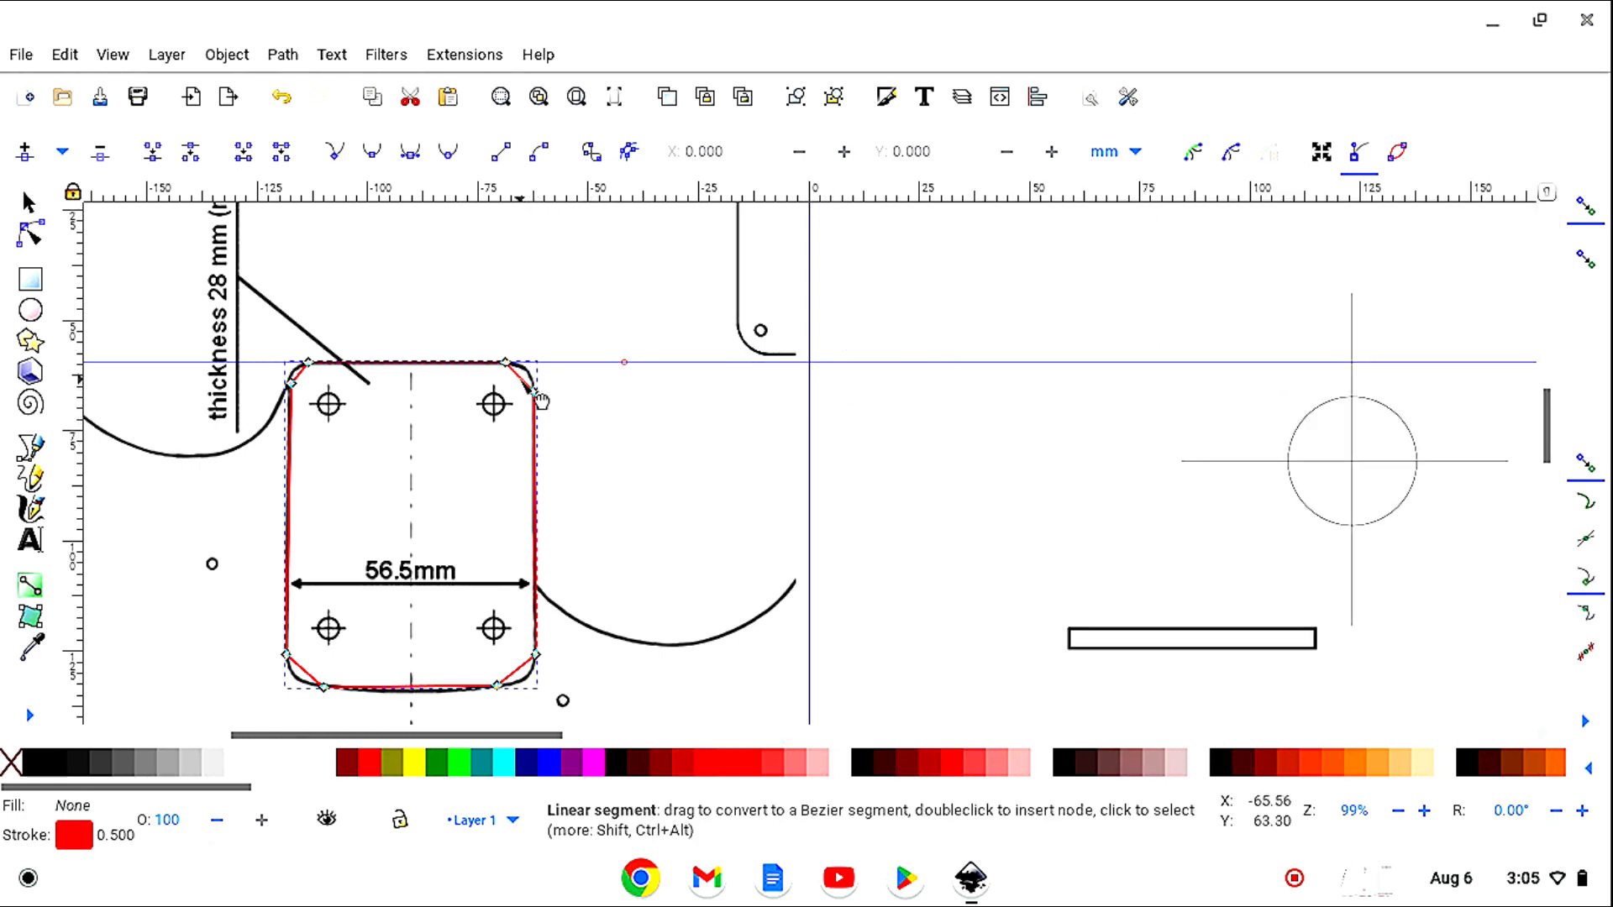
# Bend the red path's corner segments and lower edge into curves that follow the neck pocket outline, nudging the upper-left corner node into place.
pyautogui.moveTo(524, 385); pyautogui.dragTo(528, 380)
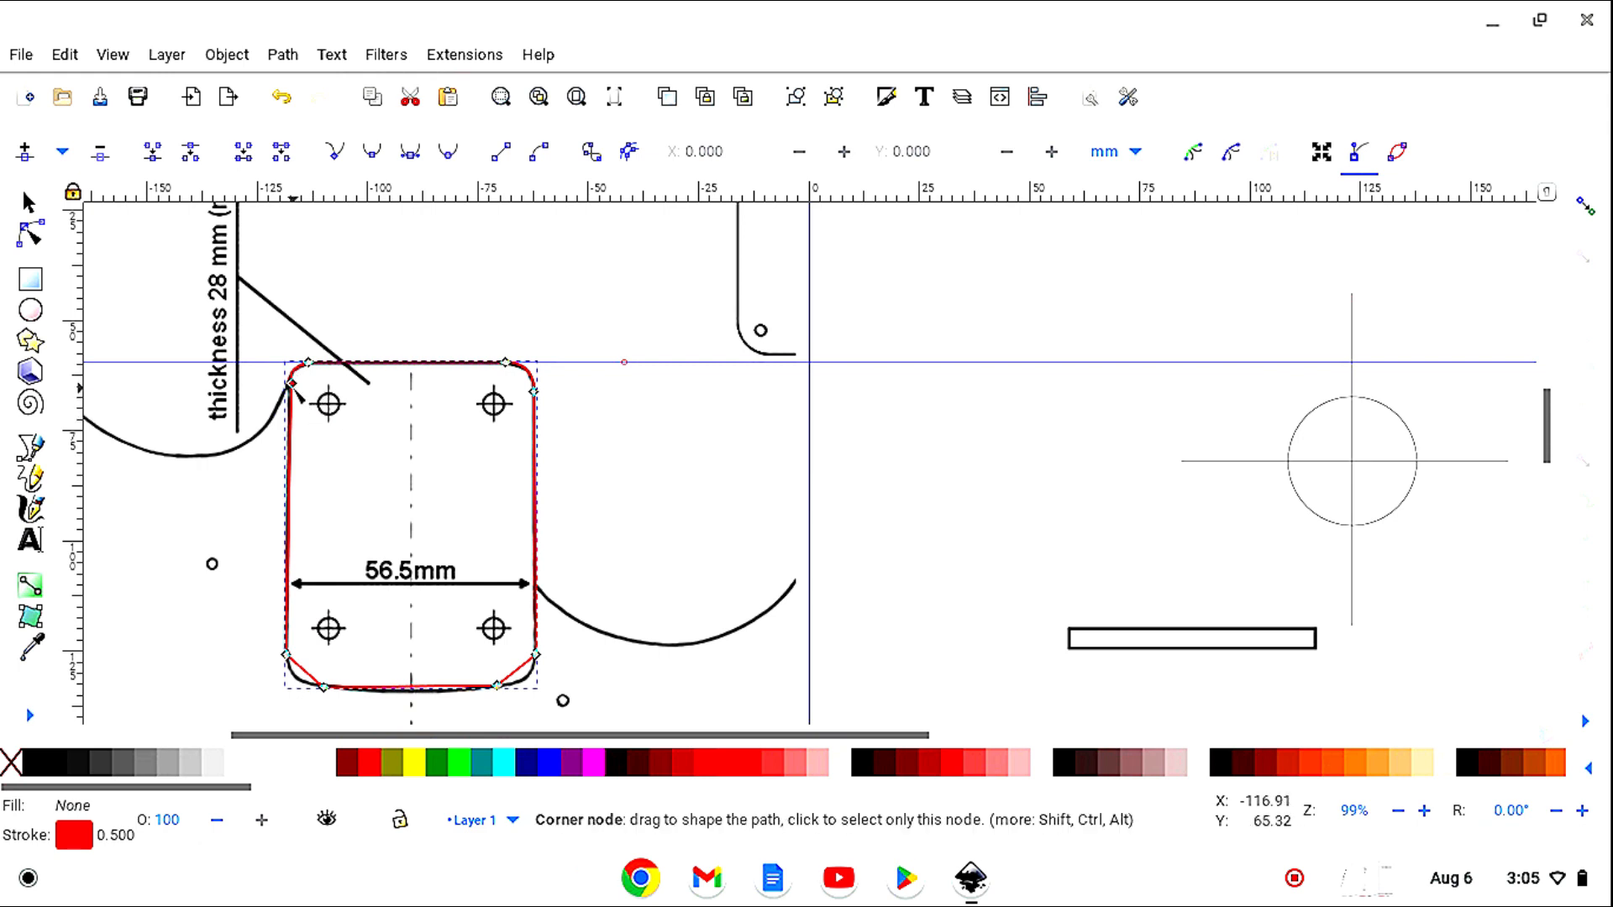
pyautogui.moveTo(291, 385); pyautogui.dragTo(289, 399)
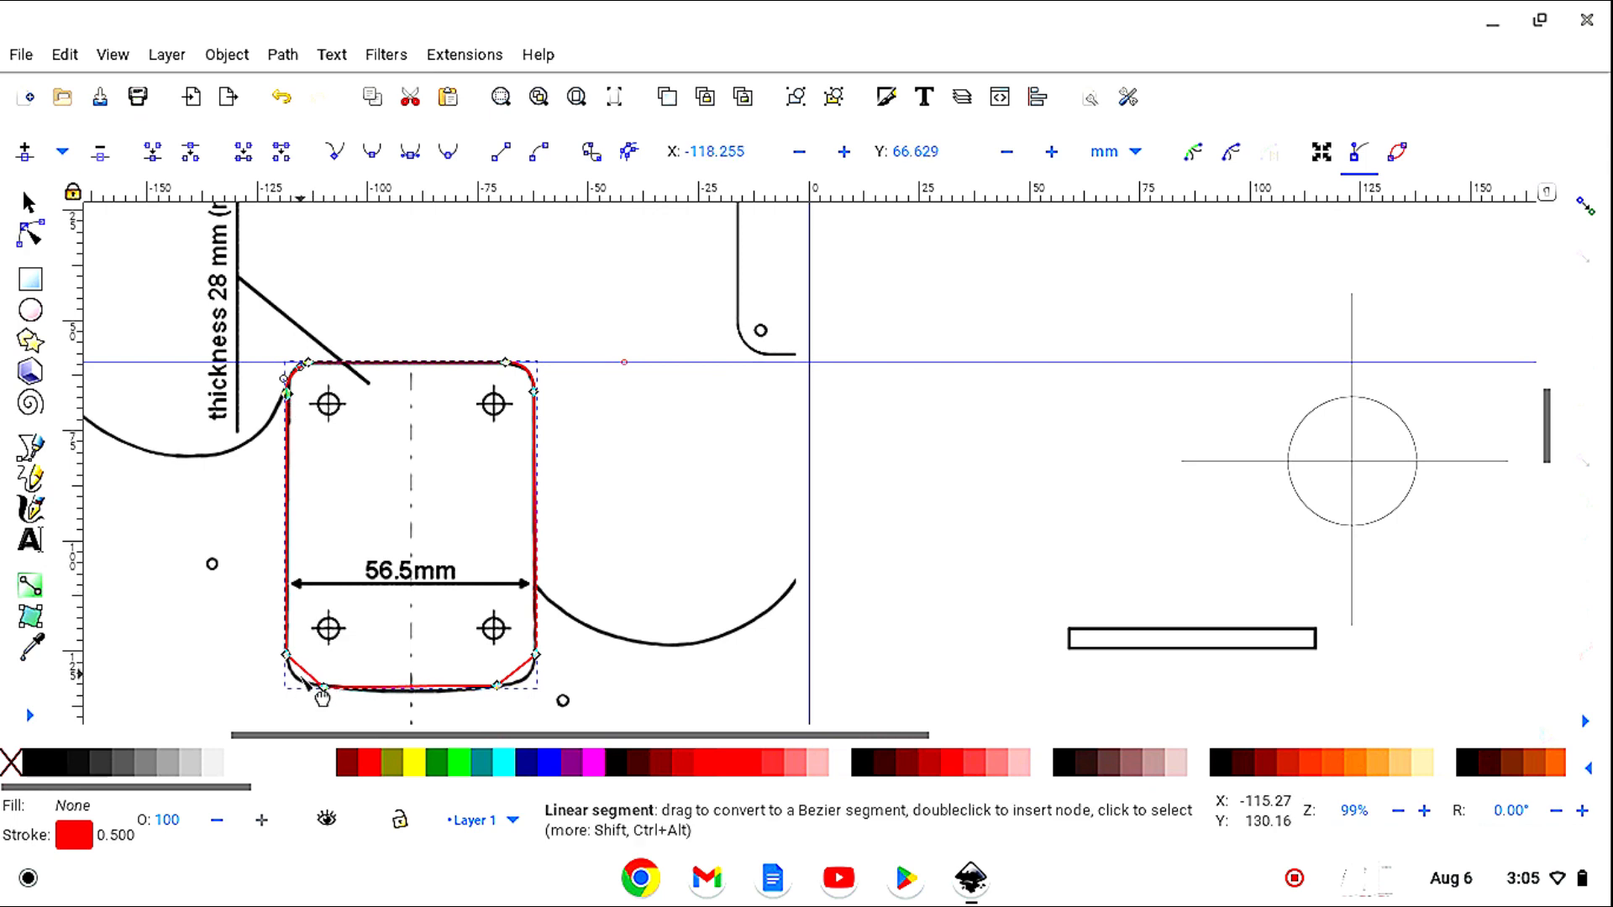
pyautogui.moveTo(323, 691); pyautogui.dragTo(298, 684)
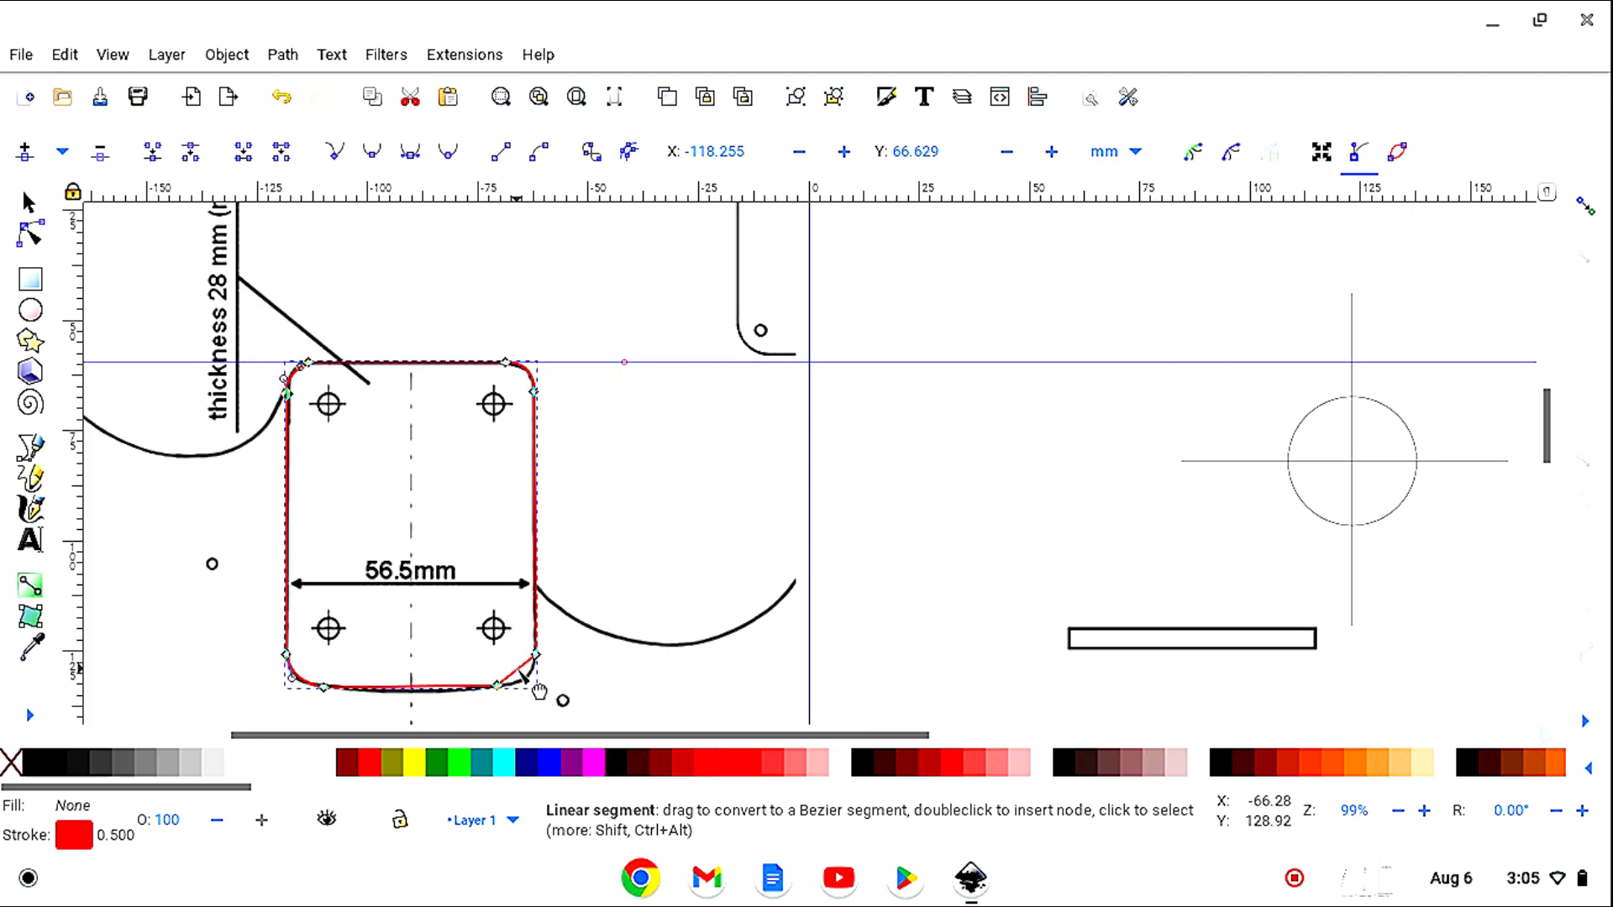
pyautogui.moveTo(519, 679); pyautogui.dragTo(525, 684)
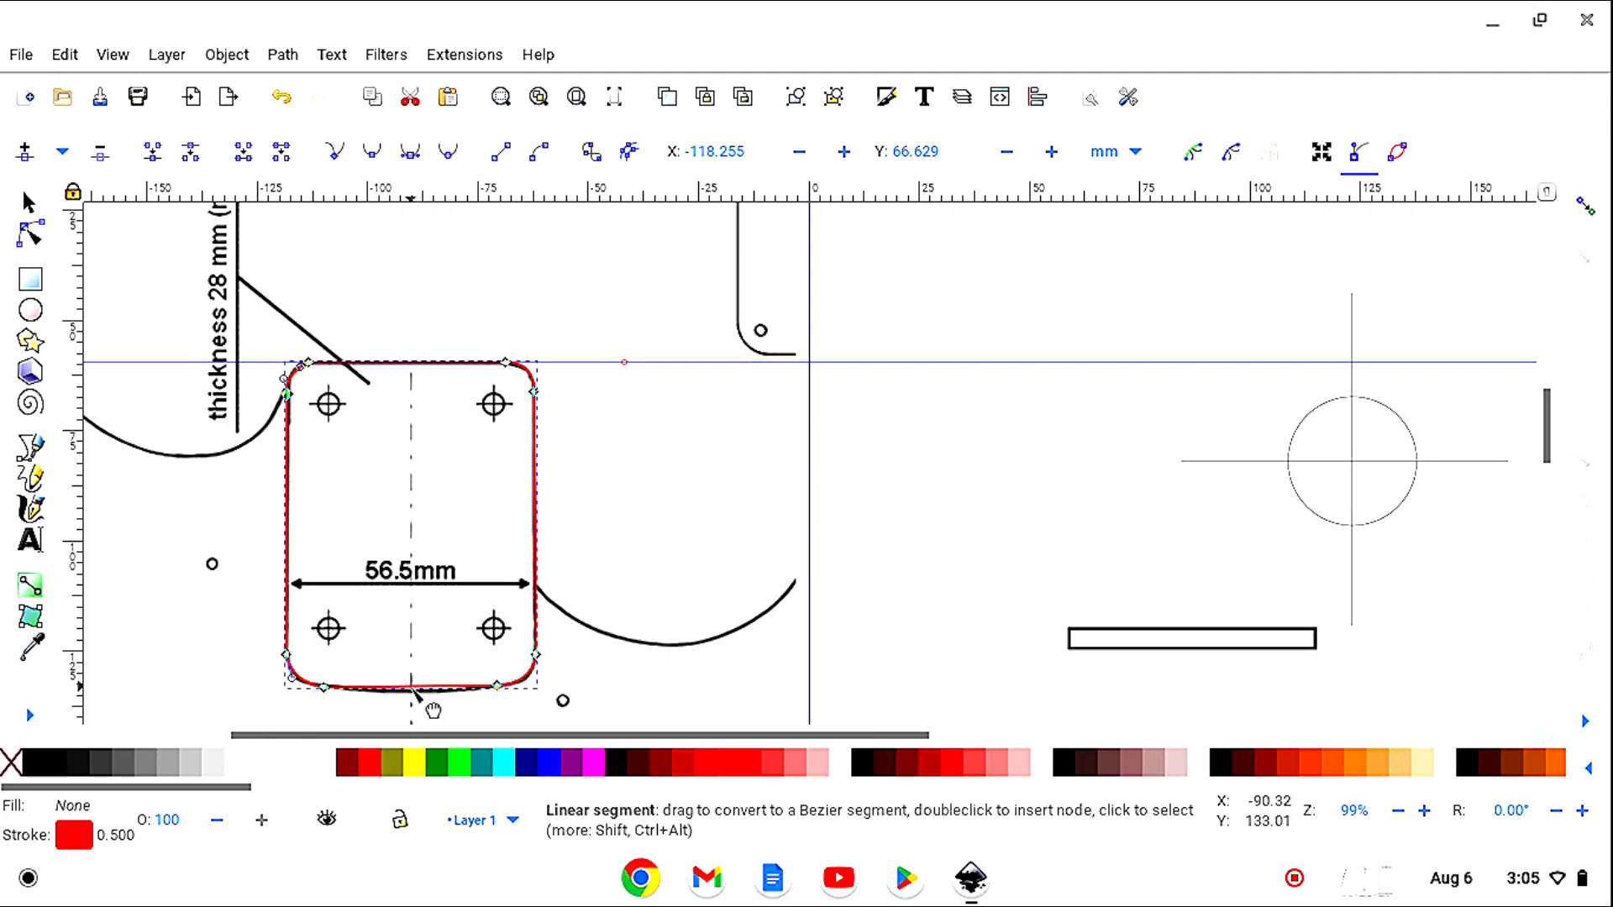
pyautogui.moveTo(412, 689); pyautogui.dragTo(411, 700)
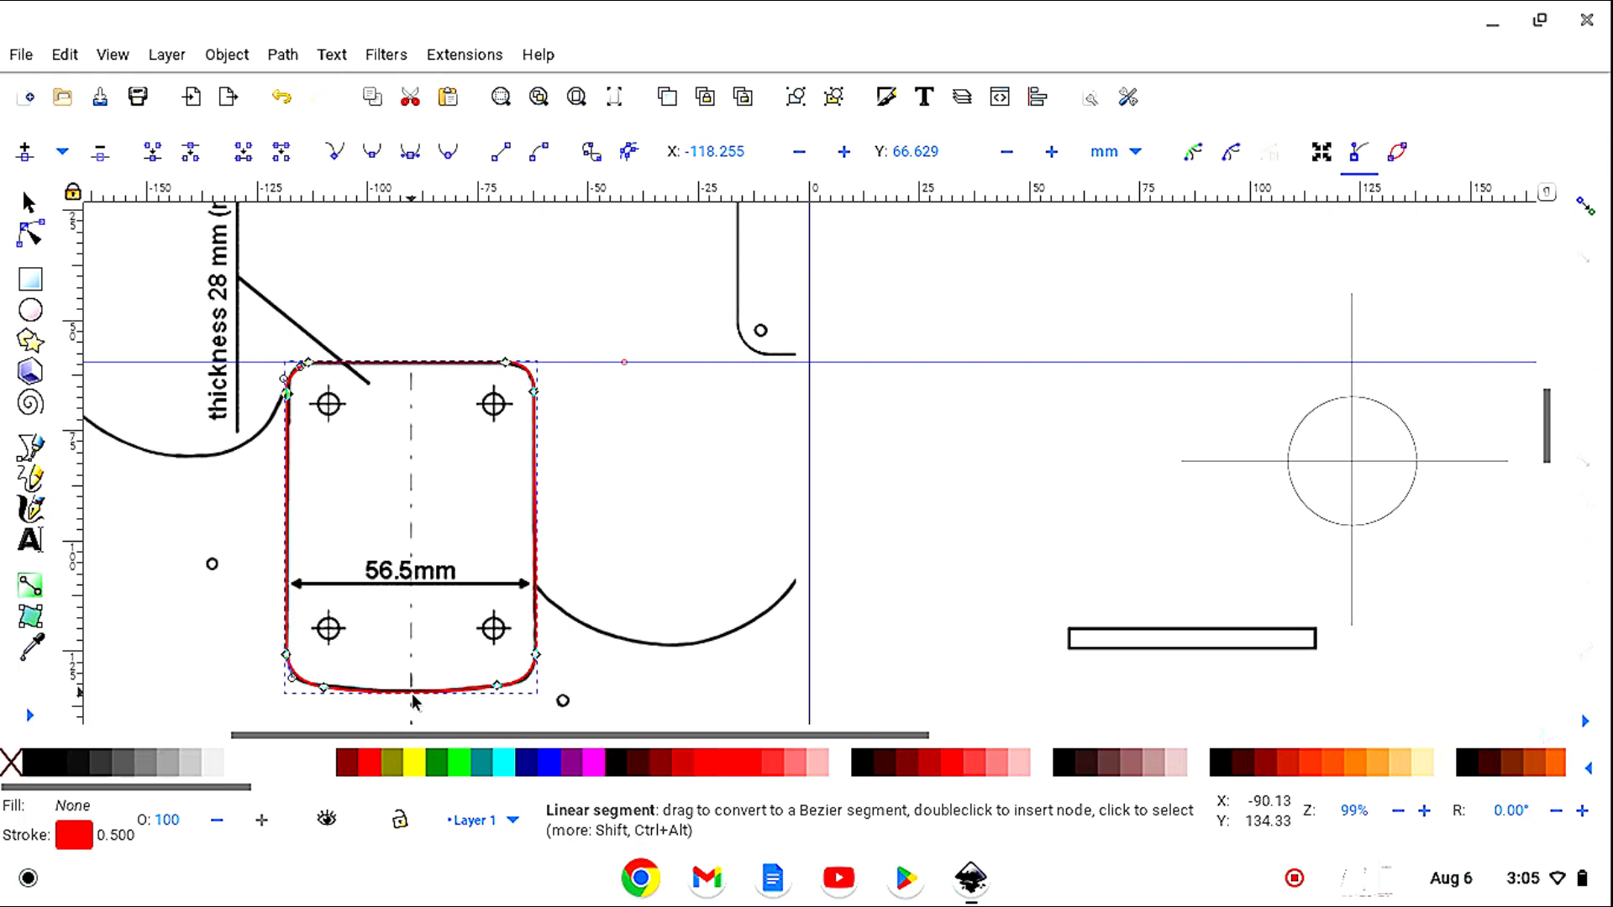
# Refine the curves of the pocket path's two upper corners by adjusting their node handles to match the plan.
pyautogui.click(30, 721)
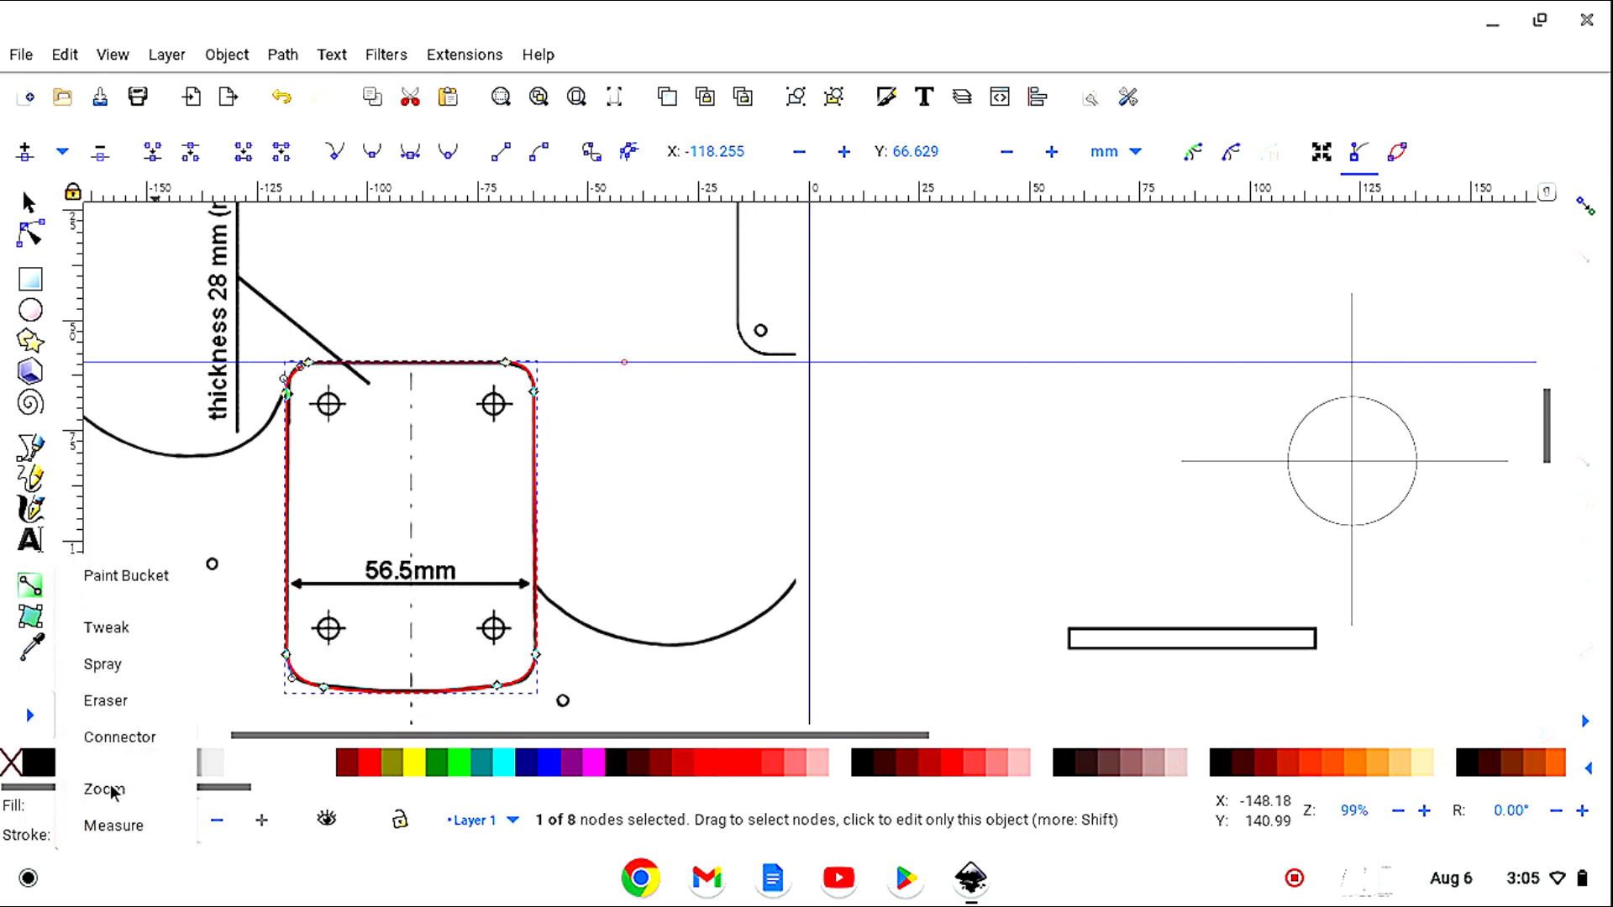
pyautogui.click(114, 790)
pyautogui.click(25, 151)
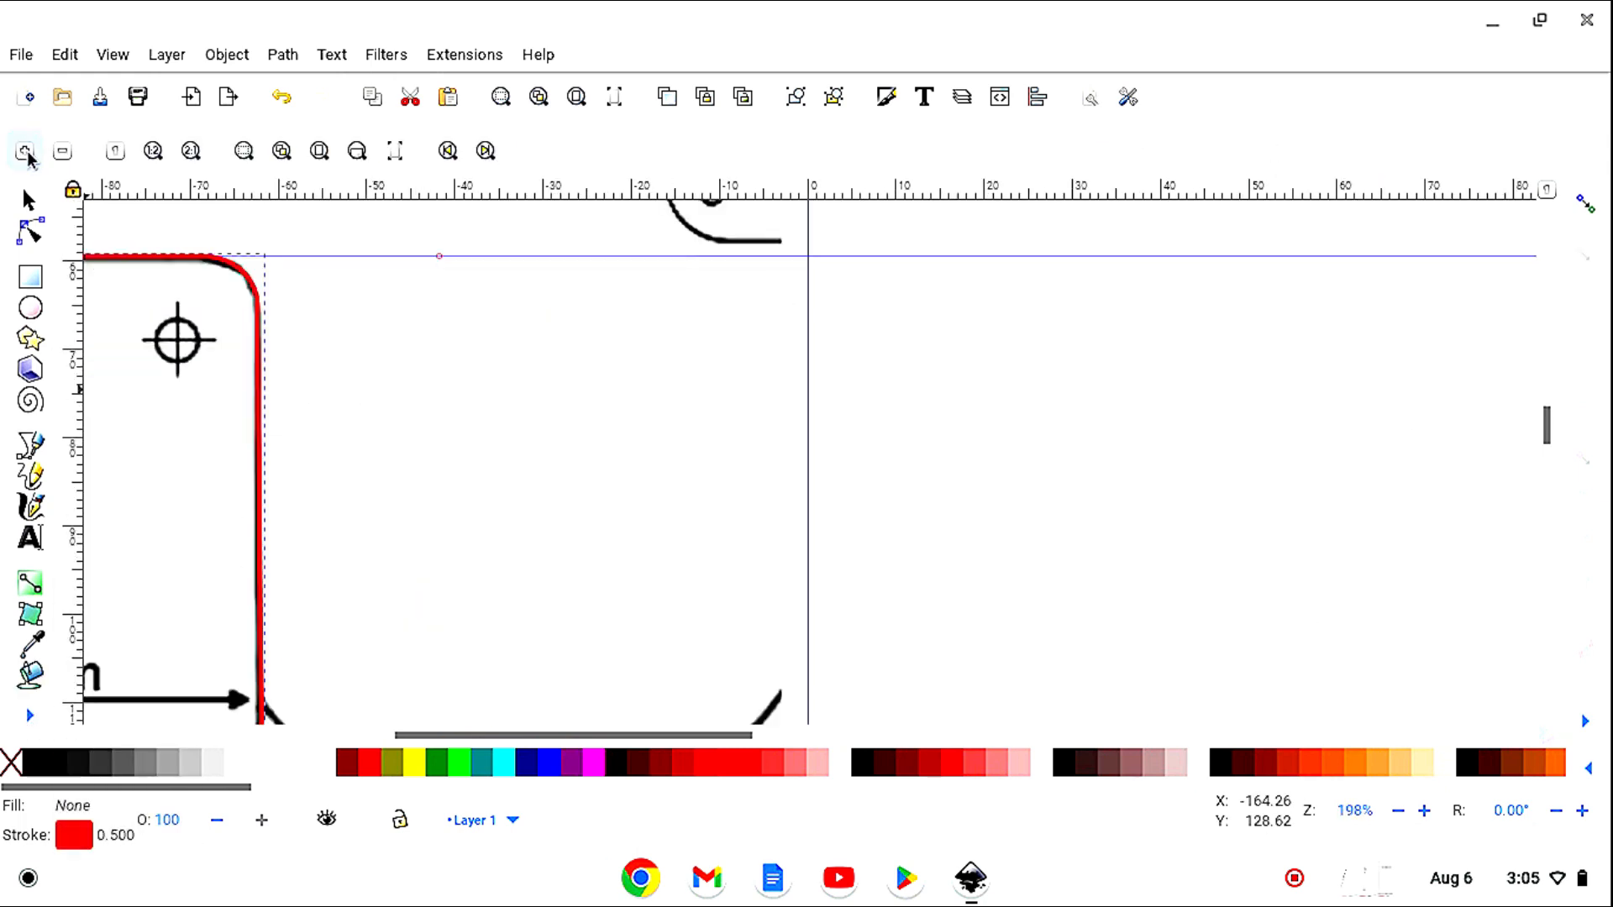
pyautogui.press('s')
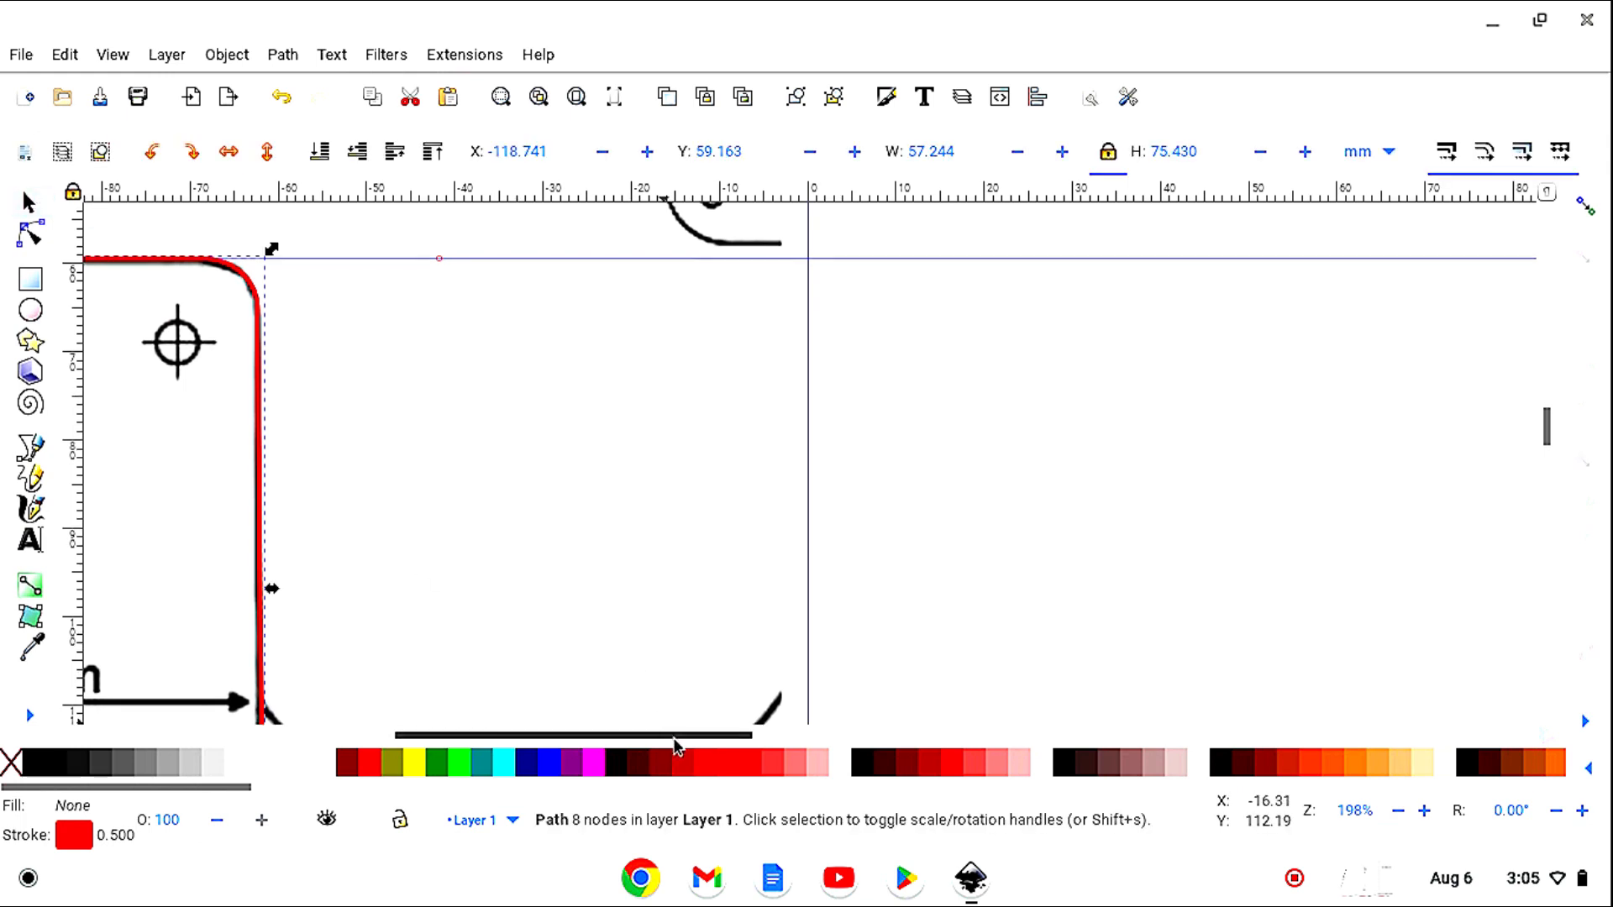
pyautogui.moveTo(672, 736); pyautogui.dragTo(483, 737)
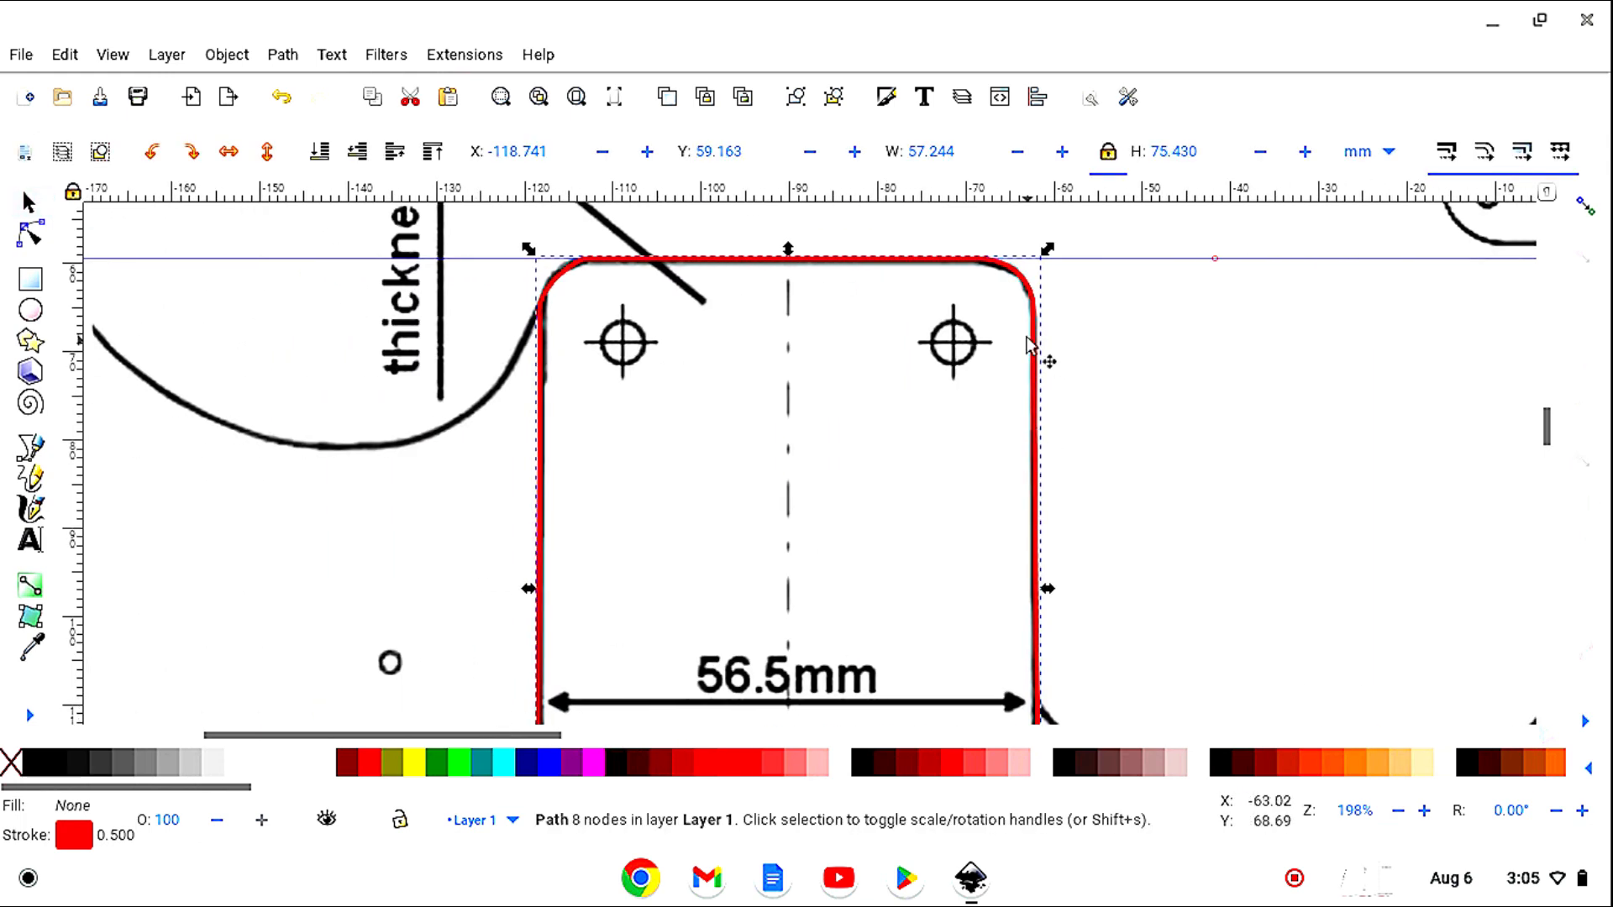
pyautogui.click(32, 239)
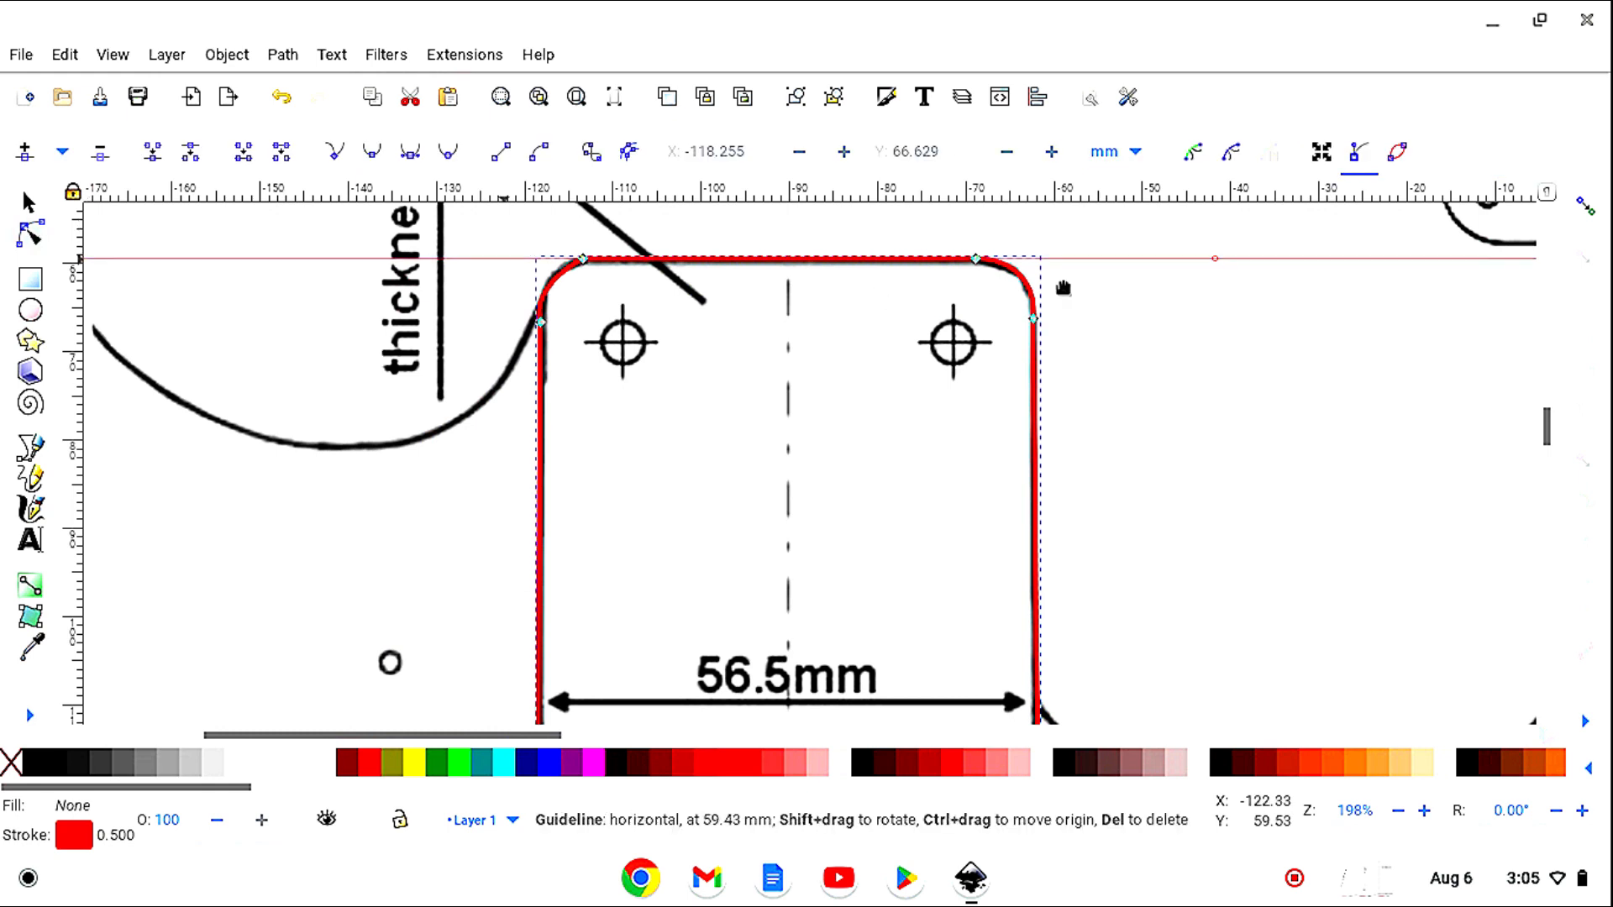
pyautogui.click(564, 279)
pyautogui.moveTo(568, 276)
pyautogui.mouseDown()
pyautogui.moveTo(532, 292)
pyautogui.moveTo(548, 300)
pyautogui.mouseUp()
pyautogui.moveTo(542, 295); pyautogui.dragTo(540, 294)
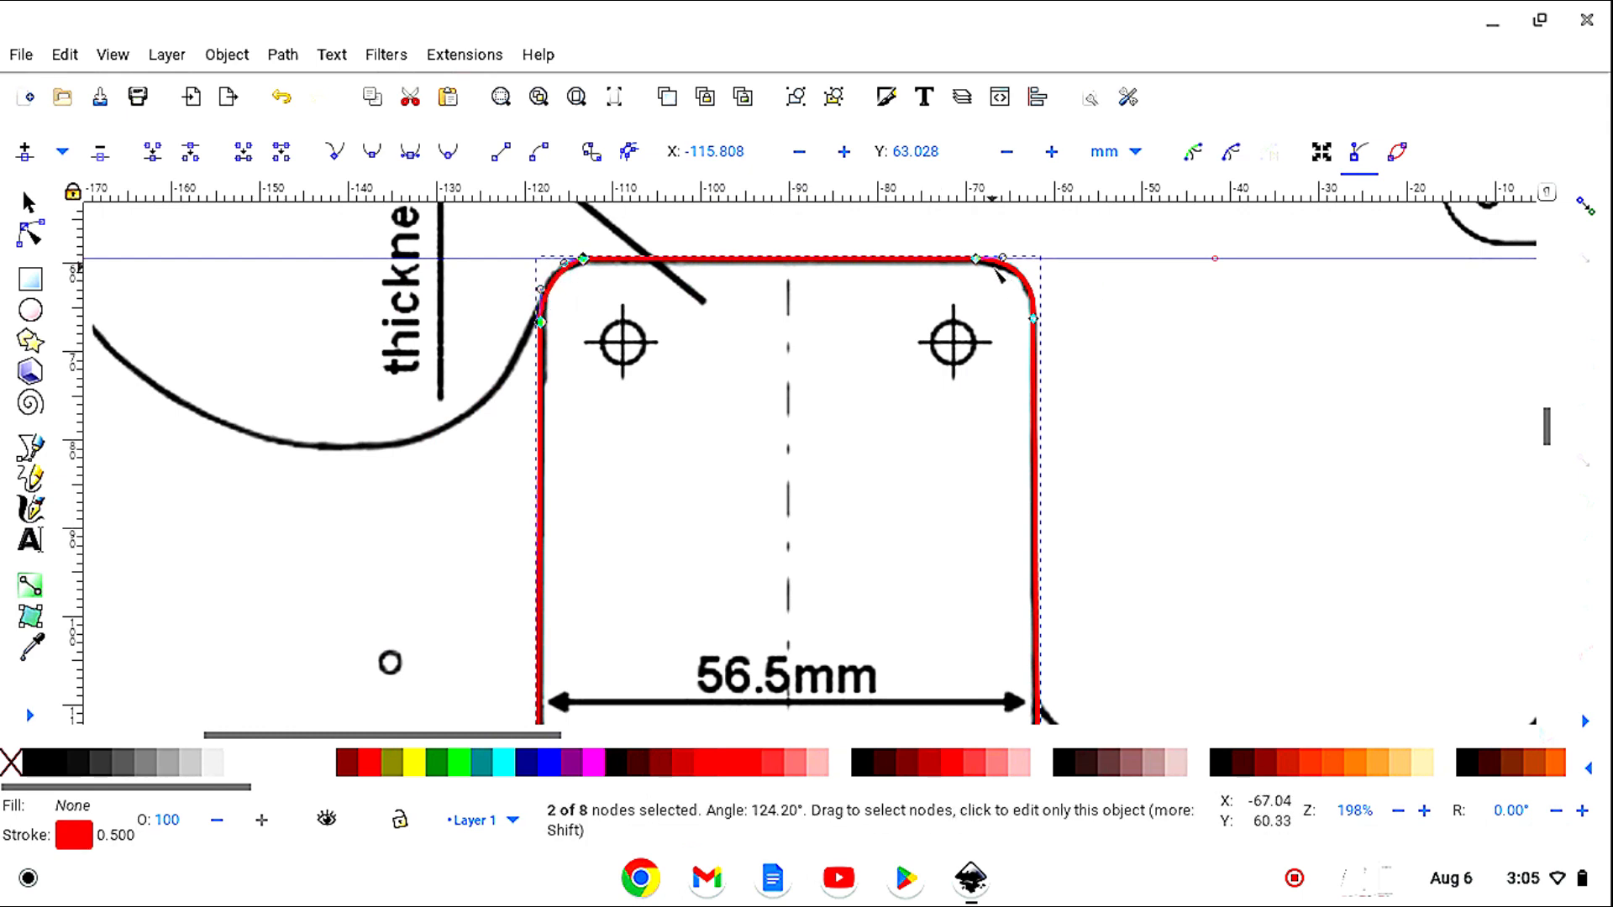
pyautogui.moveTo(1006, 262); pyautogui.dragTo(1035, 282)
pyautogui.click(1034, 320)
# Adjust the nodes and handles of the pocket path's two lower corners to fit the plan's rounded corners.
pyautogui.scroll(-15, 911, 467)
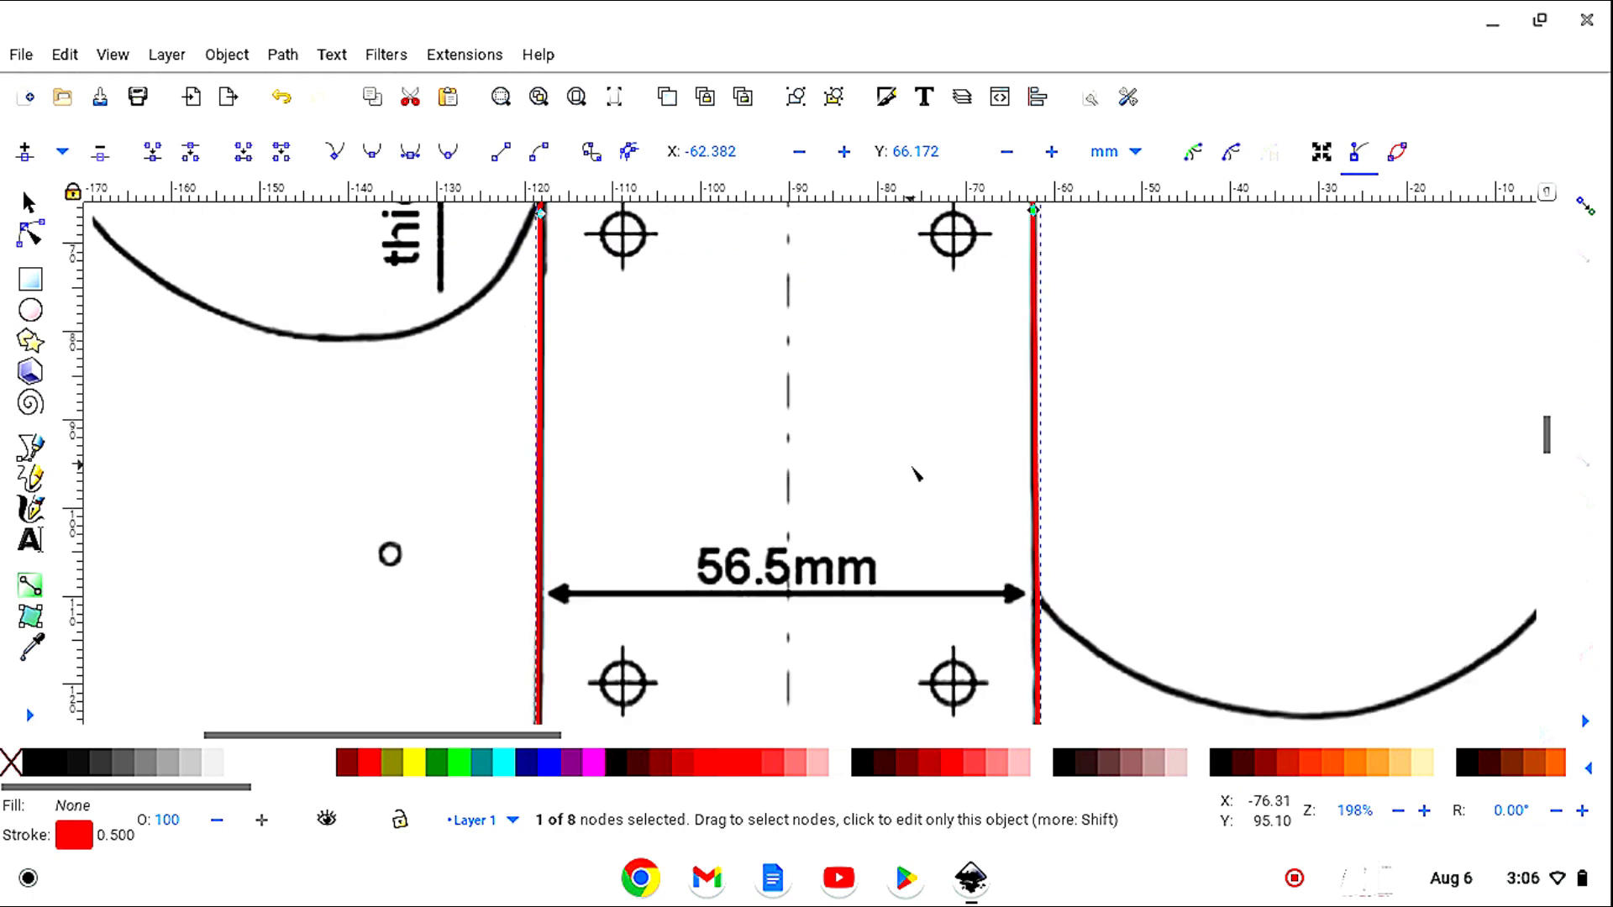
pyautogui.scroll(10, 915, 462)
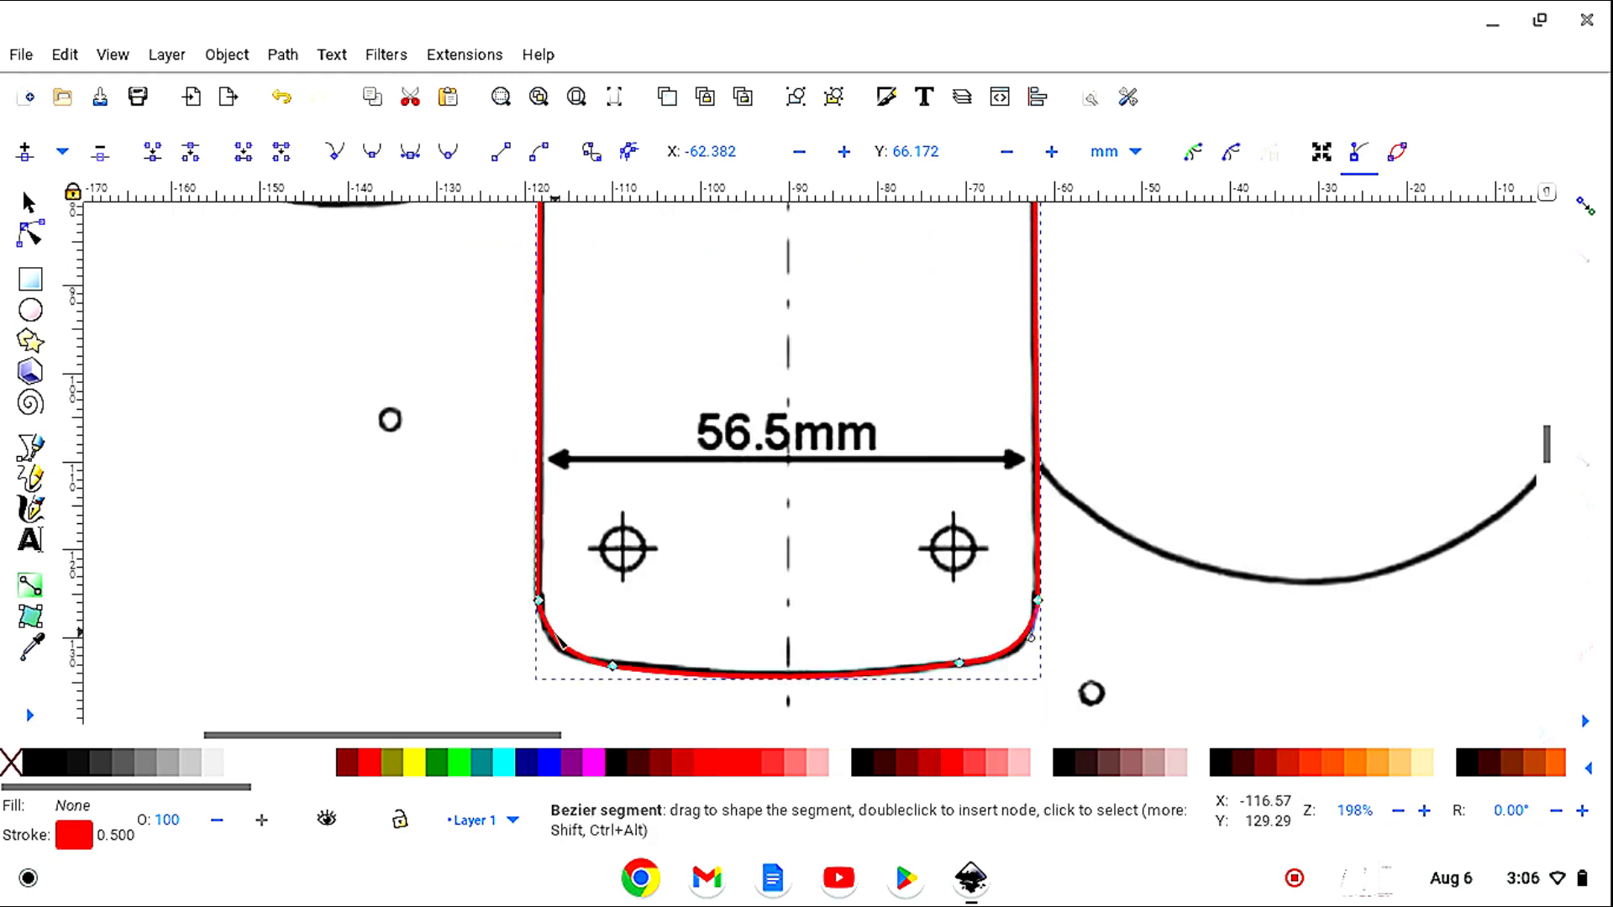
pyautogui.click(580, 661)
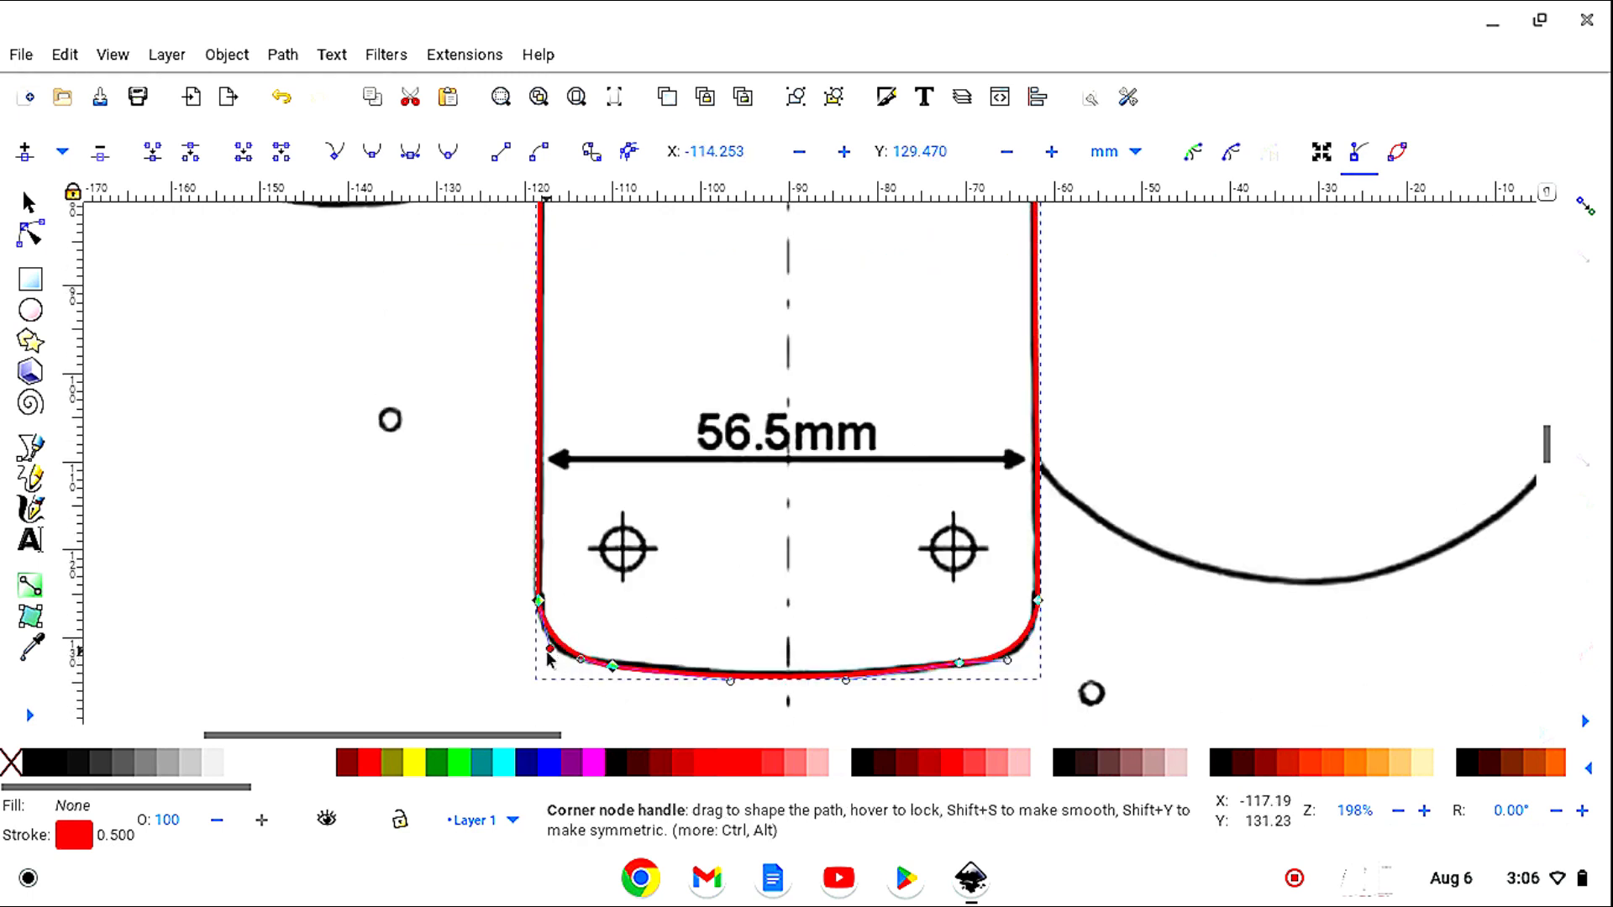
pyautogui.moveTo(547, 651); pyautogui.dragTo(611, 670)
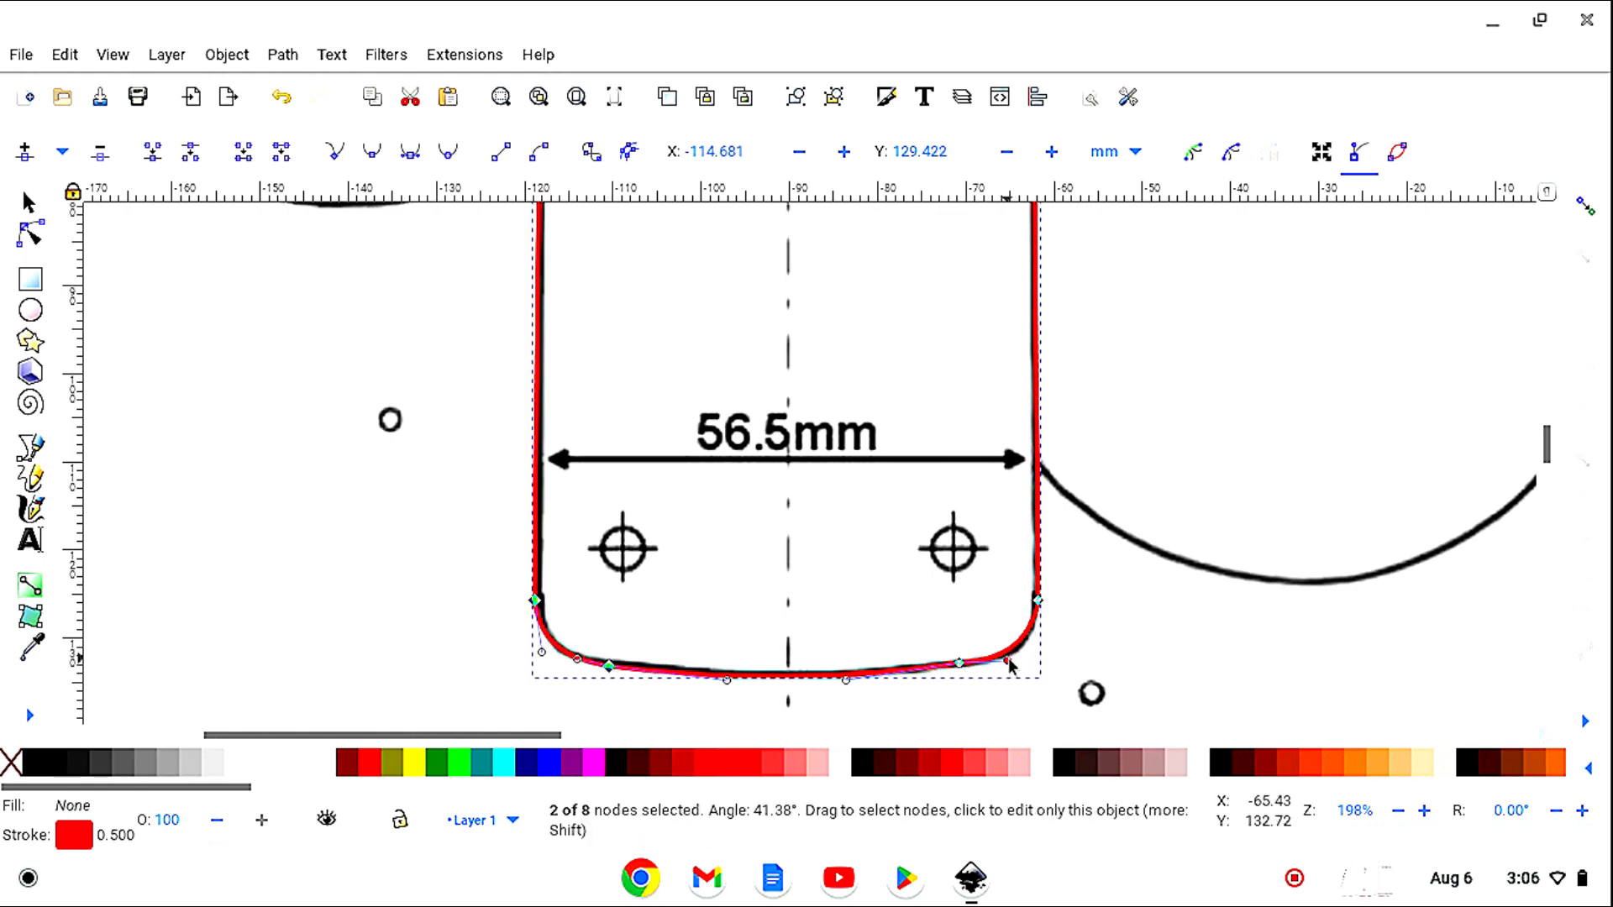
pyautogui.moveTo(1017, 661)
pyautogui.mouseDown()
pyautogui.moveTo(1030, 659)
pyautogui.moveTo(1007, 668)
pyautogui.mouseUp()
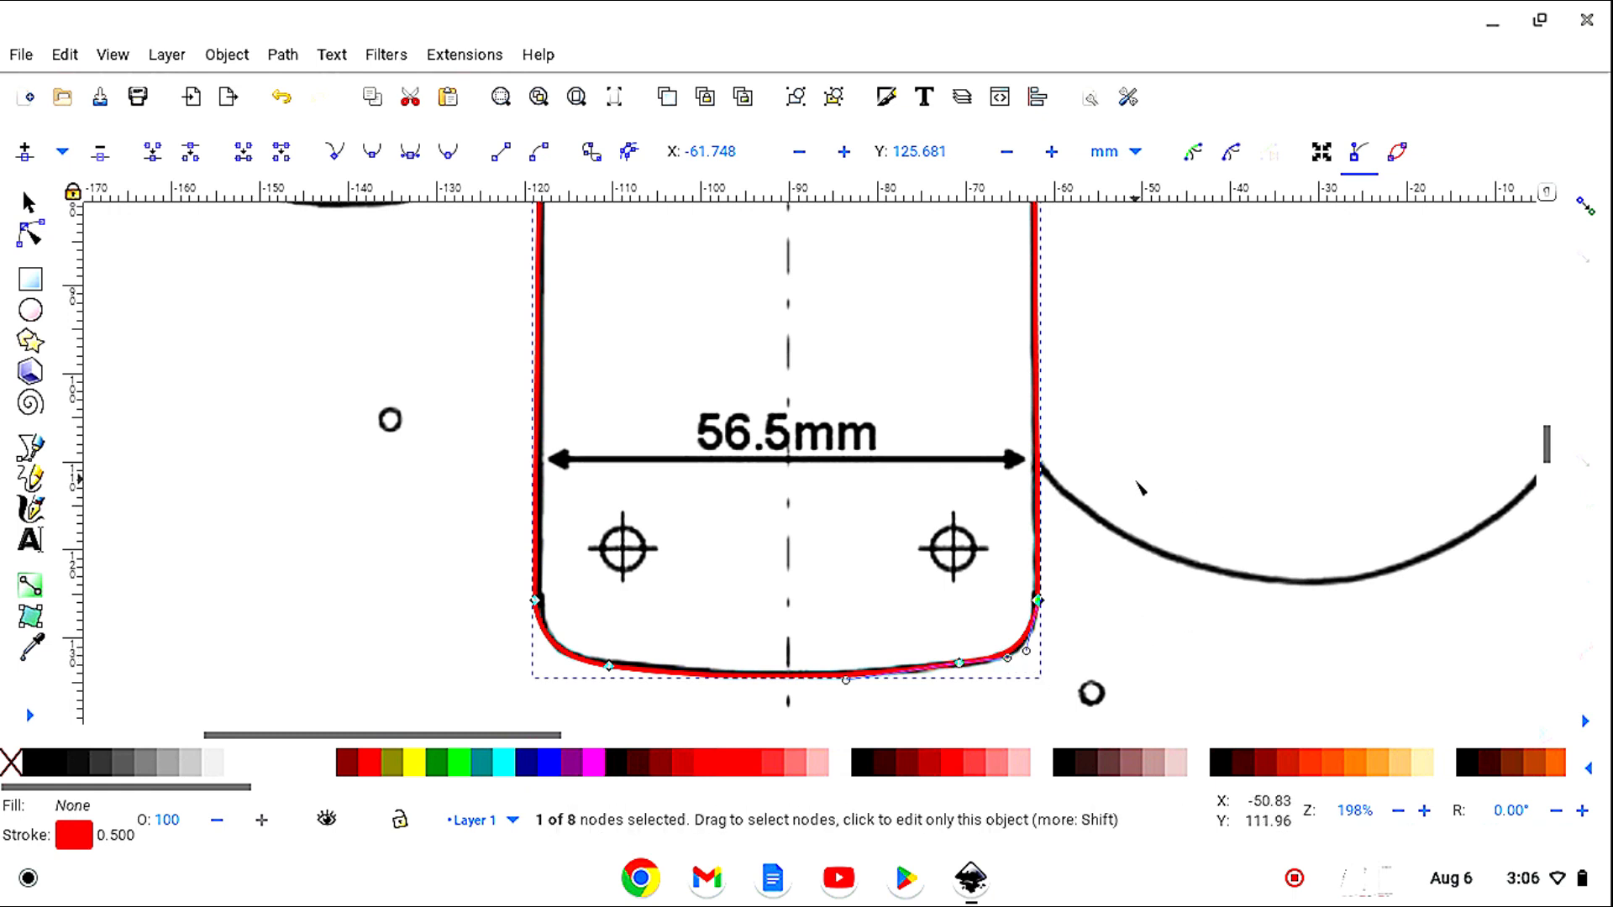
# Readjust the handles of the pocket path's upper-right corner to follow the plan, and finish node editing.
pyautogui.scroll(5, 1153, 477)
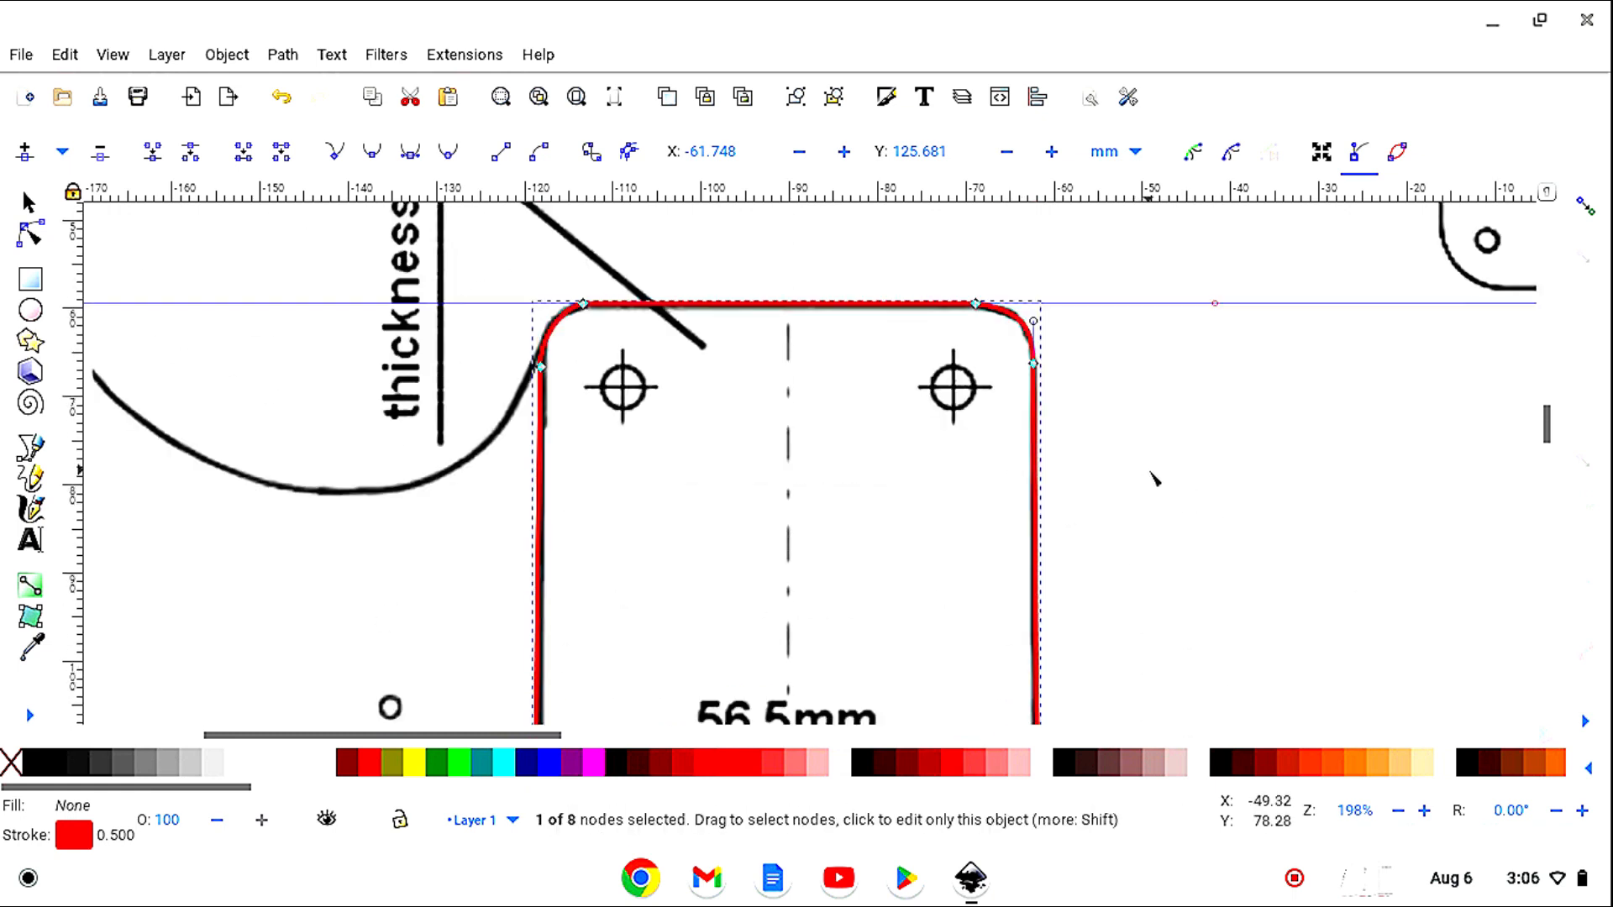
pyautogui.moveTo(1034, 322)
pyautogui.mouseDown()
pyautogui.moveTo(1037, 335)
pyautogui.moveTo(1007, 307)
pyautogui.mouseUp()
pyautogui.click(975, 303)
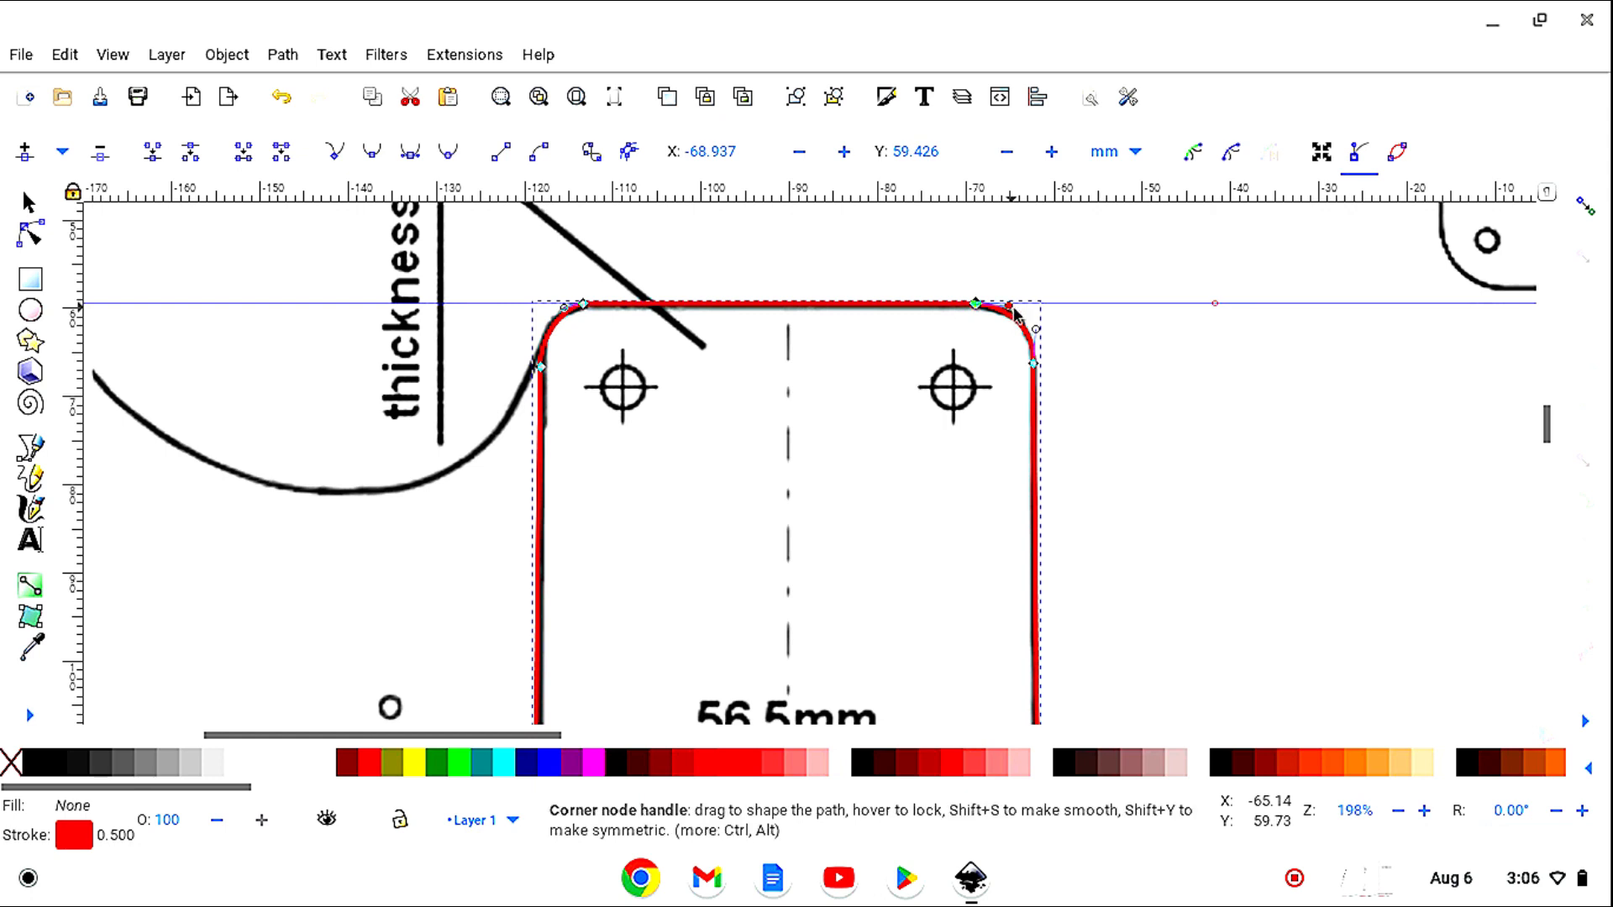
pyautogui.click(30, 205)
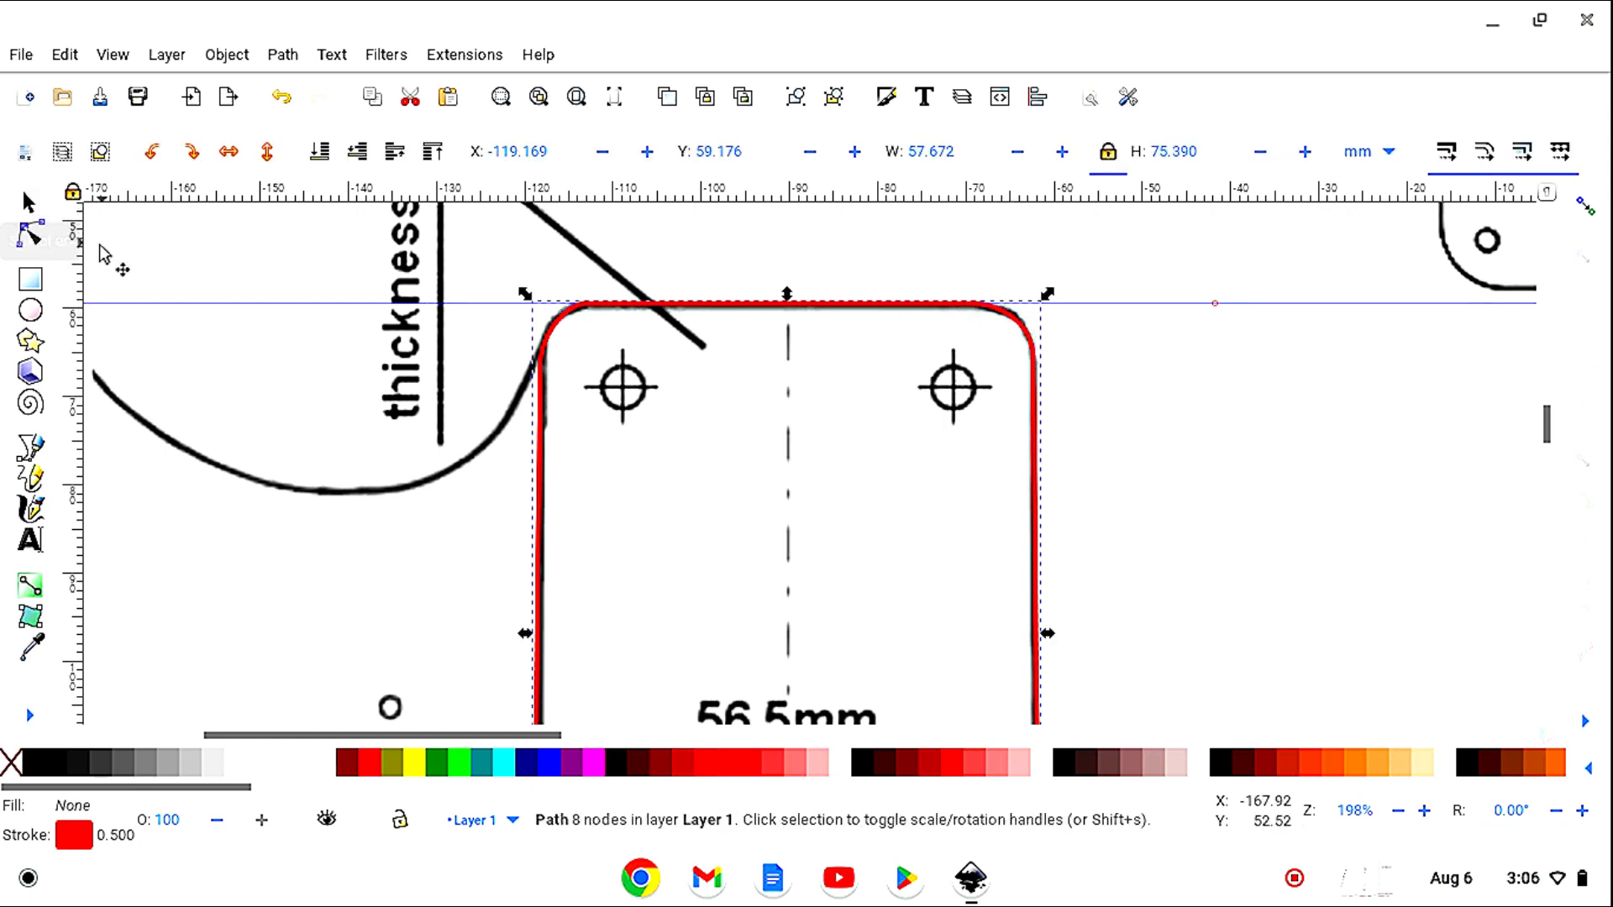
# Move the vertical guide from the page's left edge onto the neck pocket's dashed centreline.
pyautogui.click(31, 715)
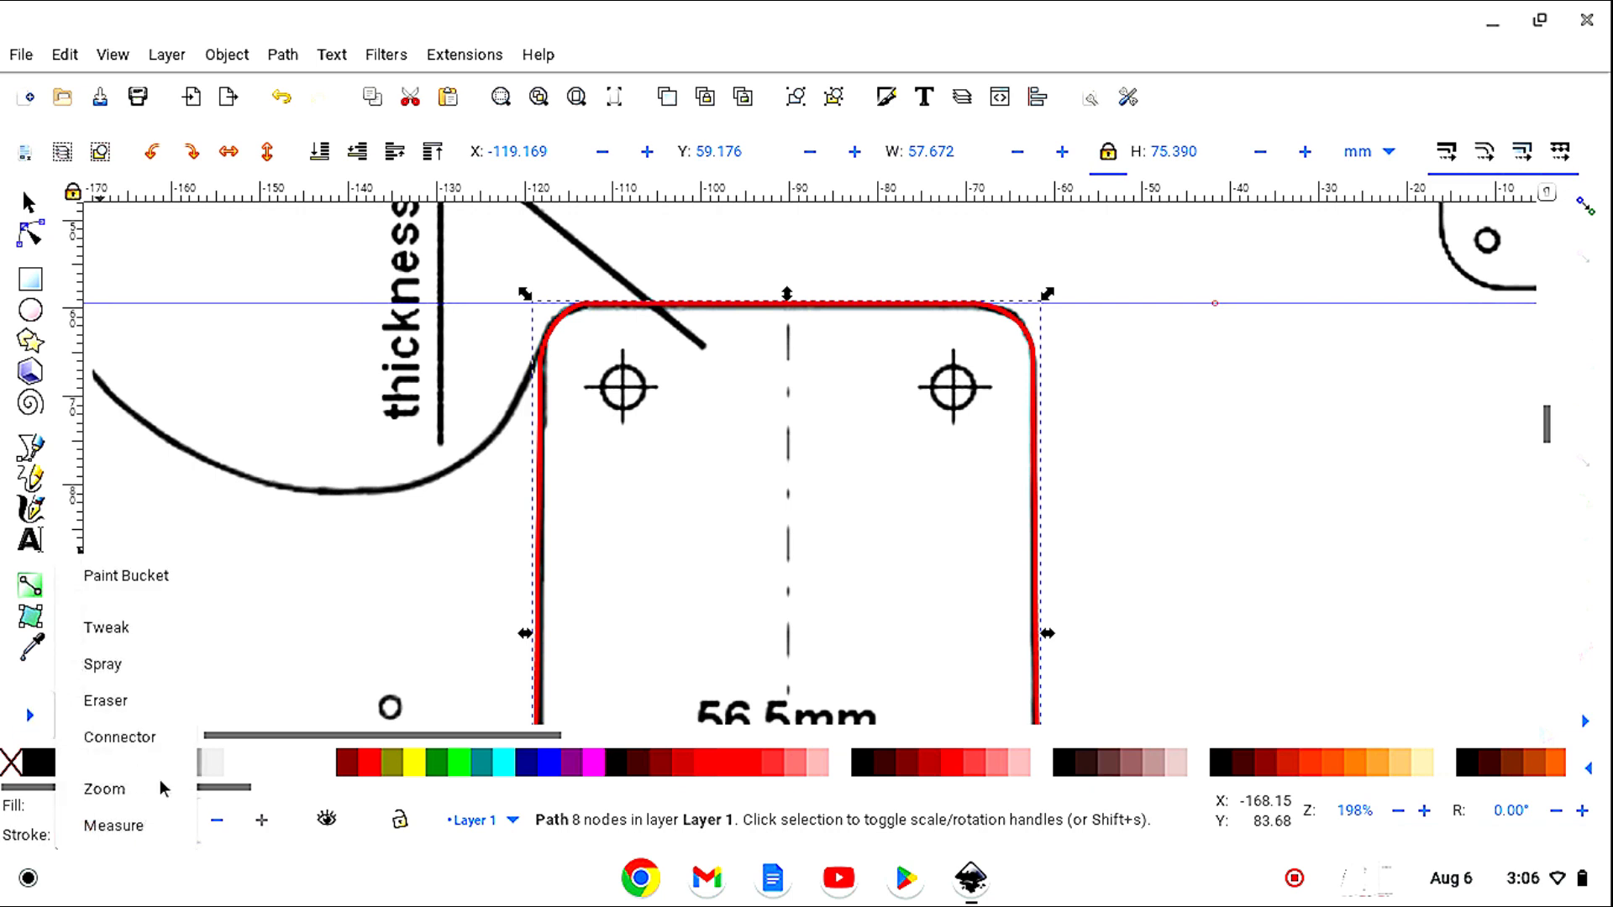
pyautogui.click(104, 790)
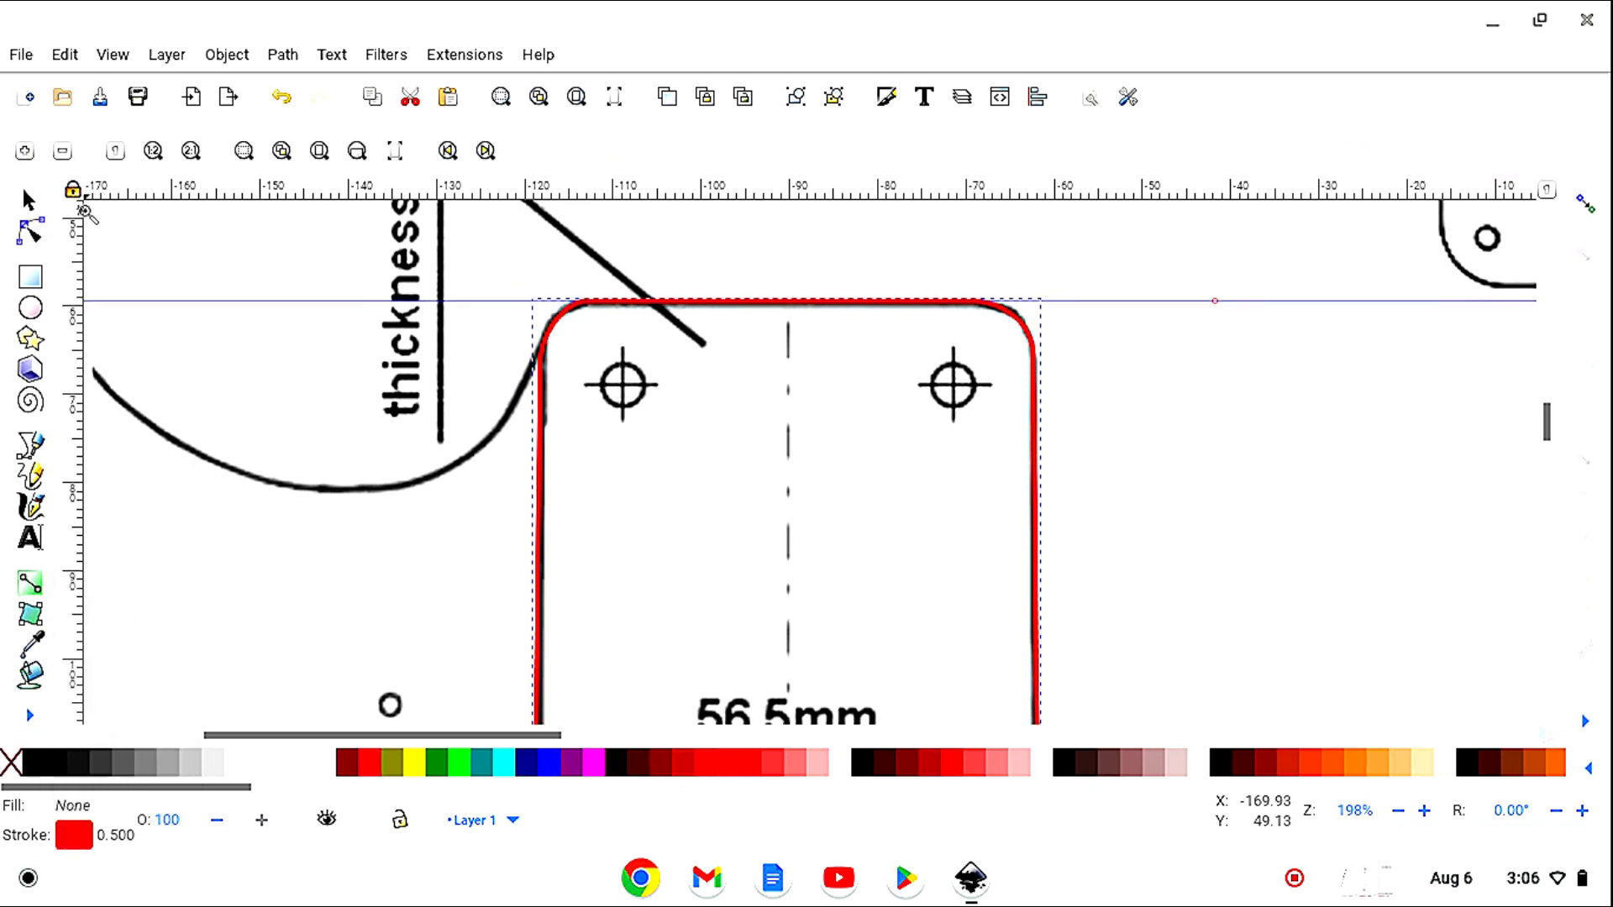
pyautogui.click(63, 152)
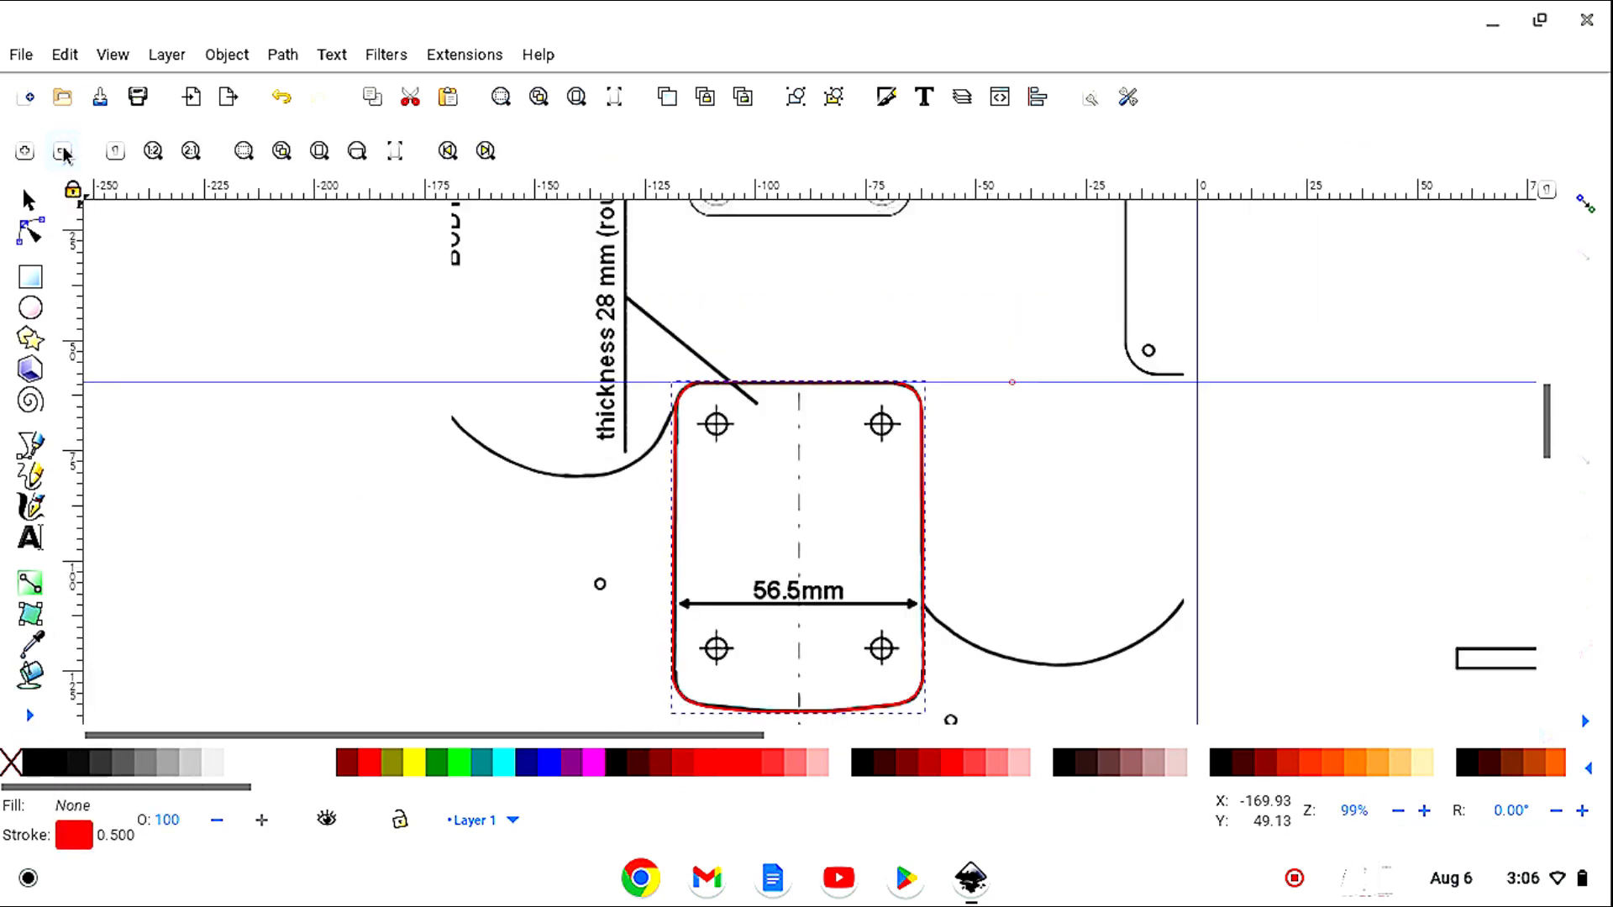
pyautogui.click(63, 152)
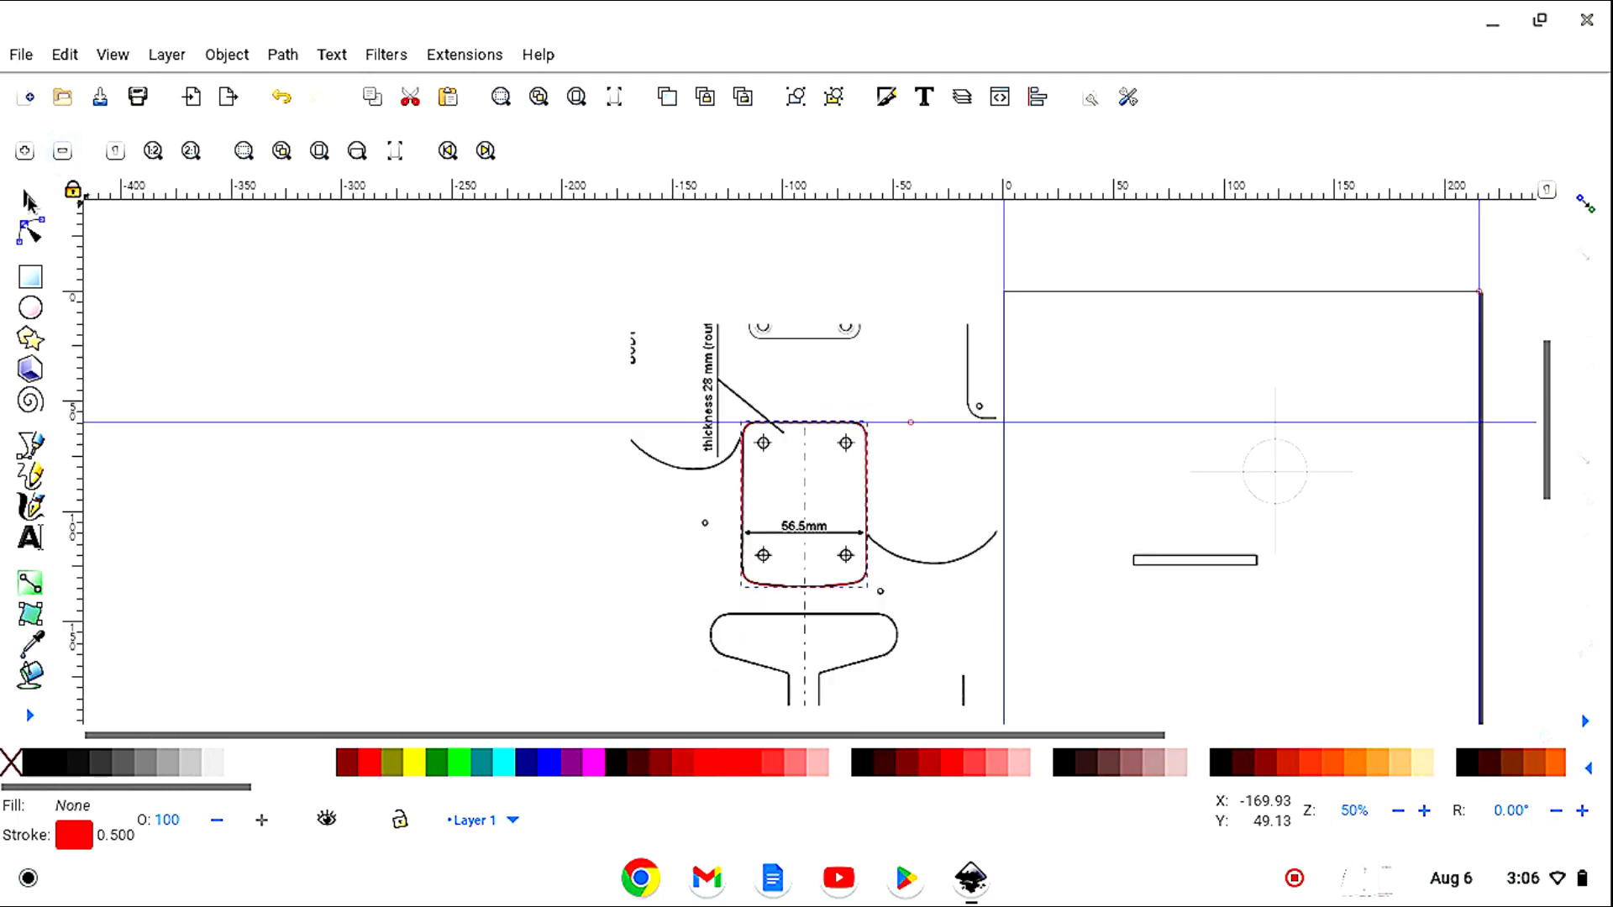
pyautogui.click(30, 202)
pyautogui.click(637, 277)
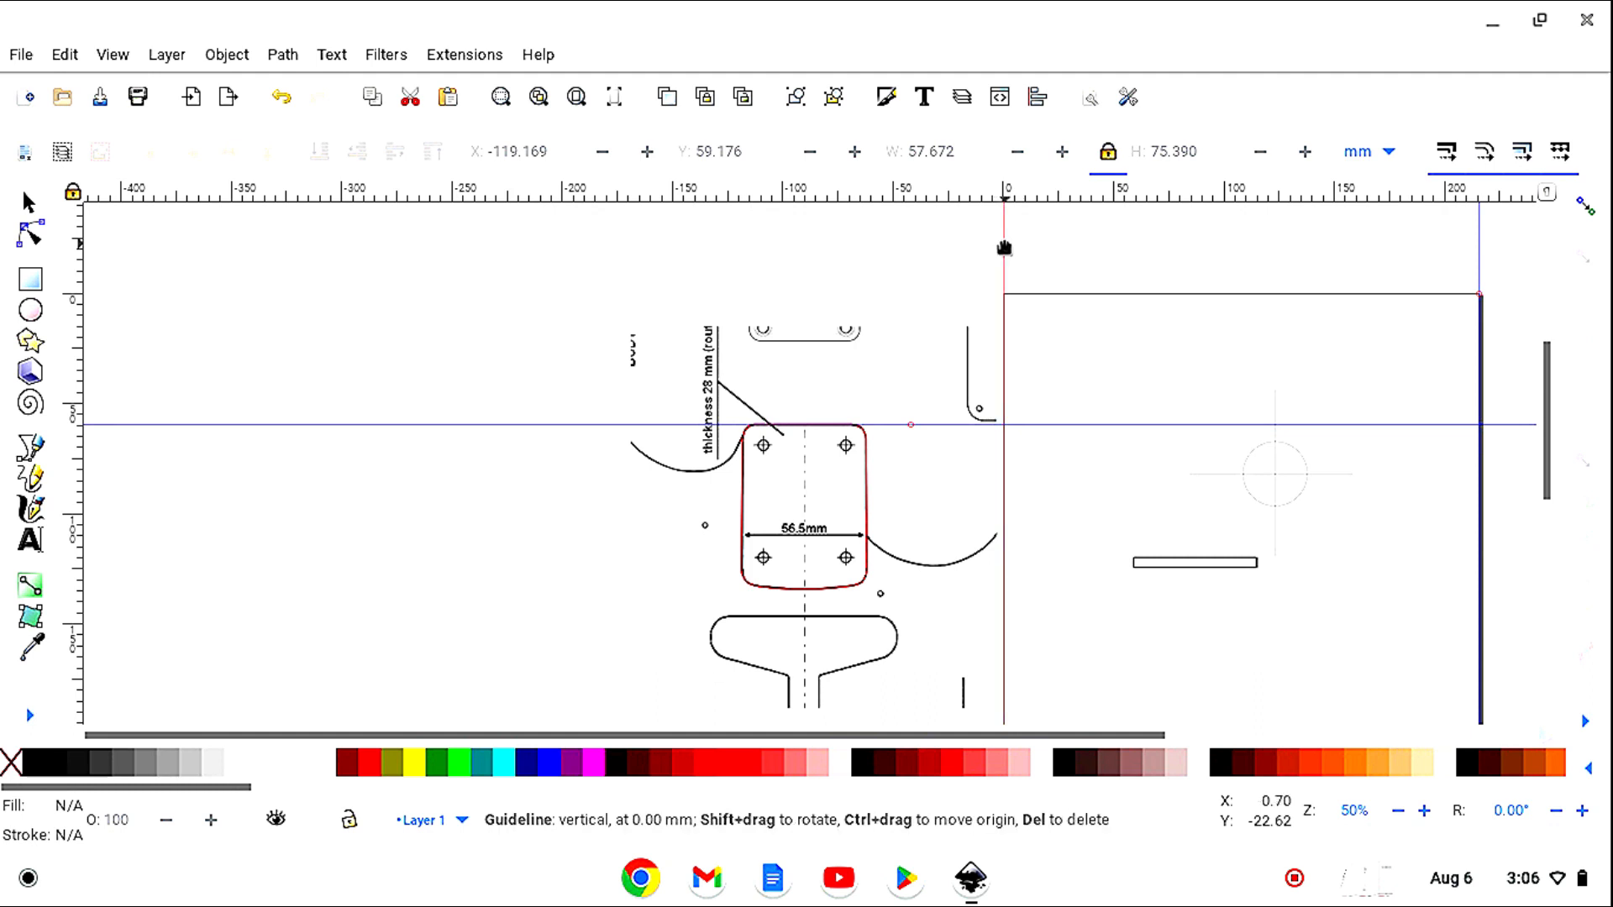
pyautogui.moveTo(1002, 249); pyautogui.dragTo(804, 252)
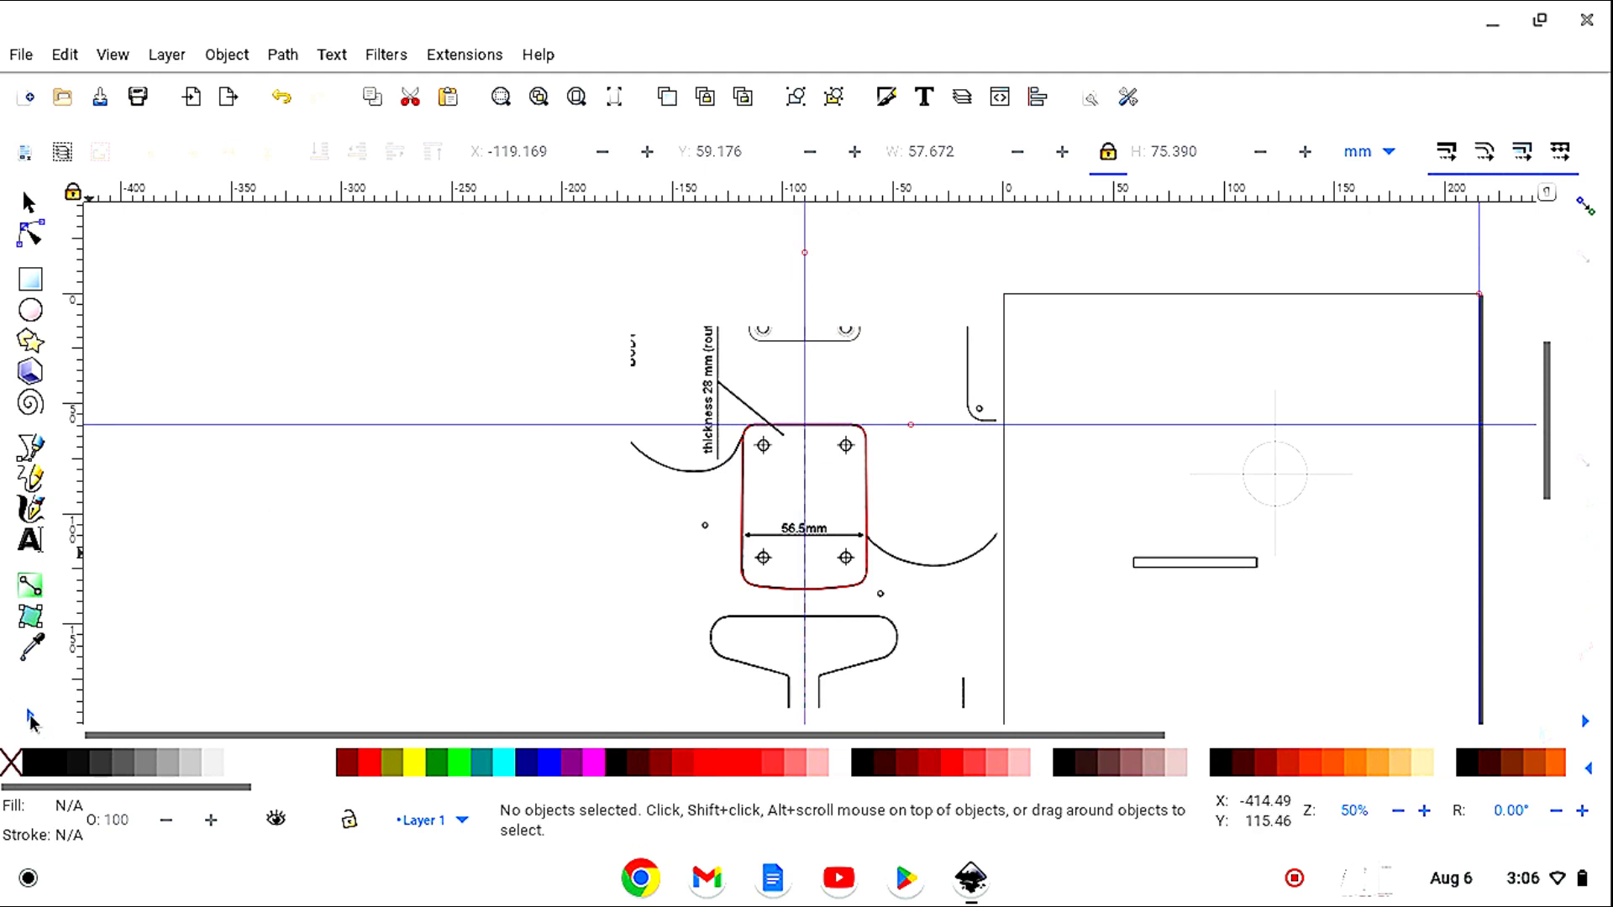
# Fine-tune the vertical guide at close zoom so it lies exactly on the pocket's dashed centreline.
pyautogui.click(108, 790)
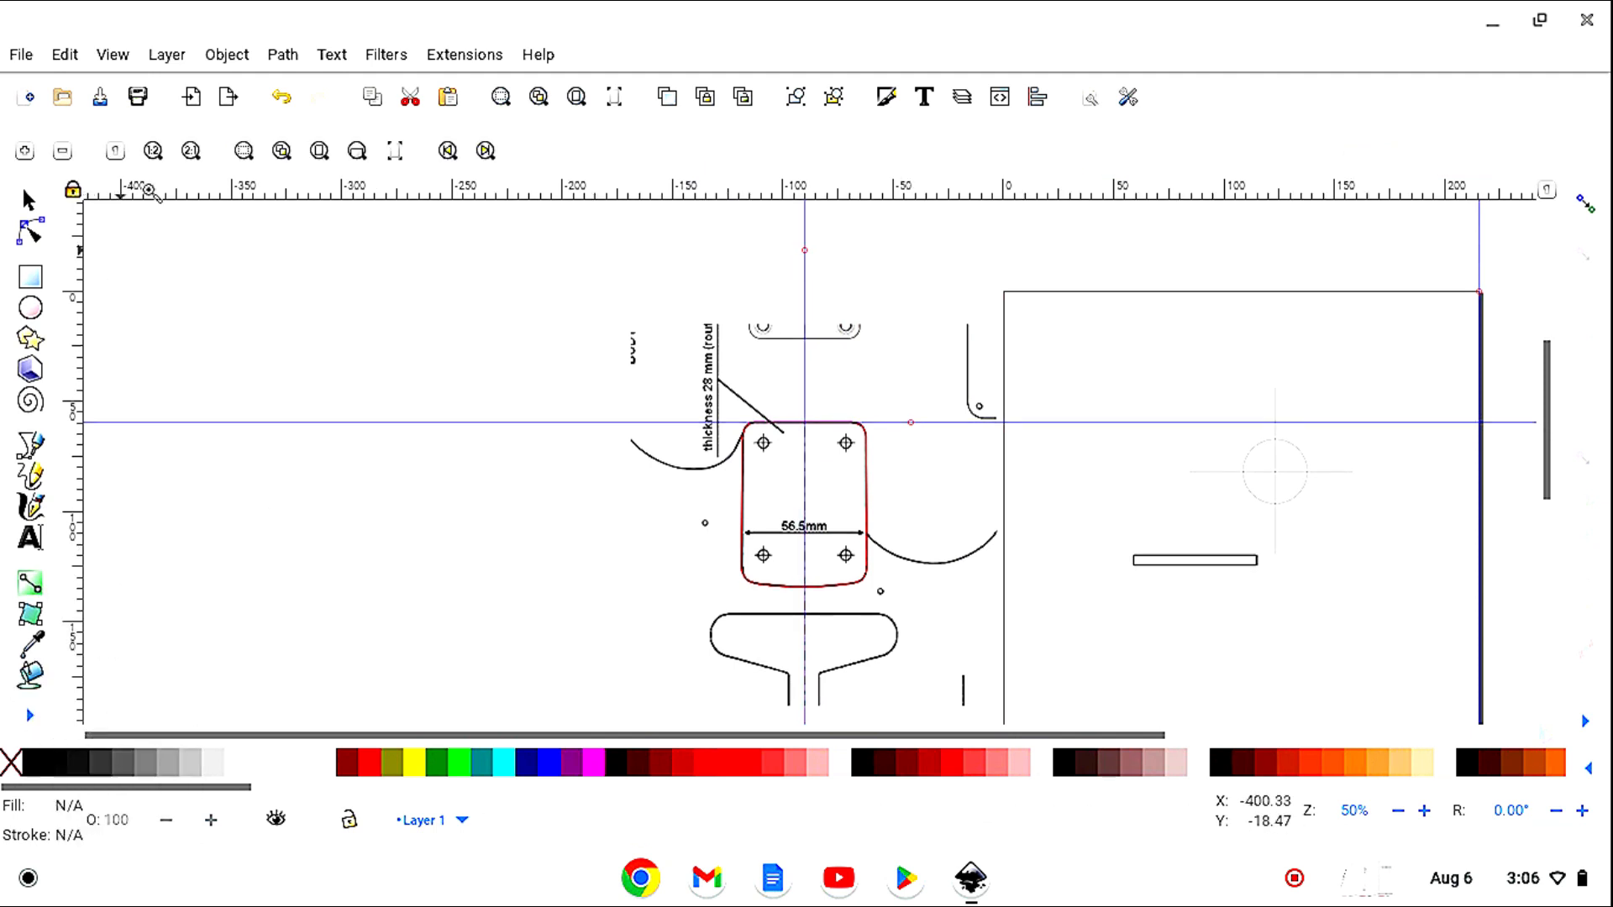
pyautogui.click(27, 152)
pyautogui.click(26, 152)
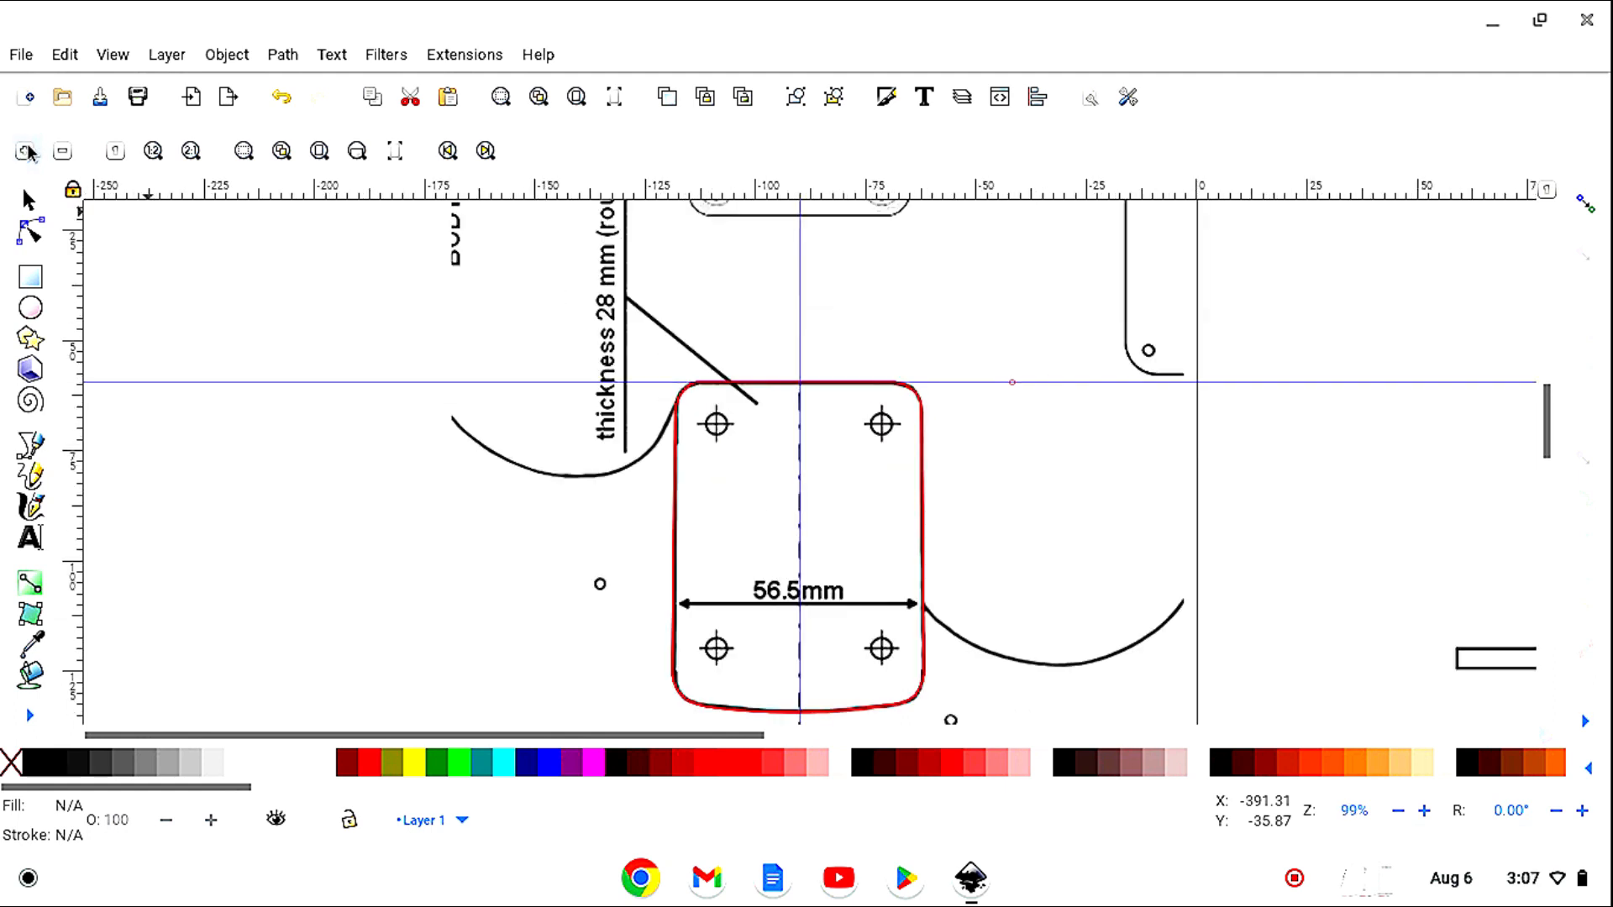
pyautogui.click(31, 203)
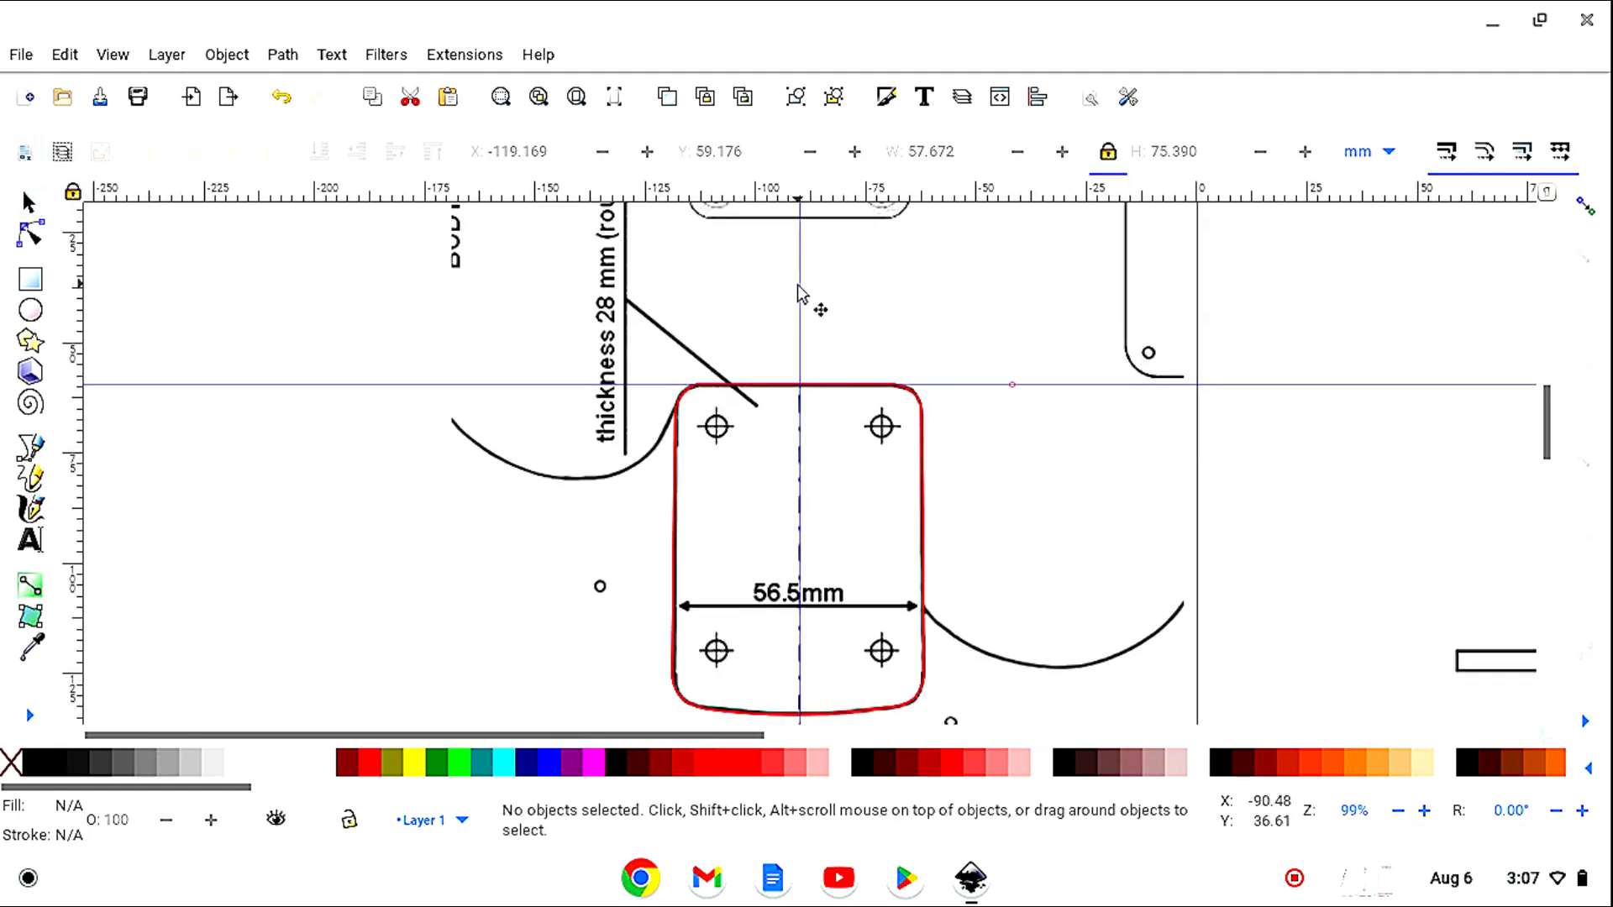
pyautogui.moveTo(800, 290); pyautogui.dragTo(798, 284)
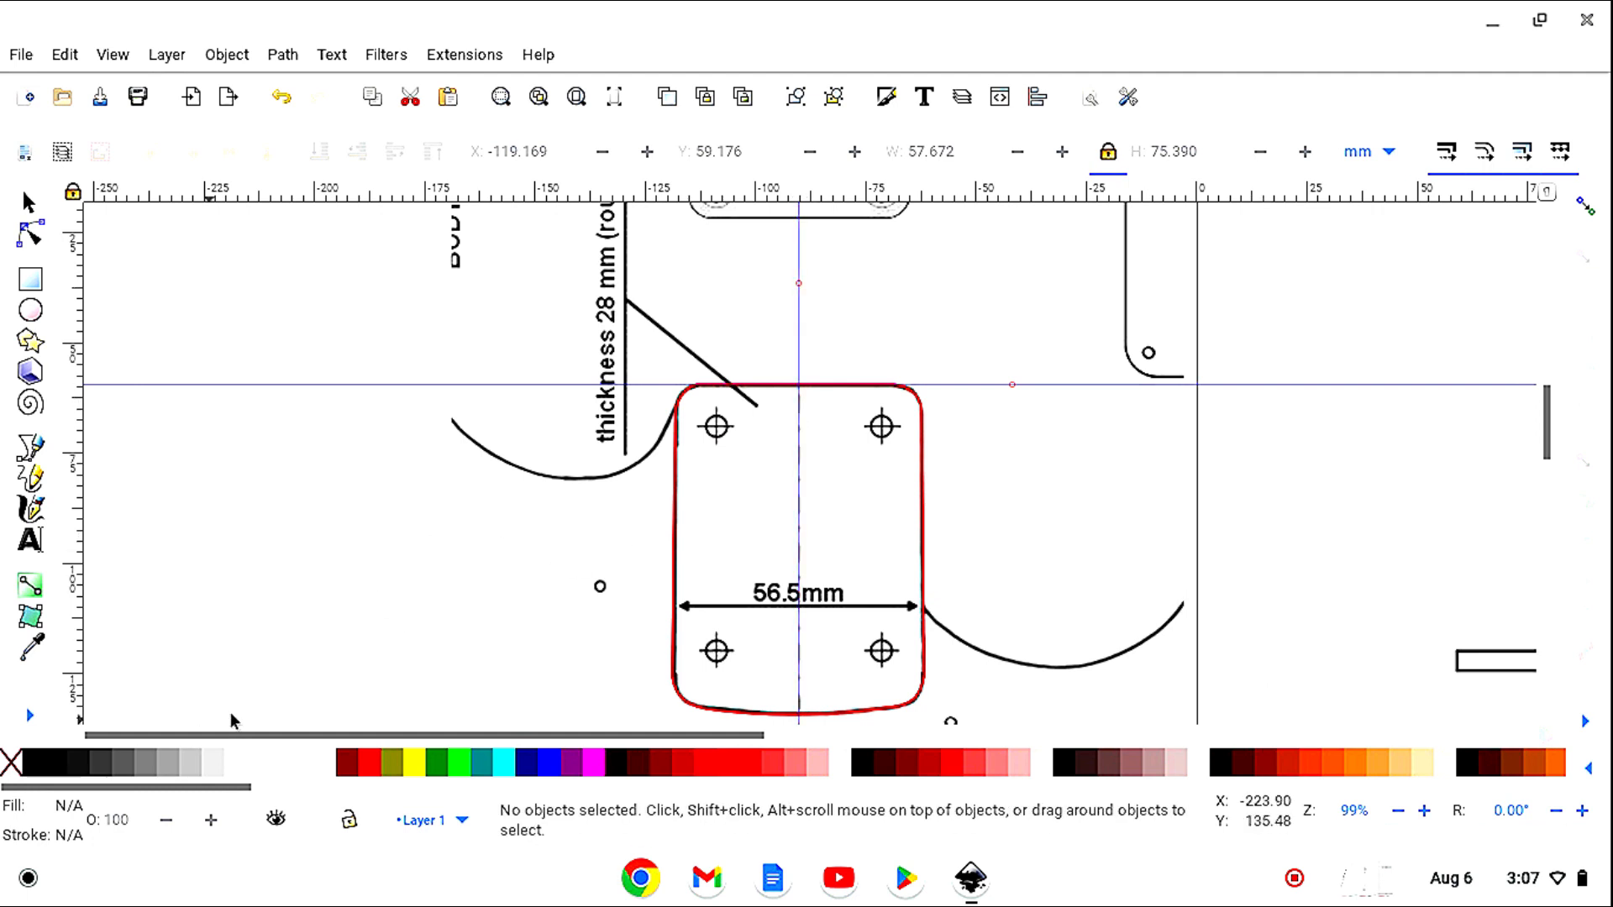
# Draw a straight vertical line about 126 mm long on the centreline guide, from above the neck pocket to below it.
pyautogui.click(29, 716)
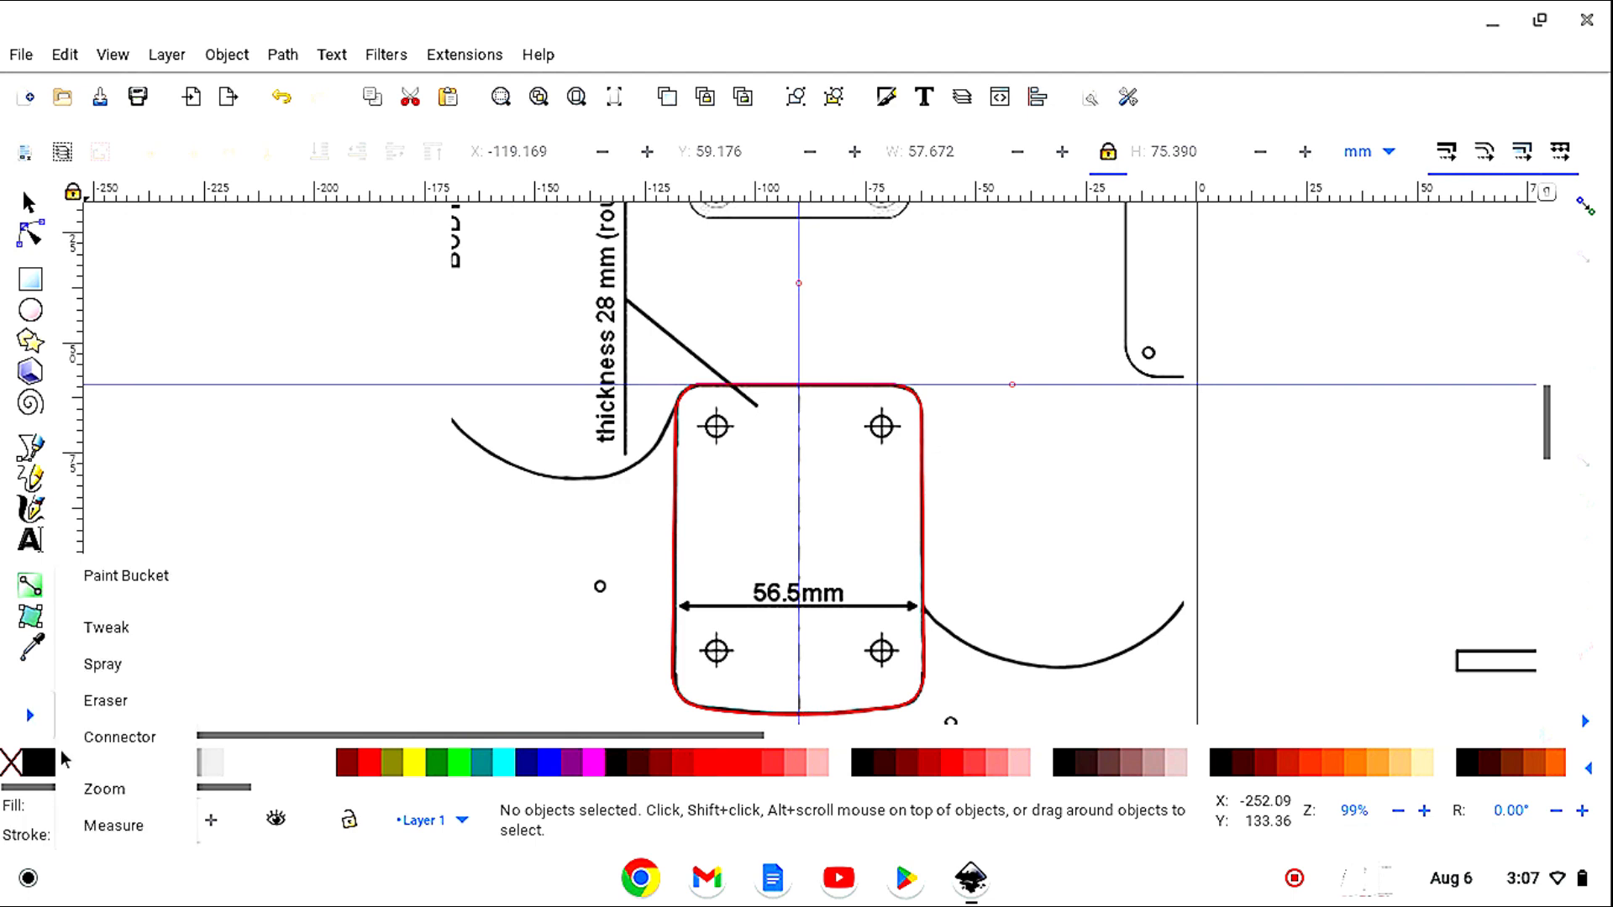
pyautogui.click(101, 791)
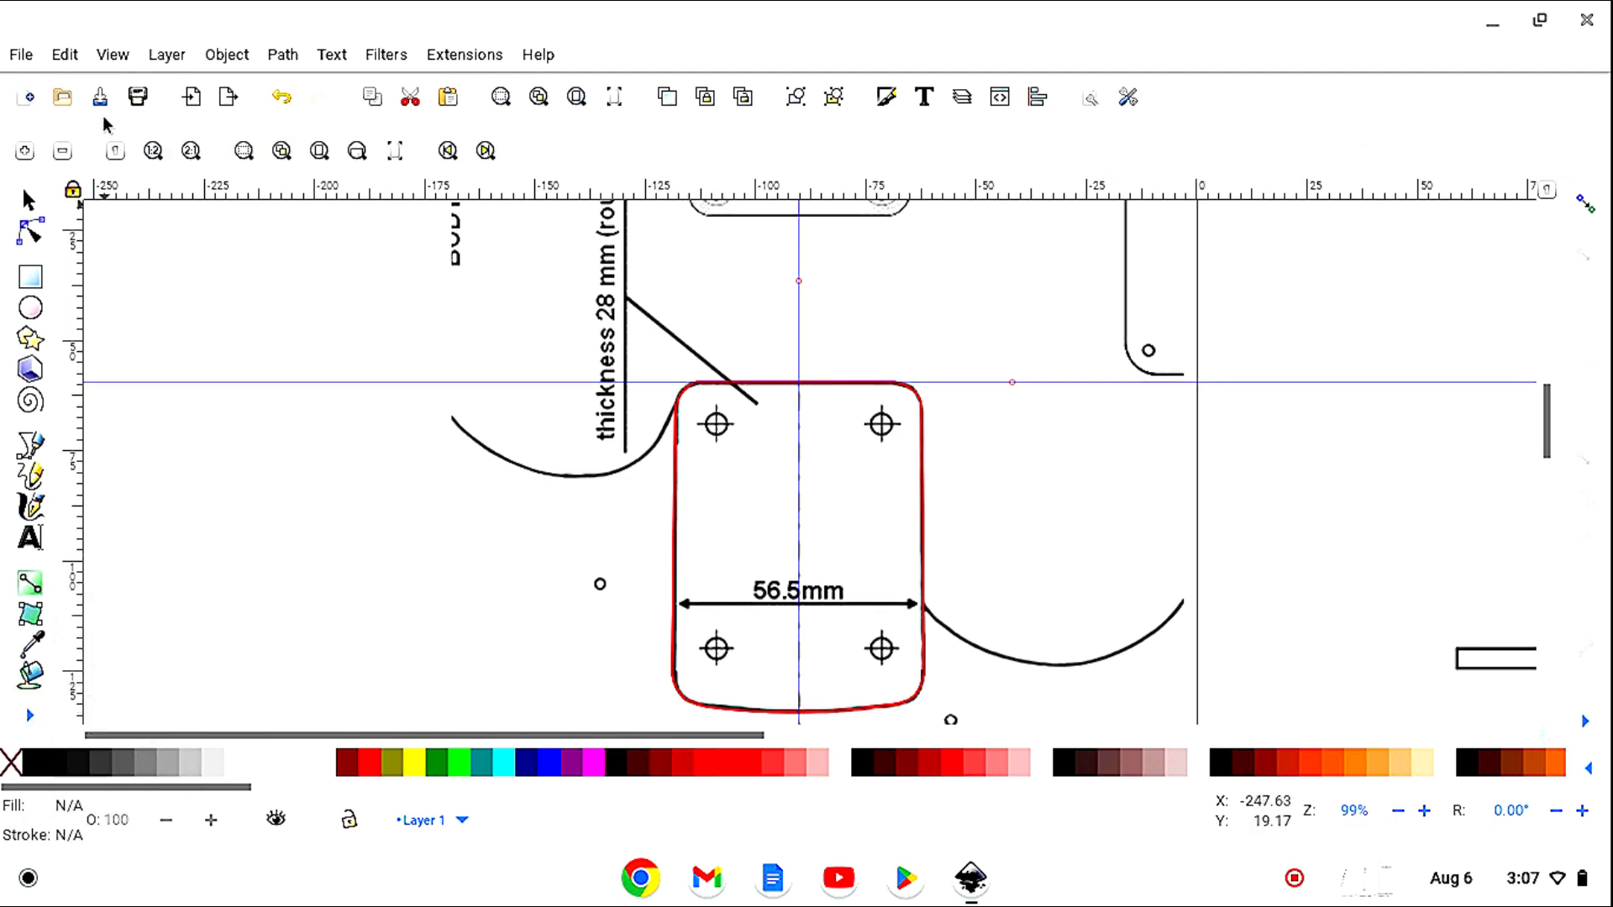
pyautogui.click(62, 152)
pyautogui.click(62, 152)
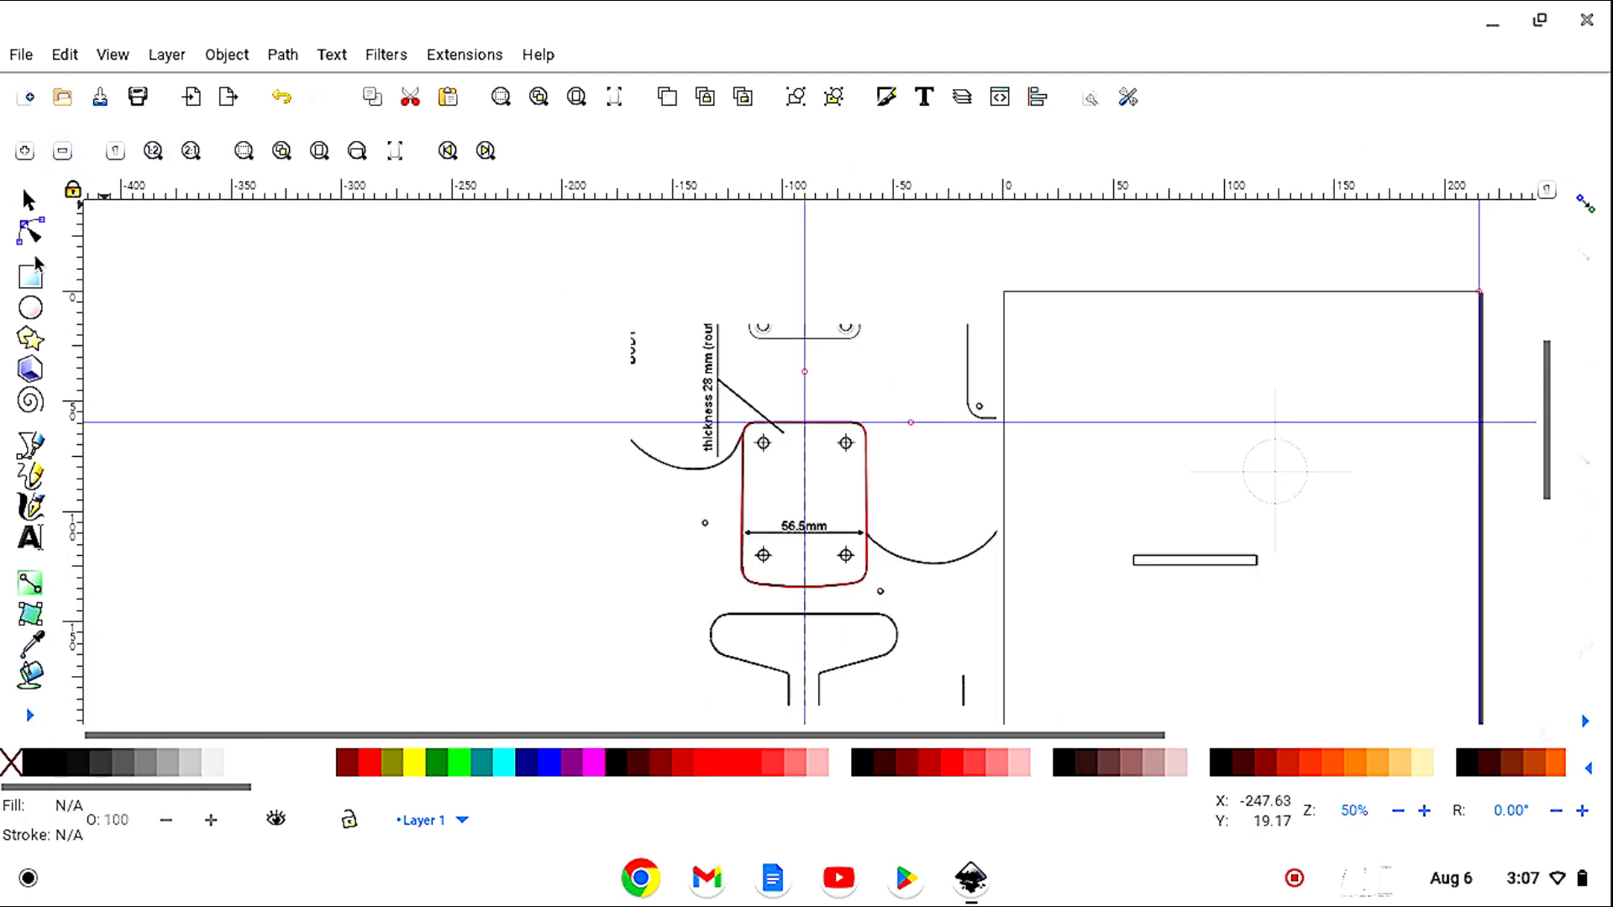
pyautogui.click(30, 203)
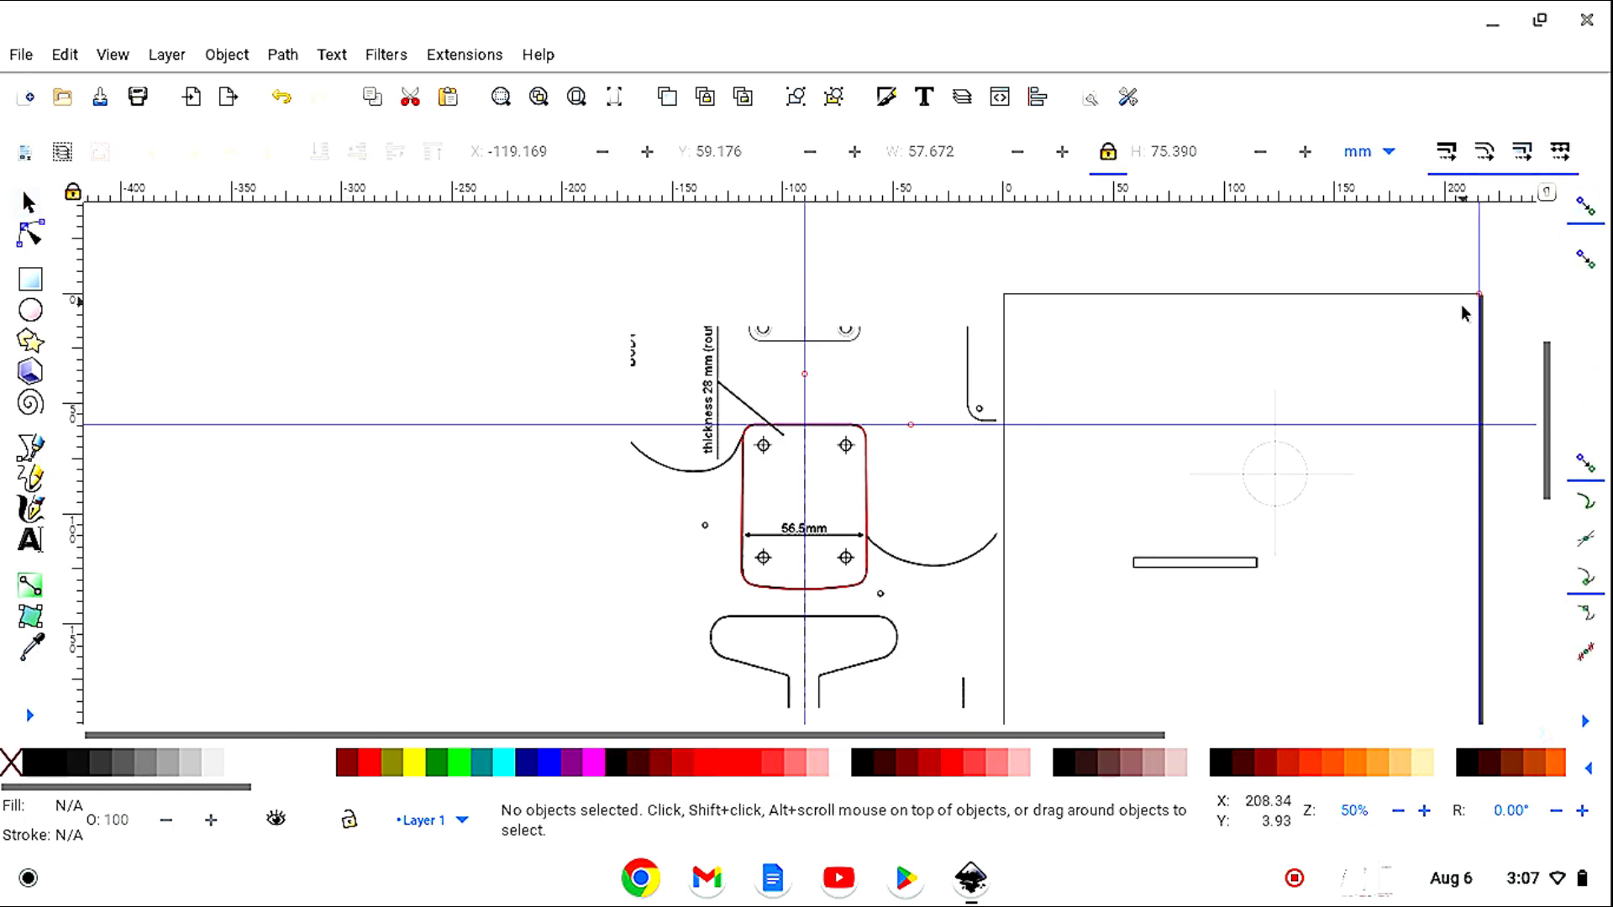
pyautogui.click(32, 447)
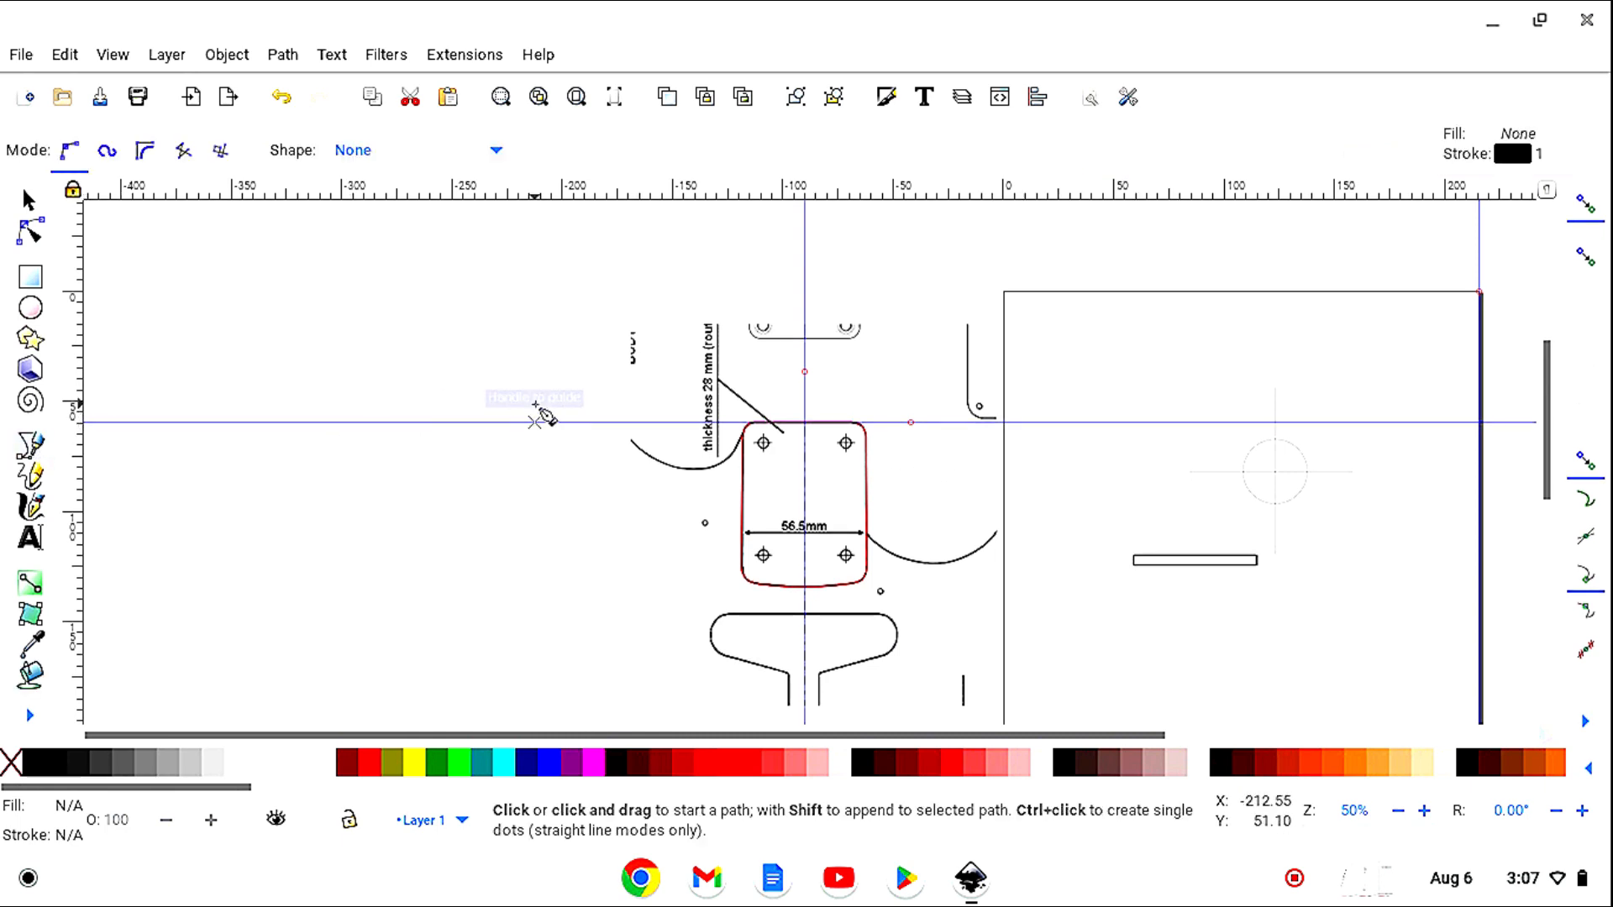
pyautogui.click(803, 371)
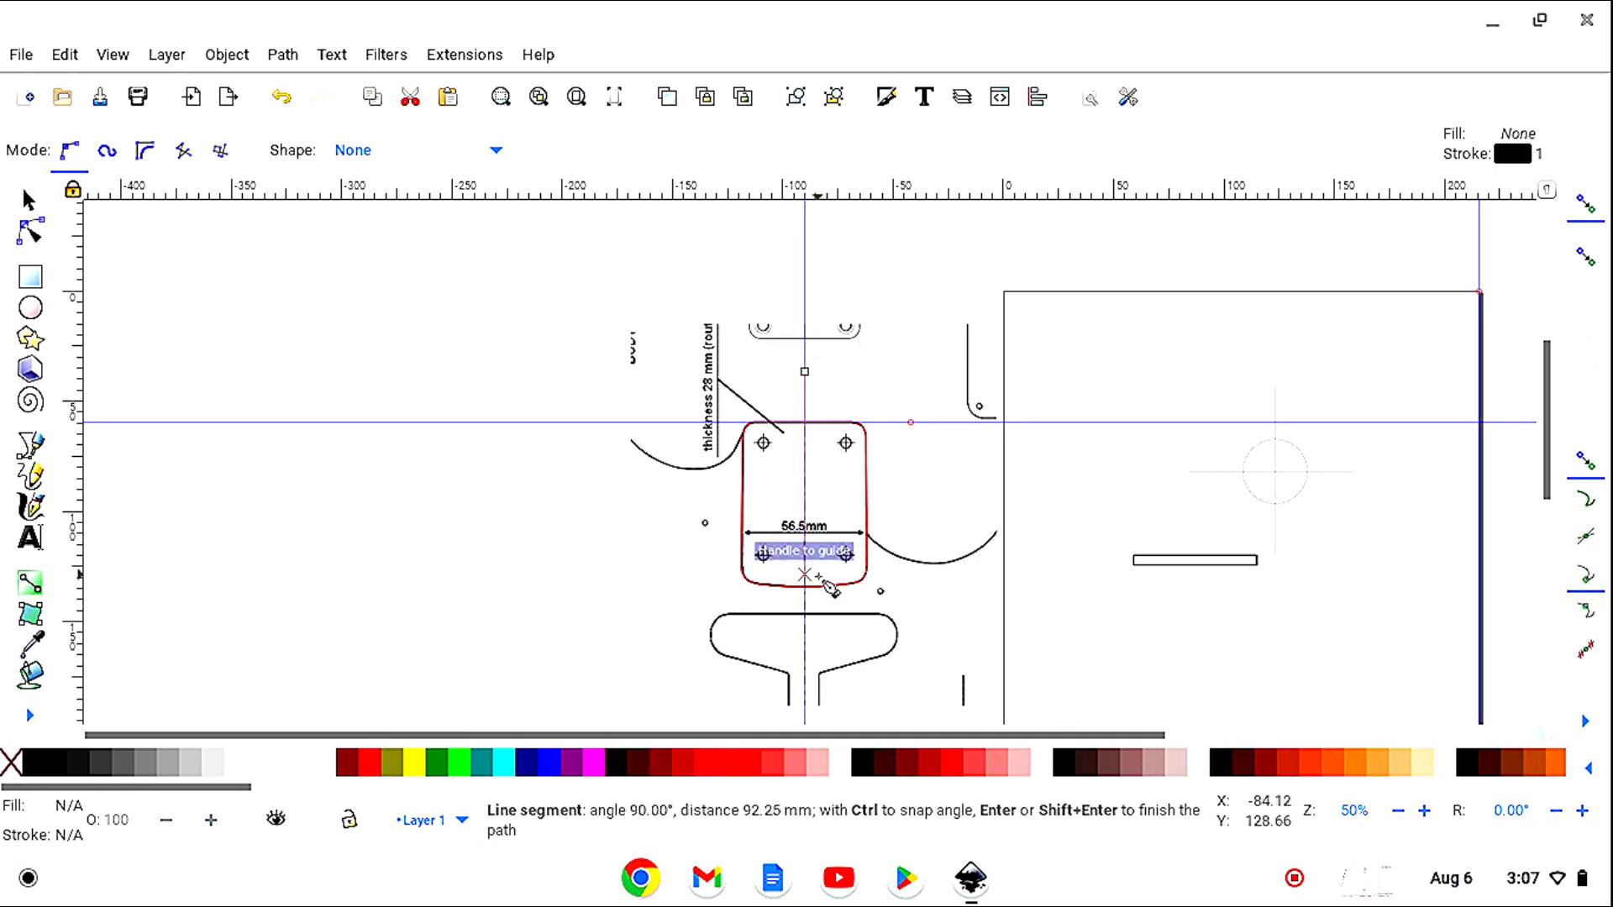
pyautogui.doubleClick(805, 649)
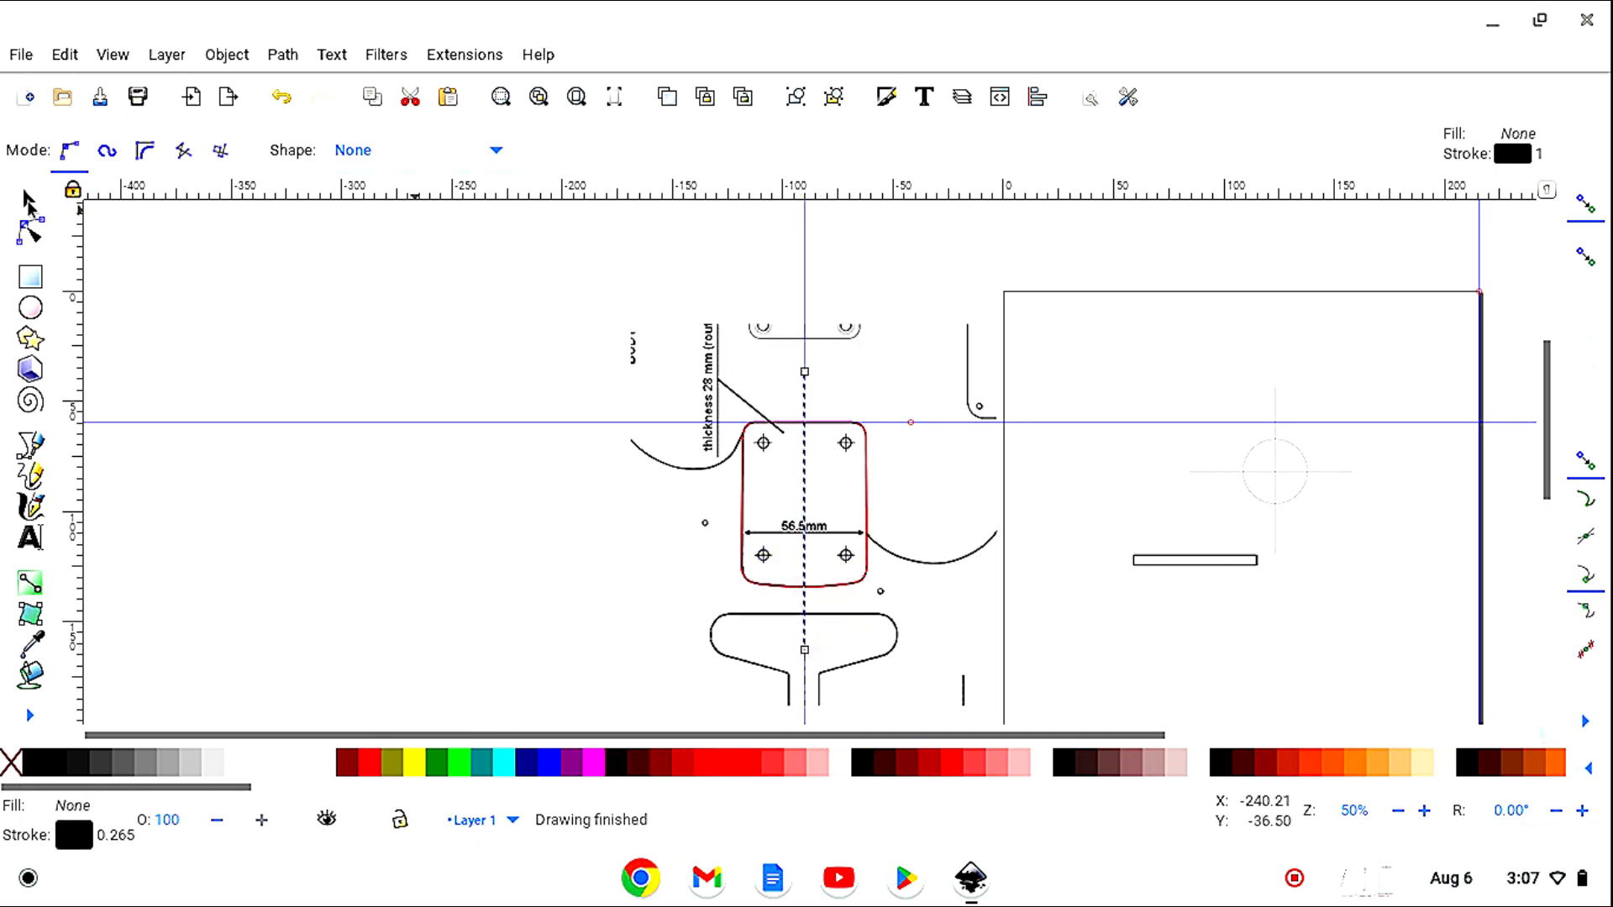
pyautogui.press('s')
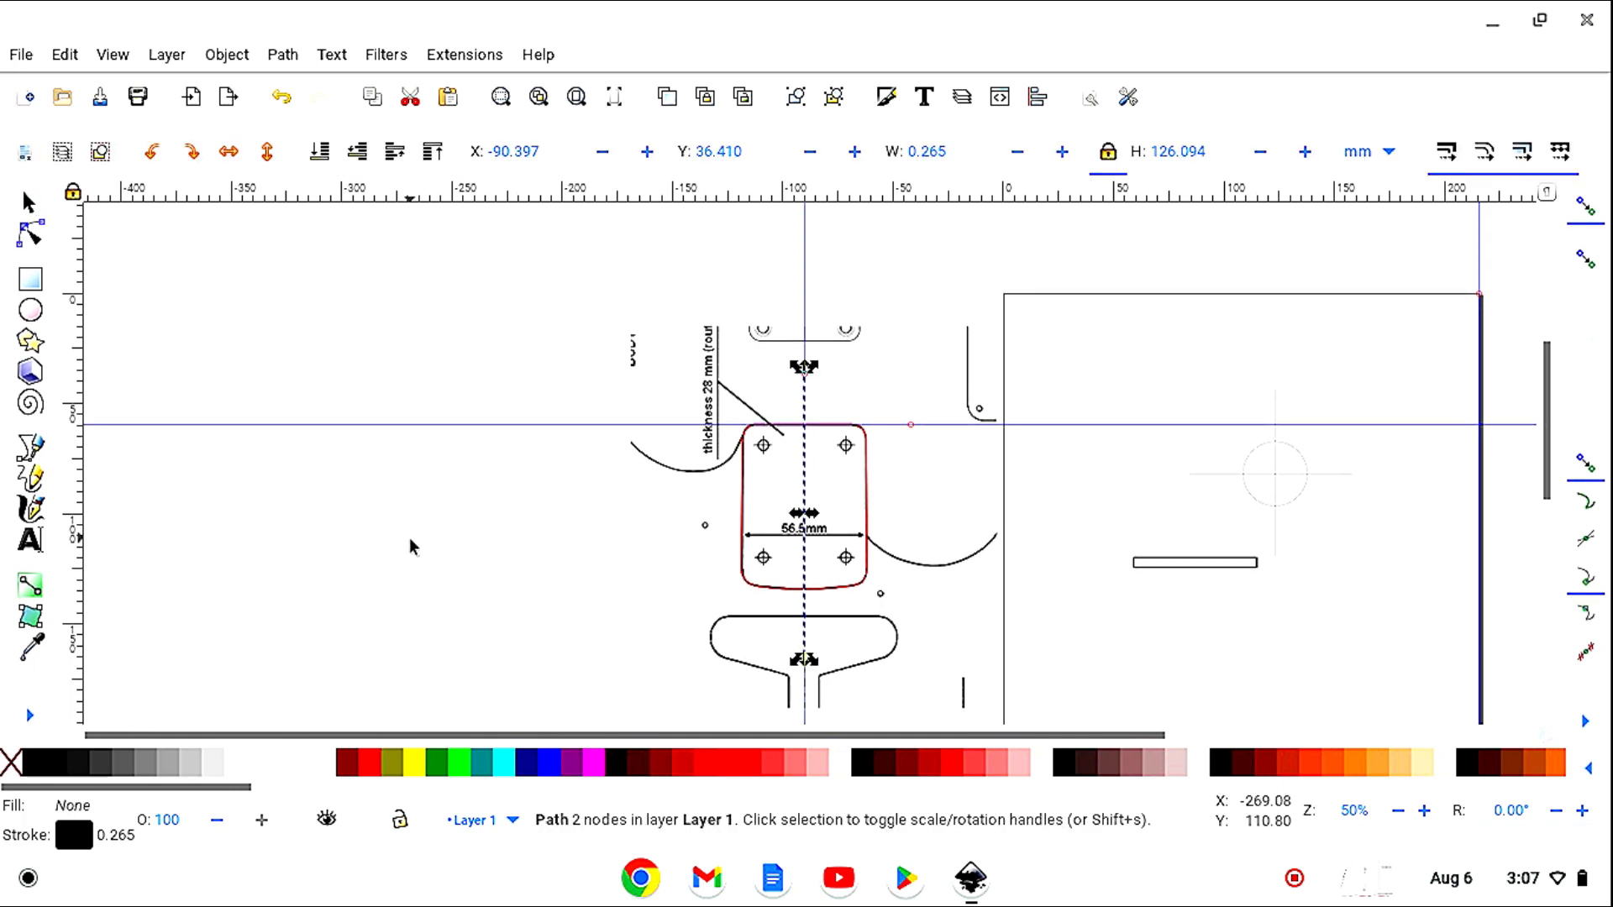
pyautogui.click(411, 540)
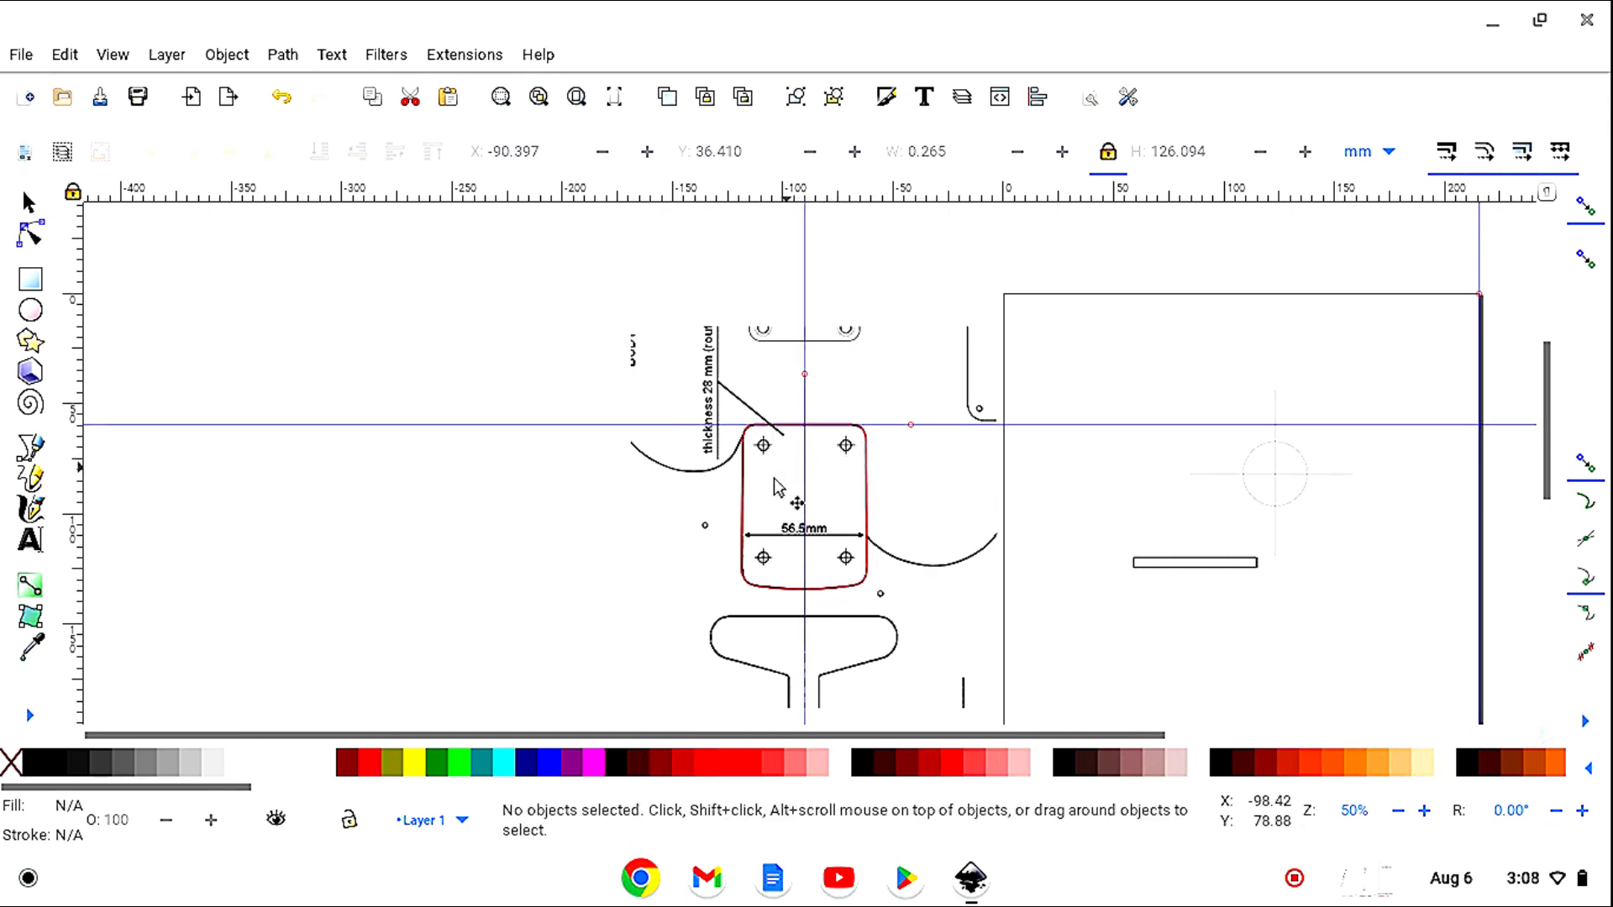
# Scale the crosshair circle group down to about 25 mm wide and move it inside the neck pocket, just below the upper-left screw hole.
pyautogui.click(1291, 512)
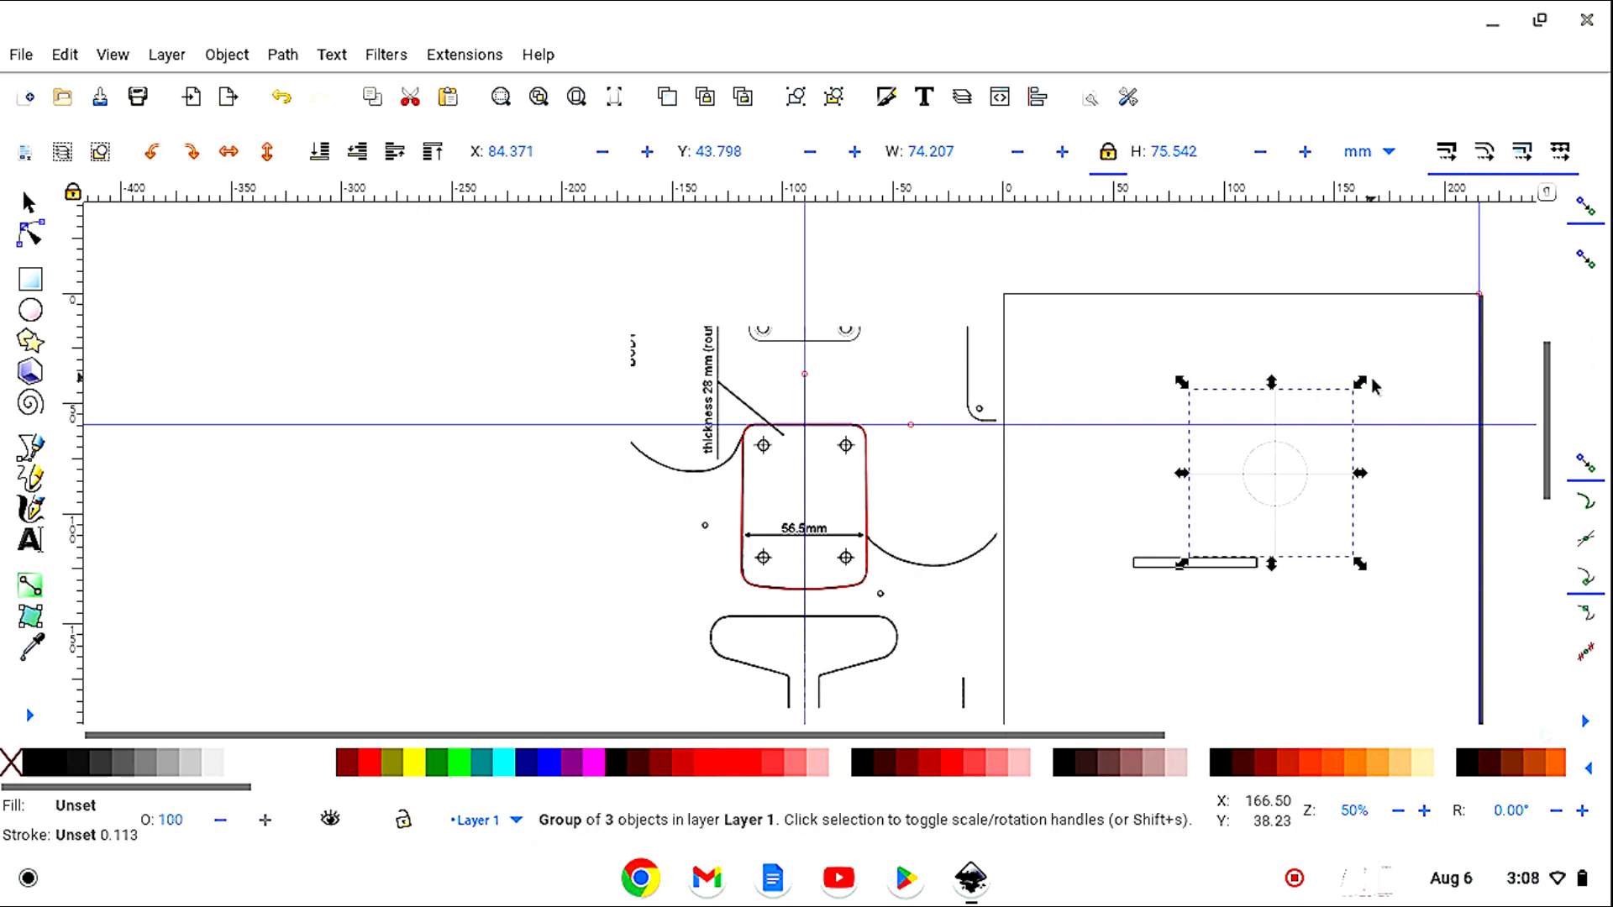
pyautogui.moveTo(1362, 387); pyautogui.dragTo(1255, 473)
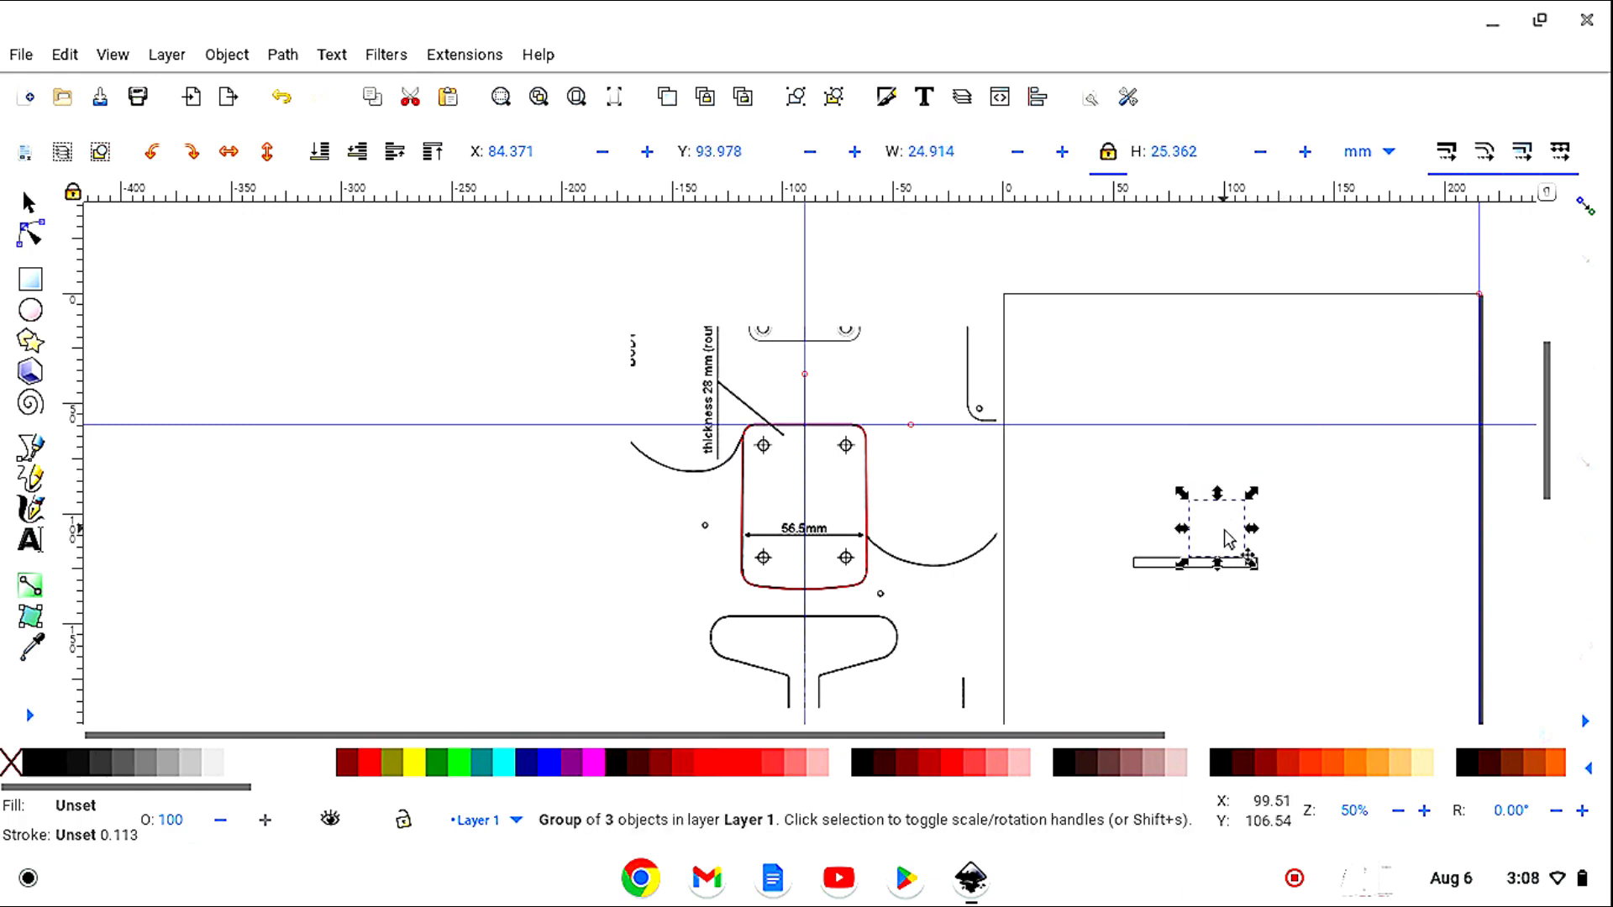
pyautogui.moveTo(1228, 538); pyautogui.dragTo(770, 495)
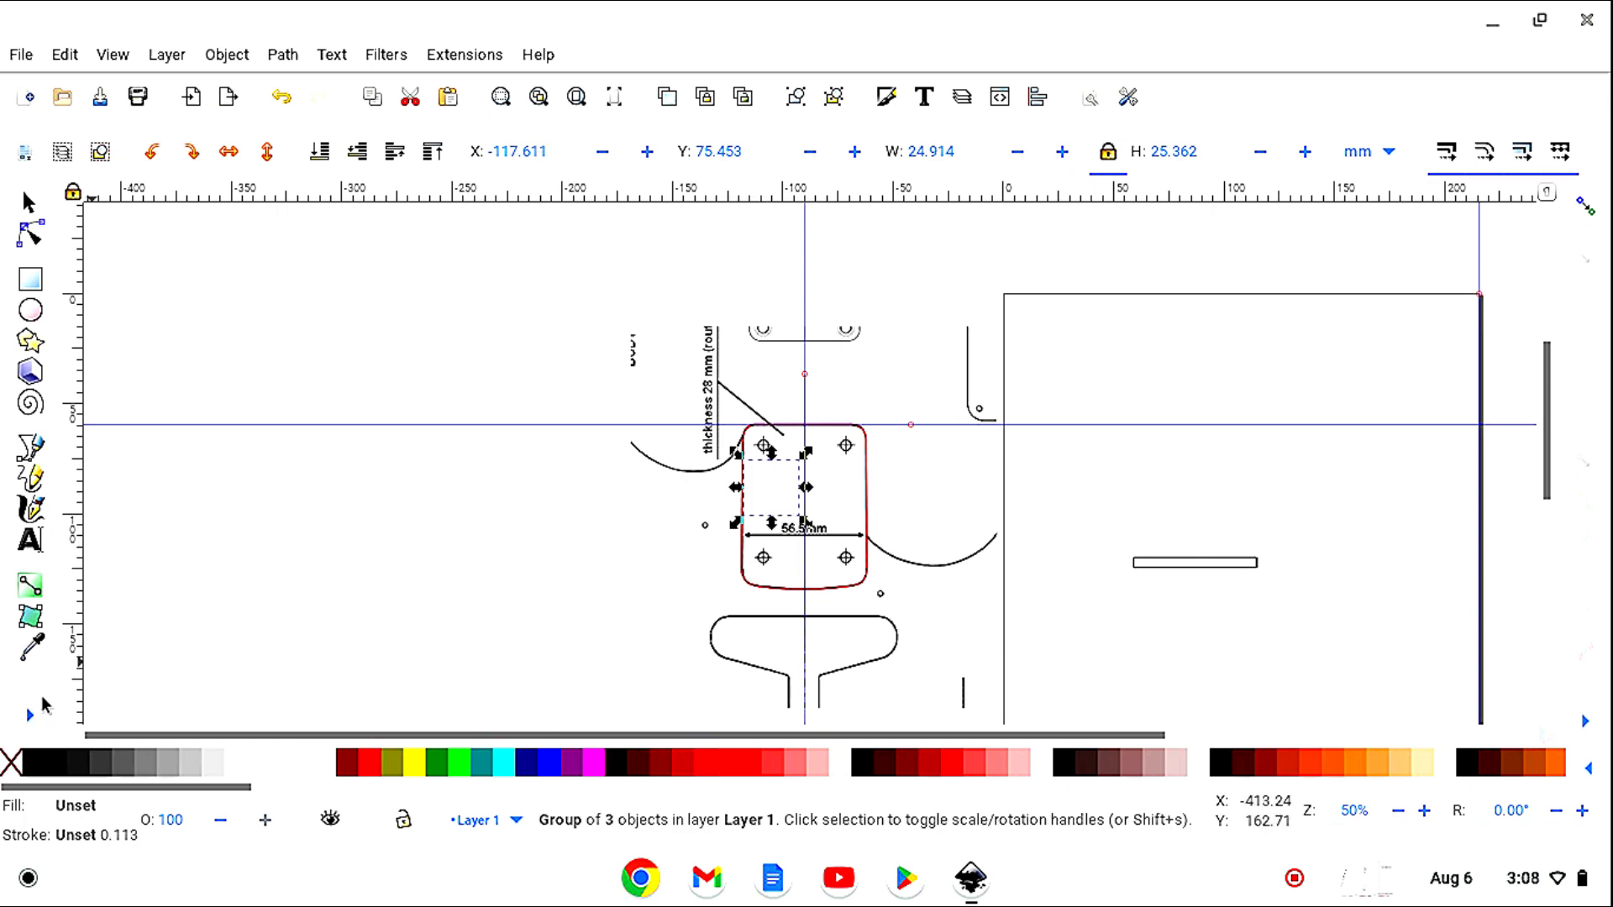
pyautogui.click(32, 717)
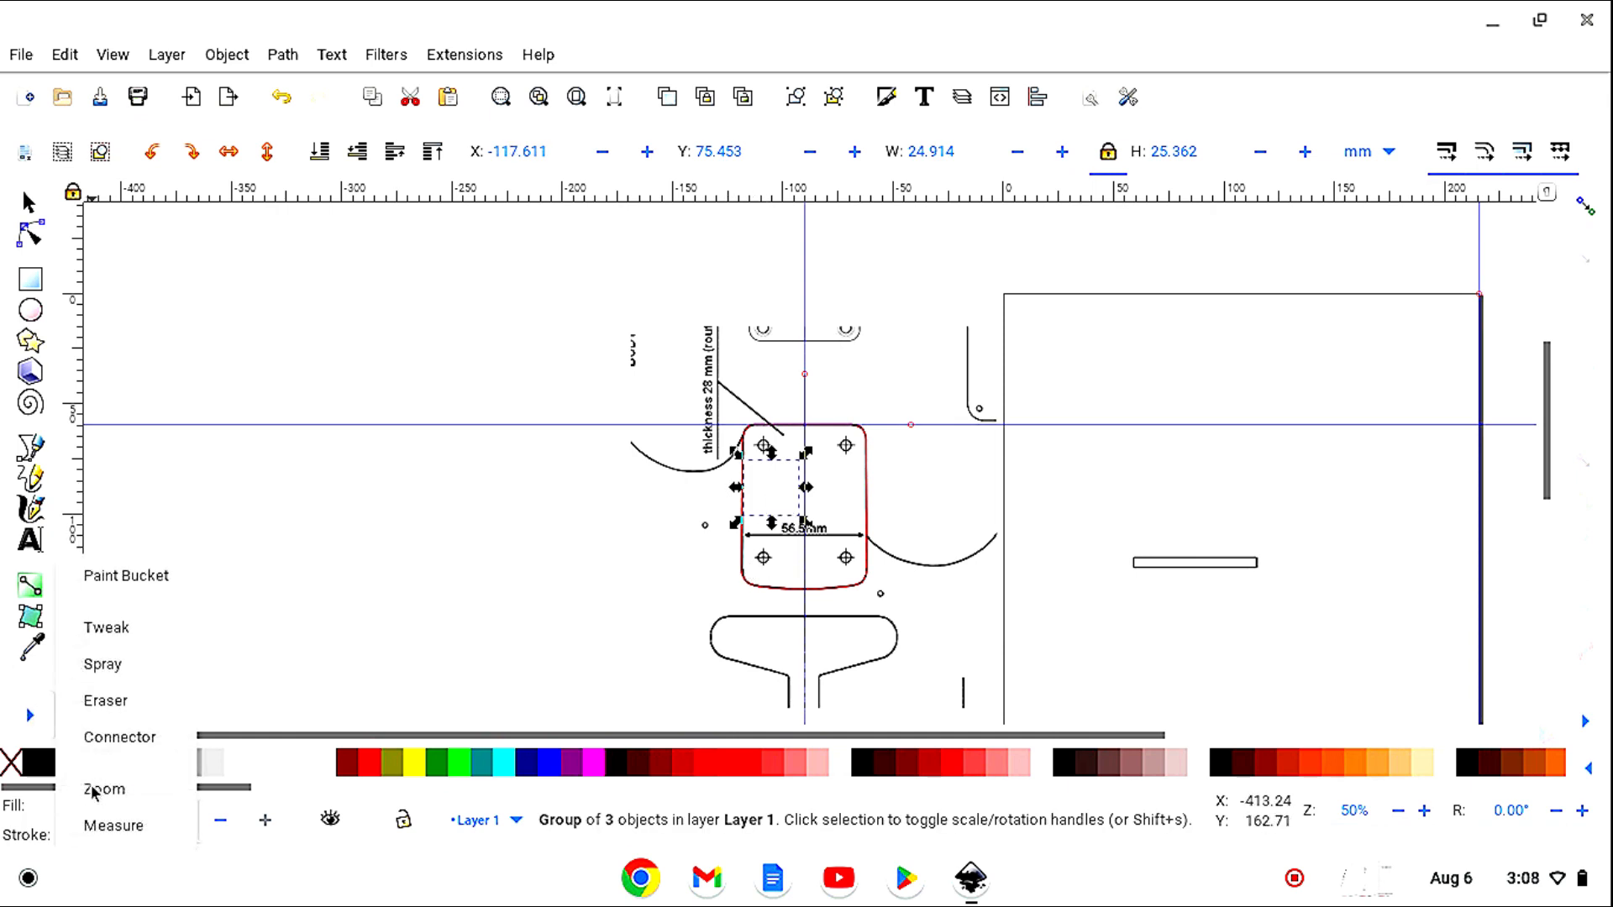
pyautogui.click(97, 790)
pyautogui.click(26, 151)
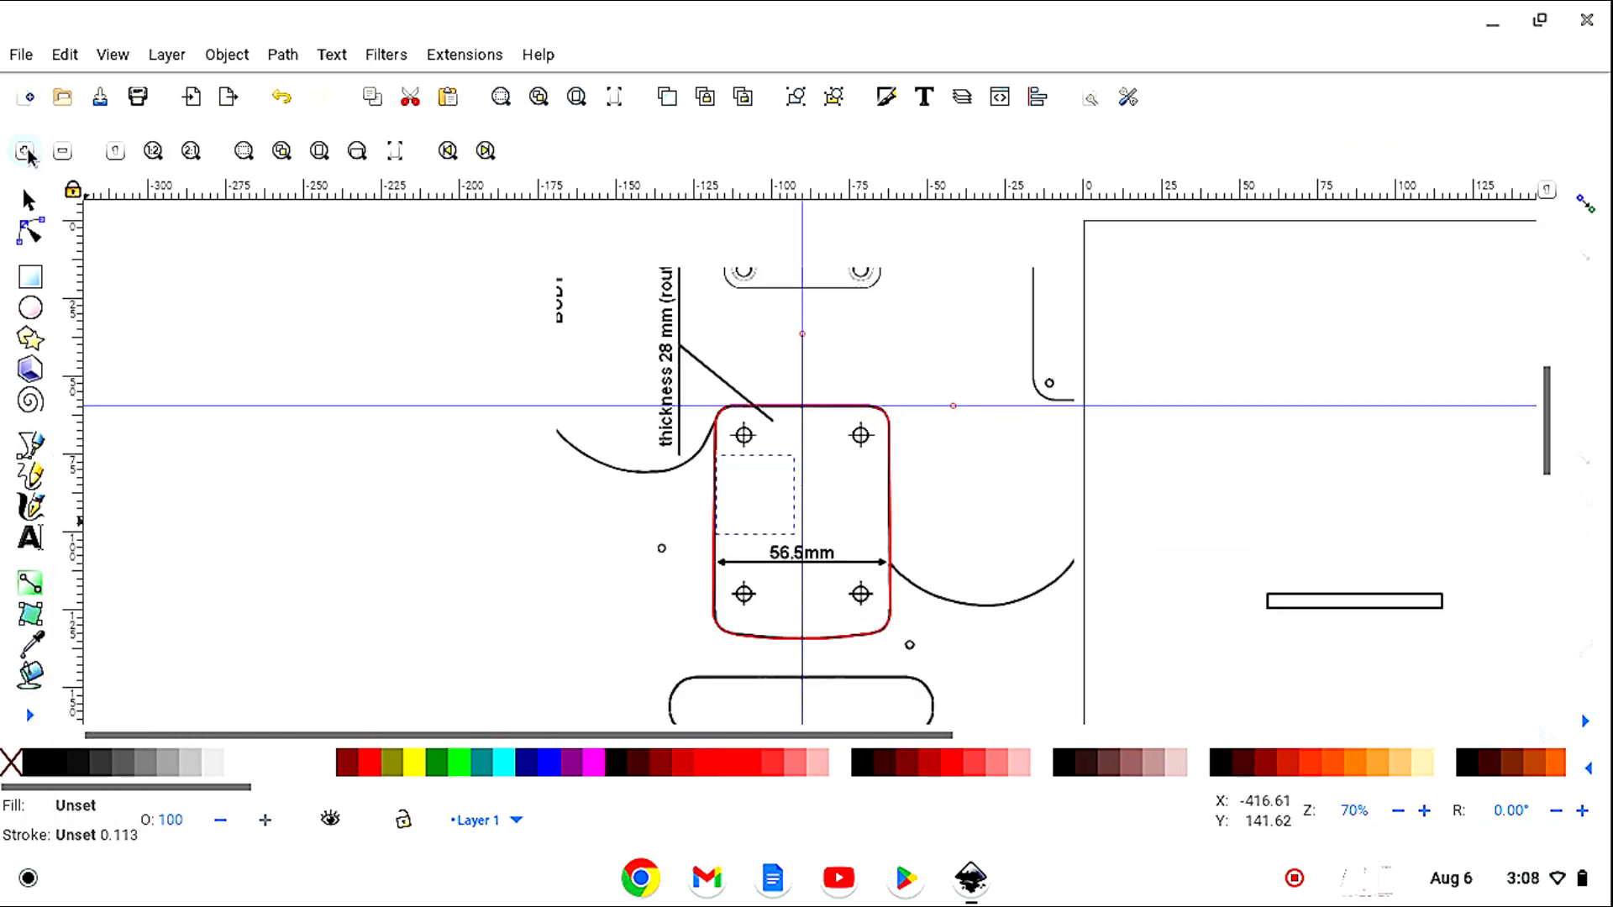
pyautogui.click(26, 151)
pyautogui.click(26, 151)
pyautogui.click(26, 151)
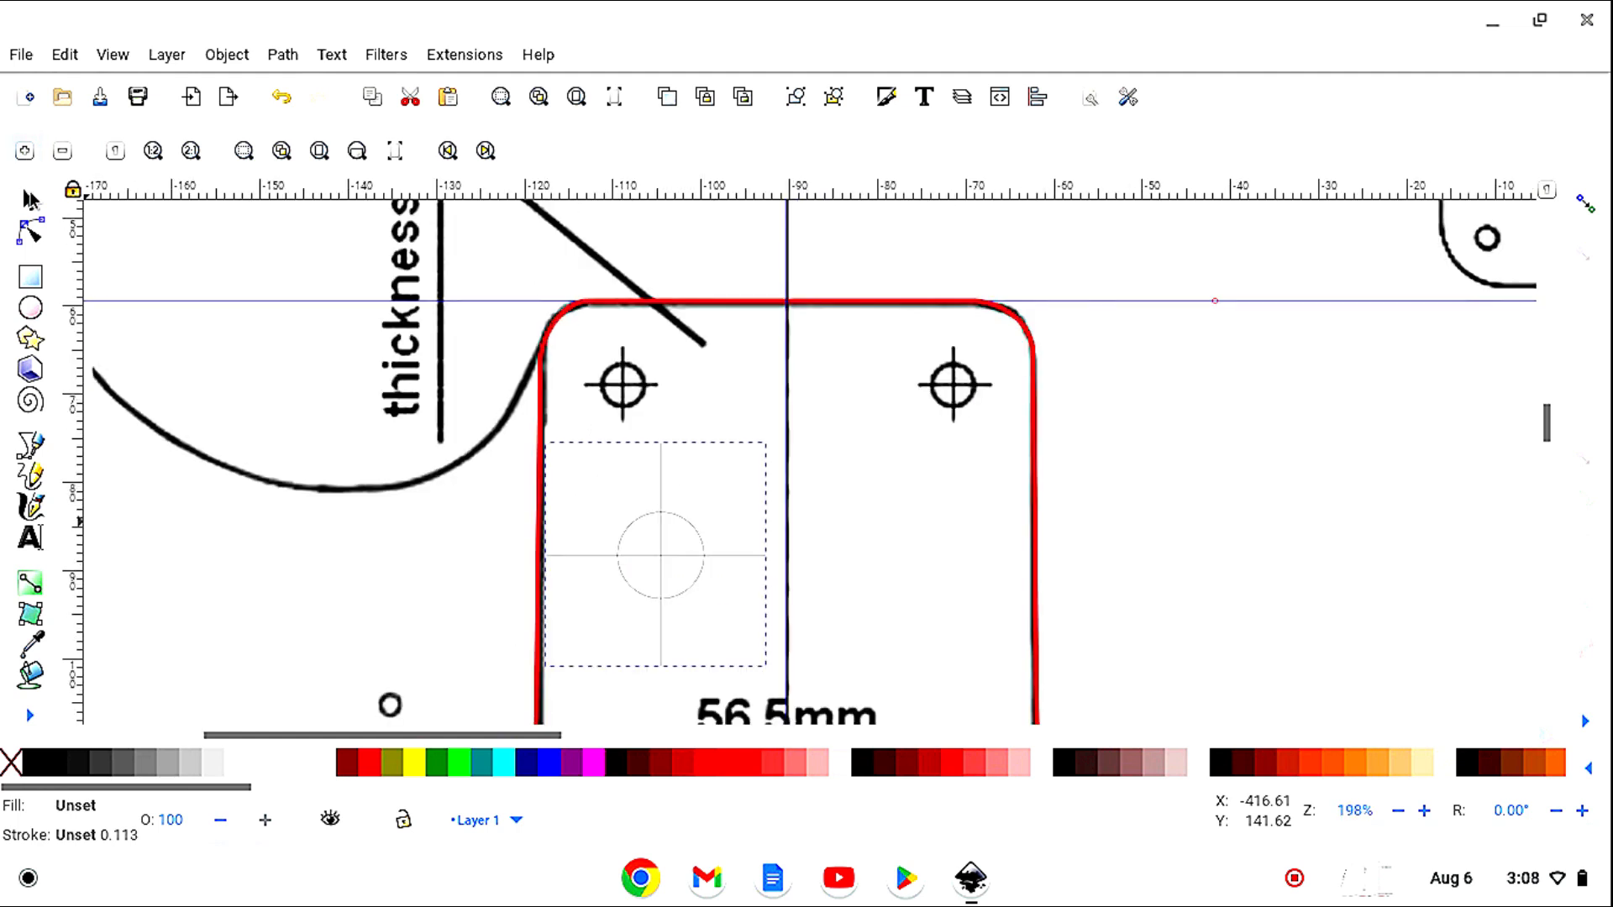
pyautogui.press('s')
pyautogui.moveTo(674, 609); pyautogui.dragTo(692, 544)
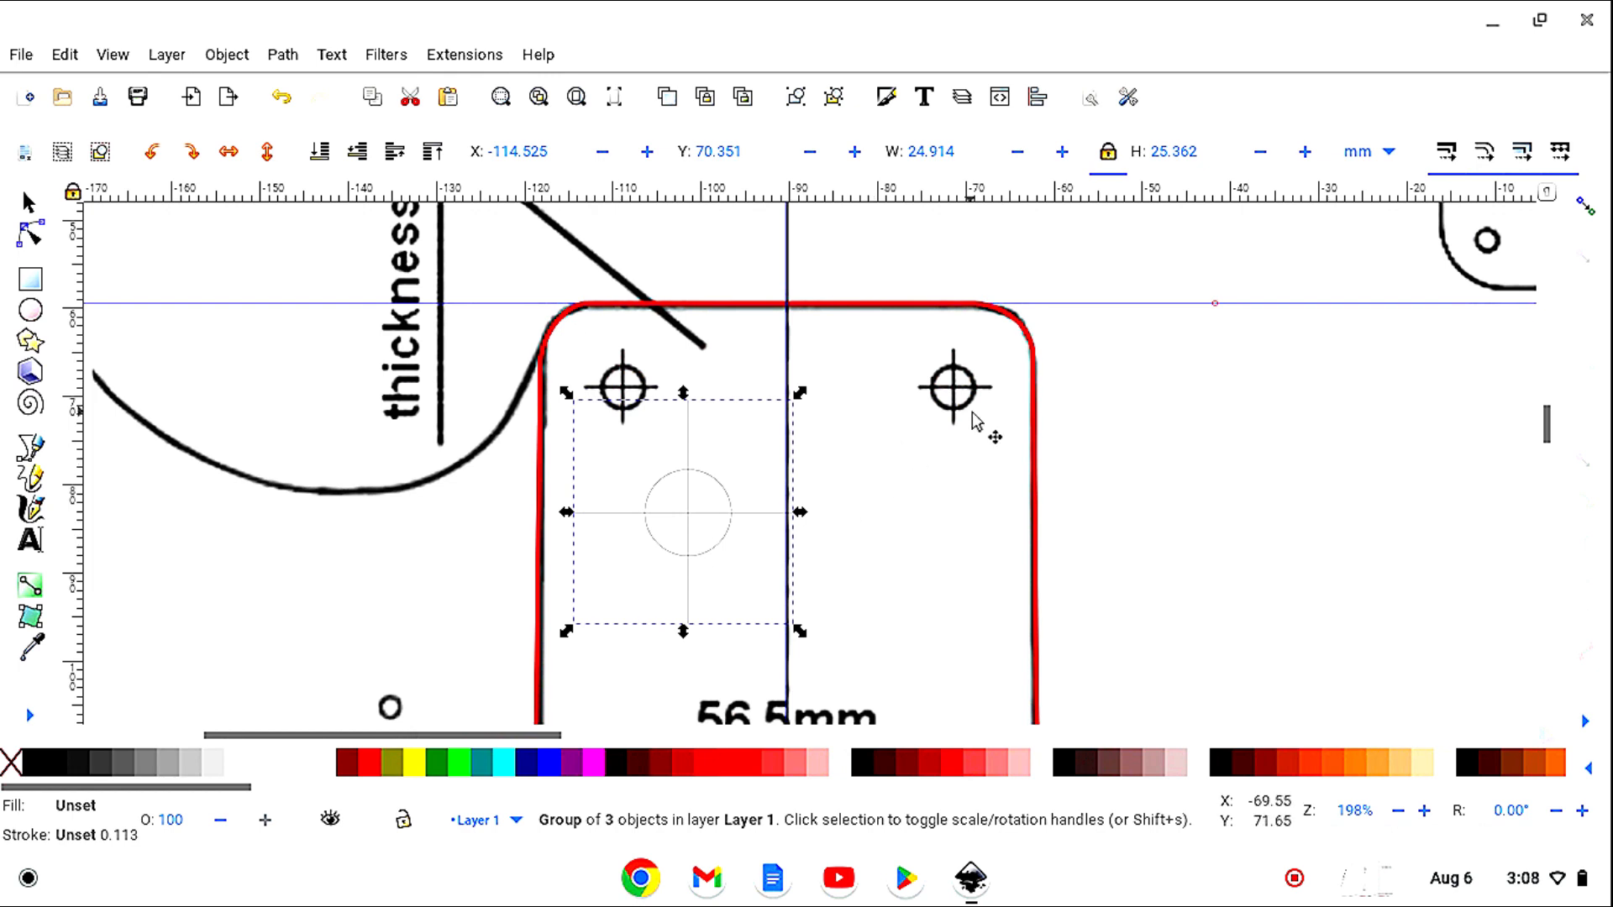
# Set the crosshair group's stroke width to 0.5 mm, after trying 1 mm.
pyautogui.click(887, 98)
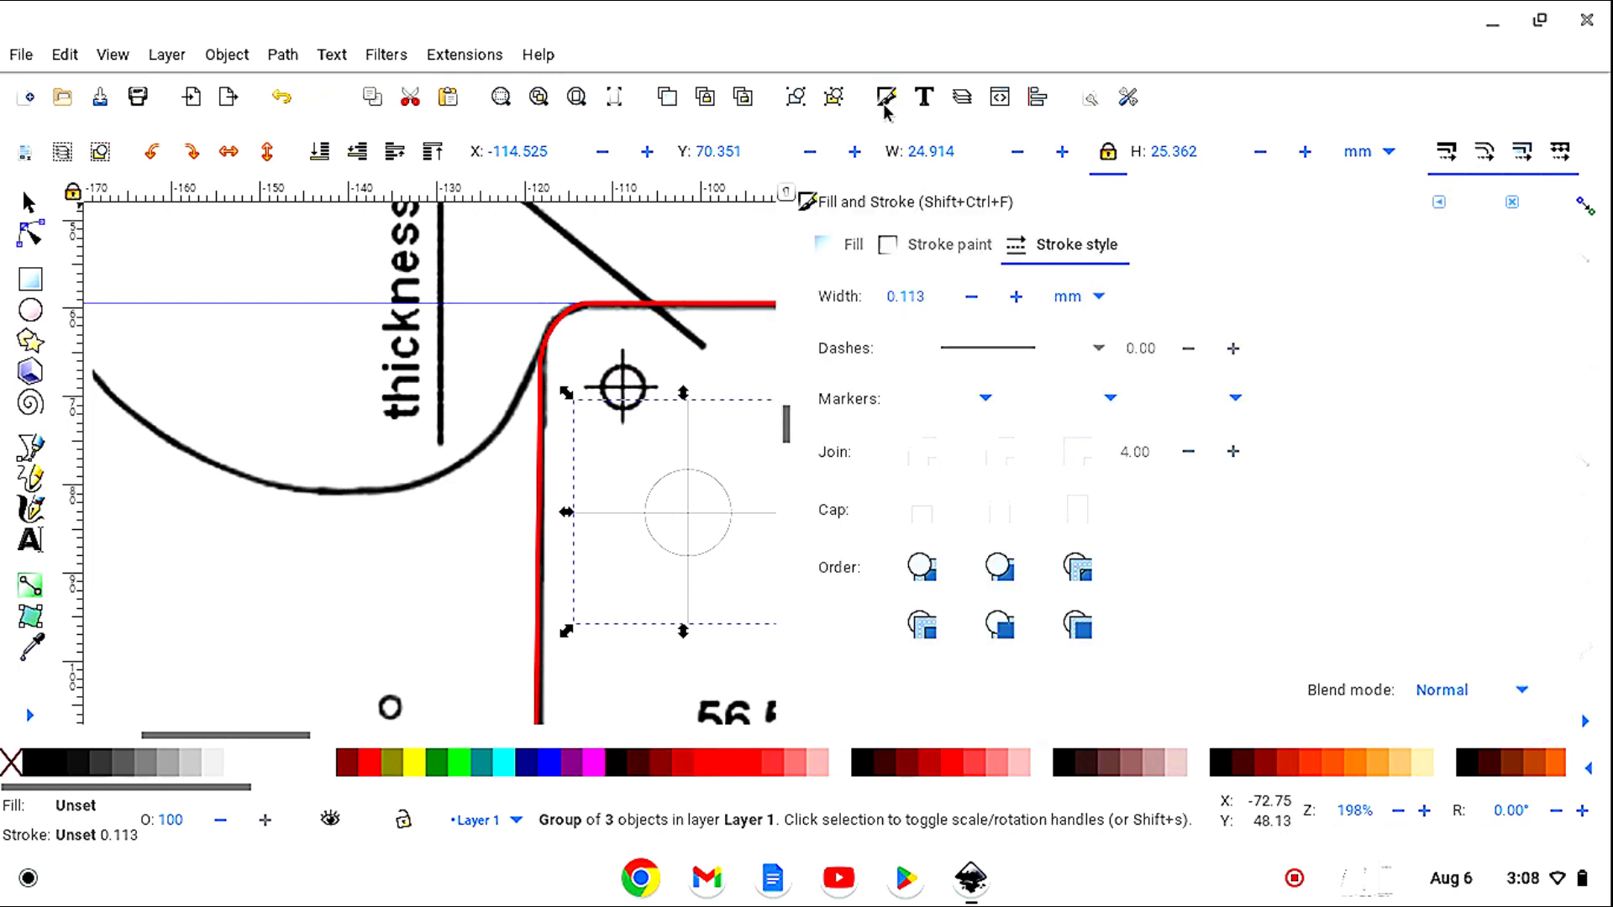
pyautogui.click(935, 299)
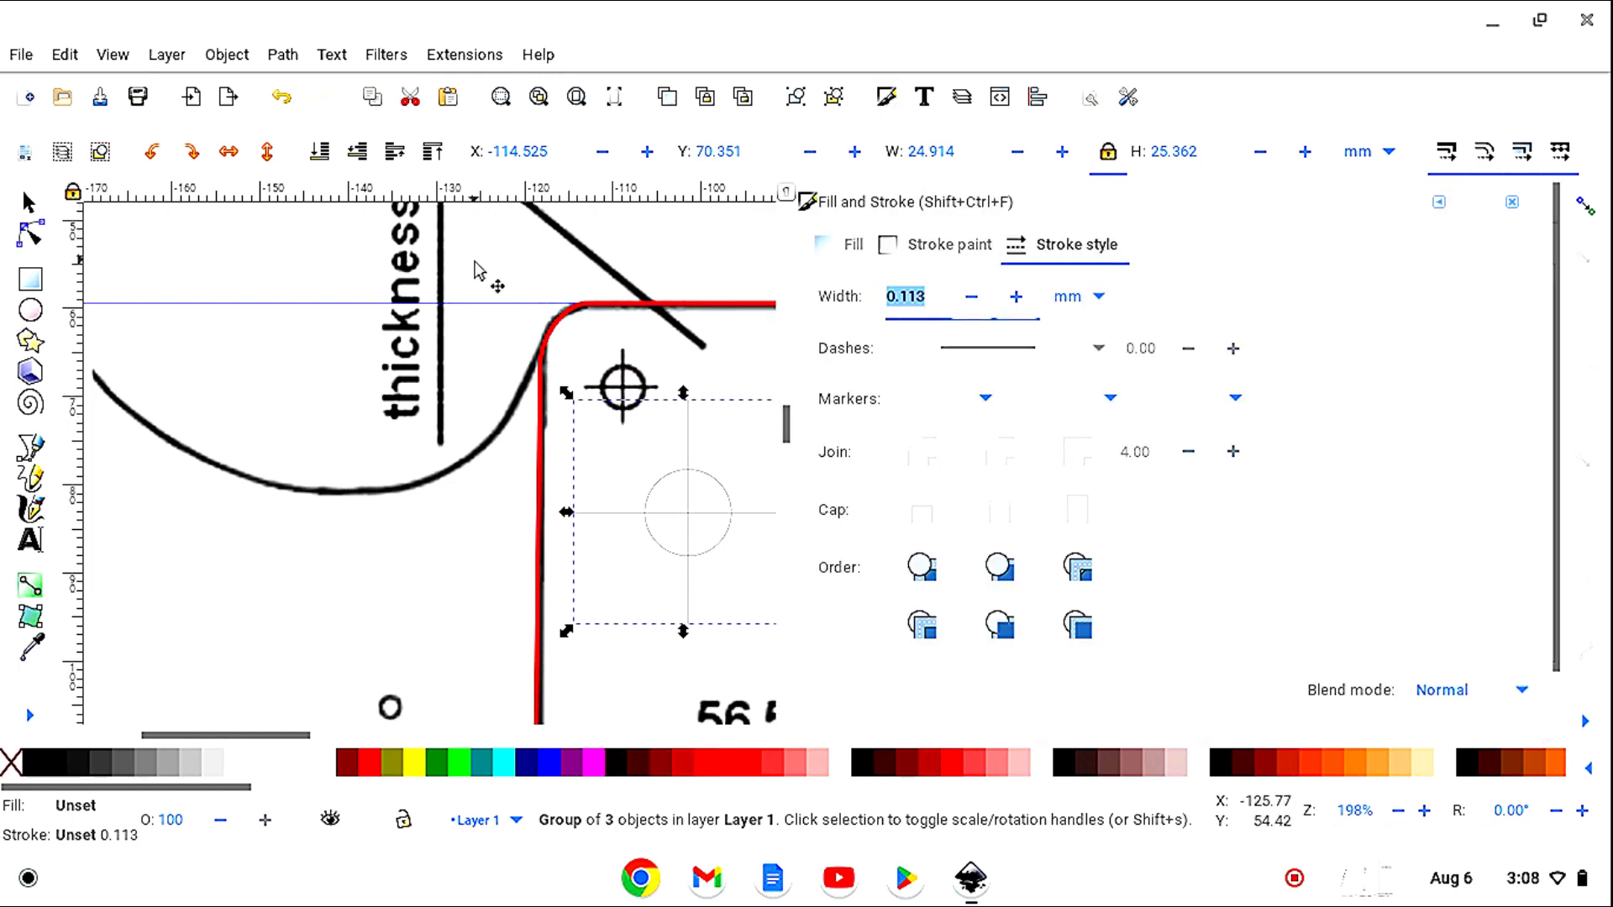
pyautogui.write('1')
pyautogui.press('Return')
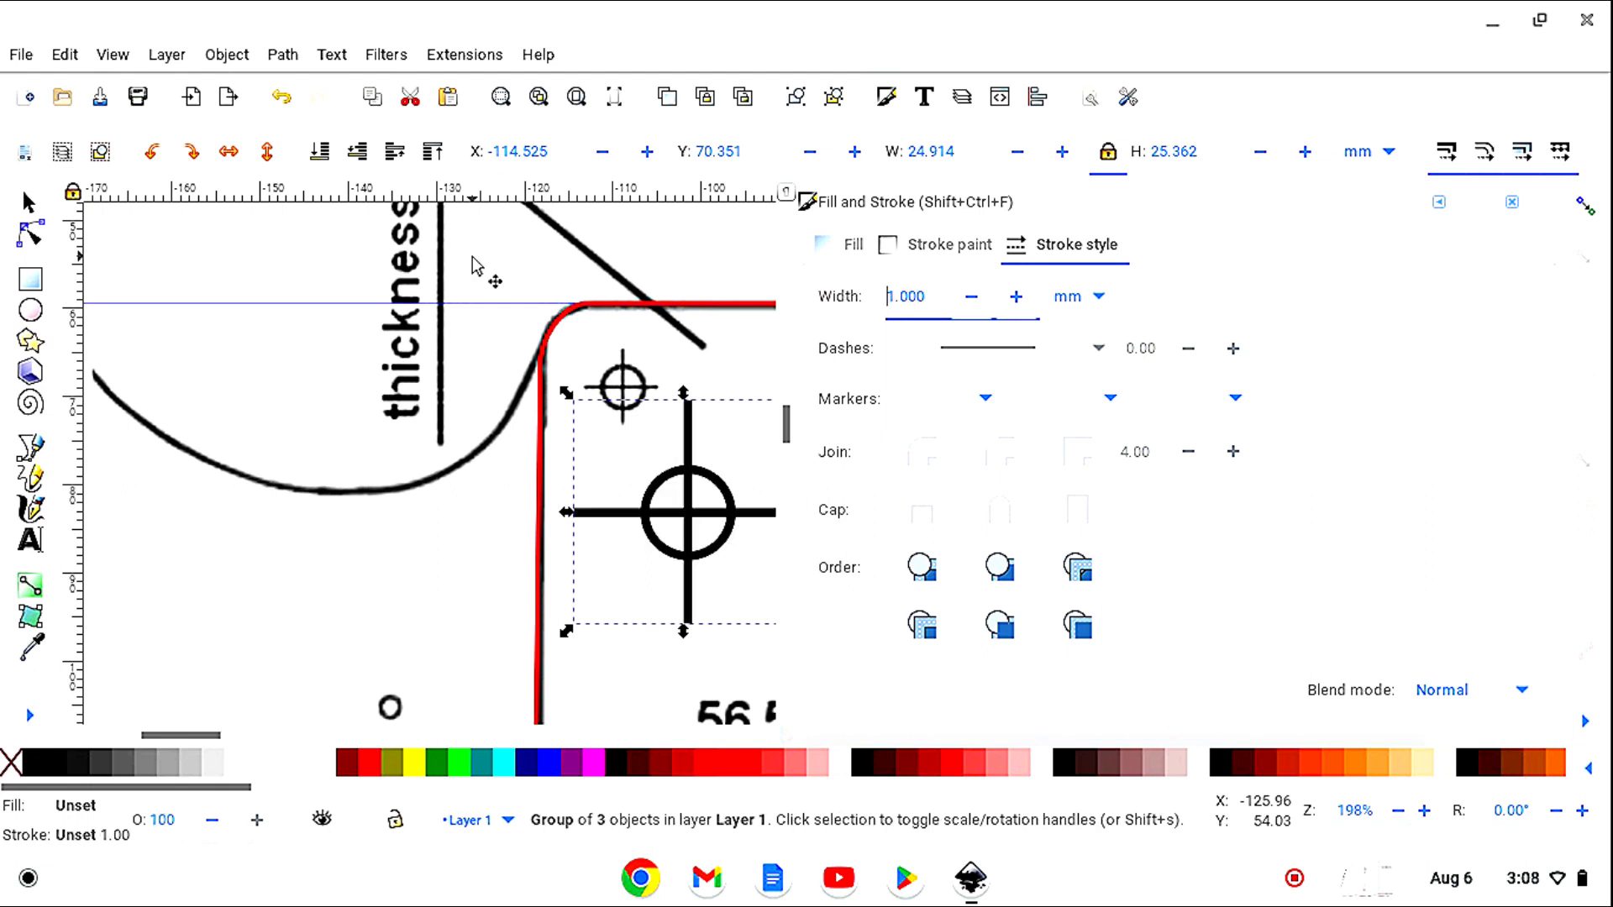
pyautogui.click(935, 298)
pyautogui.write('0.5')
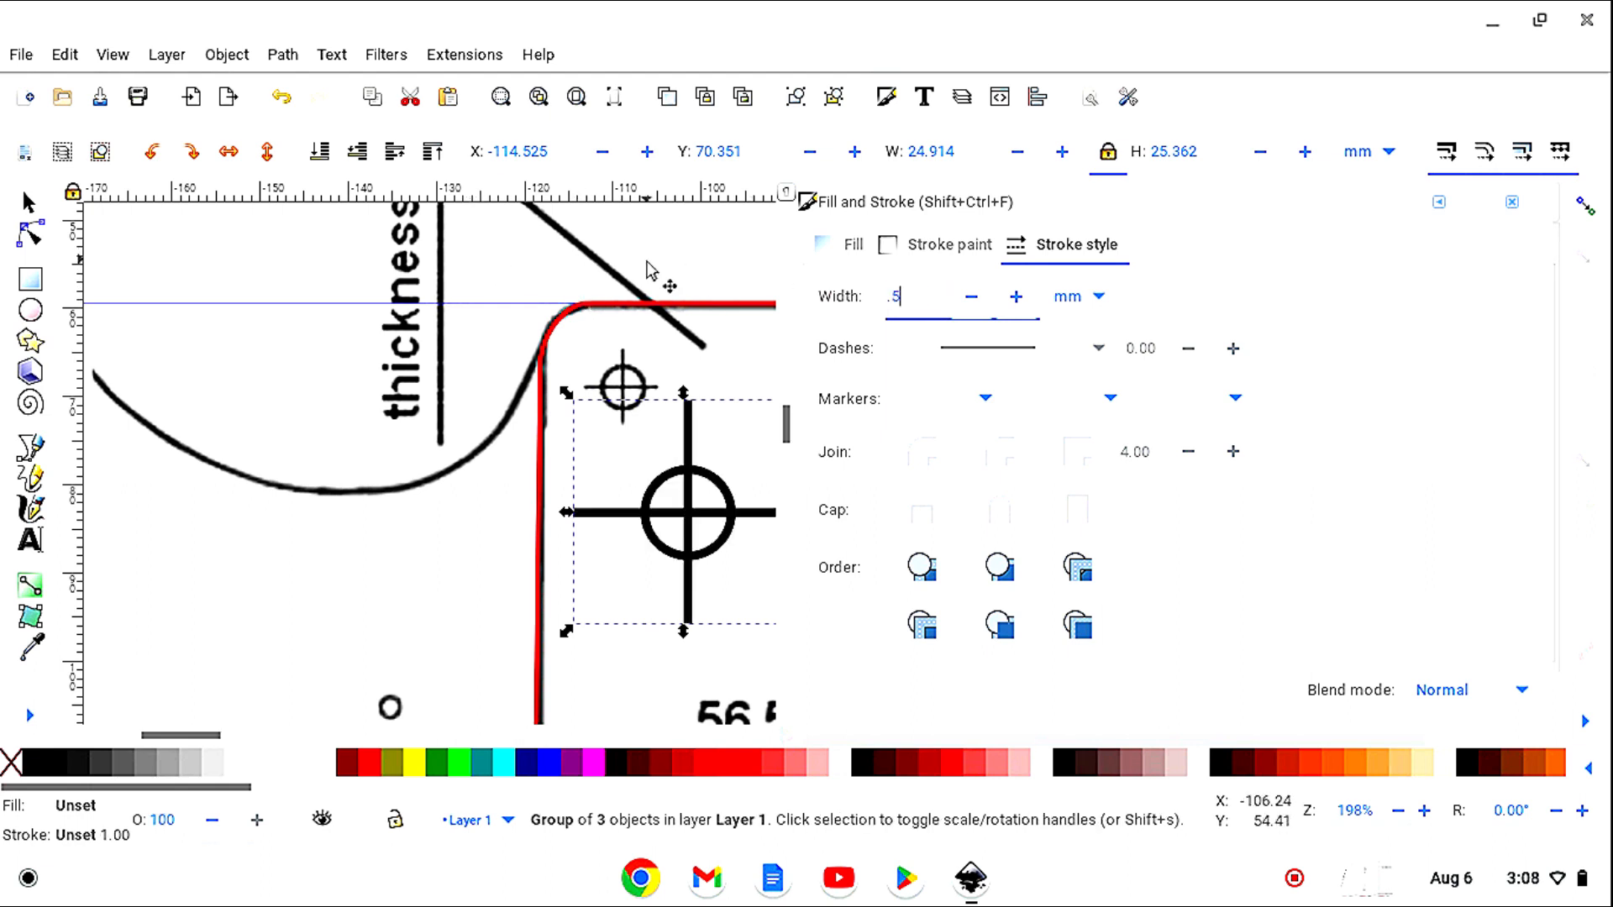
pyautogui.press('Return')
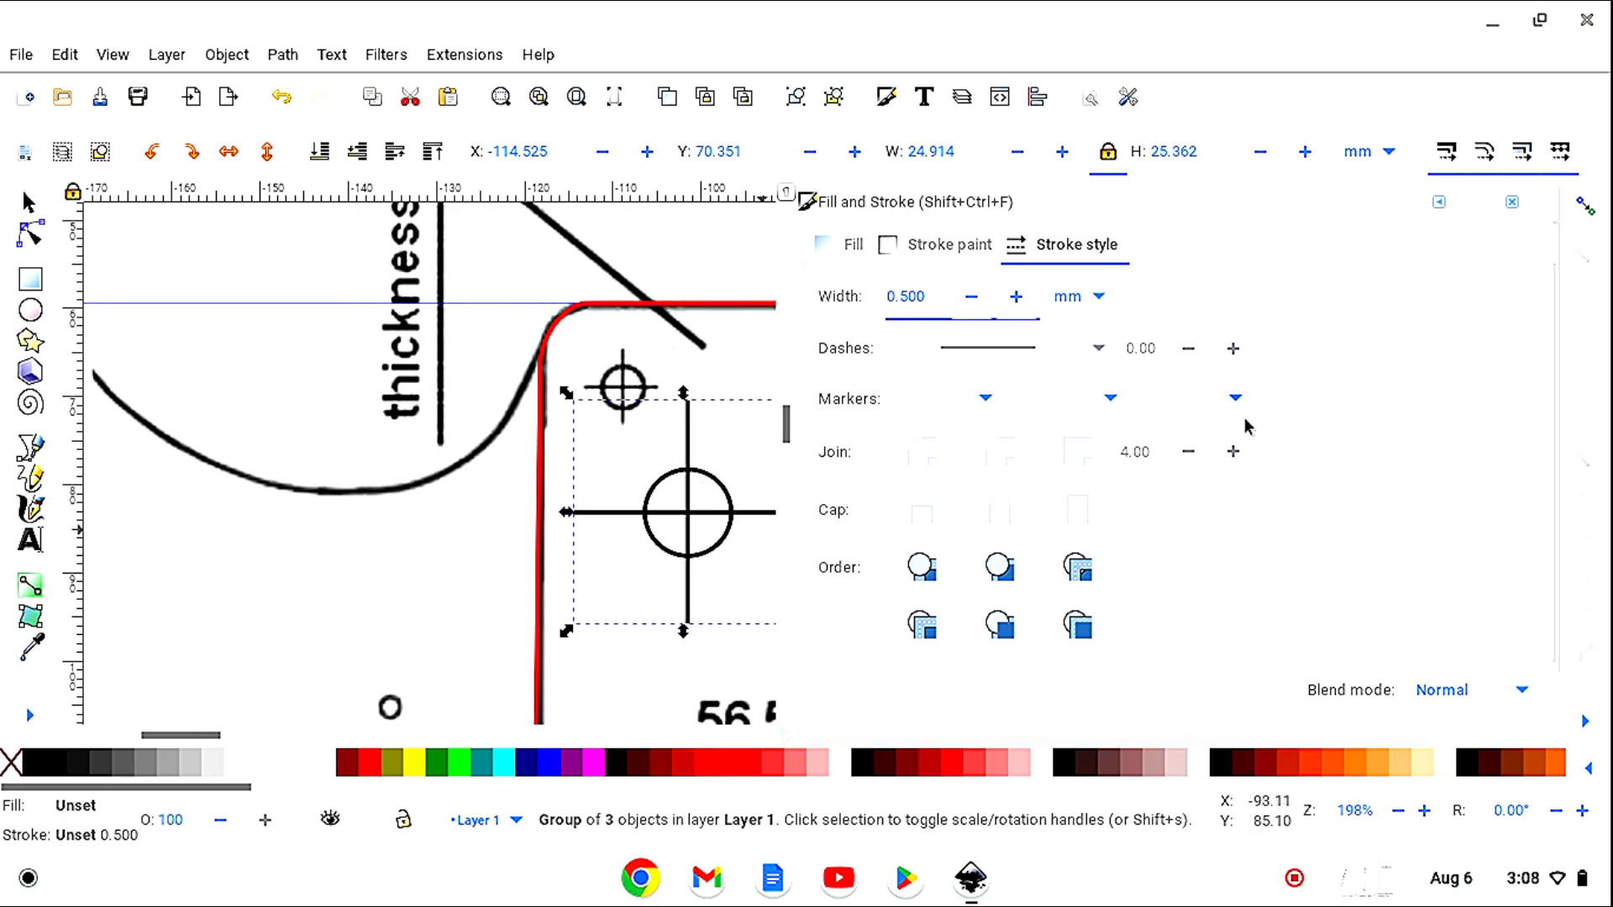
pyautogui.click(1512, 204)
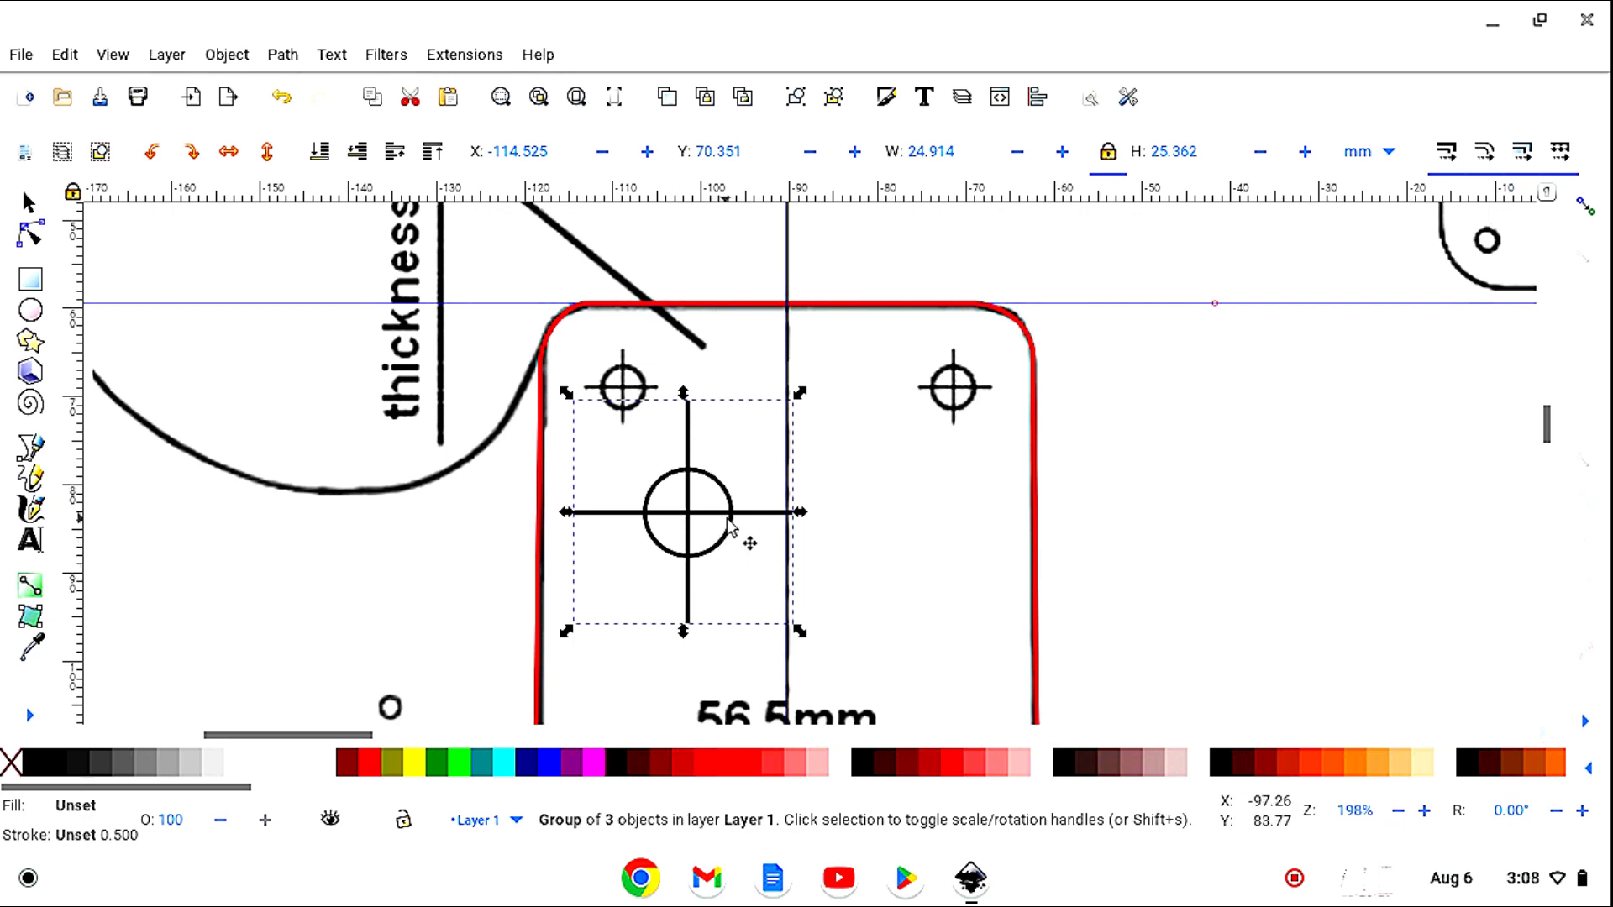
# Apply the Monochrome Transparency filter to the crosshair group.
pyautogui.click(384, 56)
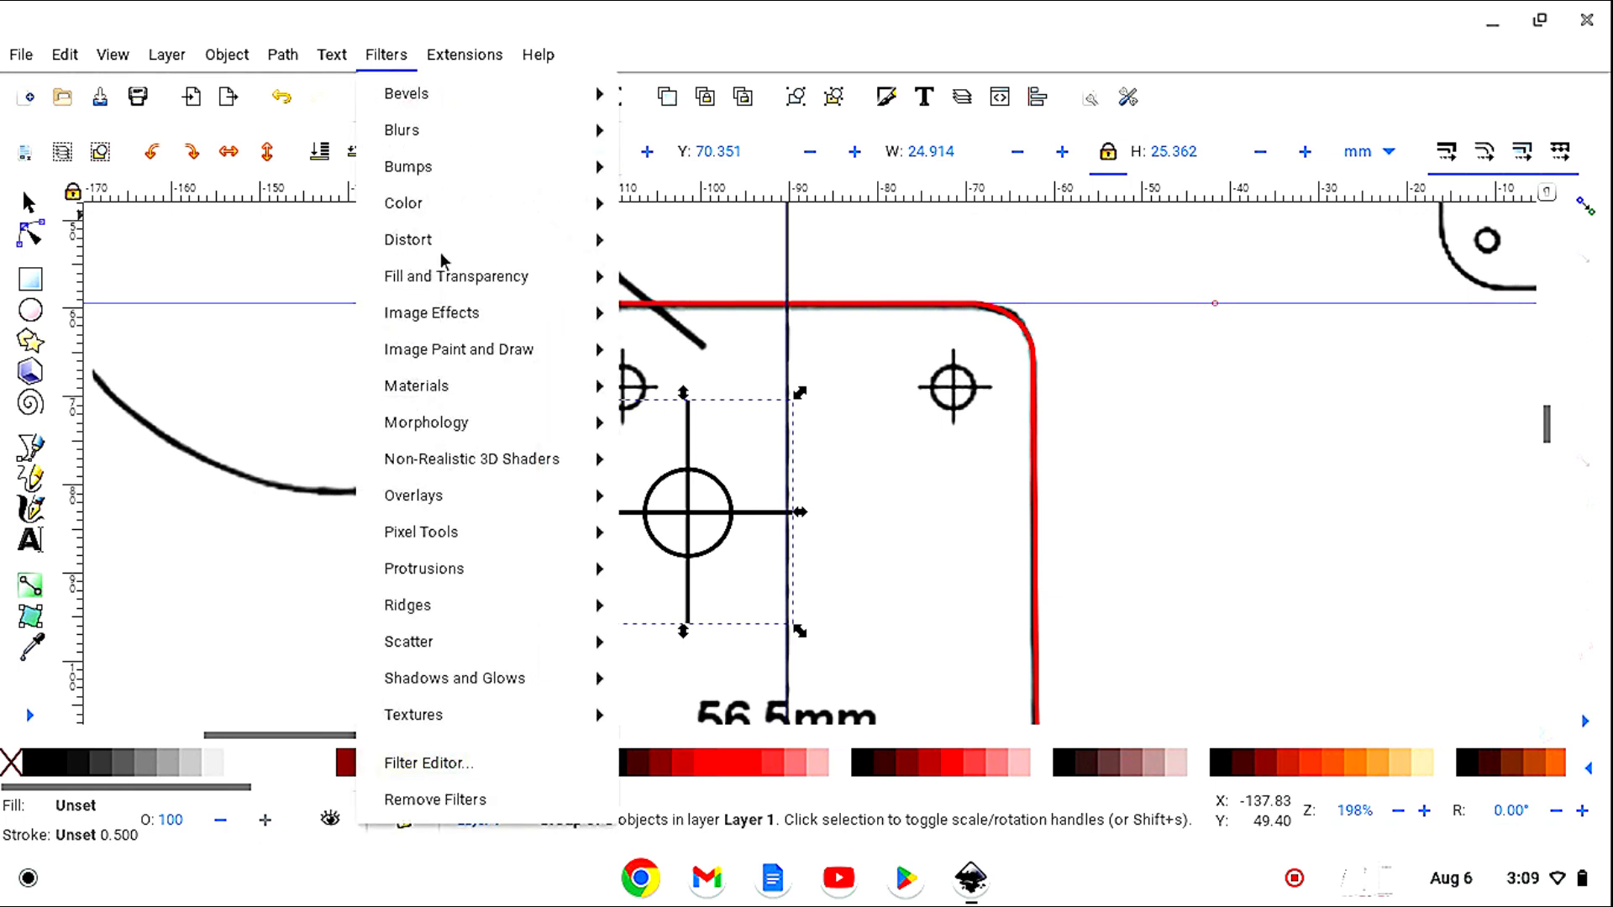
pyautogui.moveTo(459, 276)
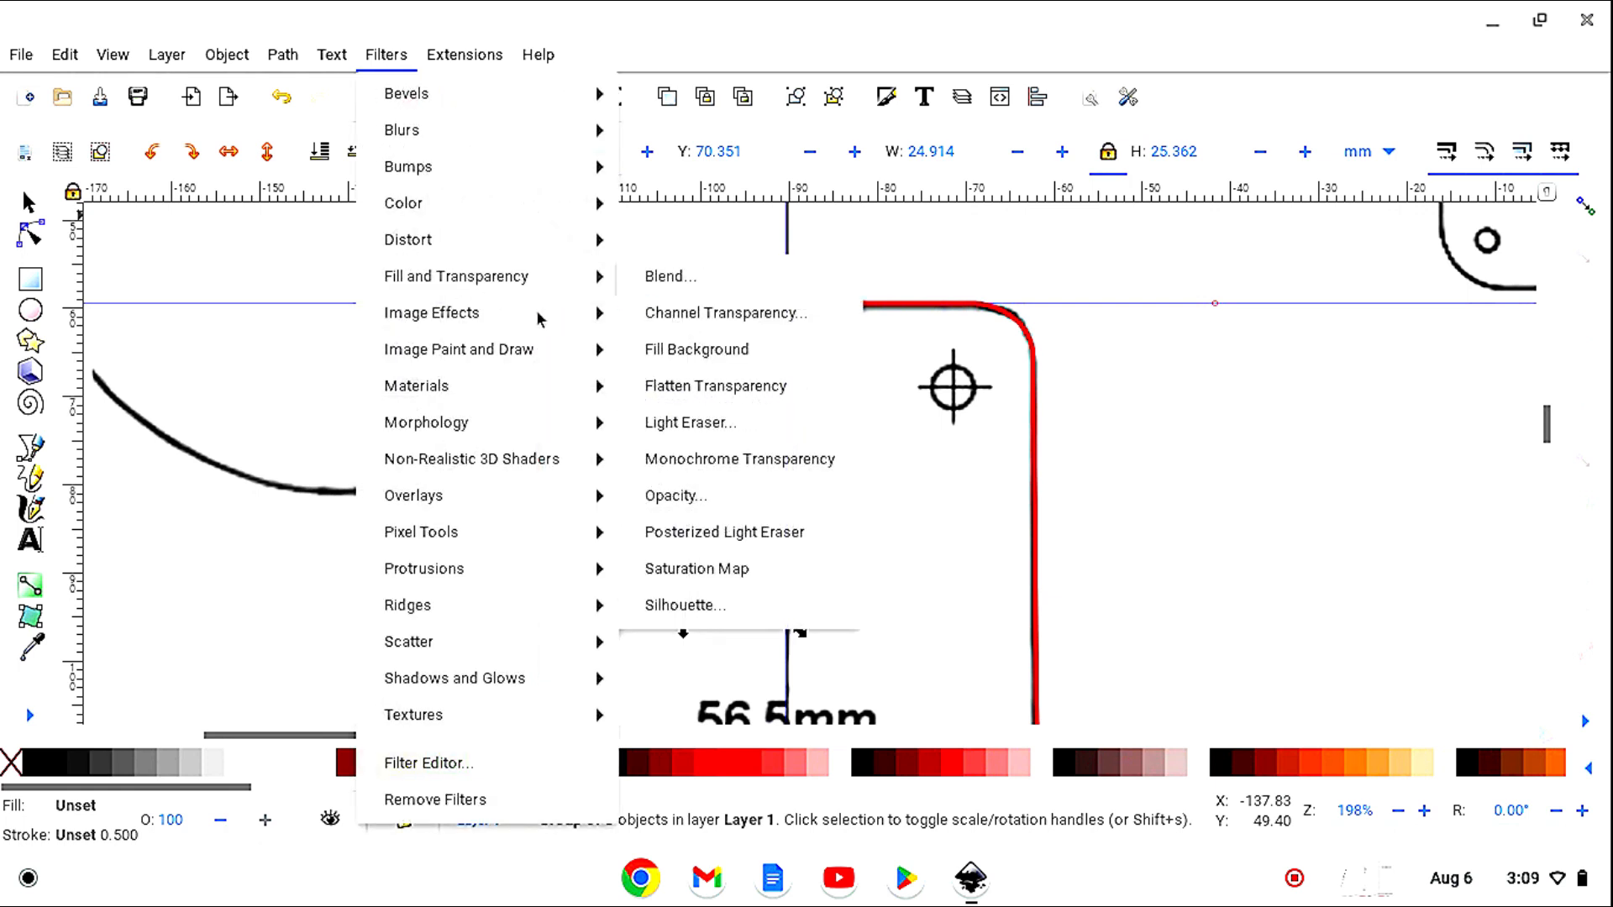
pyautogui.click(677, 460)
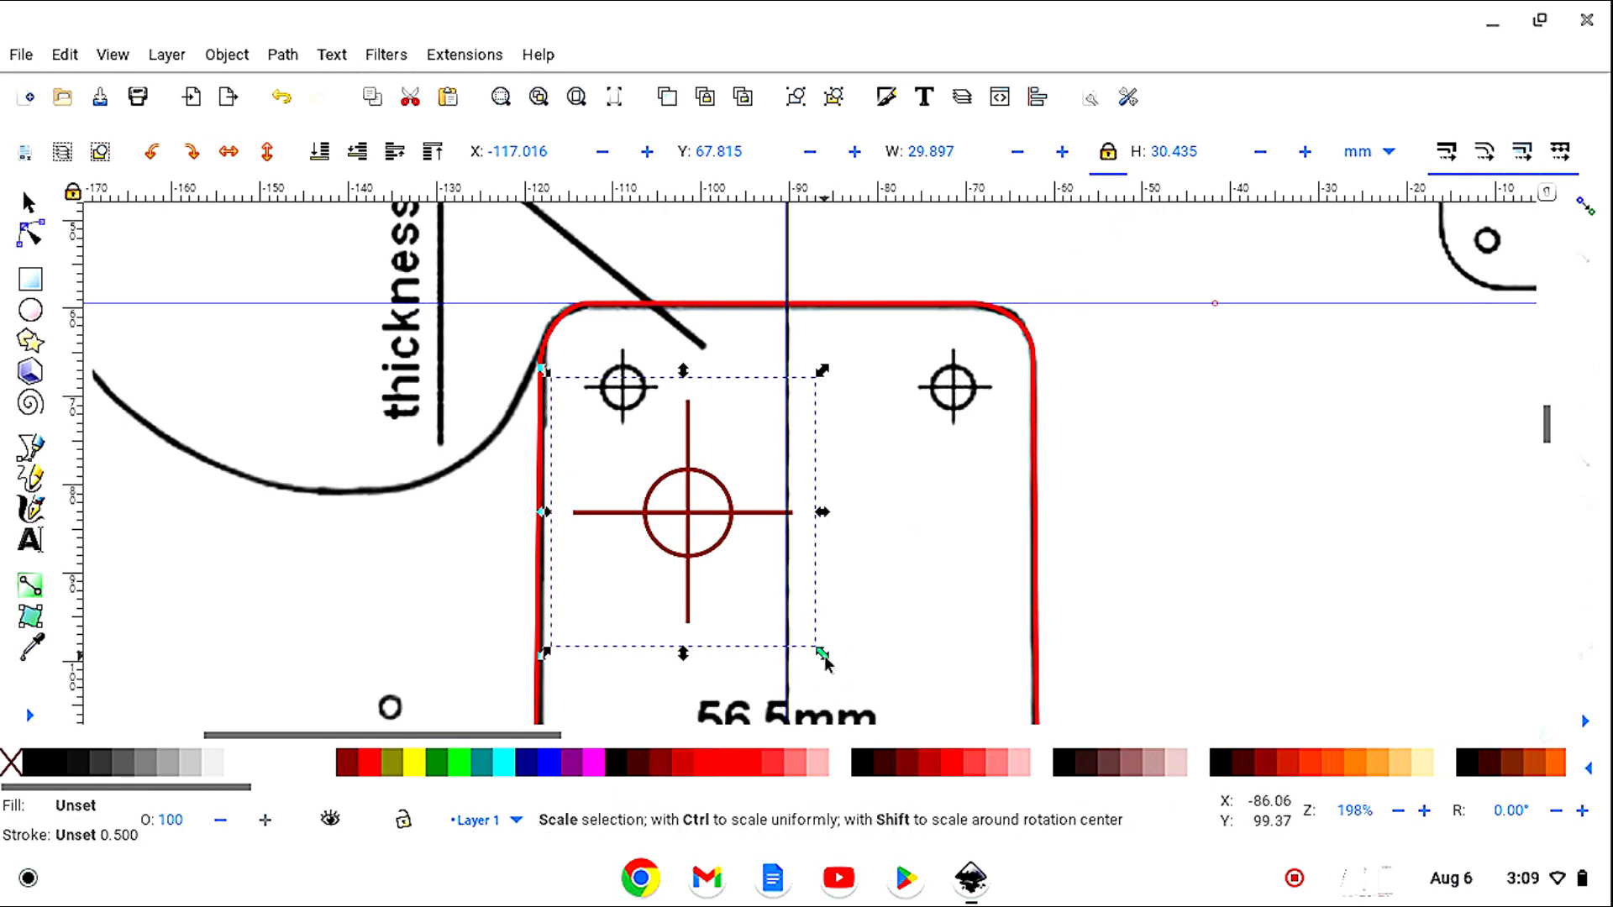
# Scale the crosshair group to about 12.7 mm wide and place it over the plan's upper-left screw hole.
pyautogui.moveTo(826, 663); pyautogui.dragTo(724, 536)
pyautogui.moveTo(704, 506); pyautogui.dragTo(708, 462)
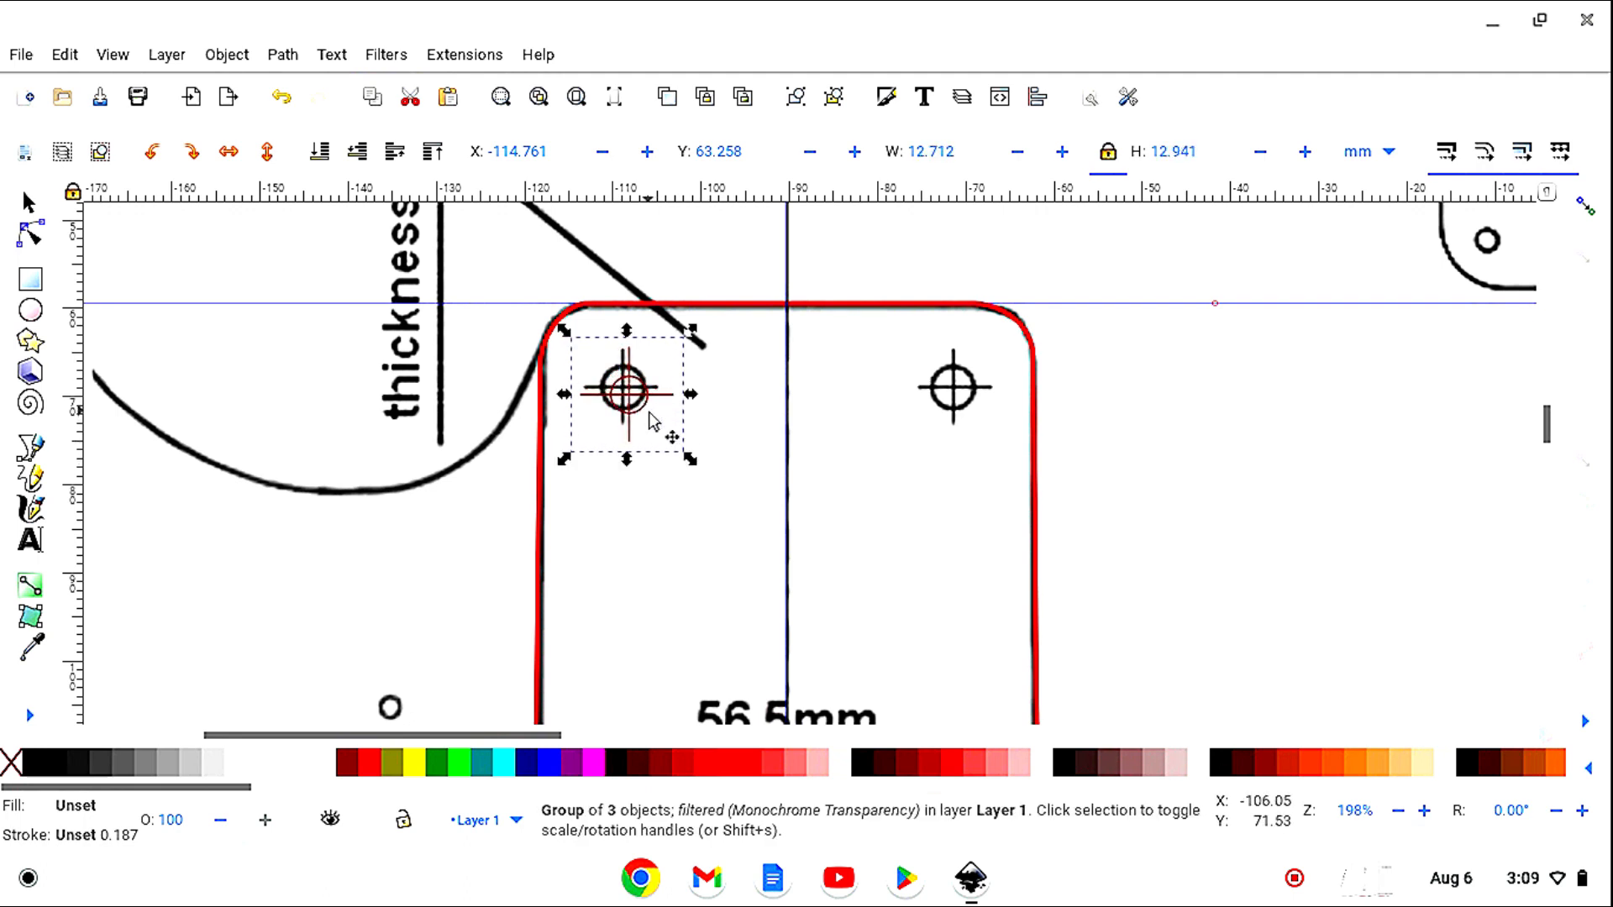
pyautogui.moveTo(647, 413); pyautogui.dragTo(641, 408)
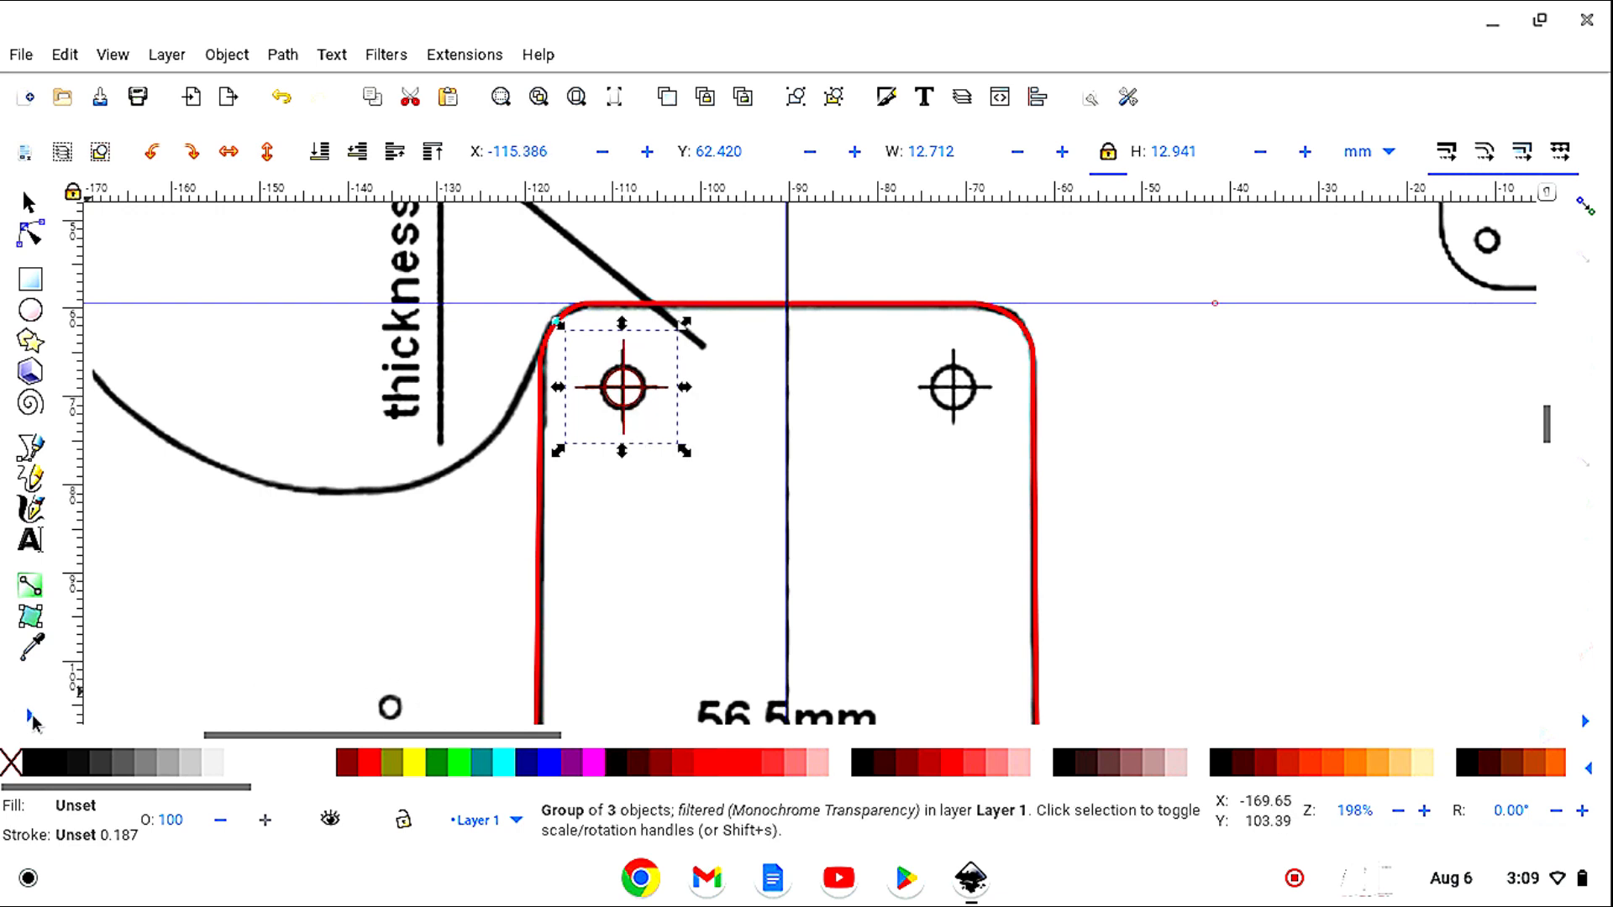
# Fine-tune the crosshair's position at close zoom so its lines coincide with the upper-left screw hole's centre marks.
pyautogui.click(31, 717)
pyautogui.click(109, 792)
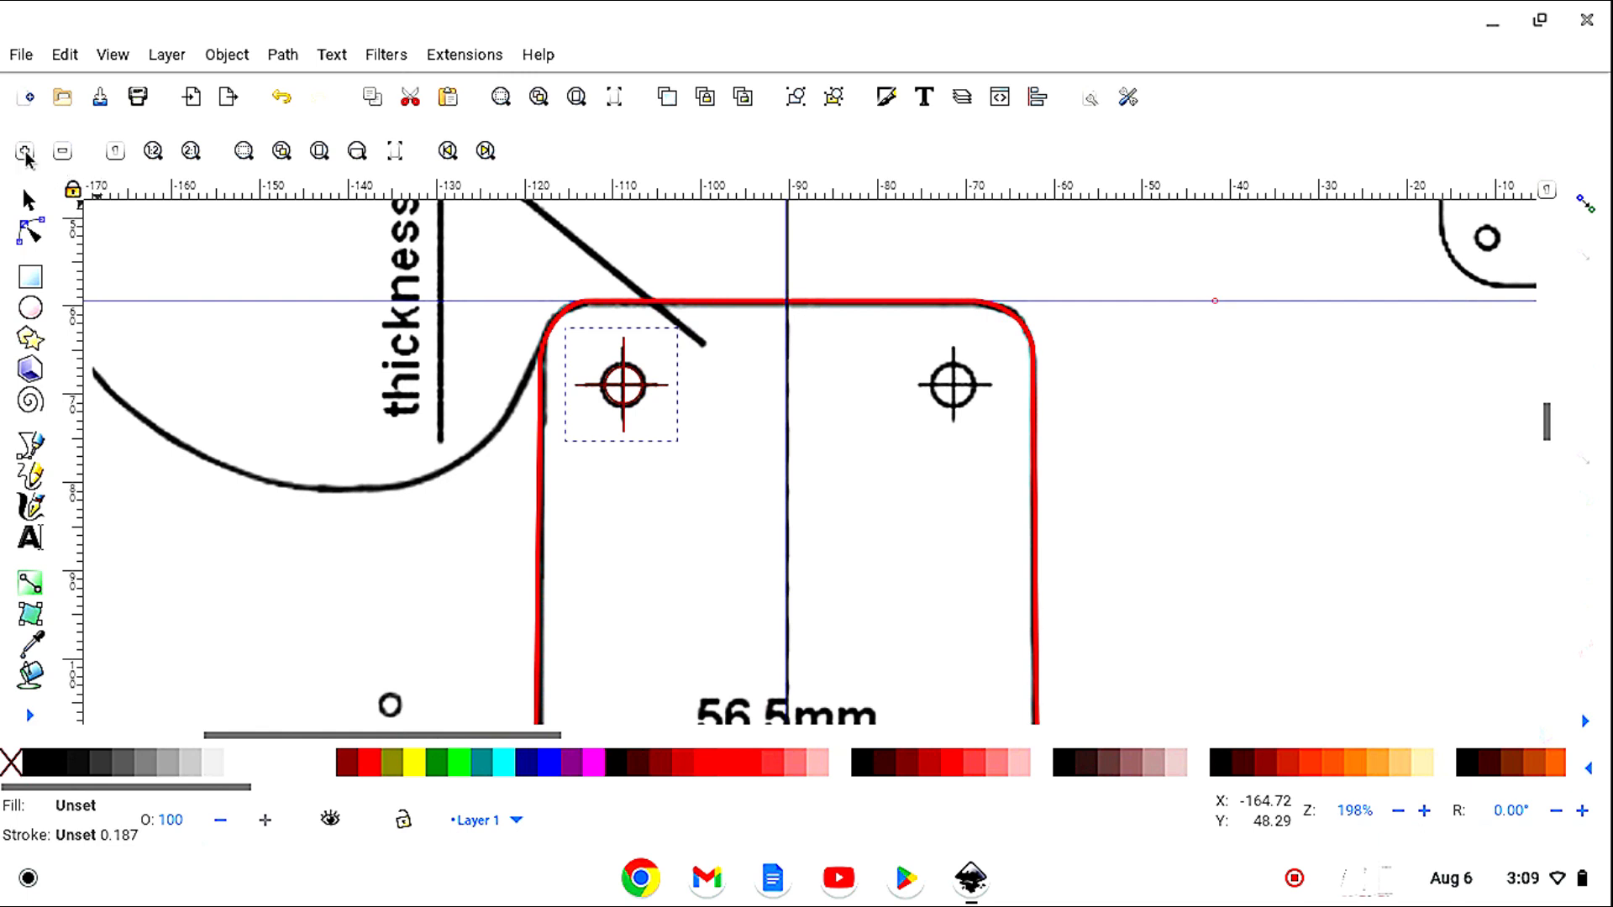
pyautogui.click(24, 153)
pyautogui.click(23, 153)
pyautogui.click(24, 153)
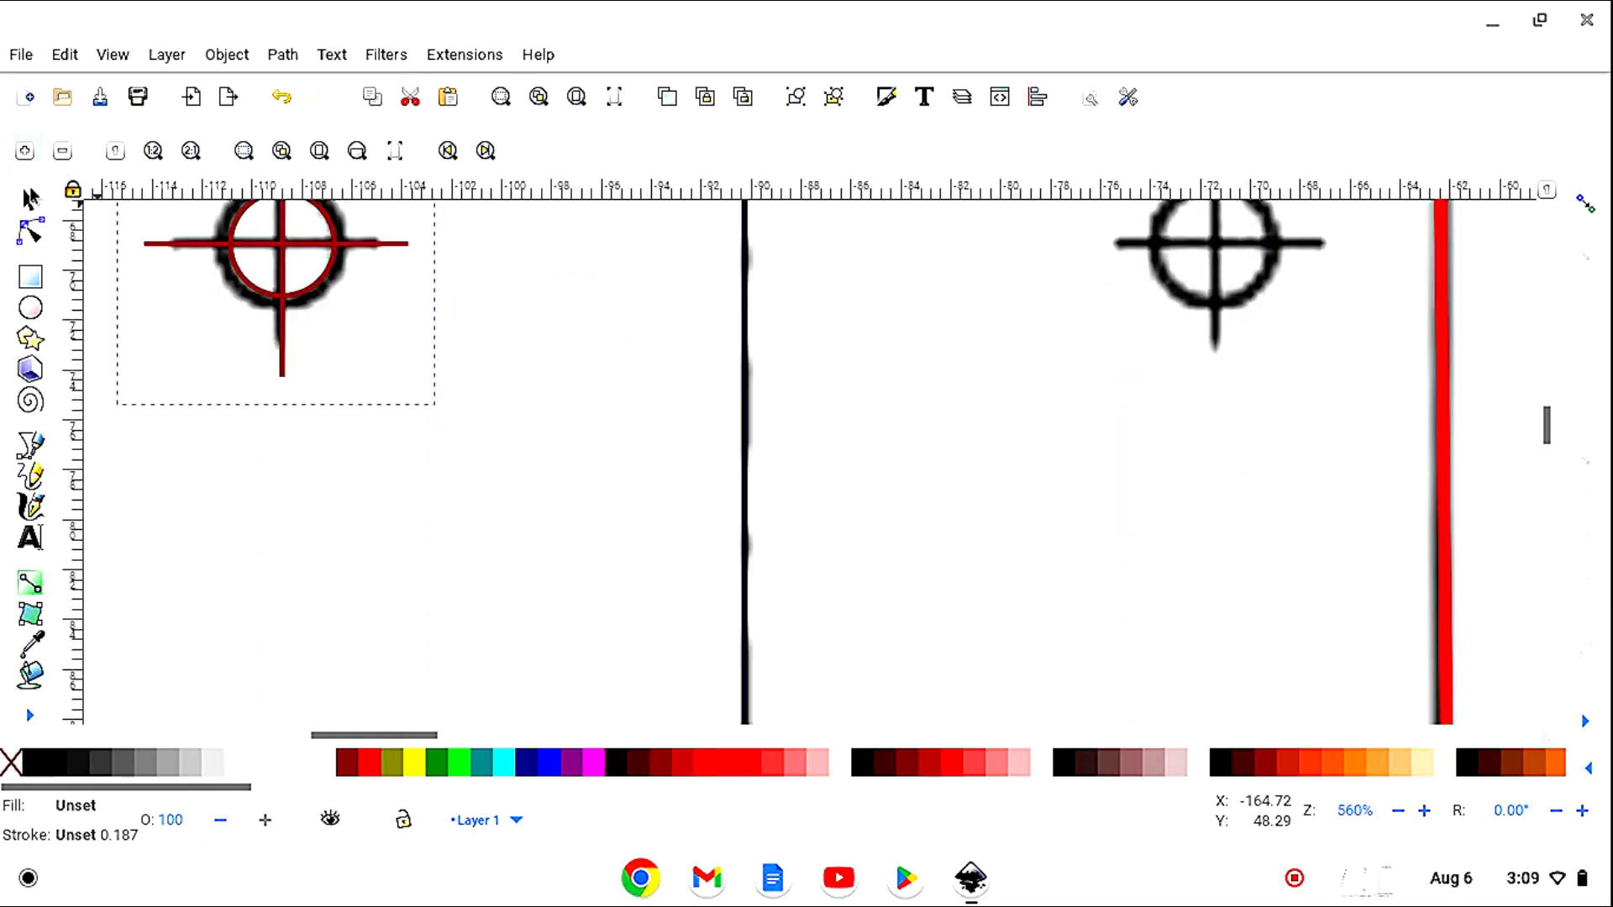
pyautogui.click(39, 199)
pyautogui.hscroll(-5, 425, 723)
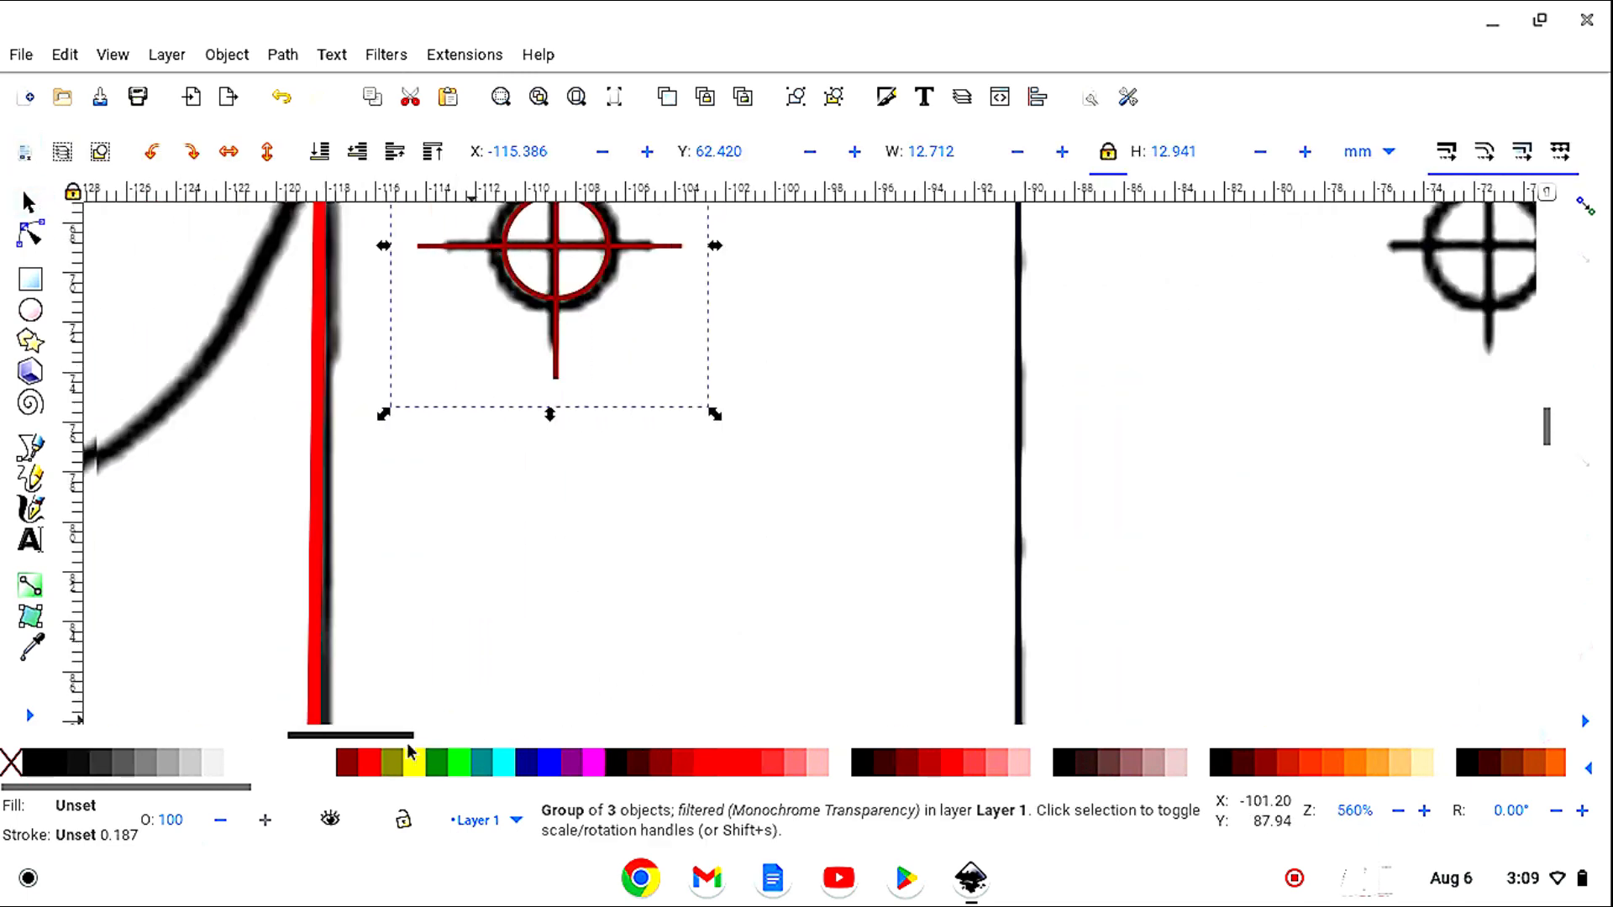
pyautogui.scroll(3, 425, 714)
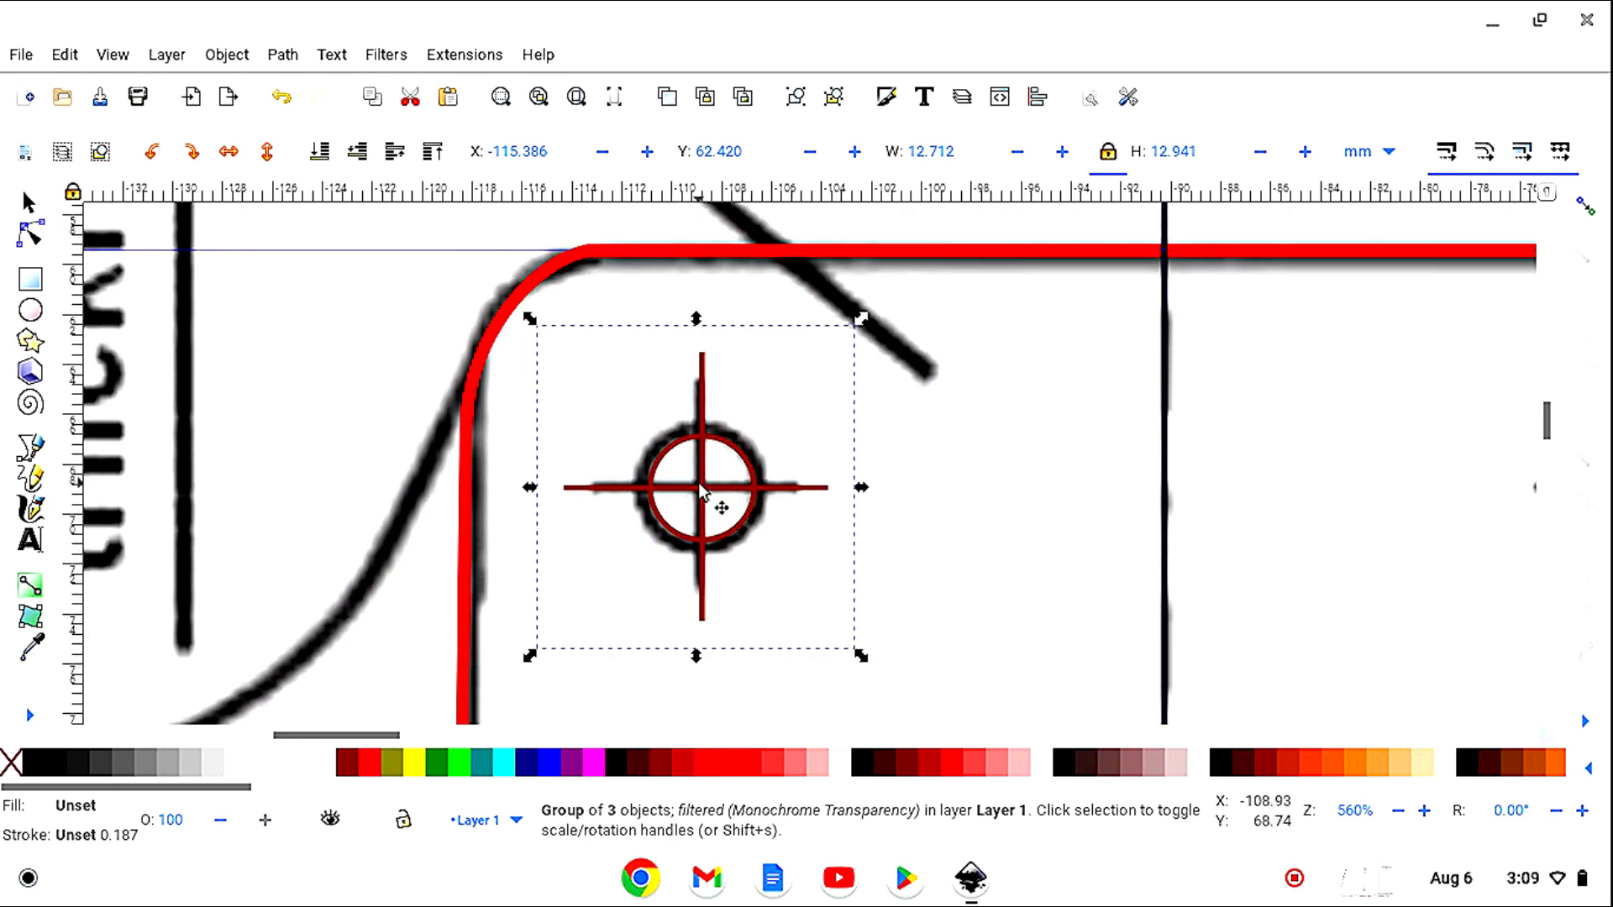
pyautogui.moveTo(706, 496); pyautogui.dragTo(694, 486)
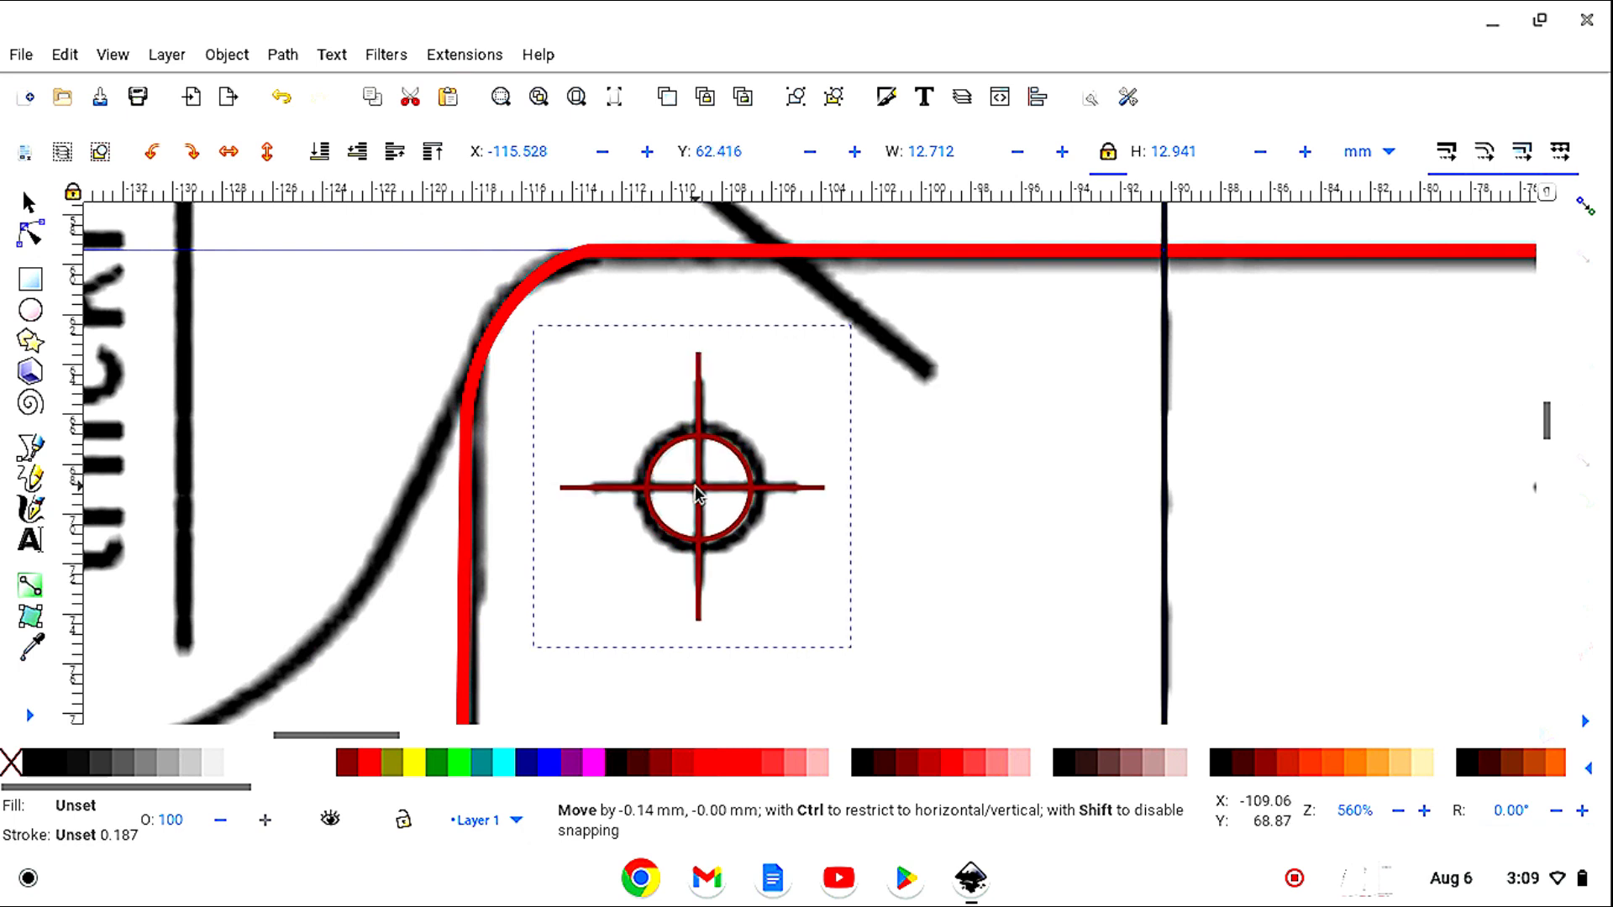
pyautogui.moveTo(693, 486); pyautogui.dragTo(693, 485)
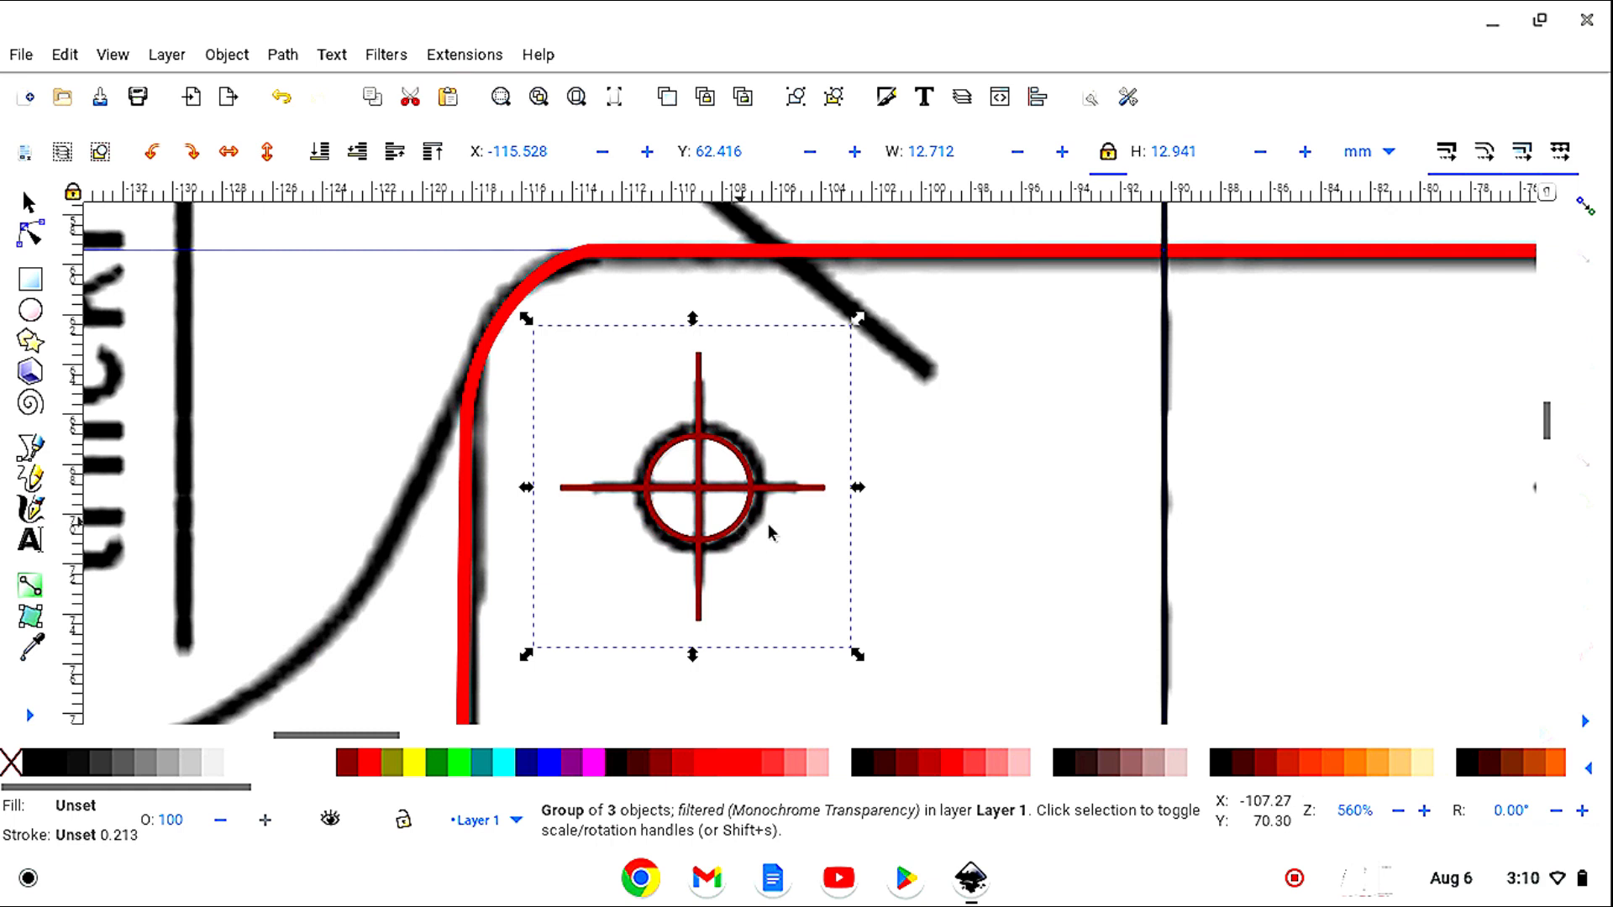
# Make three copies of the crosshair for the other screw holes and spread them out below and beside the original.
pyautogui.moveTo(745, 531); pyautogui.dragTo(1304, 504)
pyautogui.moveTo(723, 530); pyautogui.dragTo(1008, 632)
pyautogui.moveTo(747, 535); pyautogui.dragTo(742, 682)
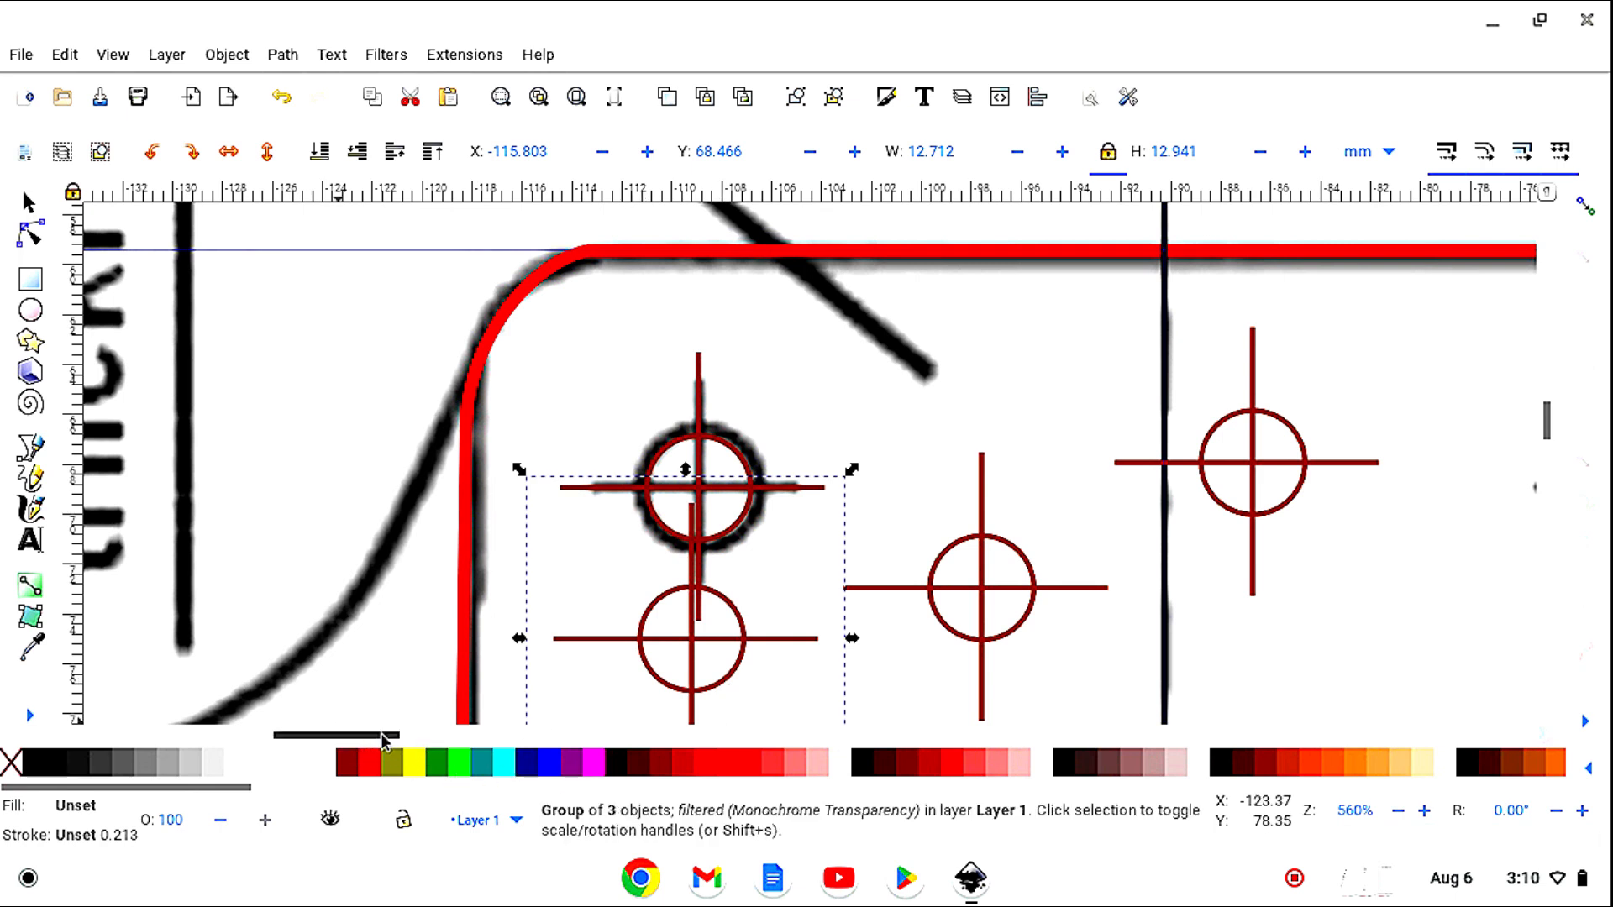
pyautogui.hscroll(15, 286, 479)
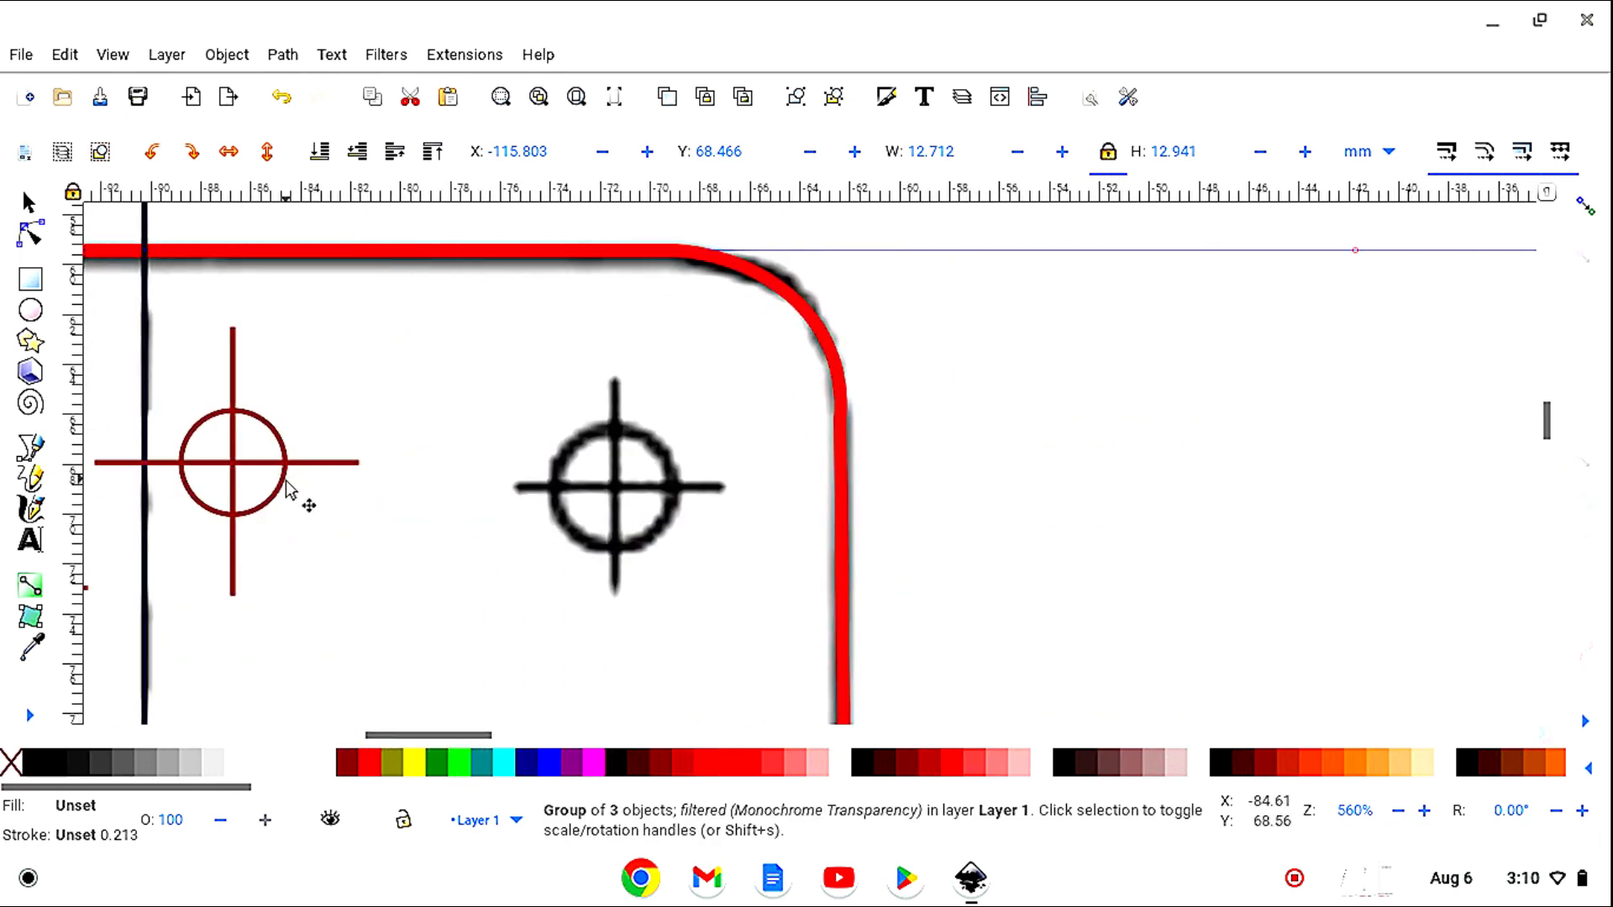
# Move two crosshair copies onto the plan's upper-right and lower-right screw holes, matching their lines to the holes' centre marks.
pyautogui.moveTo(301, 484); pyautogui.dragTo(673, 510)
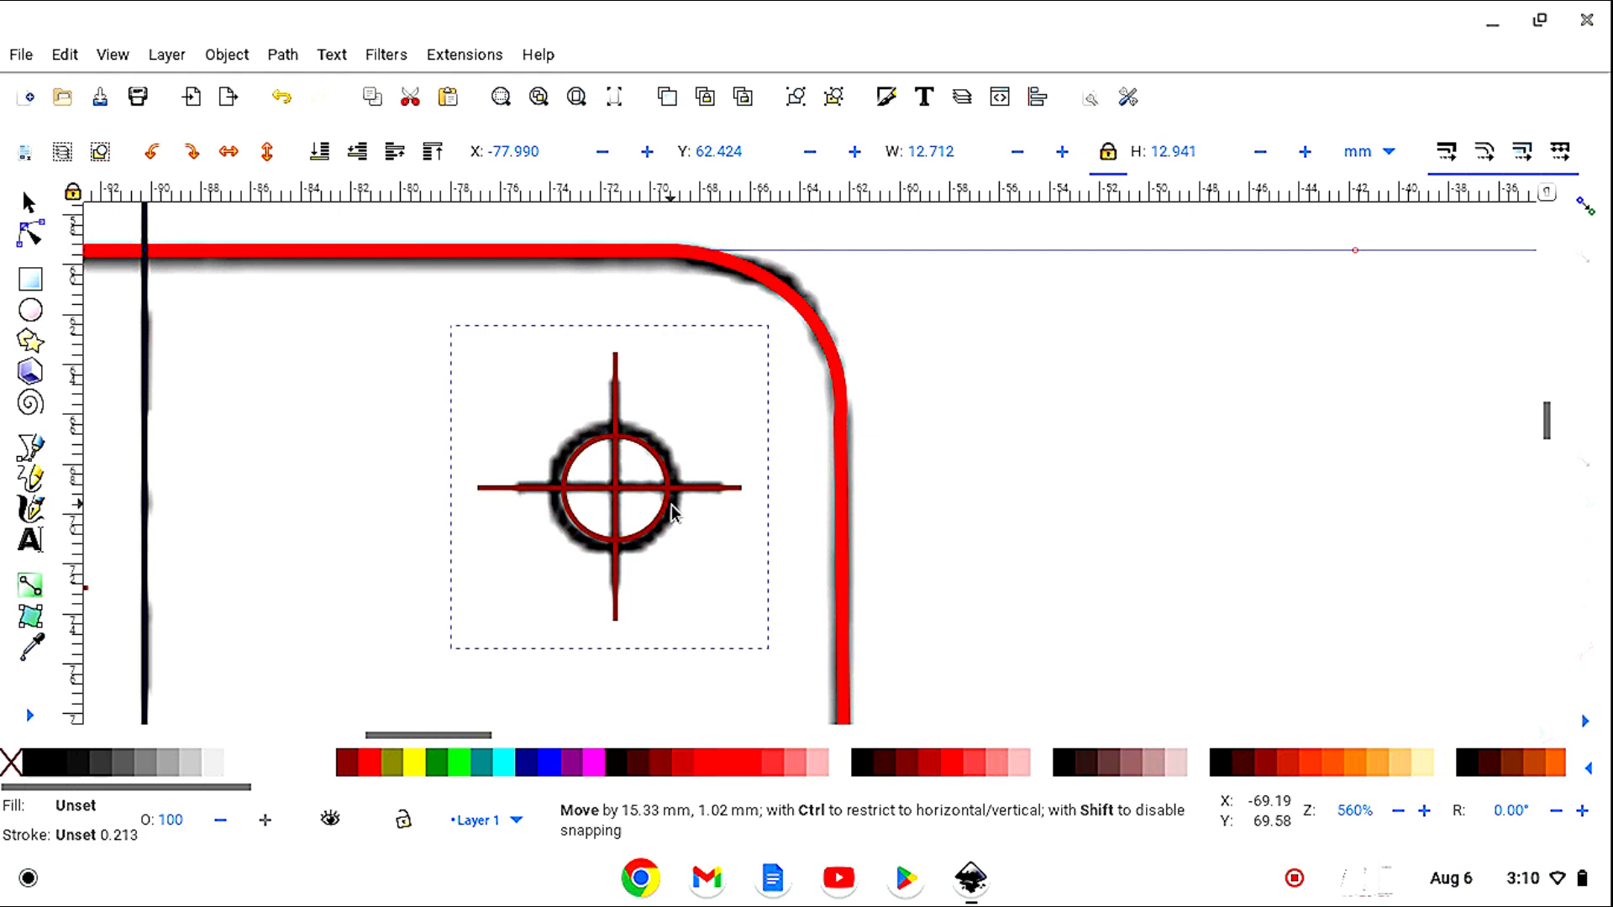
pyautogui.moveTo(672, 509); pyautogui.dragTo(670, 508)
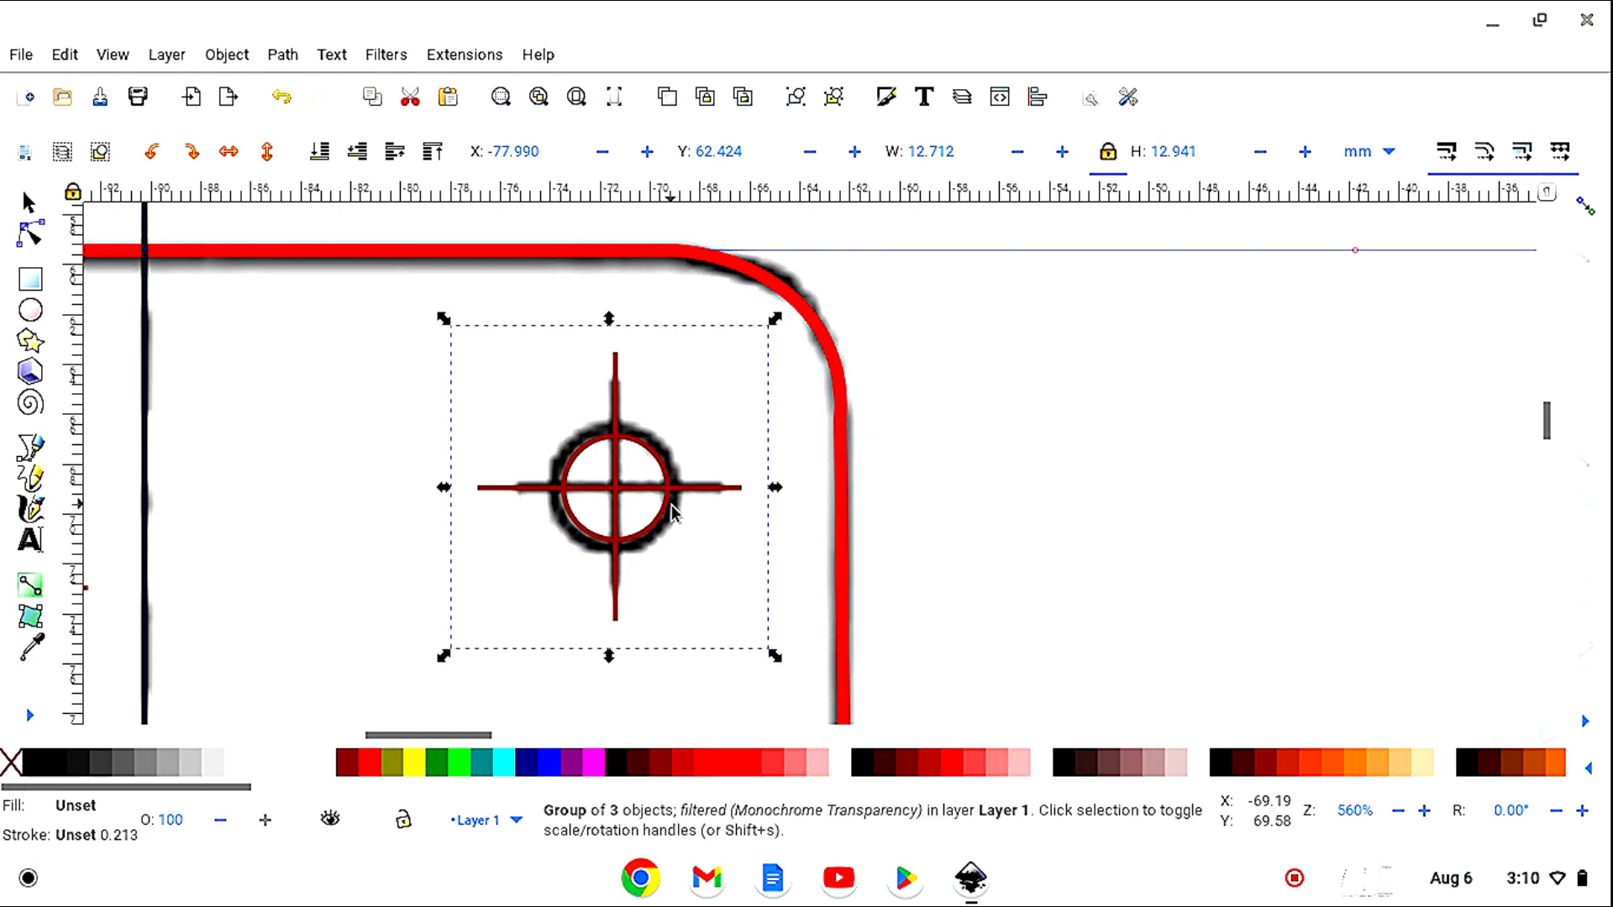
pyautogui.scroll(-3, 227, 538)
pyautogui.scroll(-9, 235, 524)
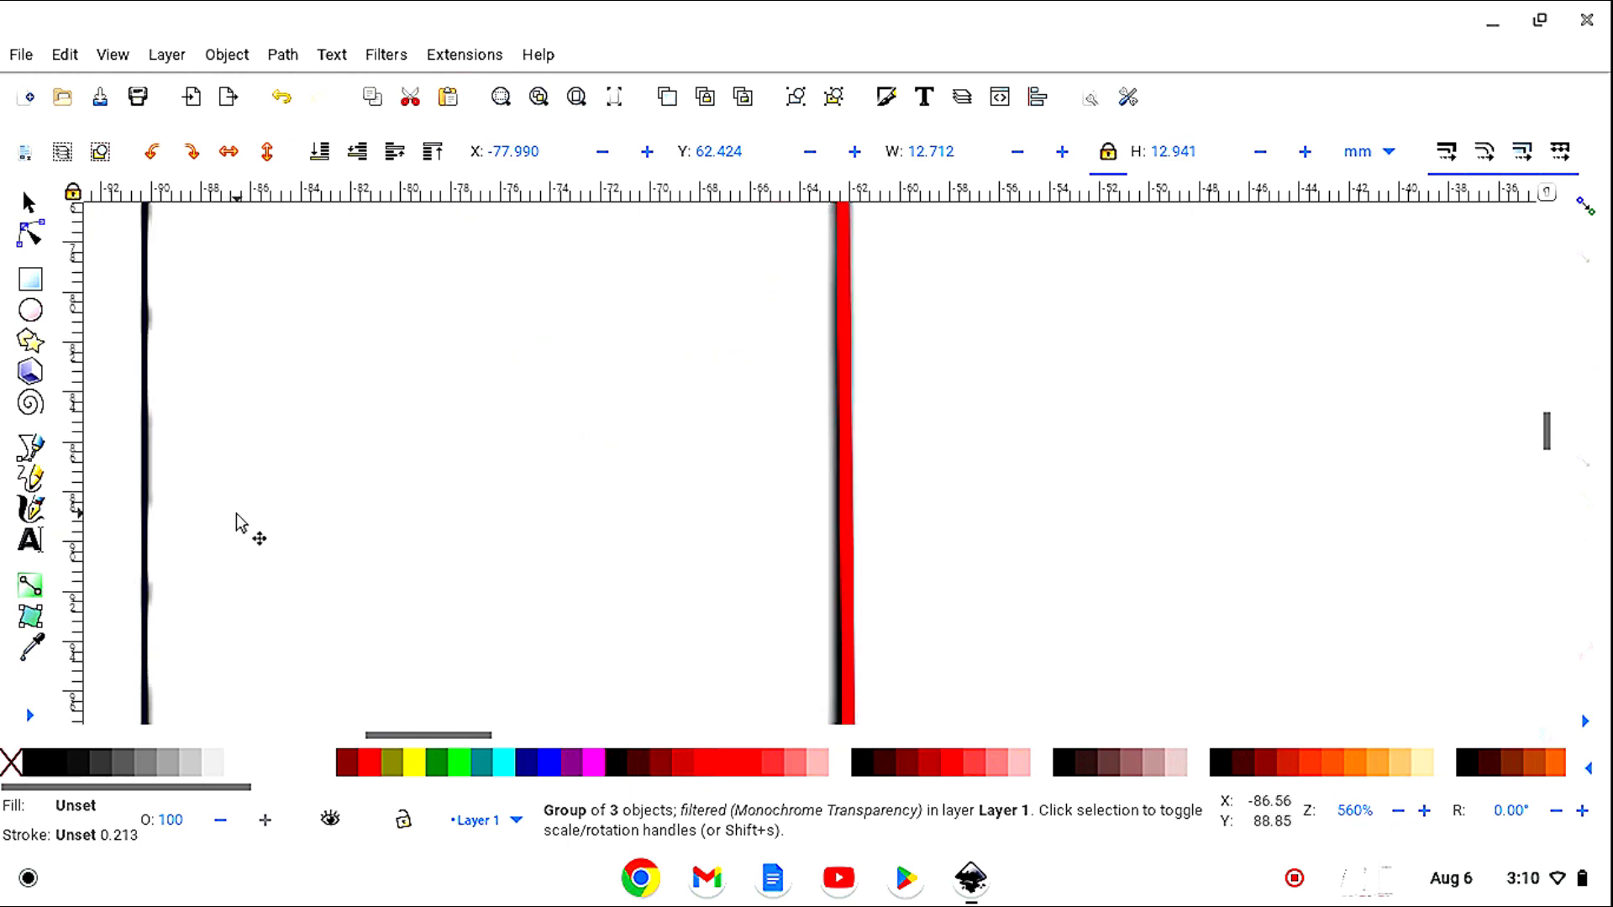
pyautogui.click(31, 716)
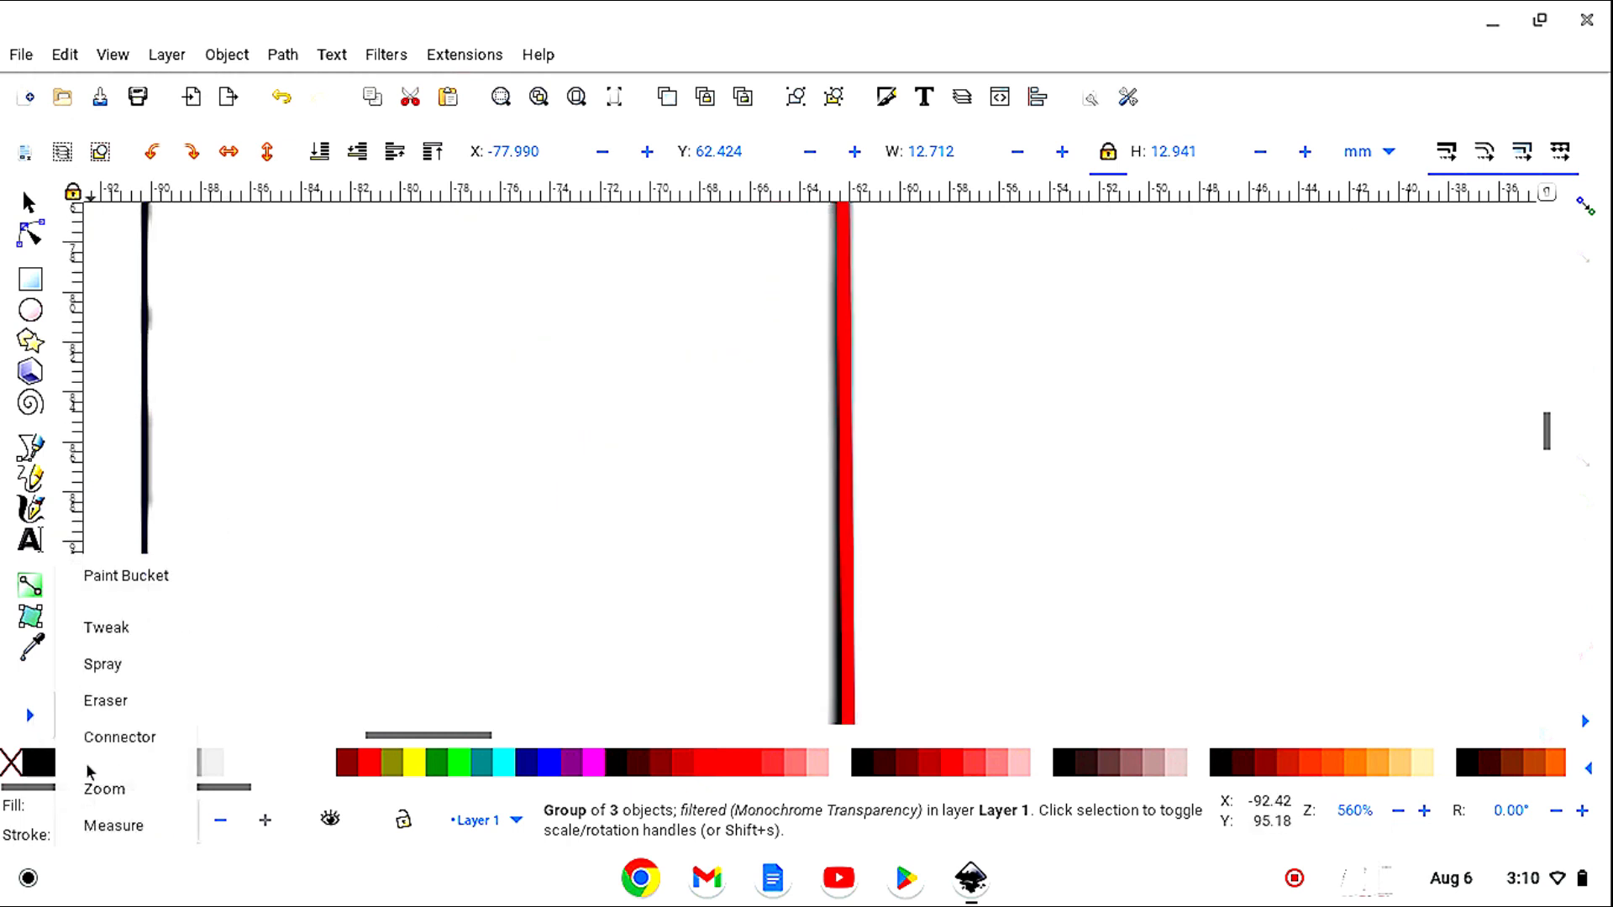
pyautogui.click(104, 790)
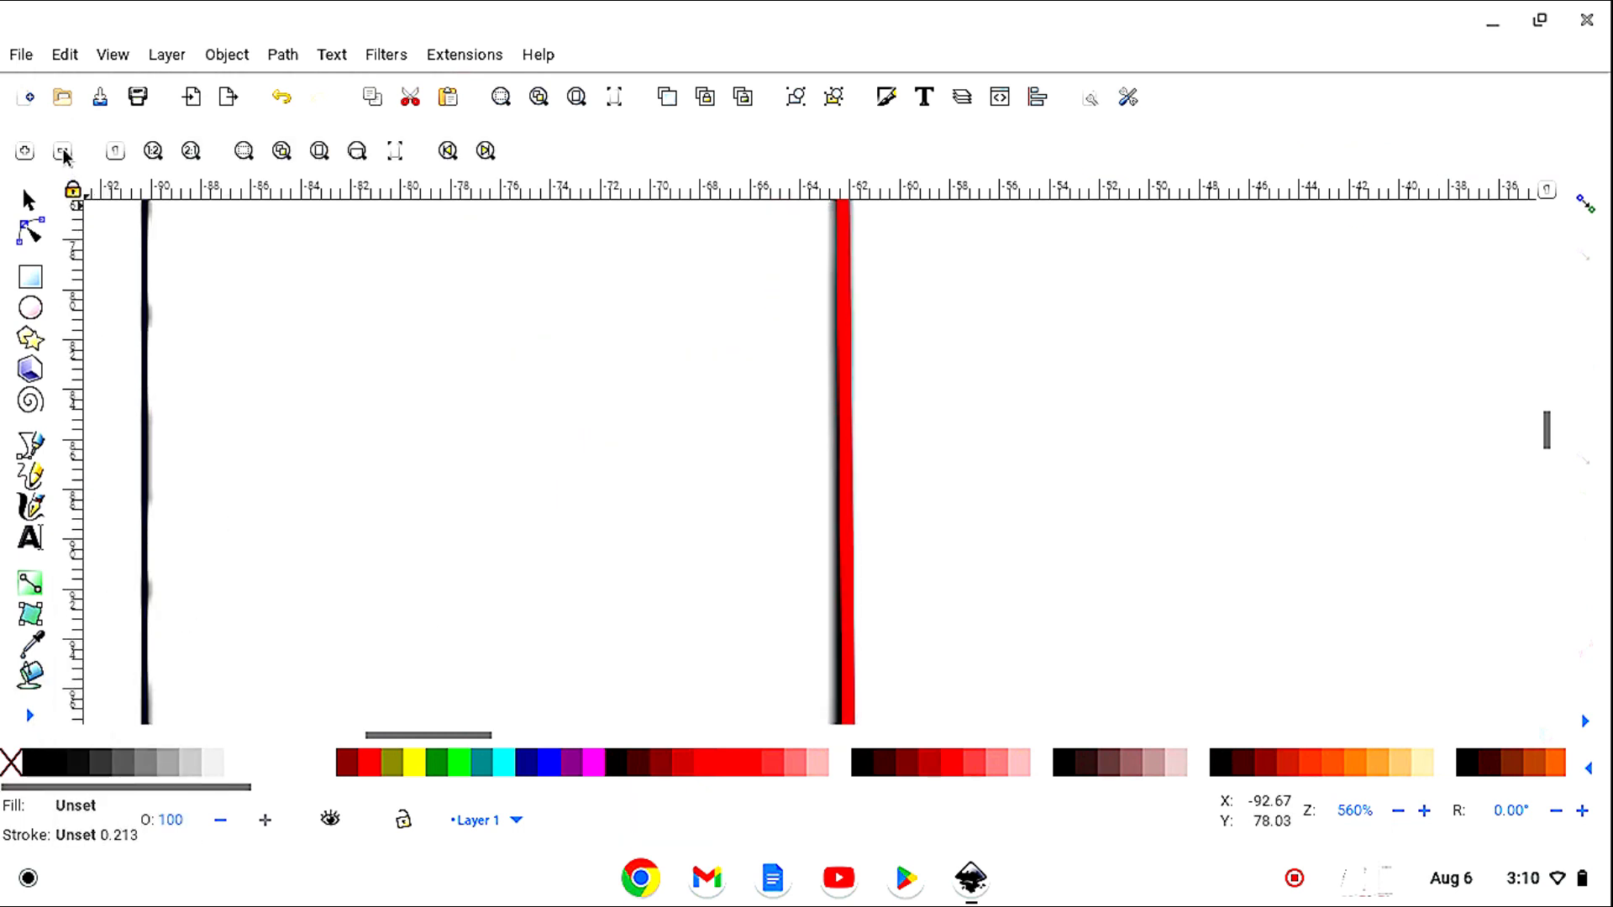
pyautogui.click(63, 152)
pyautogui.click(31, 205)
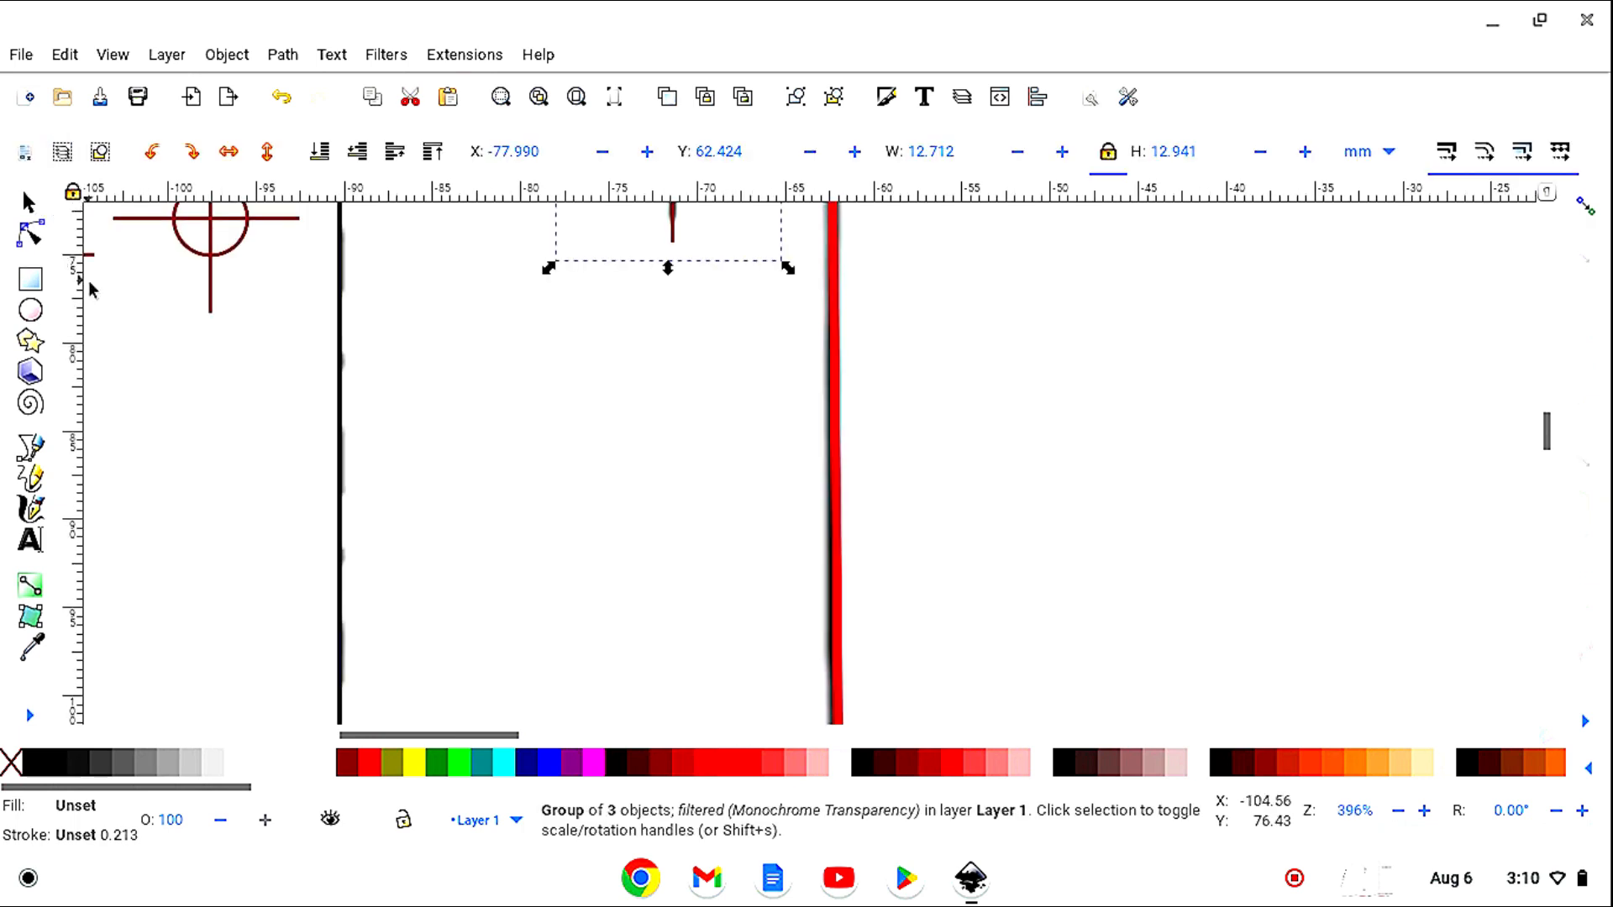
pyautogui.moveTo(467, 734); pyautogui.dragTo(415, 736)
pyautogui.scroll(10, 813, 574)
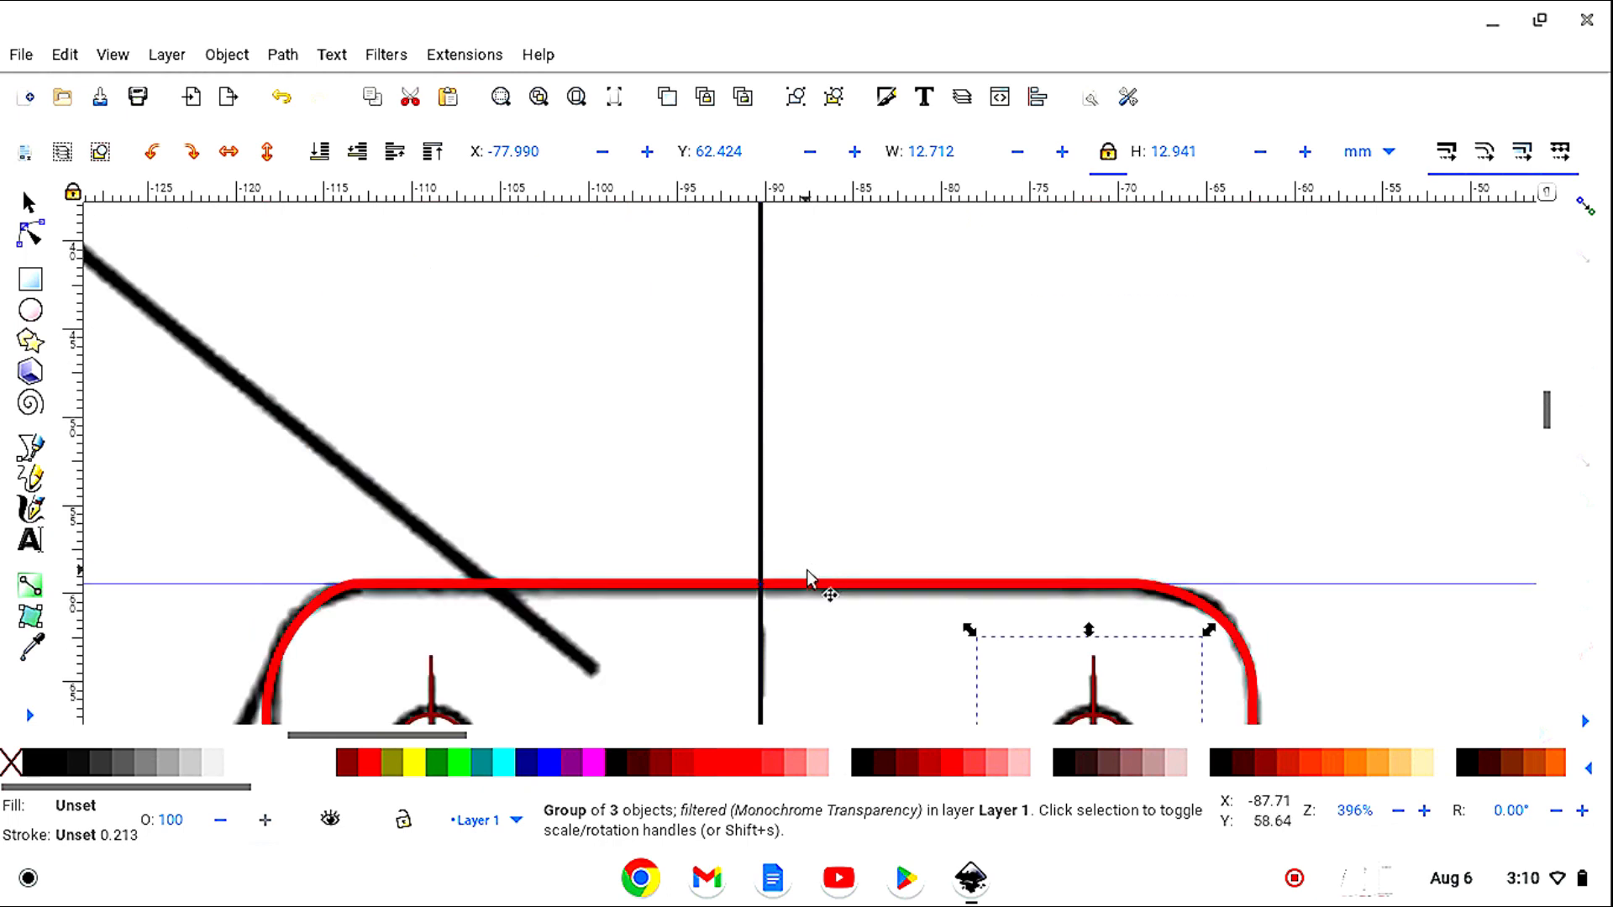
pyautogui.scroll(-7, 813, 579)
pyautogui.moveTo(642, 444); pyautogui.dragTo(1104, 626)
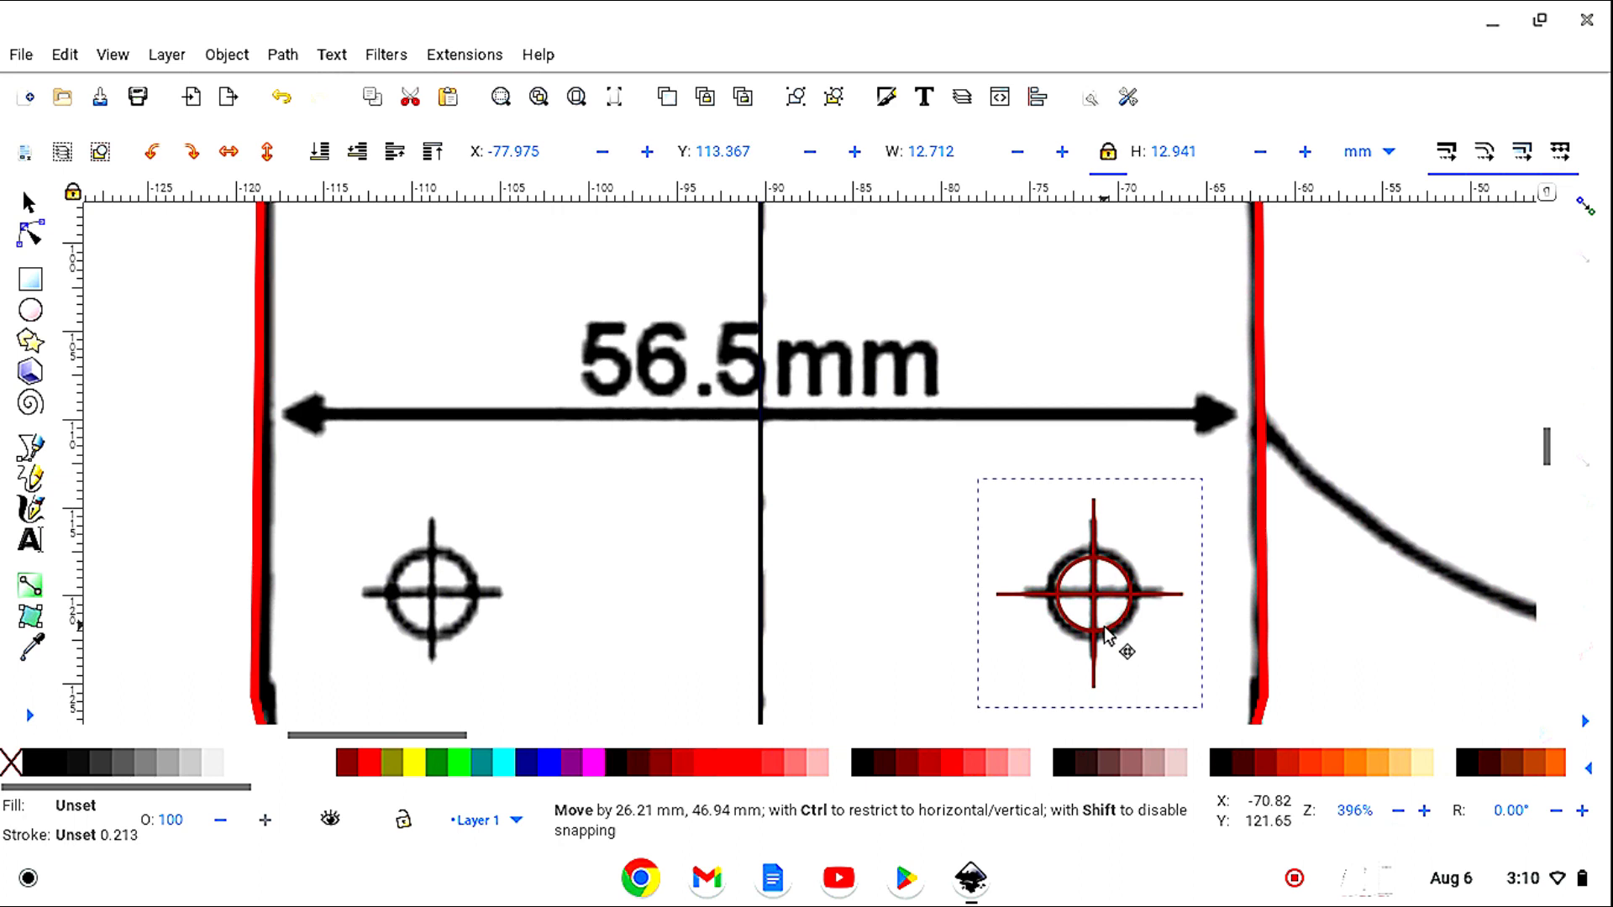
pyautogui.moveTo(1104, 626); pyautogui.dragTo(1103, 627)
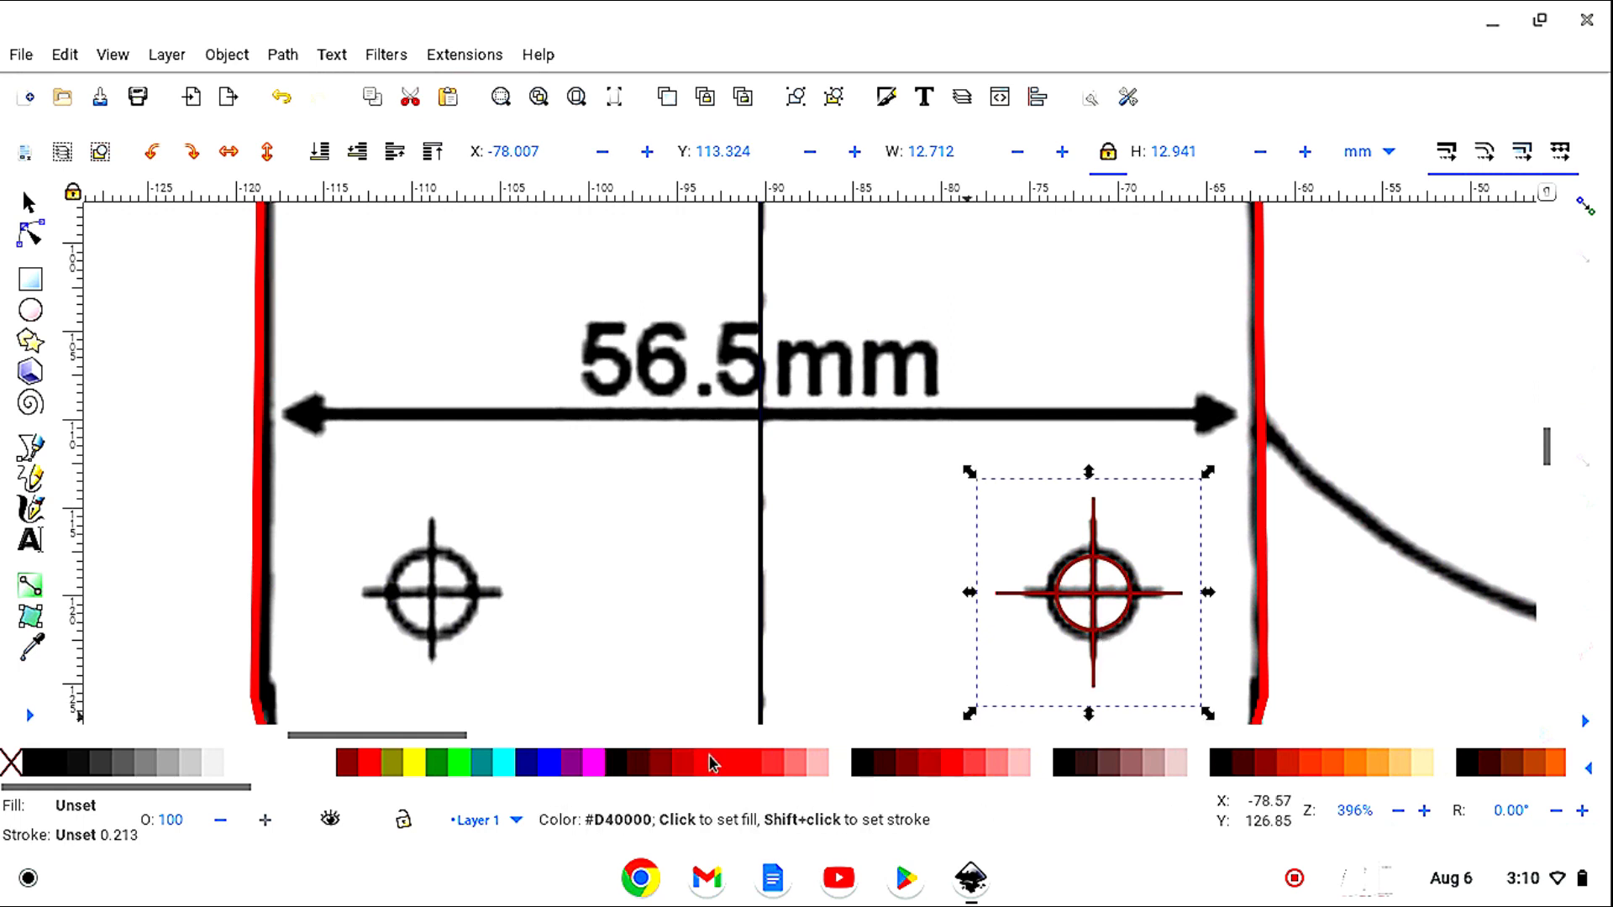
# Move the remaining crosshair copy down onto the lower-left screw hole and align it with the hole's centre marks.
pyautogui.moveTo(447, 735); pyautogui.dragTo(435, 744)
pyautogui.scroll(5, 641, 584)
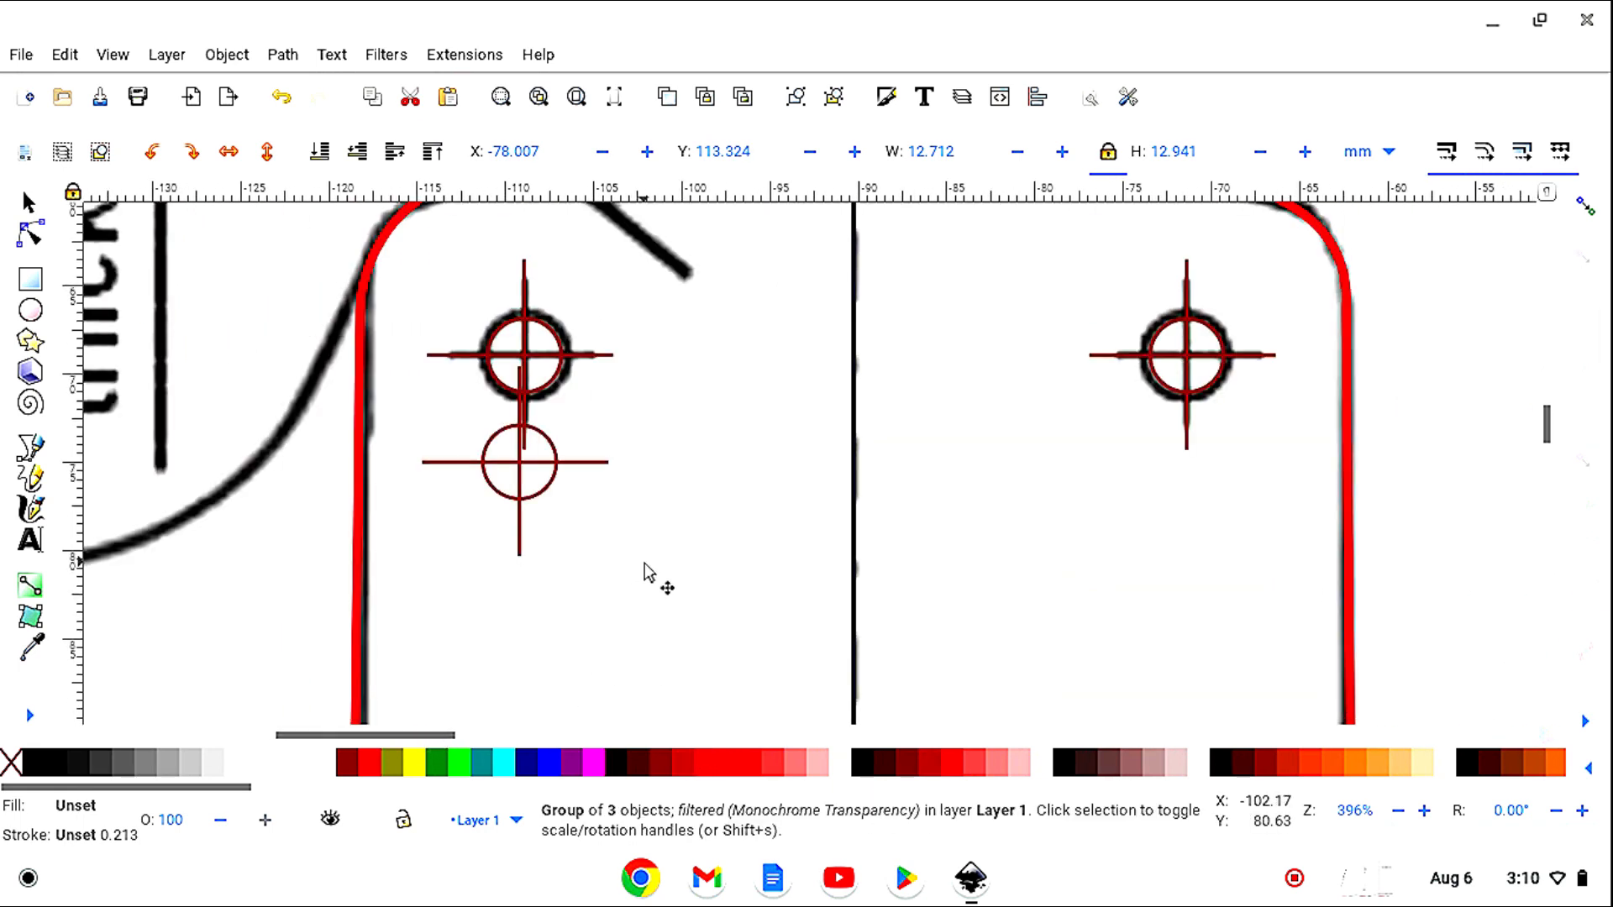
pyautogui.moveTo(542, 502); pyautogui.dragTo(550, 652)
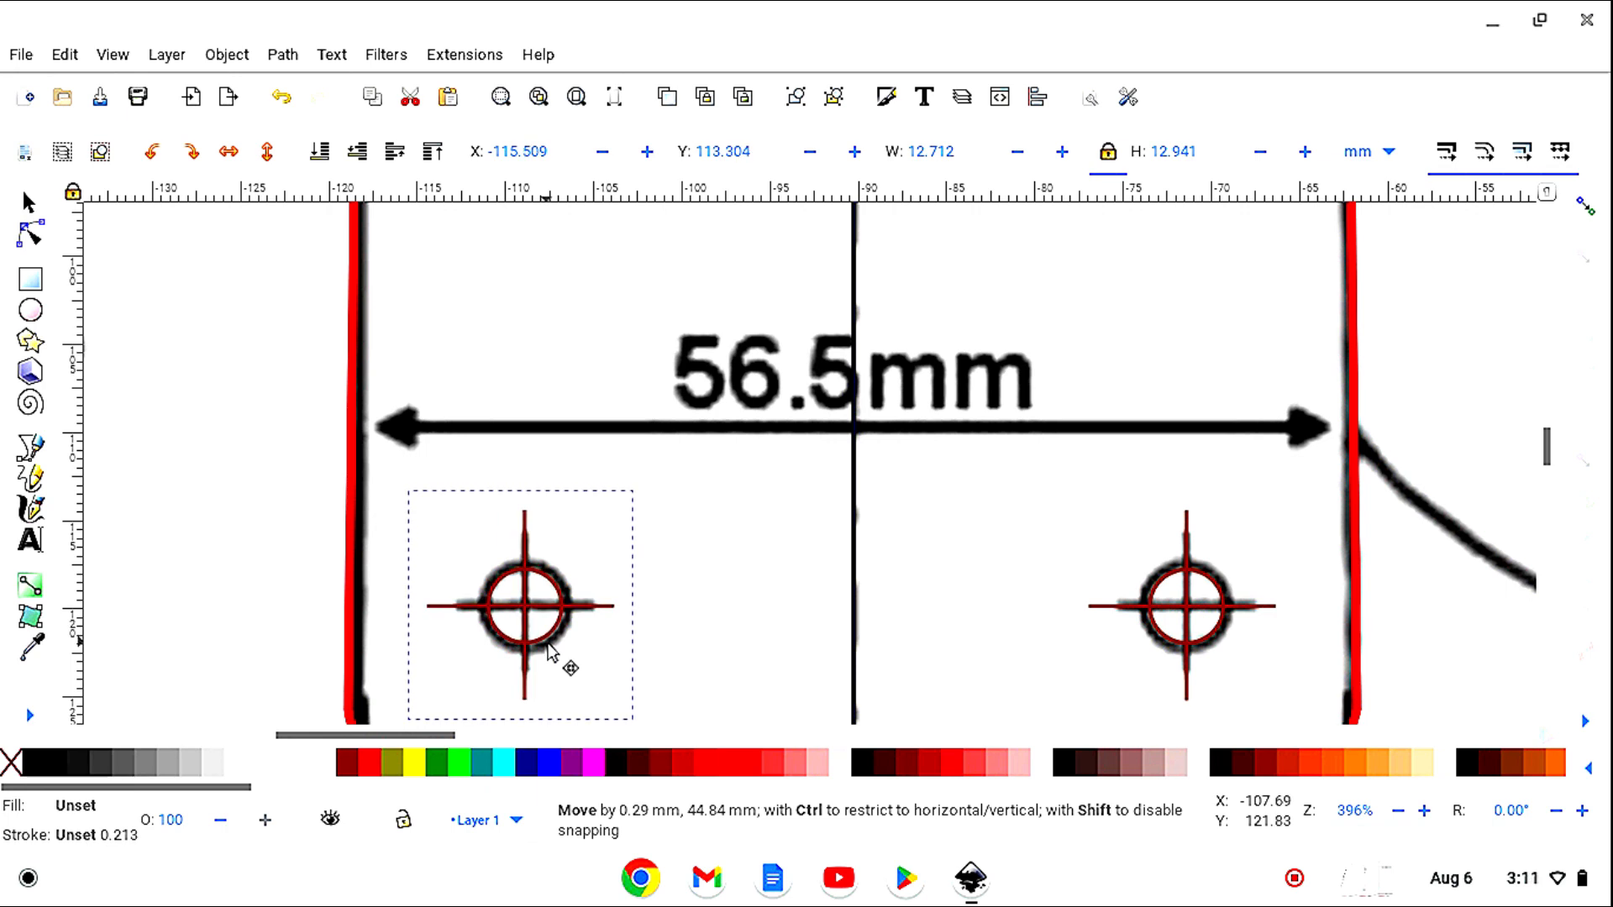
pyautogui.moveTo(550, 652); pyautogui.dragTo(550, 653)
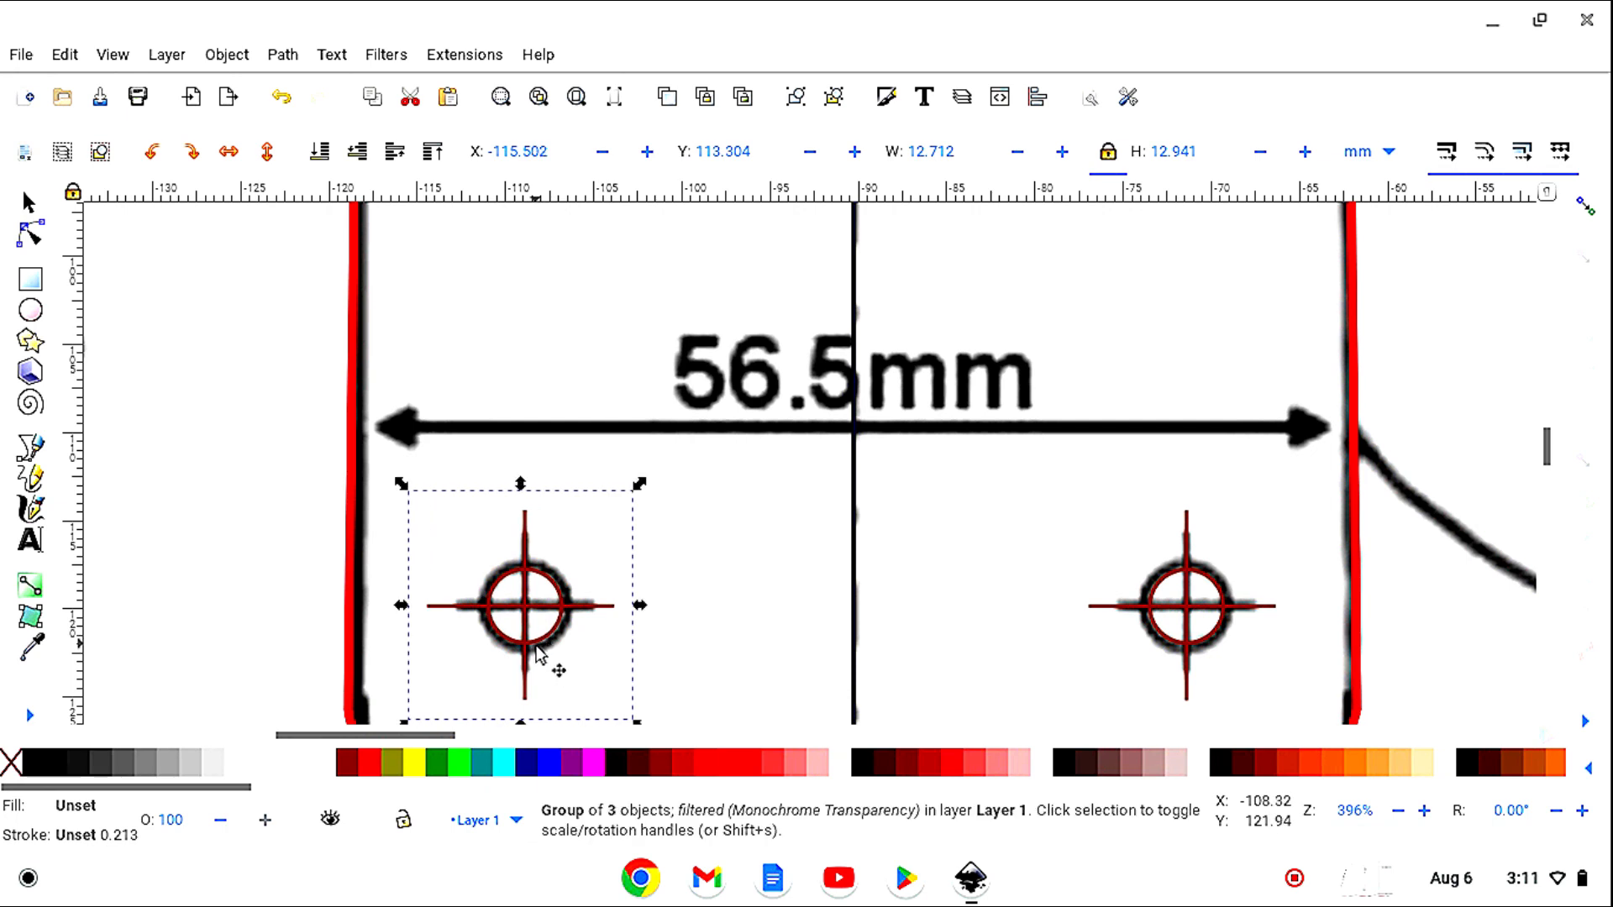
# Remove the filters from the crosshairs on the lower-left and lower-right screw holes.
pyautogui.click(397, 59)
pyautogui.click(441, 802)
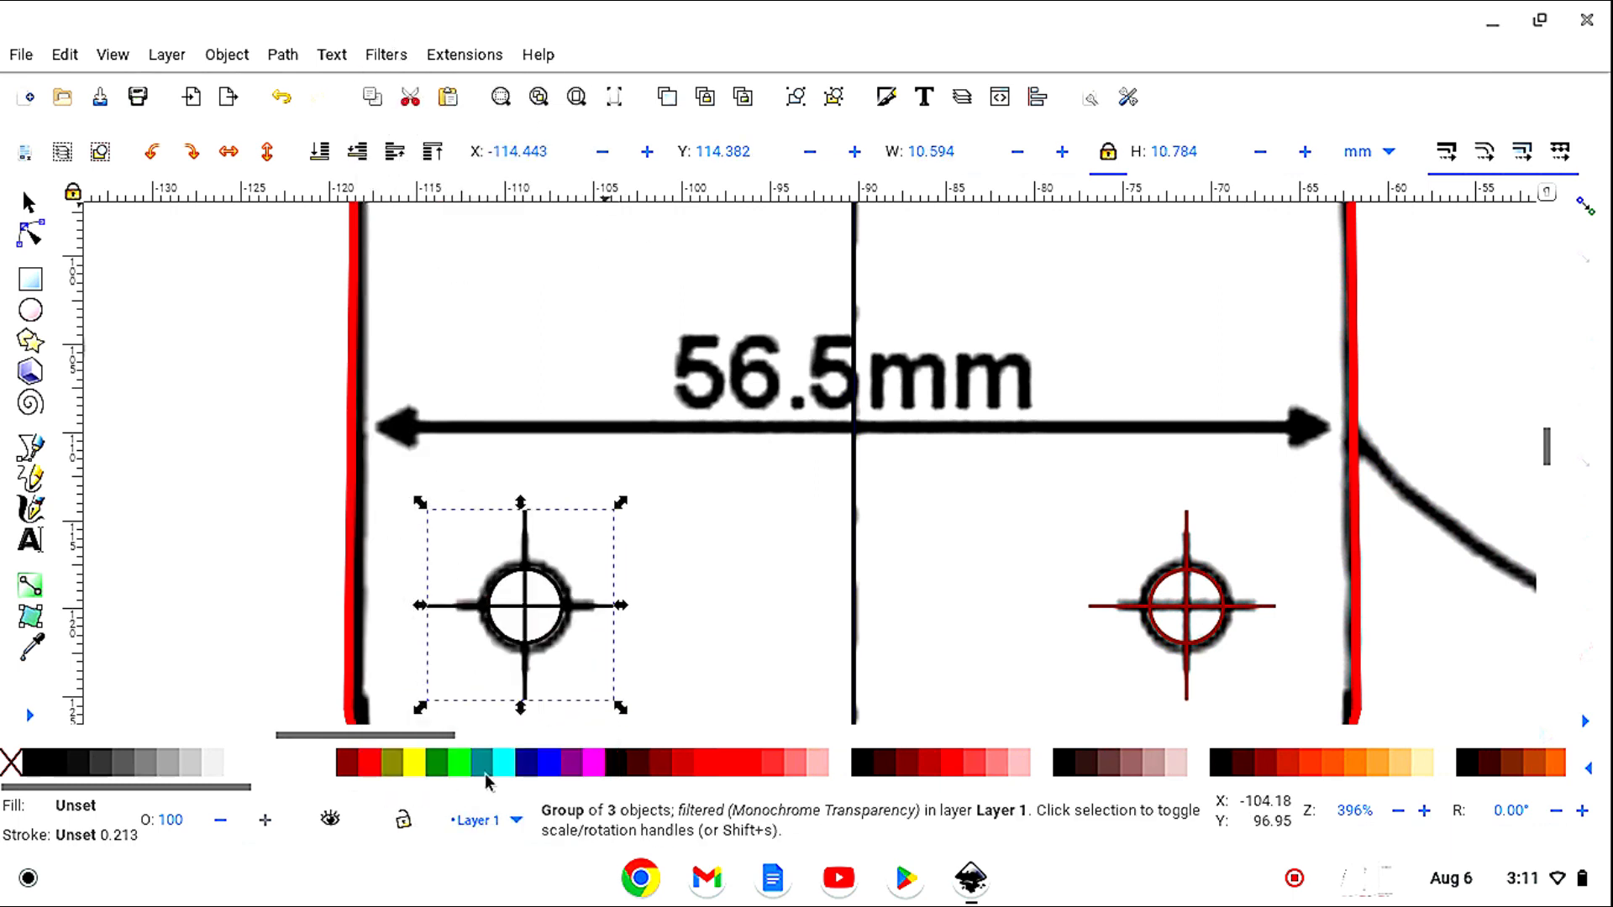
pyautogui.click(1179, 651)
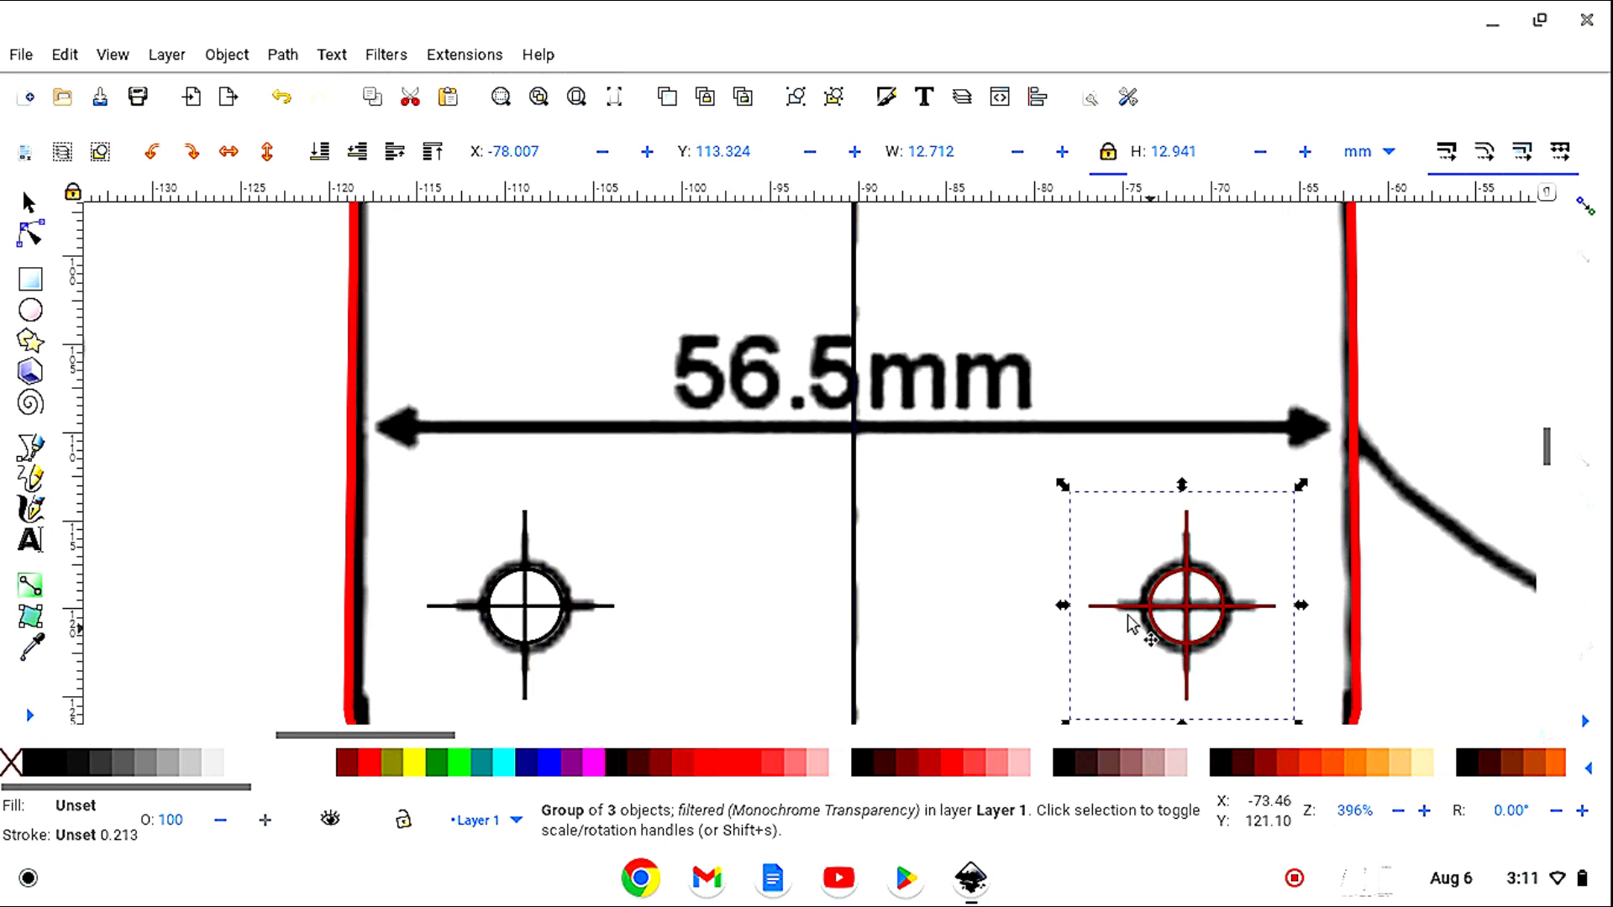
pyautogui.click(397, 59)
pyautogui.click(431, 798)
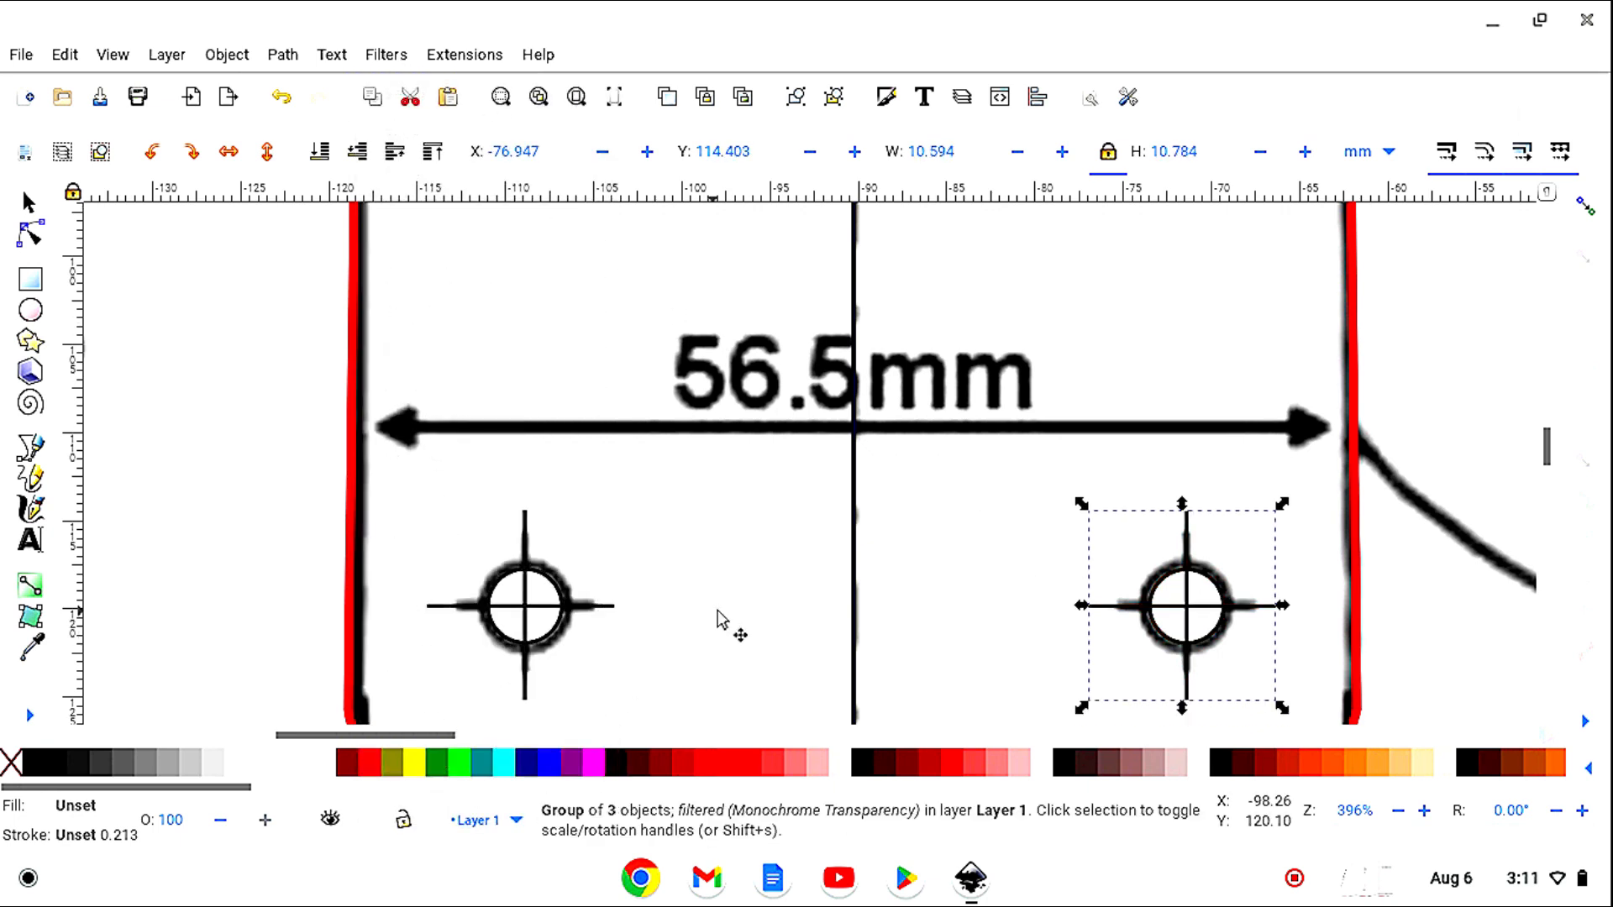
# Remove the filters from the crosshairs on the upper-left and upper-right screw holes.
pyautogui.scroll(1, 752, 599)
pyautogui.scroll(15, 753, 599)
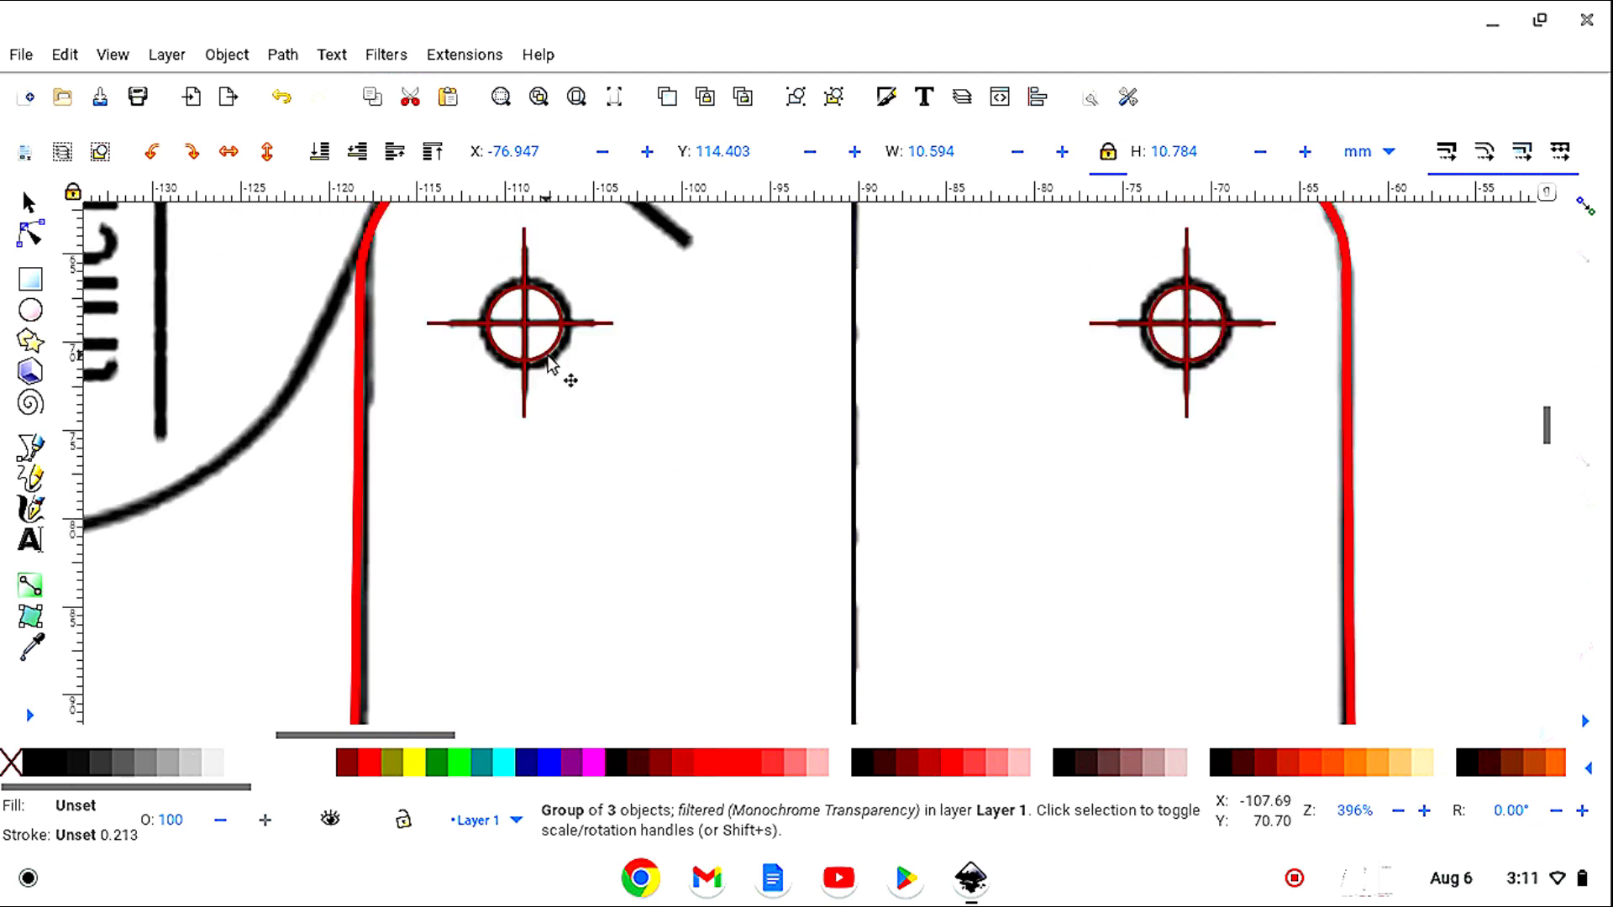
pyautogui.click(529, 323)
pyautogui.click(387, 54)
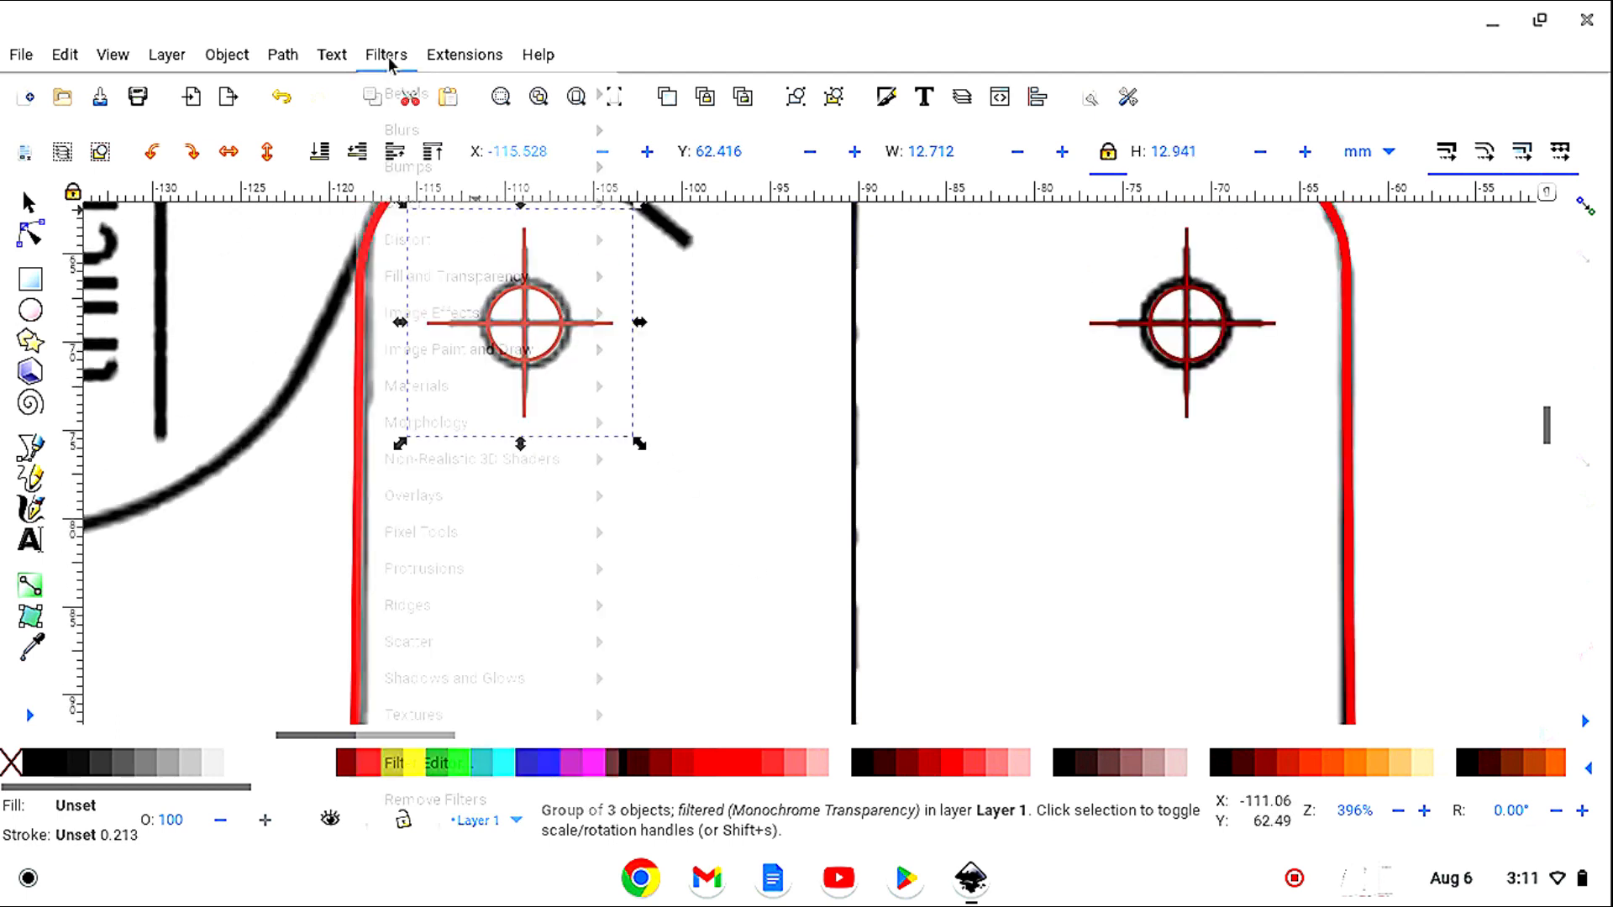
pyautogui.click(436, 808)
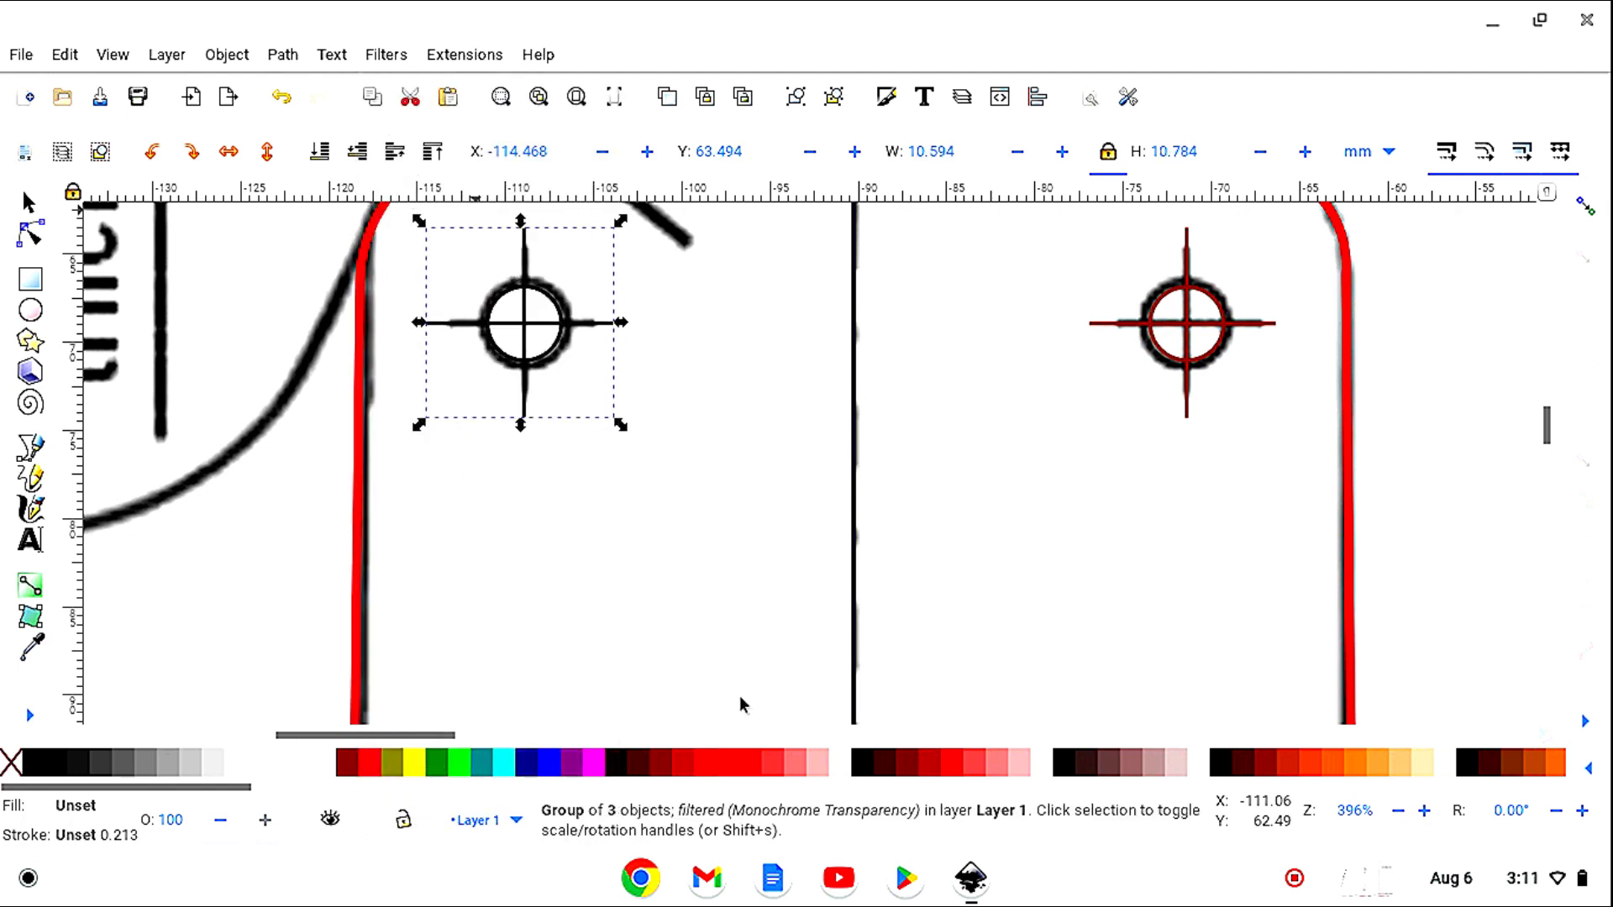
pyautogui.click(1193, 367)
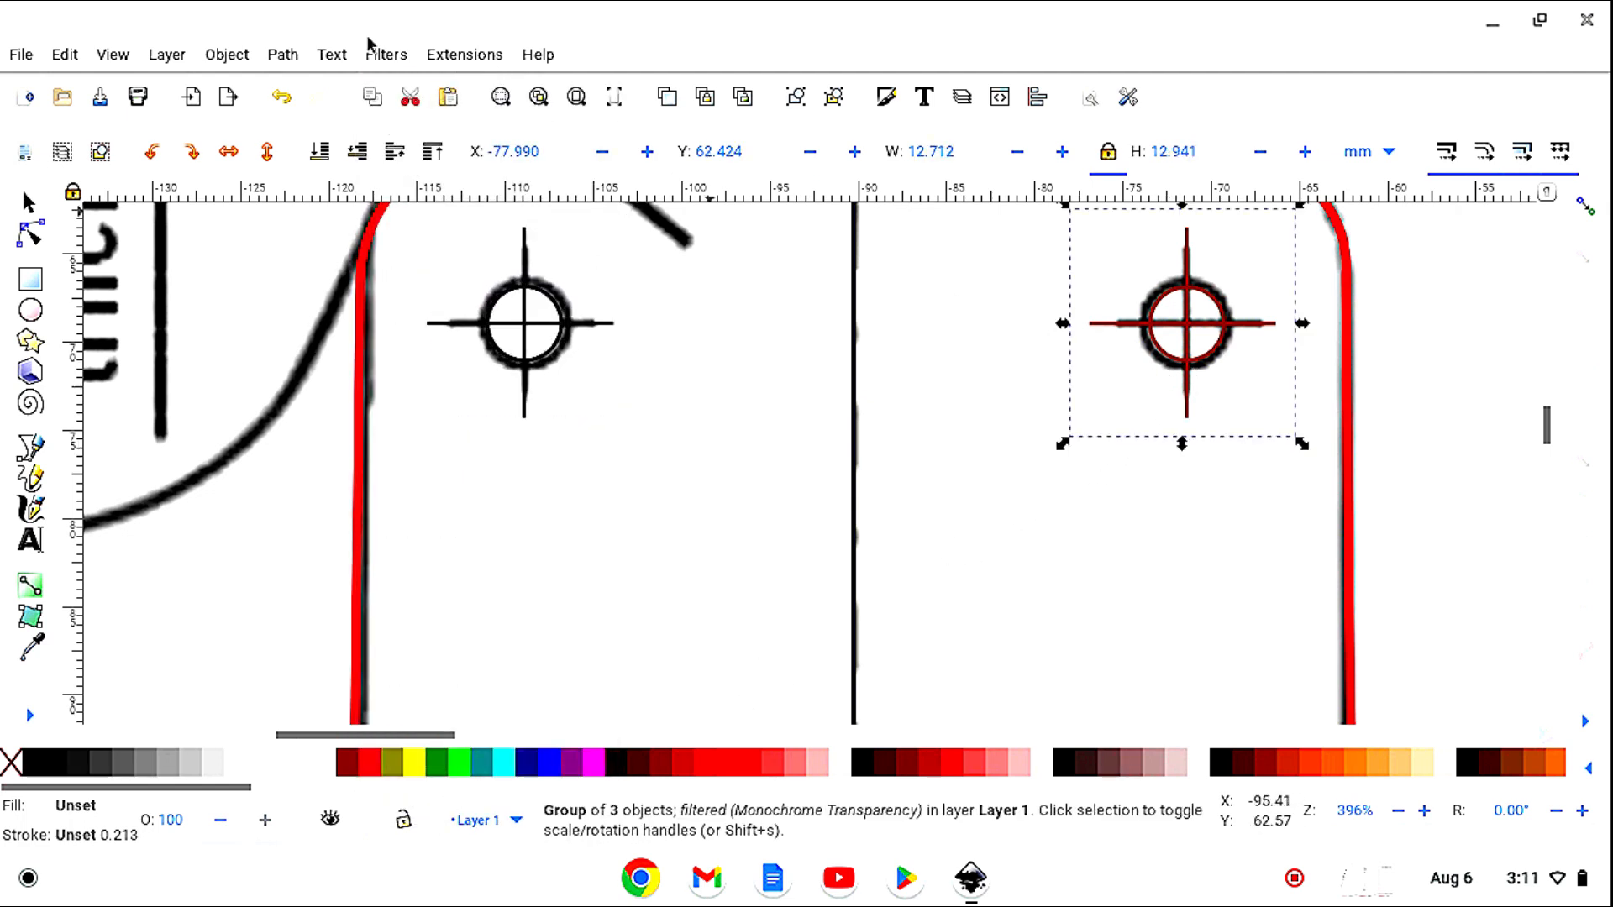
pyautogui.click(387, 56)
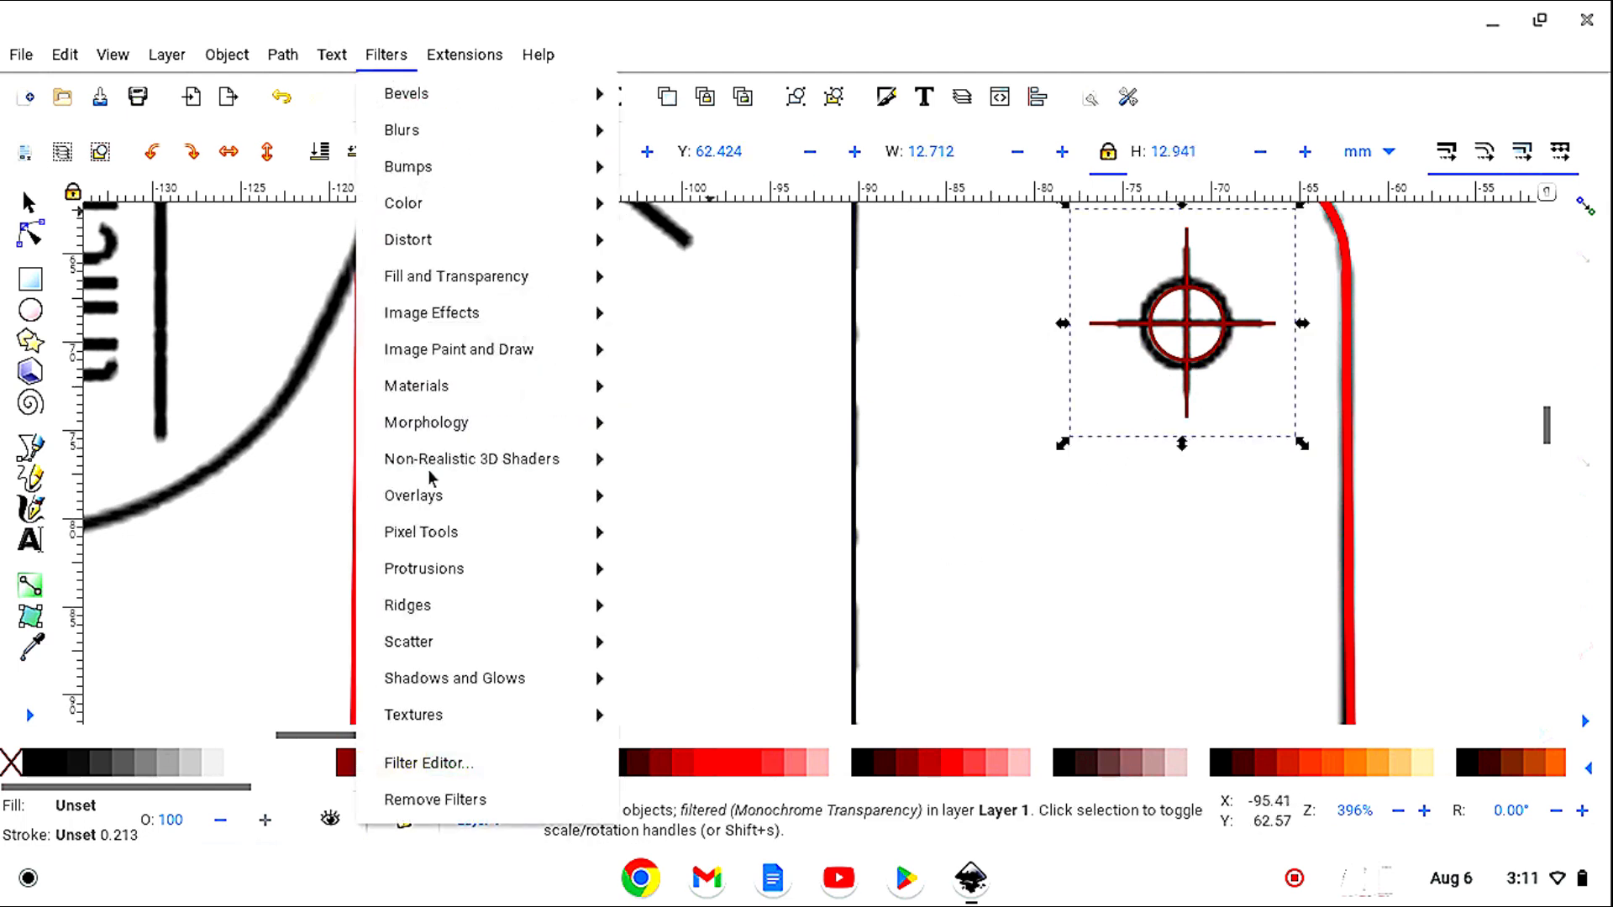
pyautogui.click(436, 800)
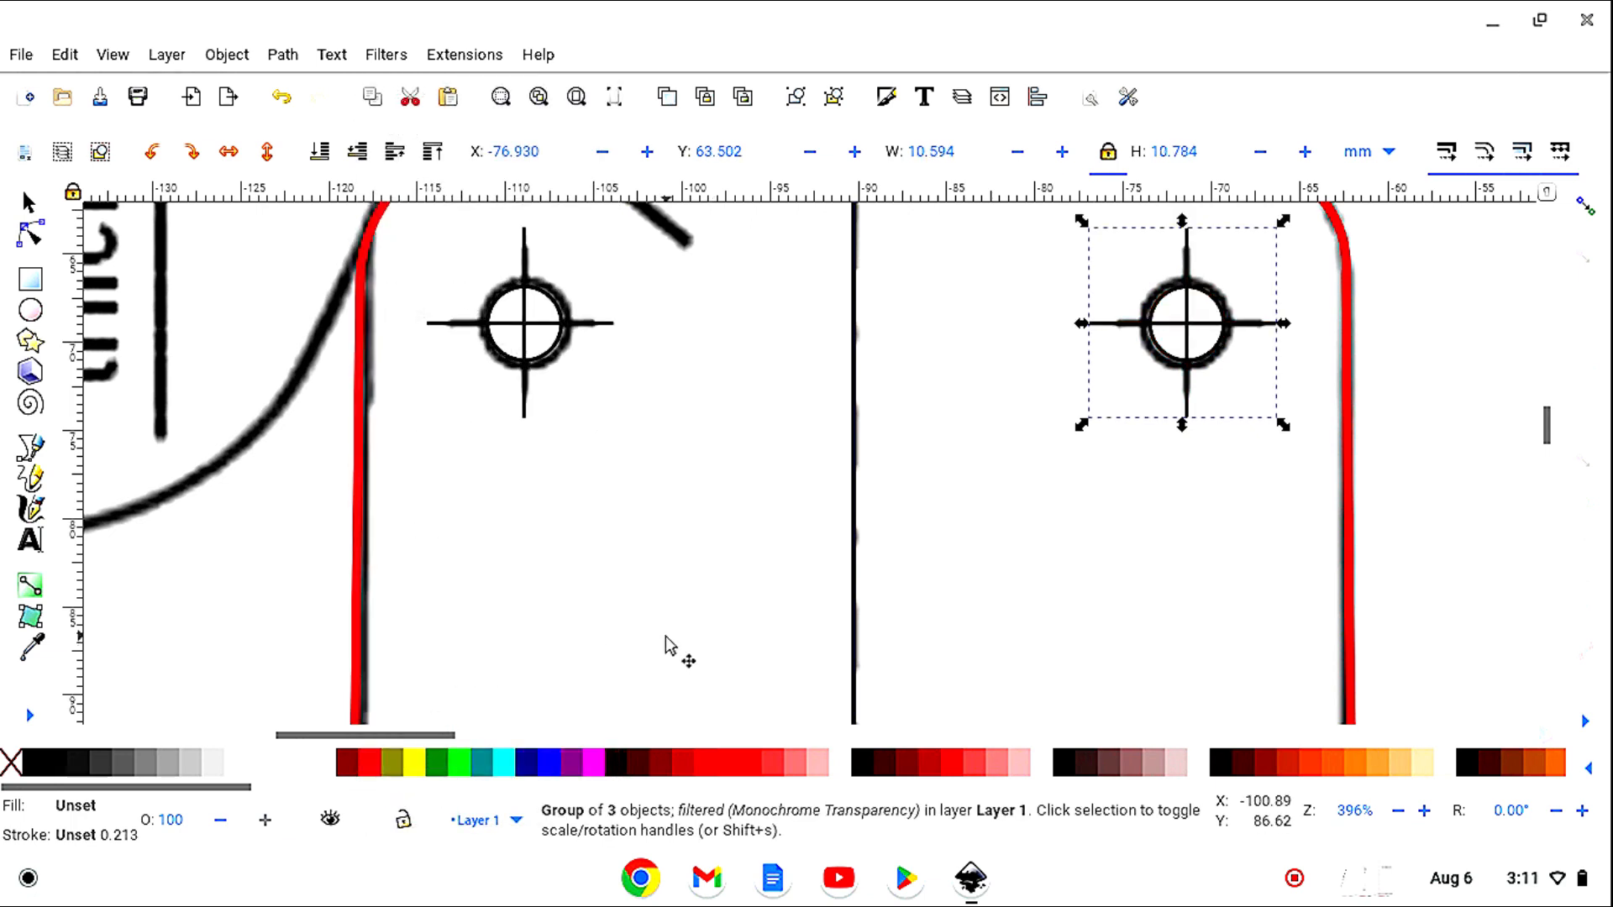
pyautogui.scroll(4, 667, 647)
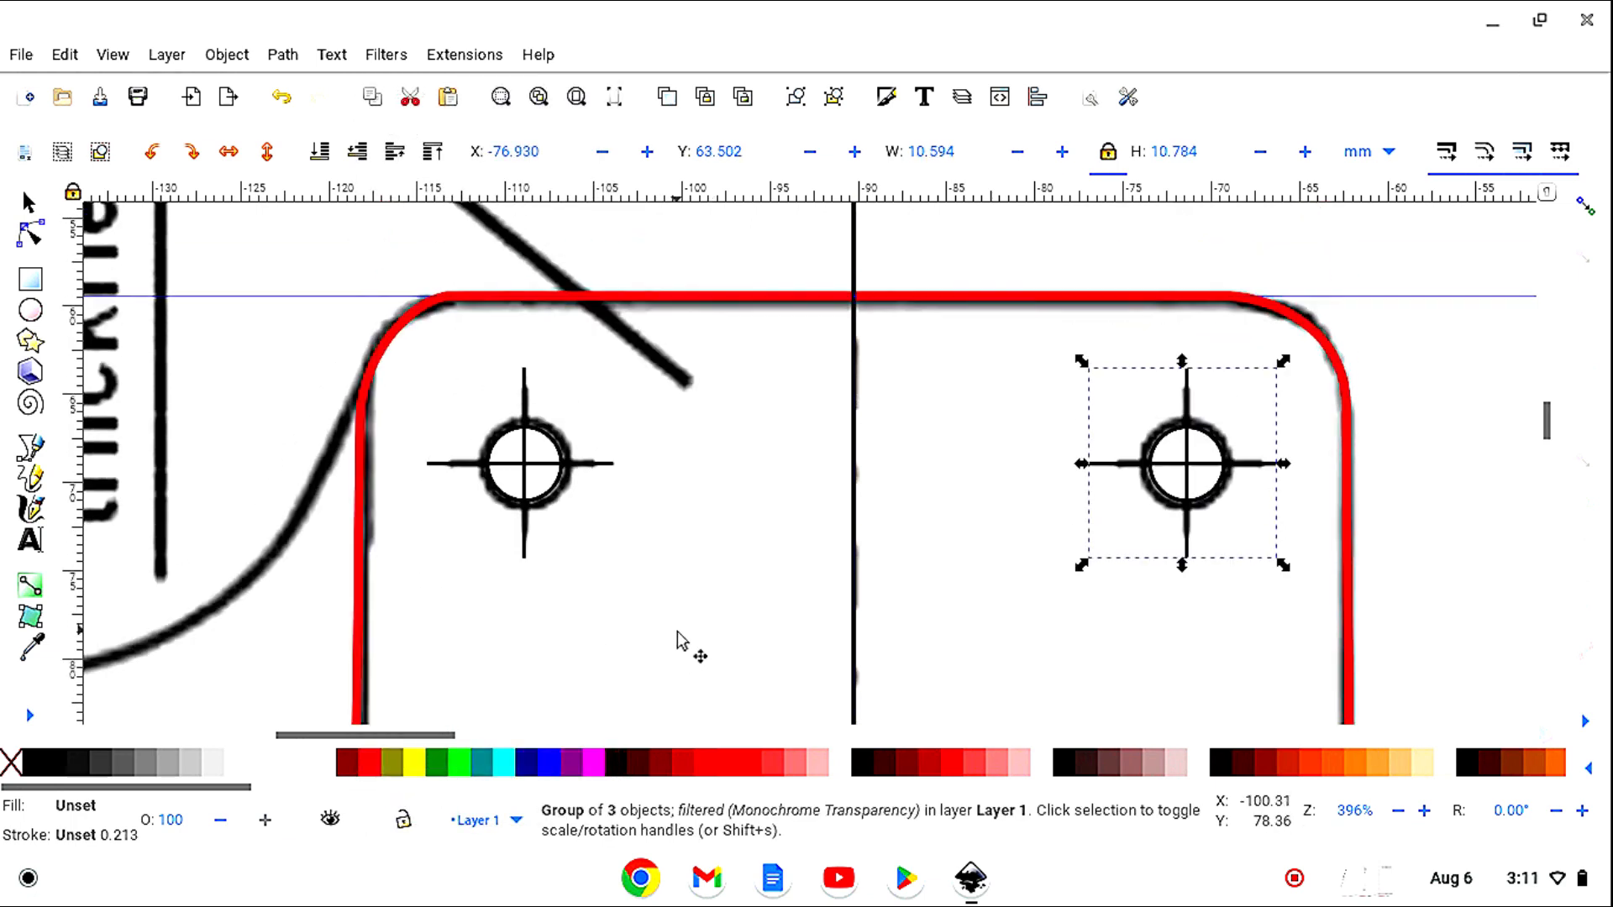
# Shift the red path's node at the lower end of the left side inward to about X -118.4, Y 125.5 mm.
pyautogui.scroll(-15, 681, 641)
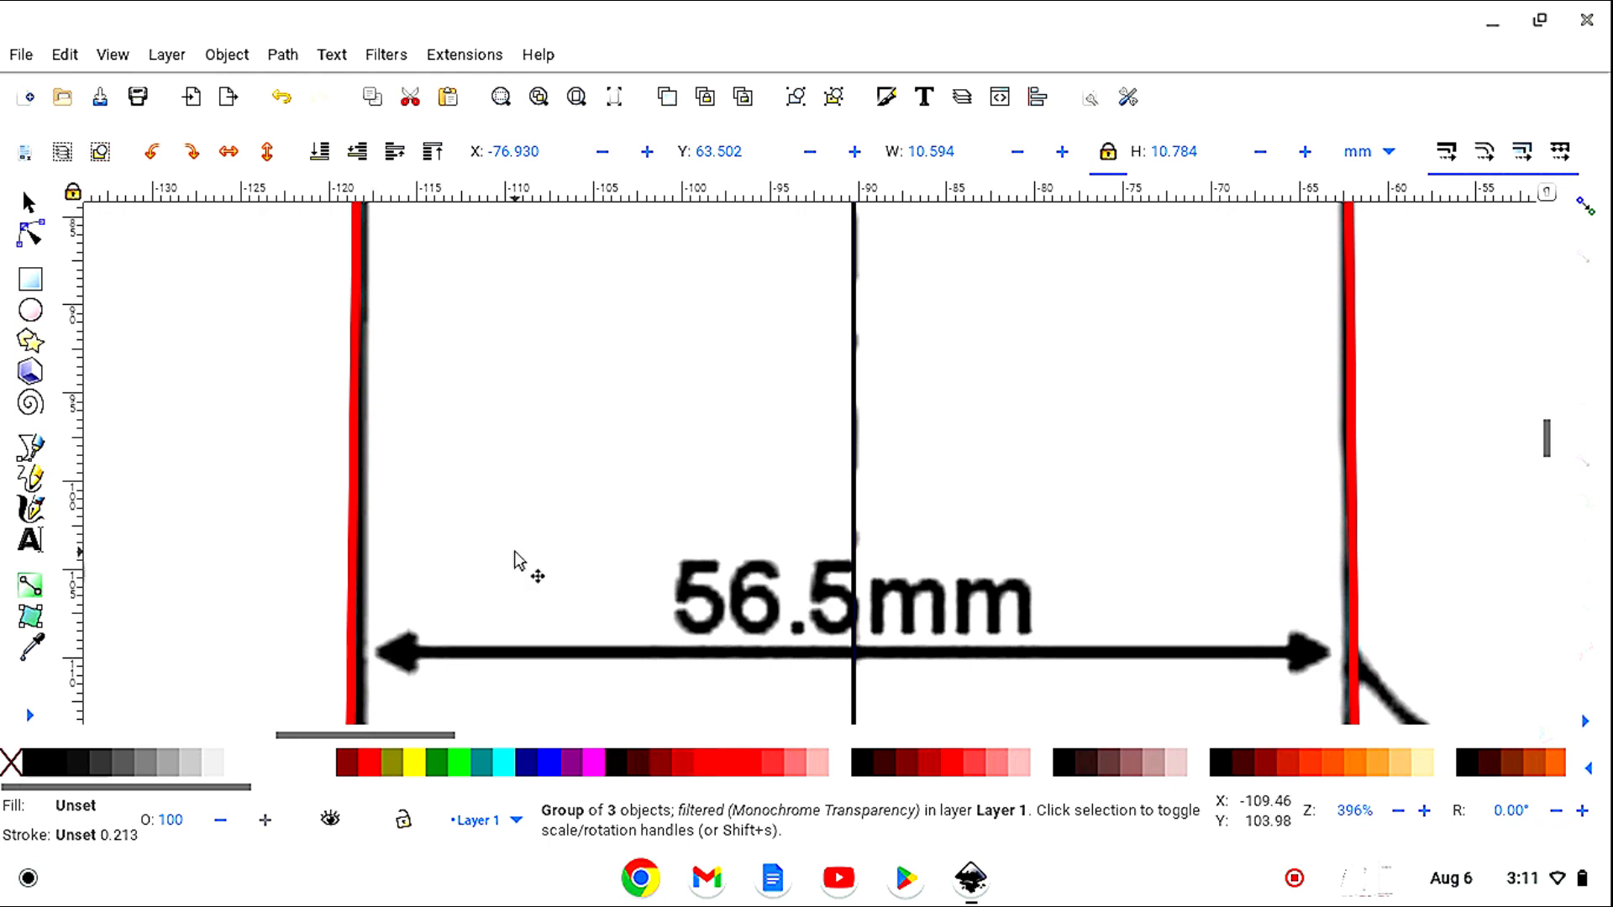
pyautogui.click(32, 719)
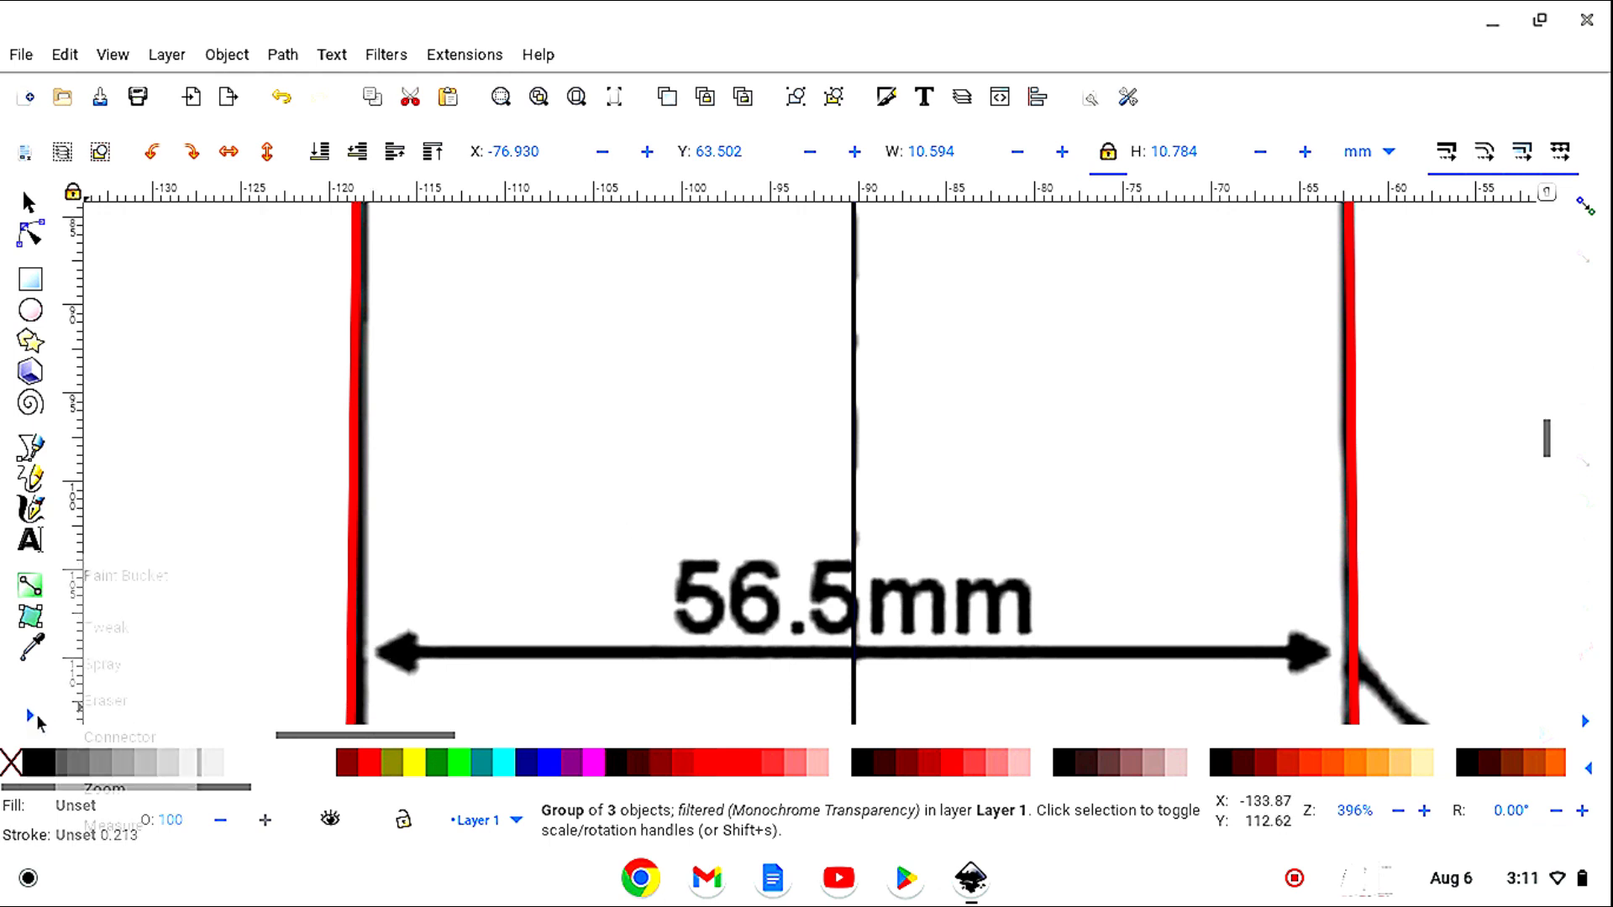
pyautogui.click(105, 785)
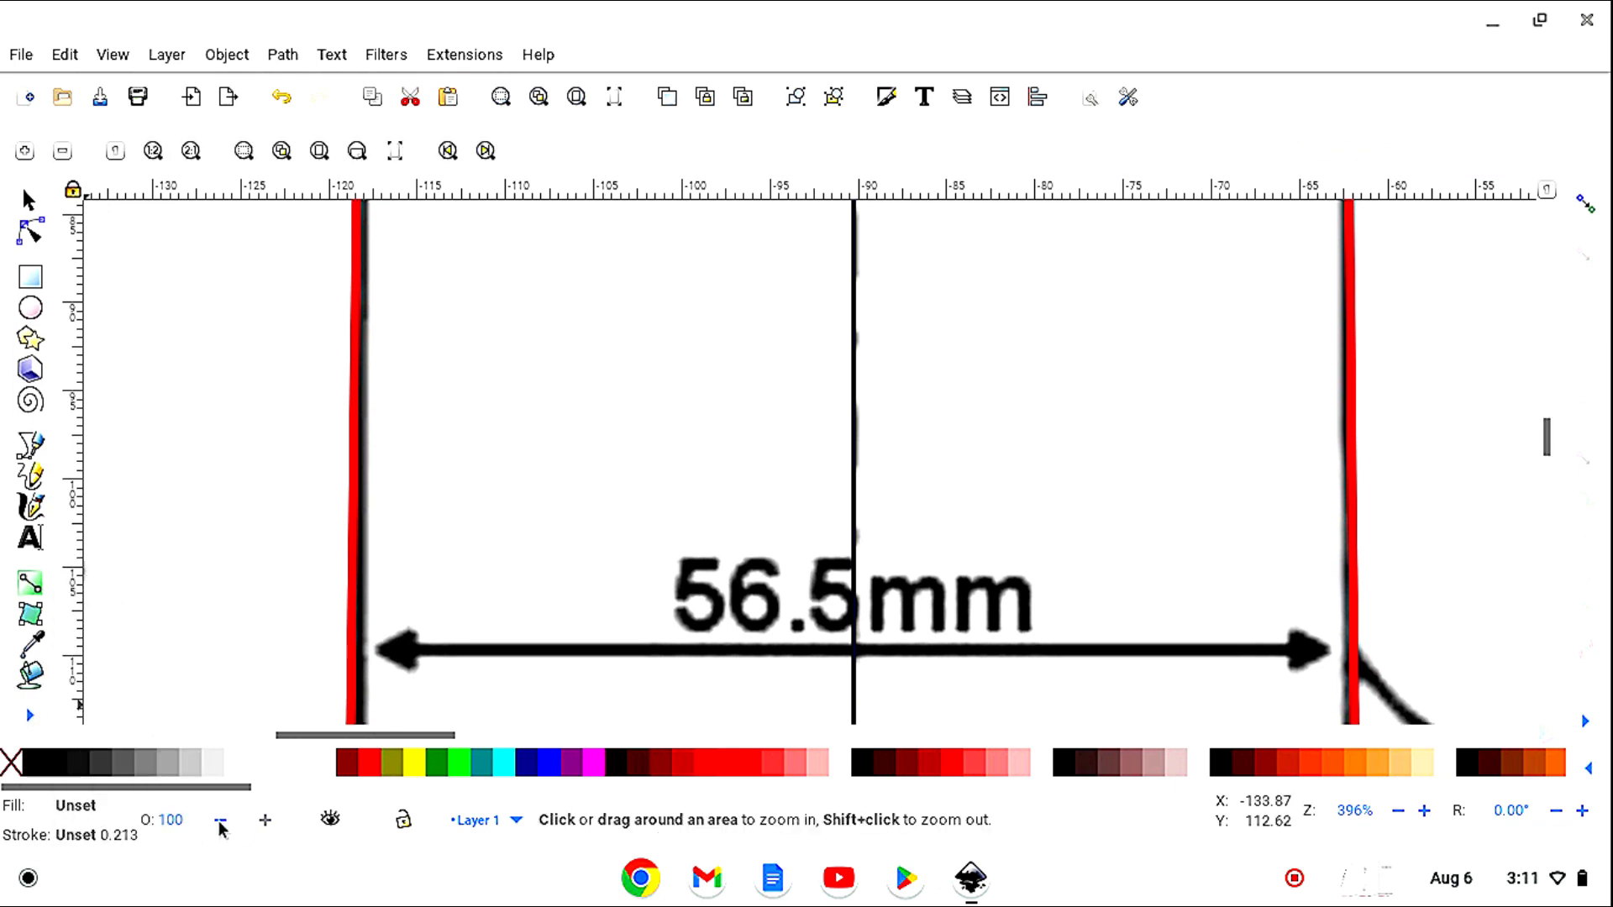
pyautogui.click(63, 153)
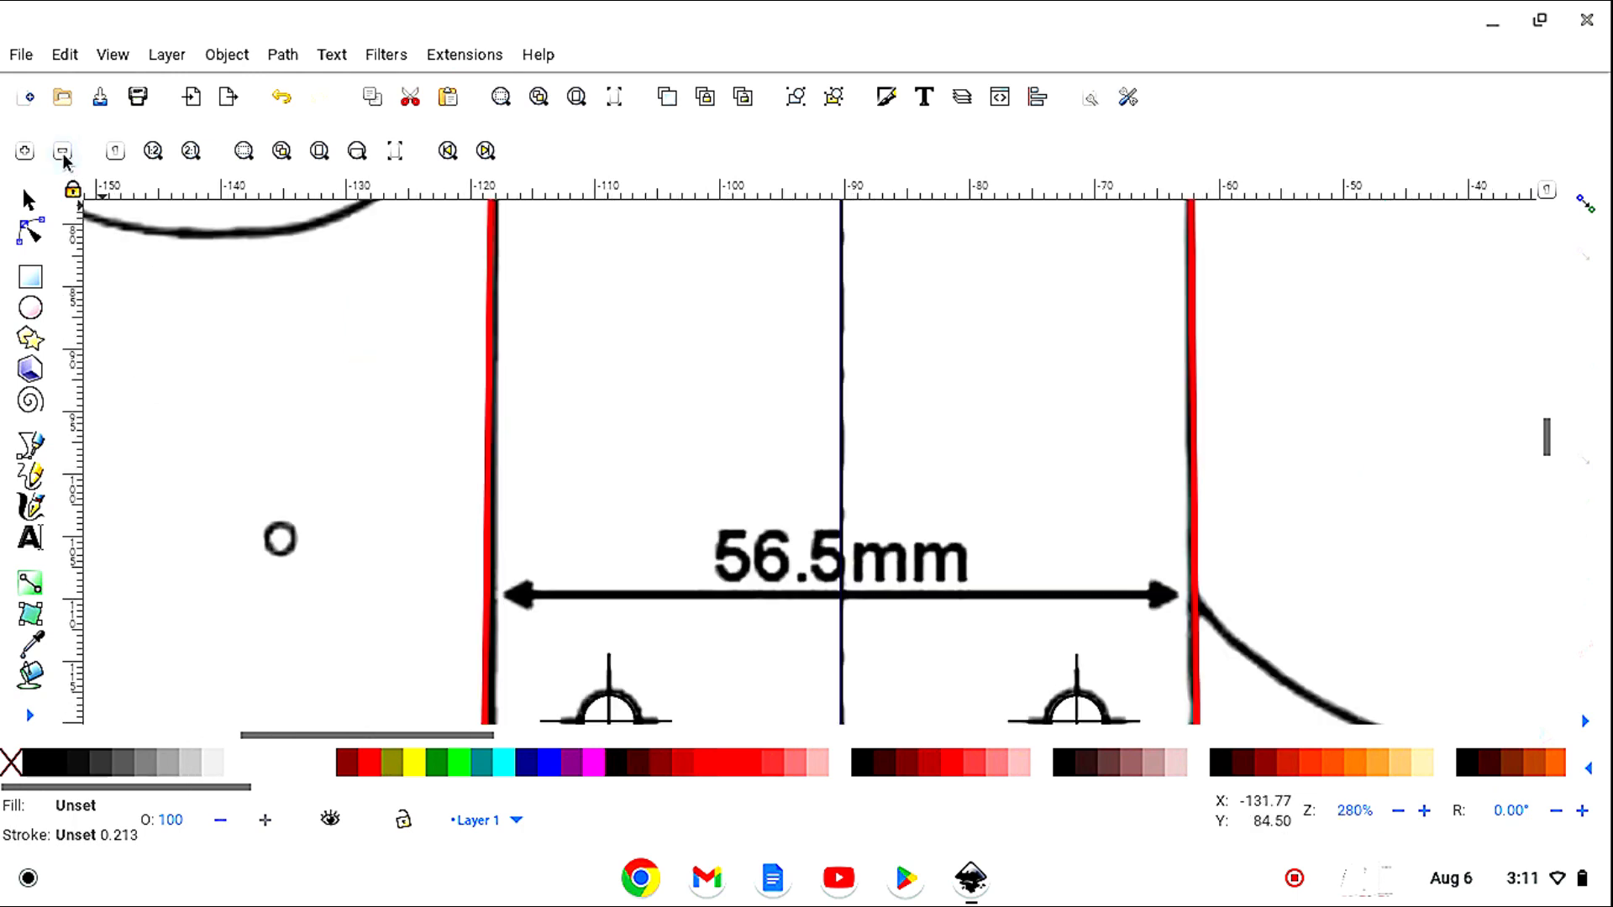
pyautogui.click(32, 203)
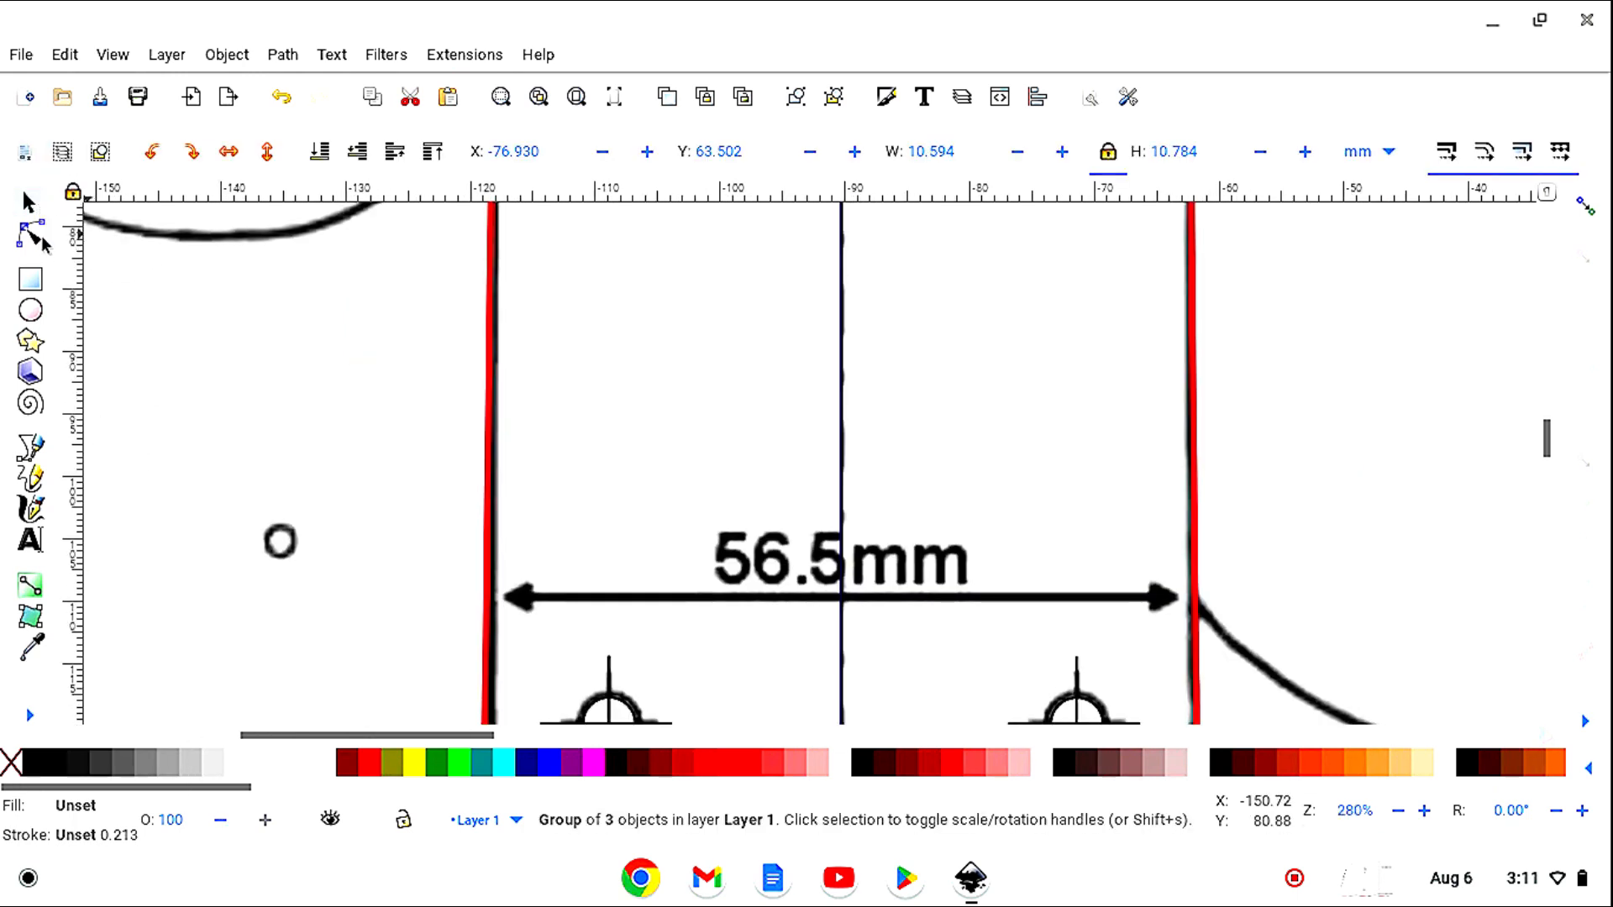
pyautogui.click(37, 242)
pyautogui.scroll(3, 342, 613)
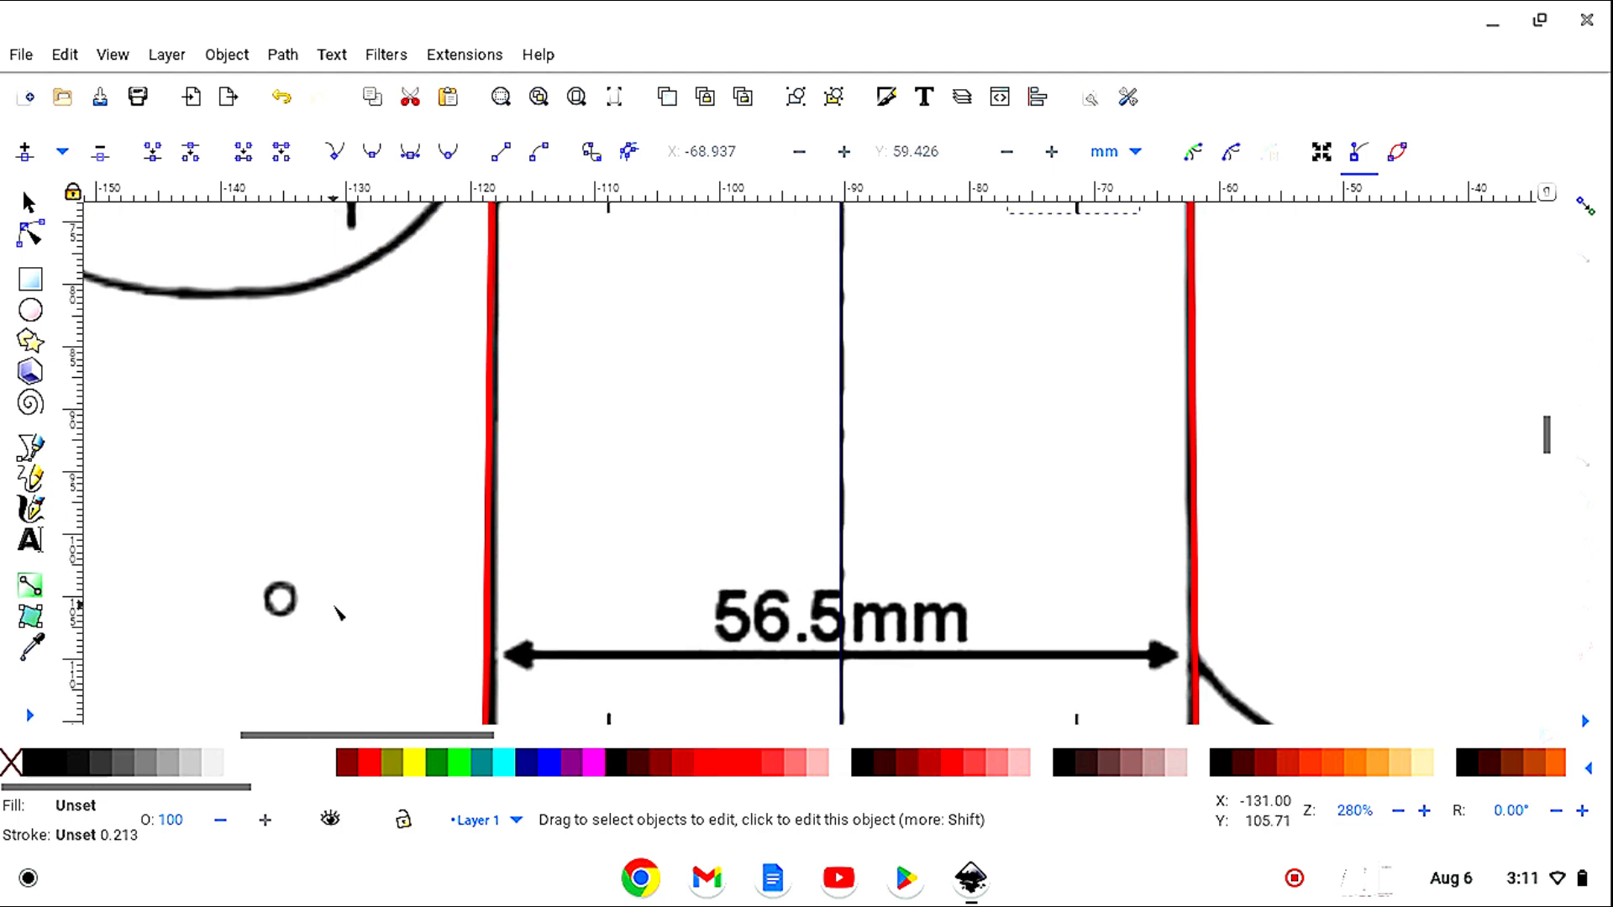
pyautogui.scroll(1, 351, 608)
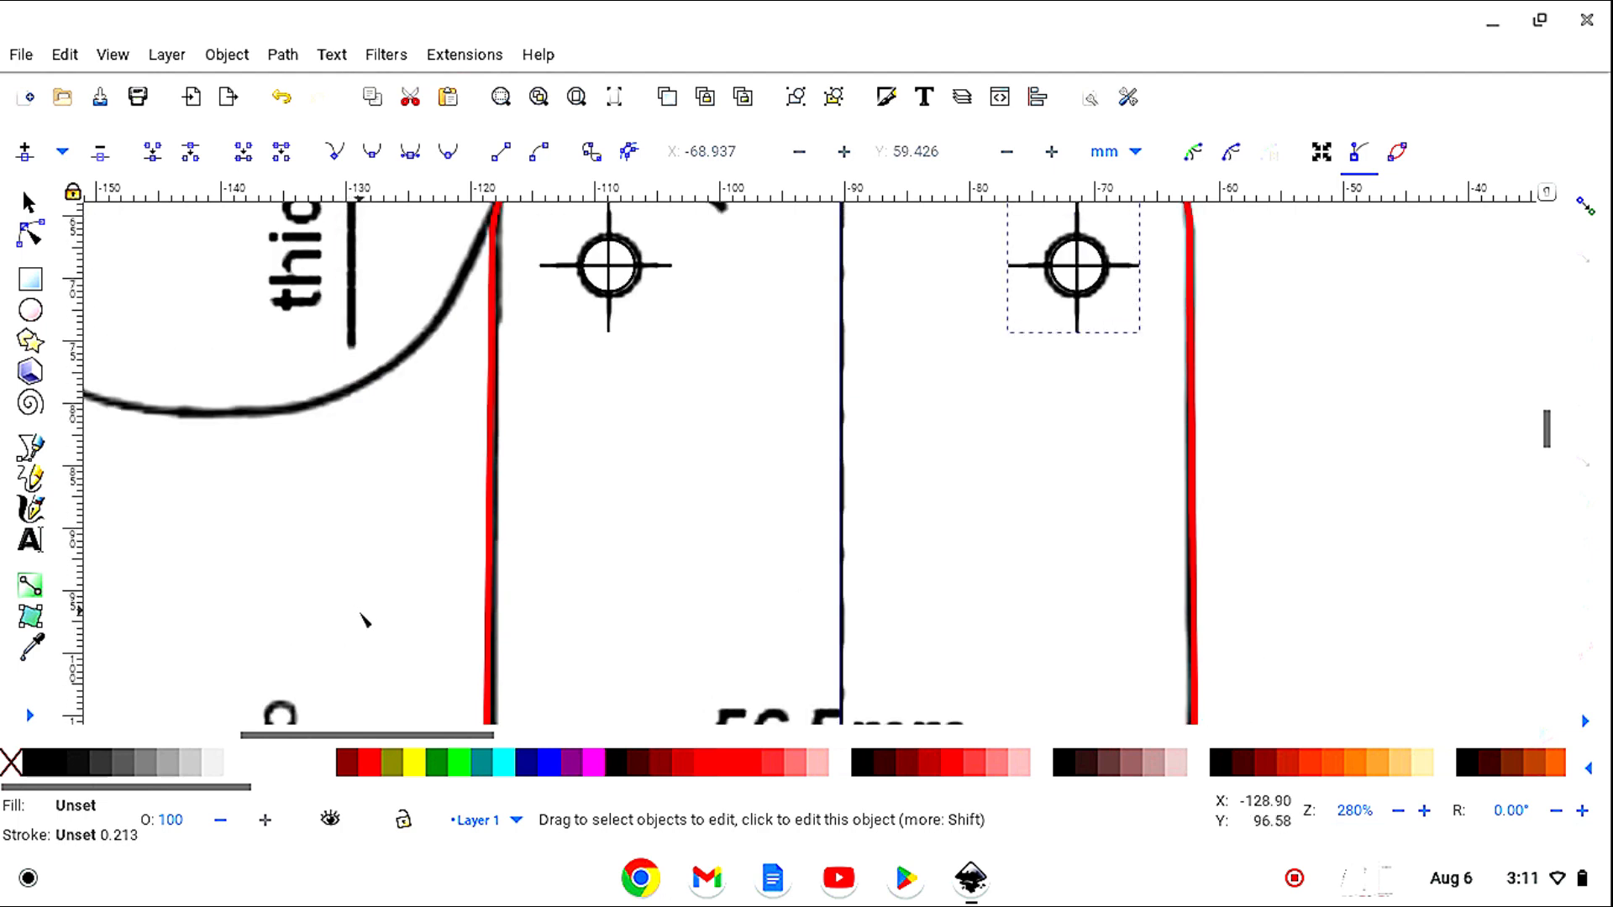
pyautogui.scroll(3, 365, 619)
pyautogui.click(493, 608)
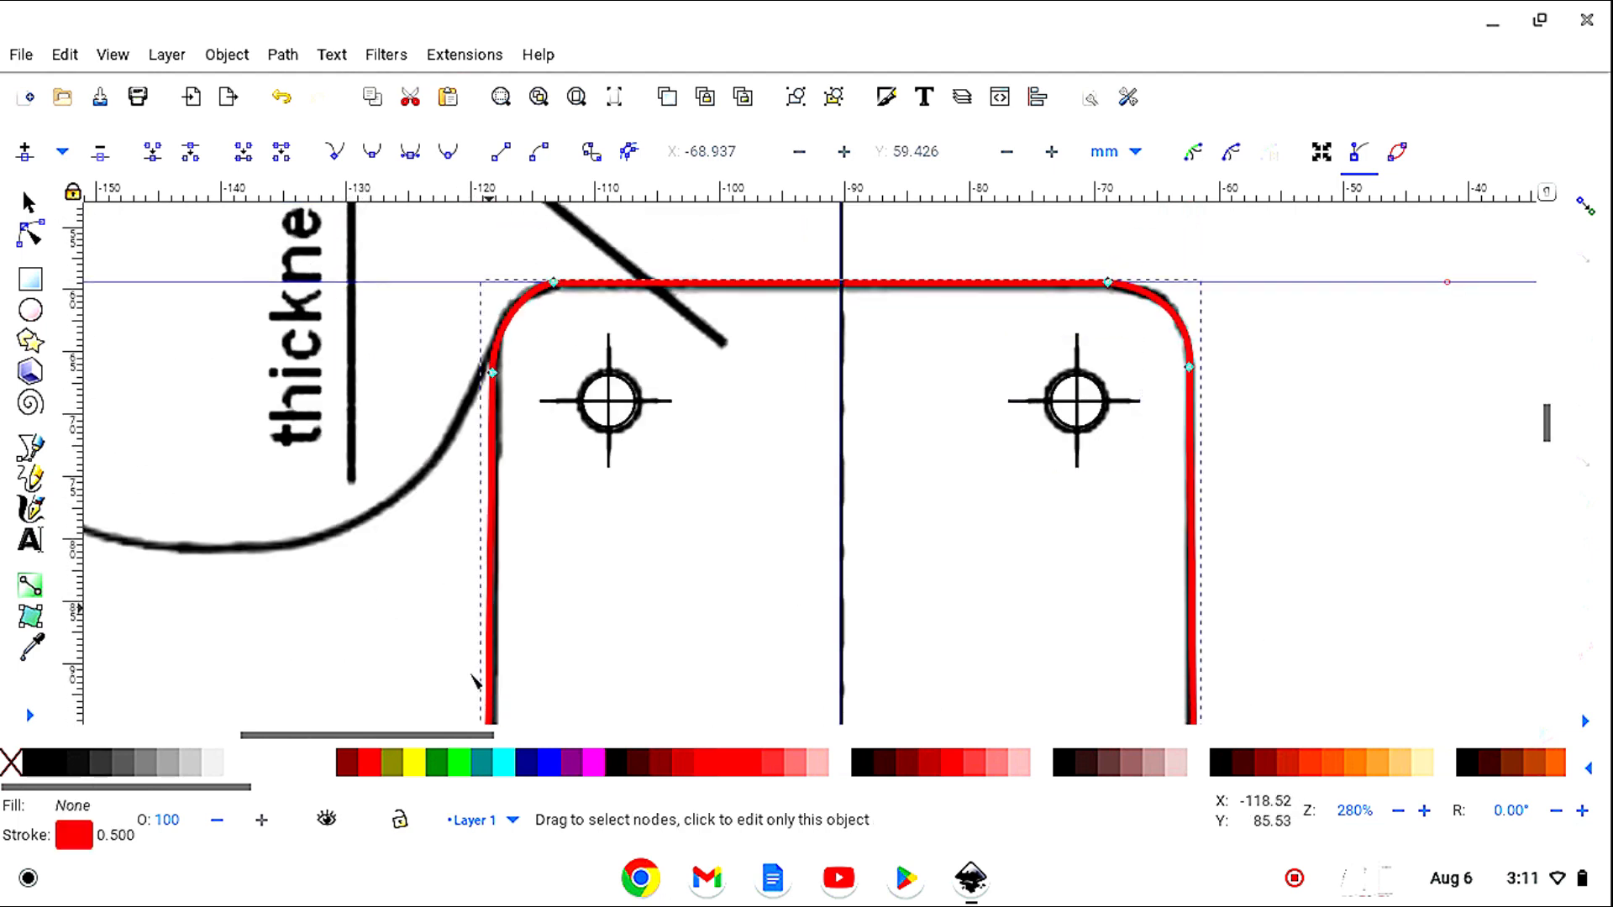
pyautogui.scroll(-12, 391, 619)
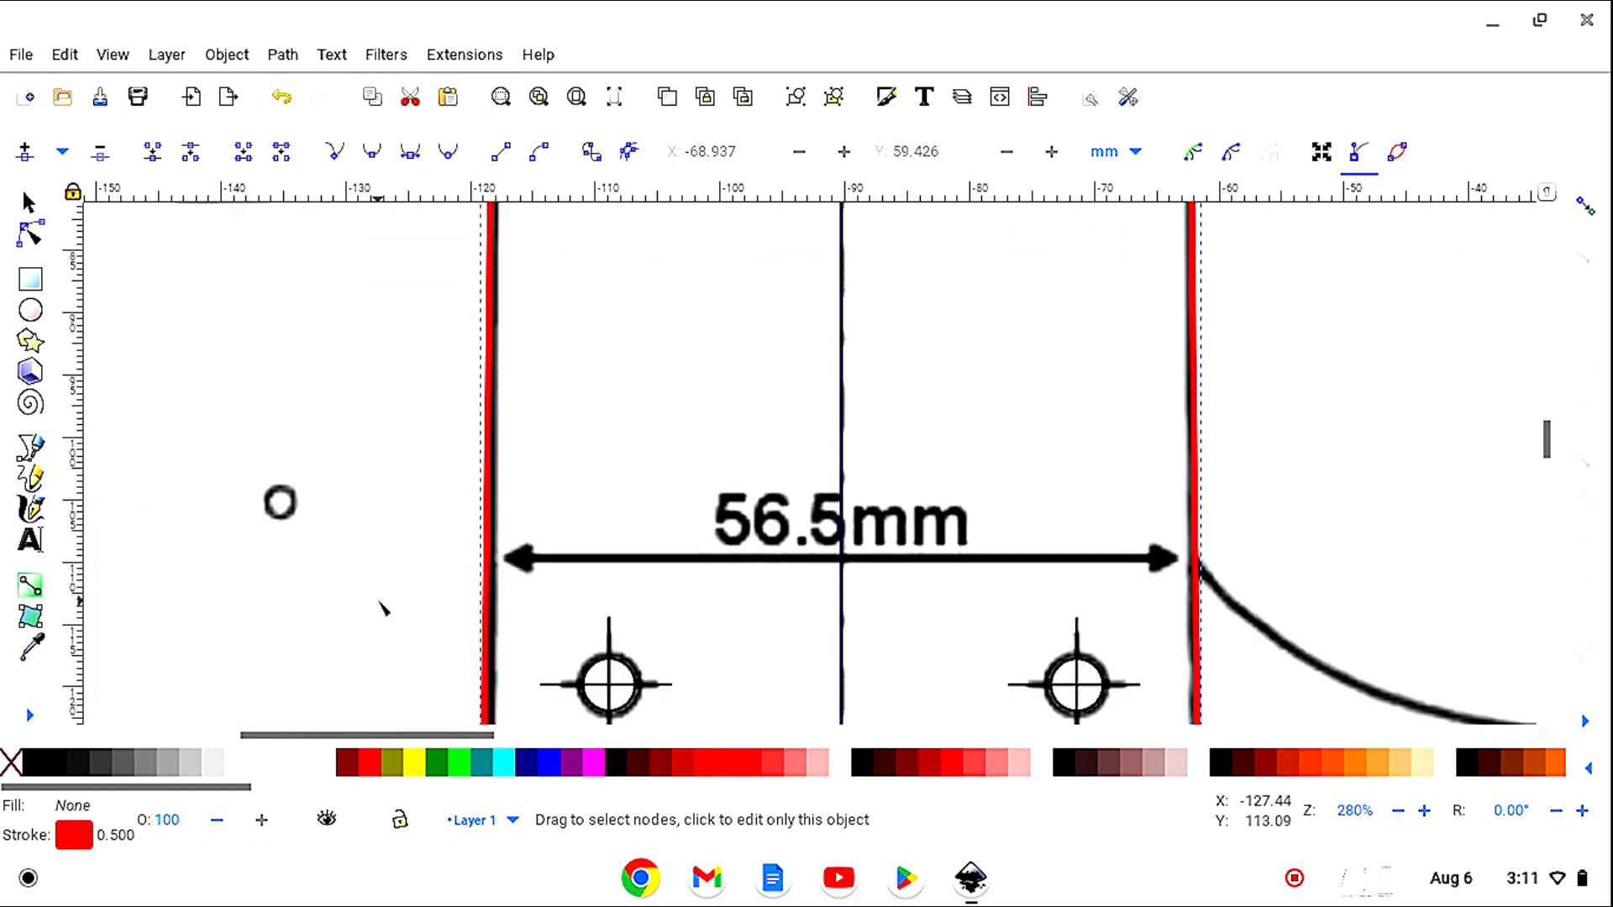
pyautogui.scroll(1, 382, 608)
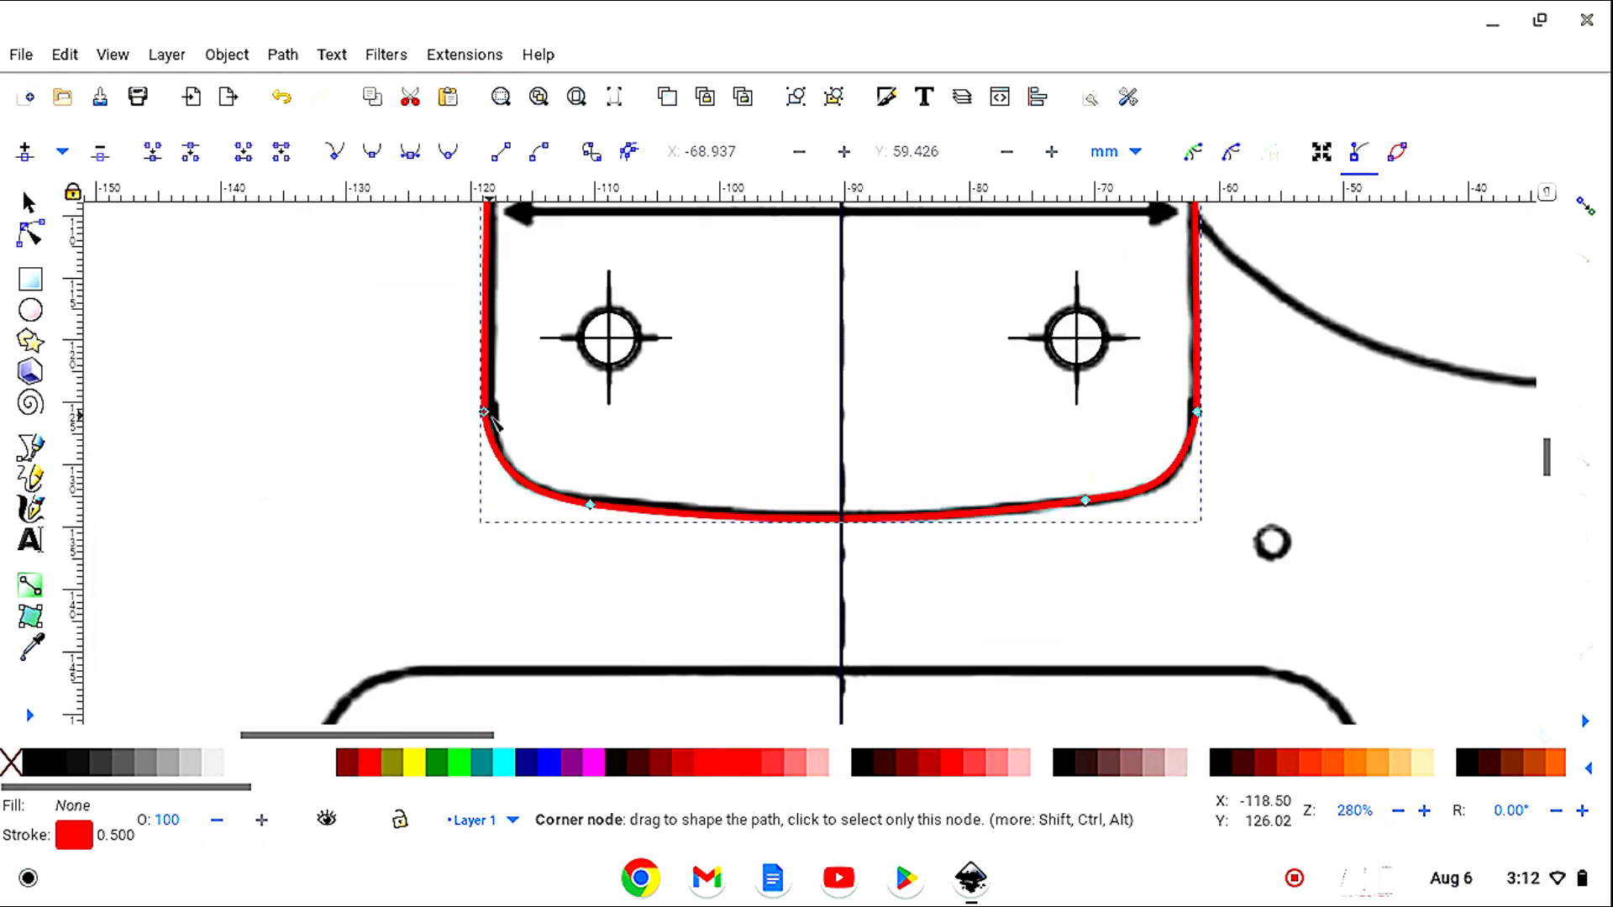
pyautogui.moveTo(494, 425); pyautogui.dragTo(501, 422)
# Shift the red path's node at the upper end of the left side to about X -117.9, Y 66.8 mm.
pyautogui.scroll(10, 554, 407)
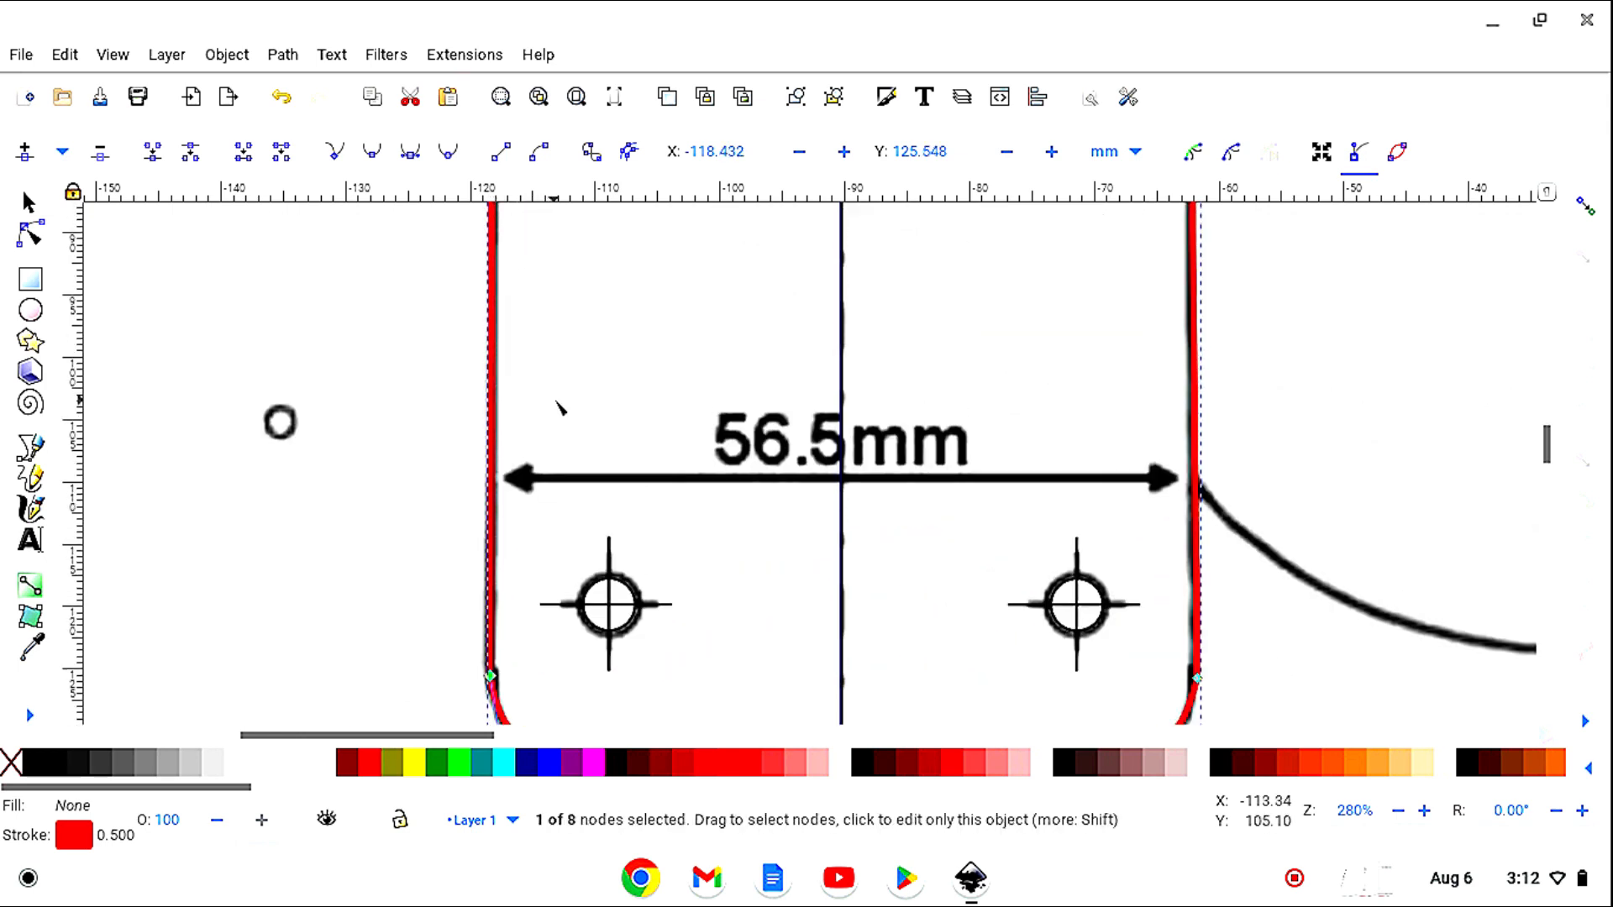
pyautogui.scroll(4, 559, 408)
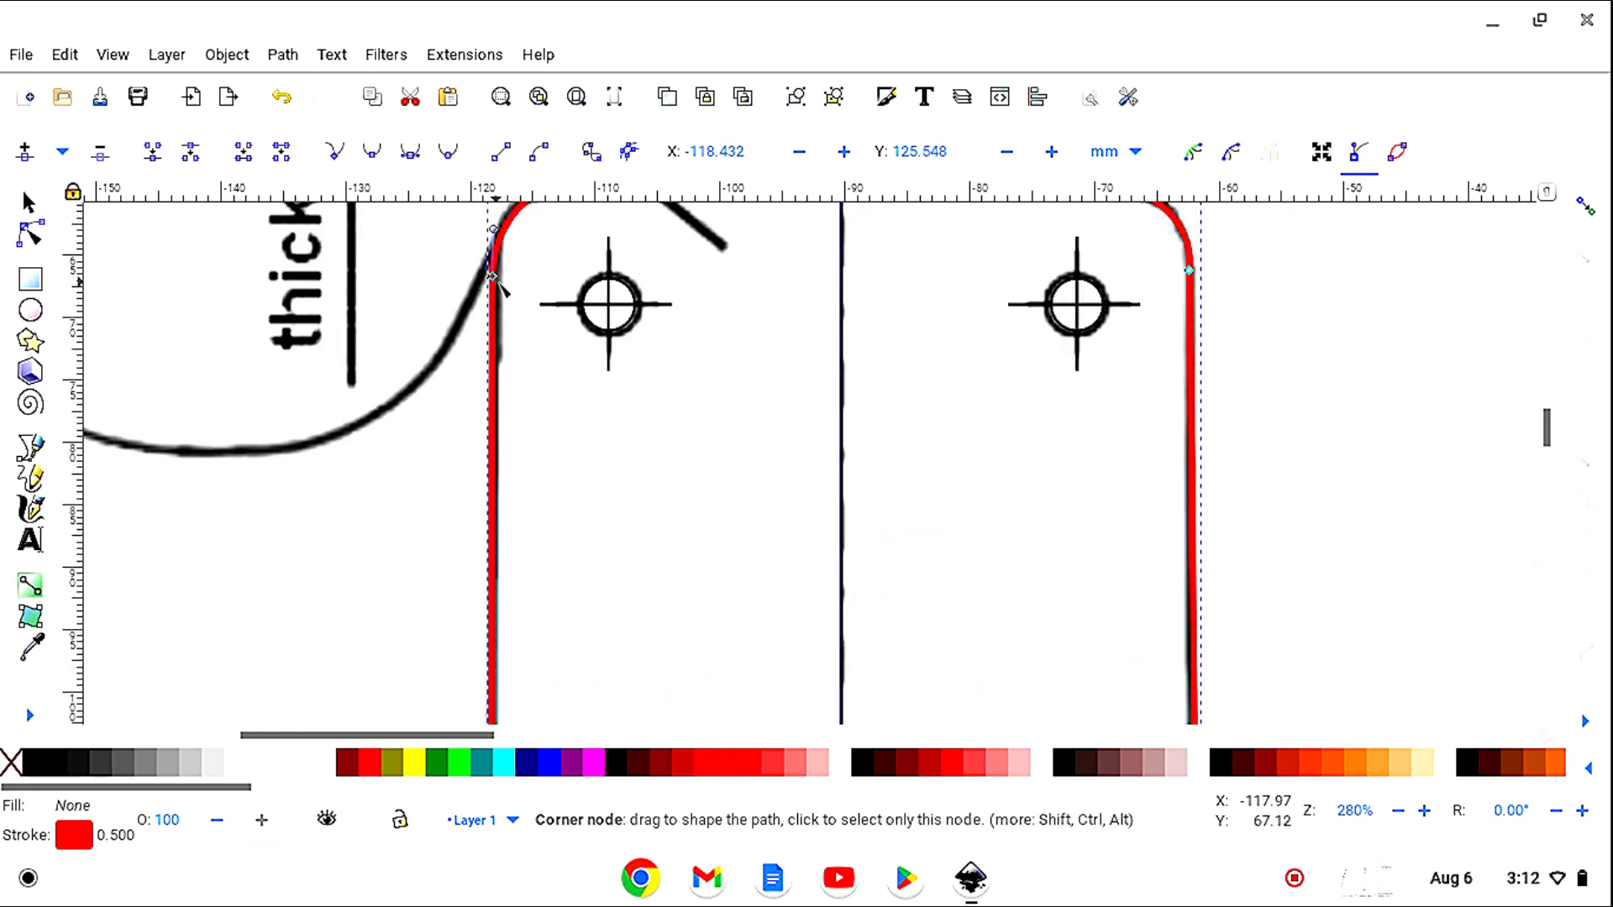
pyautogui.moveTo(493, 275); pyautogui.dragTo(504, 299)
pyautogui.scroll(-12, 631, 492)
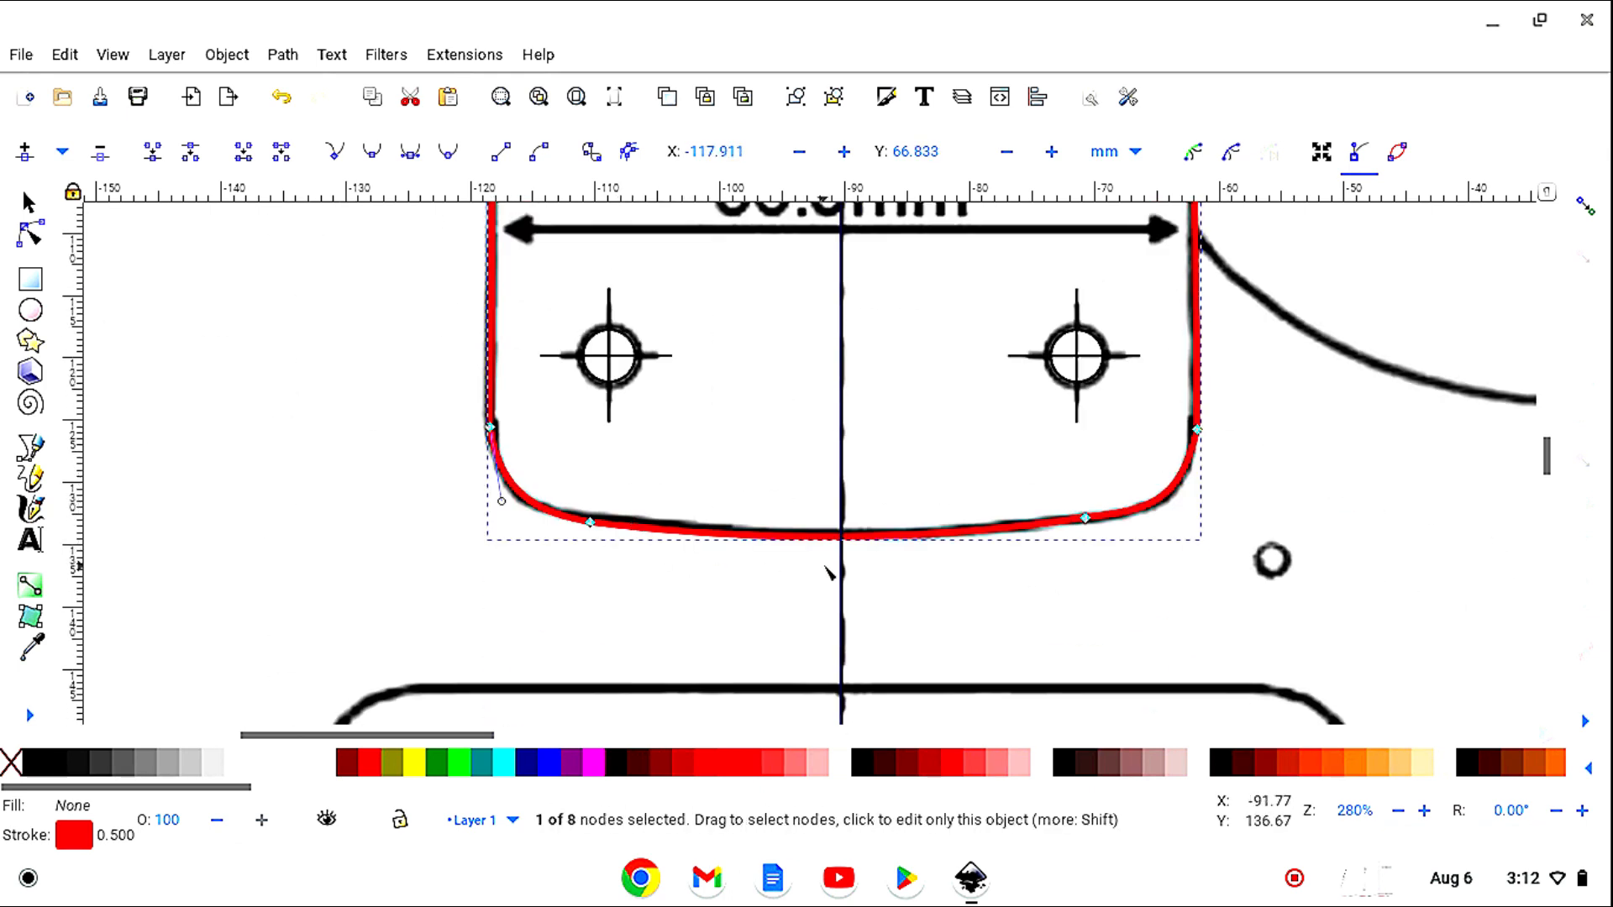
# Refit the red path's bottom curve by adjusting its handles and shifting its left node to about X -109.5, Y 133.1 mm.
pyautogui.click(590, 523)
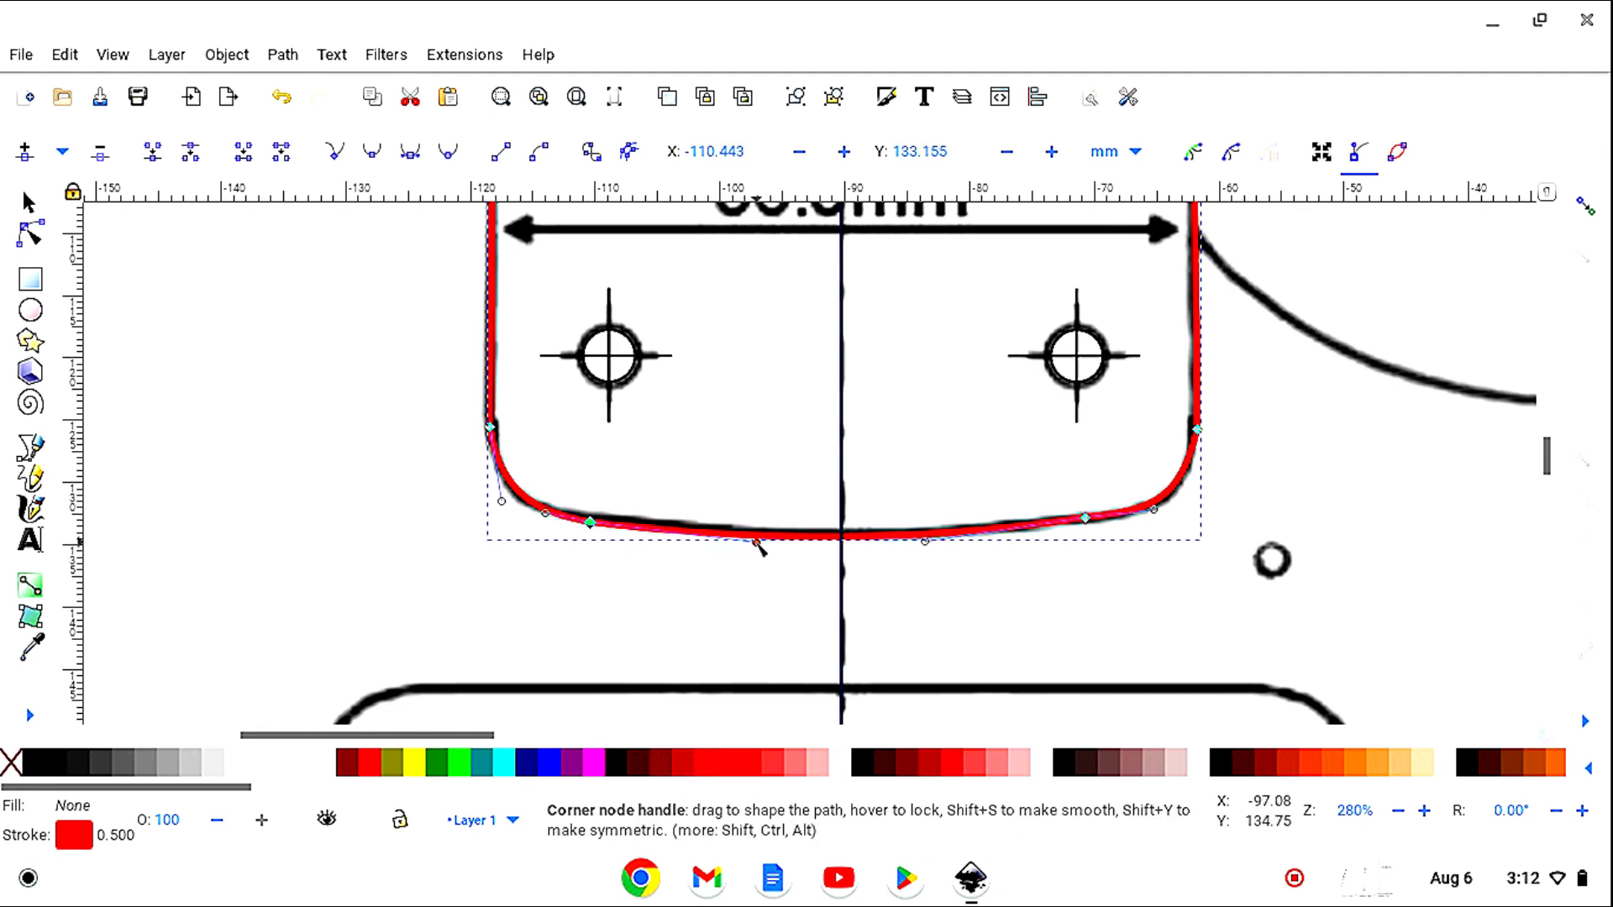
pyautogui.moveTo(757, 544); pyautogui.dragTo(680, 532)
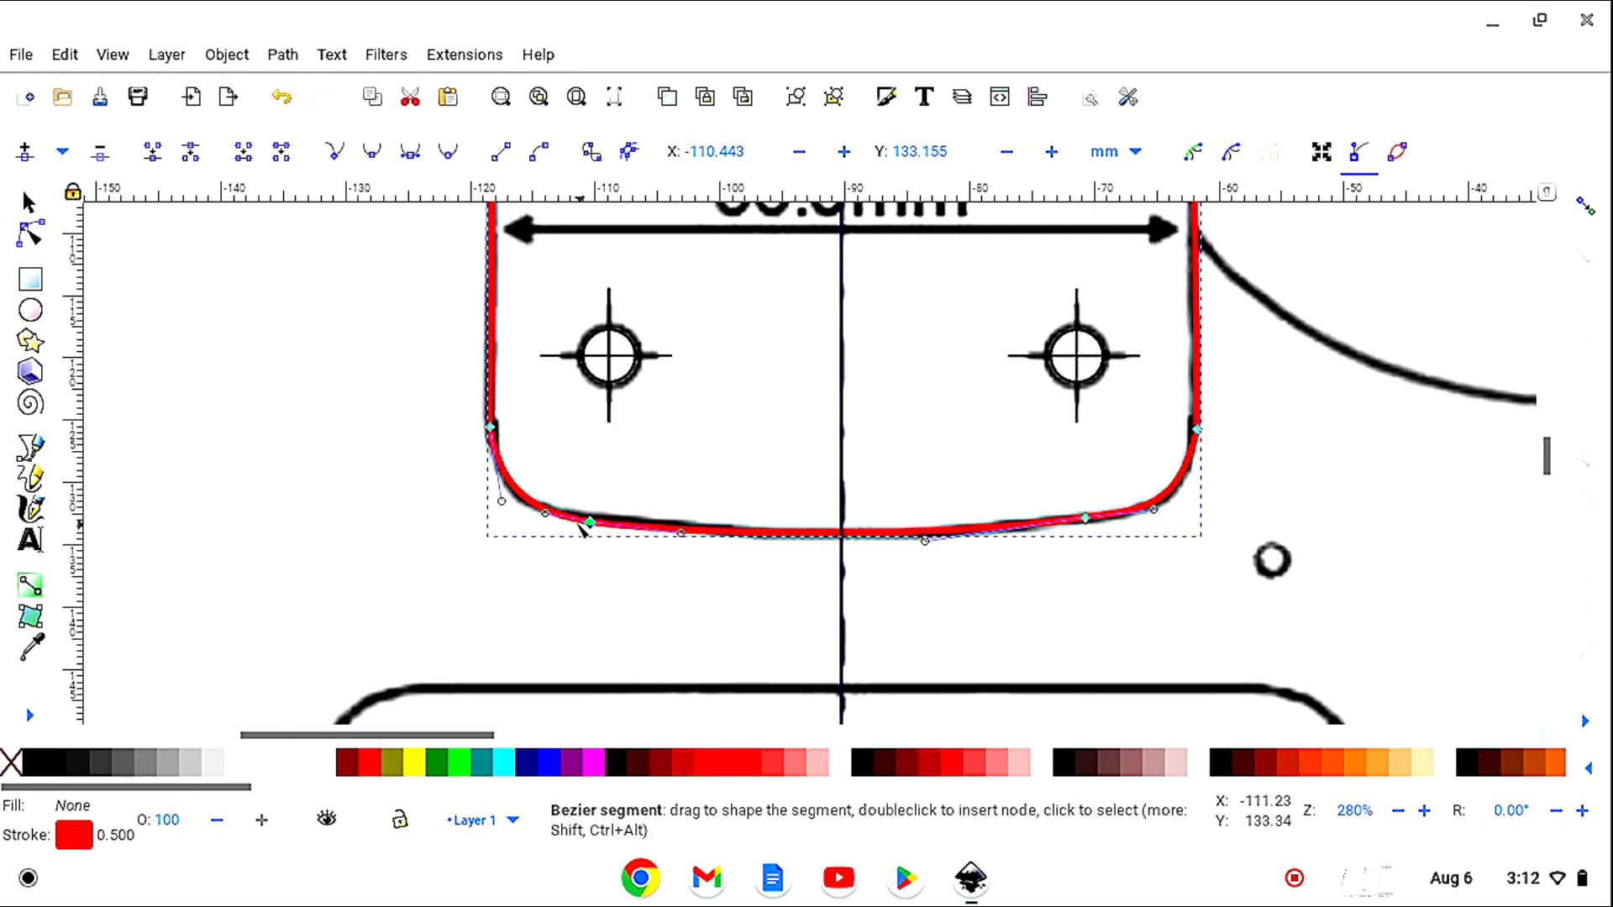
pyautogui.moveTo(543, 513)
pyautogui.mouseDown()
pyautogui.moveTo(603, 522)
pyautogui.moveTo(536, 519)
pyautogui.mouseUp()
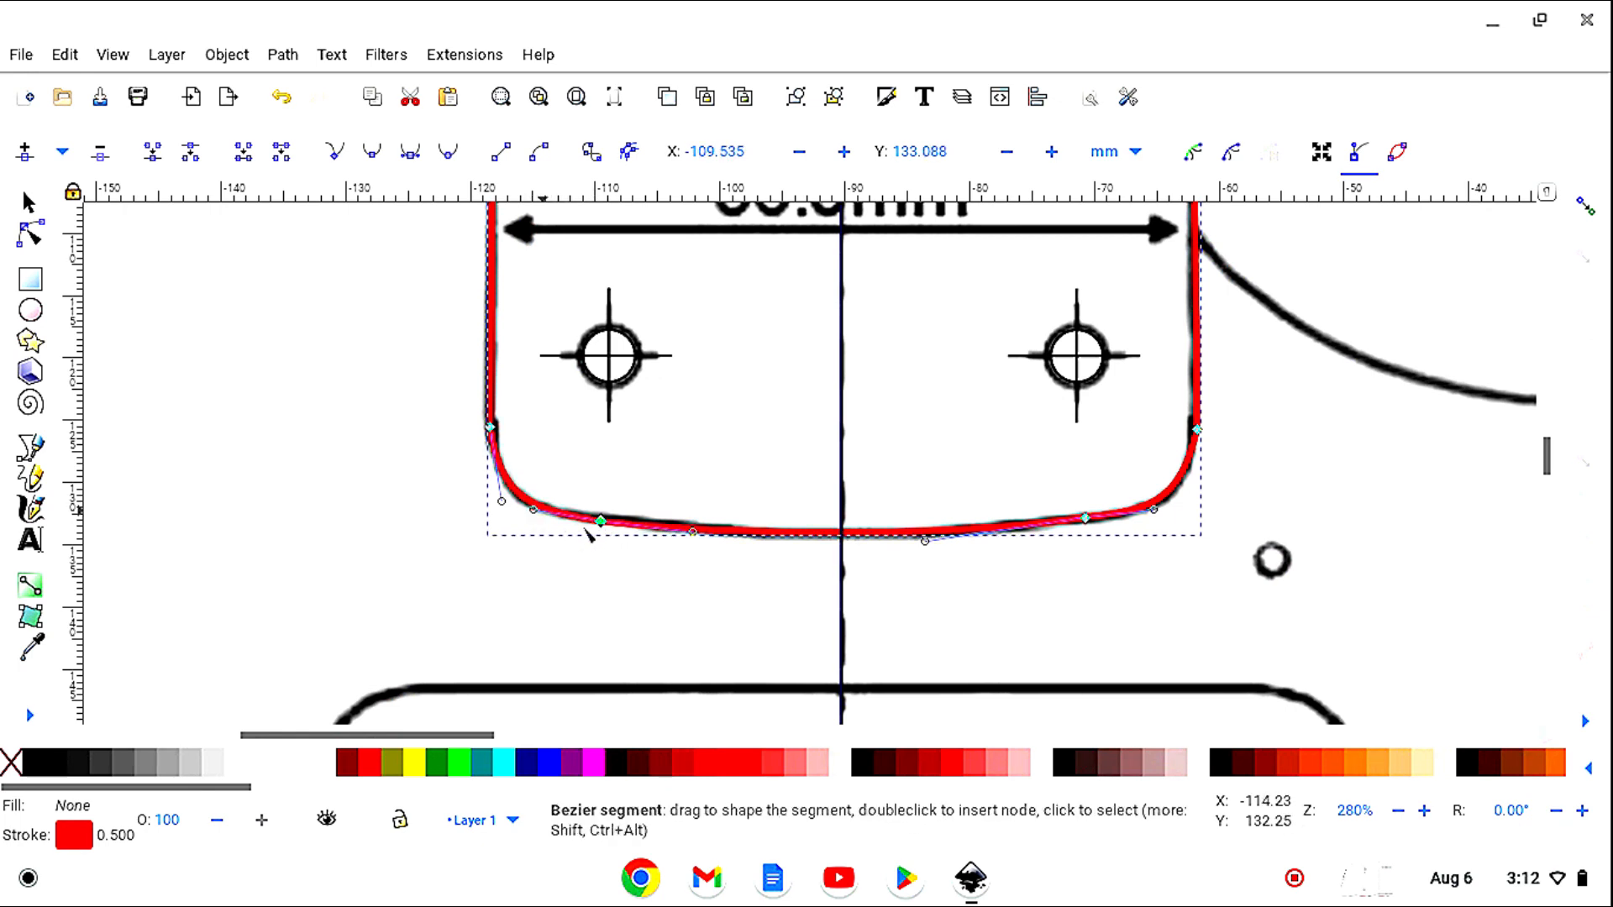
pyautogui.moveTo(694, 535); pyautogui.dragTo(693, 533)
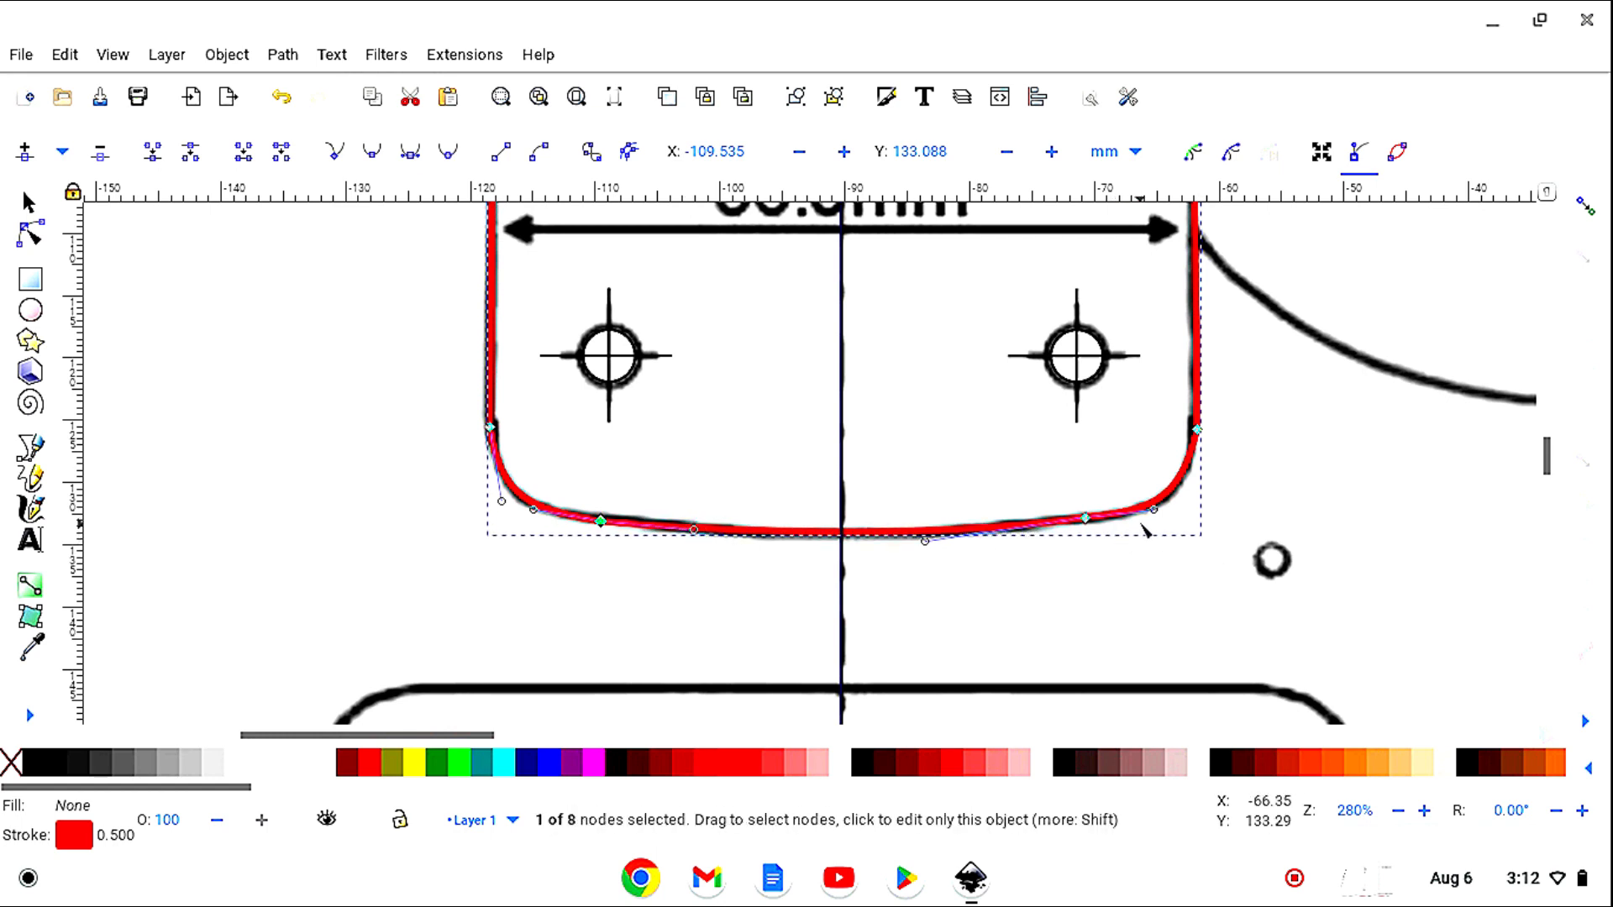
pyautogui.moveTo(1152, 508)
pyautogui.mouseDown()
pyautogui.moveTo(1170, 509)
pyautogui.moveTo(1149, 509)
pyautogui.mouseUp()
pyautogui.moveTo(930, 544); pyautogui.dragTo(955, 540)
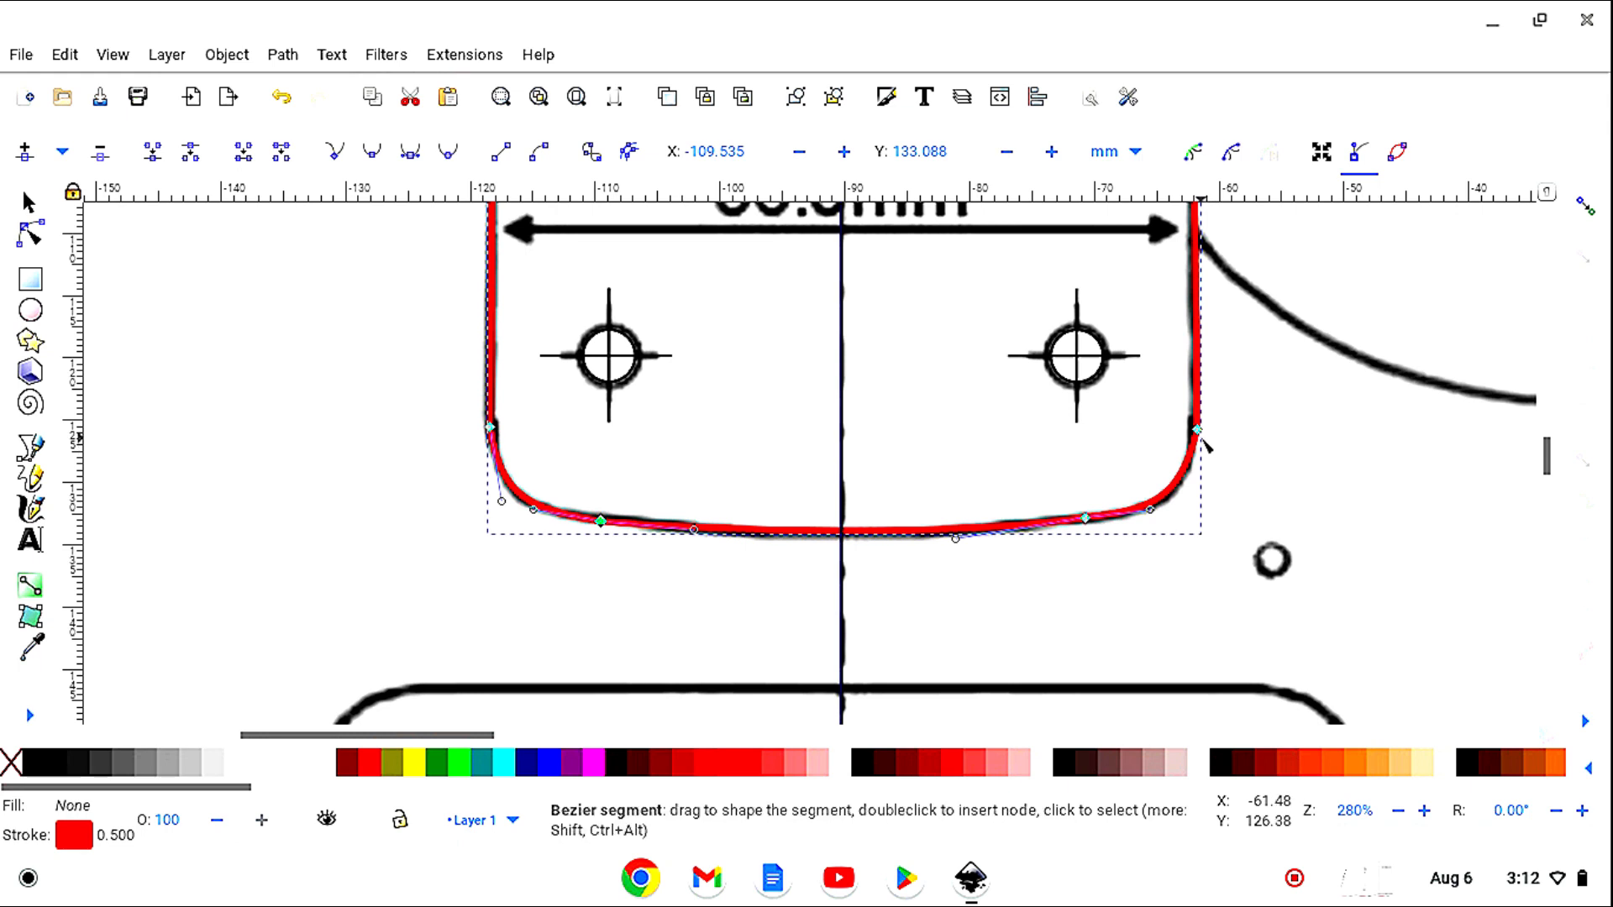
# Shift the red path's node at the lower end of the right side to about X -62.2, Y 125.7 mm and reshape the corner curve.
pyautogui.moveTo(1200, 431); pyautogui.dragTo(1197, 436)
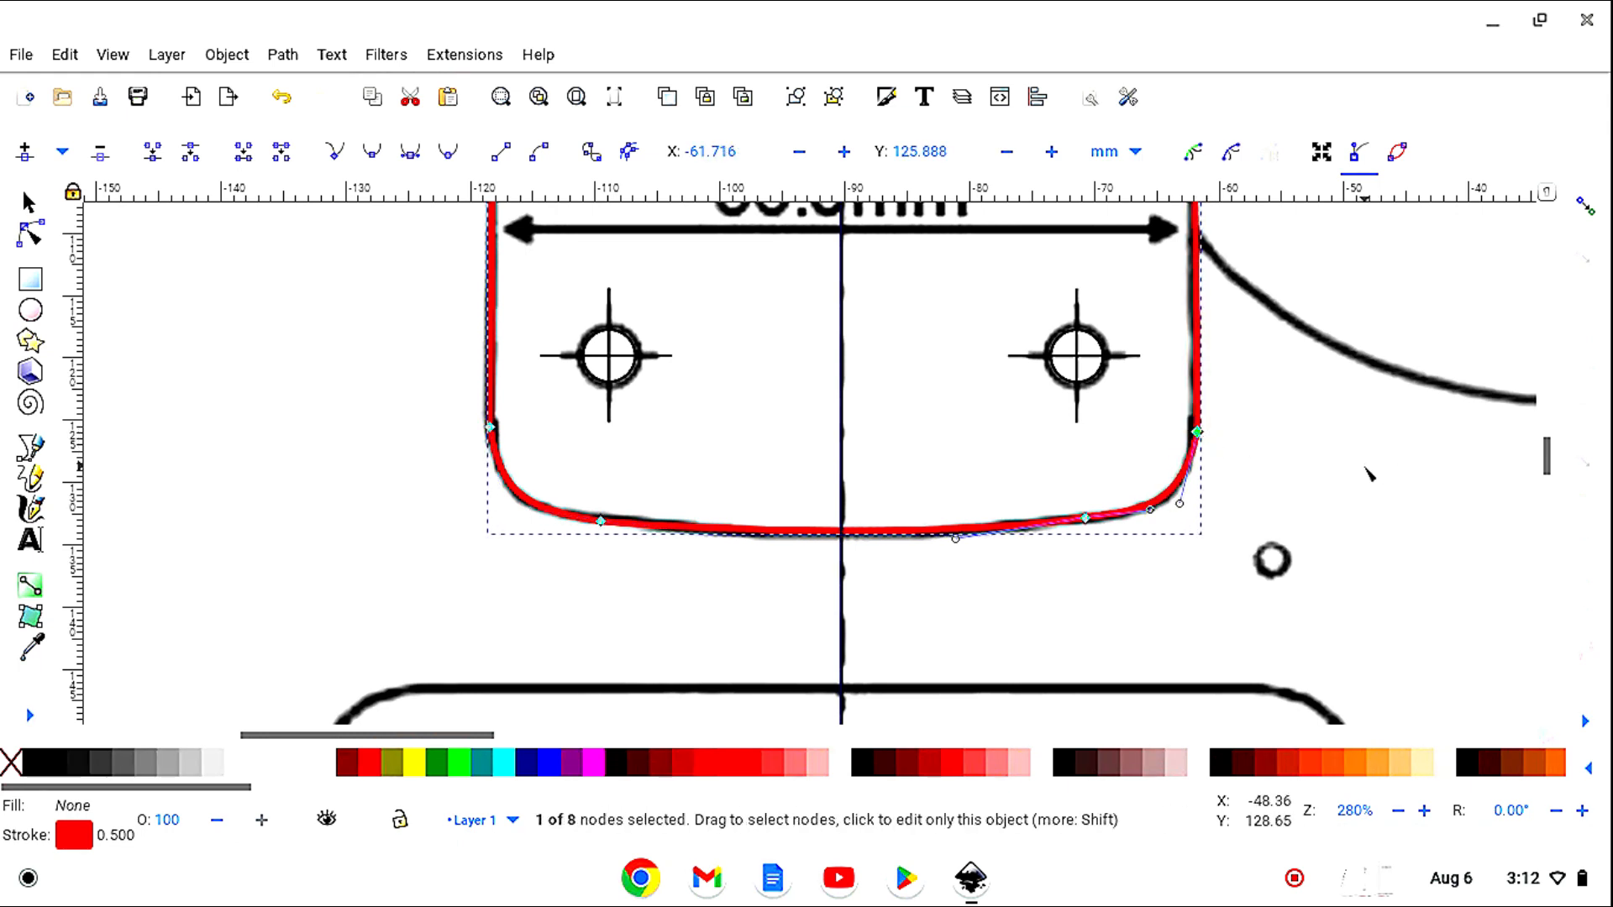
pyautogui.scroll(2, 1358, 470)
pyautogui.scroll(10, 1359, 470)
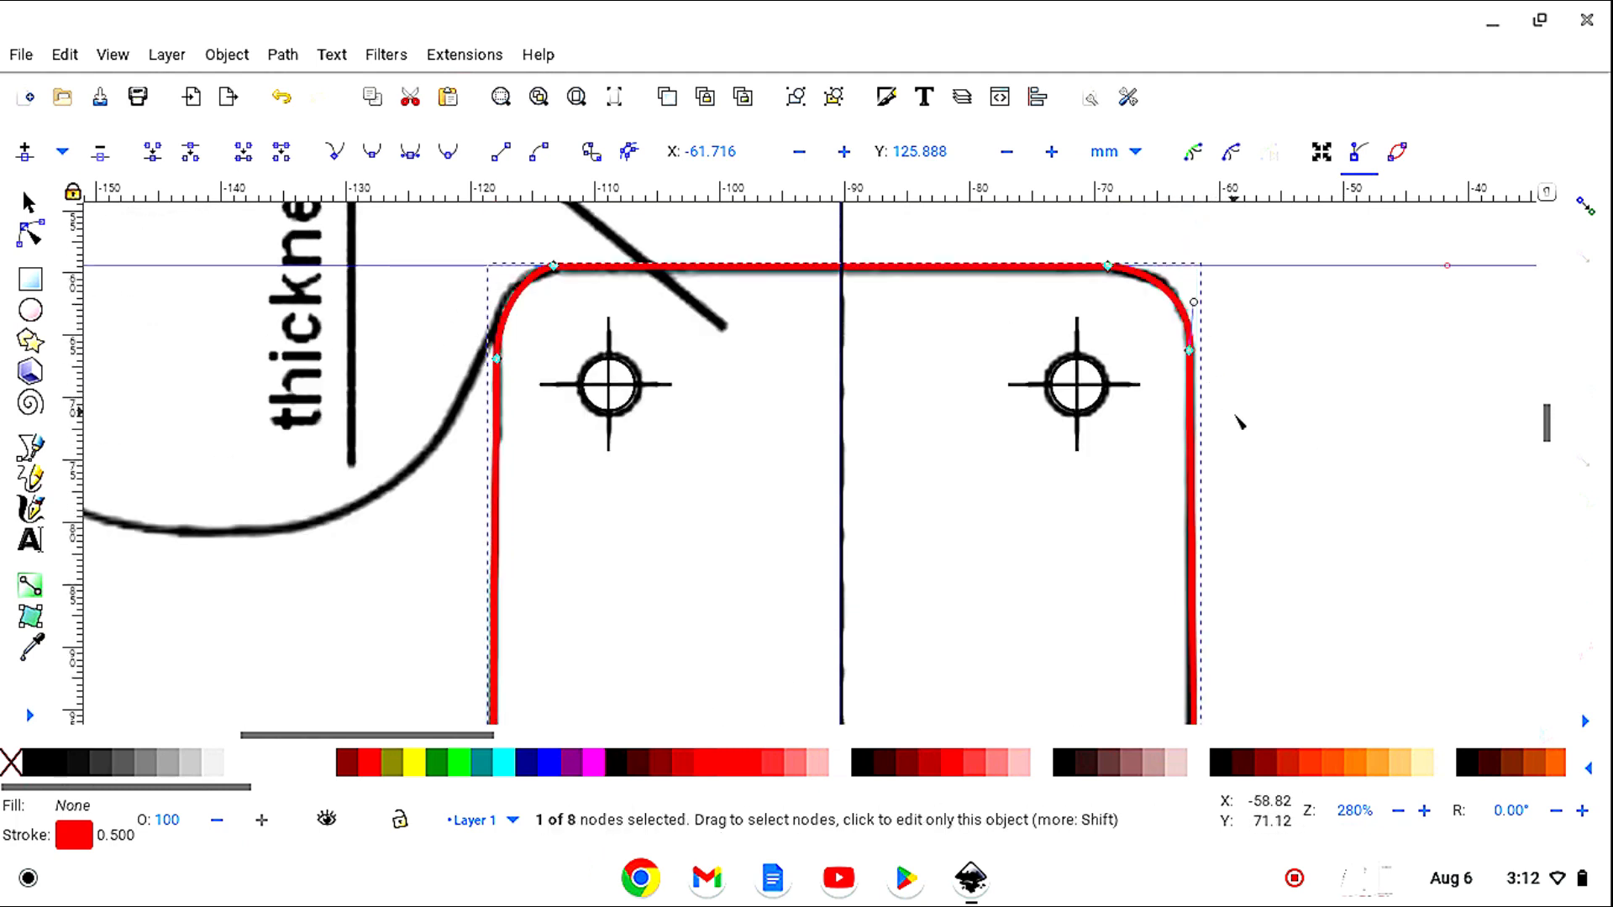
pyautogui.scroll(-10, 1237, 420)
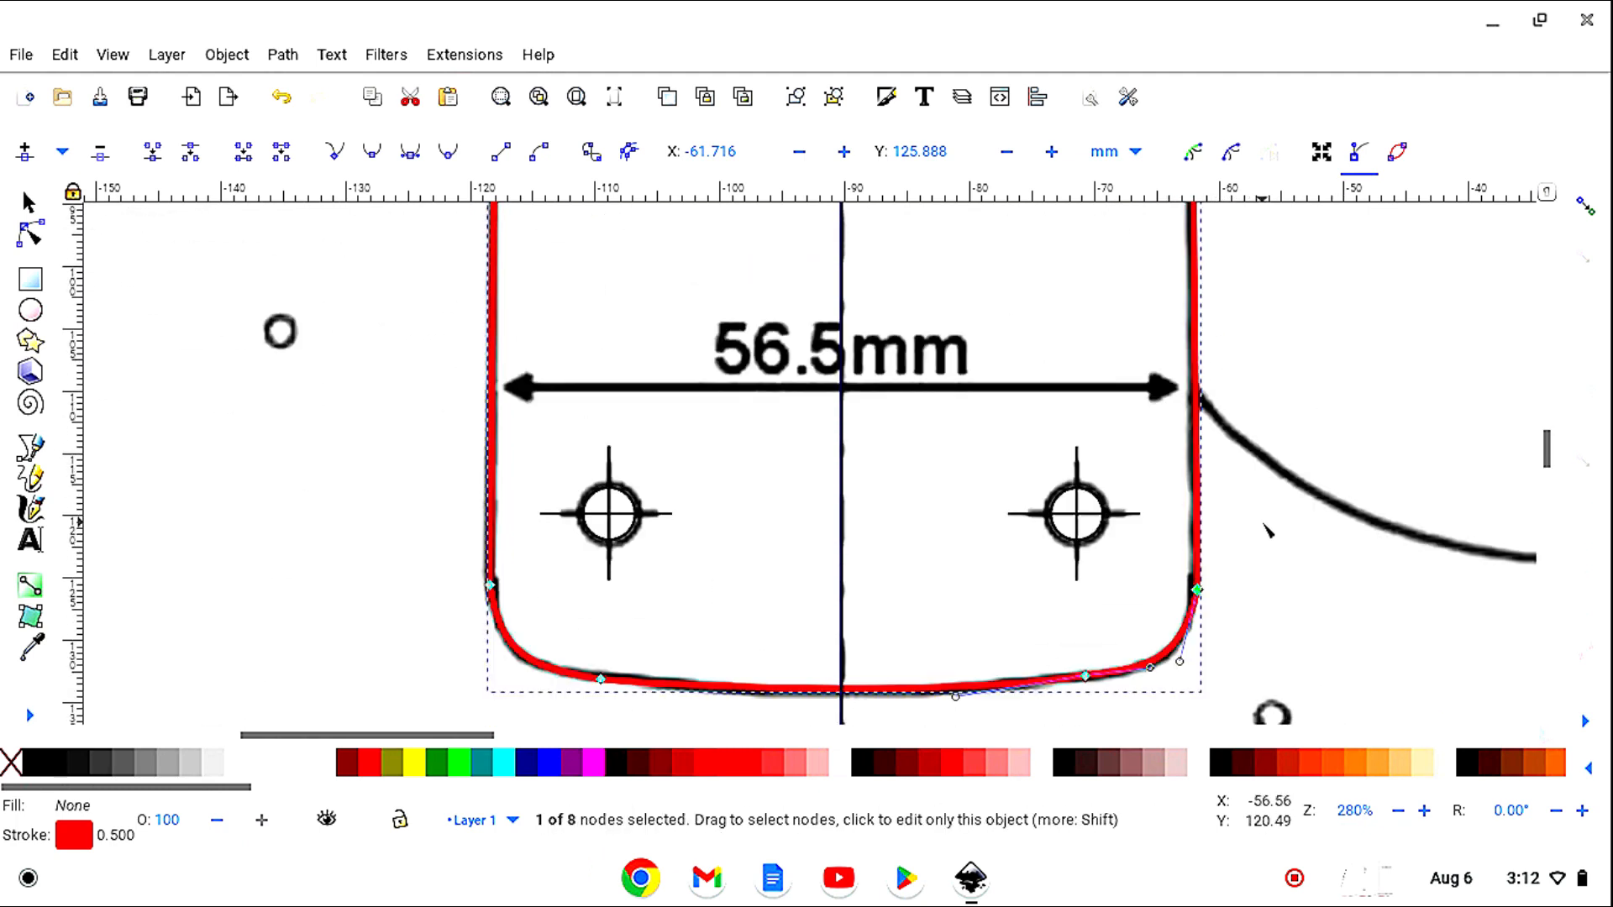
pyautogui.moveTo(1196, 590); pyautogui.dragTo(1193, 593)
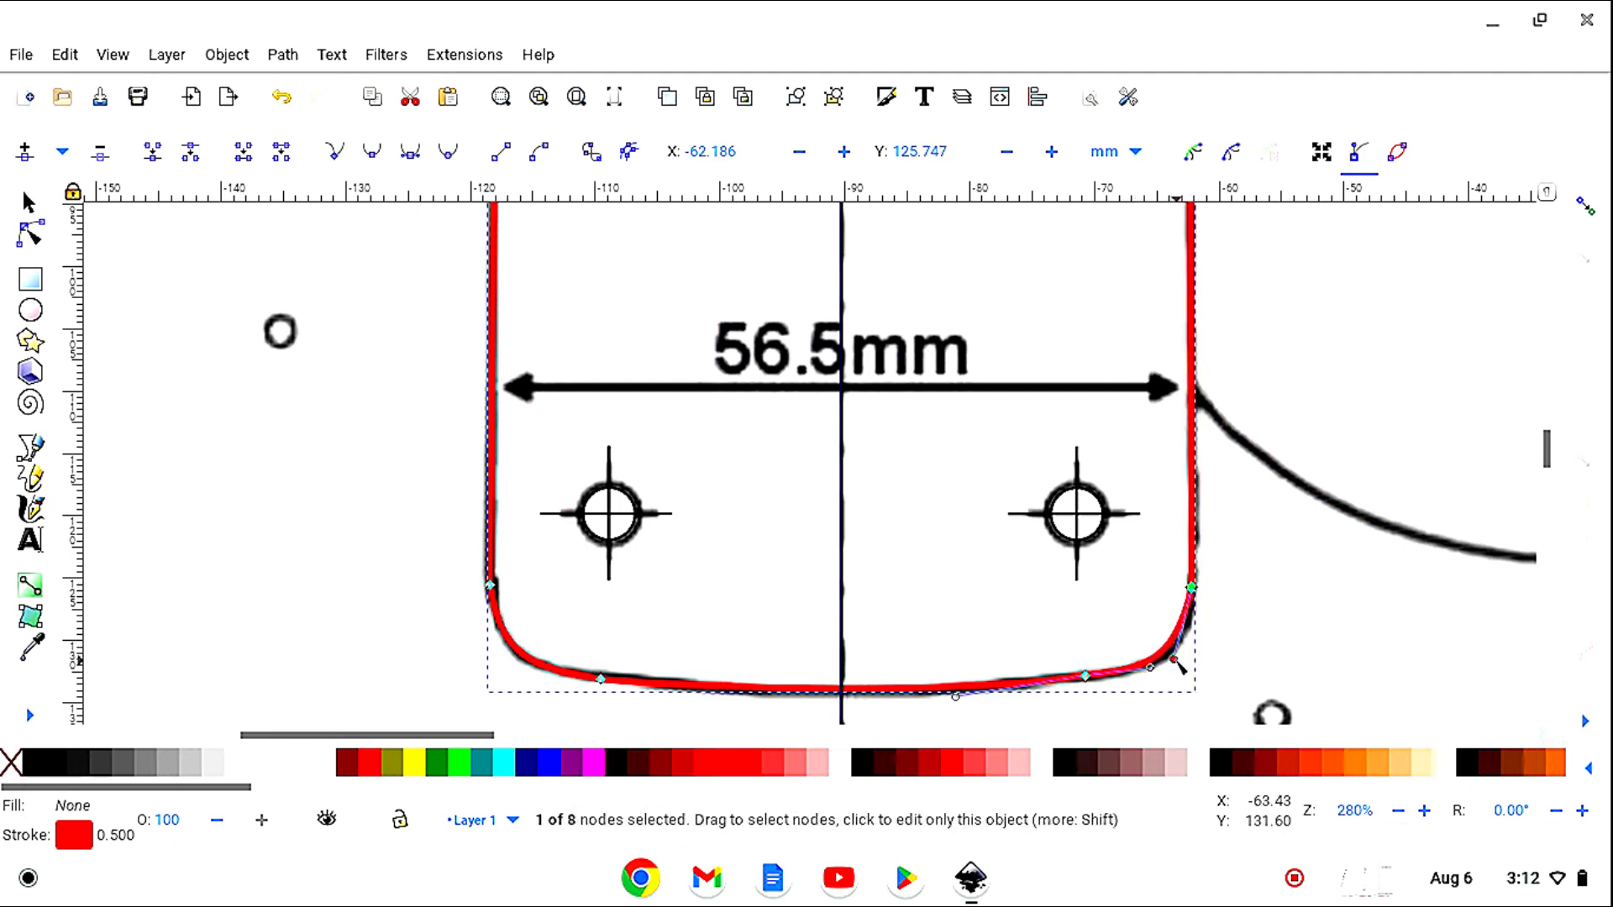
pyautogui.moveTo(1176, 660); pyautogui.dragTo(1145, 677)
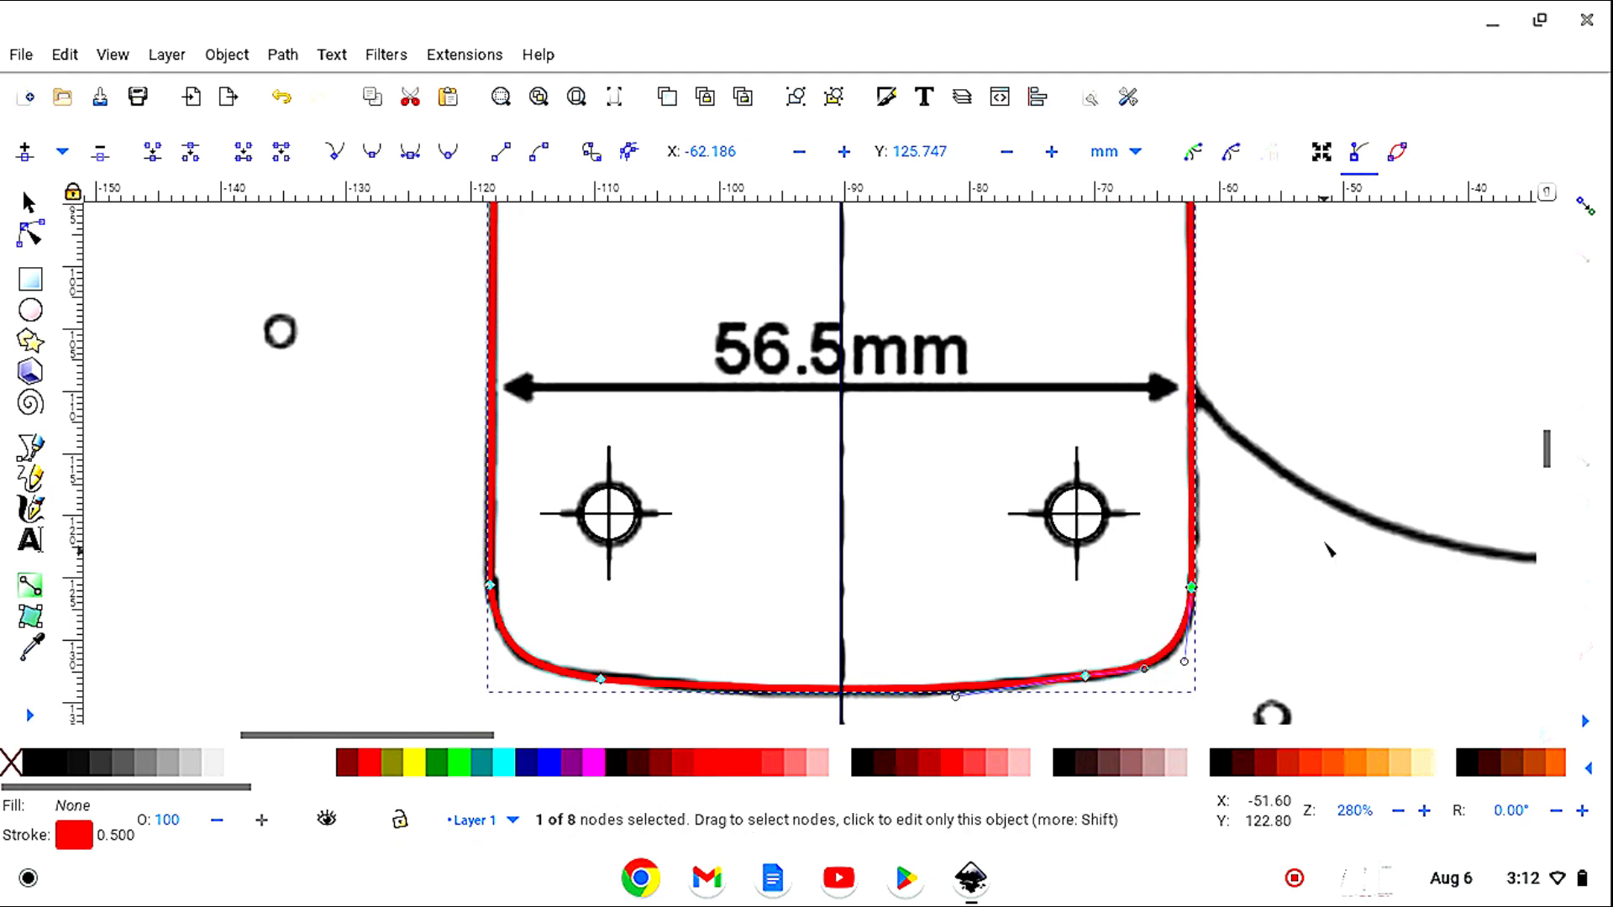
pyautogui.scroll(10, 1330, 529)
pyautogui.scroll(3, 1325, 523)
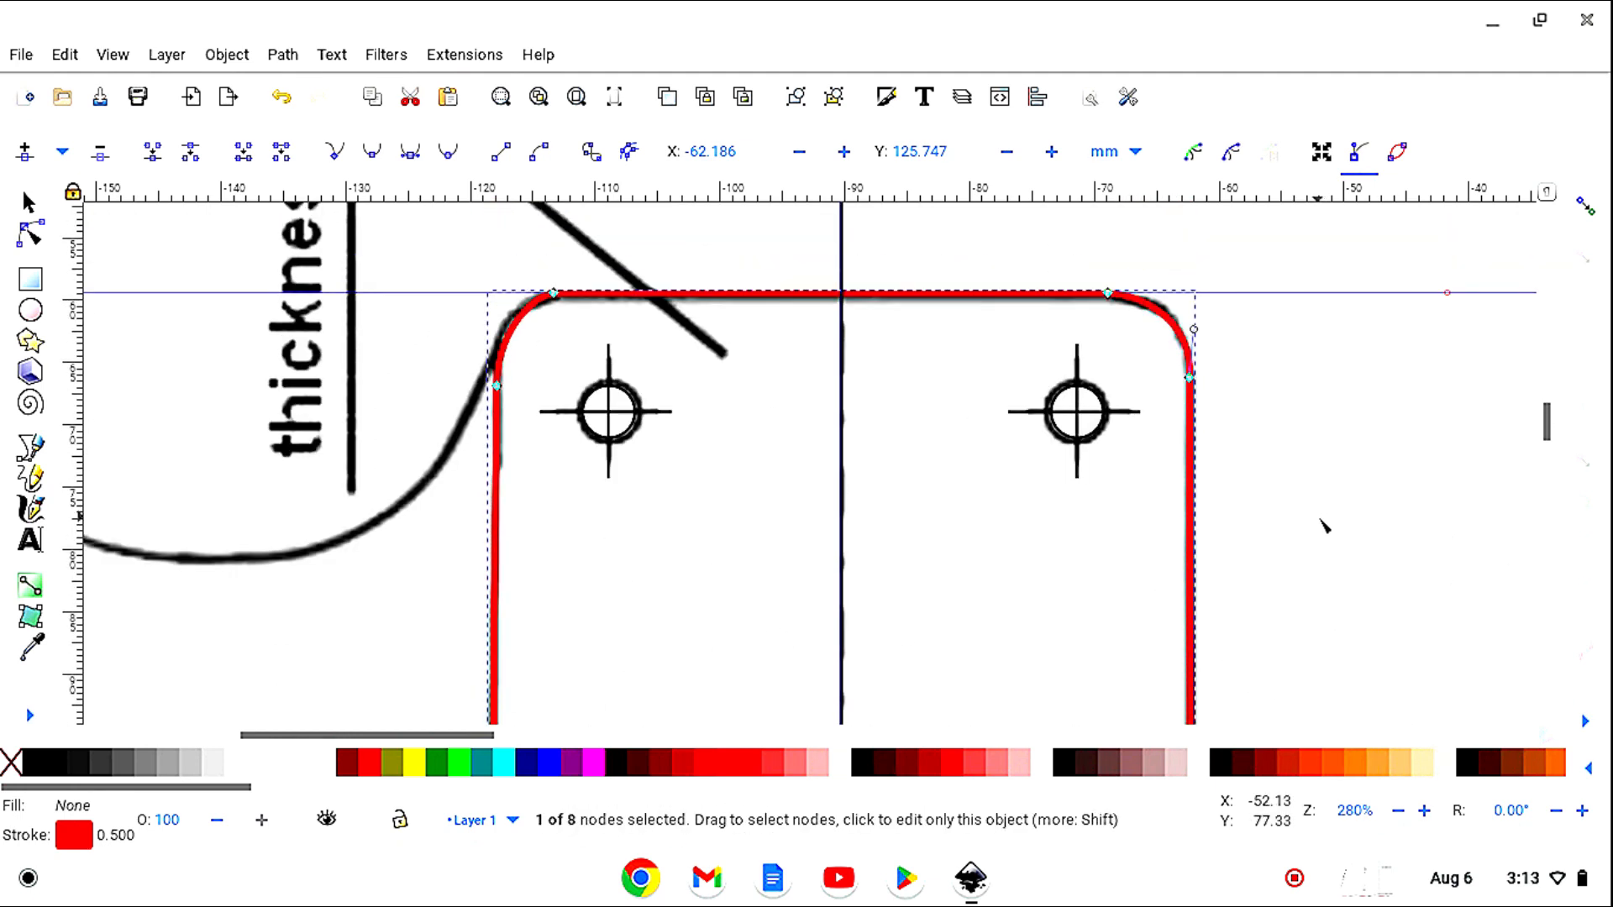
pyautogui.scroll(-20, 1325, 525)
pyautogui.scroll(5, 1325, 517)
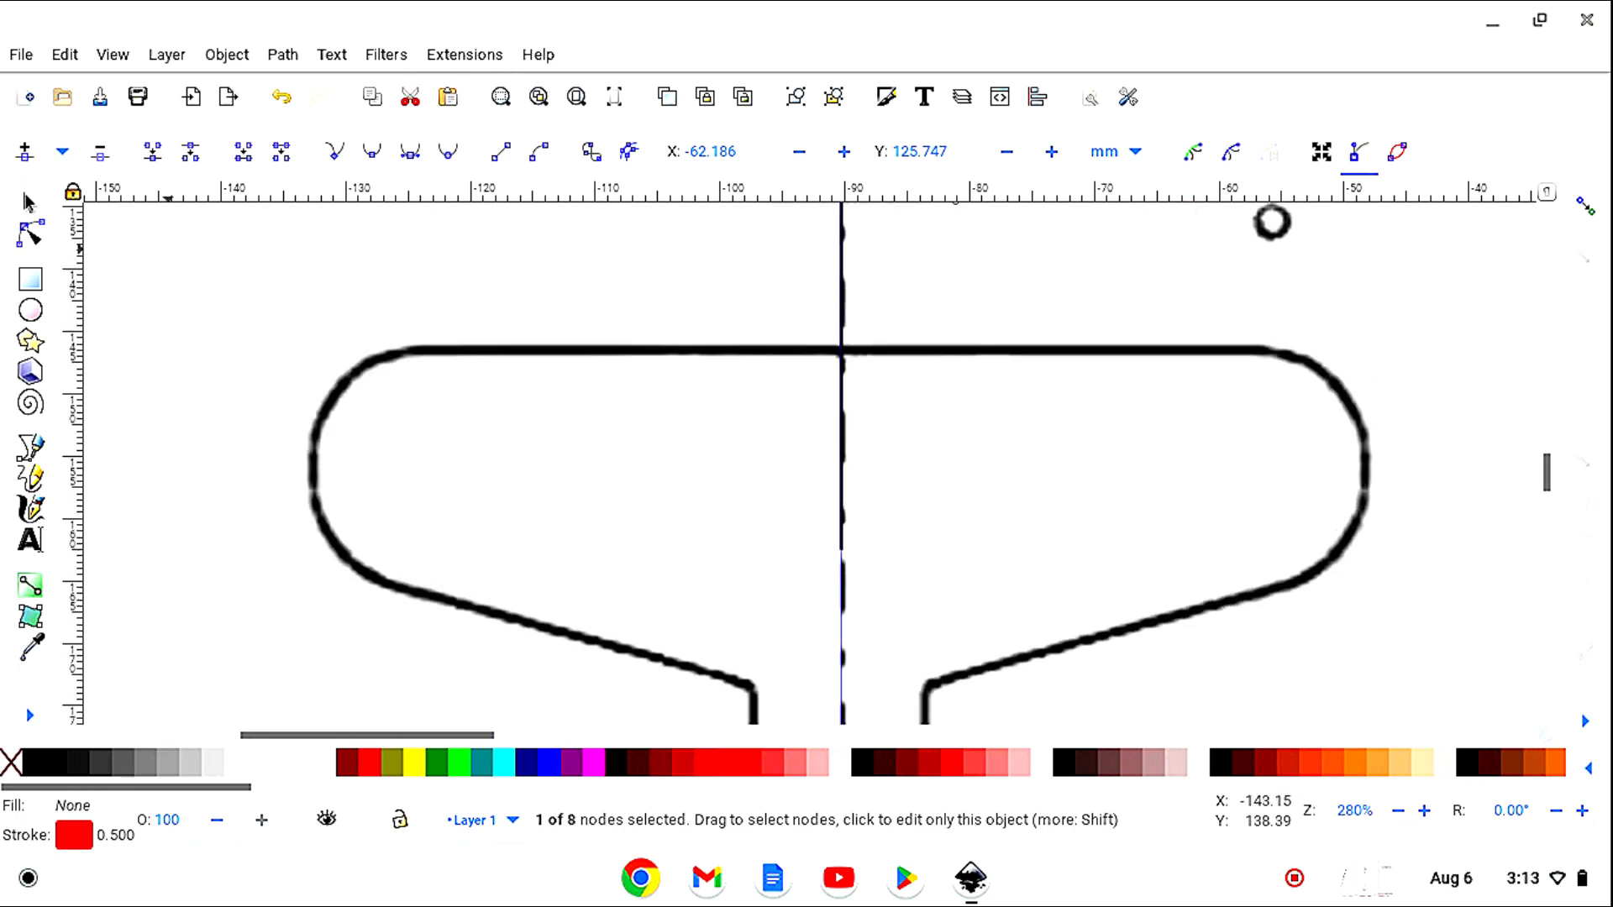
# Move the plan image away from the tracing, farther off the page's left side, to about X -417.7, Y 31.3 mm.
pyautogui.press('s')
pyautogui.click(30, 716)
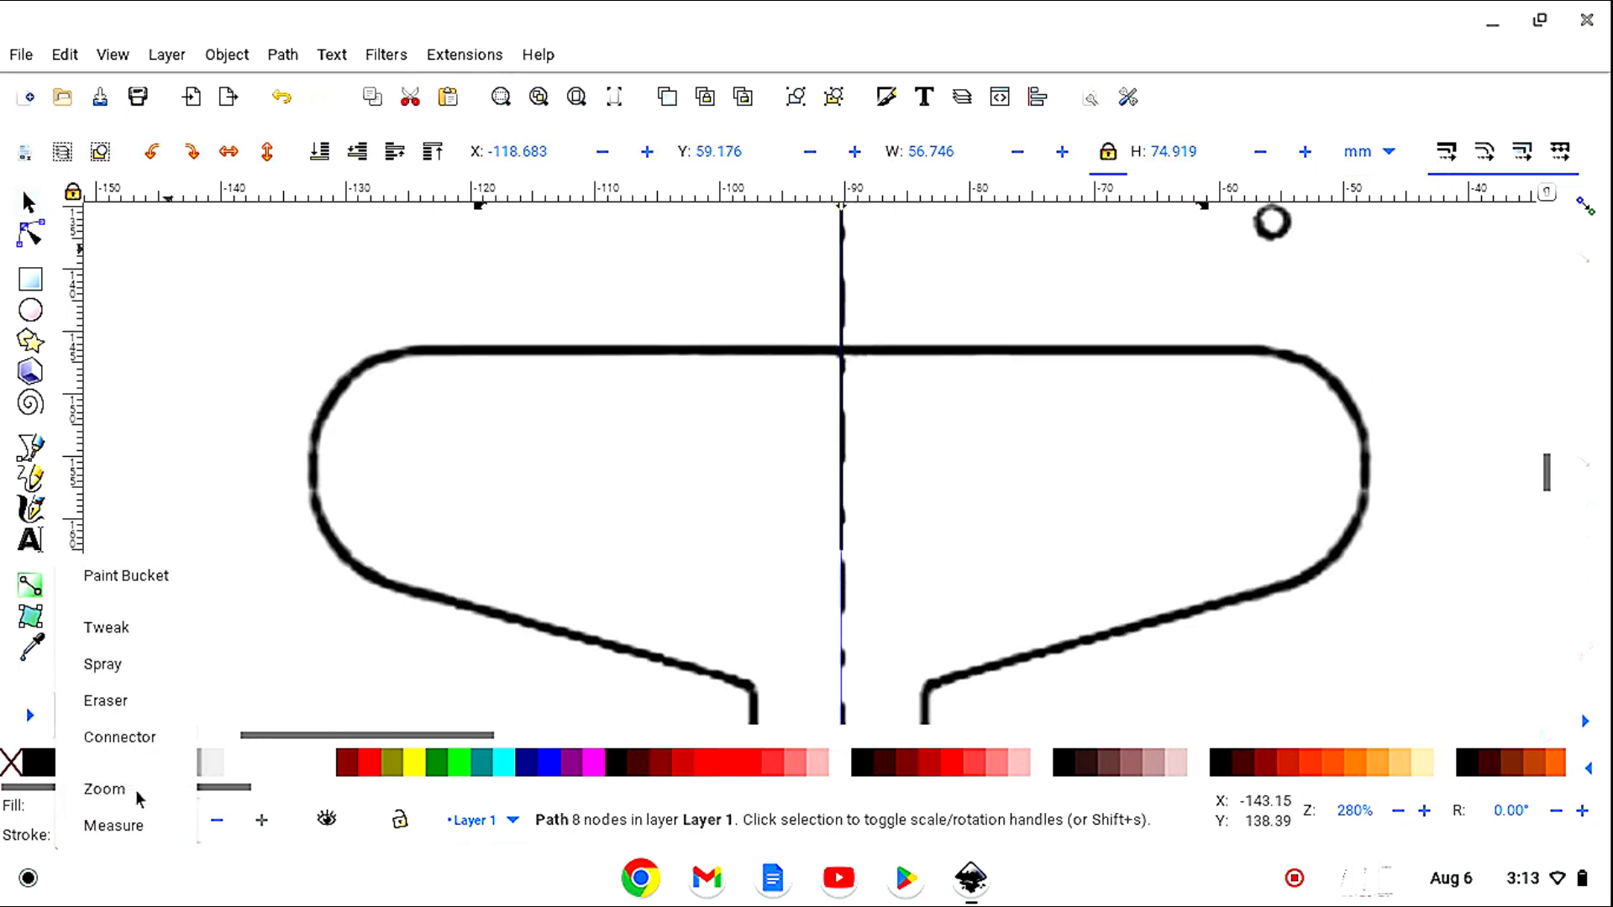
pyautogui.click(92, 831)
pyautogui.click(63, 152)
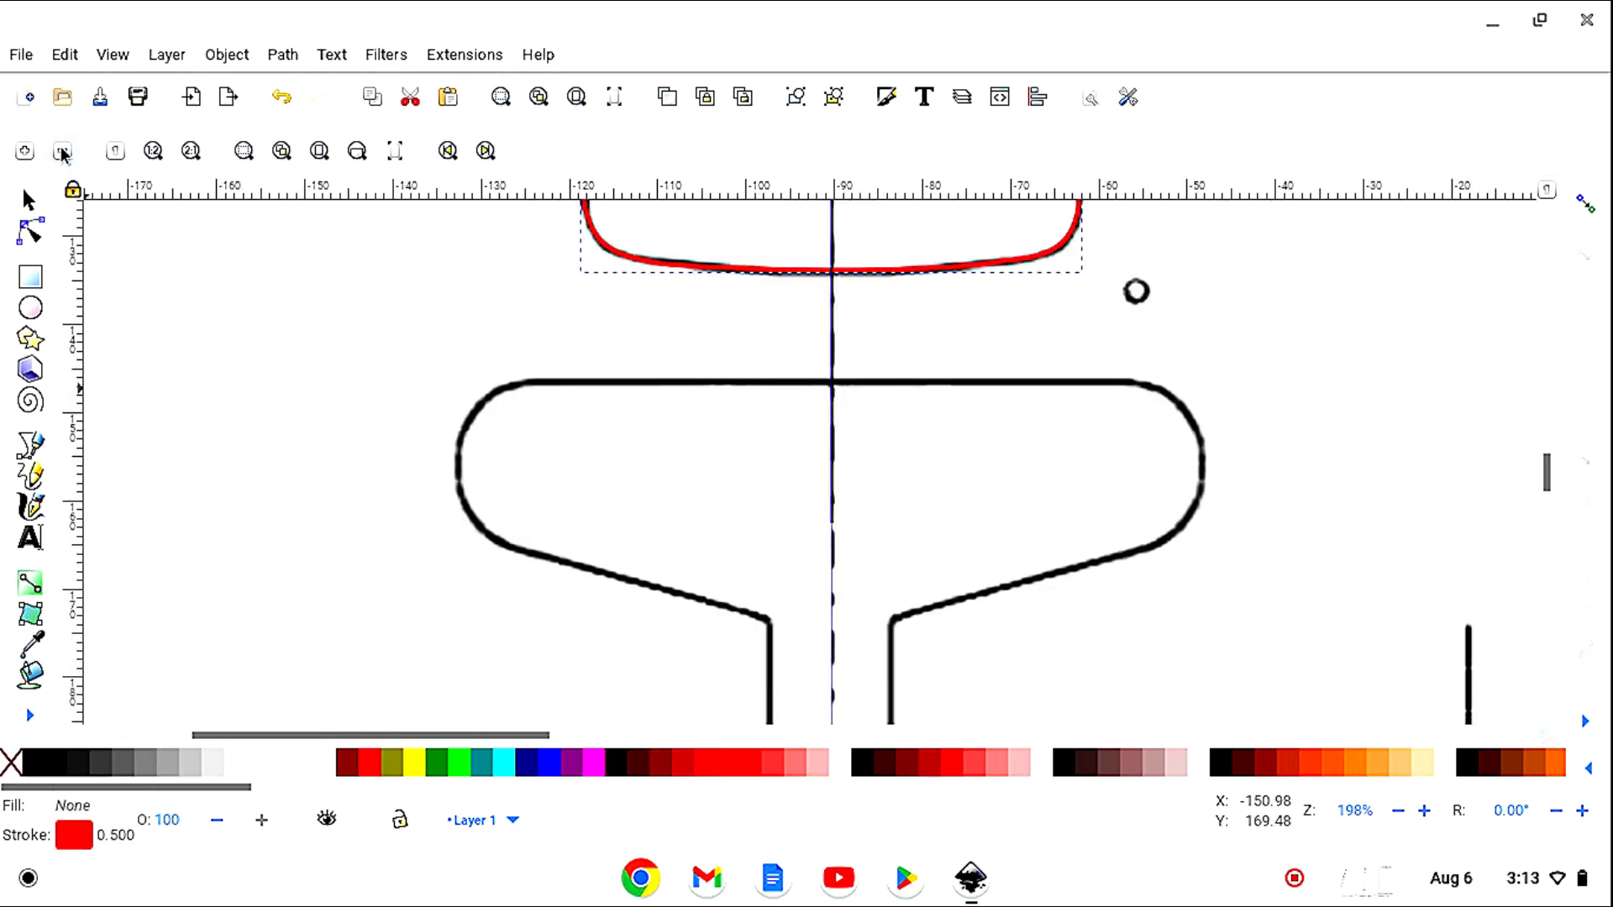
pyautogui.click(63, 152)
pyautogui.click(63, 152)
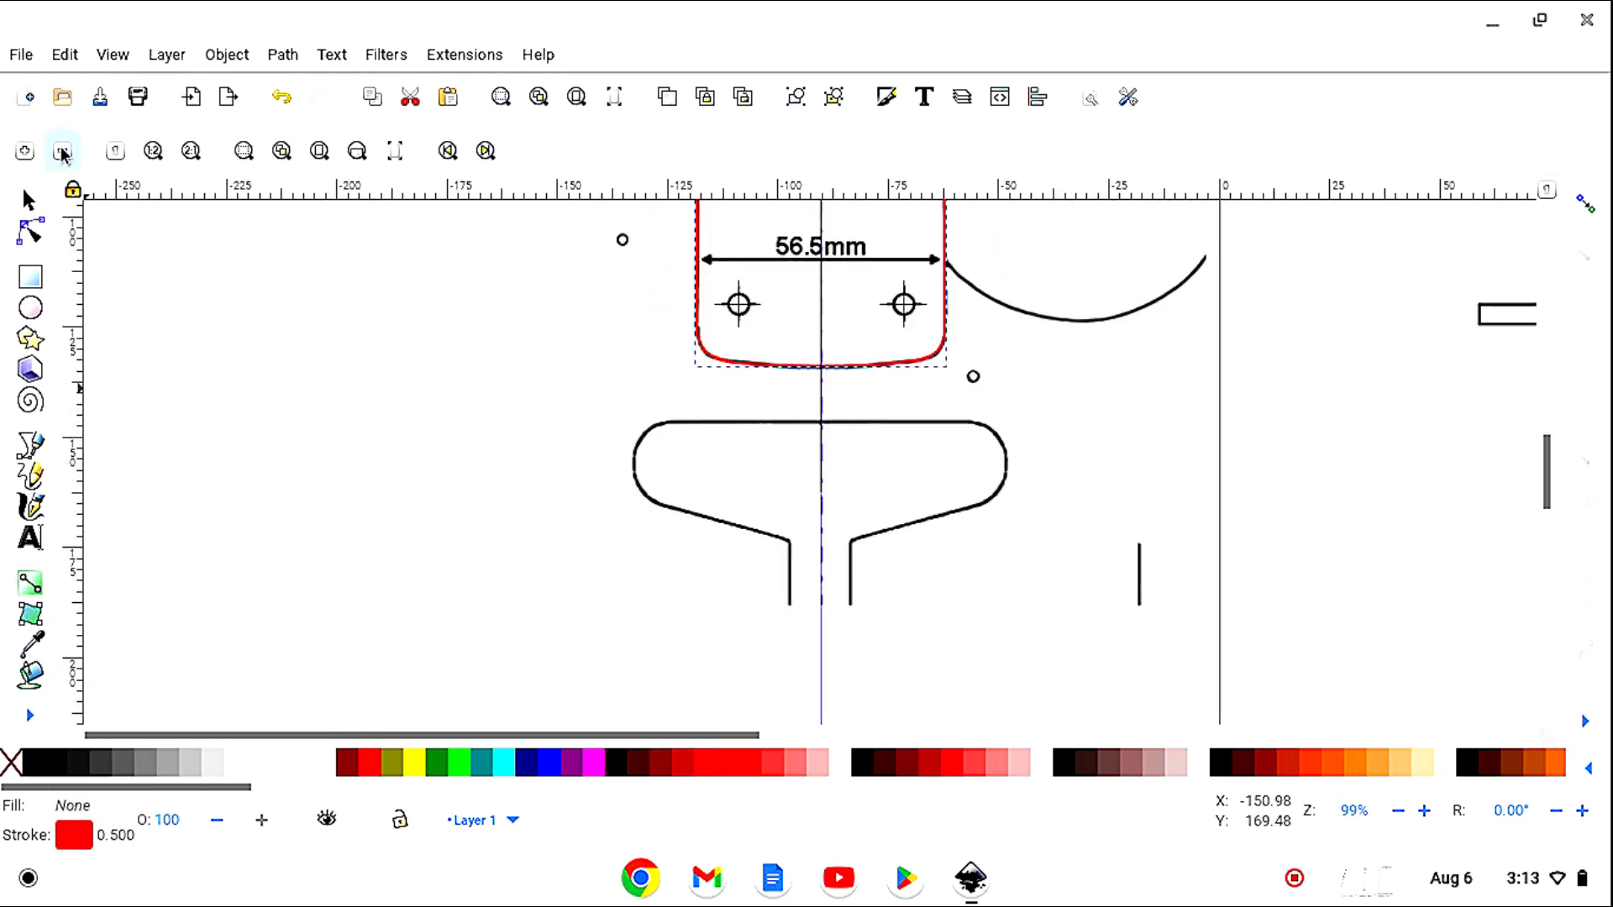
pyautogui.click(63, 152)
pyautogui.click(63, 152)
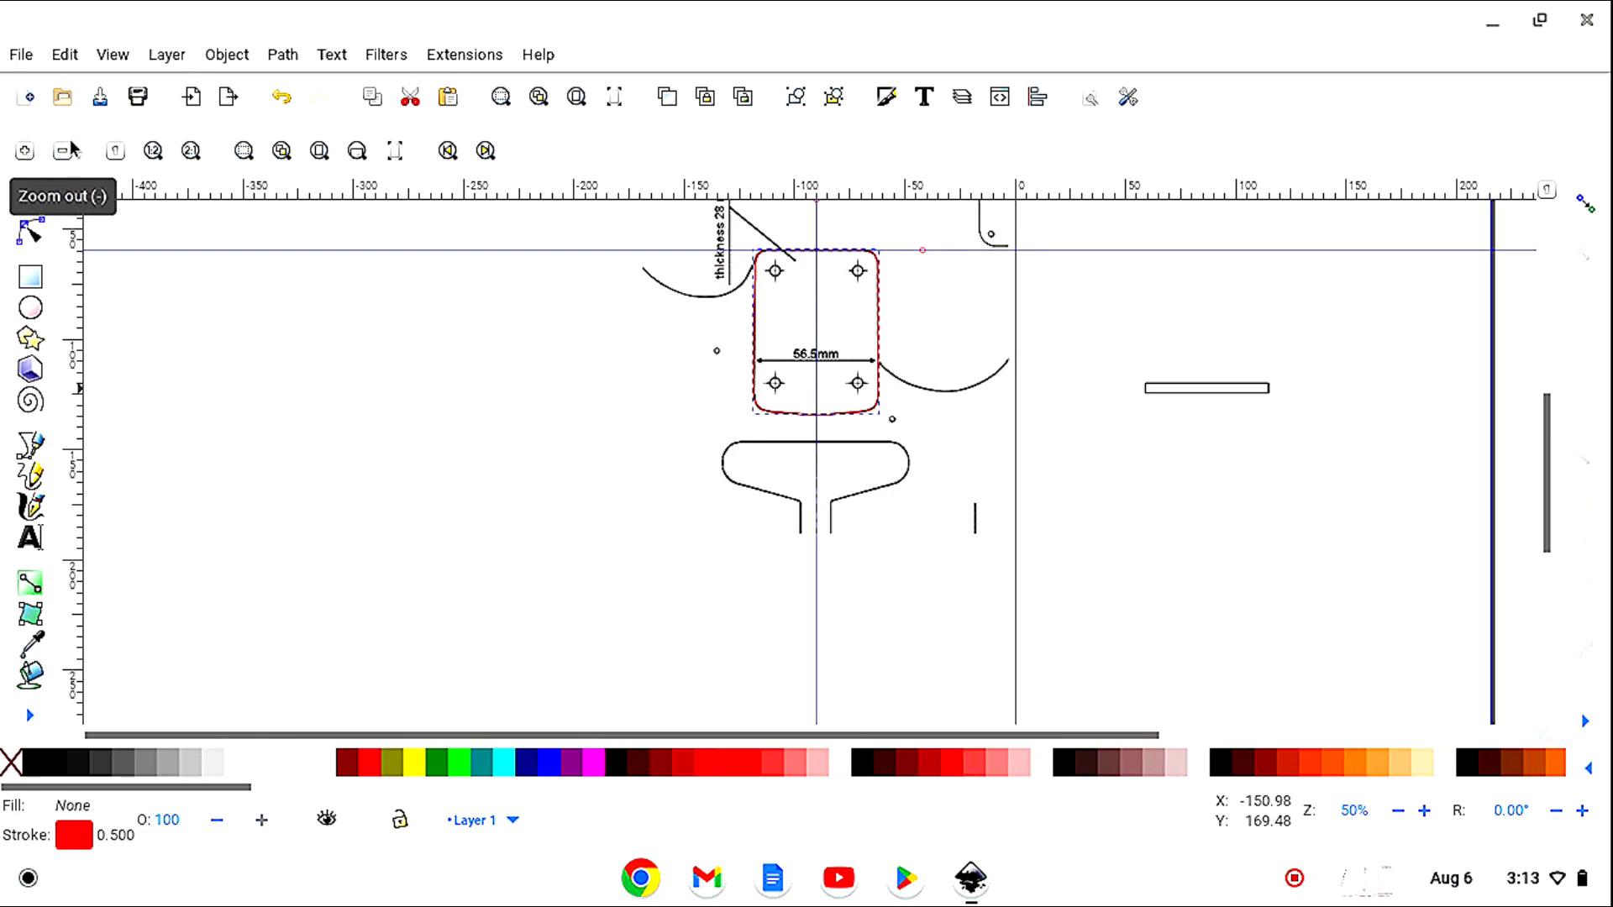
pyautogui.scroll(2, 102, 577)
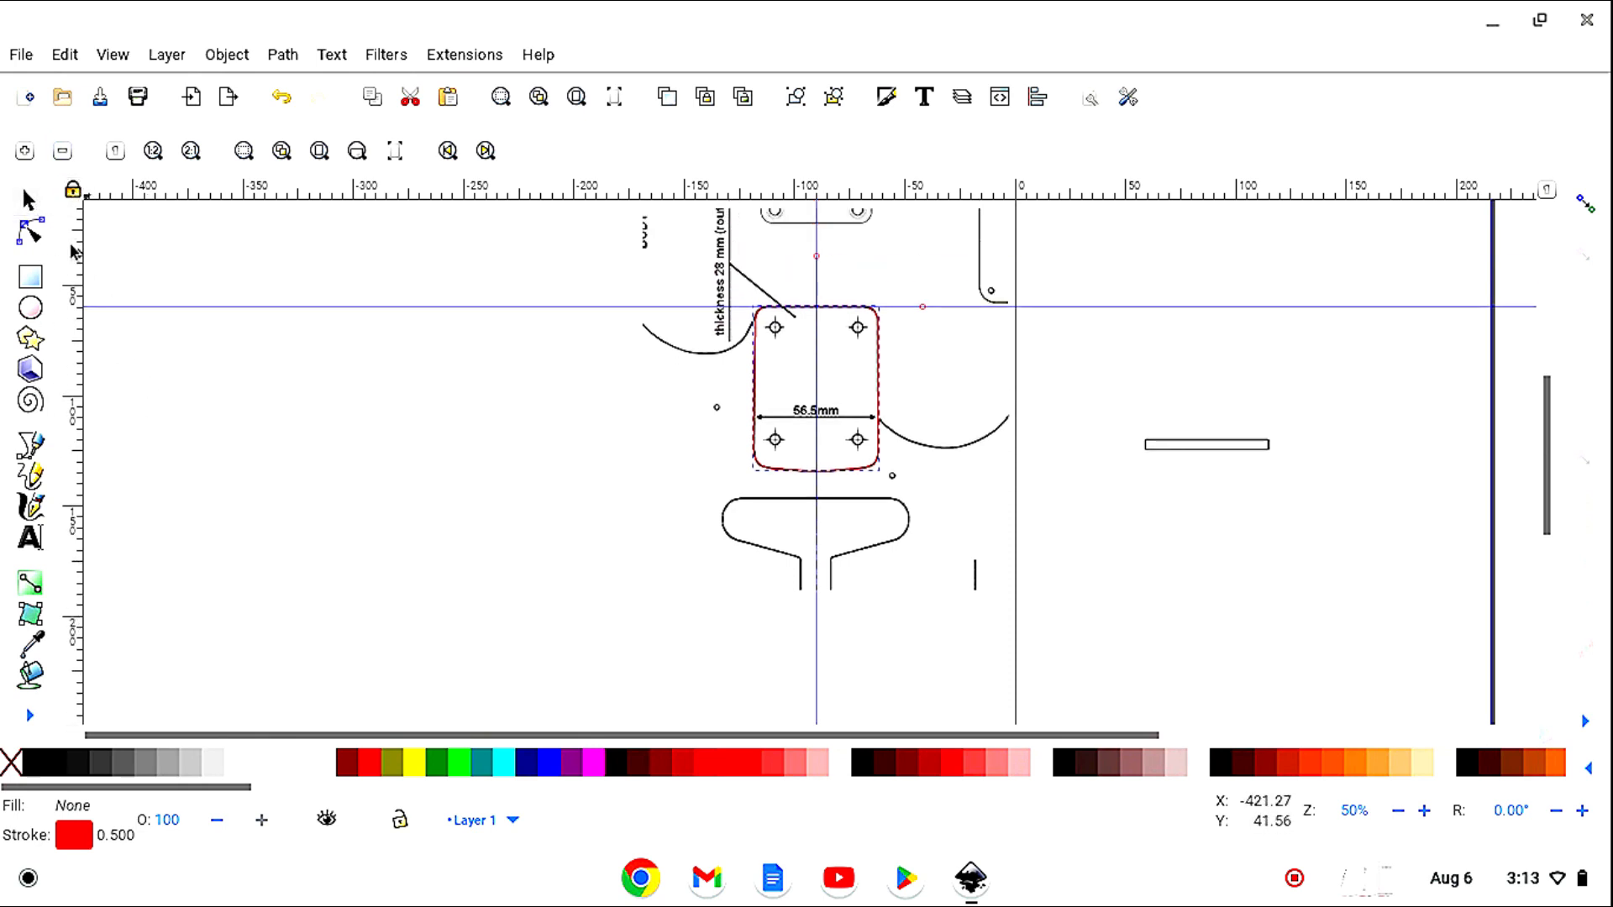
pyautogui.press('s')
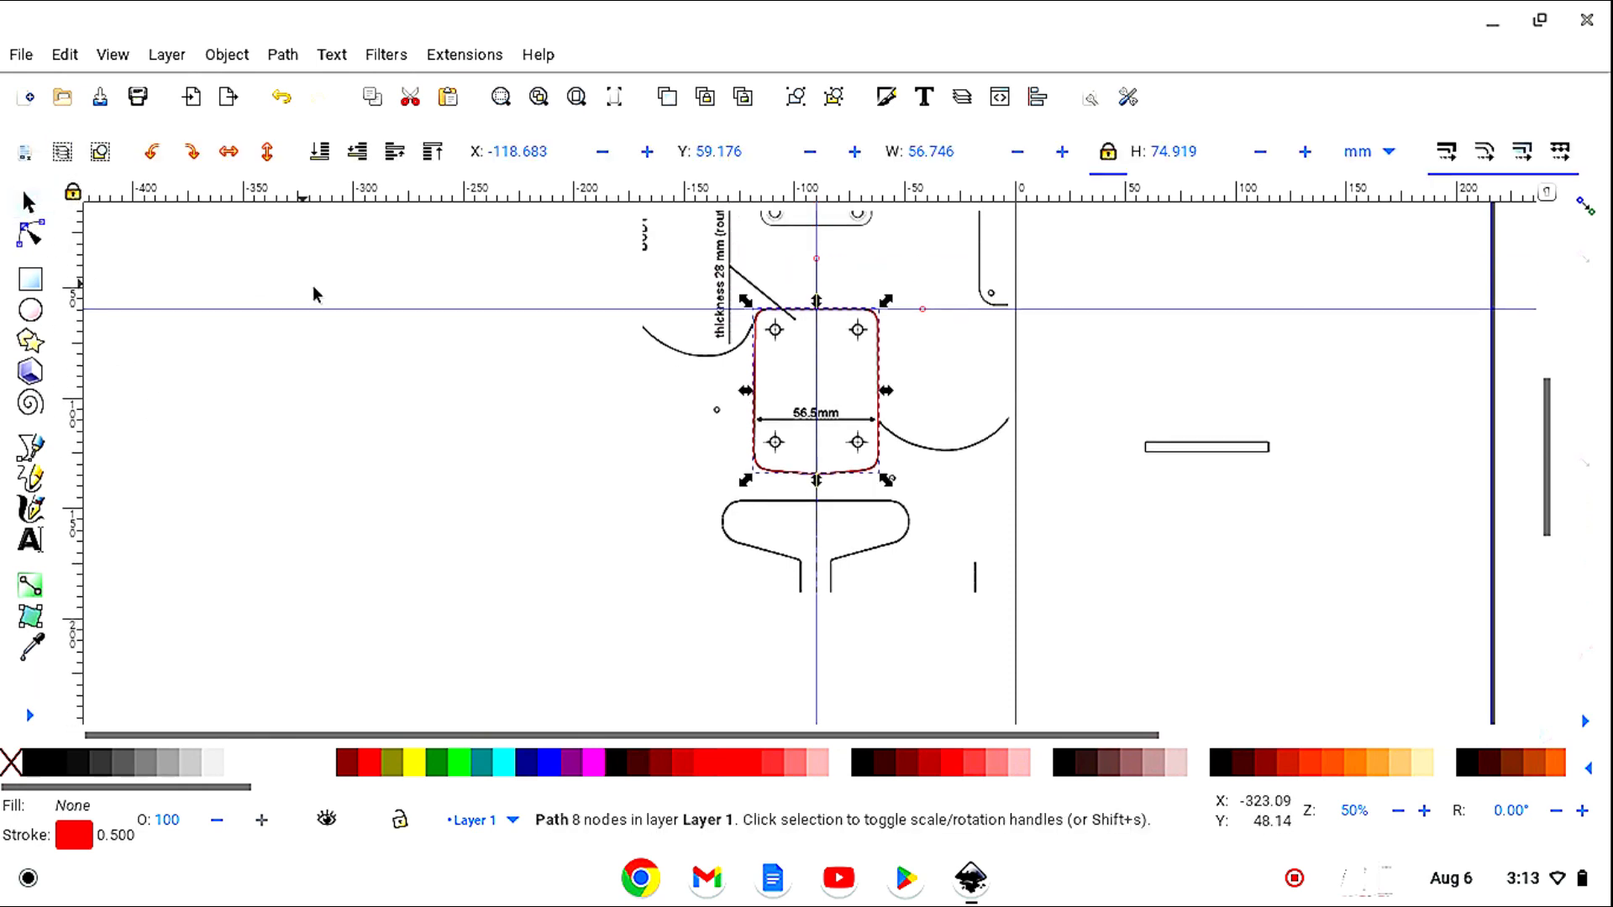
pyautogui.click(816, 283)
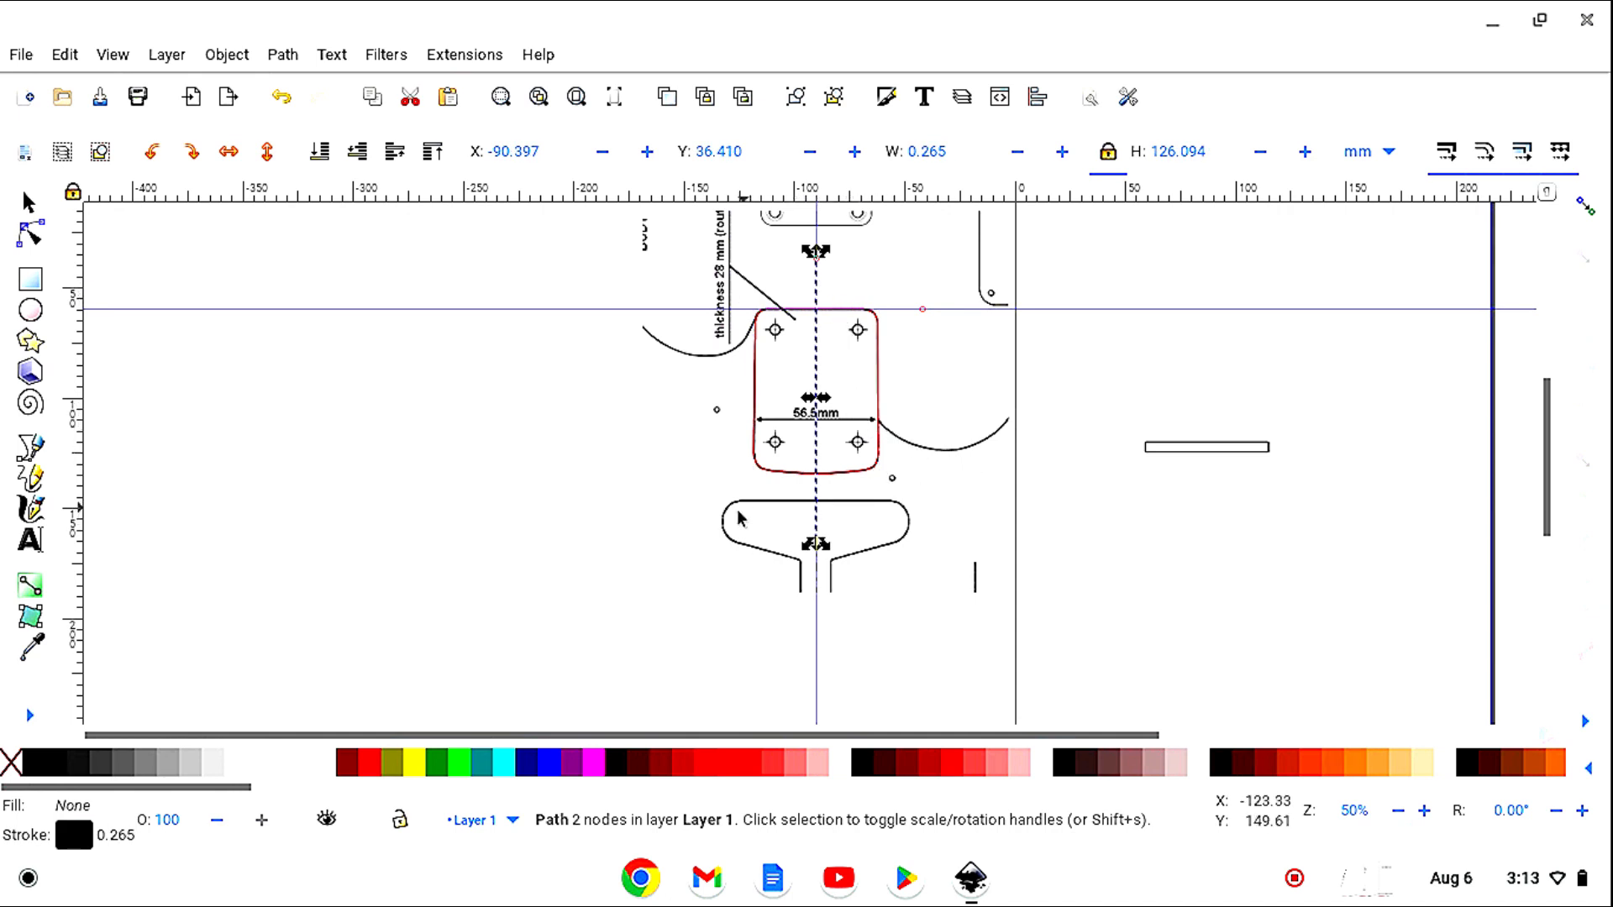
pyautogui.moveTo(741, 519); pyautogui.dragTo(191, 556)
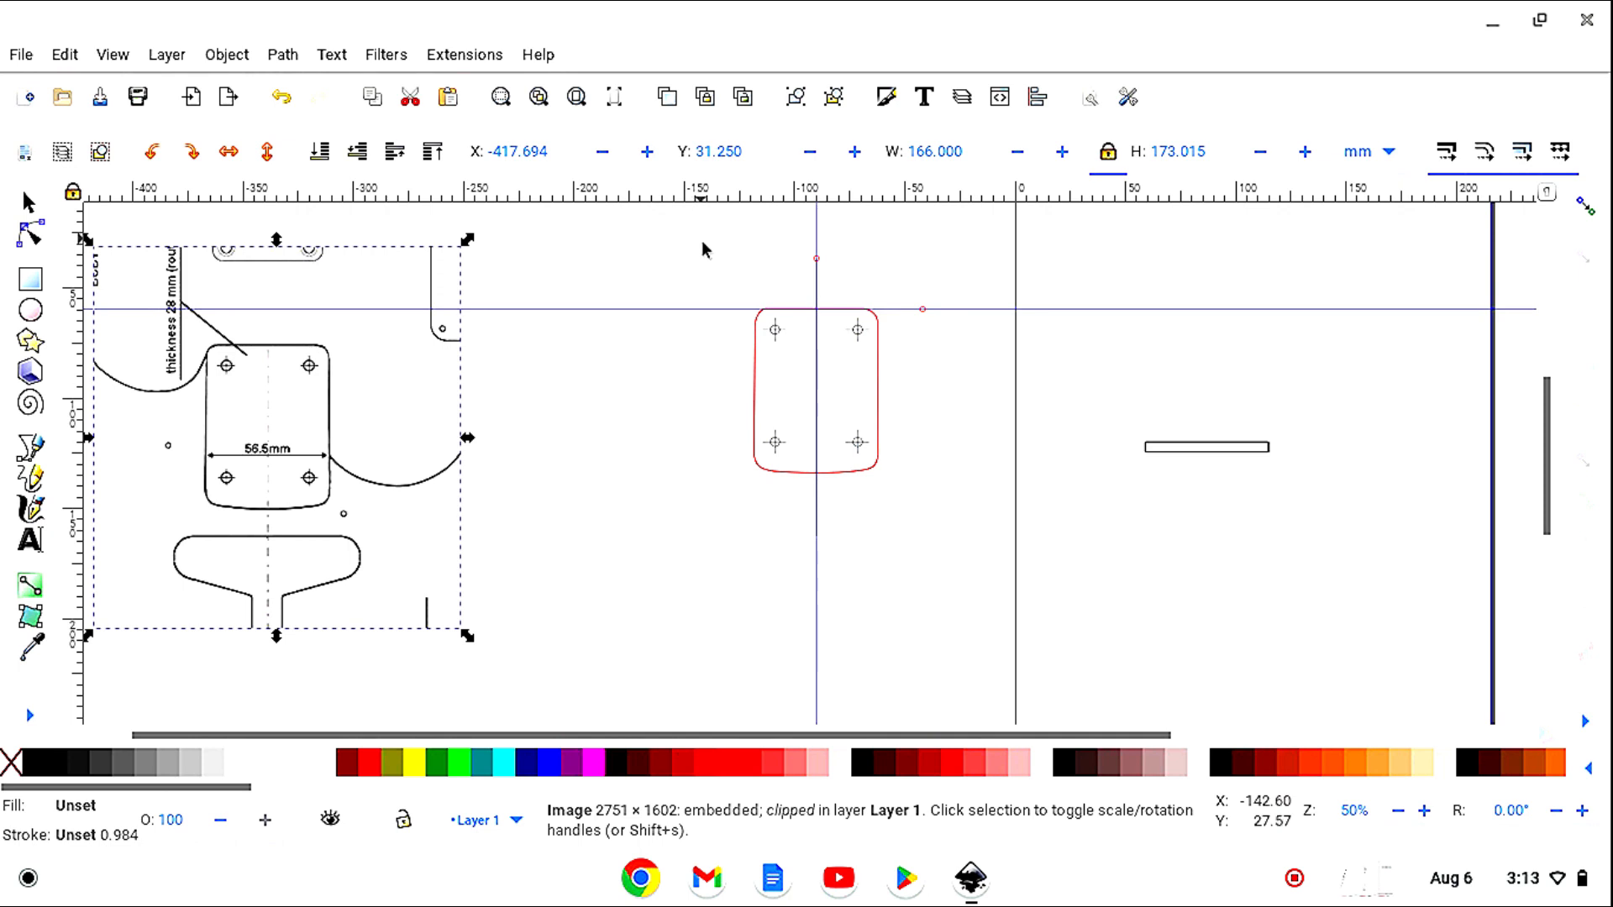
# Give the traced outline, centreline and four crosshairs a black stroke 0.5 mm wide.
pyautogui.moveTo(699, 239); pyautogui.dragTo(962, 631)
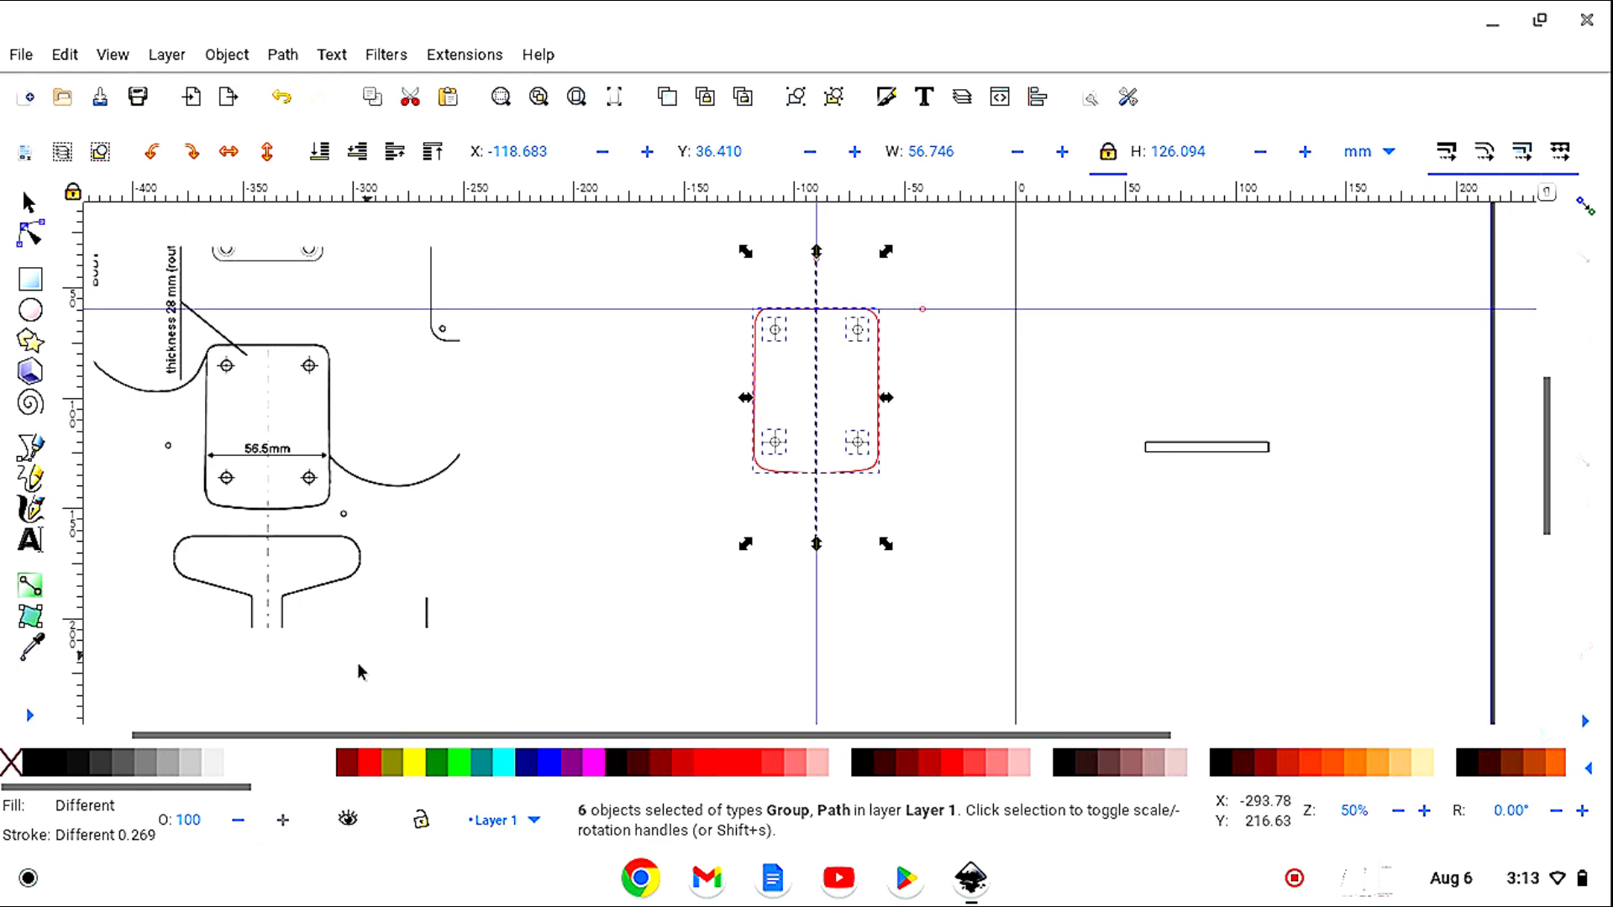
pyautogui.keyDown('shift'); pyautogui.click(32, 772); pyautogui.keyUp('shift')
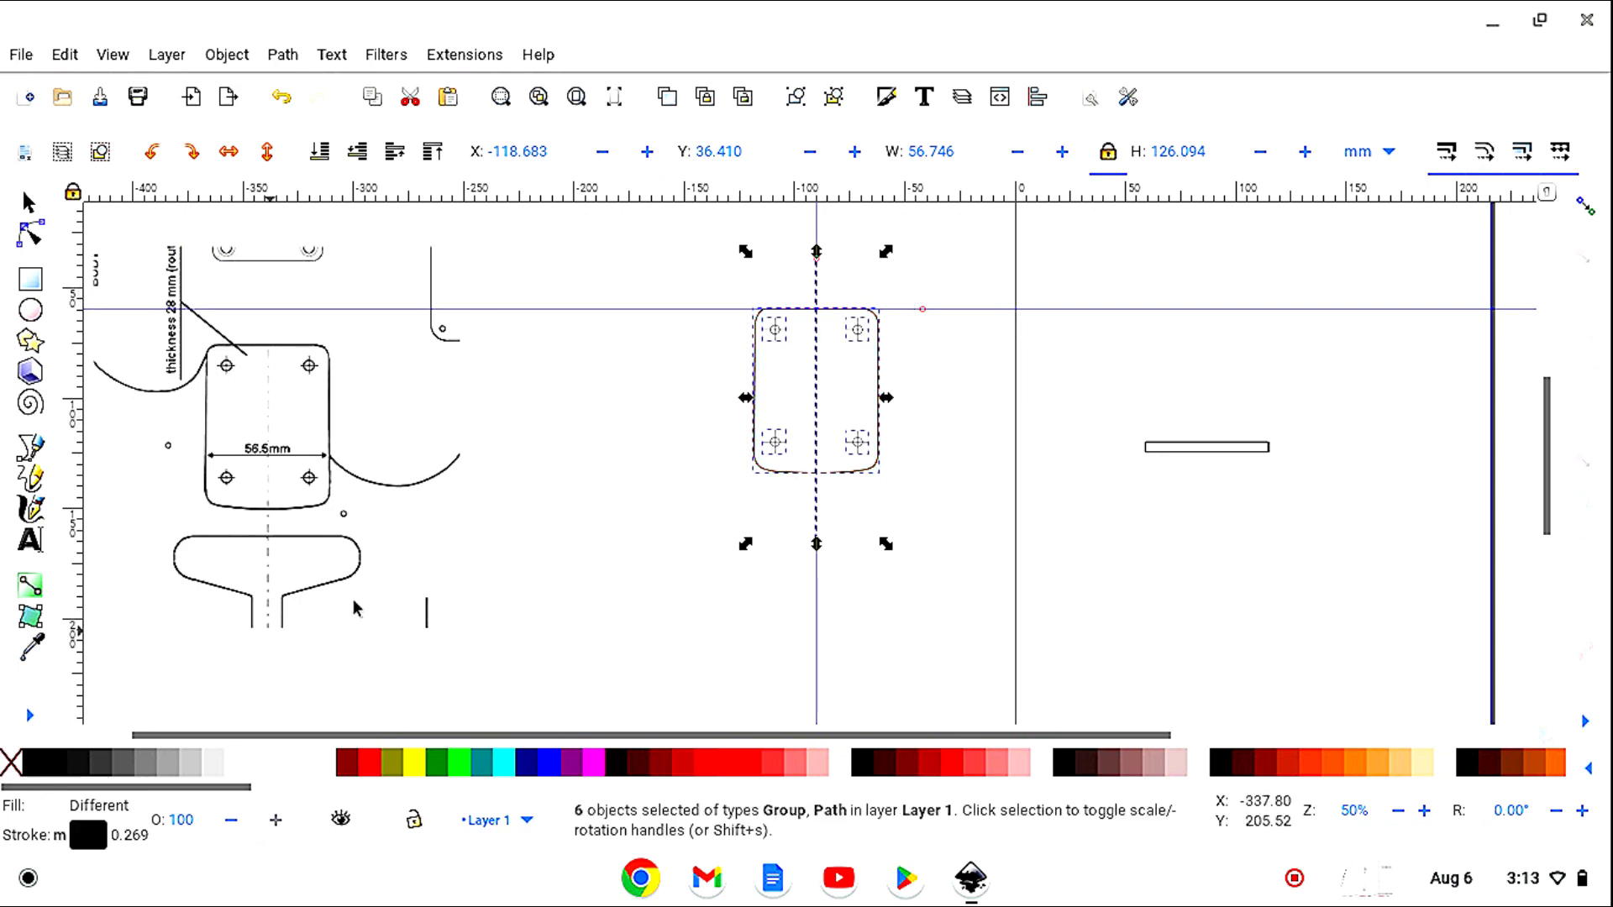
pyautogui.click(887, 99)
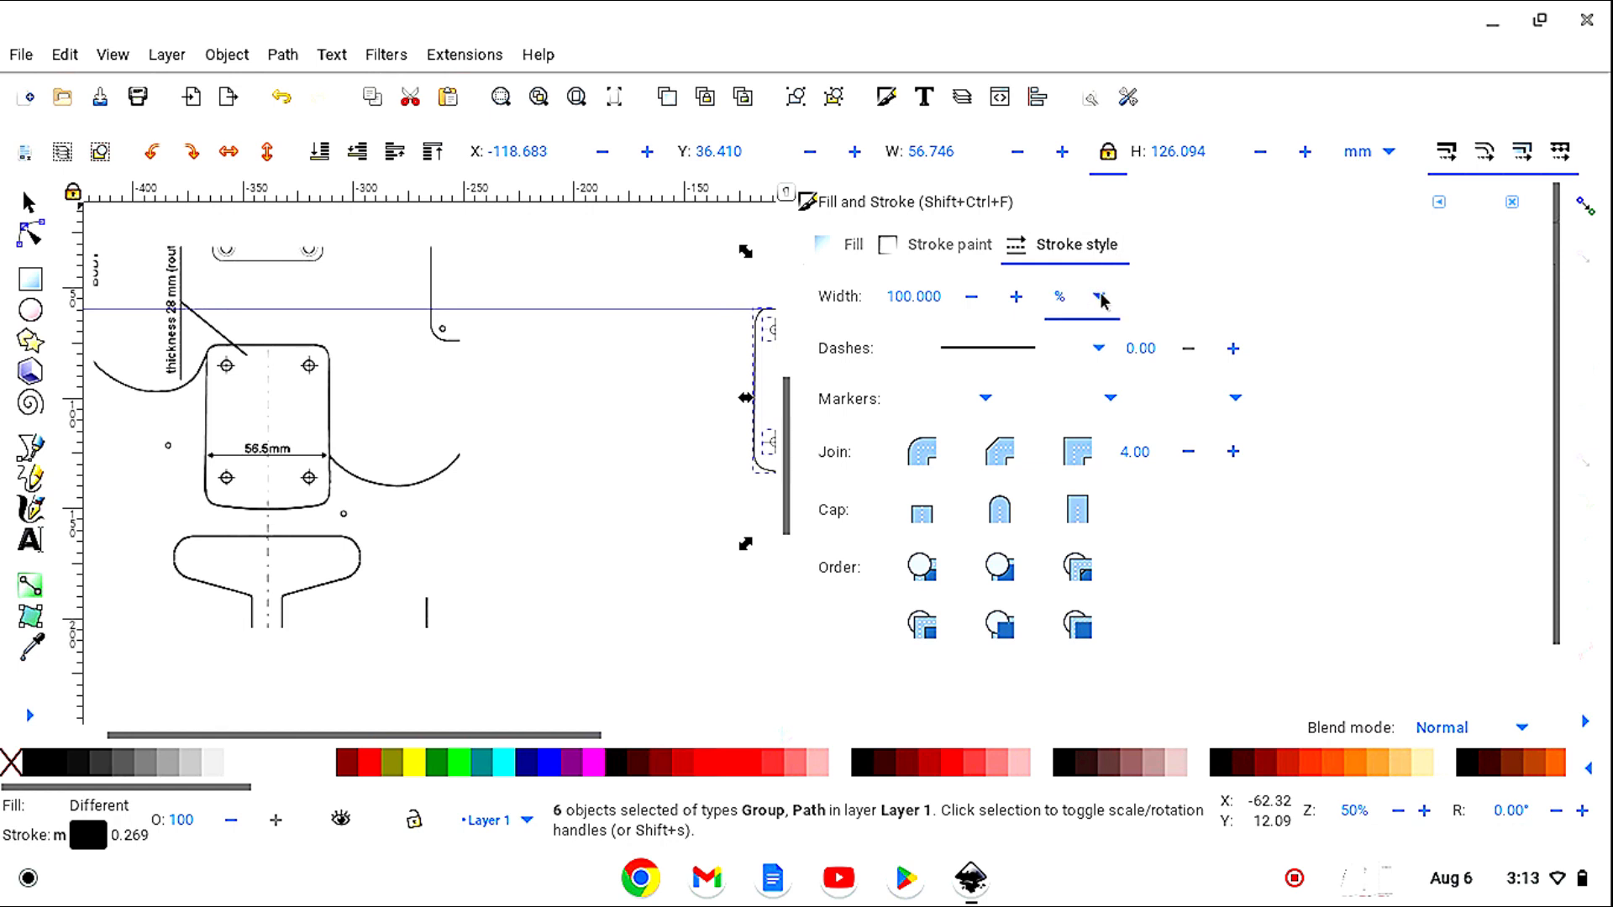
pyautogui.click(1099, 298)
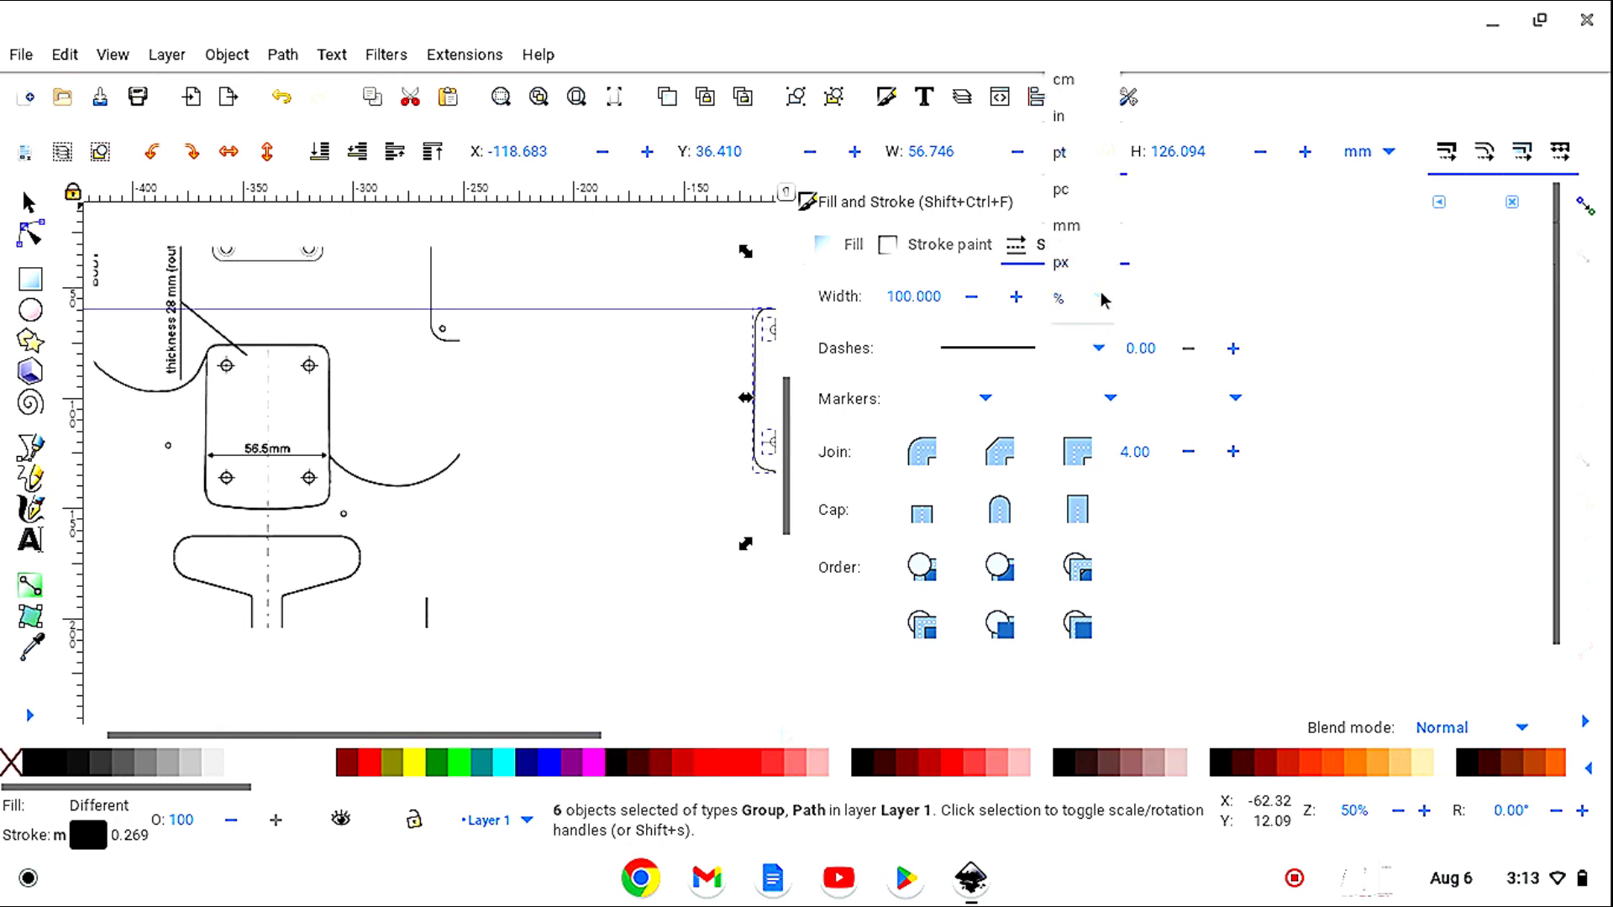
pyautogui.click(1098, 242)
pyautogui.doubleClick(905, 297)
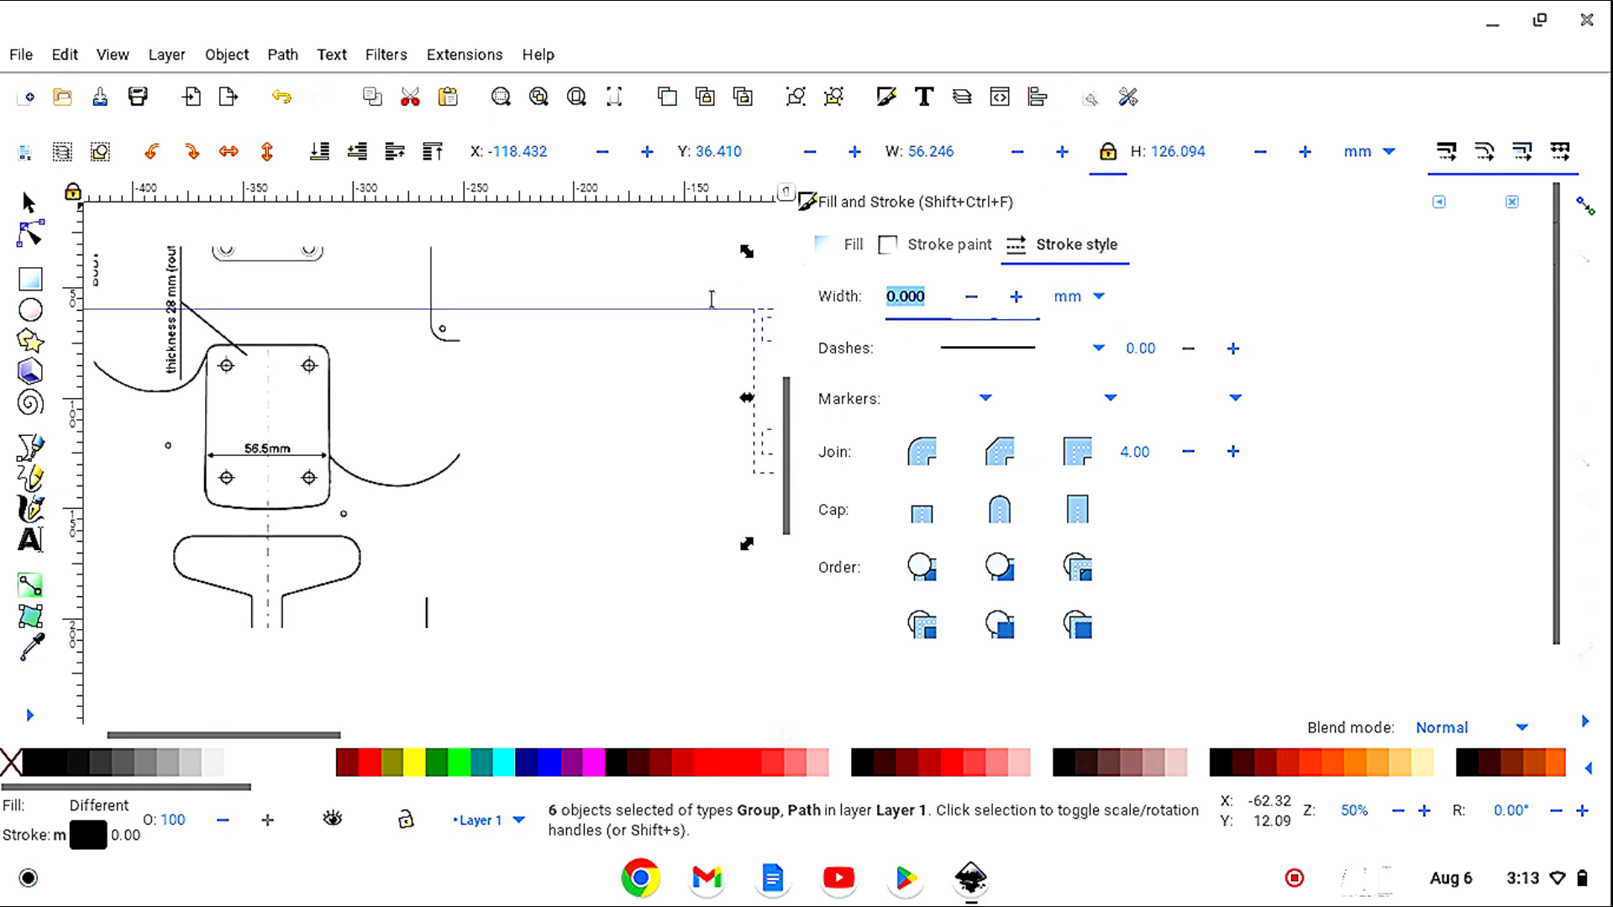
pyautogui.write('.5')
pyautogui.press('Return')
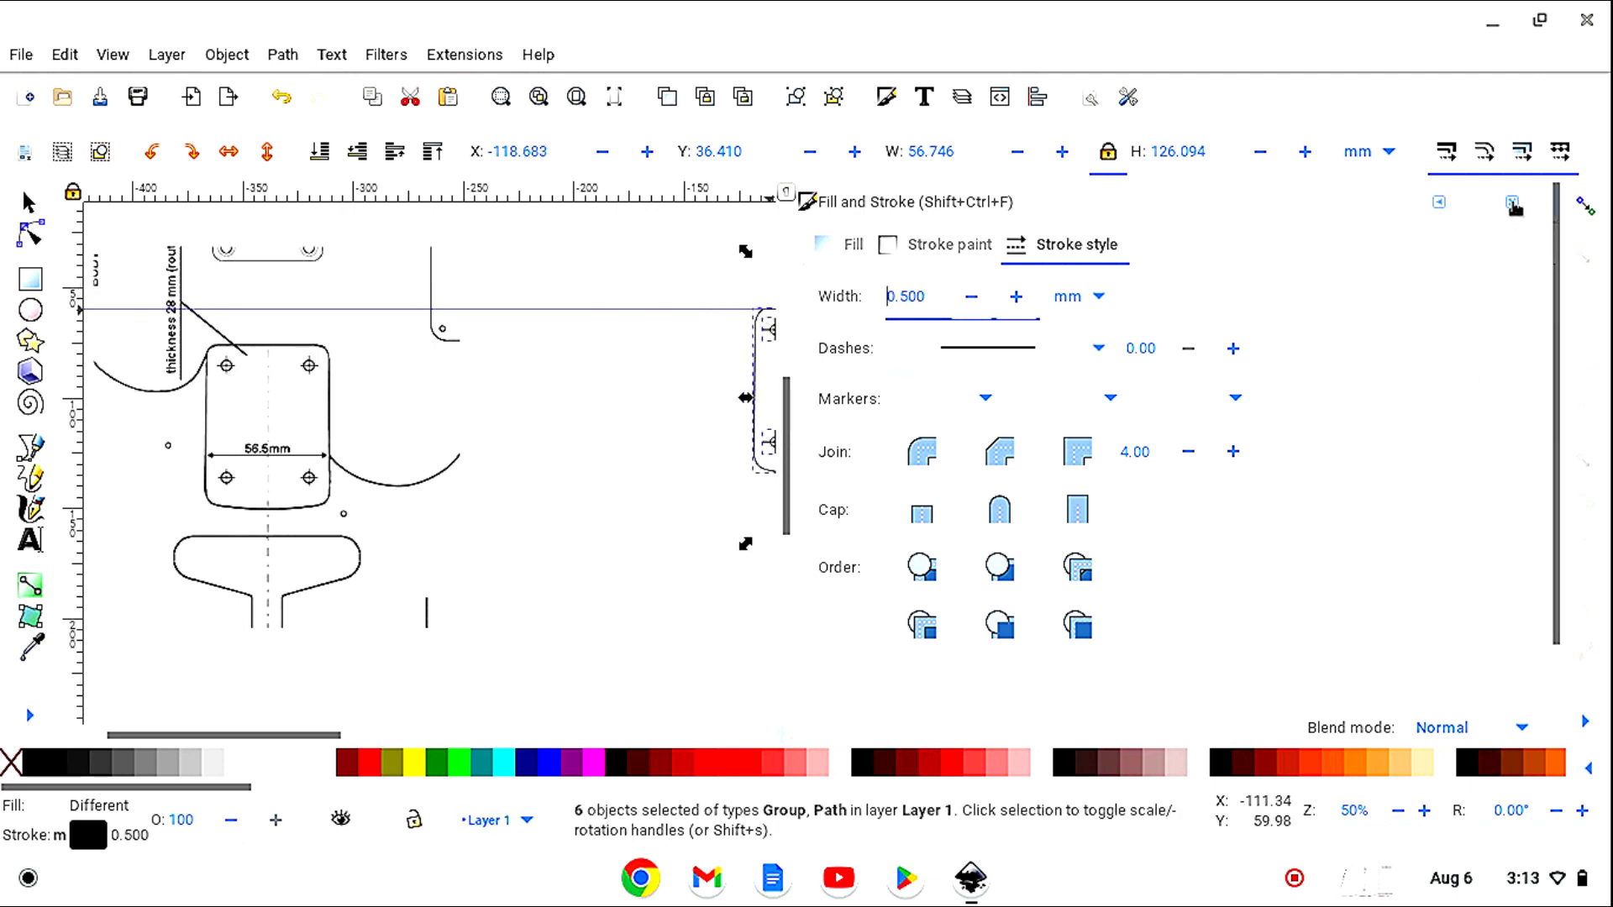
pyautogui.click(1512, 201)
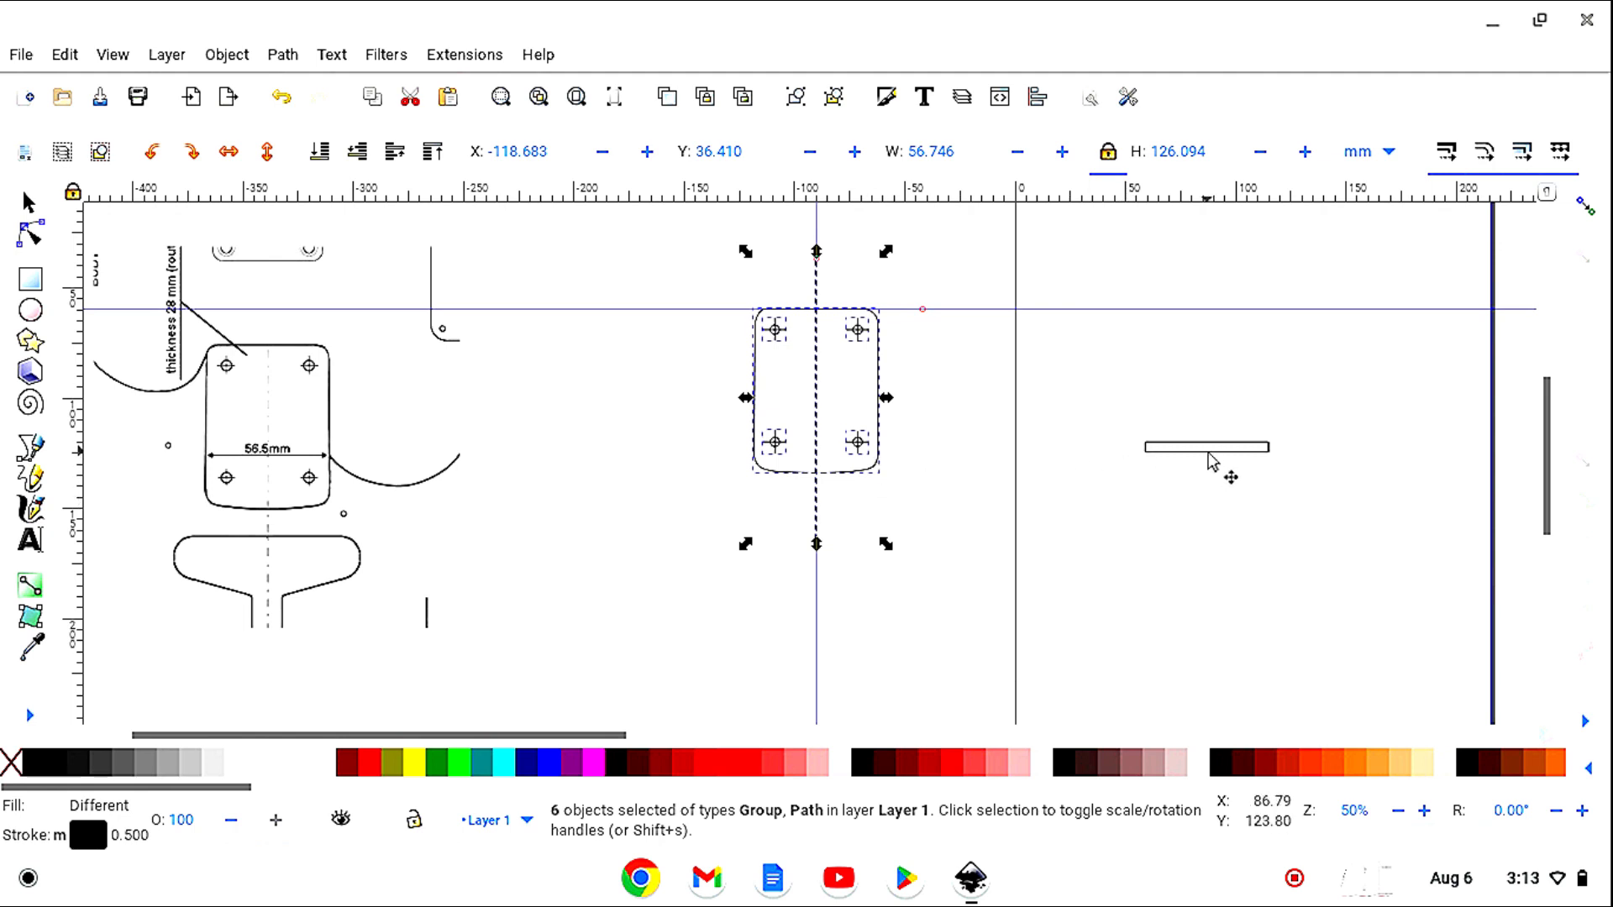
# Move the narrow rectangle off the page to below the plan image, at about X -349.8, Y 226.0 mm.
pyautogui.moveTo(1210, 452); pyautogui.dragTo(247, 715)
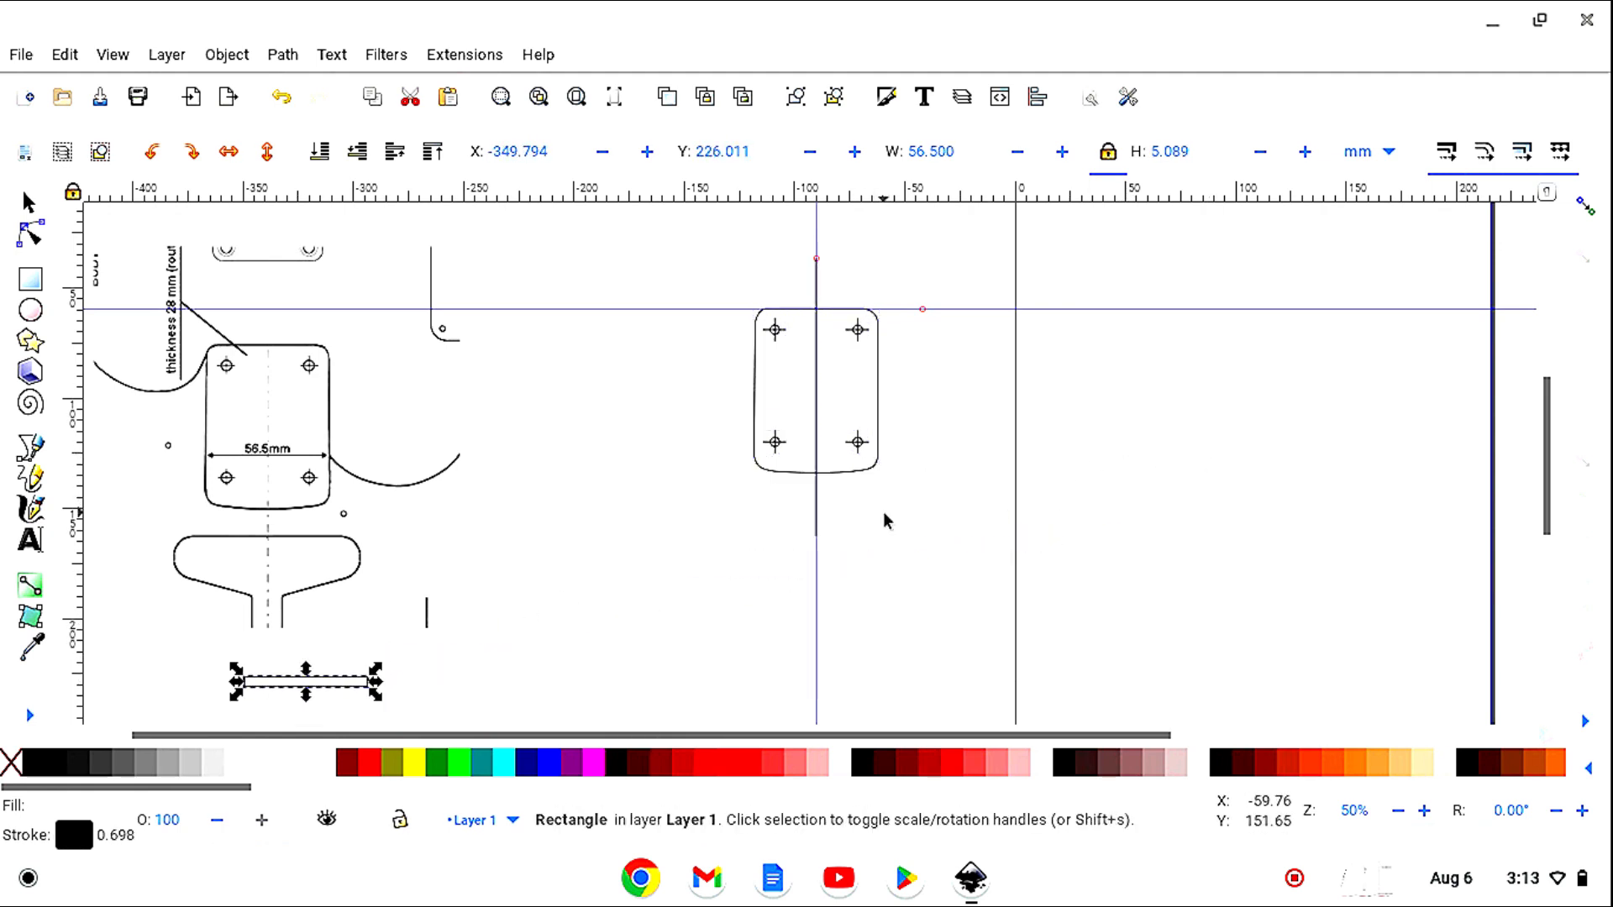
pyautogui.moveTo(872, 472); pyautogui.dragTo(1303, 505)
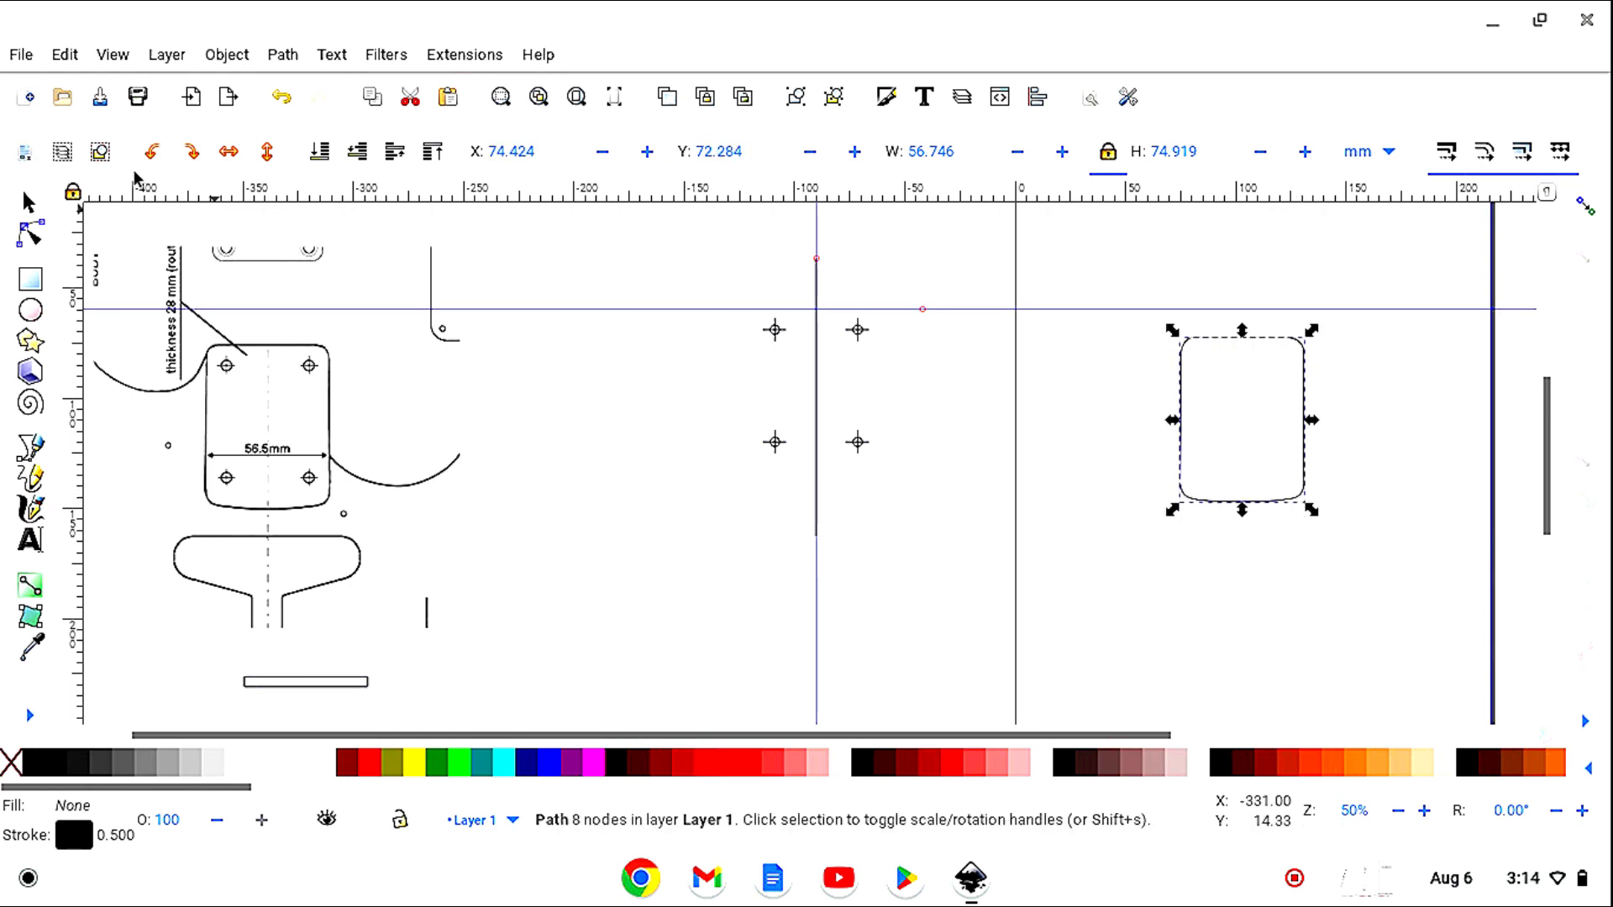
pyautogui.click(286, 97)
# Clear the selection and delete all guides from the document.
pyautogui.click(640, 268)
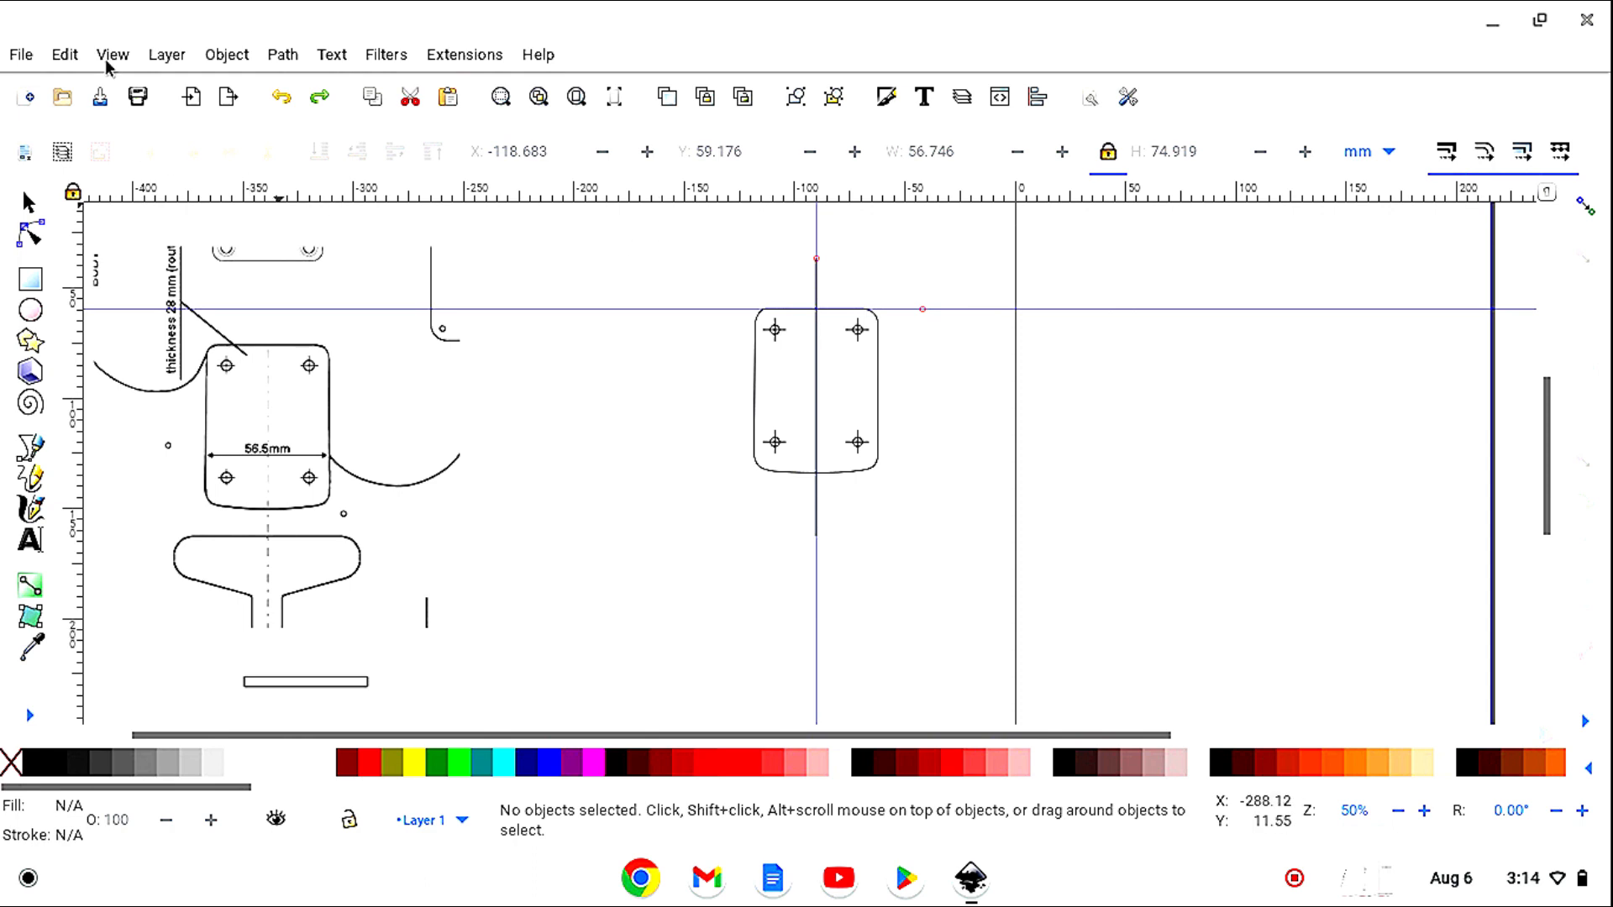
pyautogui.click(65, 56)
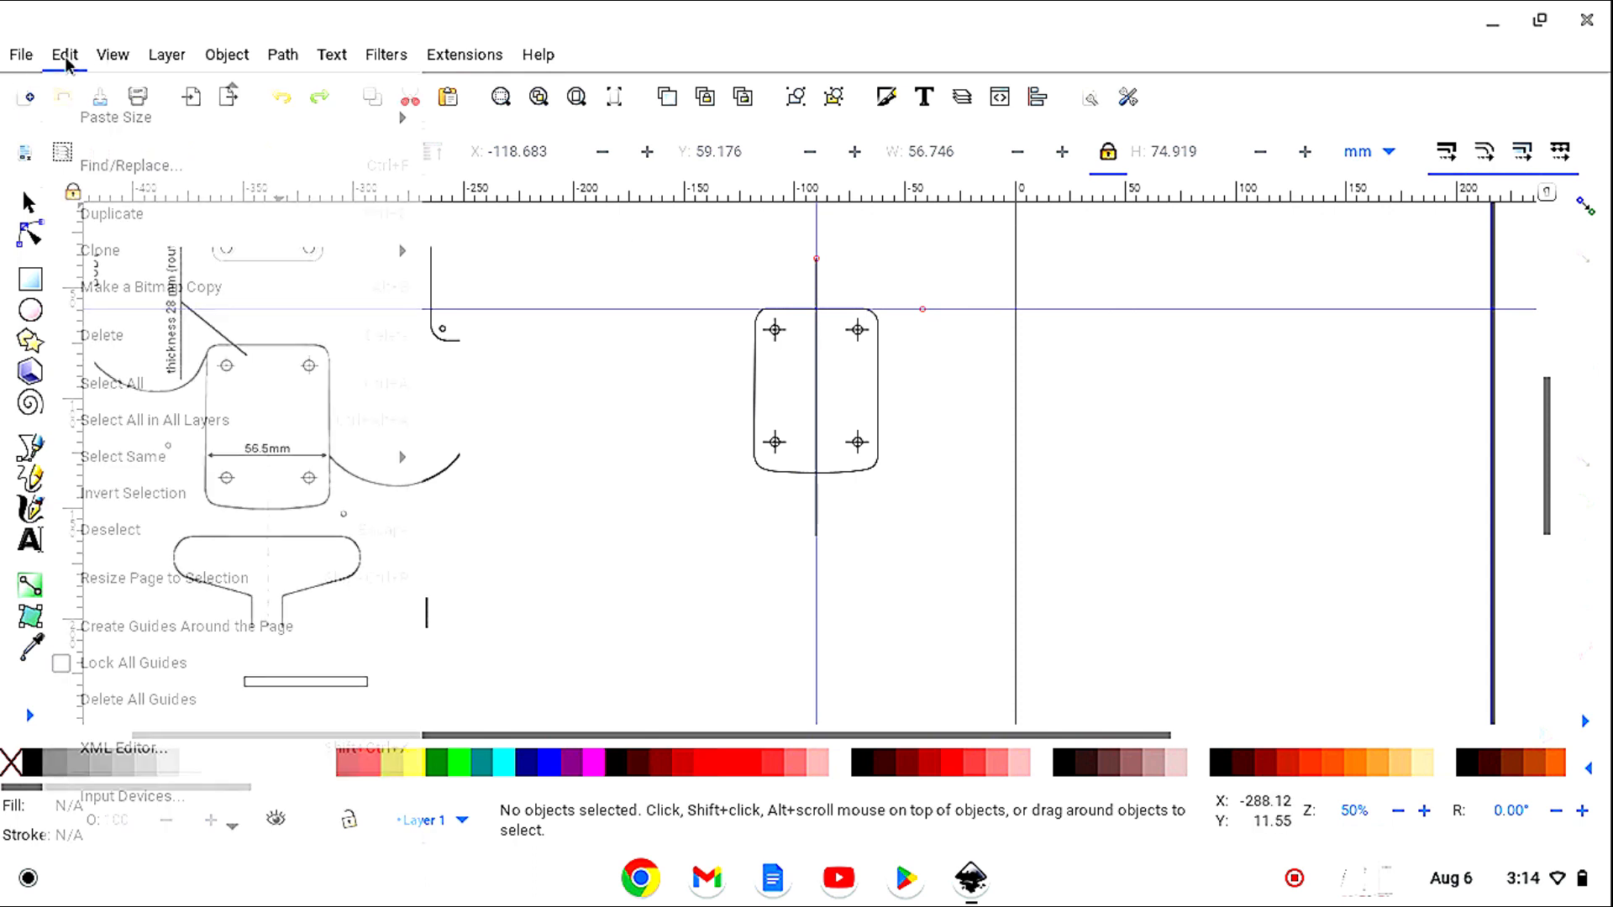
pyautogui.click(173, 738)
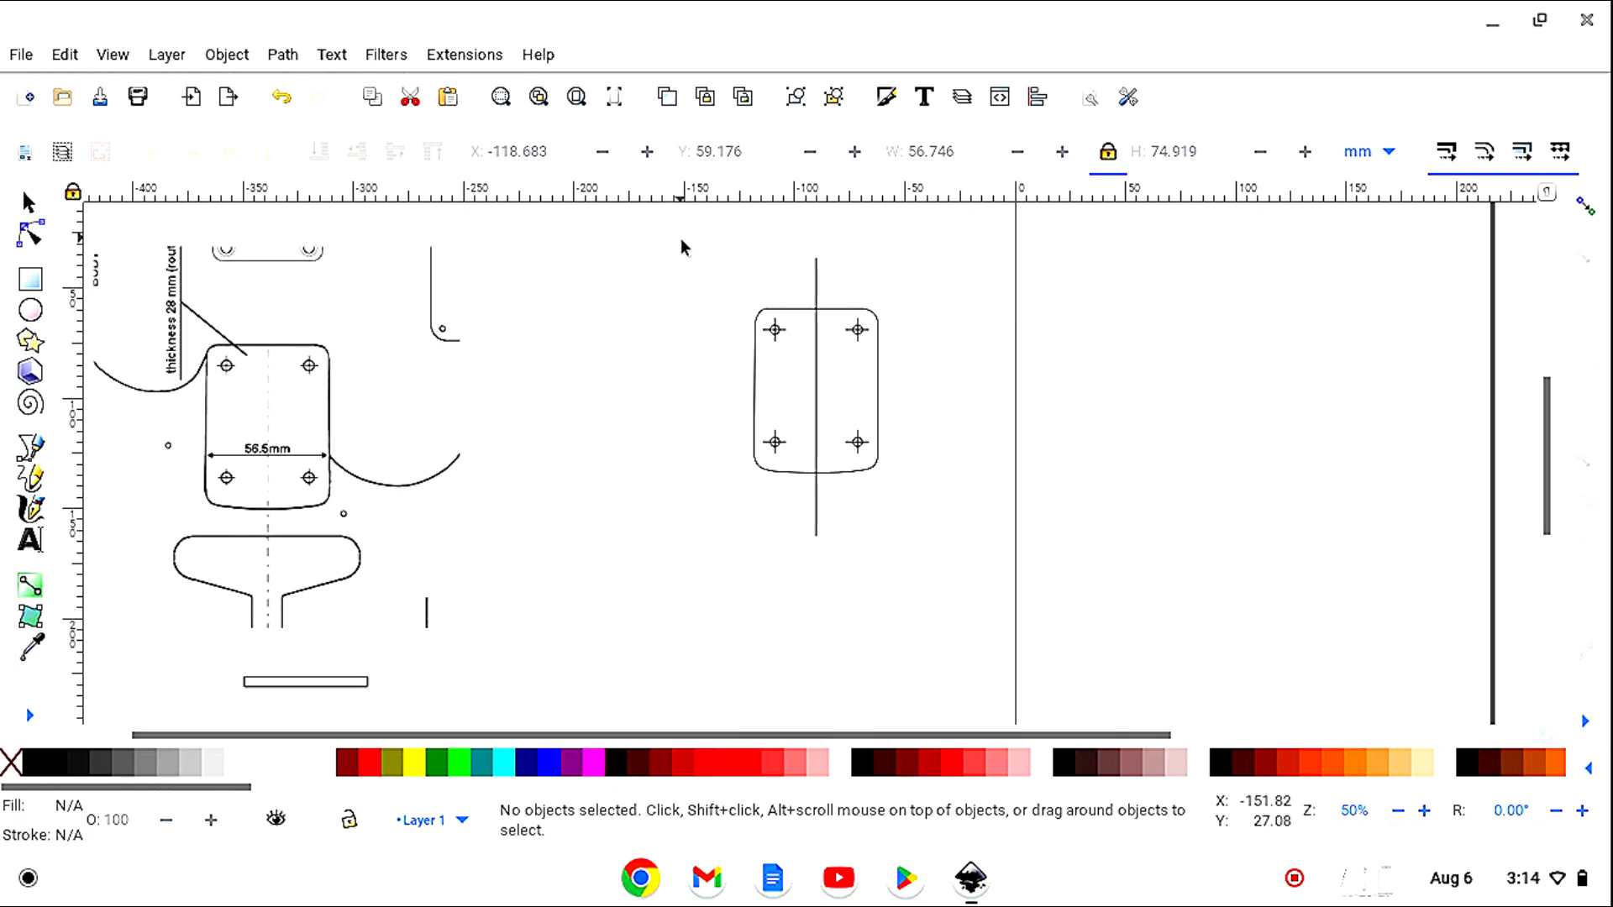
# Group the outline, centreline and four crosshairs and move the group onto the page at about X 85.9, Y 66.4 mm.
pyautogui.moveTo(679, 239); pyautogui.dragTo(955, 593)
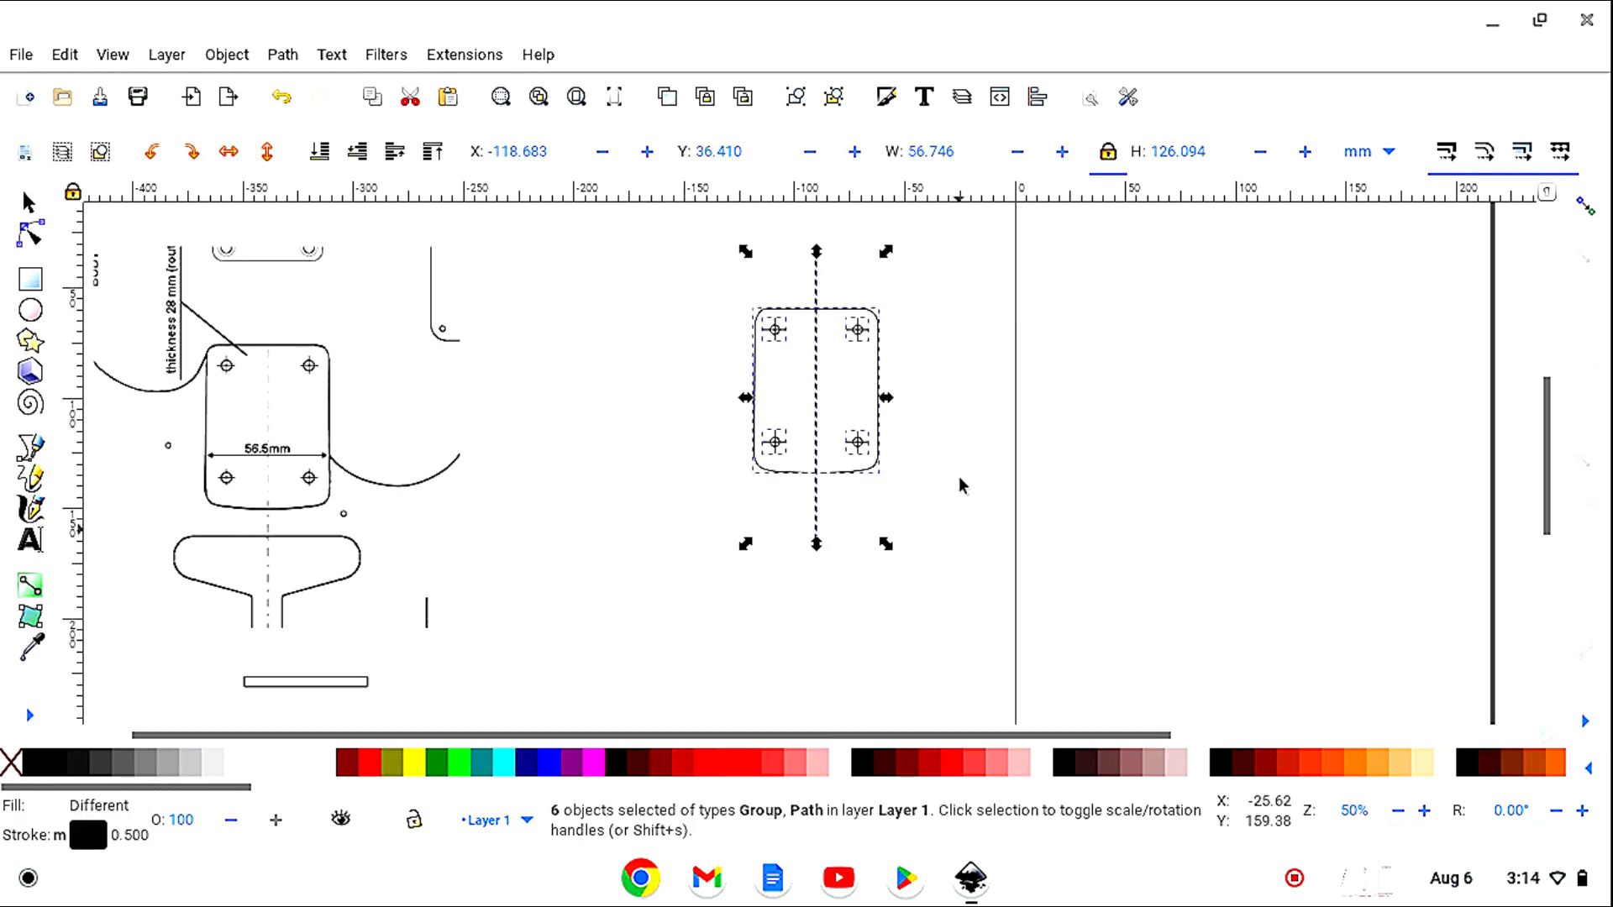
pyautogui.click(796, 98)
pyautogui.moveTo(825, 475); pyautogui.dragTo(1278, 546)
pyautogui.scroll(-5, 890, 609)
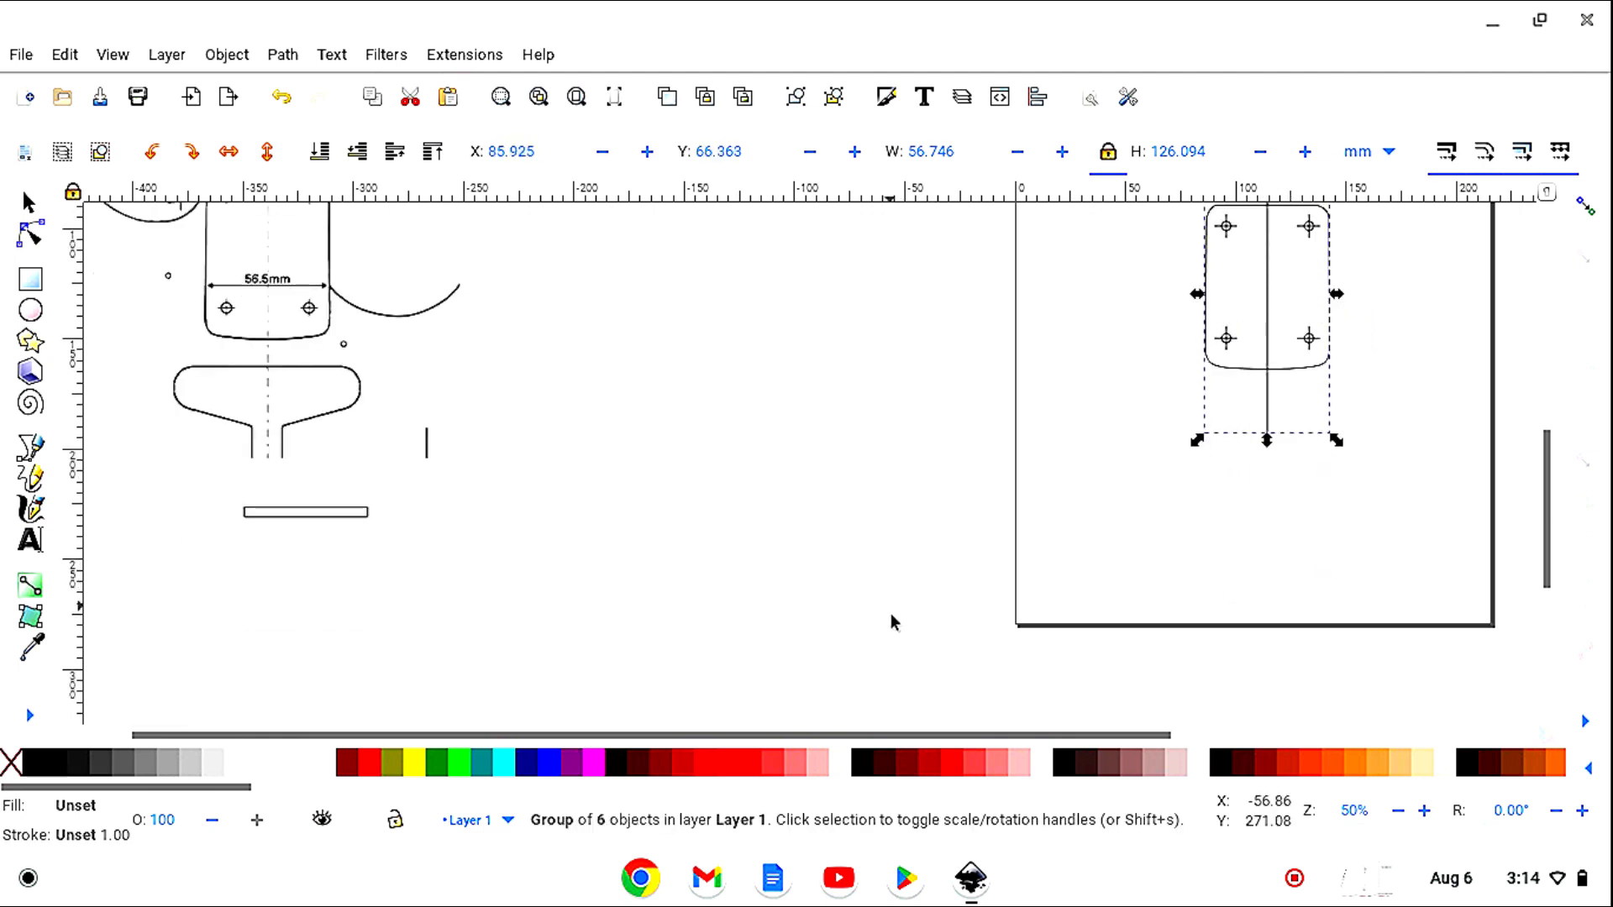
pyautogui.moveTo(848, 734); pyautogui.dragTo(1143, 754)
pyautogui.scroll(2, 1300, 638)
pyautogui.scroll(3, 1304, 623)
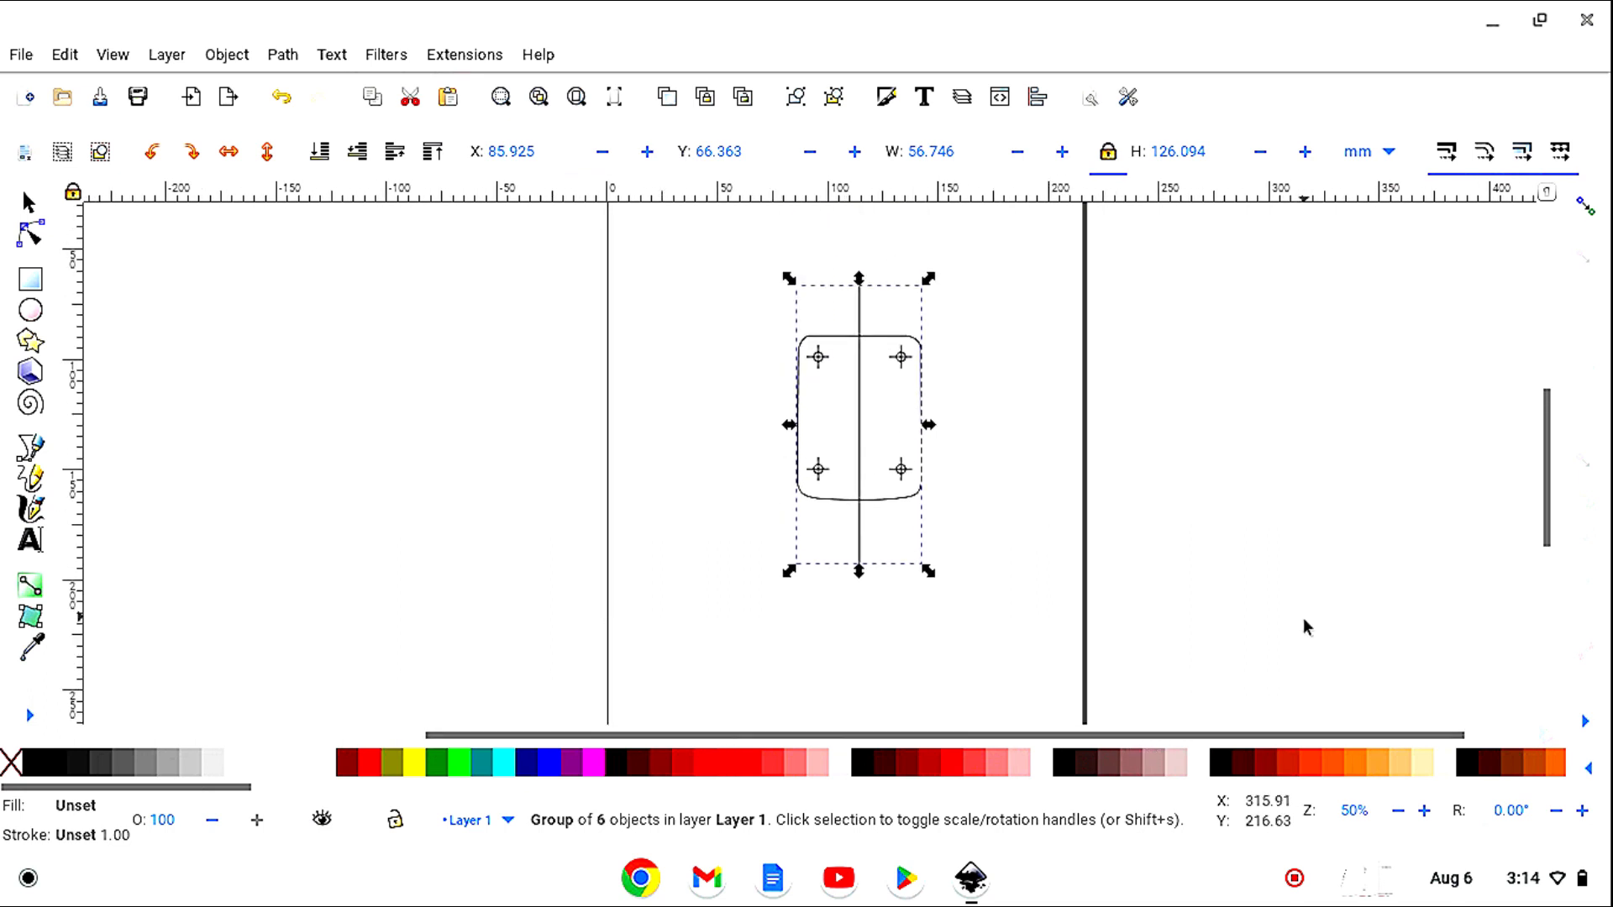
# Nudge the grouped template on the page to about X 81.9, Y 66.8 mm and clear the selection.
pyautogui.scroll(-2, 1302, 627)
pyautogui.scroll(2, 1302, 627)
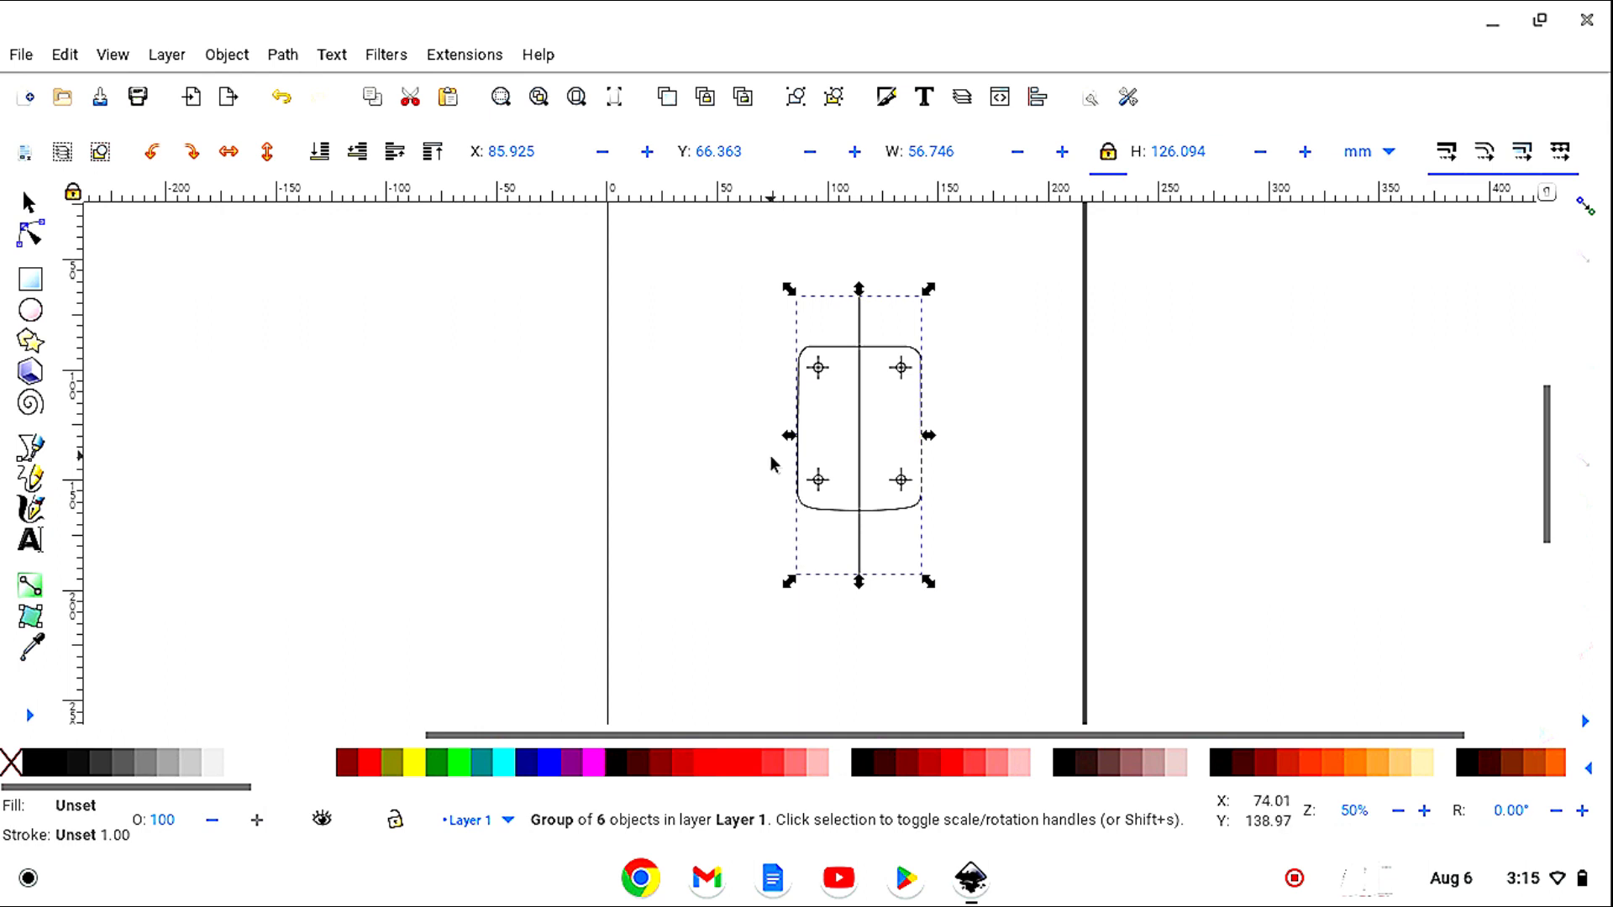
pyautogui.click(1151, 650)
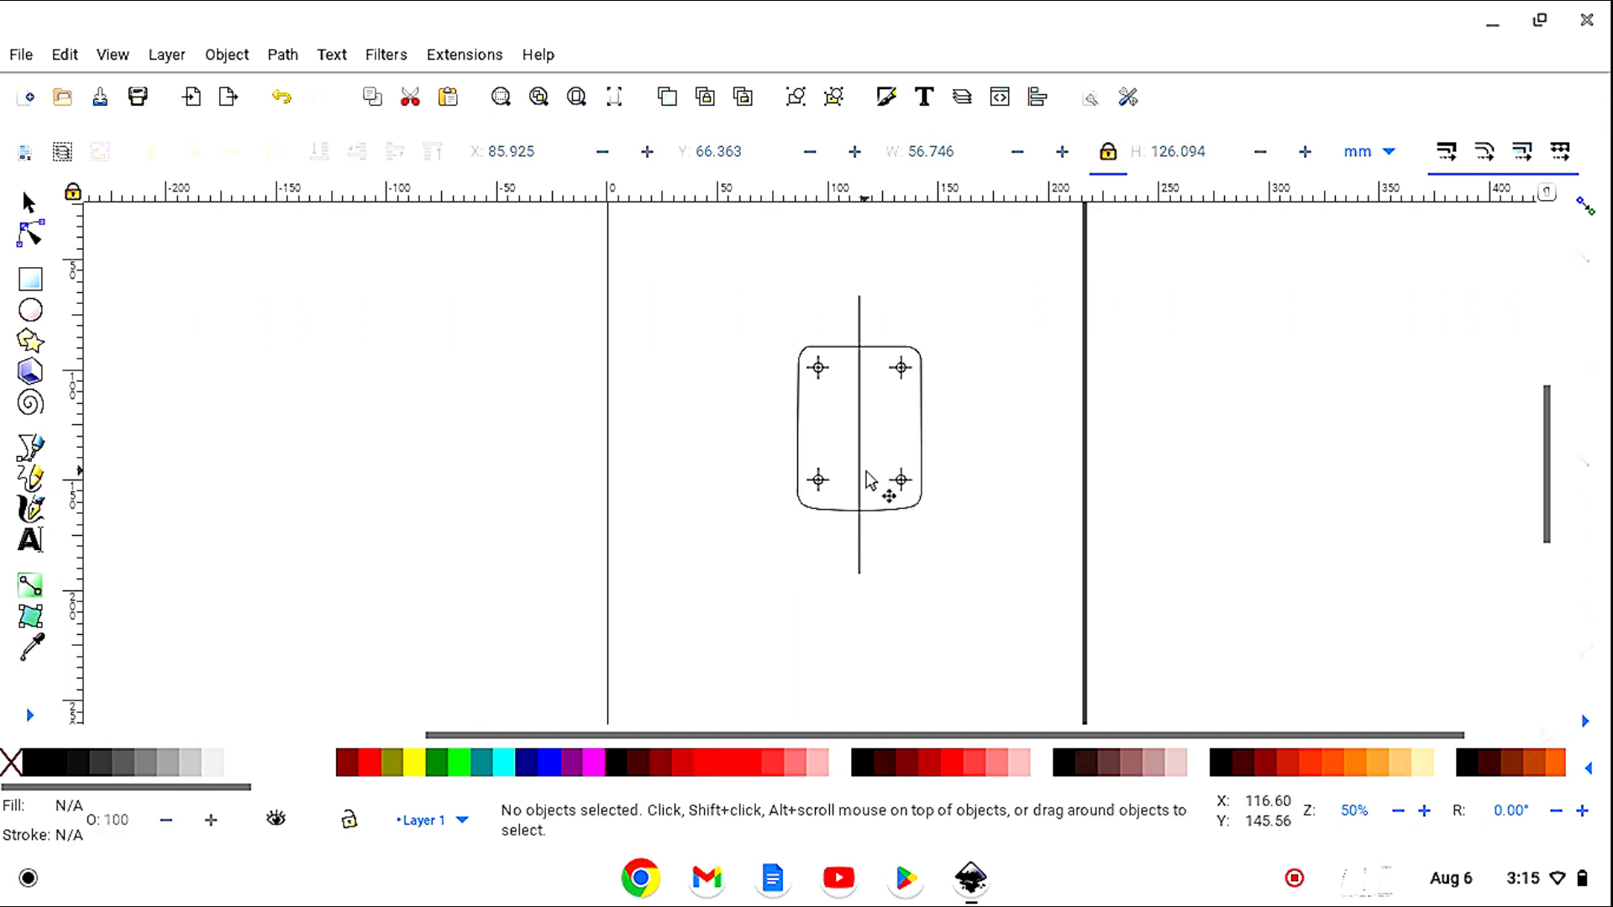
pyautogui.moveTo(852, 514); pyautogui.dragTo(845, 518)
pyautogui.click(1159, 625)
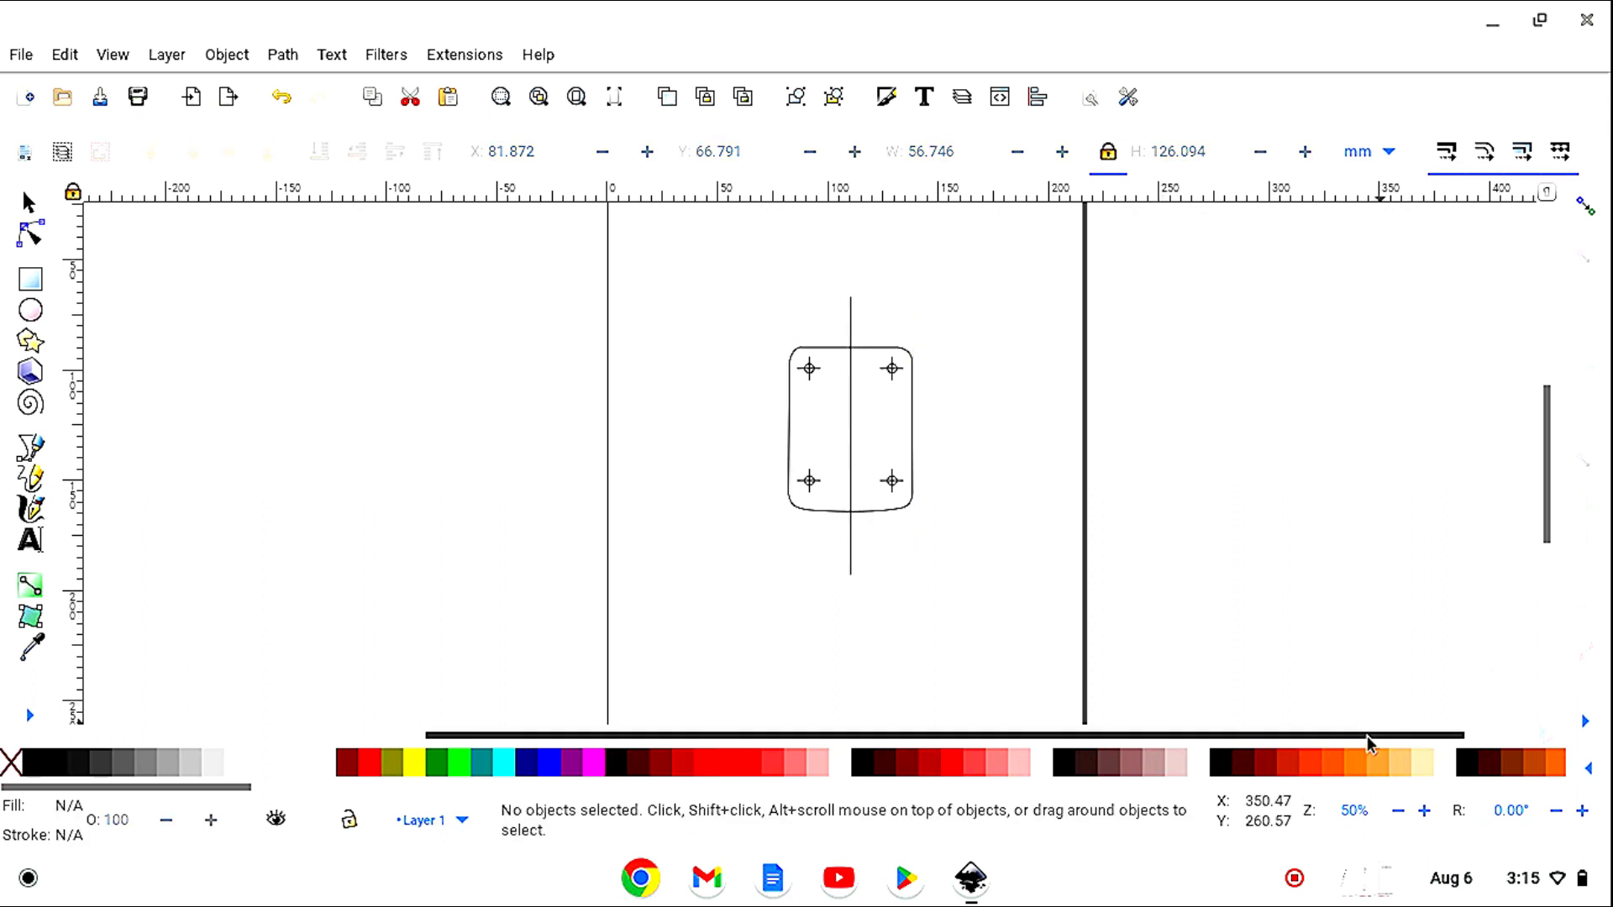
# Delete the narrow rectangle and the clipped plan image lying off the page.
pyautogui.moveTo(1368, 736); pyautogui.dragTo(1026, 742)
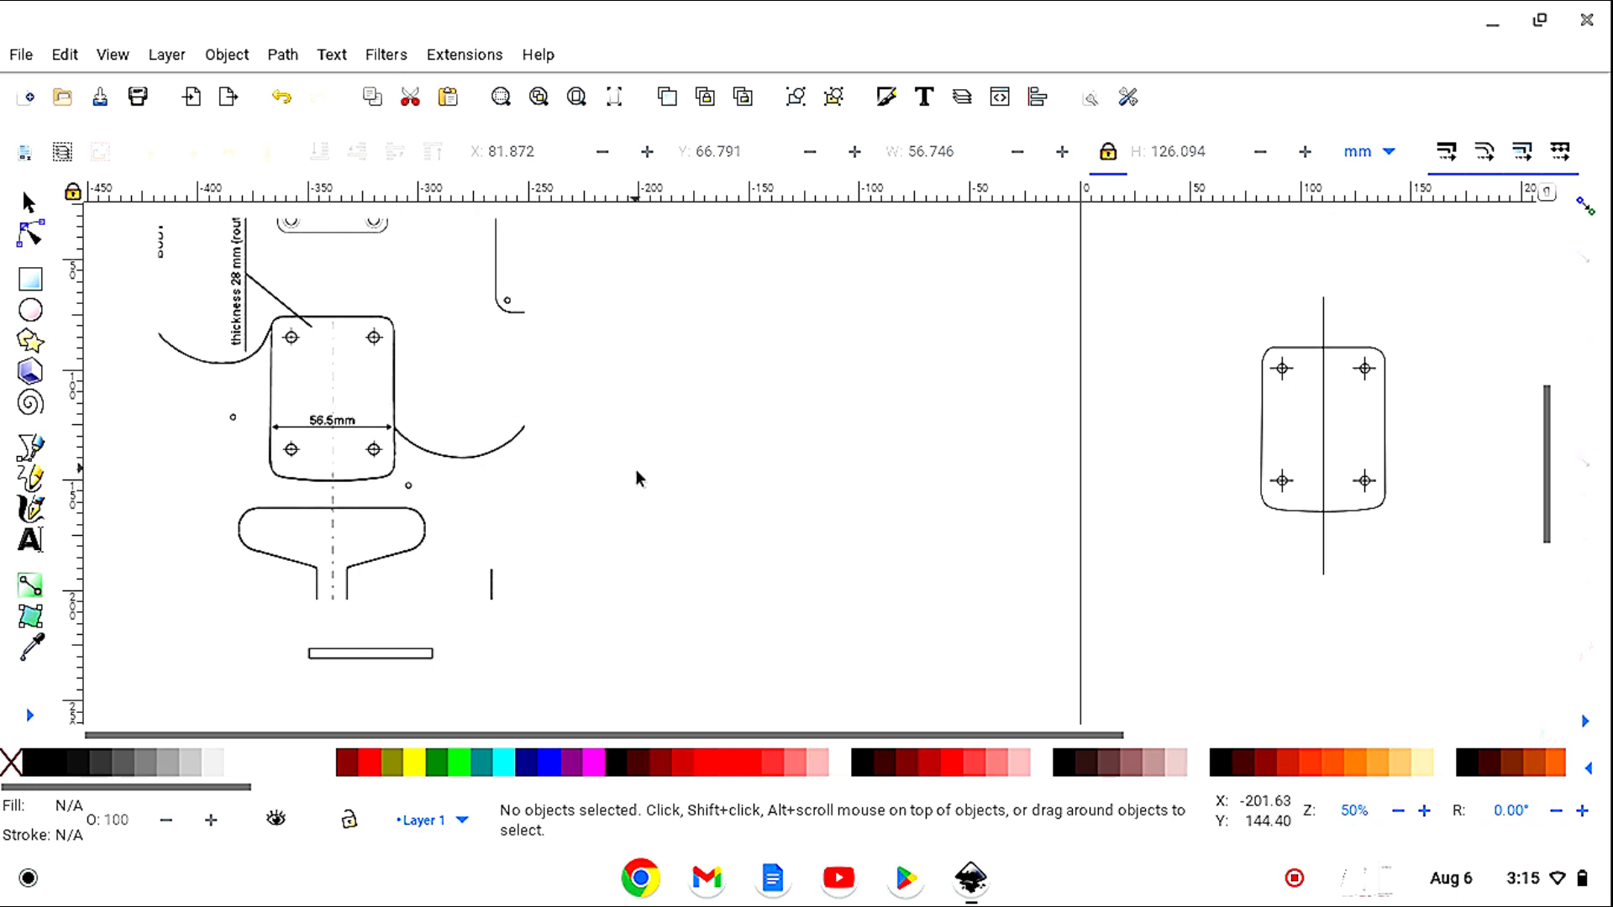
pyautogui.click(346, 664)
pyautogui.press('Delete')
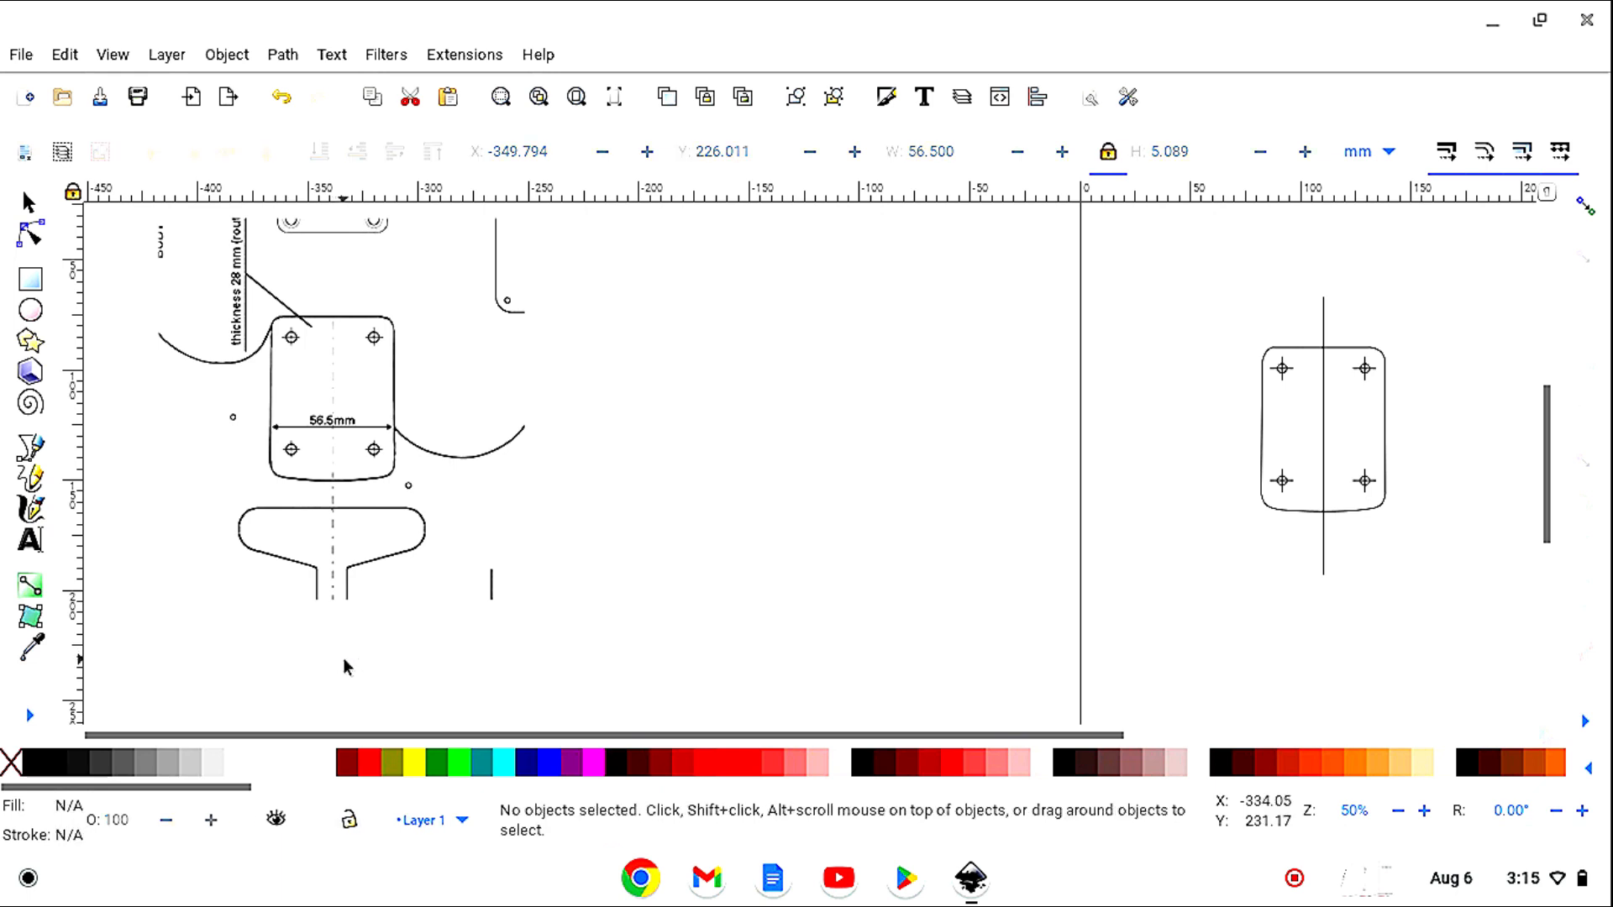
pyautogui.click(357, 581)
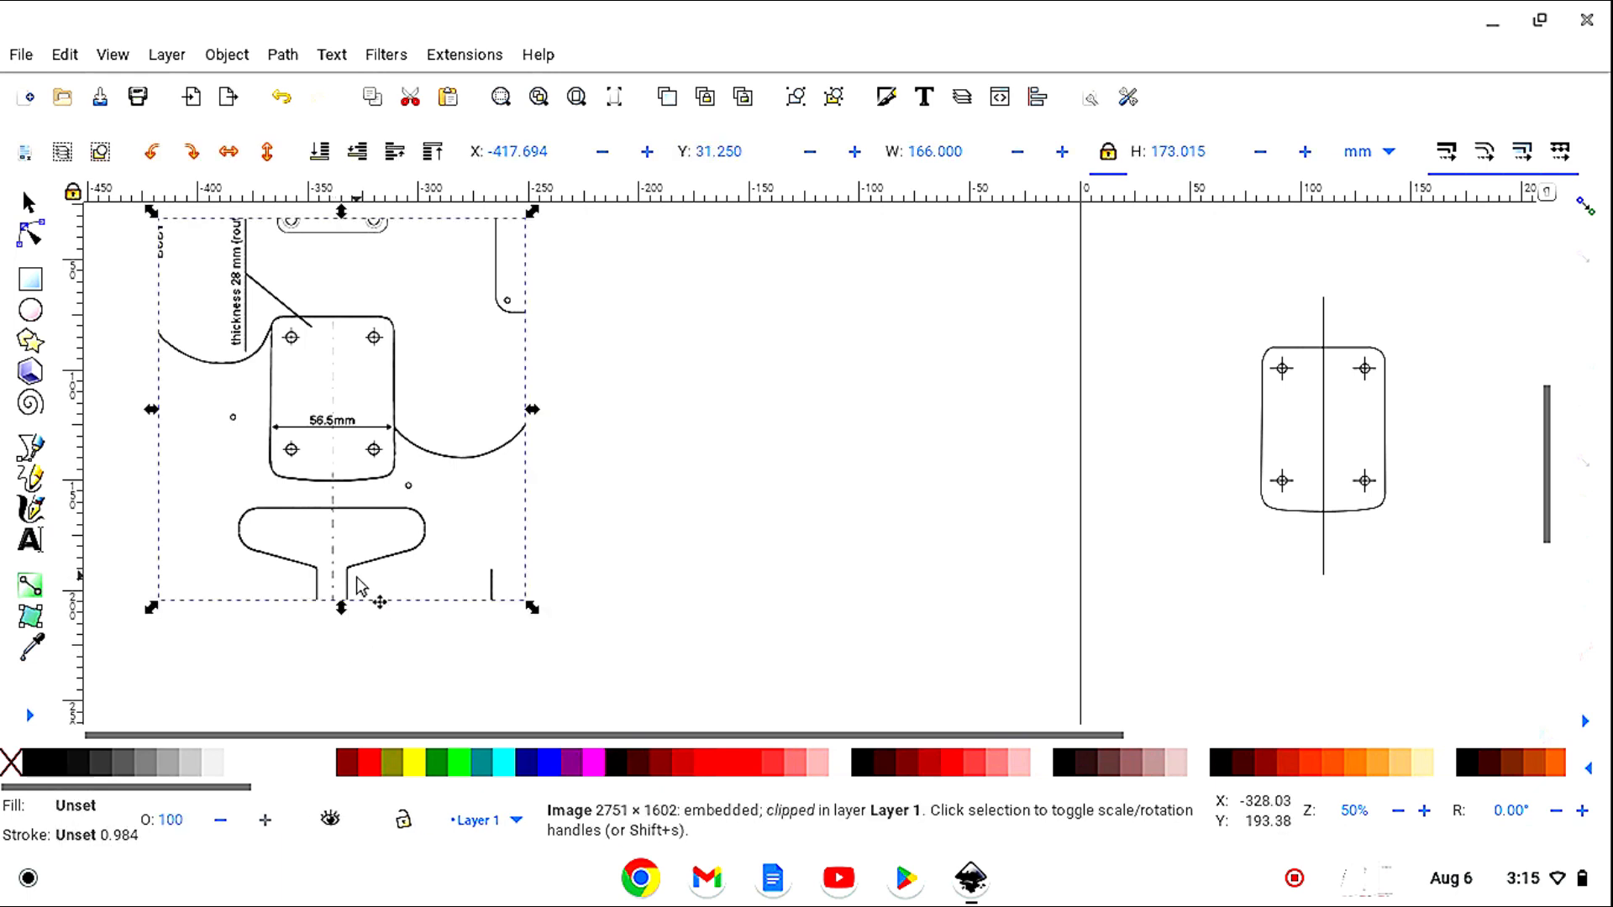
pyautogui.press('Delete')
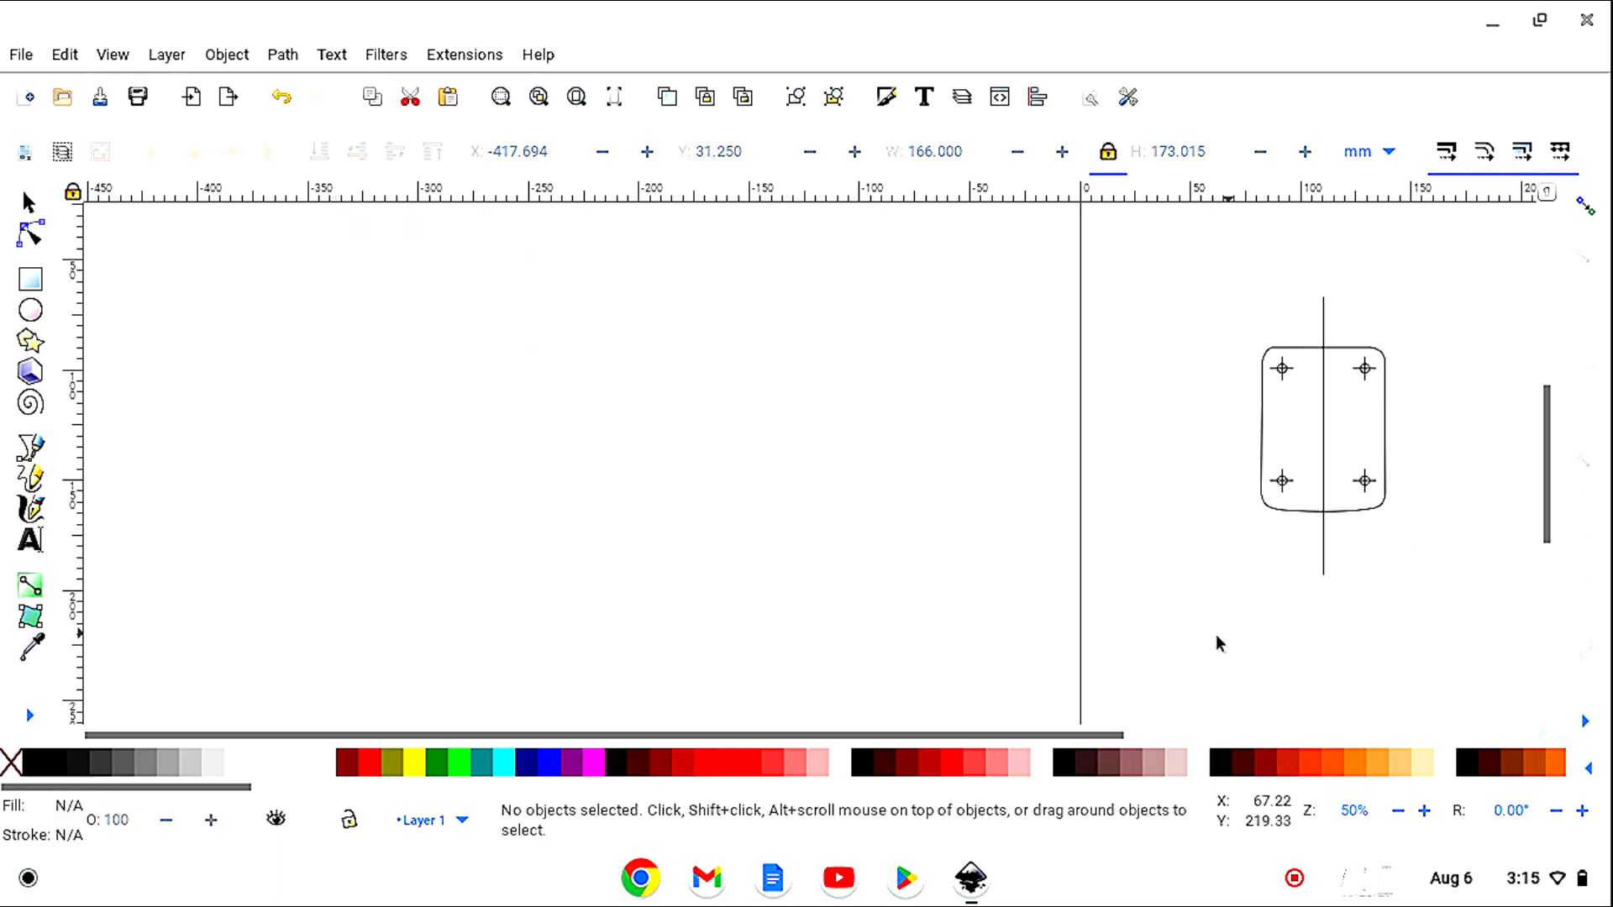
# Save the document as an Inkscape SVG named "strat neck pocket" in the home folder.
pyautogui.moveTo(910, 736)
pyautogui.mouseDown()
pyautogui.moveTo(1335, 761)
pyautogui.moveTo(1308, 762)
pyautogui.mouseUp()
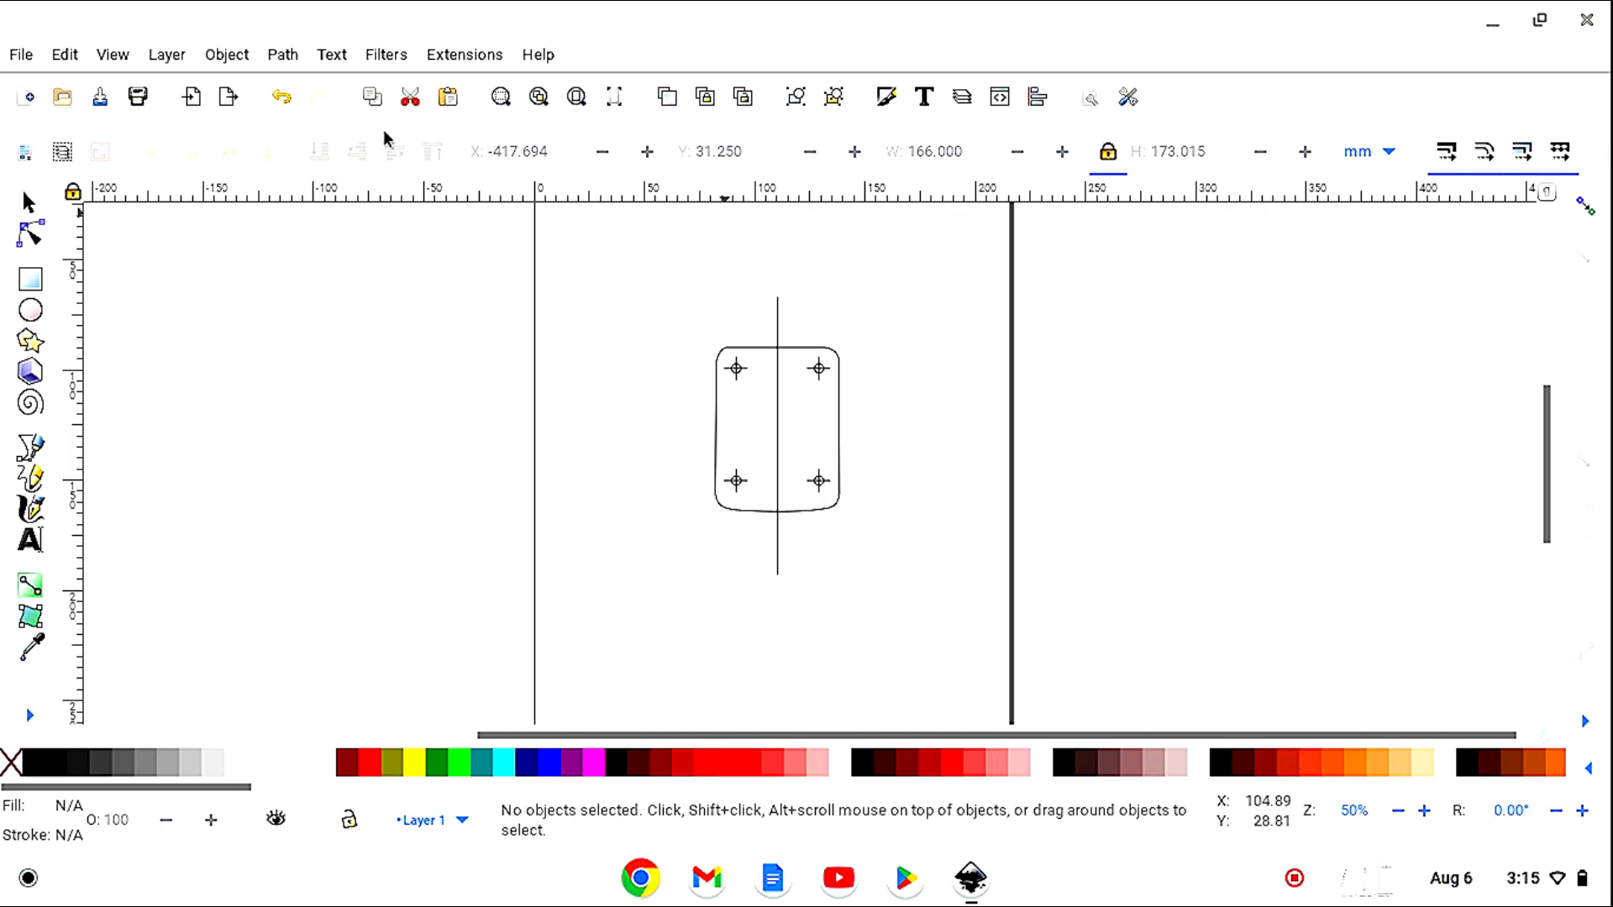
pyautogui.click(100, 97)
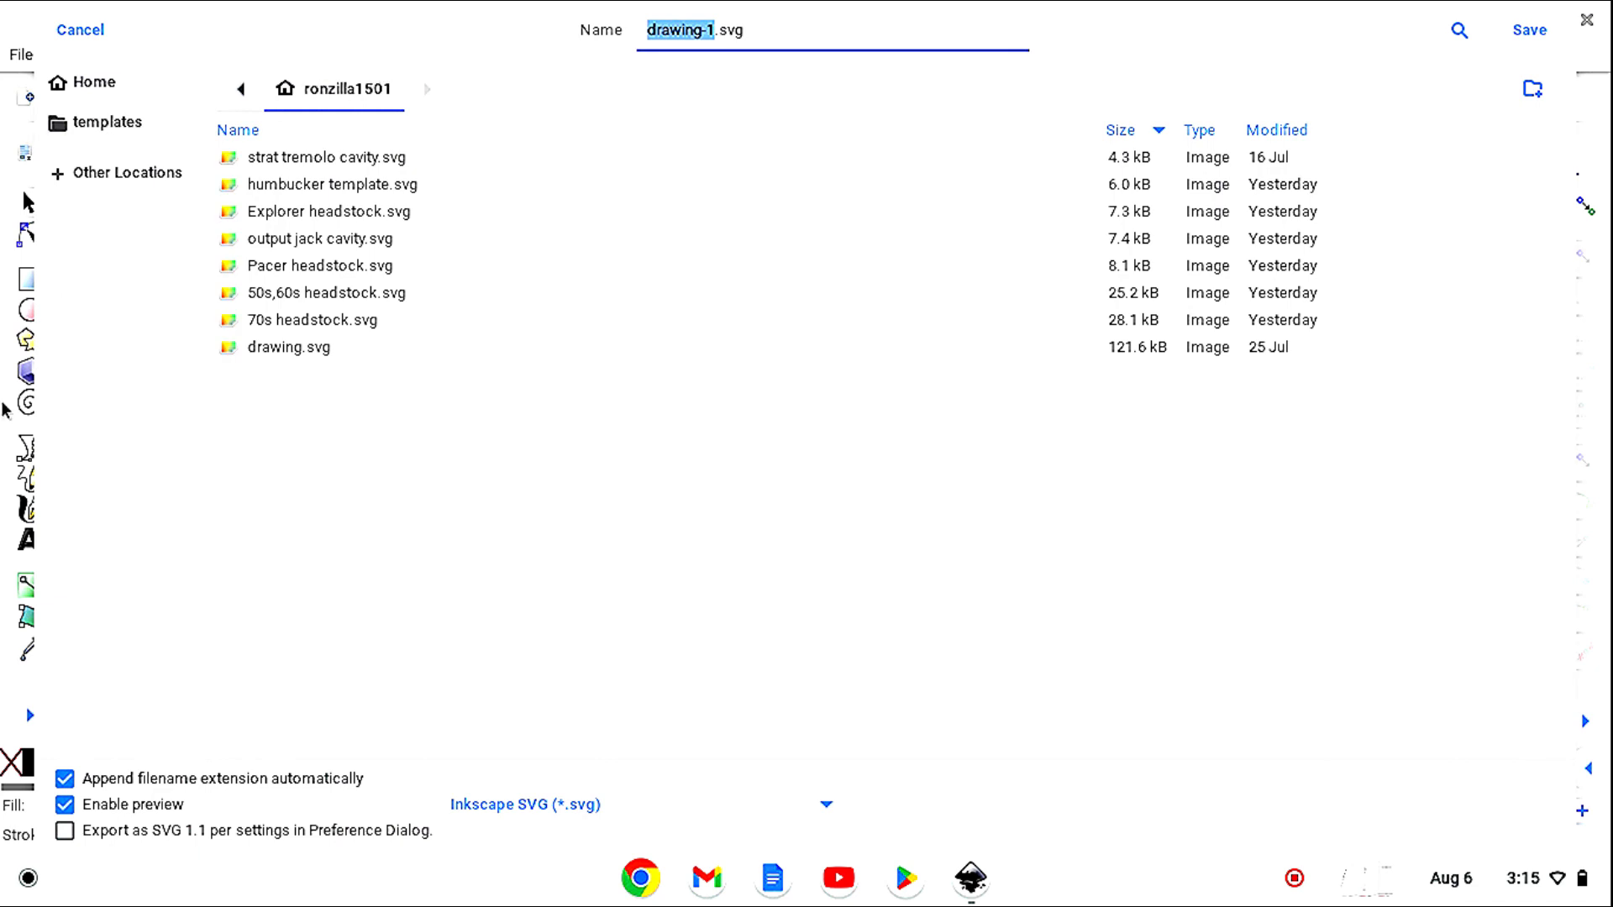
pyautogui.write('strat')
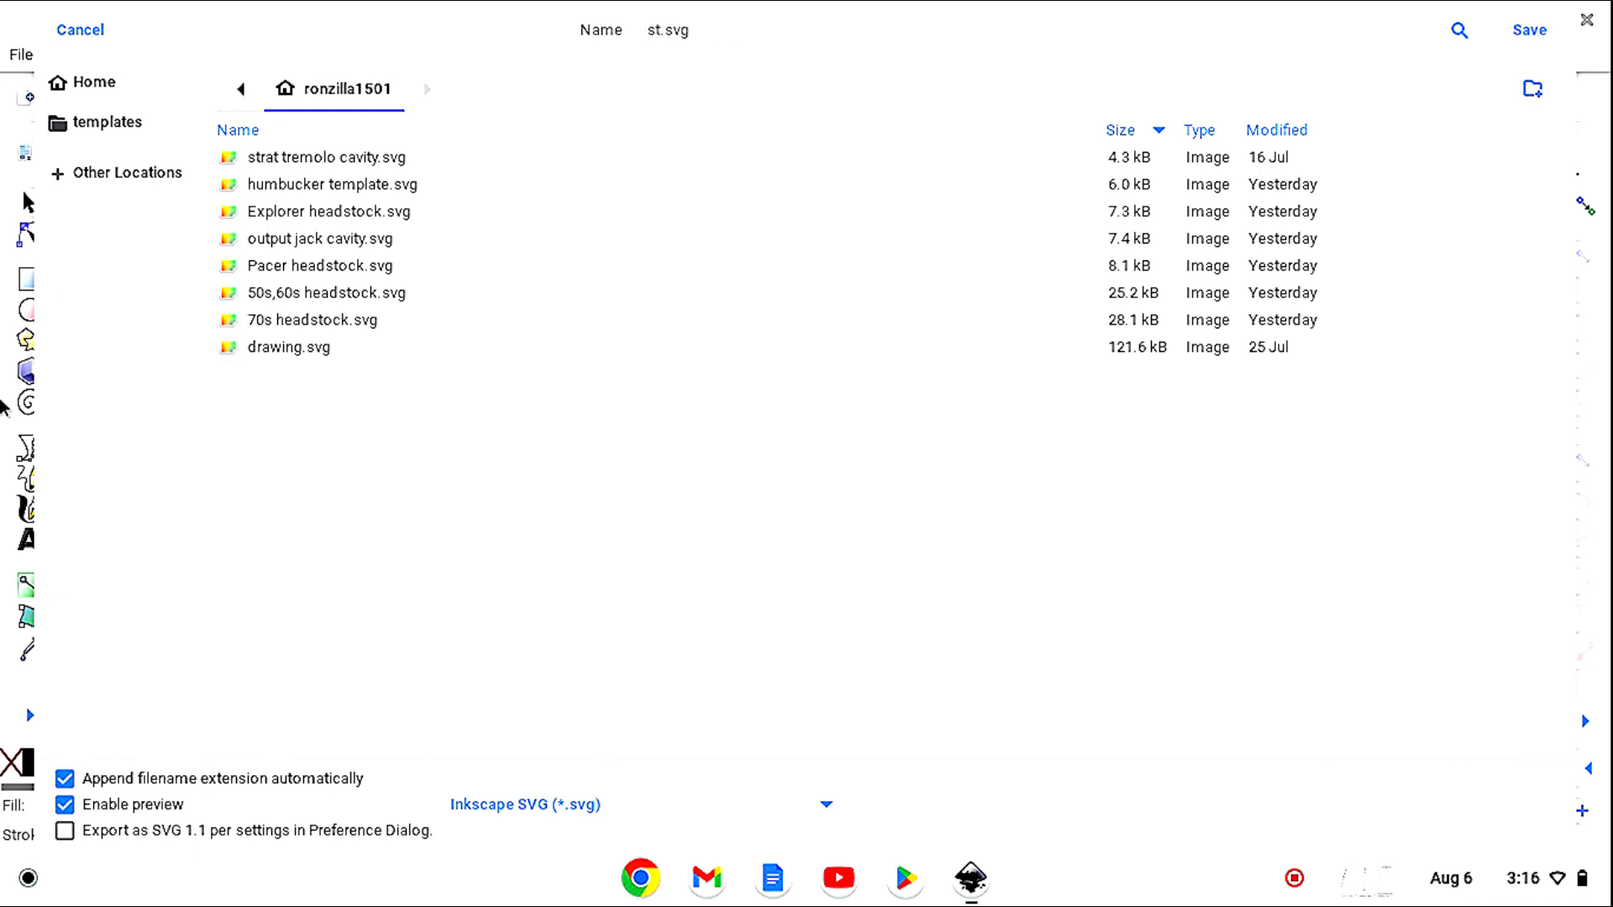
pyautogui.write(' neck pocket')
pyautogui.press('Return')
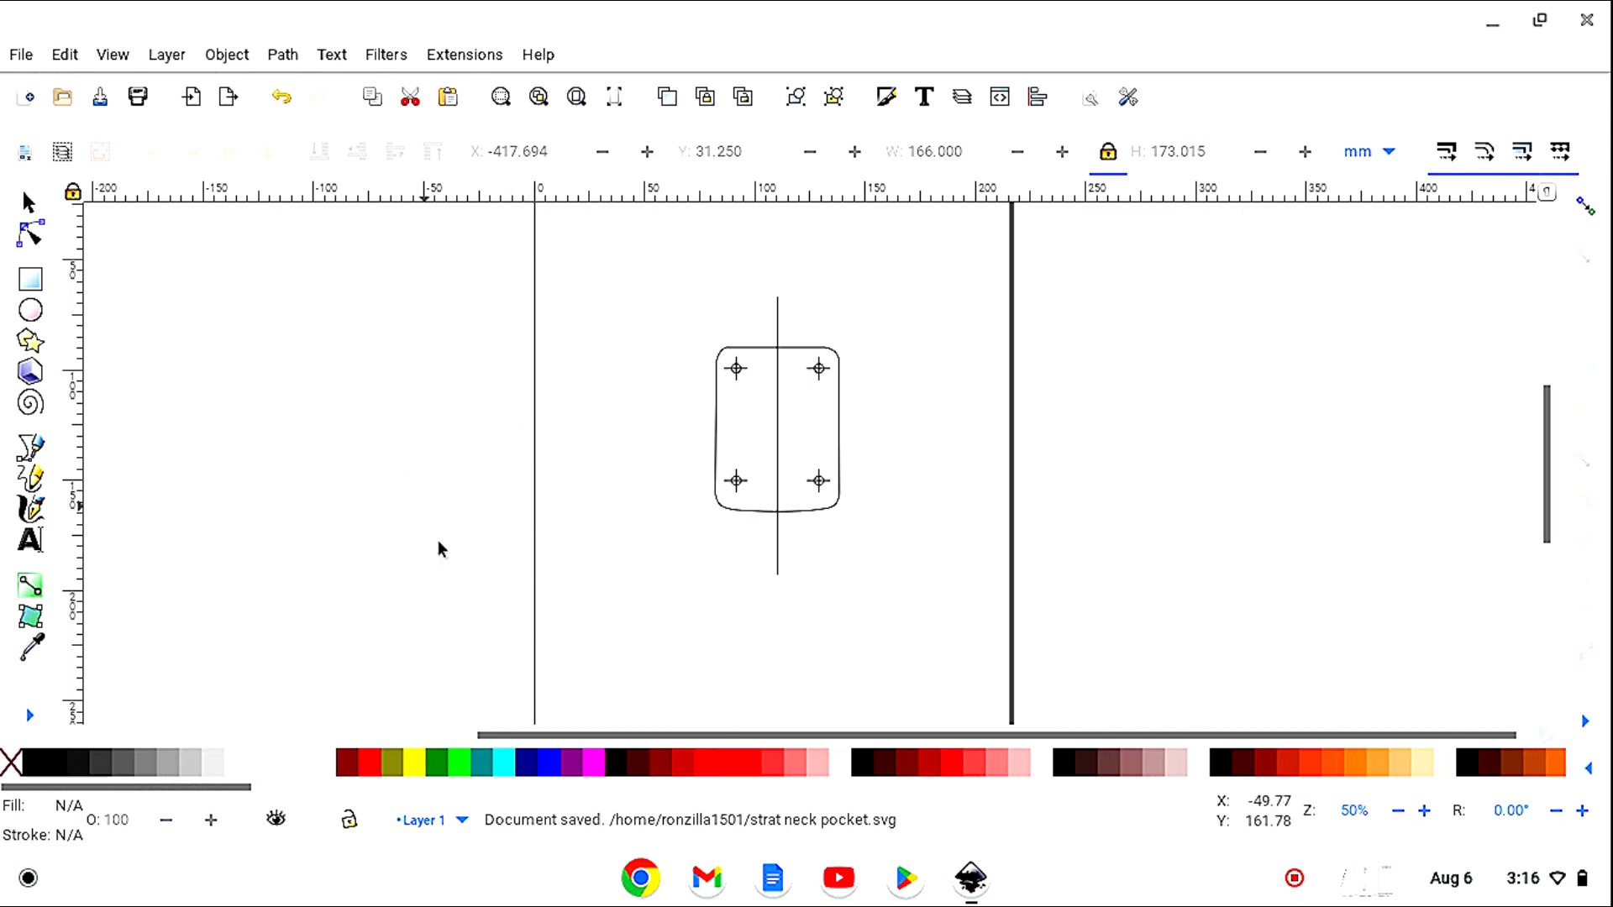